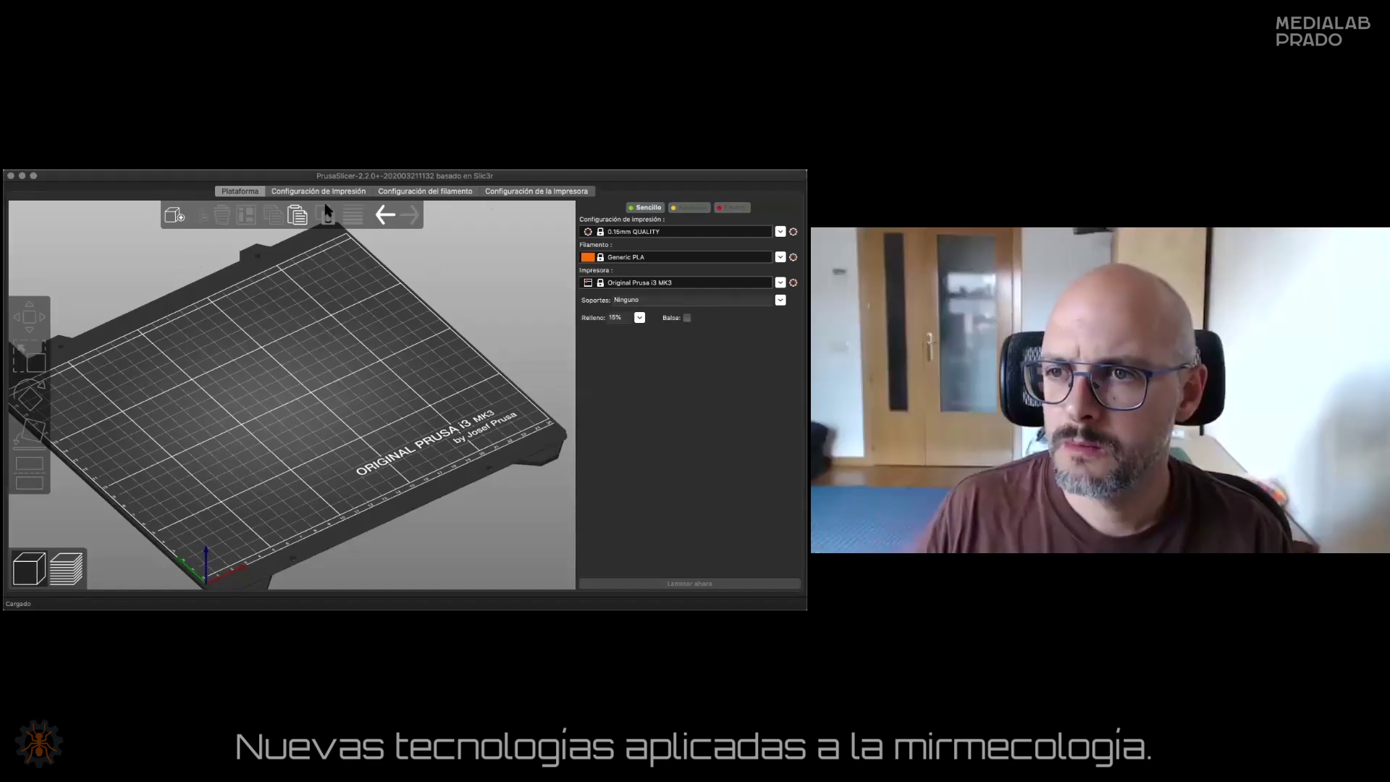
Review the Falda y balsa and Material de soporte print settings and return to the build plate.
{"action": "left_click", "coordinate": [320, 192]}
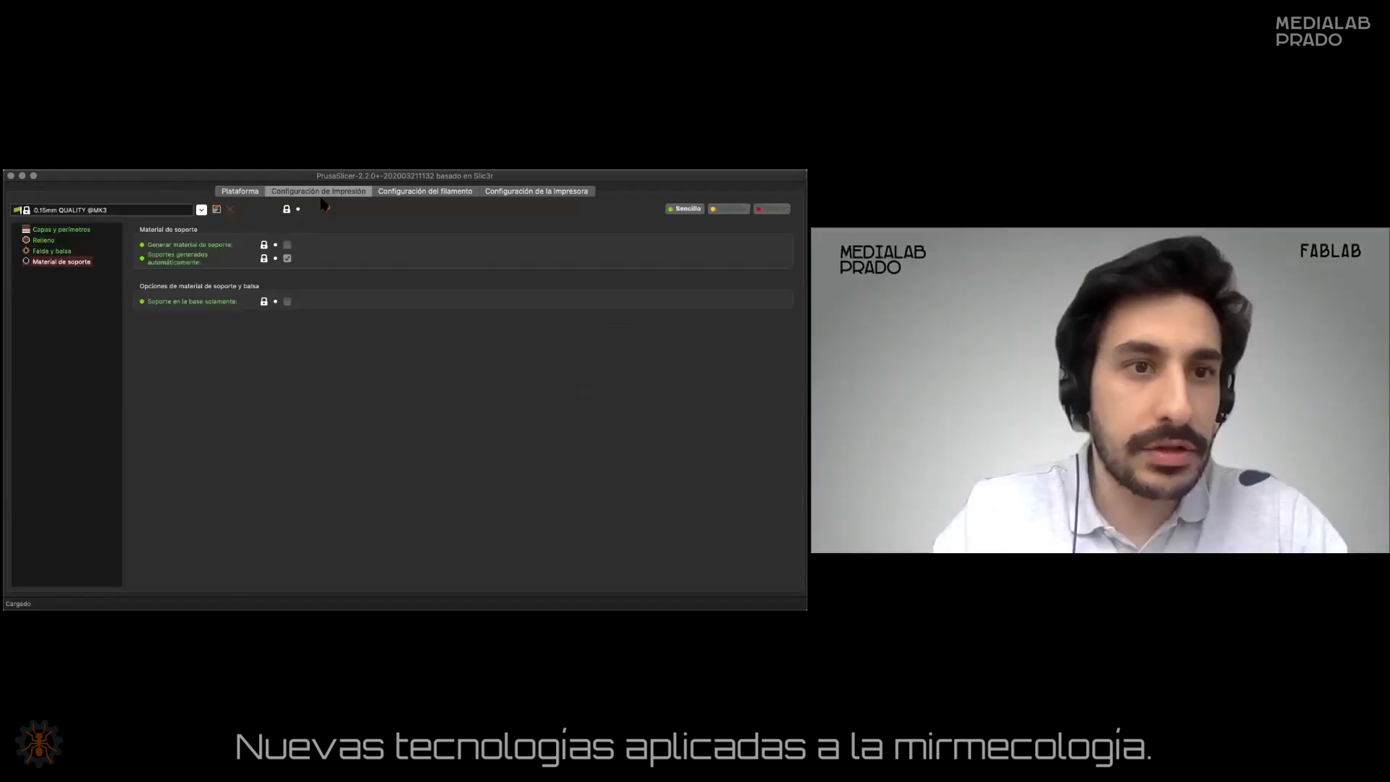
{"action": "left_click", "coordinate": [47, 251]}
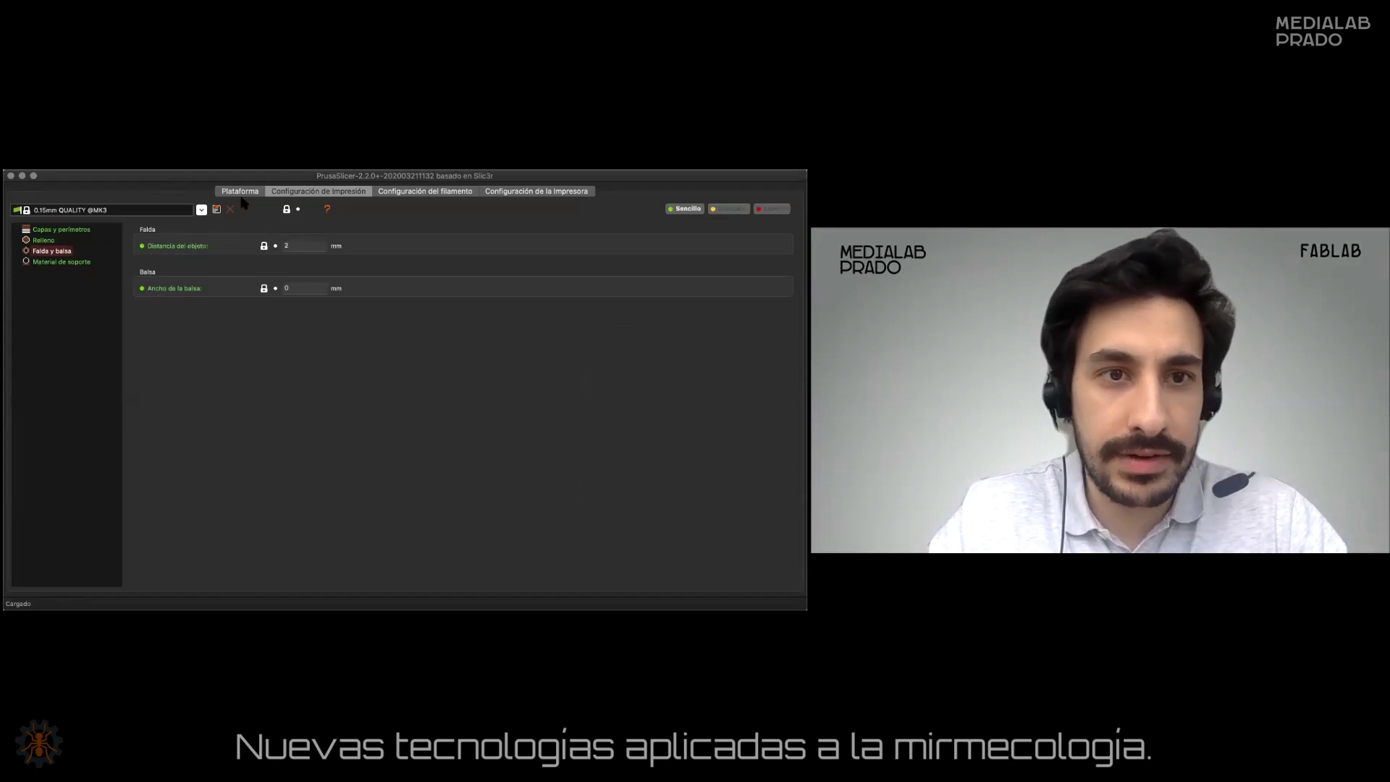
{"action": "left_click", "coordinate": [58, 262]}
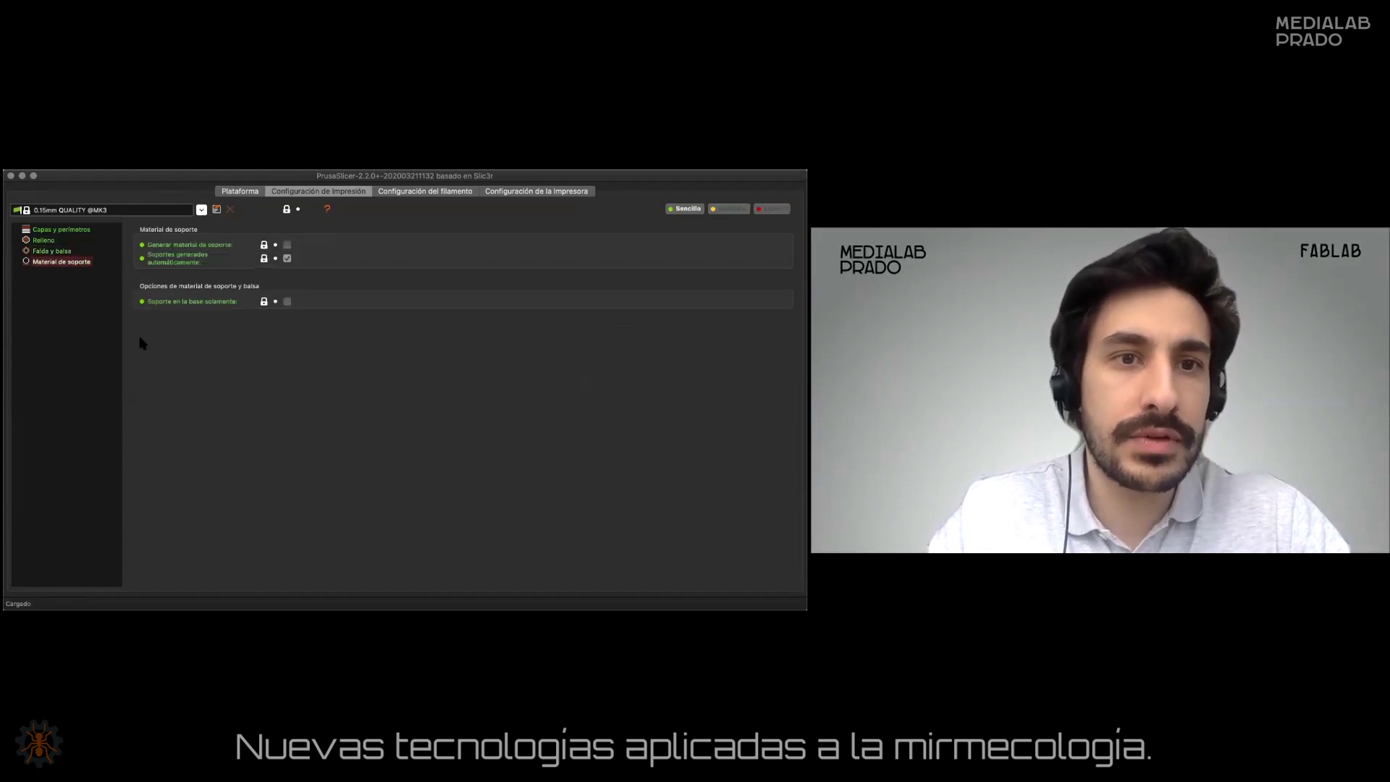
{"action": "left_click", "coordinate": [246, 192]}
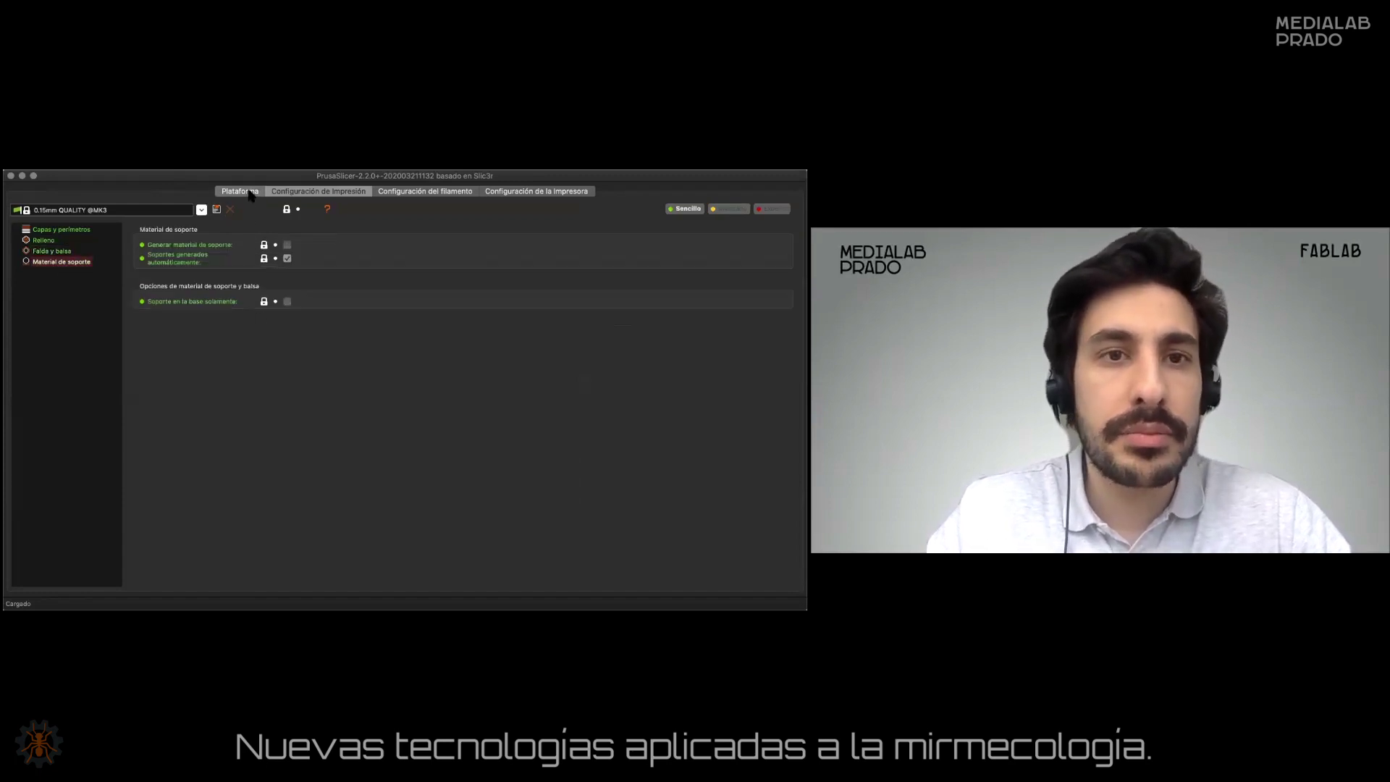
Import the model file "02 5x5 Deca. Vent. x2 Hor_v1.stl" from the CLASE folder onto the build plate.
{"action": "middle_click_drag", "start_coordinate": [270, 402], "coordinate": [286, 397]}
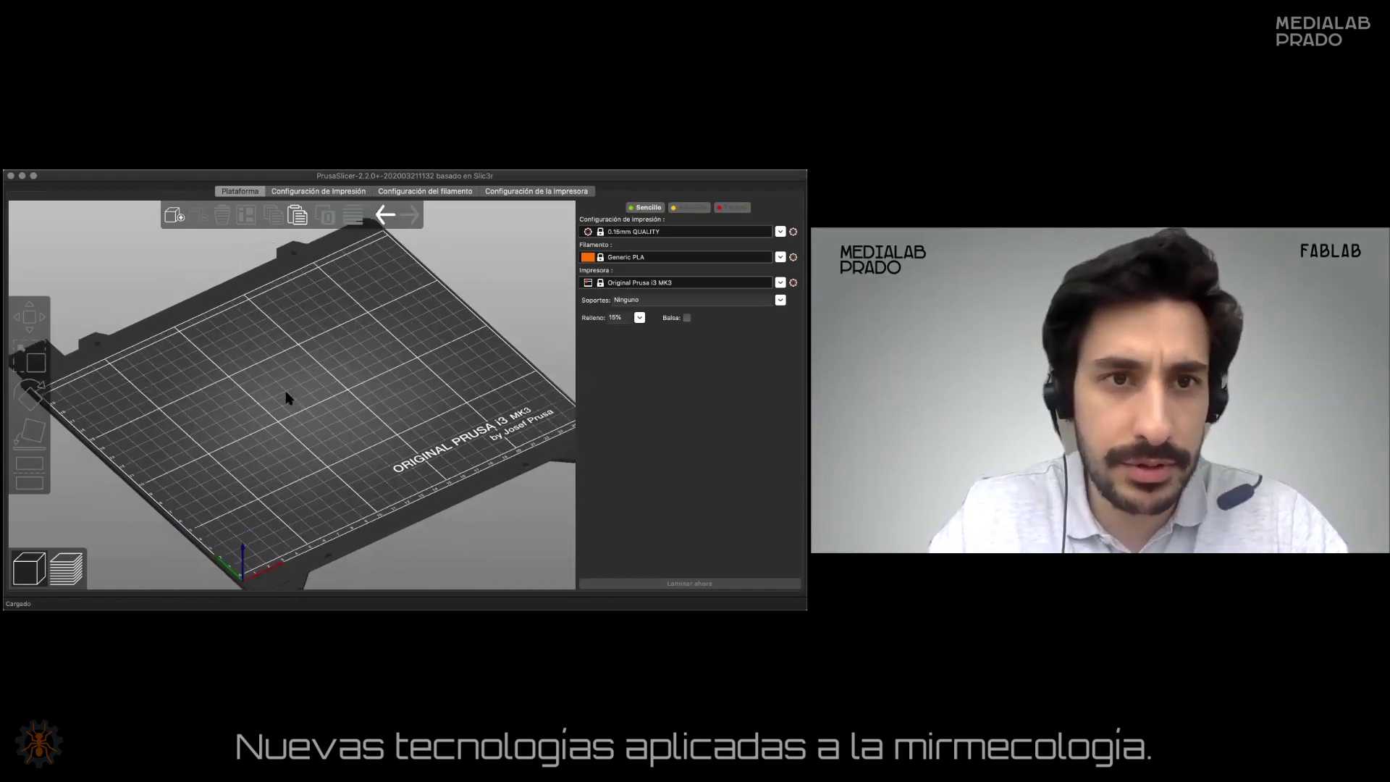
{"action": "left_click", "coordinate": [174, 216]}
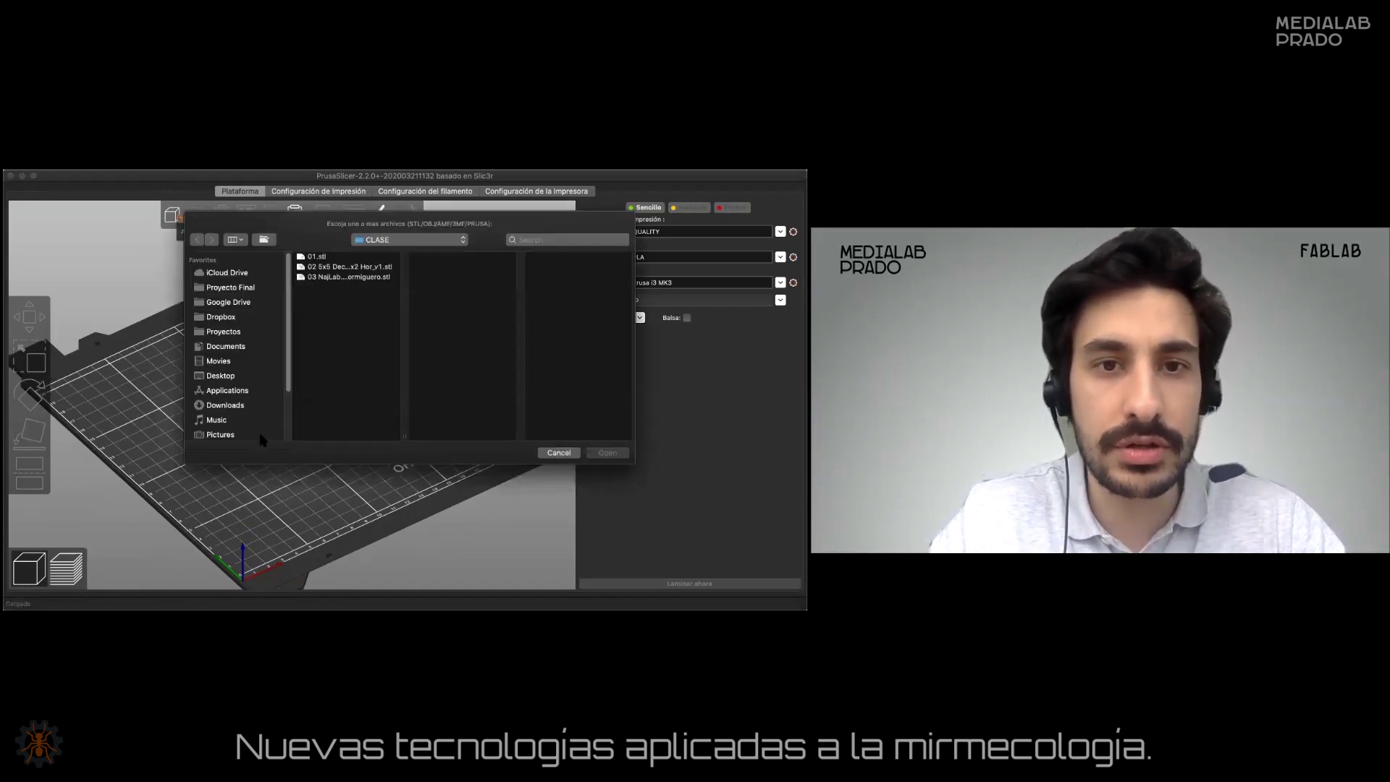
{"action": "left_click", "coordinate": [312, 267]}
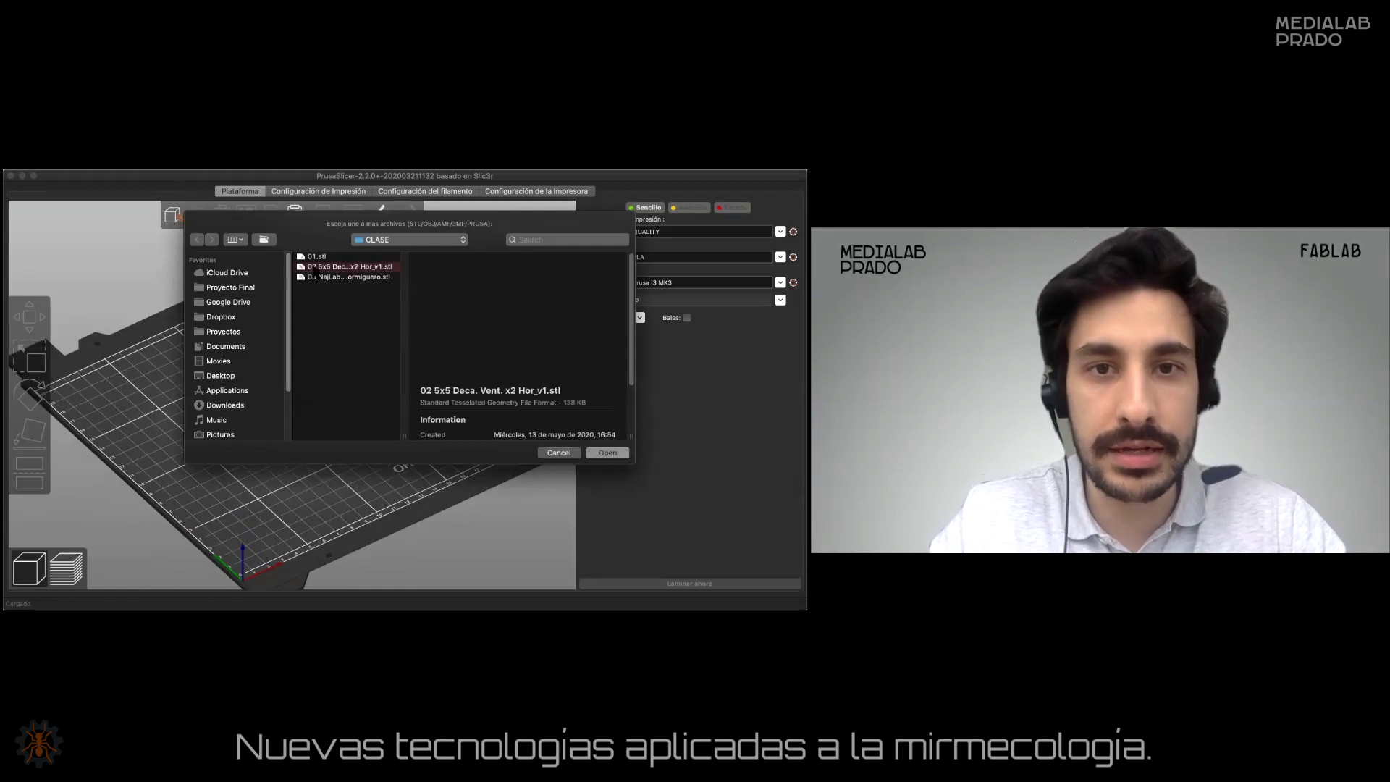
{"action": "left_click", "coordinate": [607, 453]}
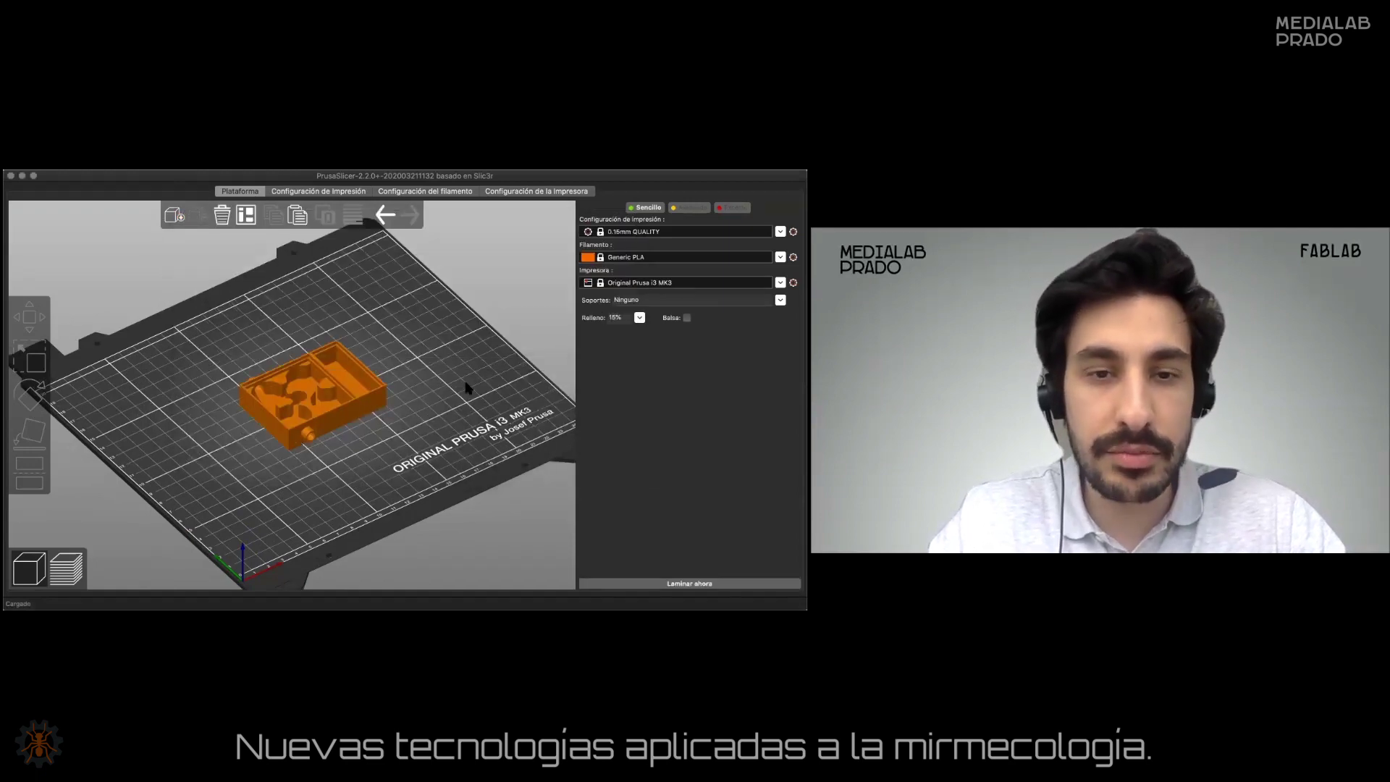
Examine the imported box from above and from the side, checking the tube connectors that overhang the build plate.
{"action": "left_click_drag", "start_coordinate": [472, 385], "coordinate": [403, 410]}
{"action": "left_click_drag", "start_coordinate": [237, 414], "coordinate": [242, 450]}
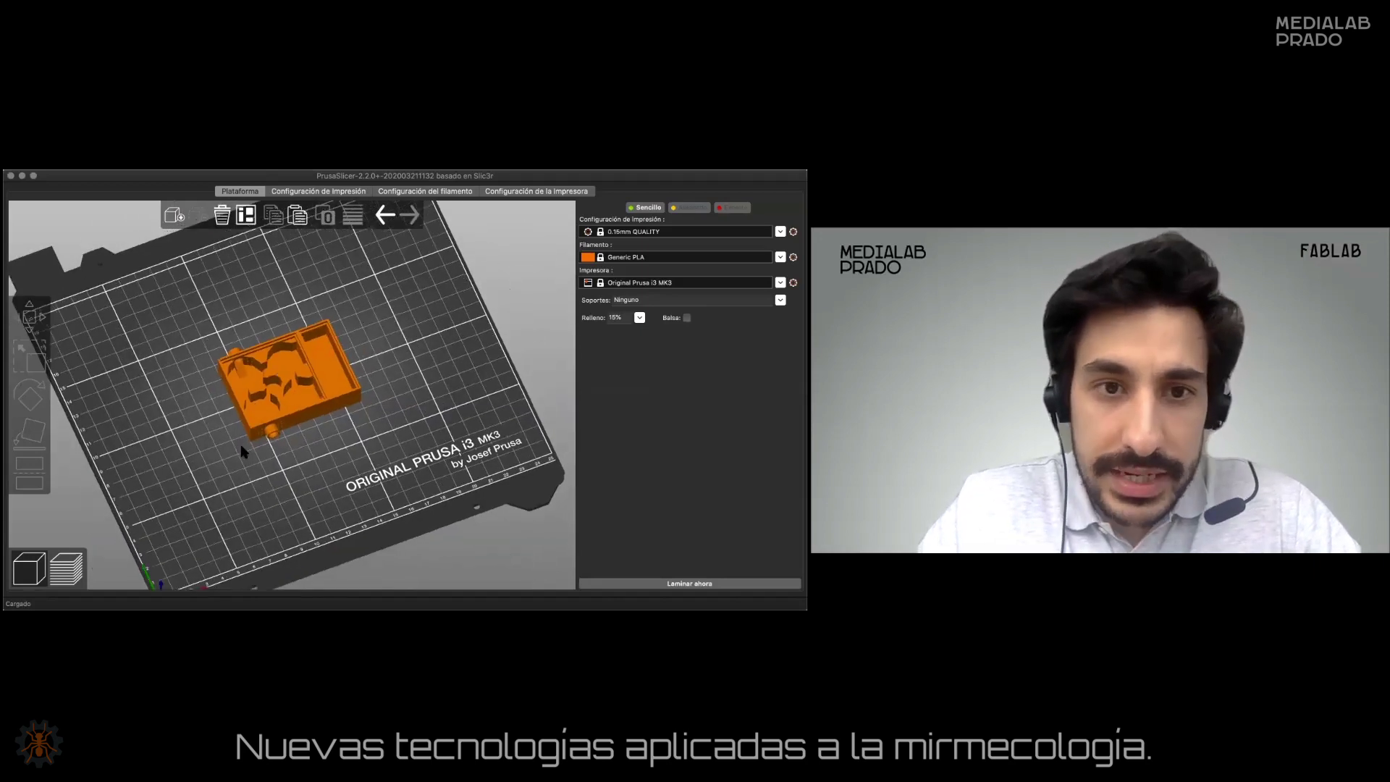
{"action": "left_click", "coordinate": [250, 349]}
{"action": "key", "text": "z"}
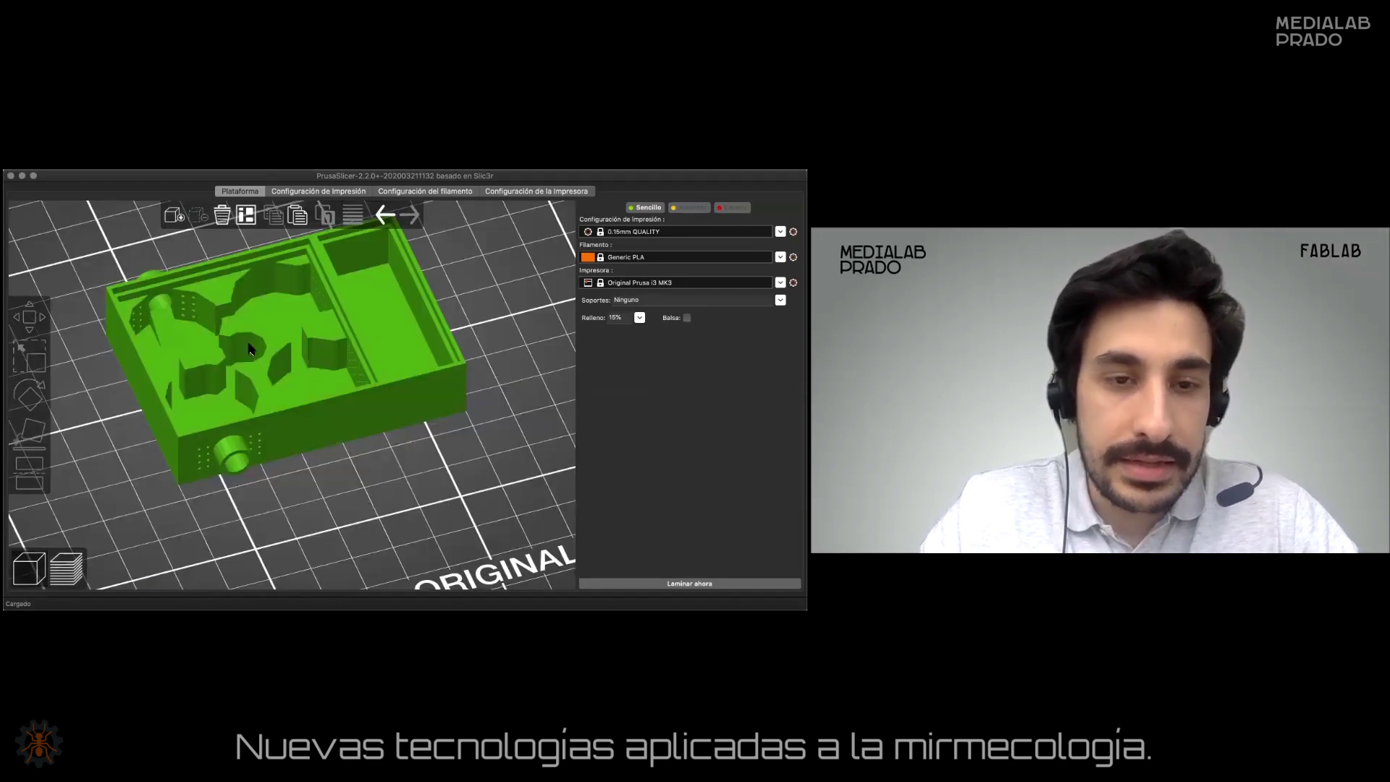
{"action": "scroll", "coordinate": [266, 514], "scroll_direction": "down", "scroll_amount": 1}
{"action": "left_click", "coordinate": [266, 515]}
{"action": "left_click_drag", "start_coordinate": [295, 548], "coordinate": [367, 411]}
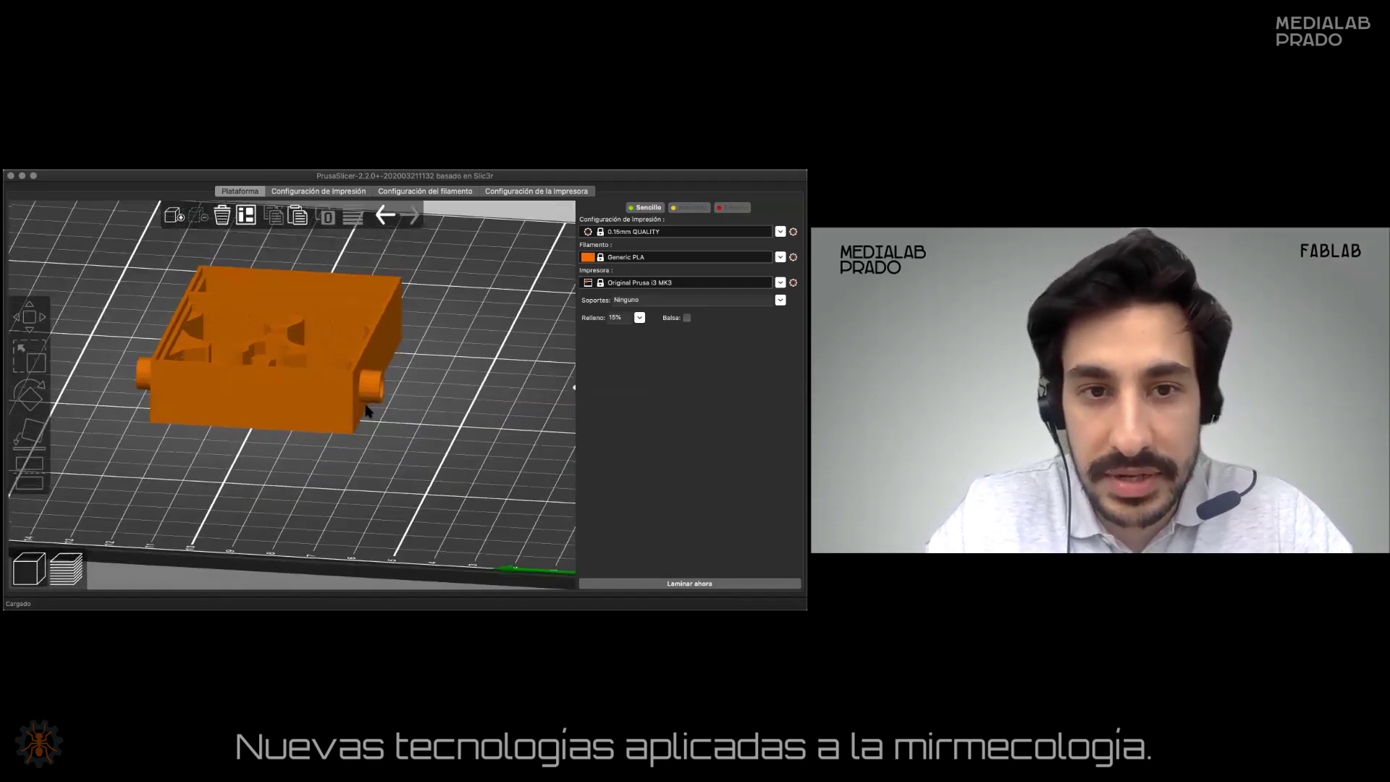
{"action": "left_click_drag", "start_coordinate": [412, 468], "coordinate": [410, 441]}
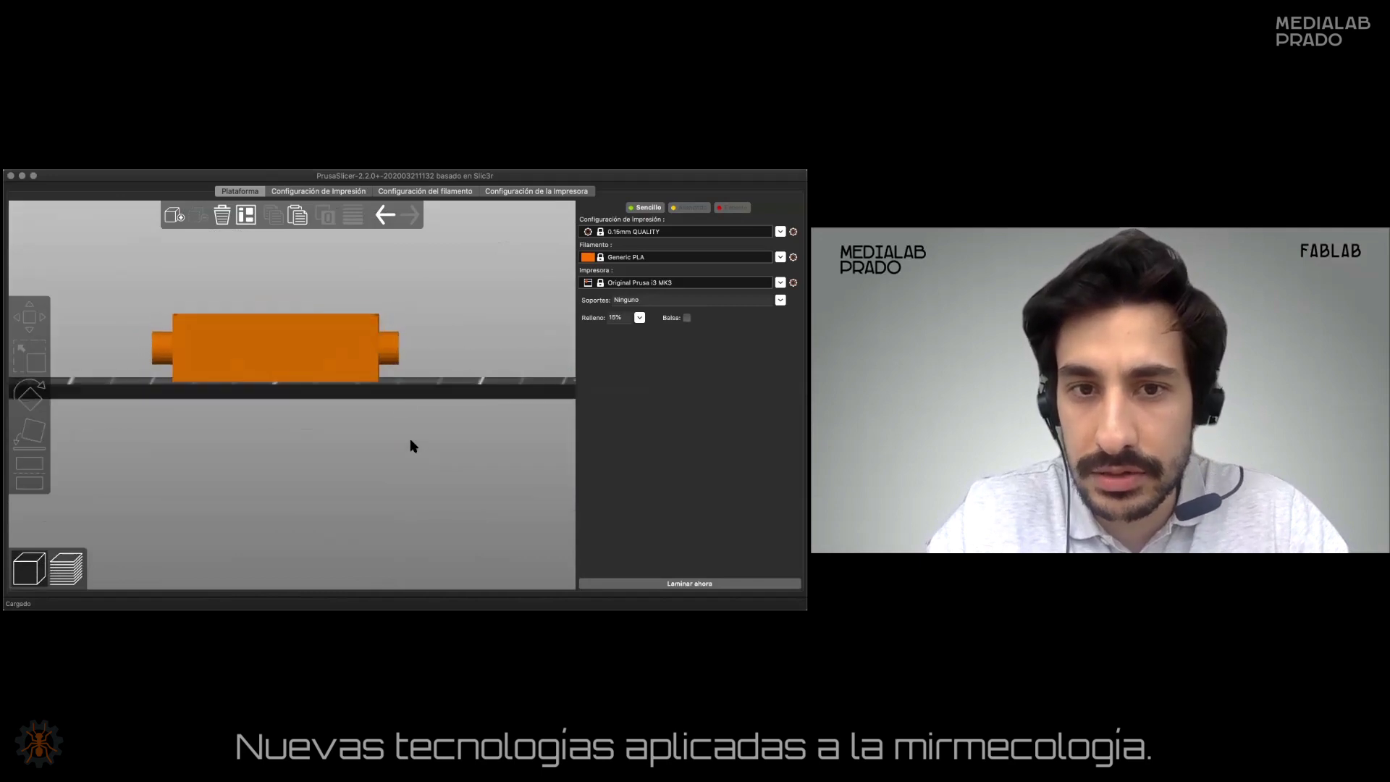
{"action": "left_click", "coordinate": [396, 368]}
{"action": "left_click", "coordinate": [395, 369]}
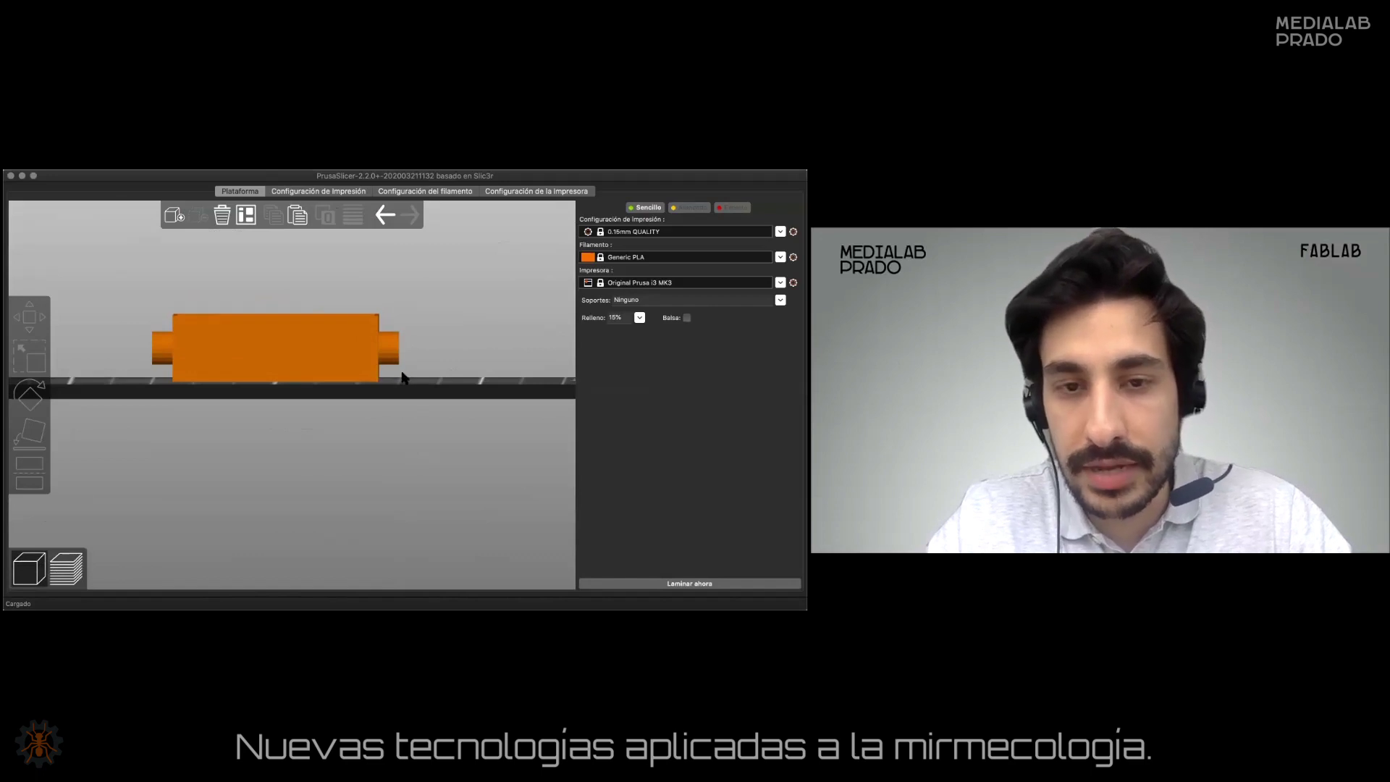
{"action": "left_click_drag", "start_coordinate": [454, 364], "coordinate": [454, 364]}
{"action": "left_click_drag", "start_coordinate": [215, 444], "coordinate": [375, 403]}
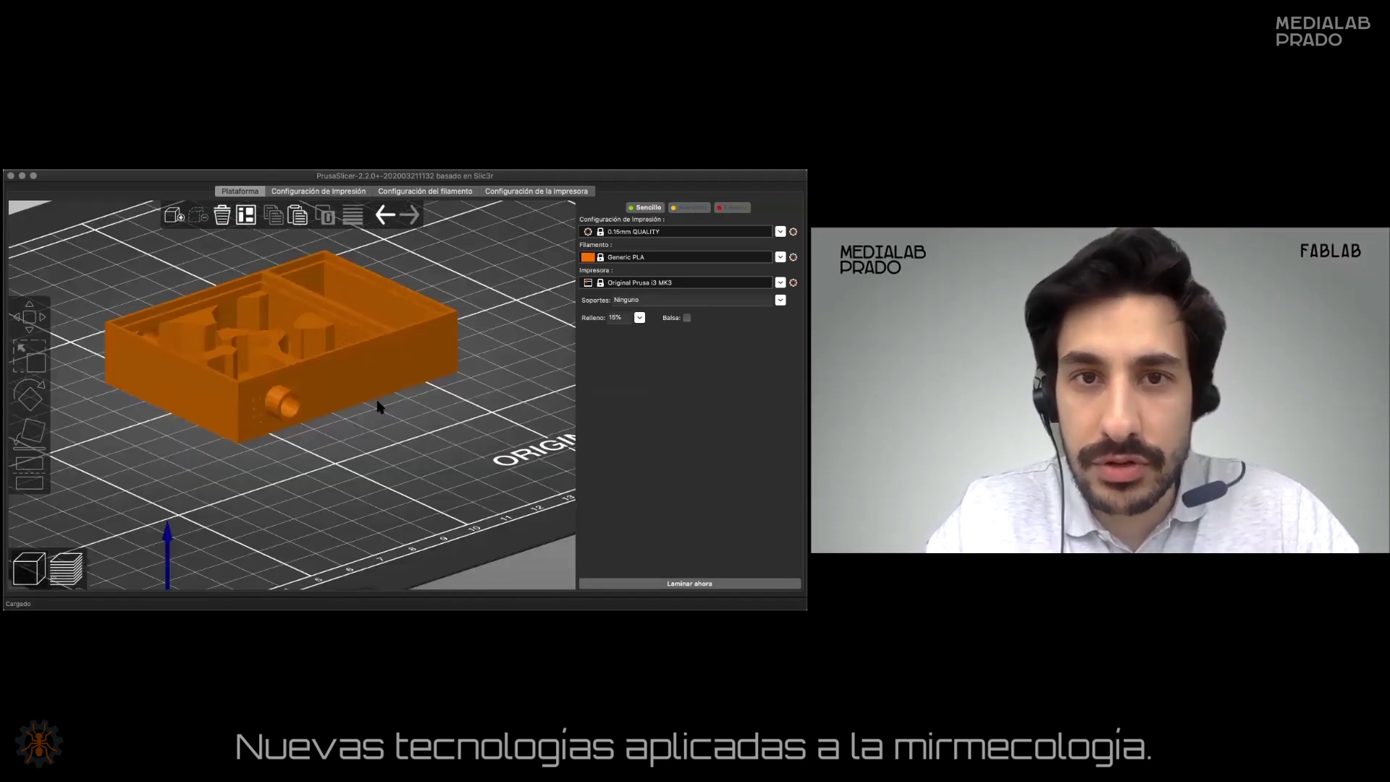
Enable Generar material de soporte, accept the adjustment for detecting bridging perimeters, and return to the build plate.
{"action": "left_click", "coordinate": [342, 192]}
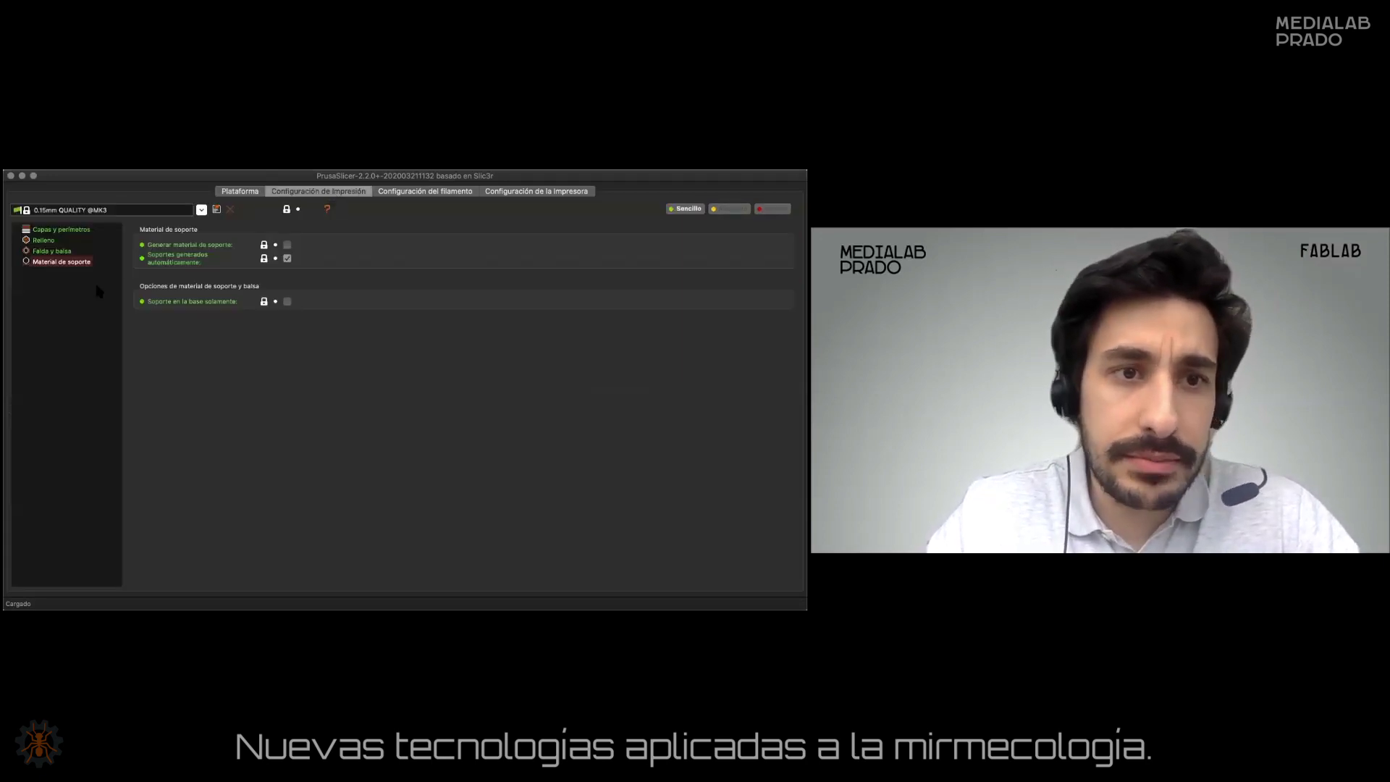
{"action": "left_click", "coordinate": [287, 246]}
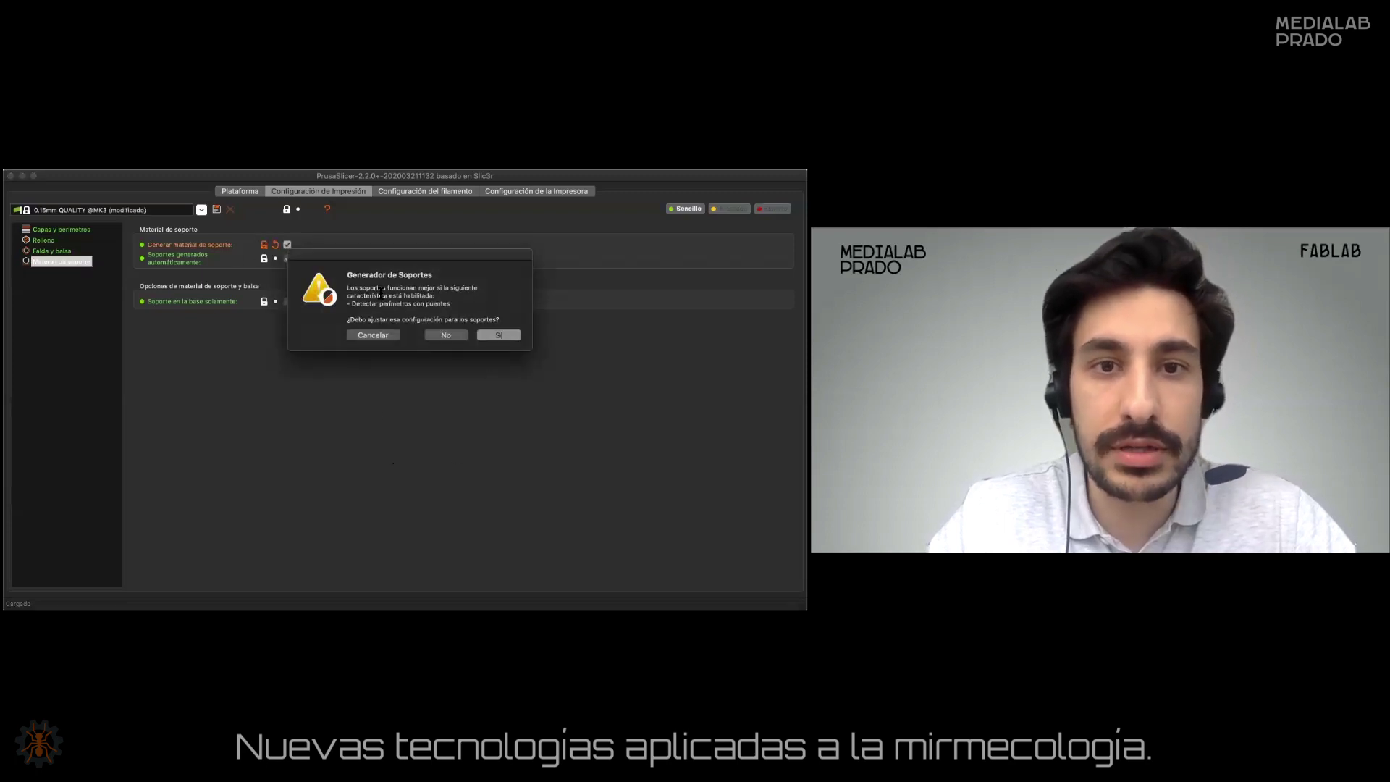
{"action": "left_click", "coordinate": [500, 335]}
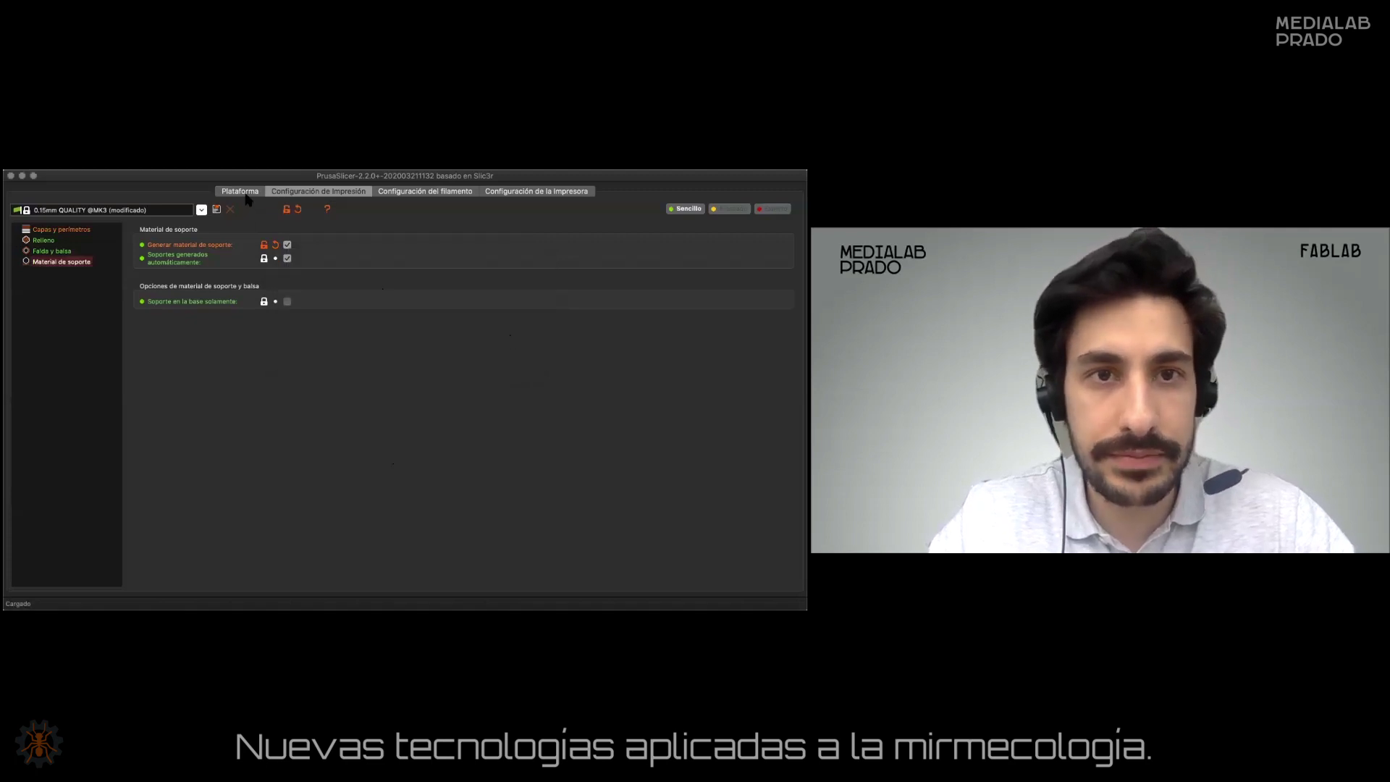
{"action": "left_click", "coordinate": [244, 193]}
Try the supports options Ninguno and Soporte en la base solamente, and set the supports back to En todos los sitios.
{"action": "left_click", "coordinate": [469, 419]}
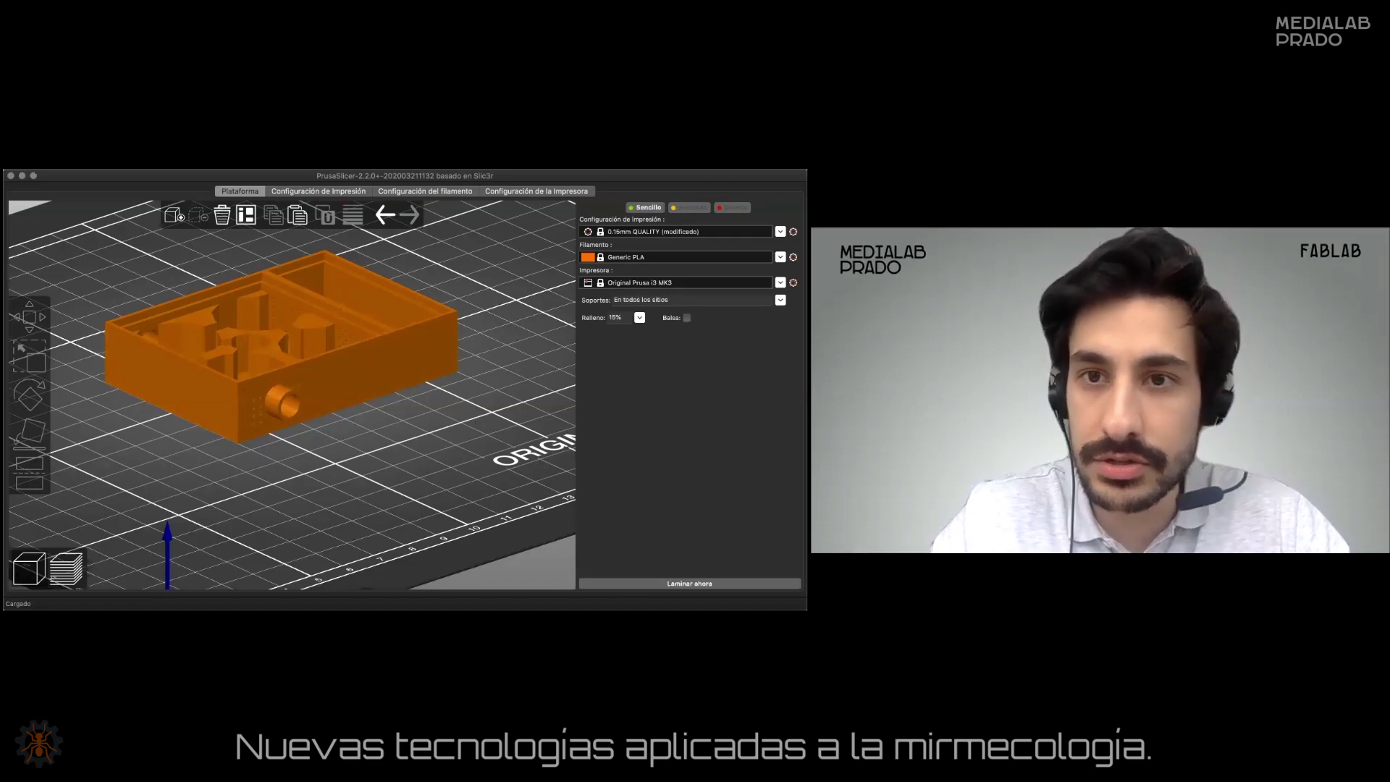
{"action": "left_click", "coordinate": [228, 336]}
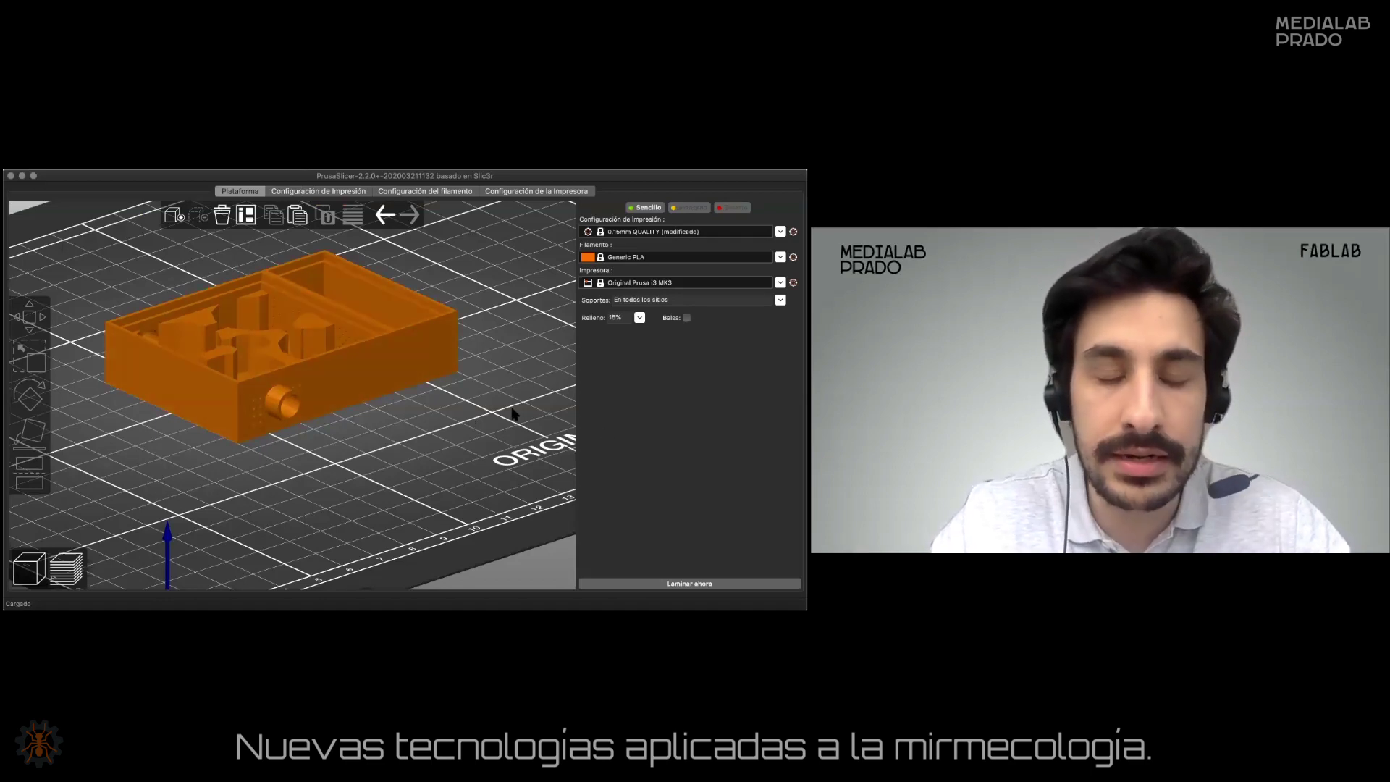
{"action": "right_click_drag", "start_coordinate": [487, 425], "coordinate": [485, 449]}
{"action": "left_click_drag", "start_coordinate": [485, 449], "coordinate": [572, 326]}
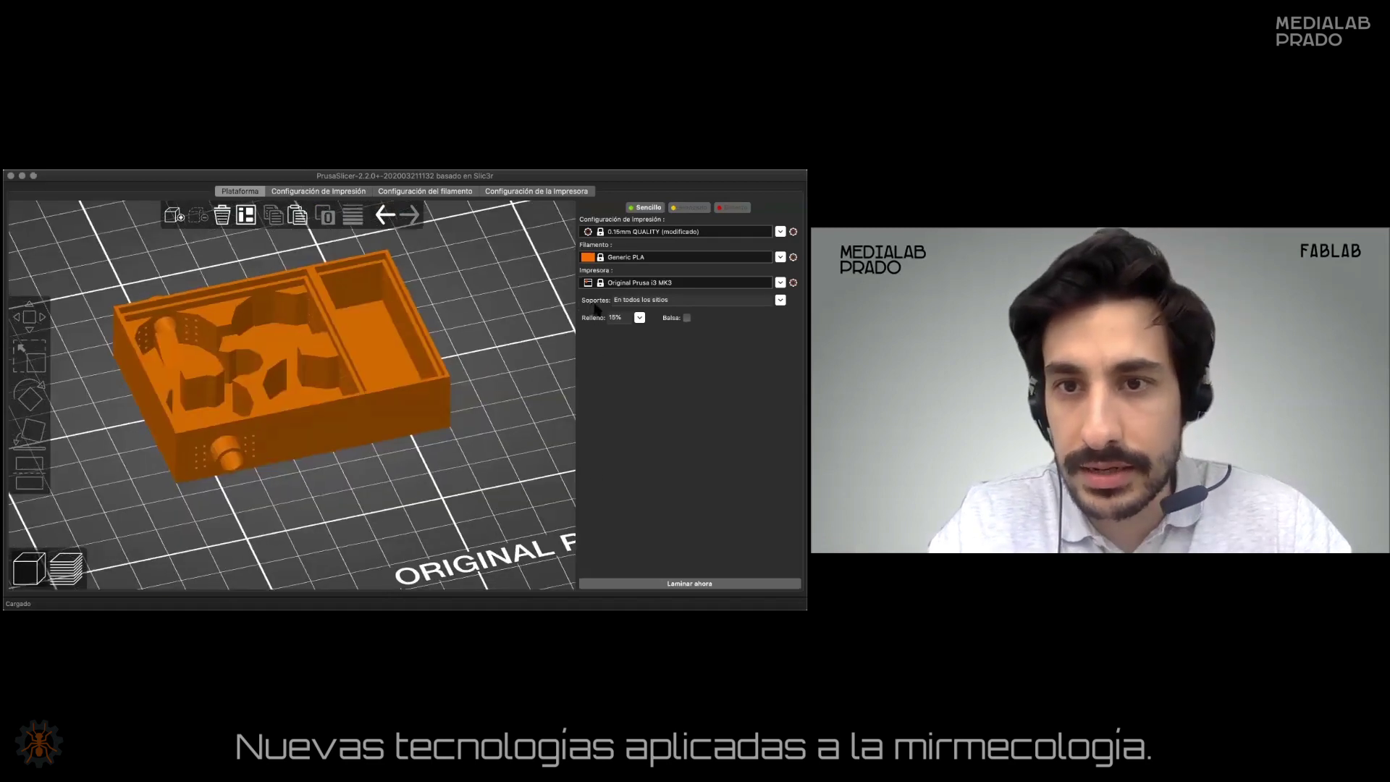
{"action": "left_click", "coordinate": [695, 299]}
{"action": "left_click", "coordinate": [633, 313]}
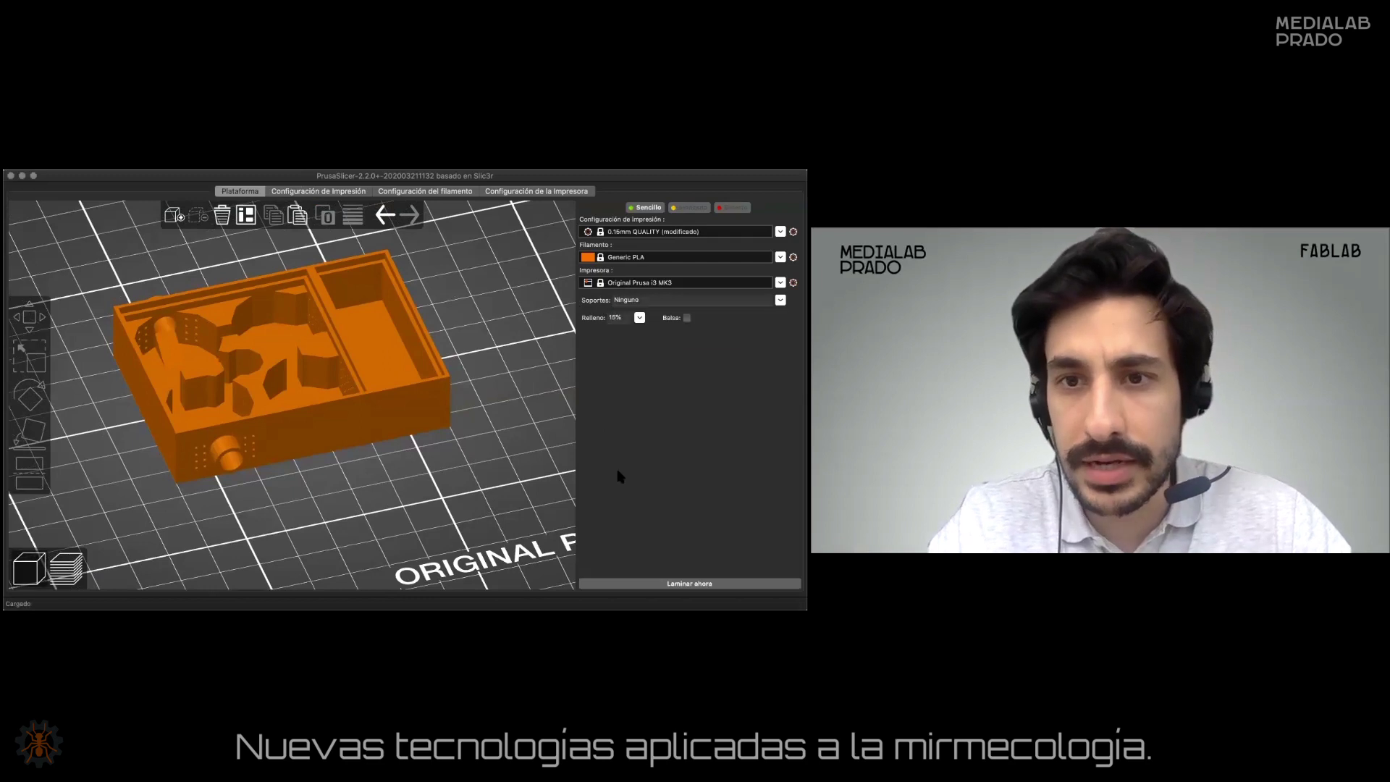
{"action": "left_click", "coordinate": [695, 299]}
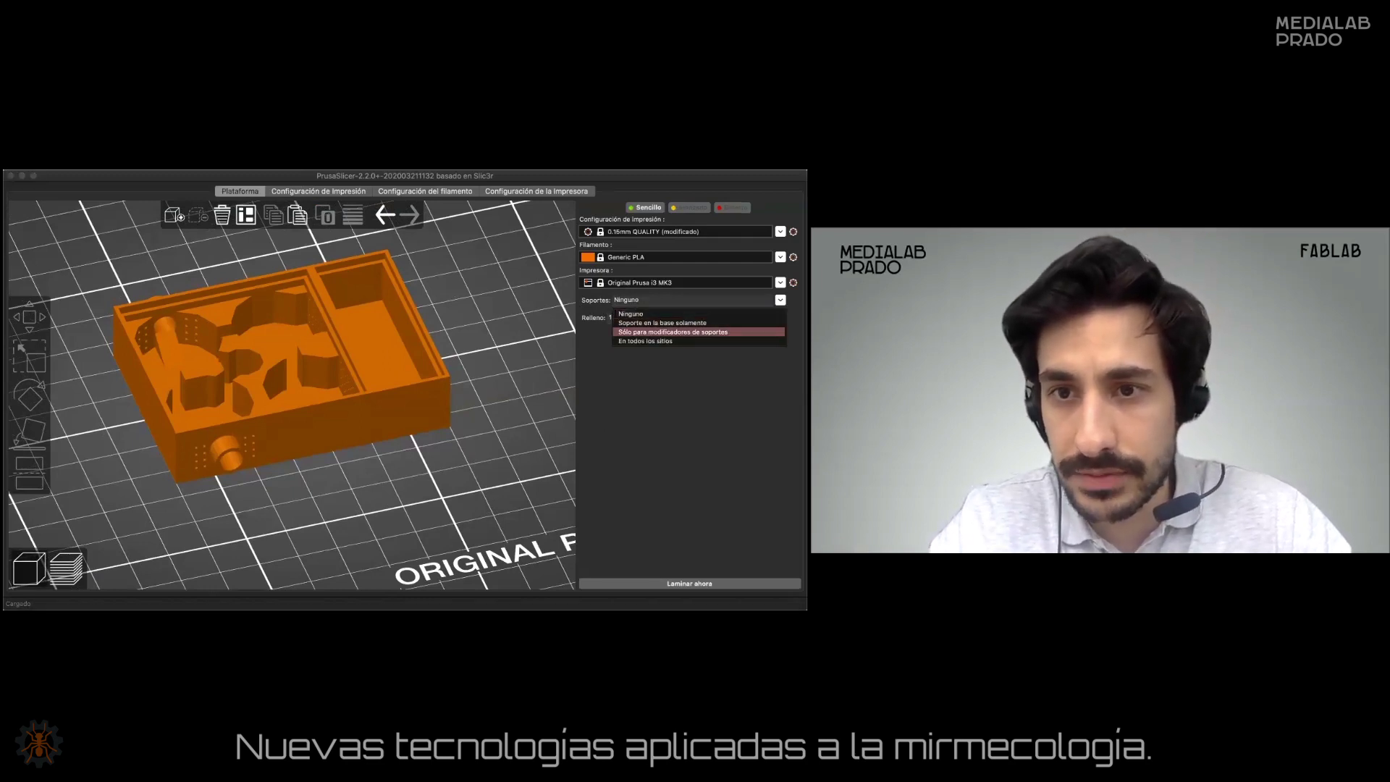
{"action": "left_click", "coordinate": [680, 323]}
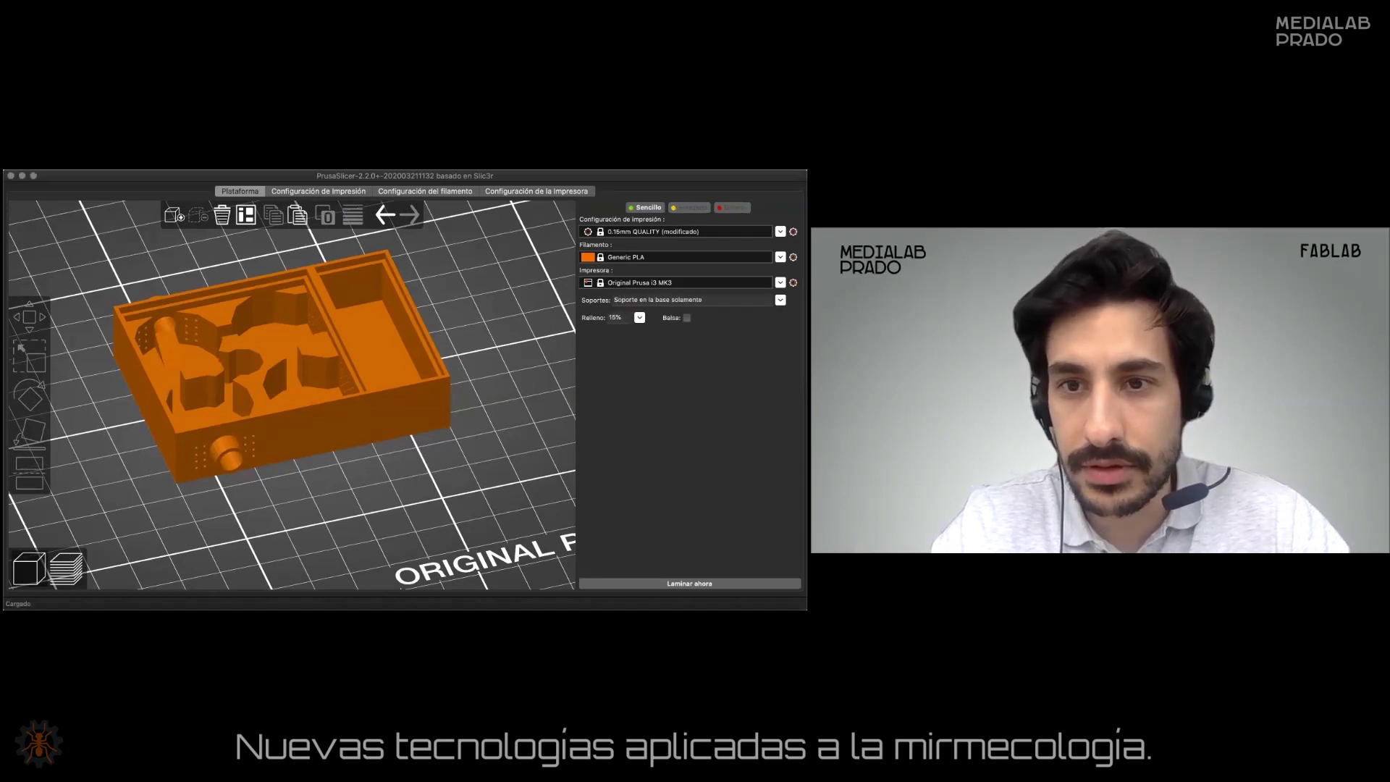
{"action": "left_click", "coordinate": [691, 300]}
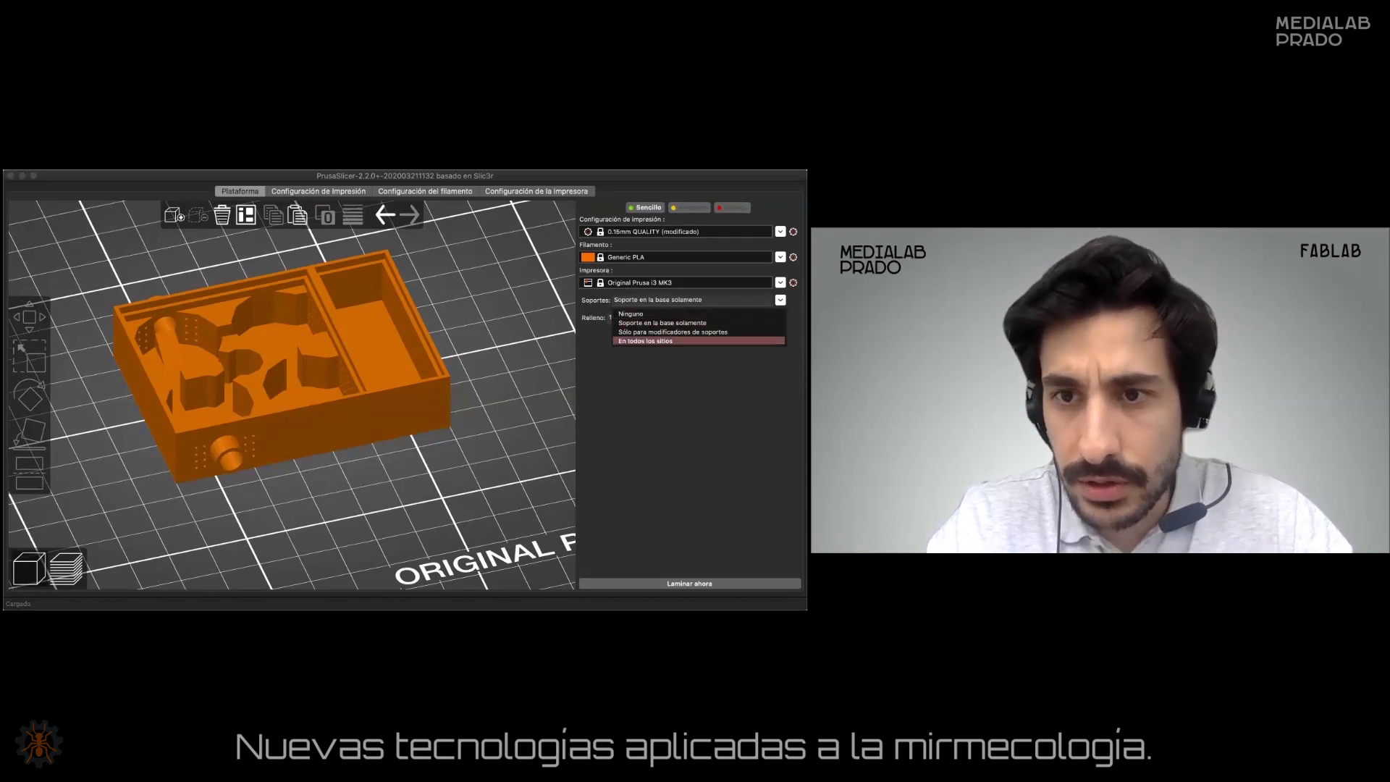
{"action": "left_click", "coordinate": [645, 341]}
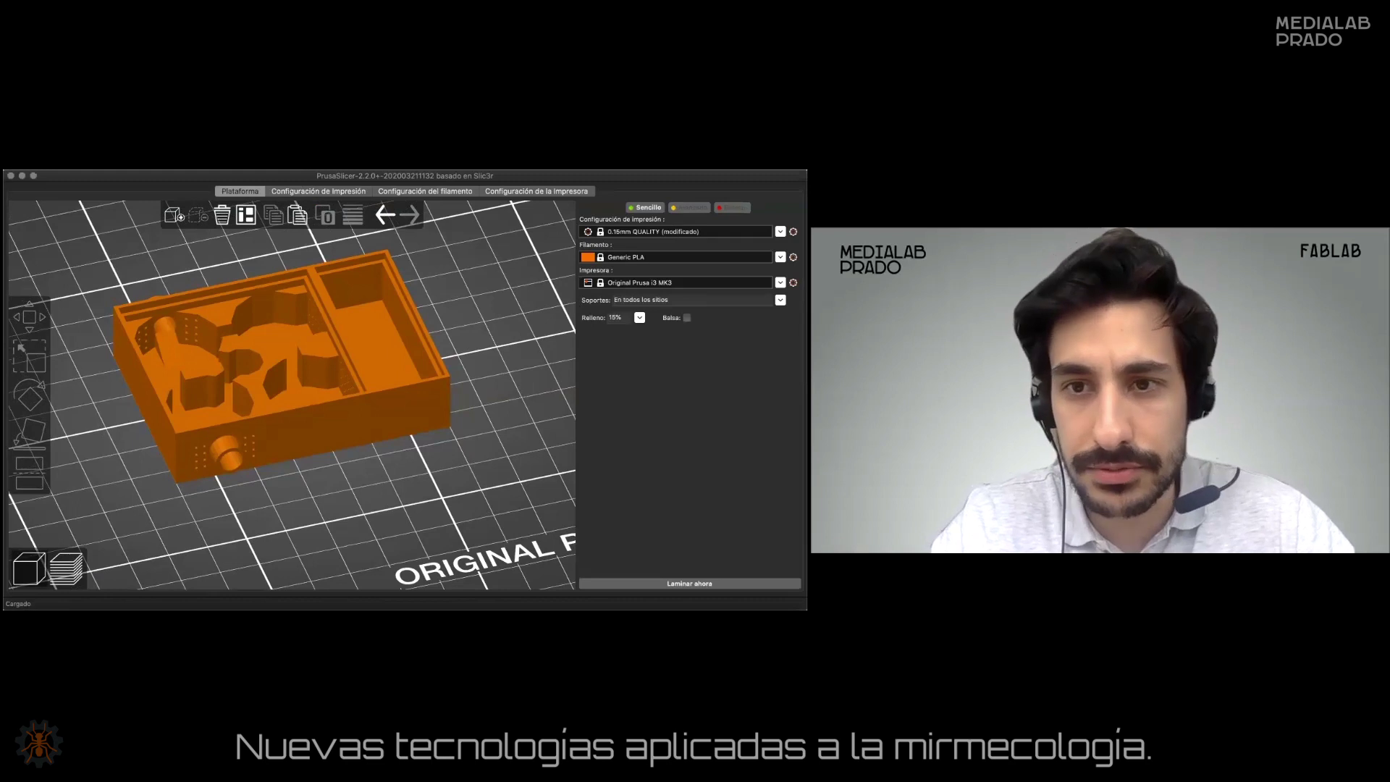
Slice the box with supports set to En todos los sitios.
{"action": "left_click", "coordinate": [429, 398]}
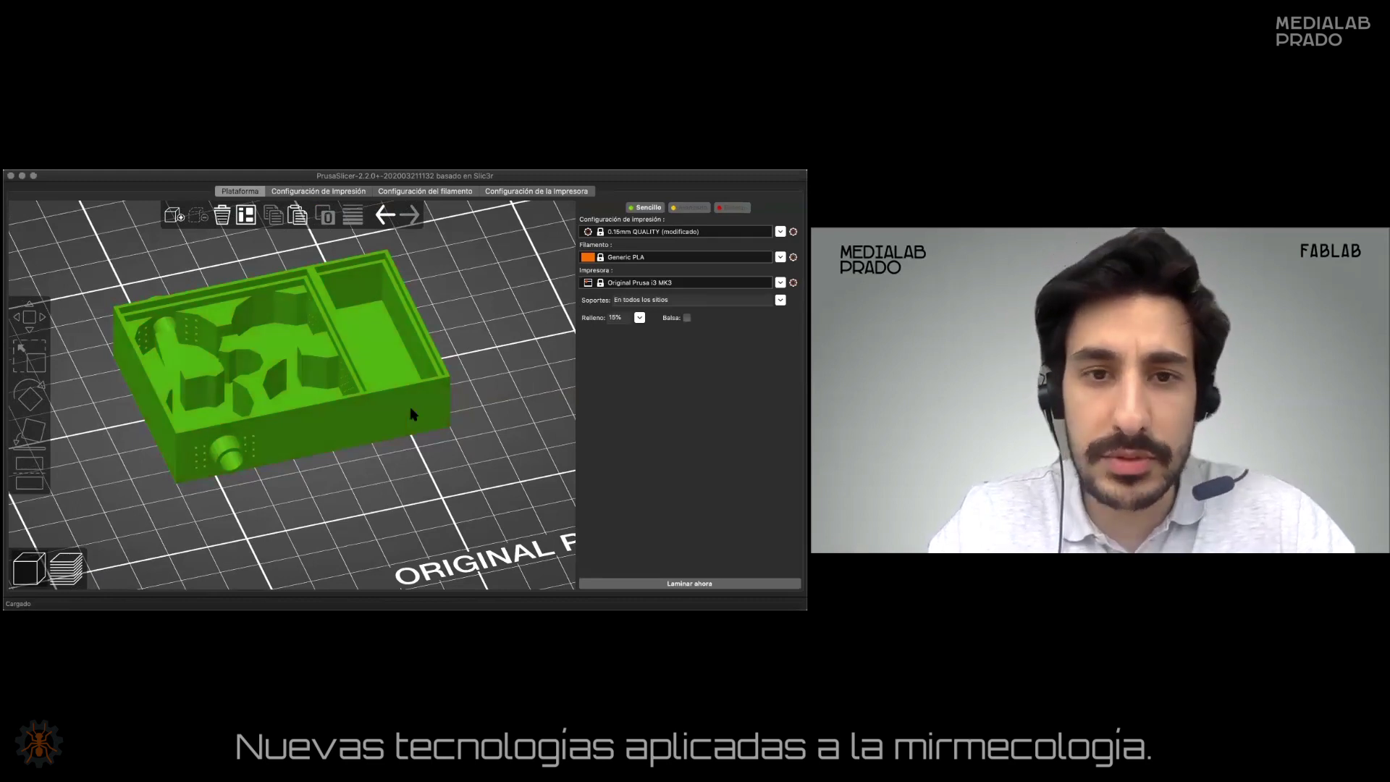
{"action": "left_click", "coordinate": [588, 583]}
{"action": "left_click", "coordinate": [594, 584]}
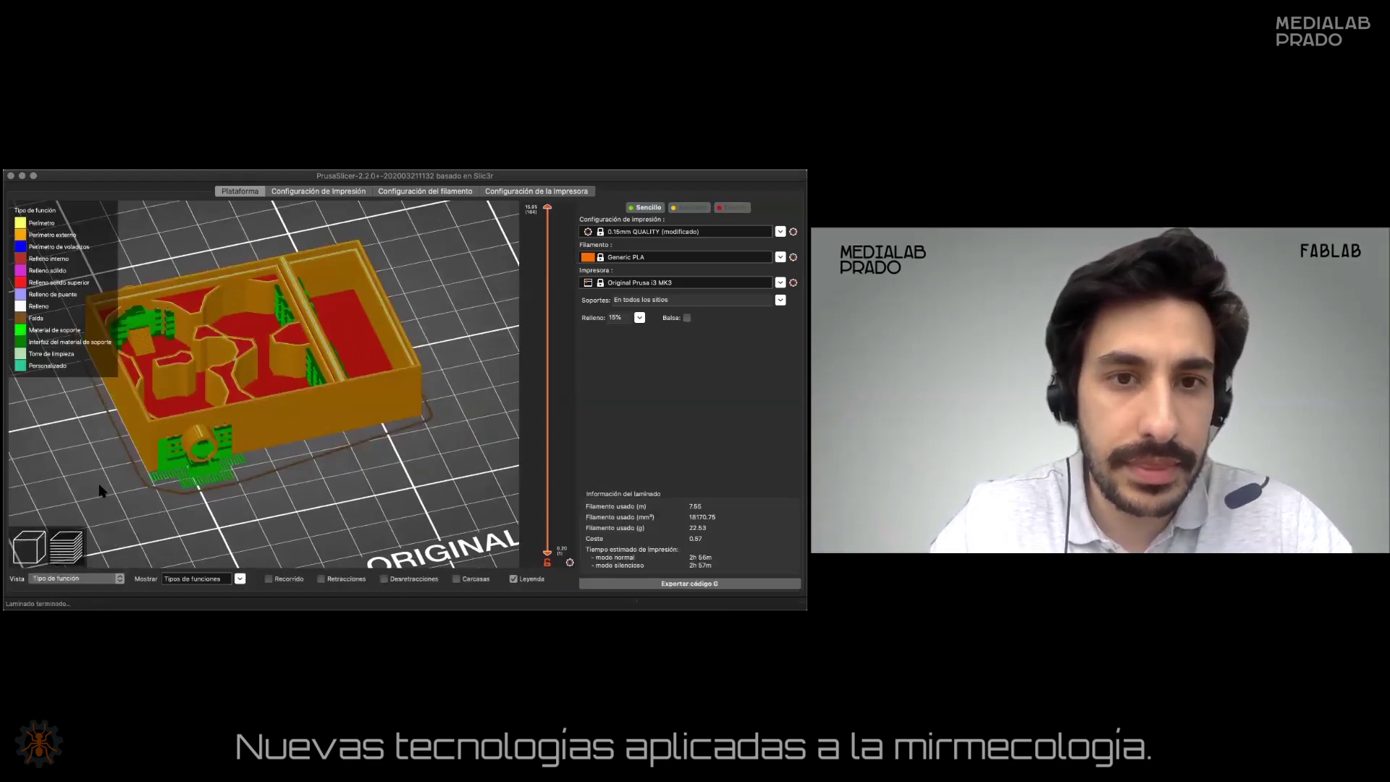
Examine the sliced preview around the connectors and inner ventilation walls to see where support material is generated.
{"action": "key", "text": "0"}
{"action": "key", "text": "1"}
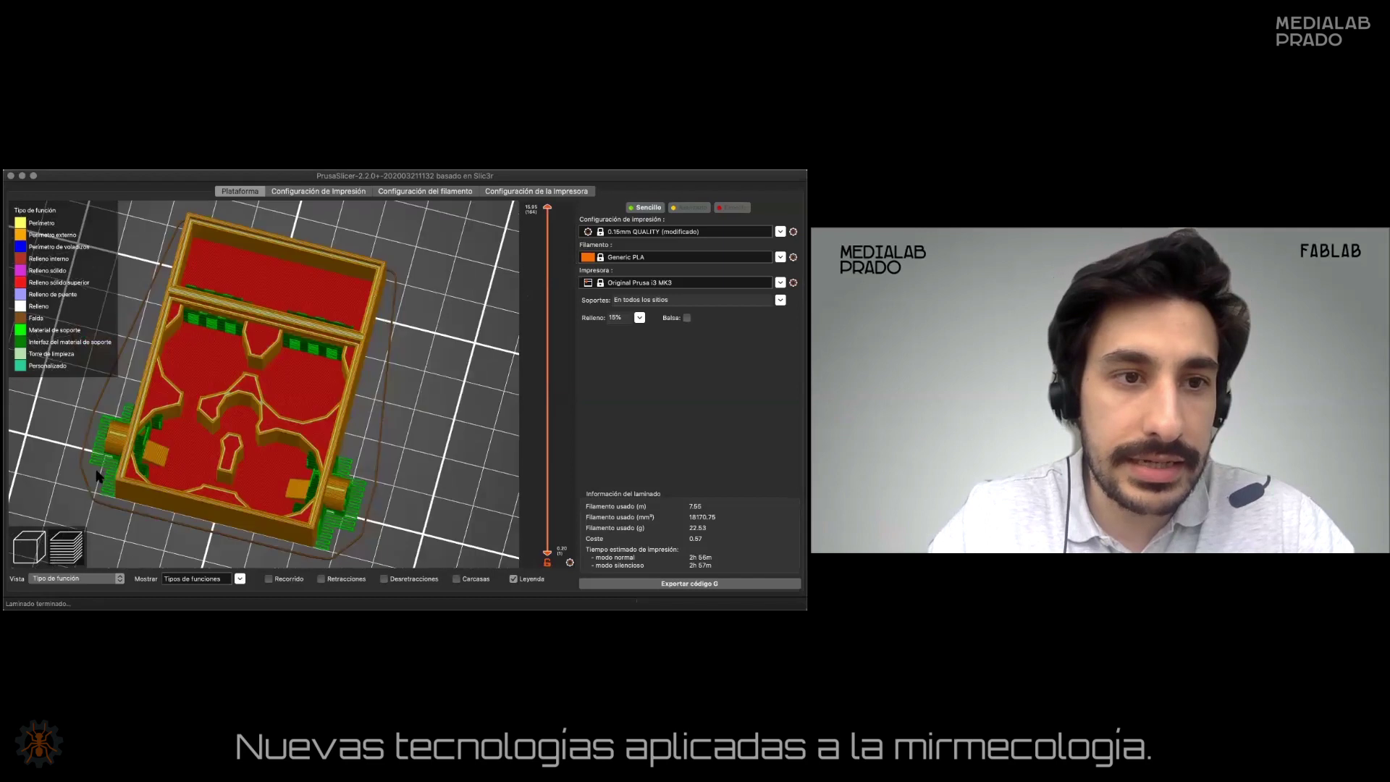
{"action": "left_click_drag", "start_coordinate": [84, 480], "coordinate": [217, 476]}
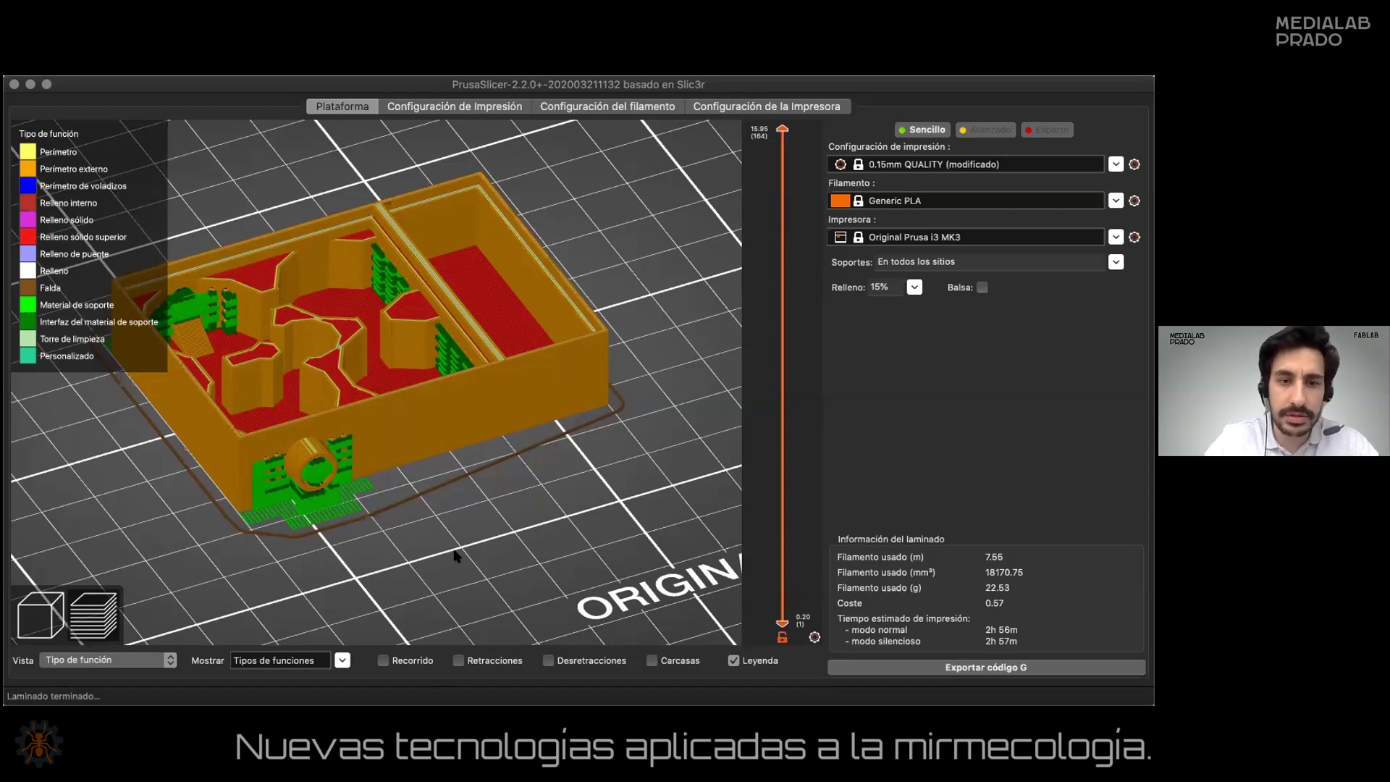
{"action": "middle_click_drag", "start_coordinate": [428, 522], "coordinate": [547, 523]}
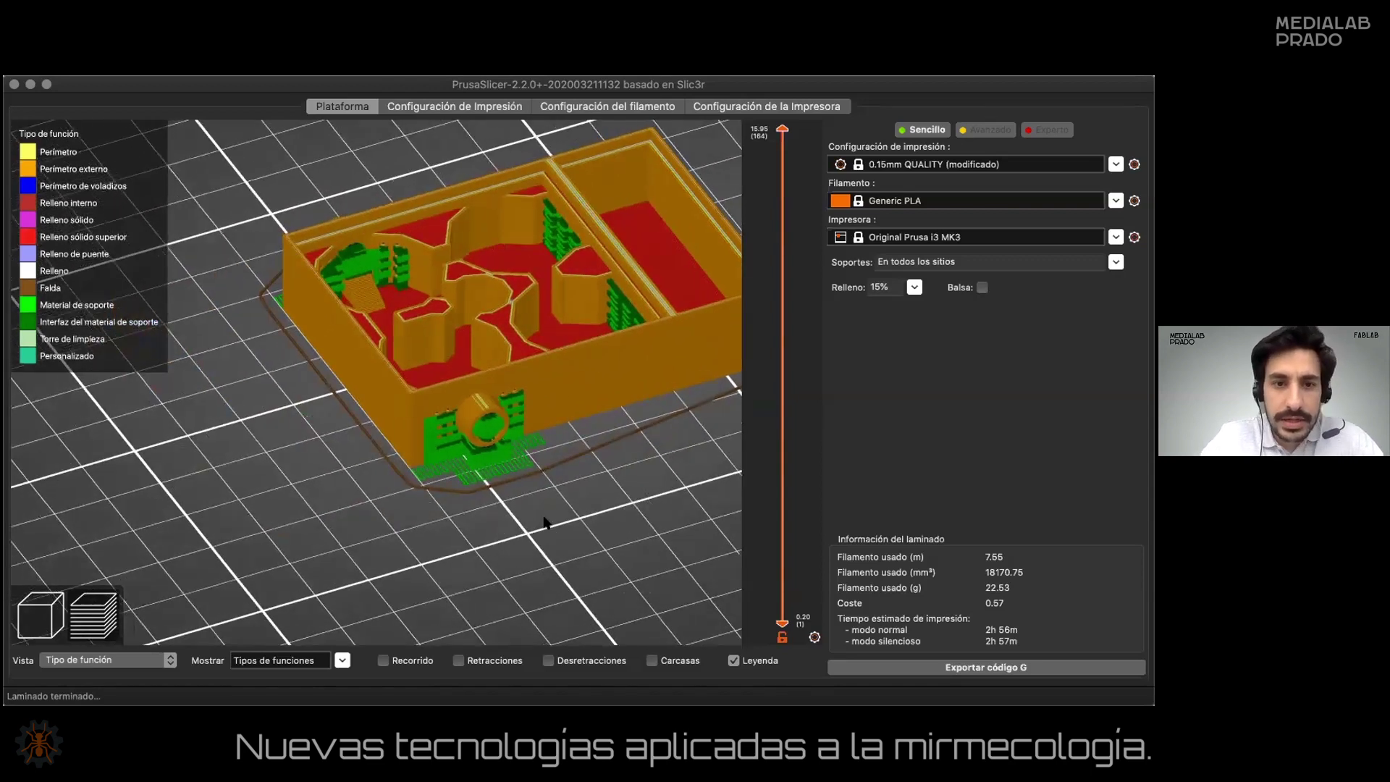
{"action": "left_click_drag", "start_coordinate": [570, 491], "coordinate": [329, 487]}
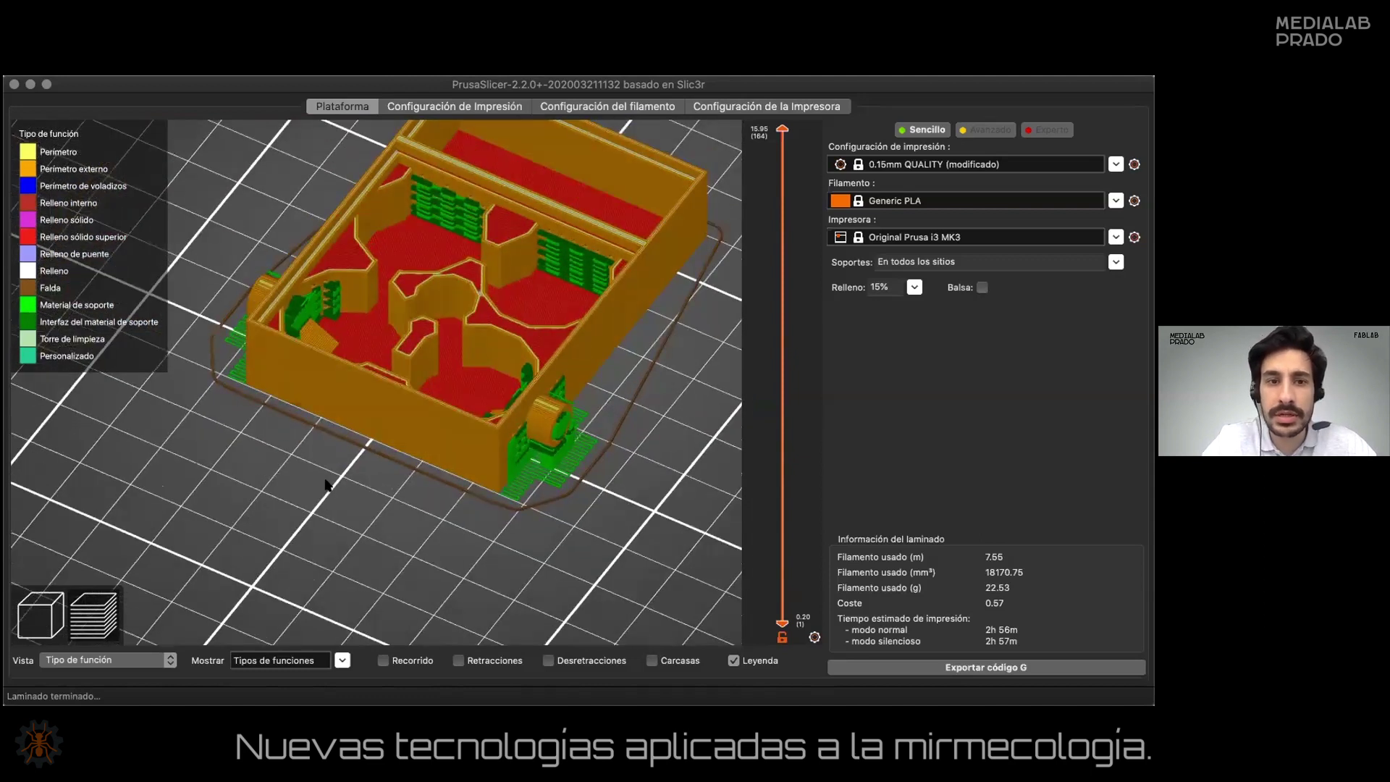
{"action": "scroll", "coordinate": [608, 298], "scroll_direction": "up", "scroll_amount": 5}
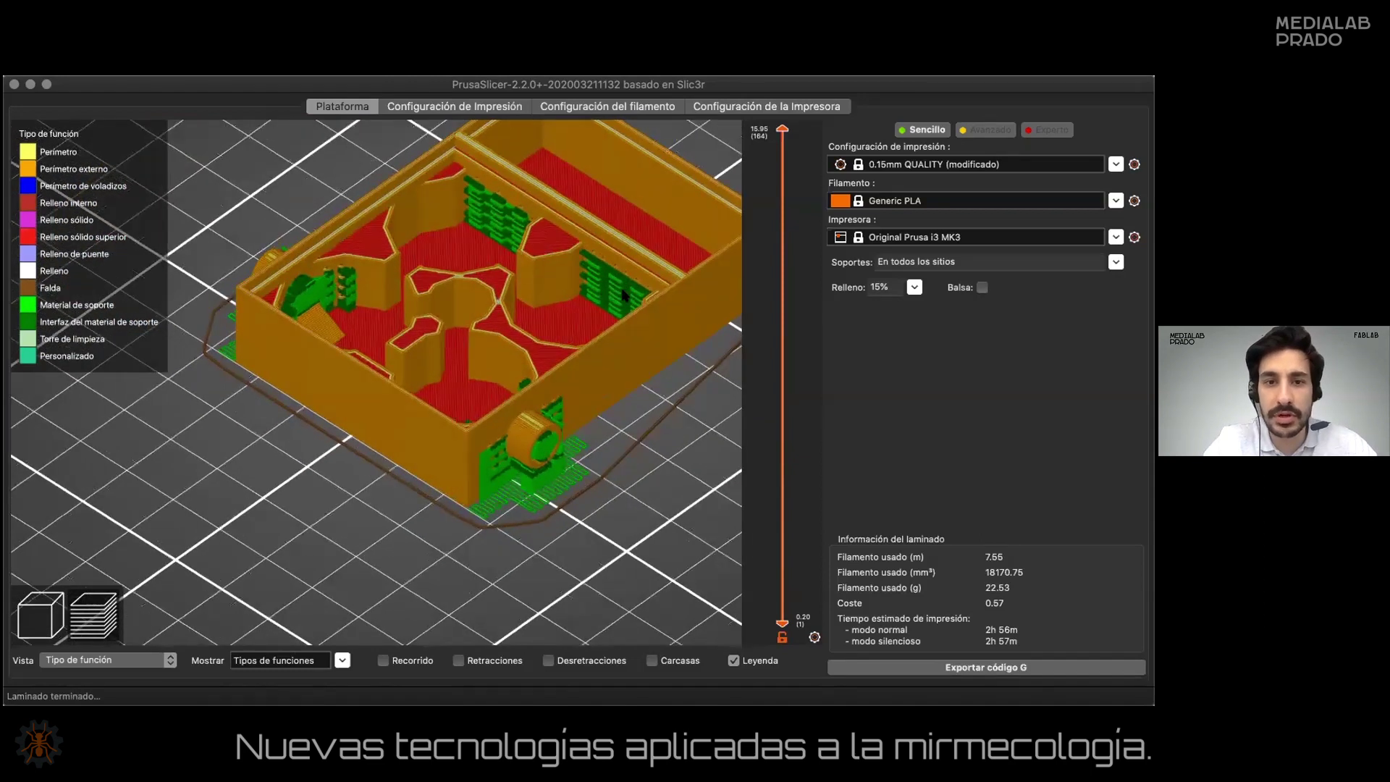
{"action": "scroll", "coordinate": [624, 295], "scroll_direction": "up", "scroll_amount": 3}
{"action": "scroll", "coordinate": [623, 536], "scroll_direction": "up", "scroll_amount": 3}
{"action": "left_click_drag", "start_coordinate": [611, 550], "coordinate": [461, 319]}
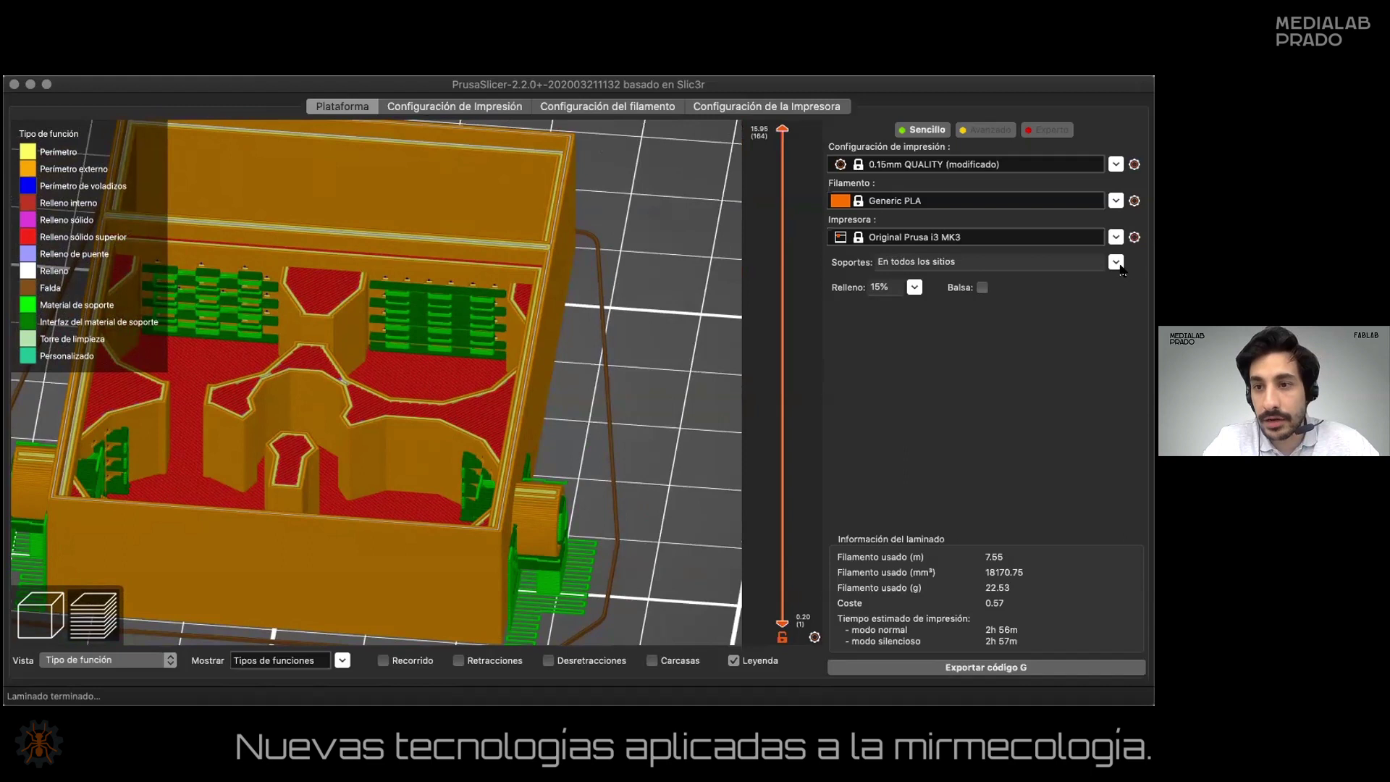
Set the supports to Soporte en la base solamente.
{"action": "left_click", "coordinate": [1116, 262]}
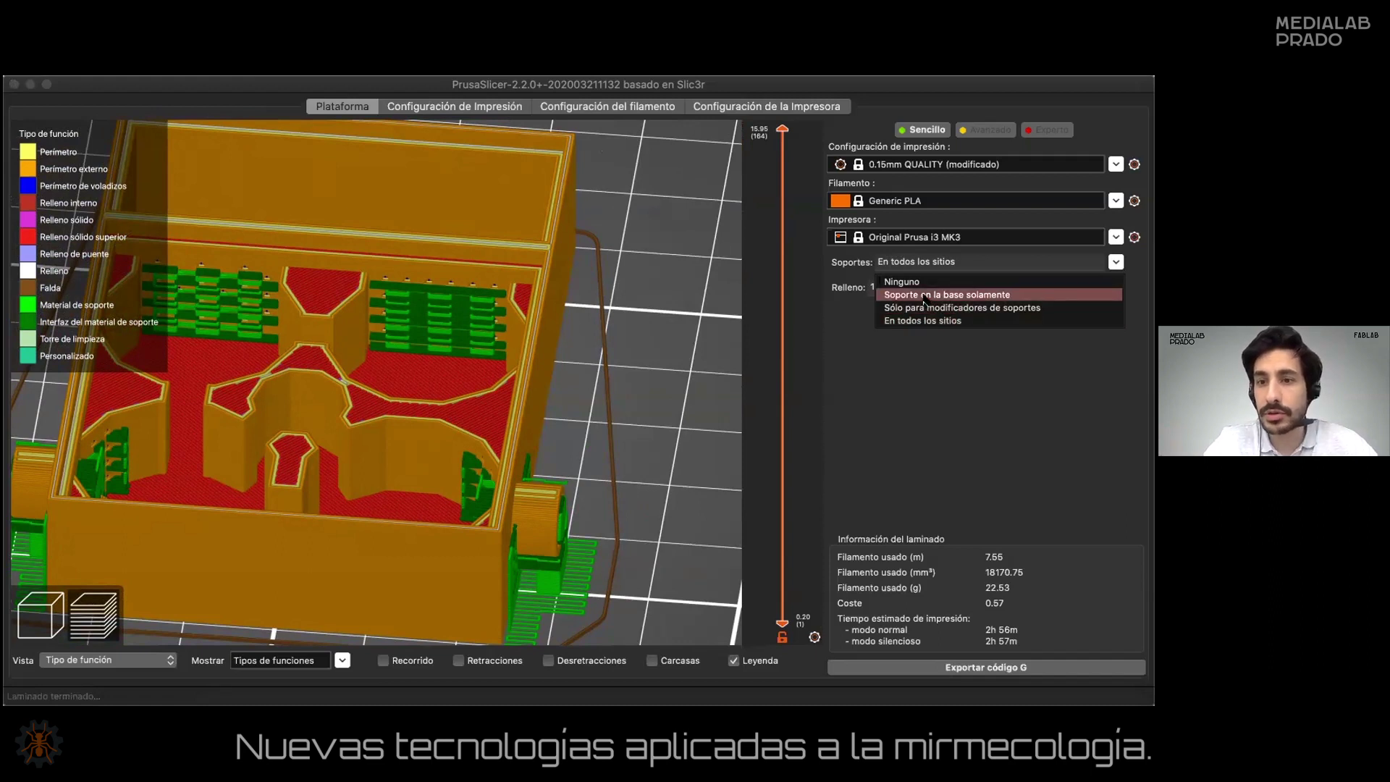
{"action": "left_click", "coordinate": [924, 295]}
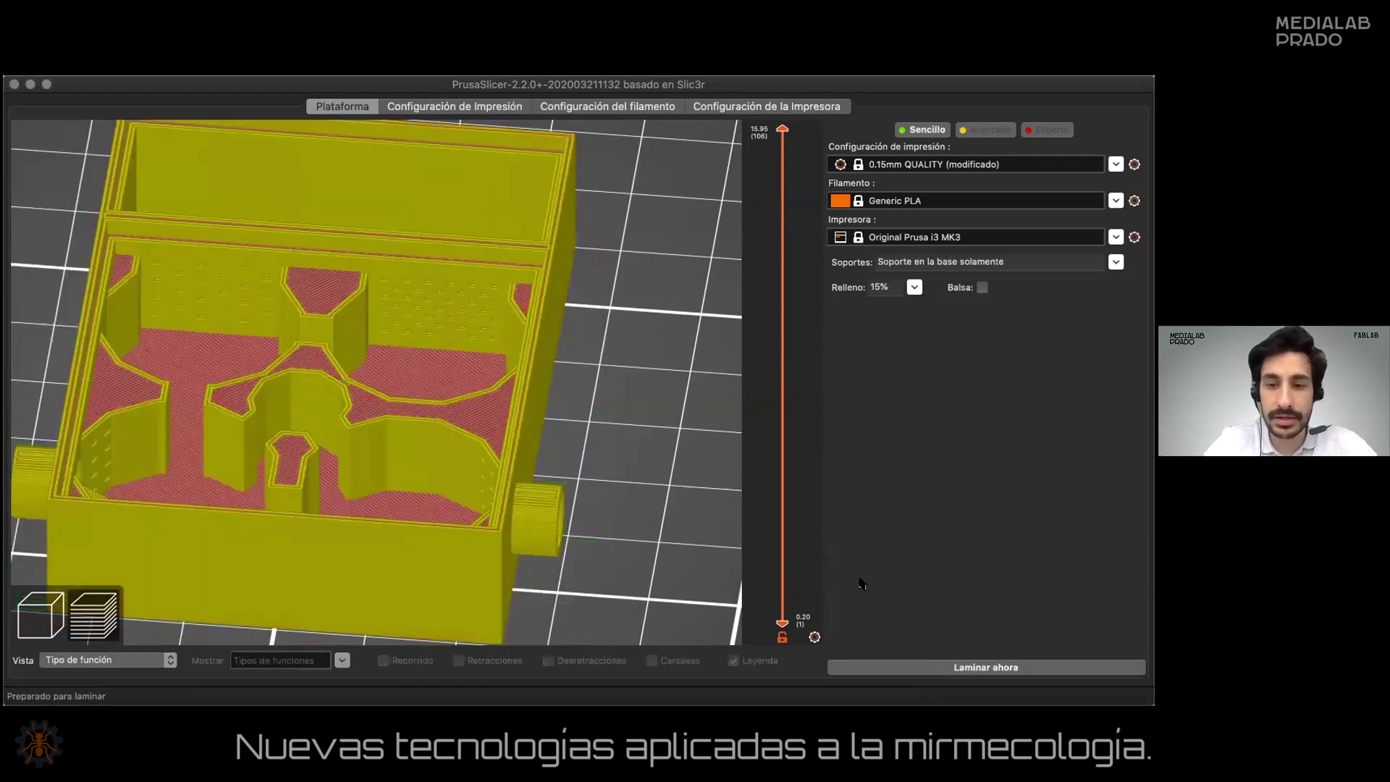
Slice the box with Soporte en la base solamente and check the support material under the connectors and around the inner walls.
{"action": "left_click", "coordinate": [896, 667]}
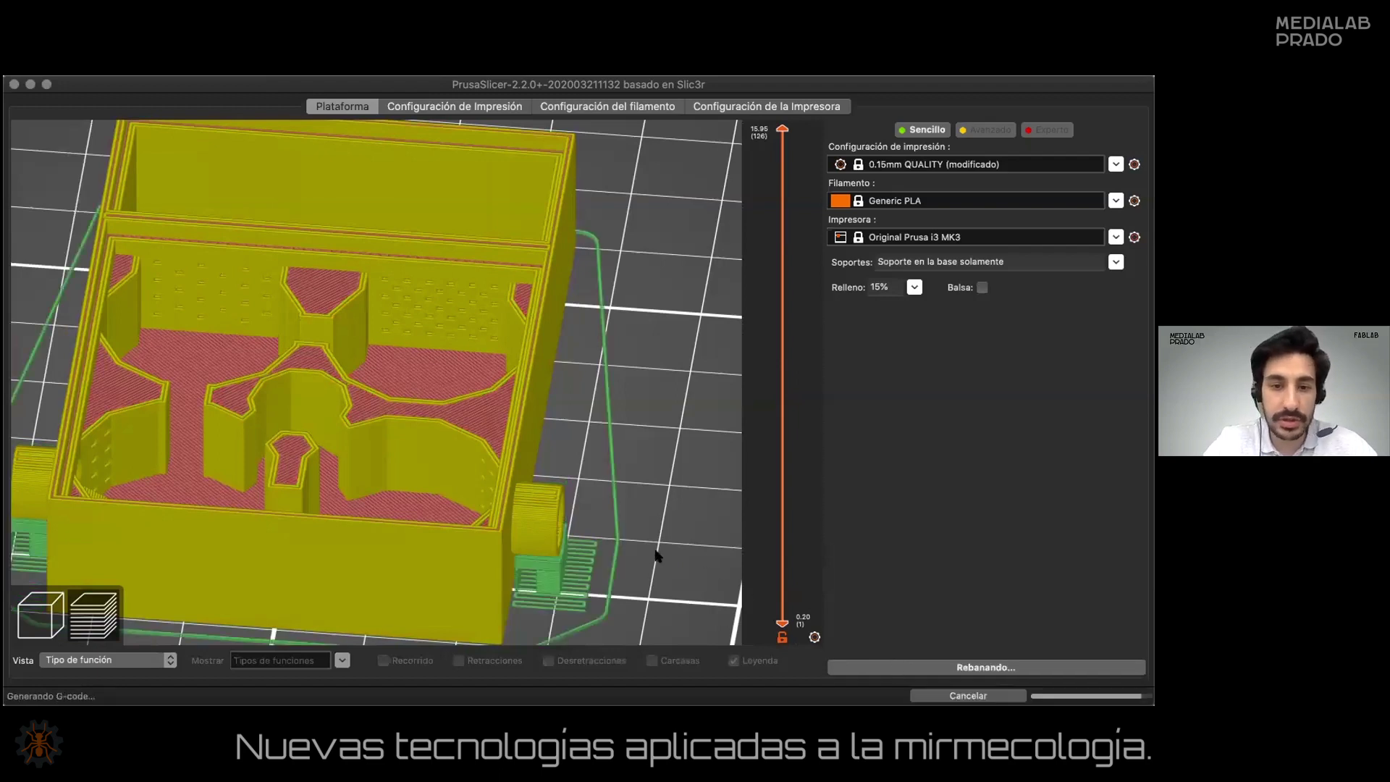
{"action": "scroll", "coordinate": [662, 485], "scroll_direction": "up", "scroll_amount": 5}
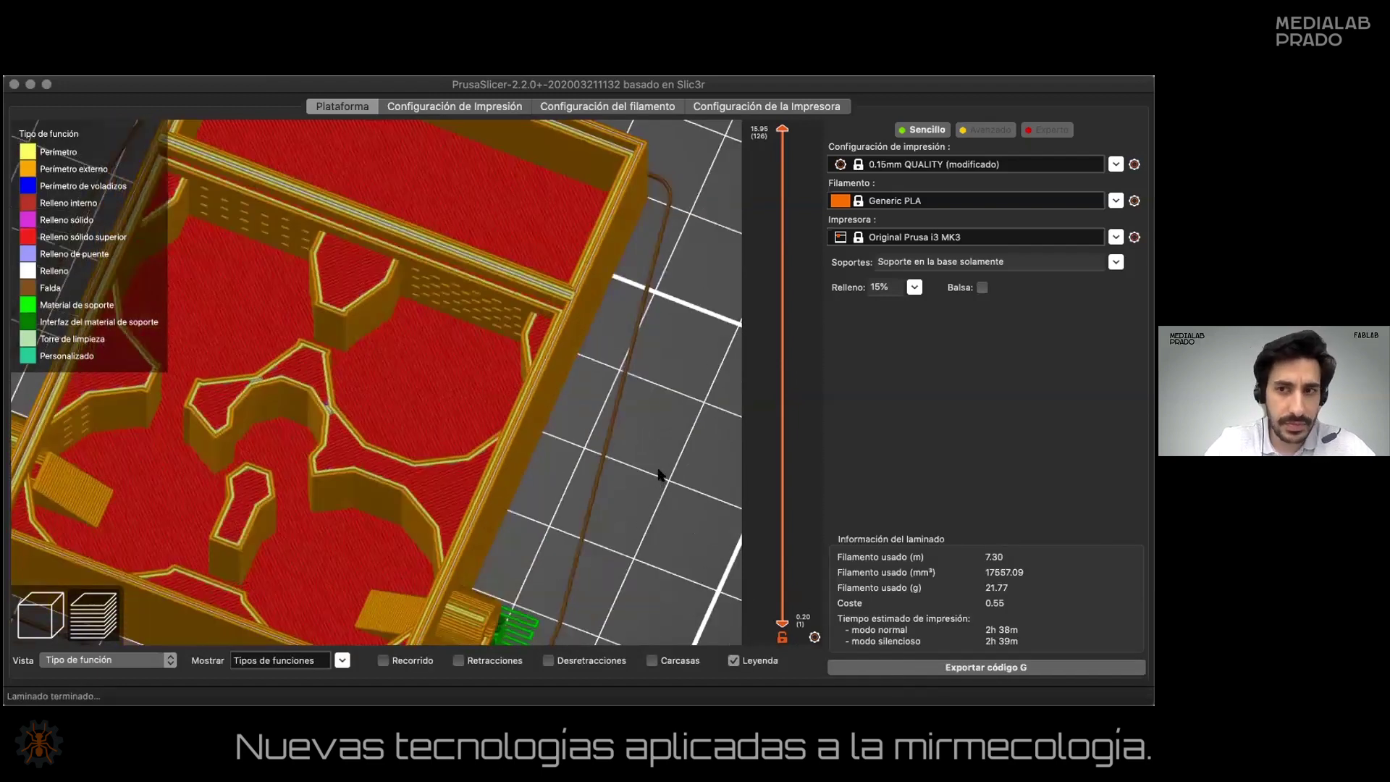
{"action": "scroll", "coordinate": [661, 474], "scroll_direction": "down", "scroll_amount": 5}
{"action": "left_click_drag", "start_coordinate": [660, 470], "coordinate": [464, 312]}
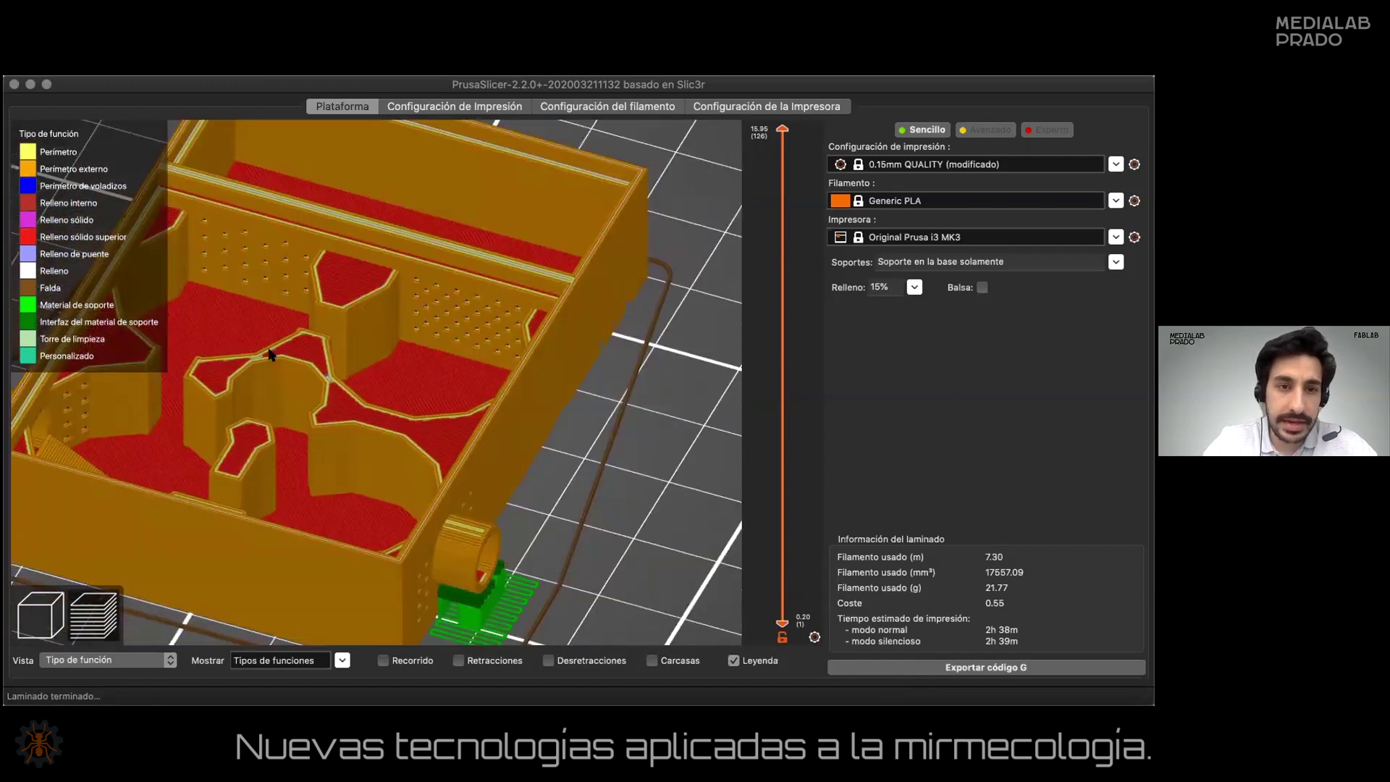
{"action": "scroll", "coordinate": [322, 411], "scroll_direction": "down", "scroll_amount": 3}
{"action": "left_click_drag", "start_coordinate": [326, 408], "coordinate": [543, 438]}
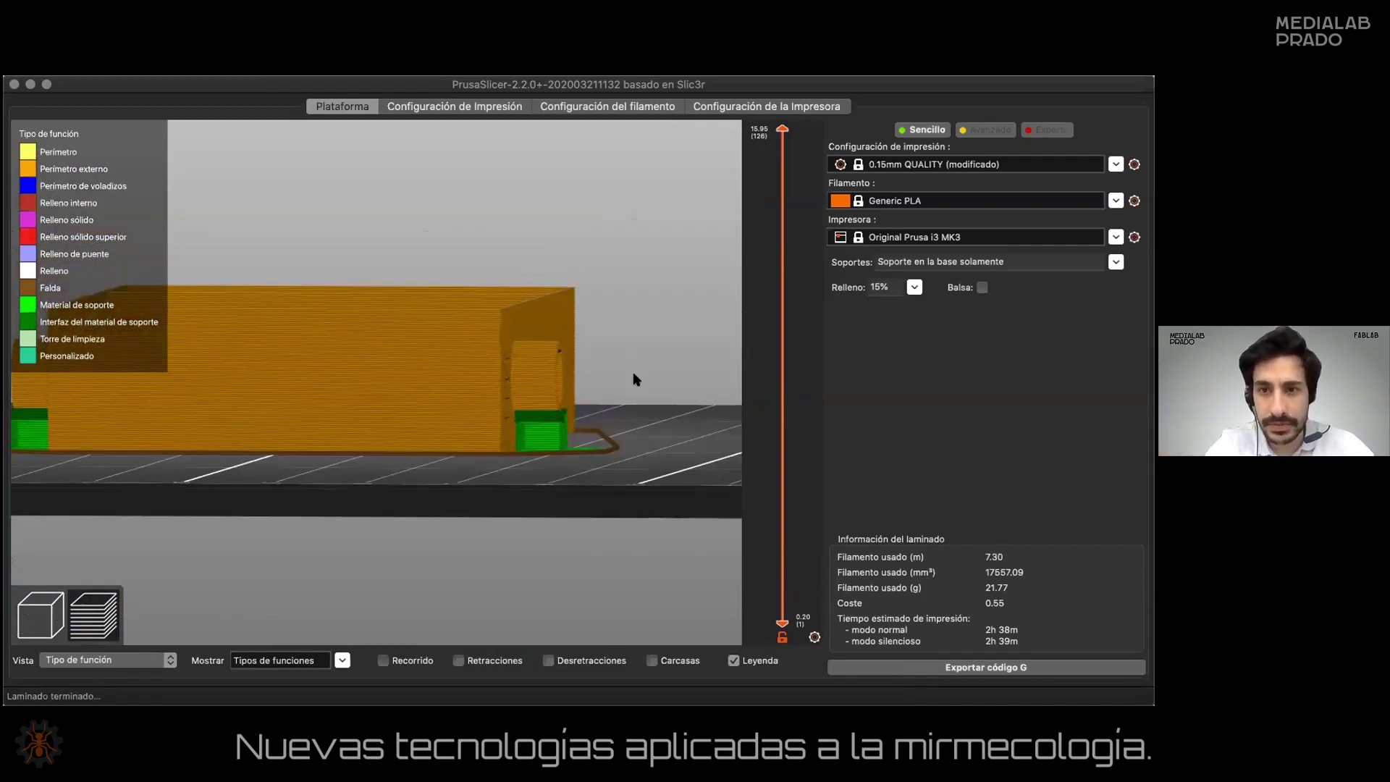
{"action": "key", "text": "0"}
{"action": "scroll", "coordinate": [608, 385], "scroll_direction": "up", "scroll_amount": 4}
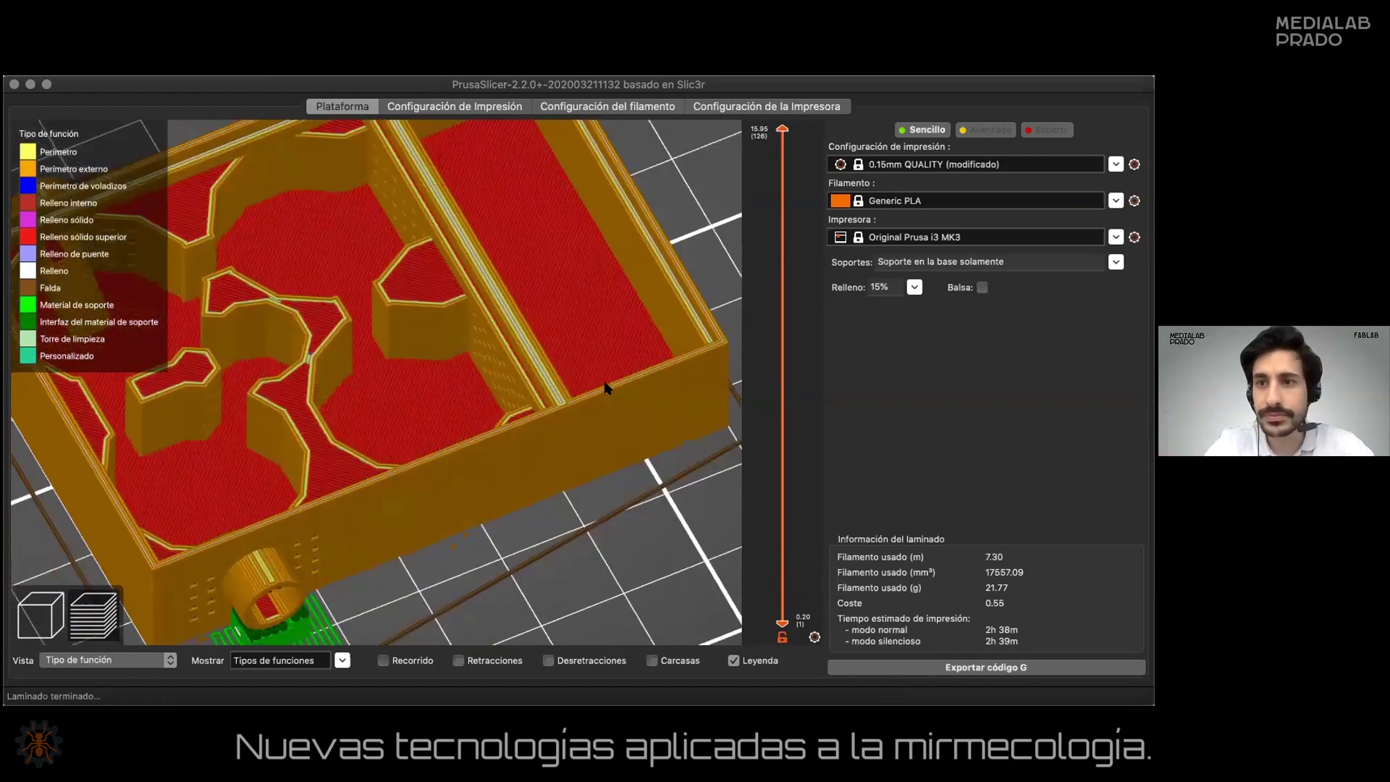
{"action": "scroll", "coordinate": [613, 388], "scroll_direction": "up", "scroll_amount": 3}
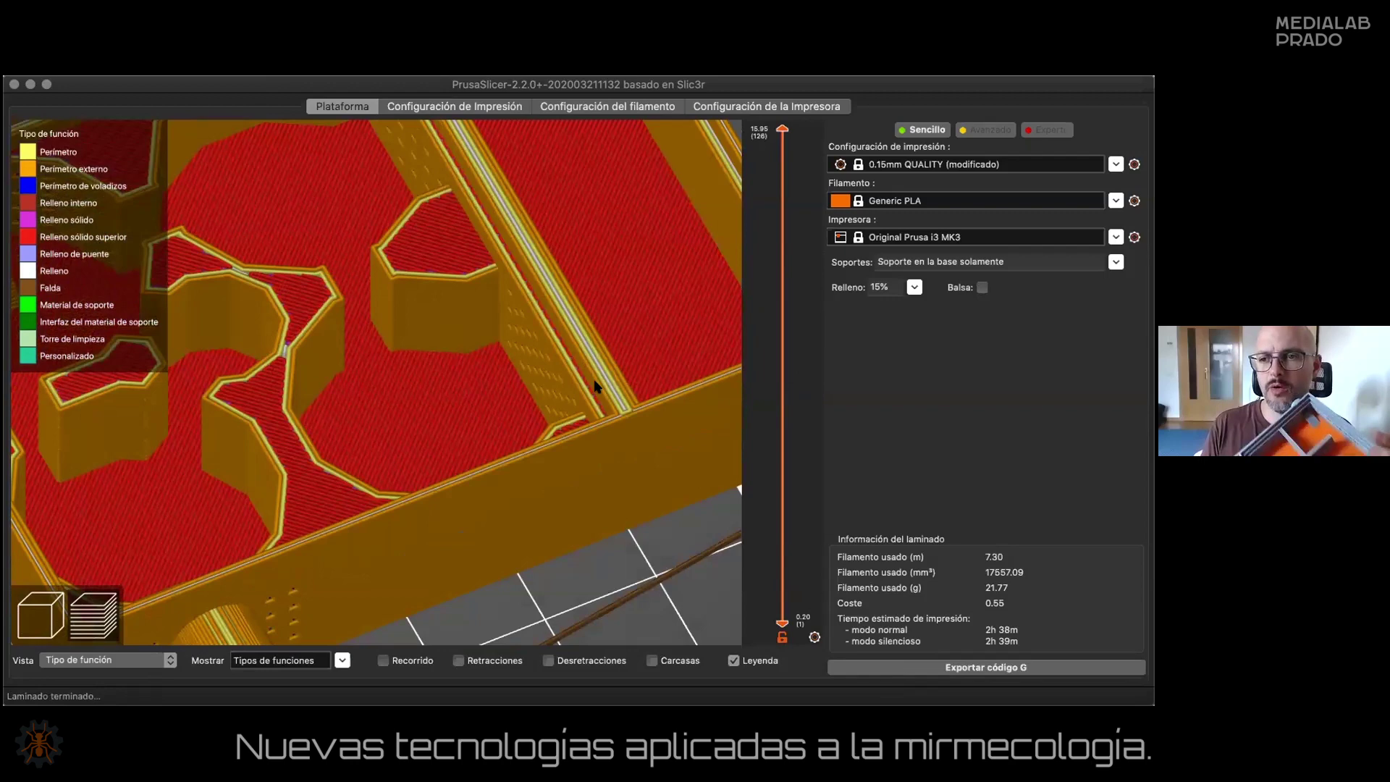
{"action": "scroll", "coordinate": [596, 386], "scroll_direction": "down", "scroll_amount": 5}
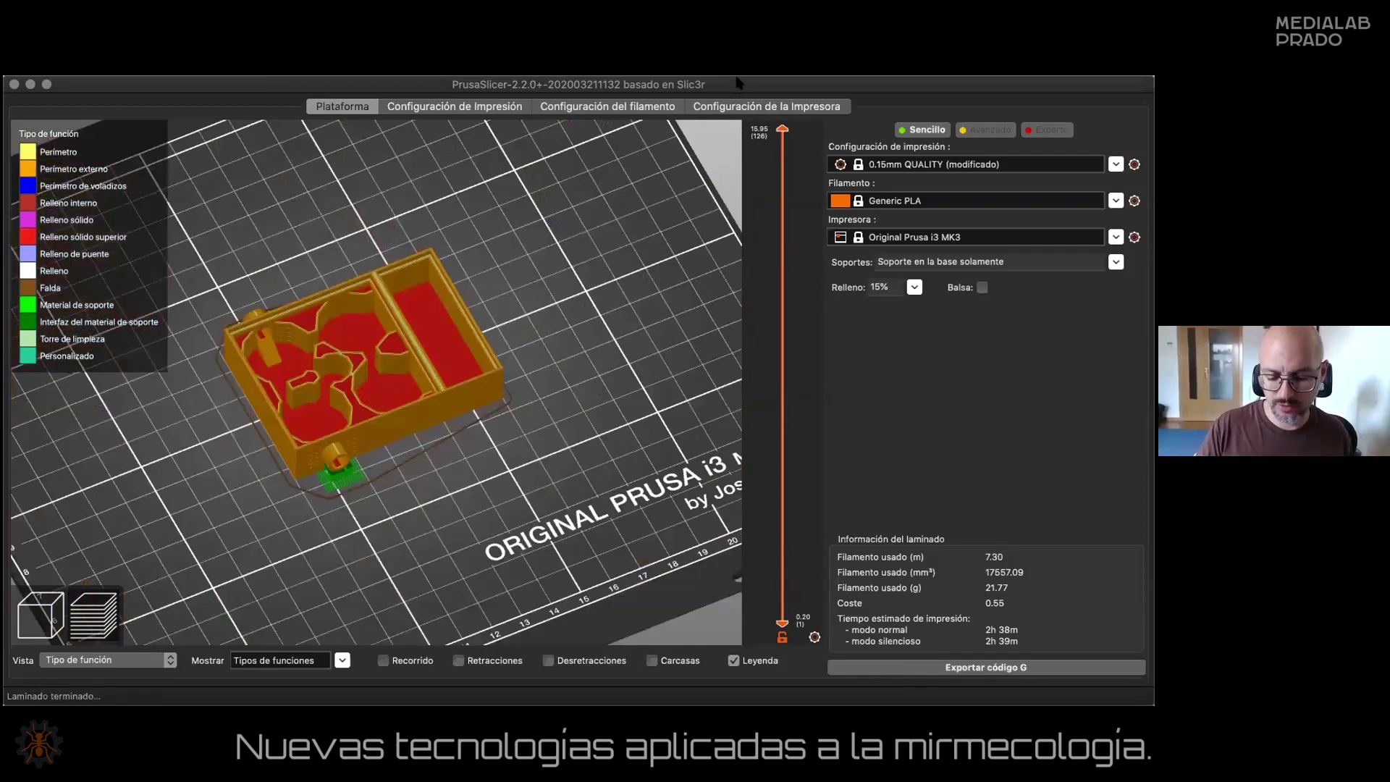
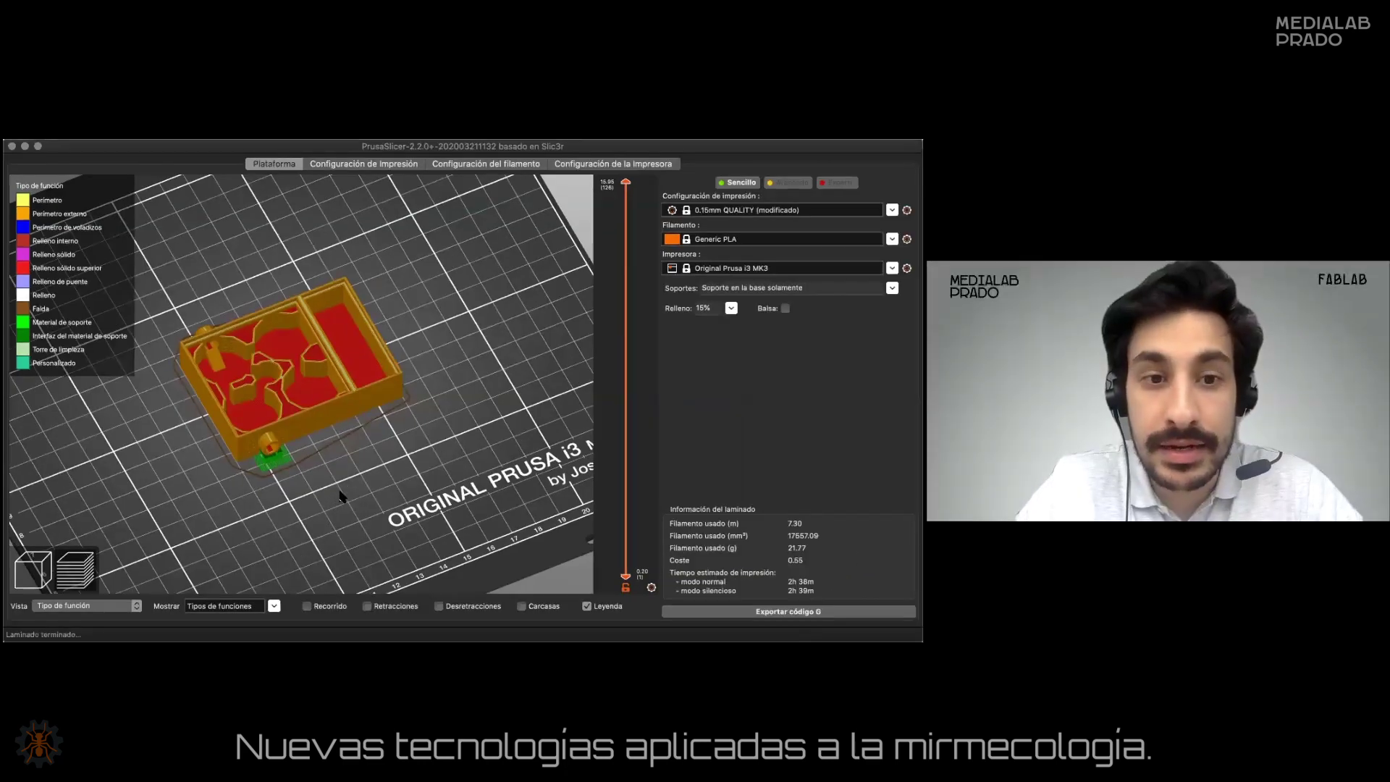
Return to the 3D model and scale the box uniformly to 200%.
{"action": "mouse_move", "coordinate": [333, 500]}
{"action": "left_mouse_down"}
{"action": "mouse_move", "coordinate": [375, 465]}
{"action": "mouse_move", "coordinate": [347, 485]}
{"action": "left_mouse_up"}
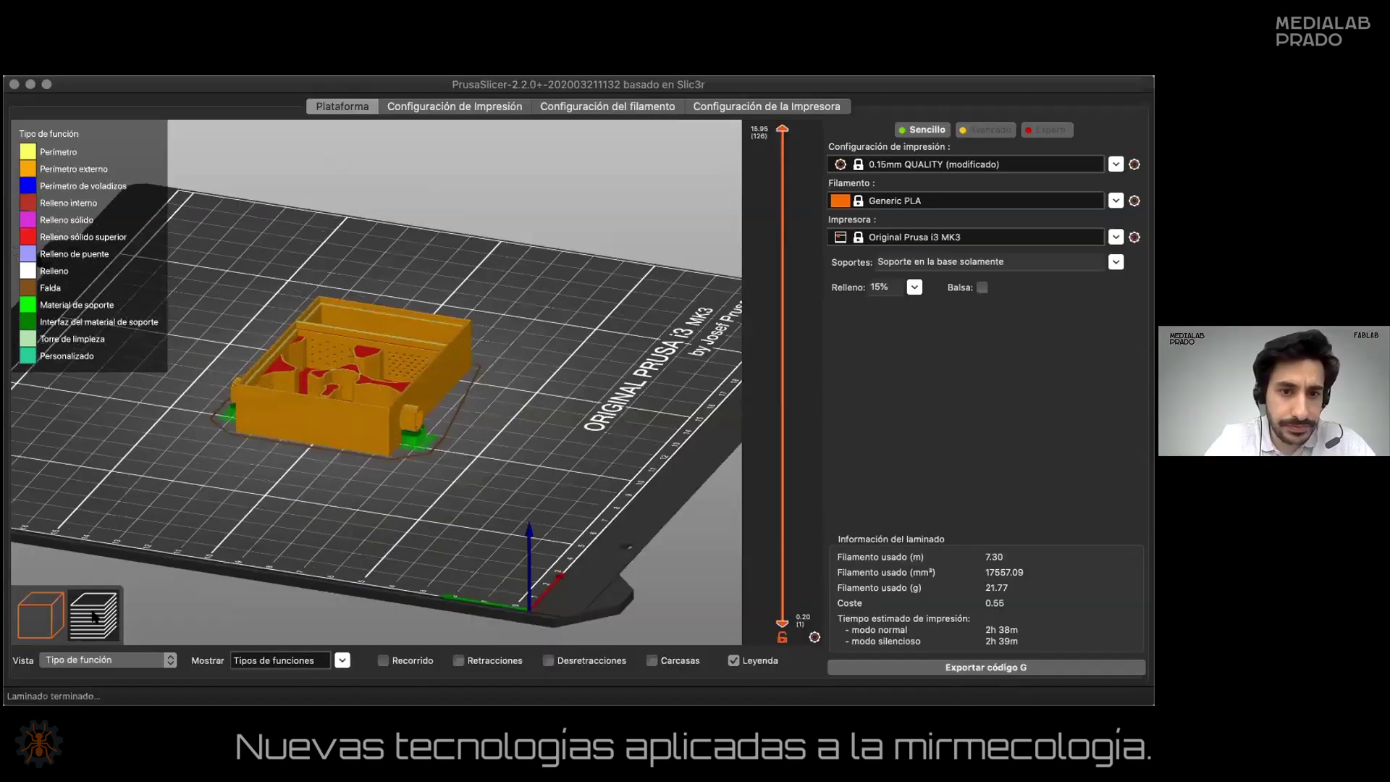
{"action": "key", "text": "Tab"}
{"action": "left_click", "coordinate": [447, 425]}
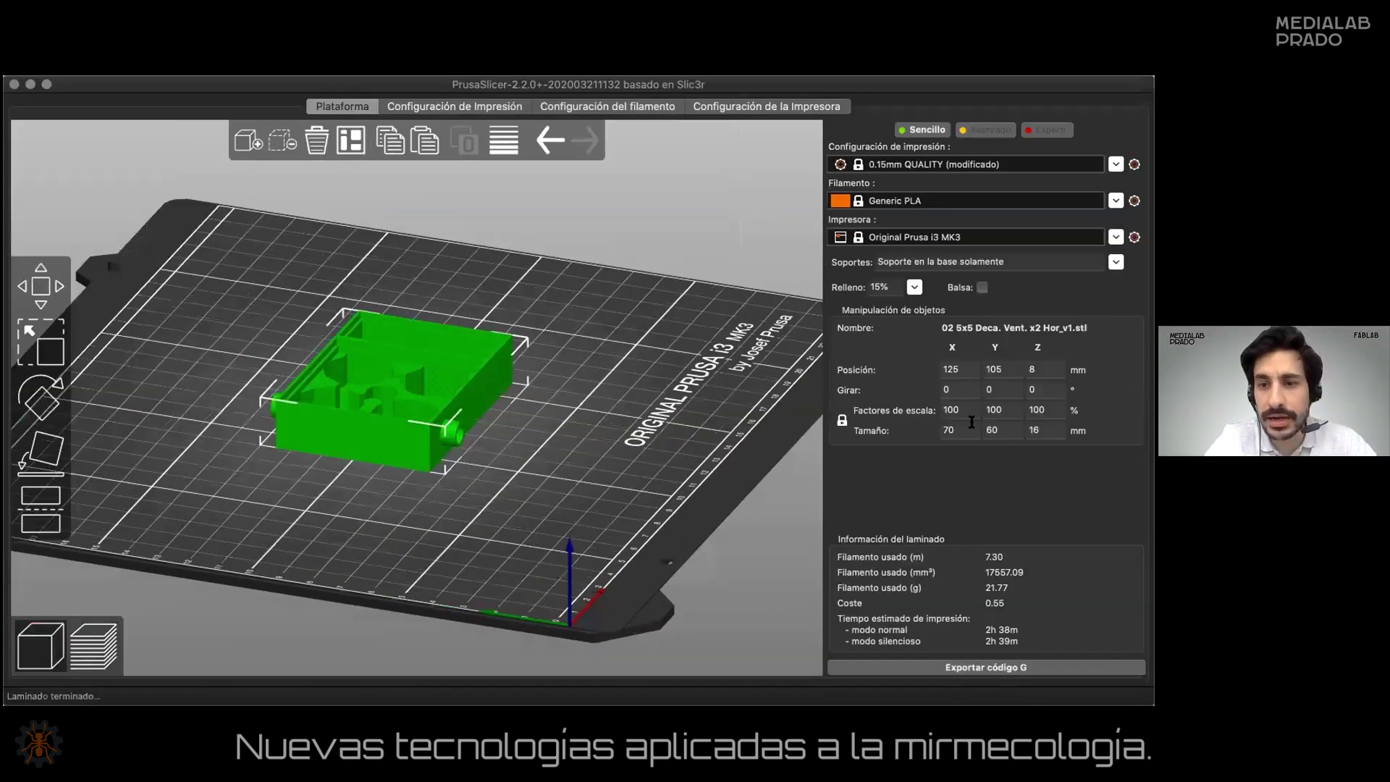
{"action": "left_click", "coordinate": [970, 410]}
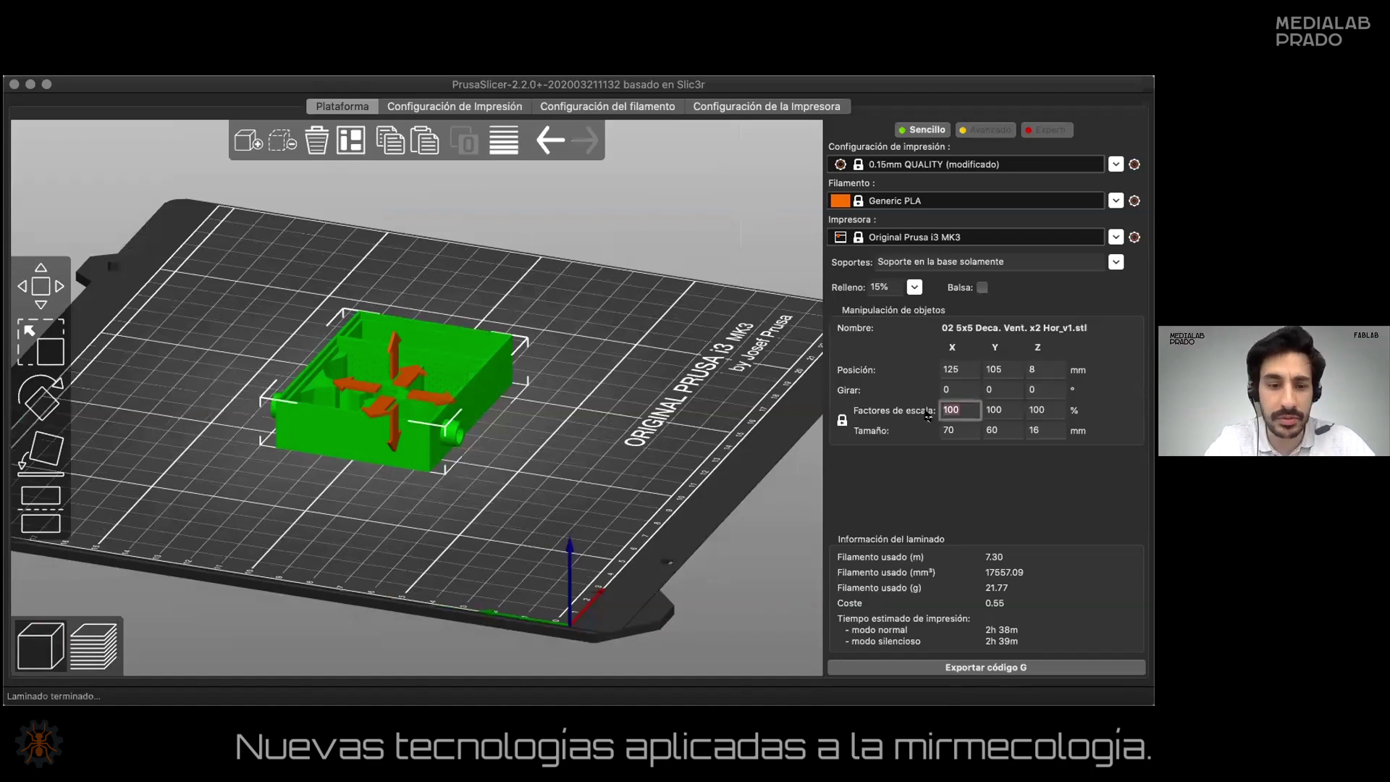
{"action": "type", "text": "200"}
{"action": "key", "text": "Return"}
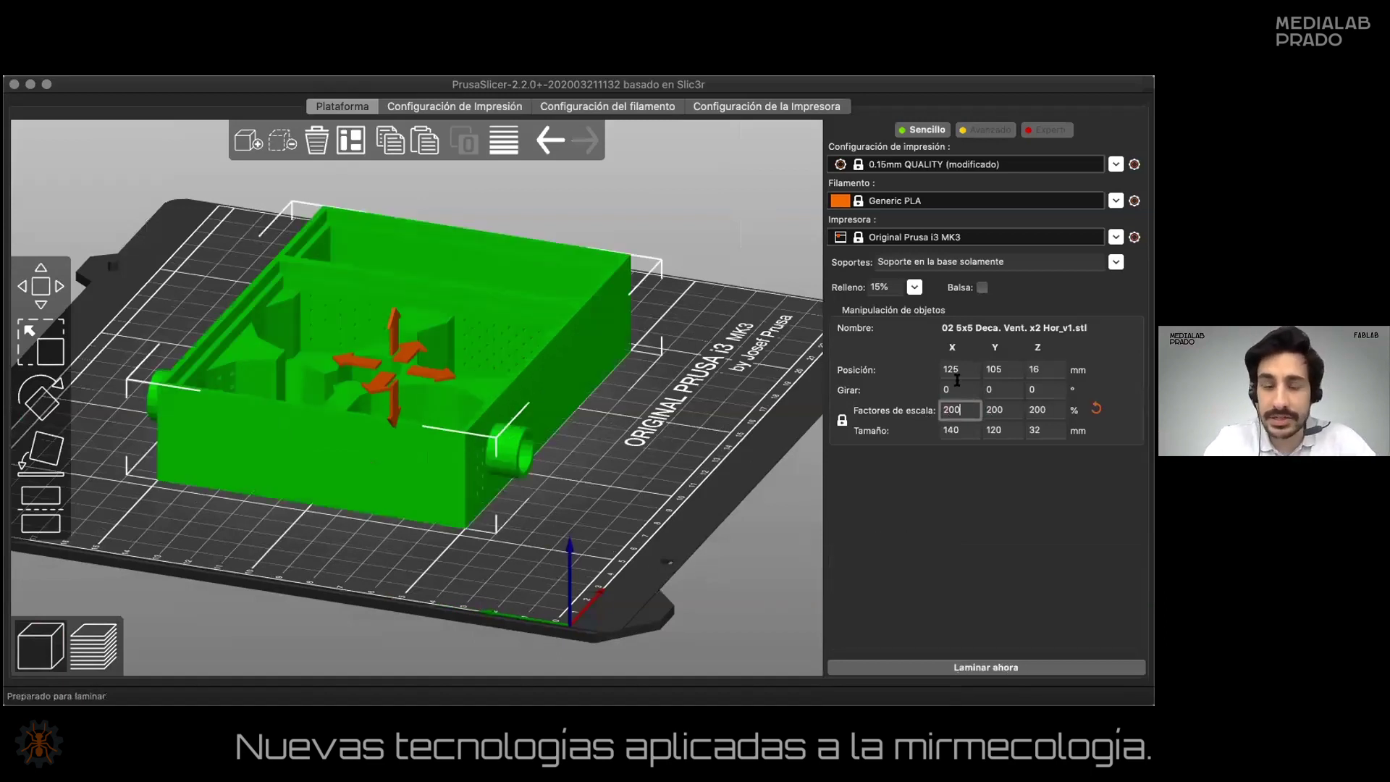
Slice the enlarged box and inspect its supports in the preview.
{"action": "left_click_drag", "start_coordinate": [589, 518], "coordinate": [661, 515]}
{"action": "key", "text": "super+r"}
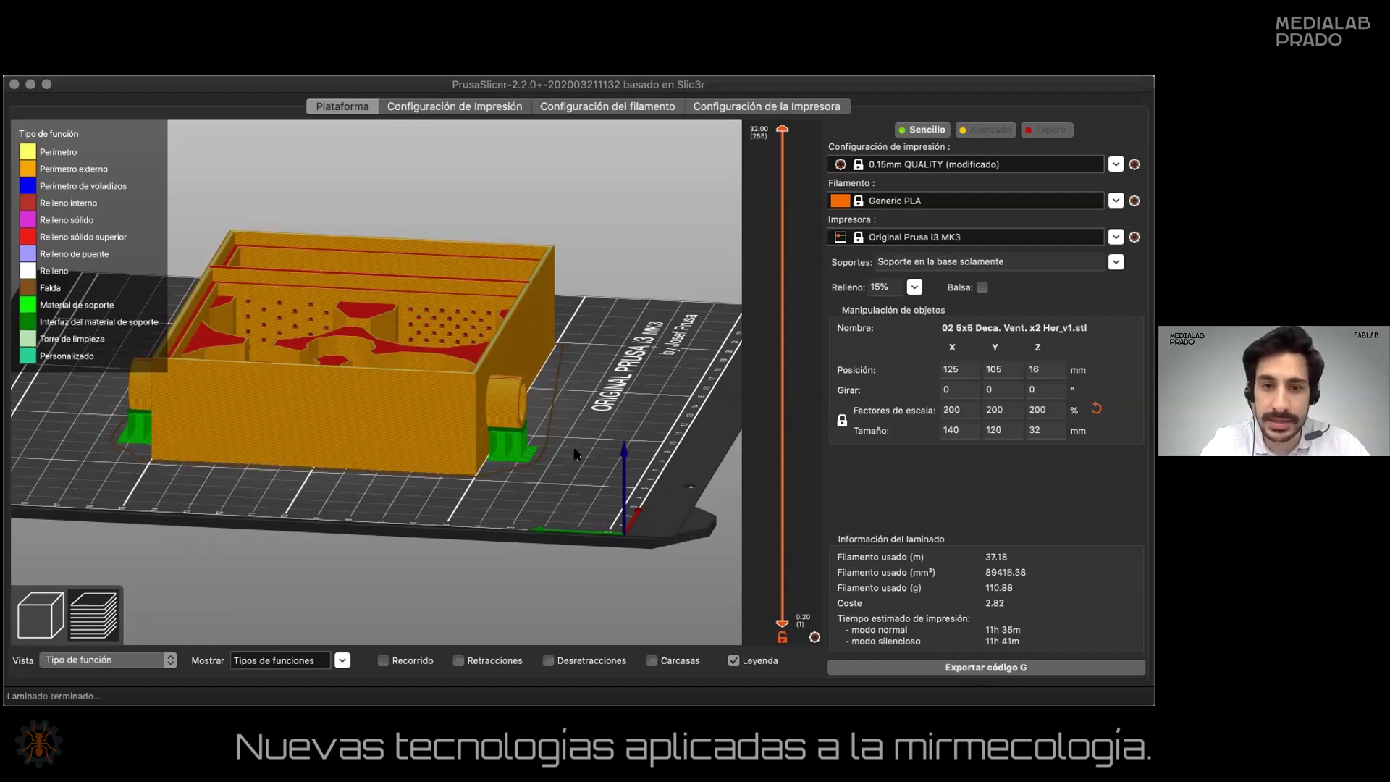
{"action": "mouse_move", "coordinate": [566, 474]}
{"action": "left_mouse_down"}
{"action": "mouse_move", "coordinate": [546, 459]}
{"action": "mouse_move", "coordinate": [568, 458]}
{"action": "left_mouse_up"}
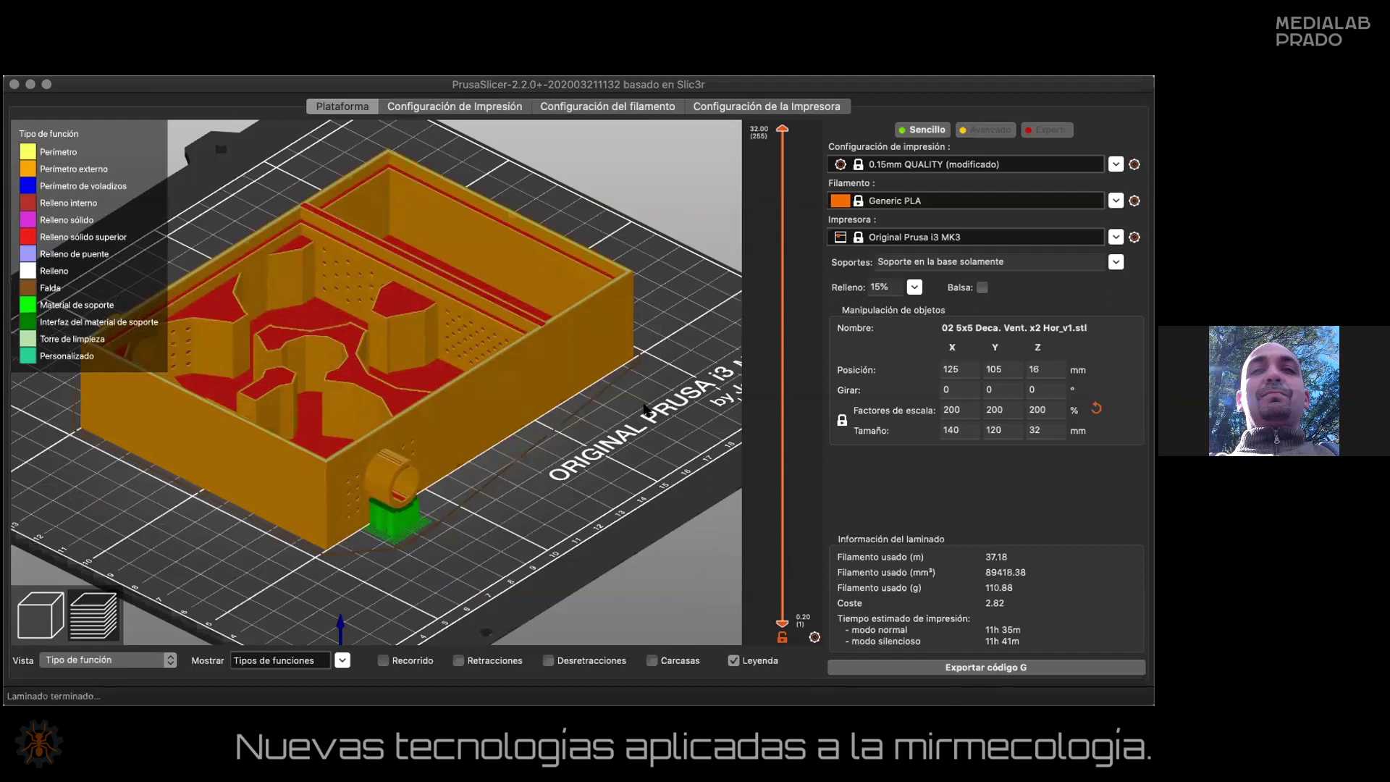
{"action": "key", "text": "1"}
Review the print profile's support material settings and the available support modes, choosing Soporte en la base solamente.
{"action": "left_click", "coordinate": [455, 106]}
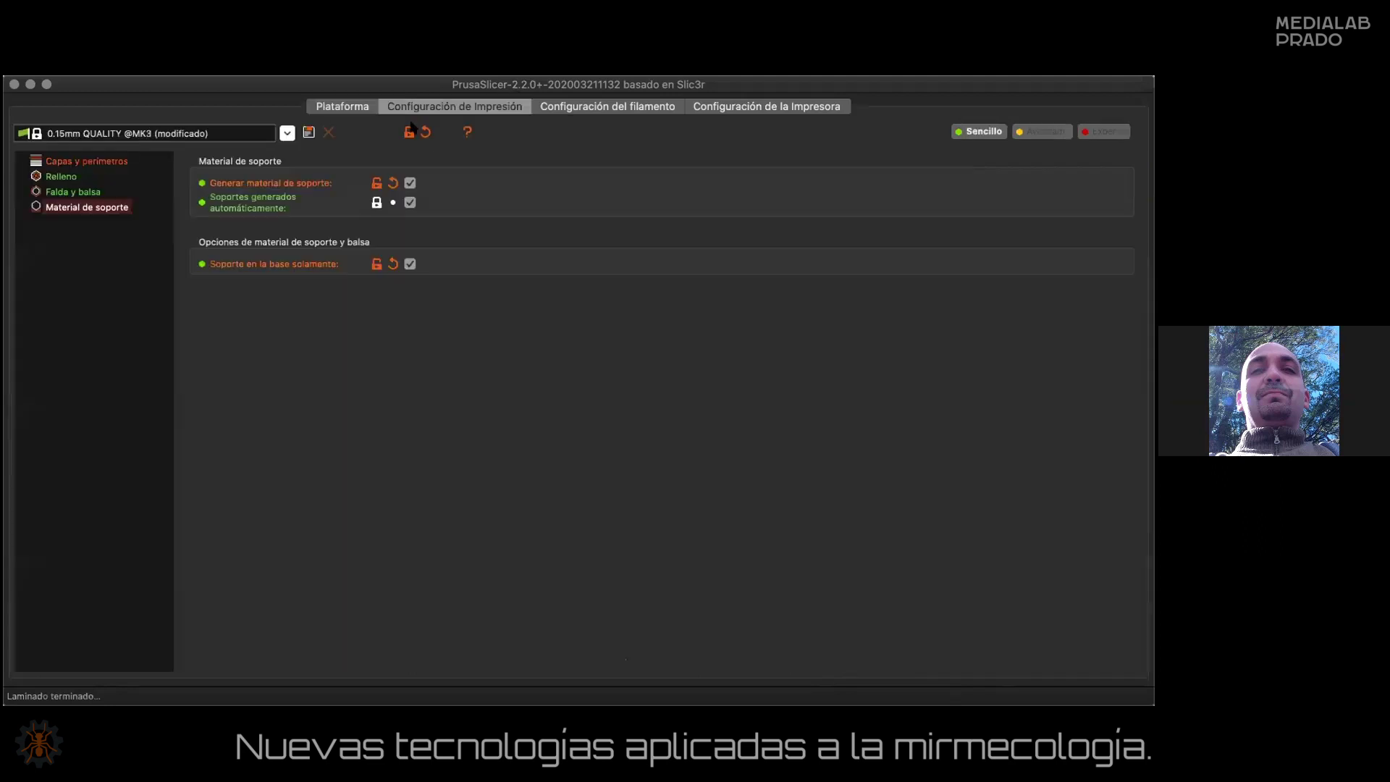
{"action": "left_click", "coordinate": [346, 108]}
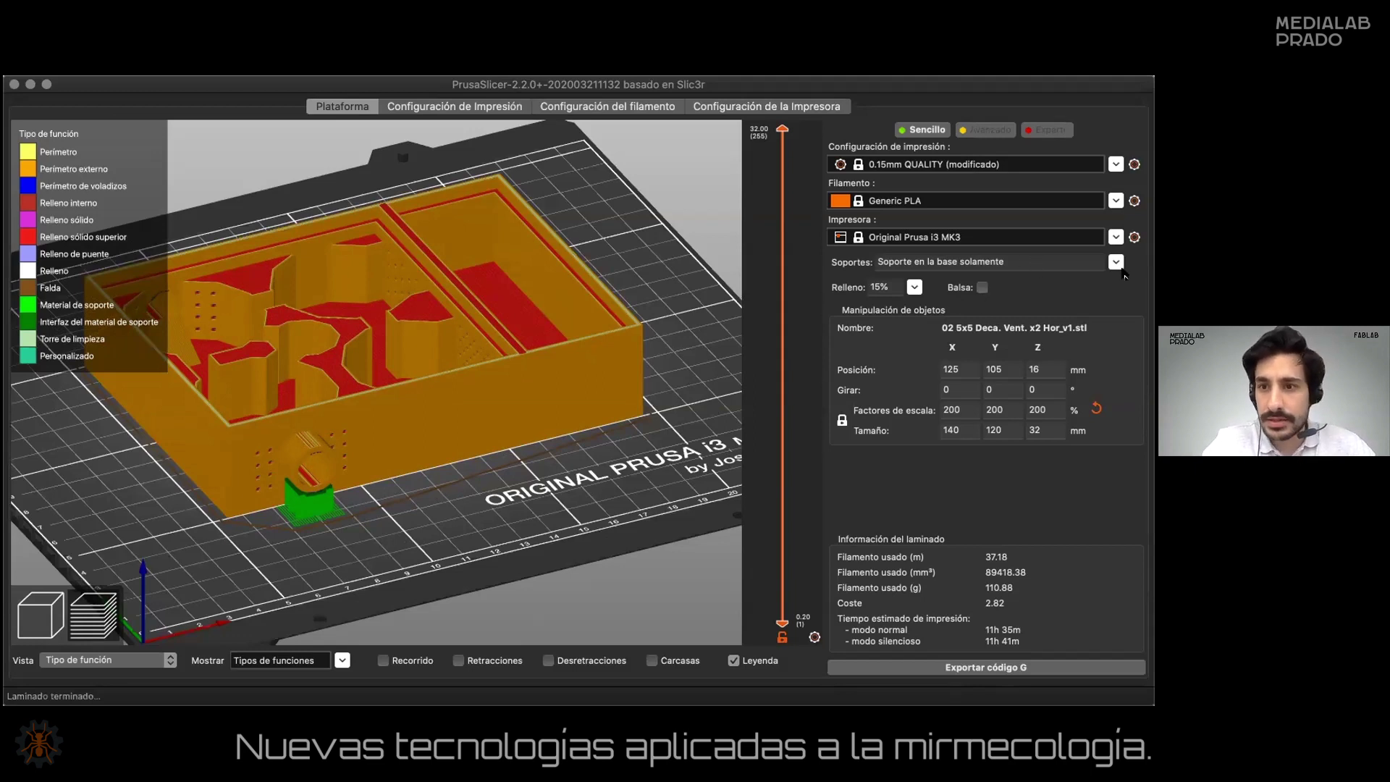
{"action": "left_click", "coordinate": [1115, 263]}
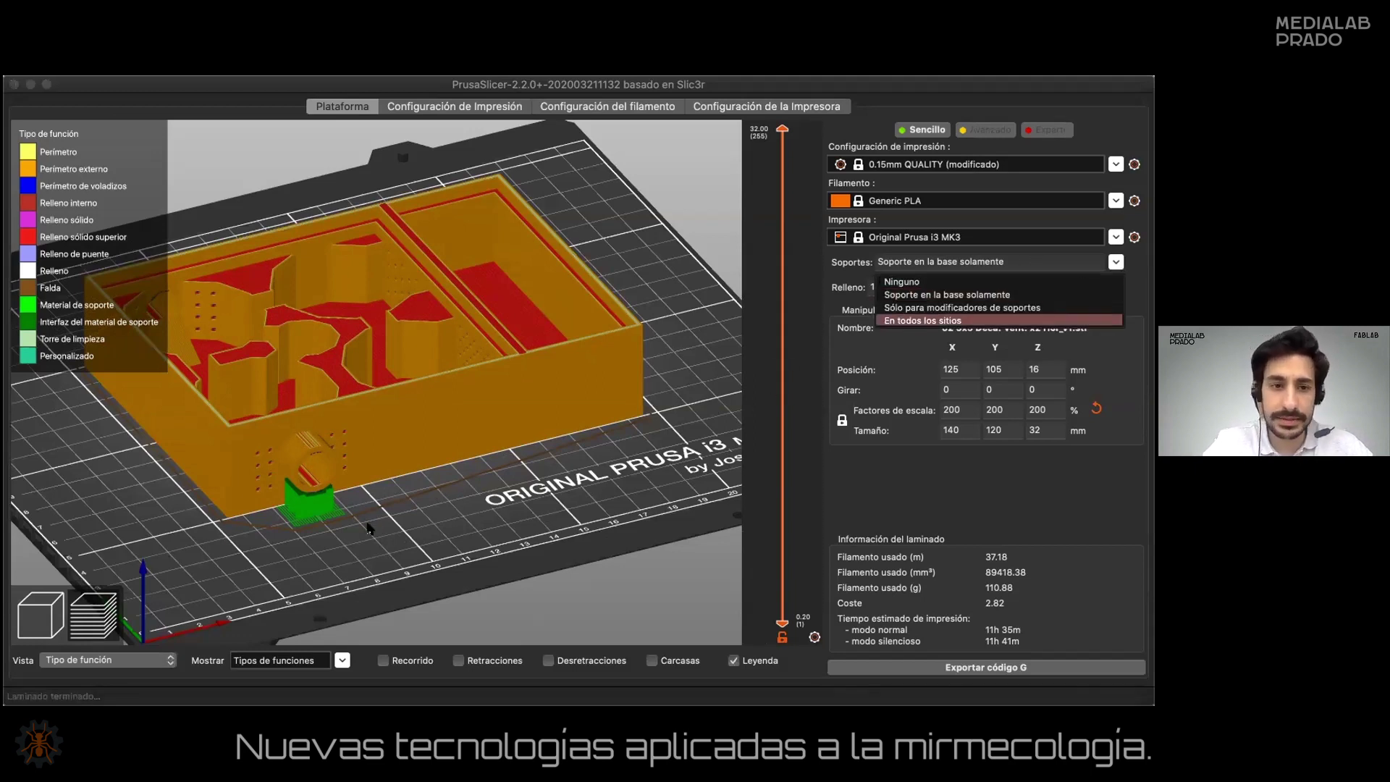
{"action": "left_click", "coordinate": [1115, 263]}
{"action": "left_click", "coordinate": [1115, 263]}
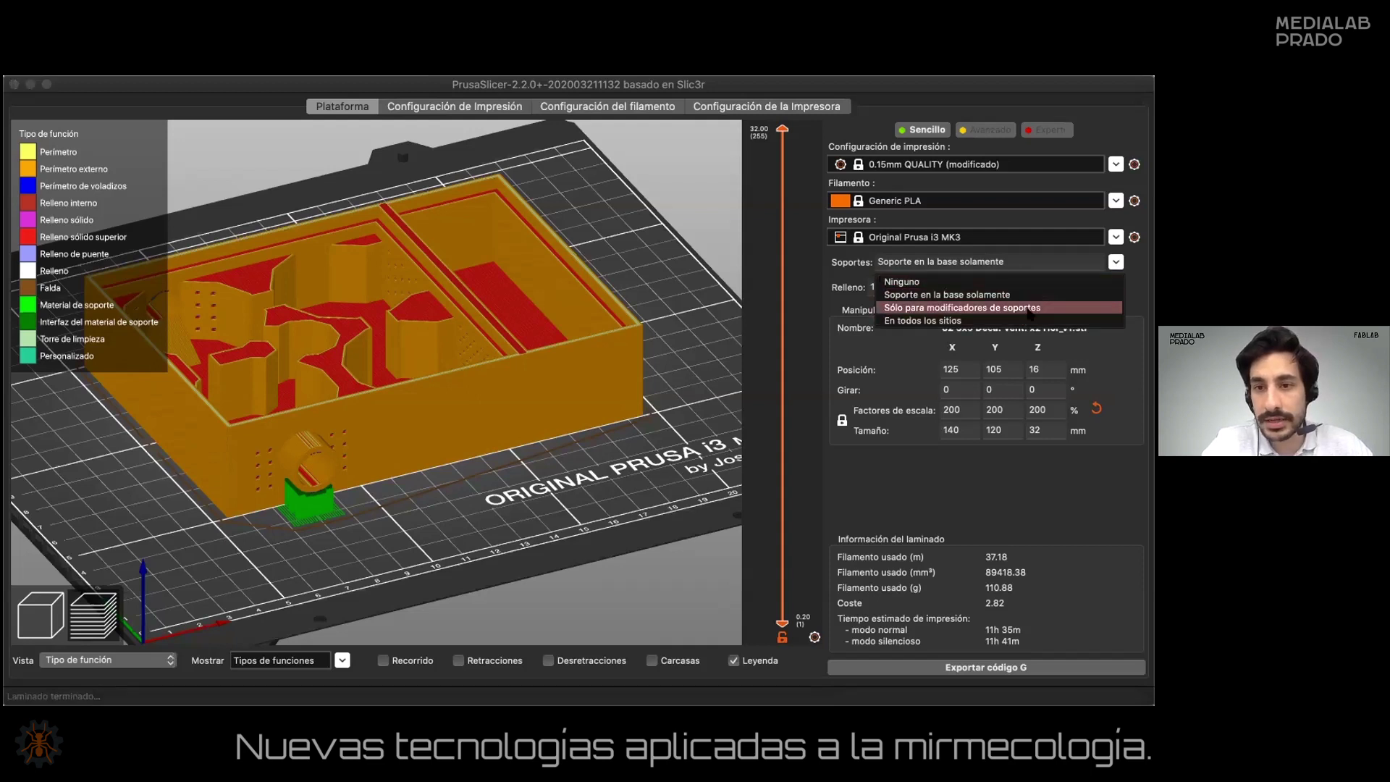
{"action": "left_click", "coordinate": [963, 294]}
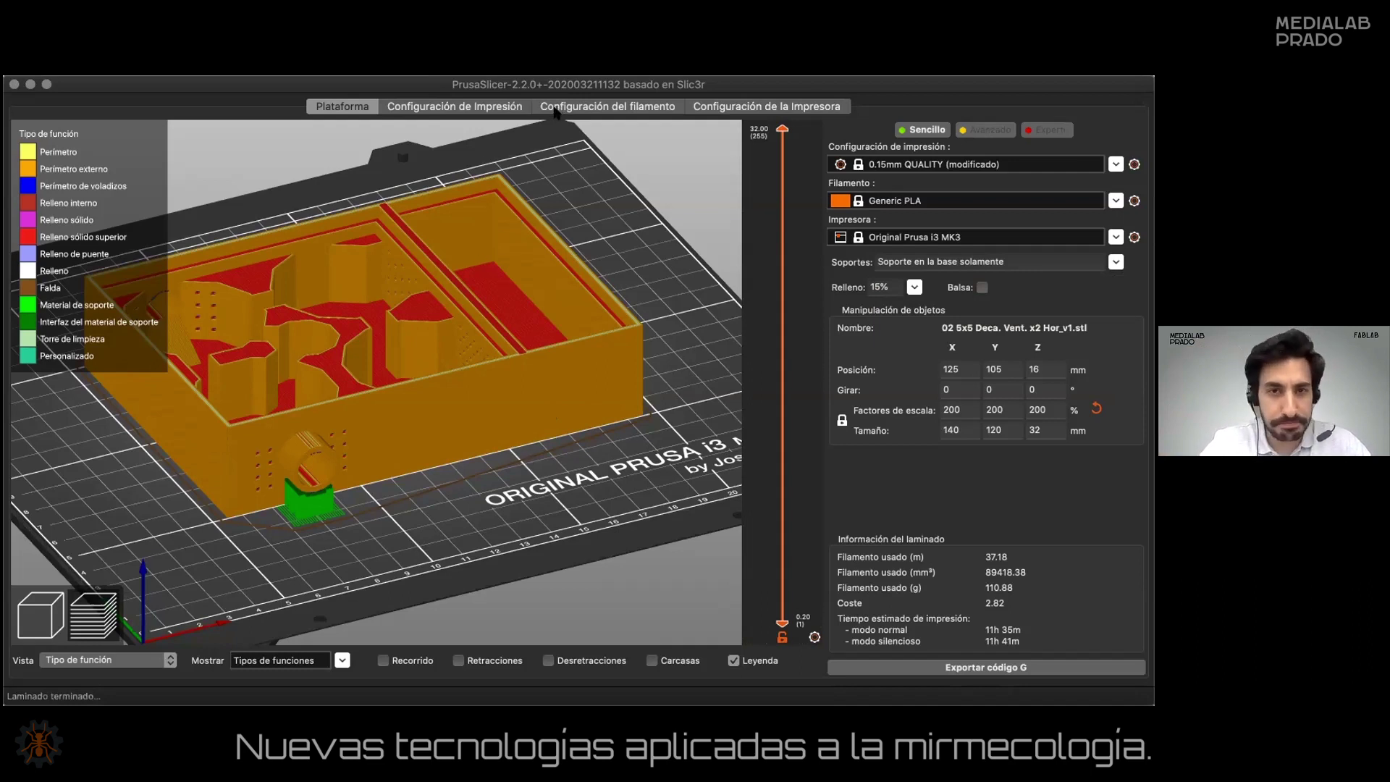
Switch the filament preset to Prusa PLA in the filament settings.
{"action": "left_click", "coordinate": [554, 110]}
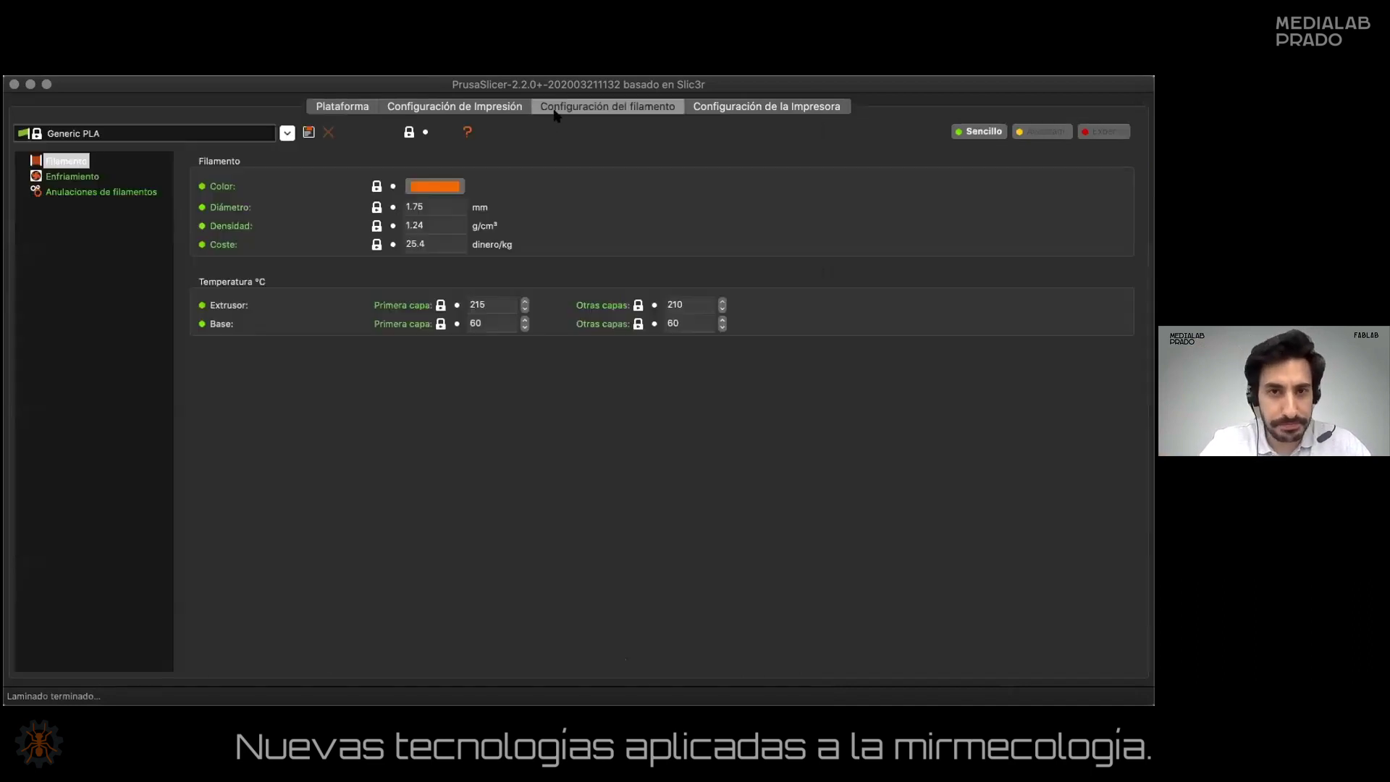
{"action": "left_click", "coordinate": [509, 108]}
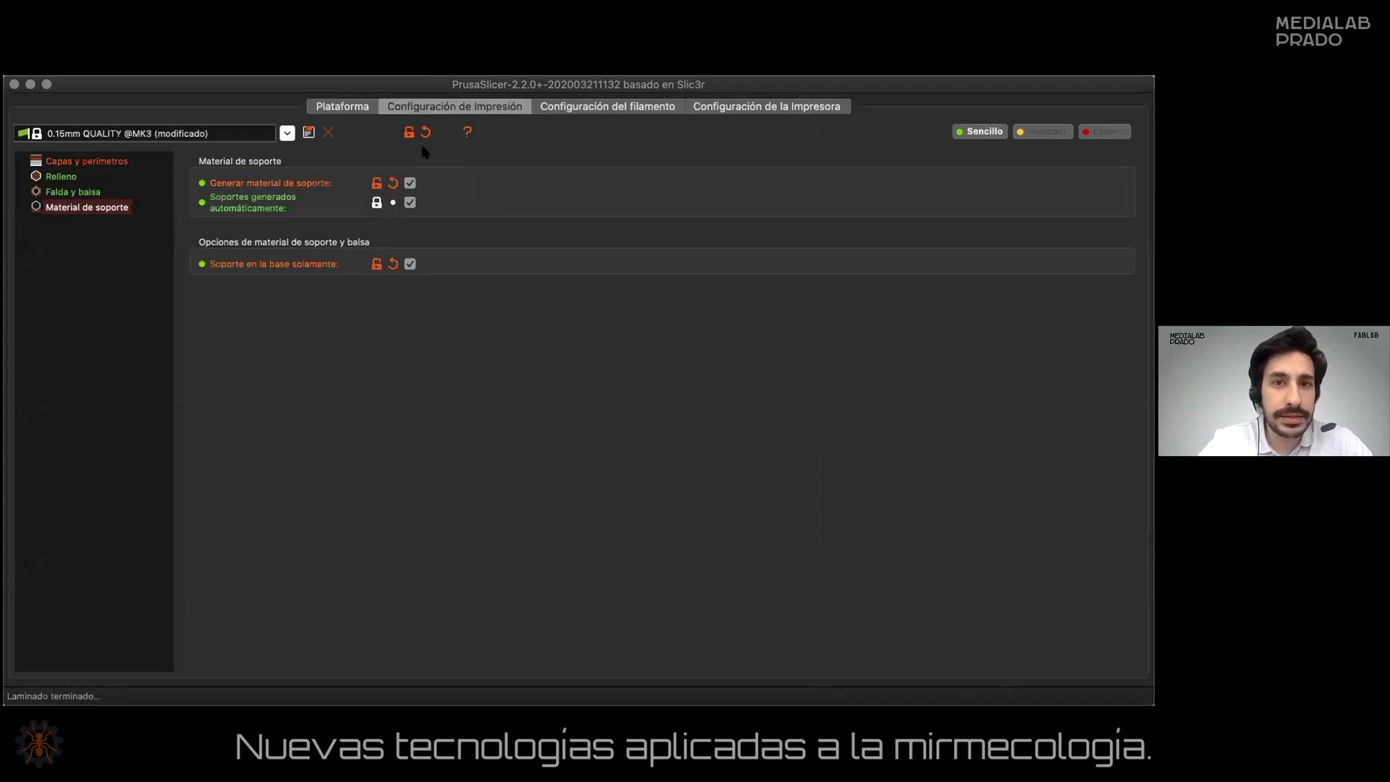
{"action": "left_click", "coordinate": [599, 110]}
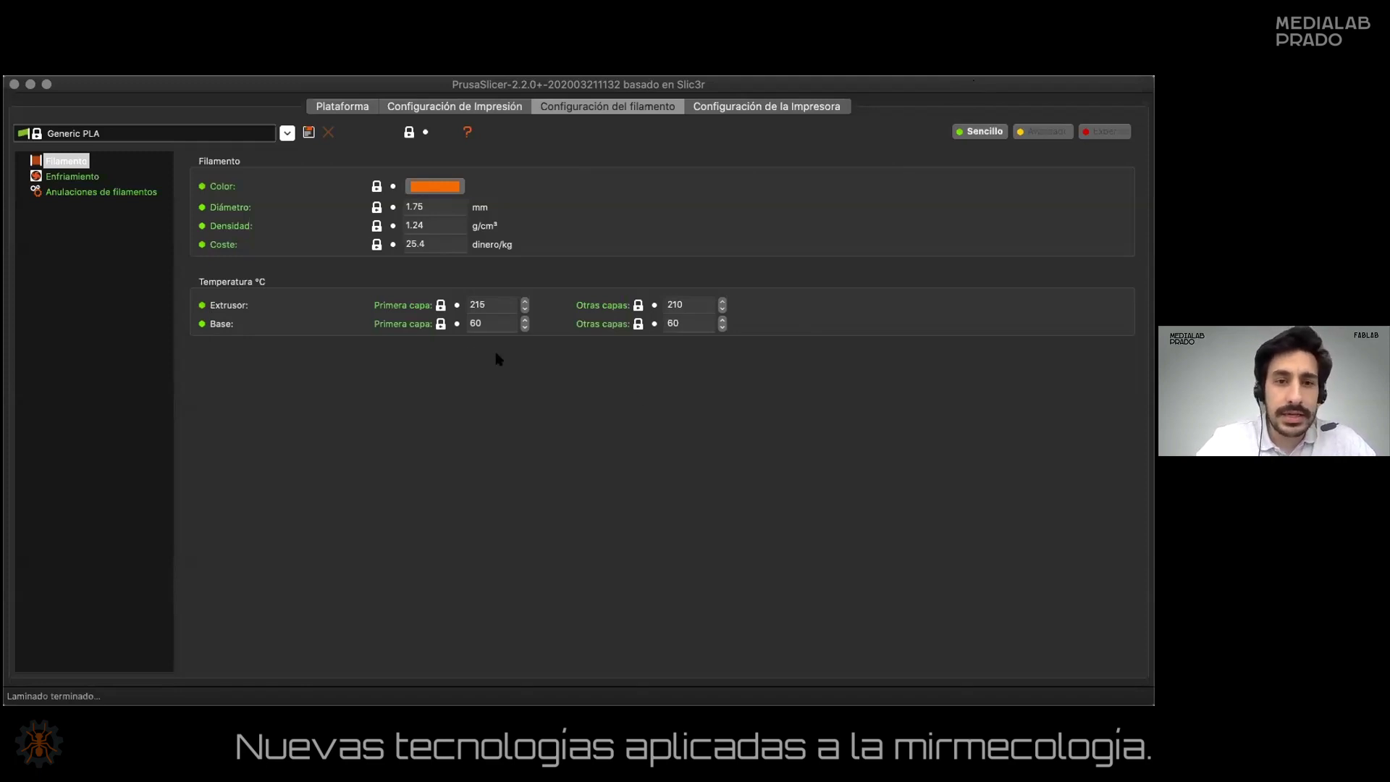
{"action": "left_click", "coordinate": [263, 135]}
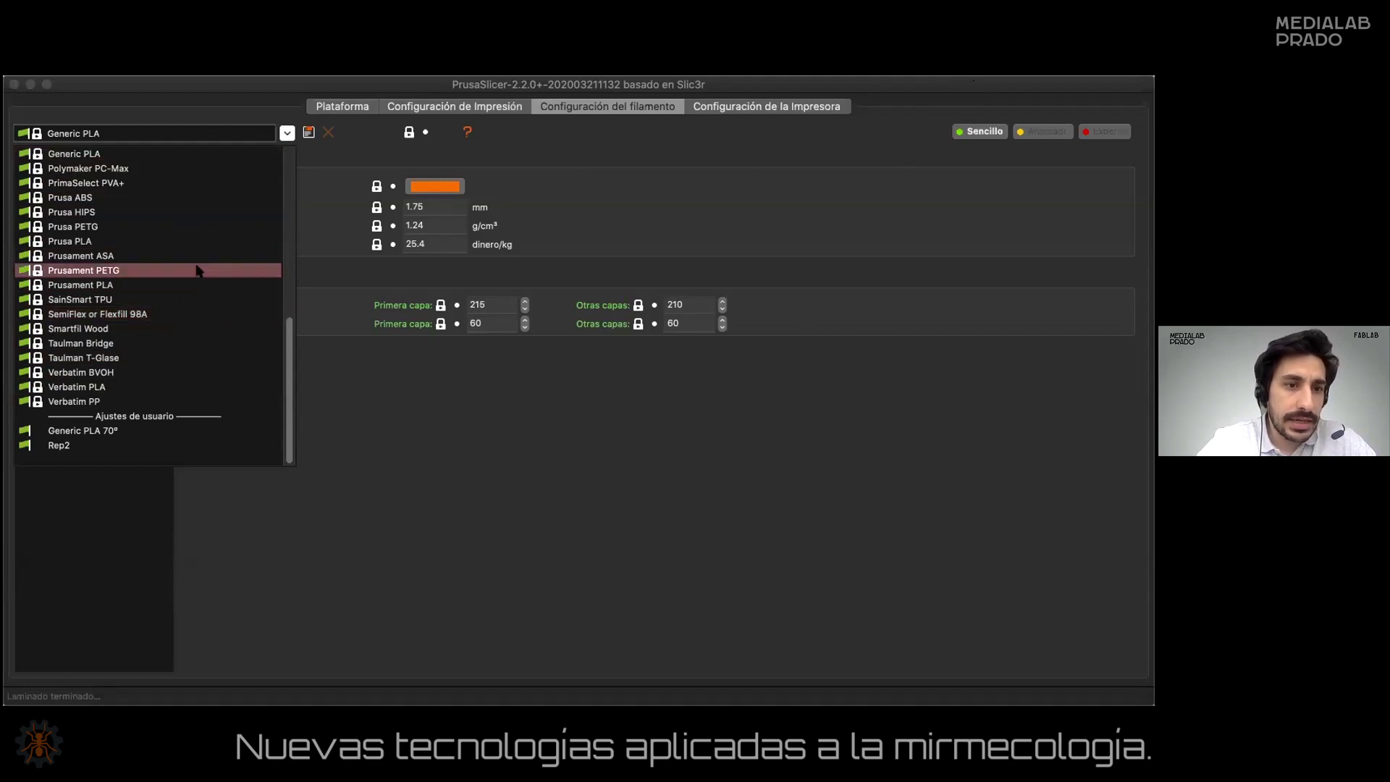
{"action": "left_click", "coordinate": [138, 240]}
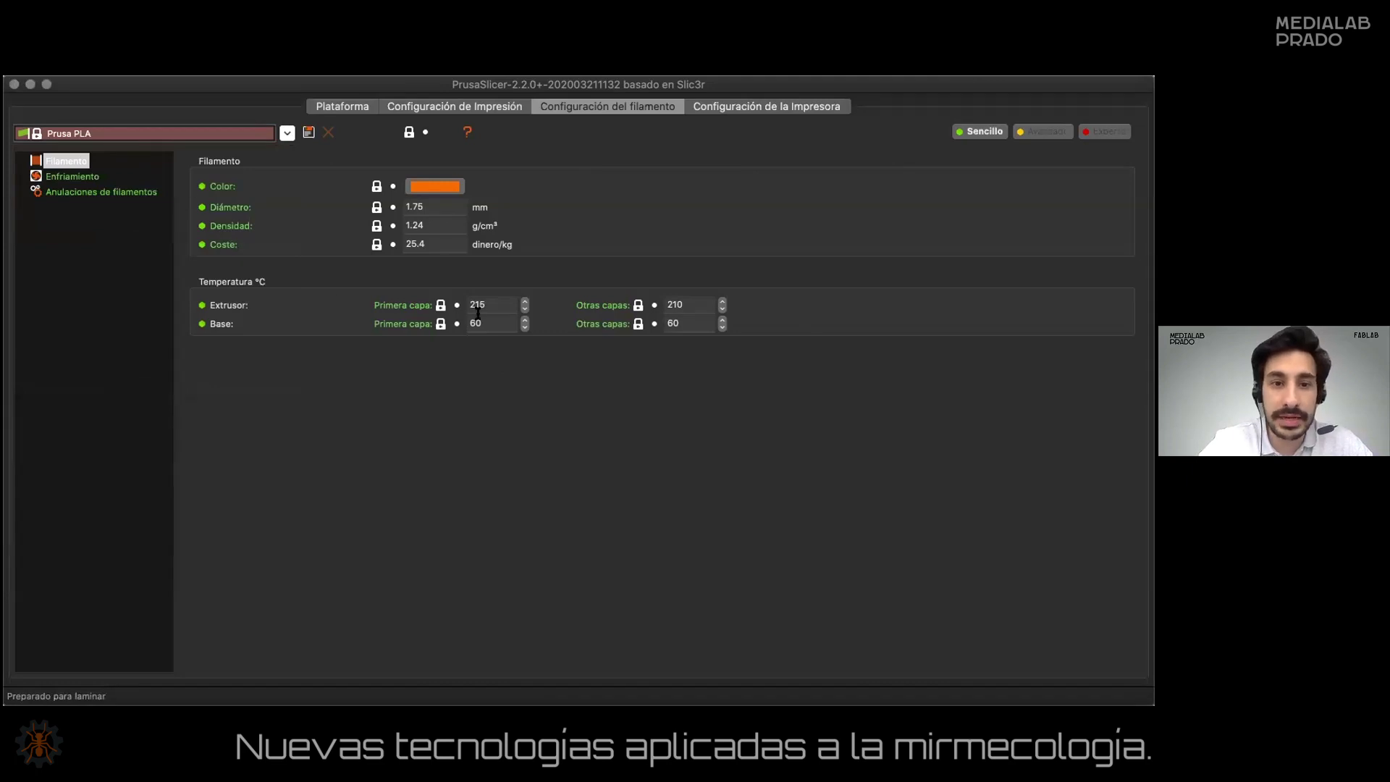
Set the bed temperature for the first layer to 70 °C.
{"action": "mouse_move", "coordinate": [486, 305]}
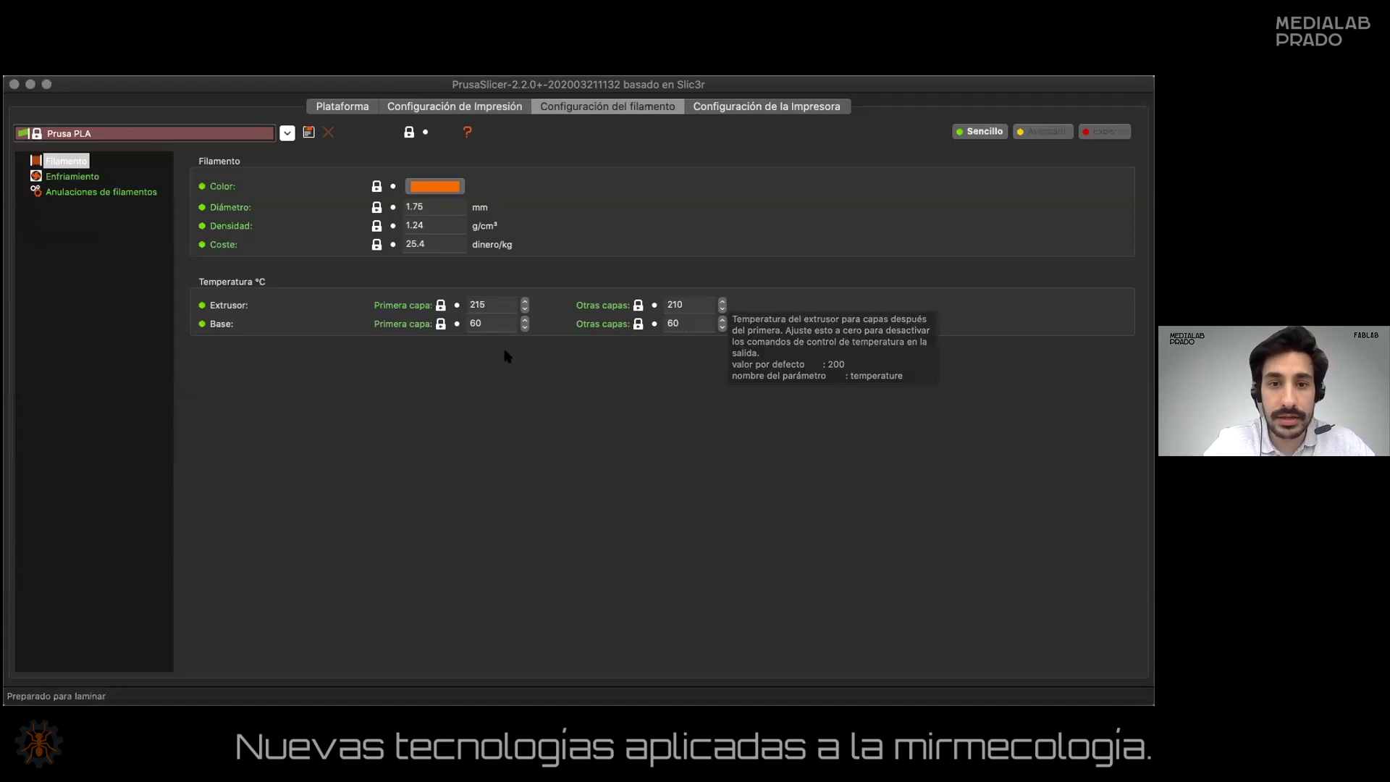
{"action": "left_click", "coordinate": [501, 300]}
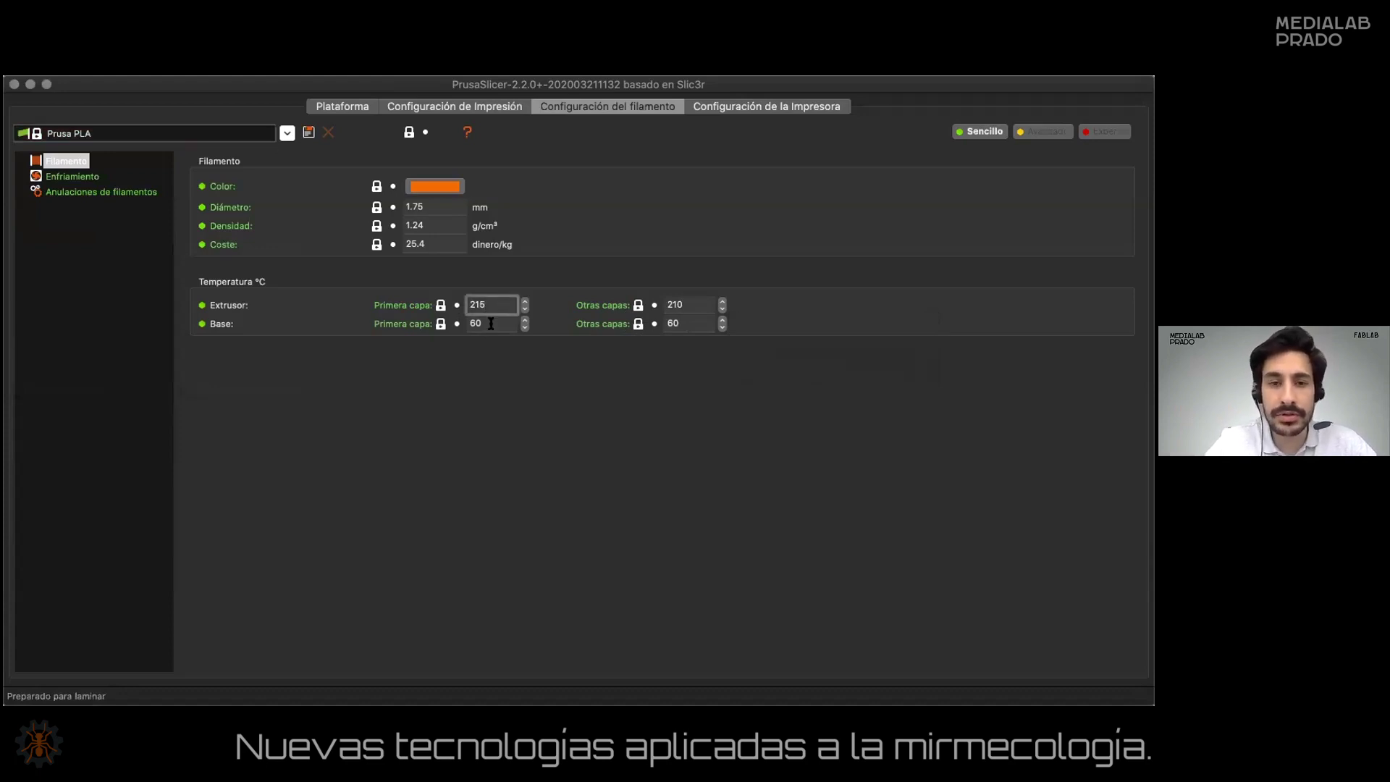
{"action": "mouse_move", "coordinate": [491, 323]}
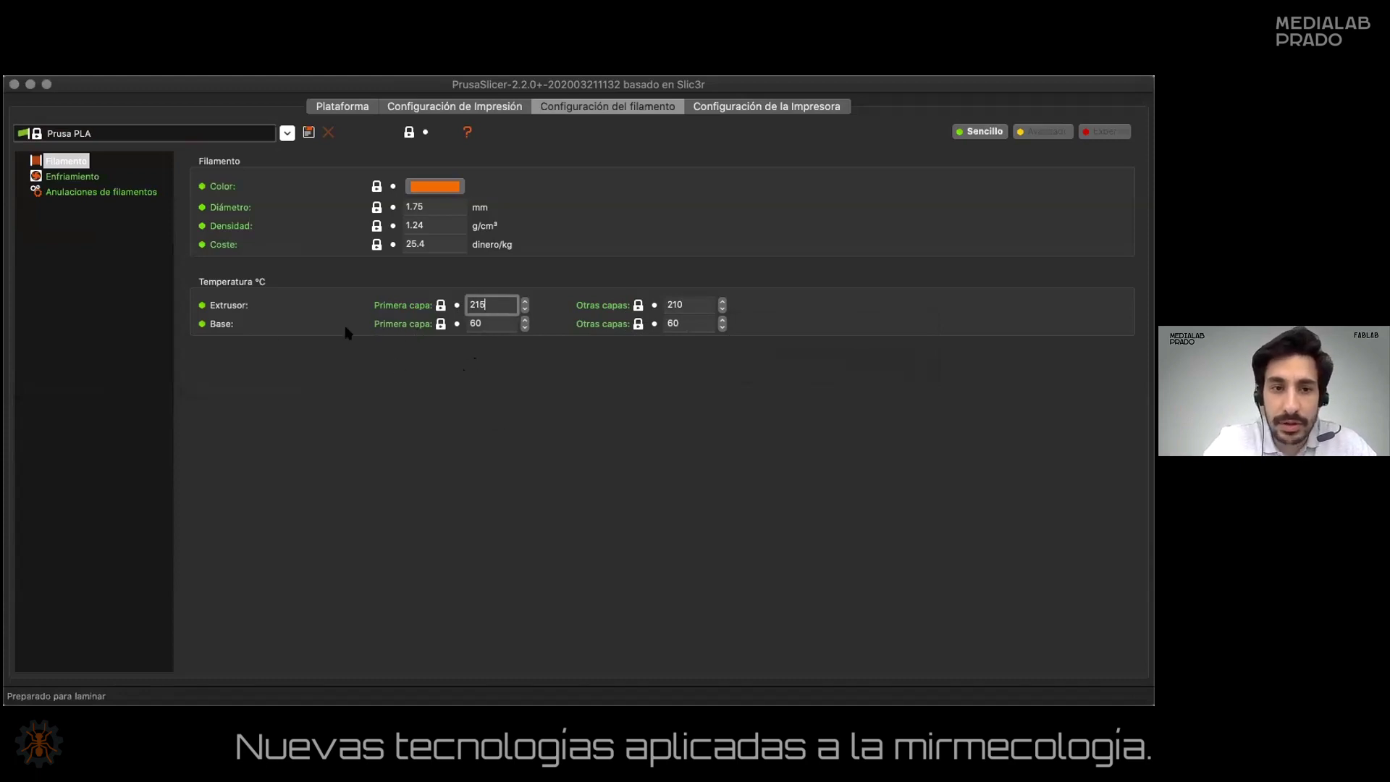
{"action": "left_click", "coordinate": [494, 319]}
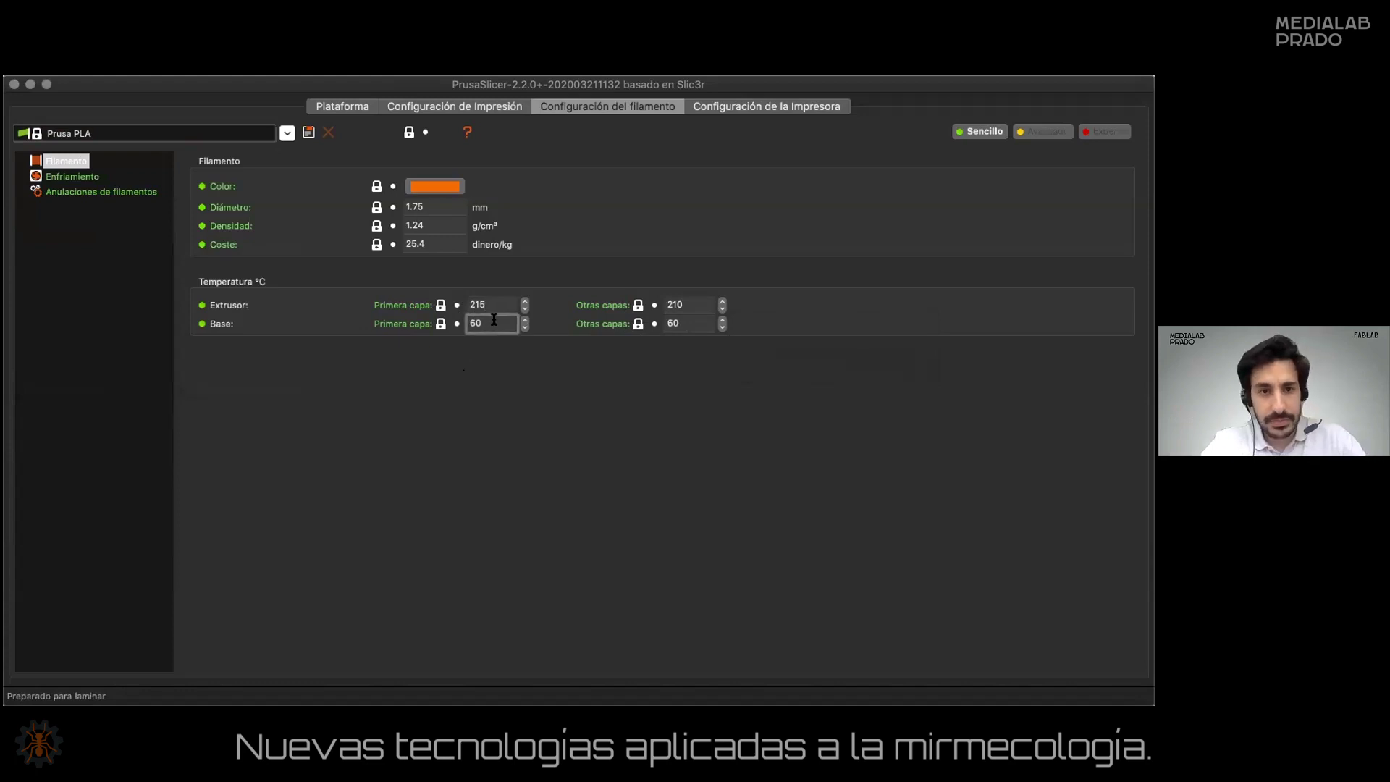
{"action": "double_click", "coordinate": [491, 319]}
{"action": "type", "text": "70"}
{"action": "left_click", "coordinate": [679, 321]}
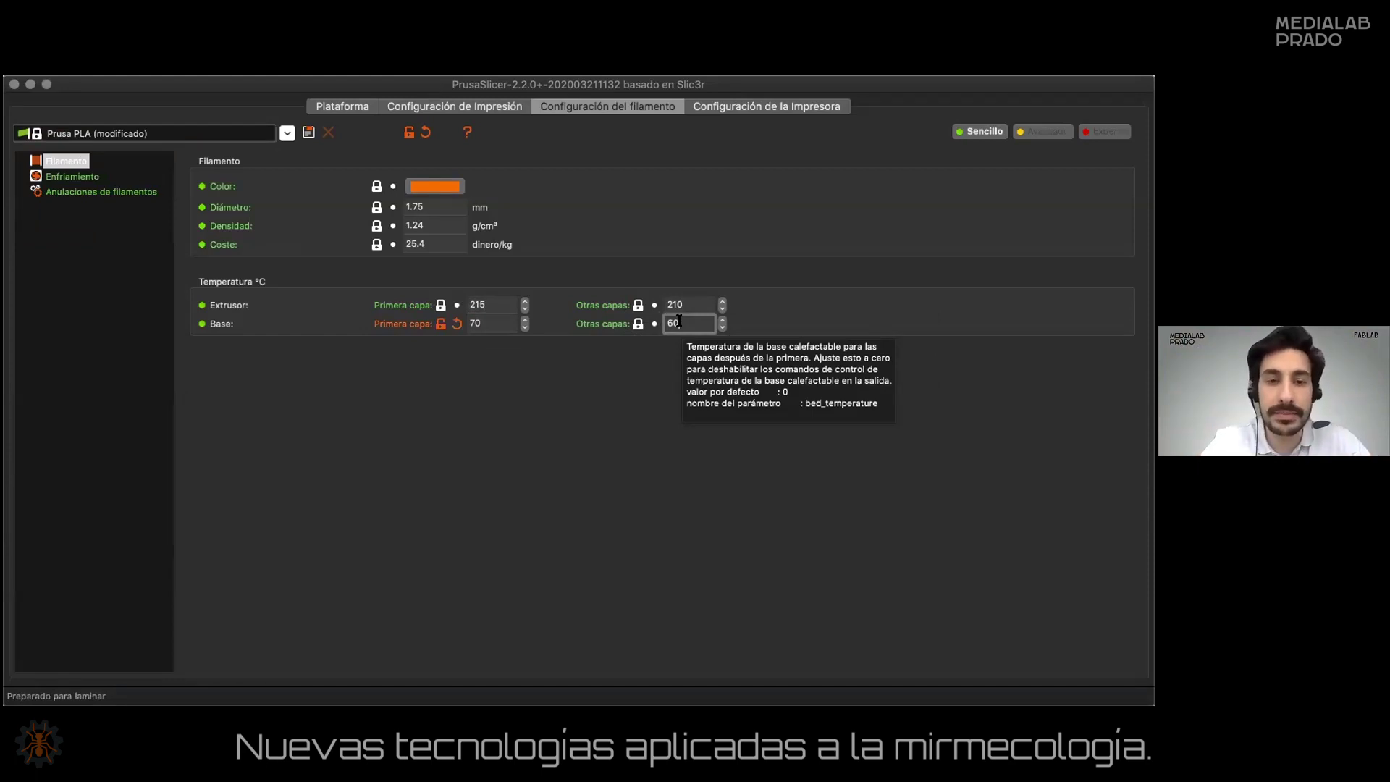
Set the filament cost to 18 per kilogram.
{"action": "left_click", "coordinate": [497, 305]}
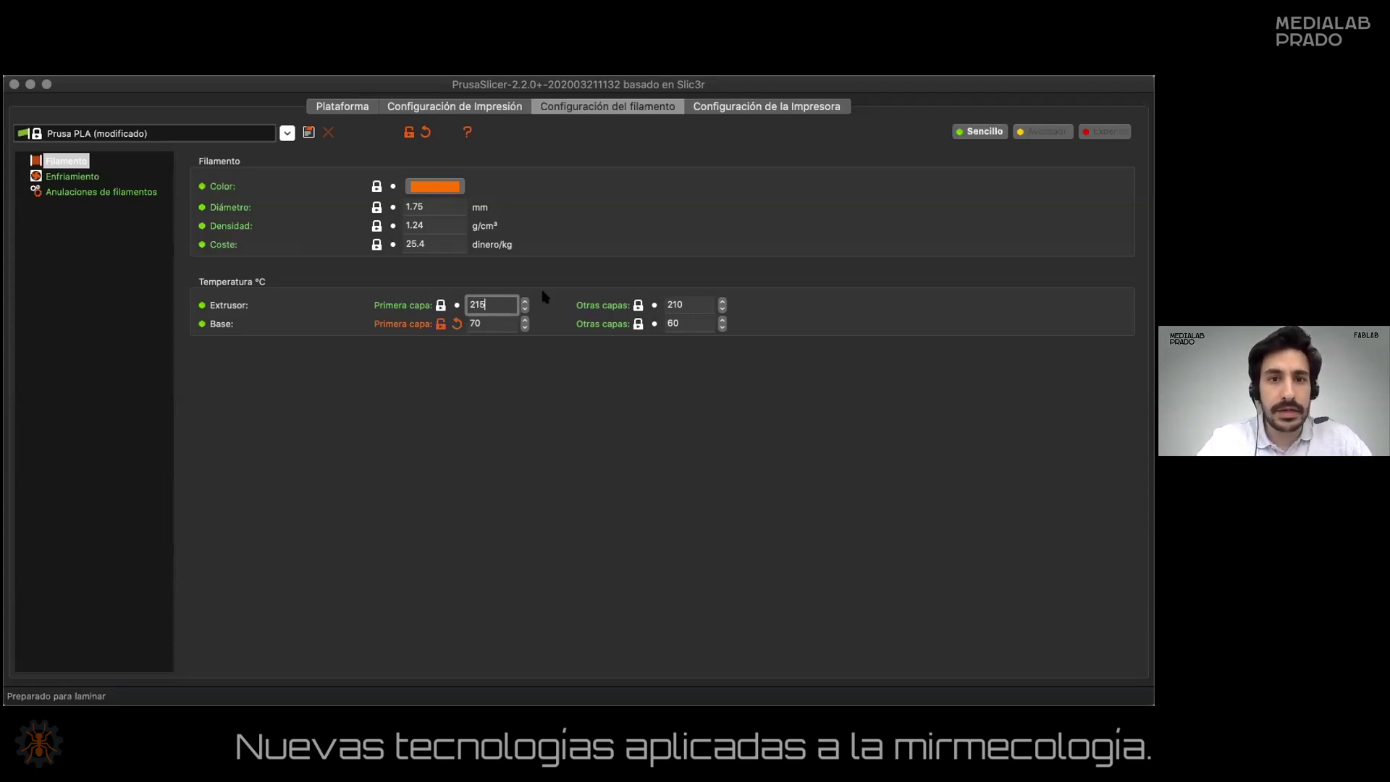
{"action": "left_click", "coordinate": [440, 206]}
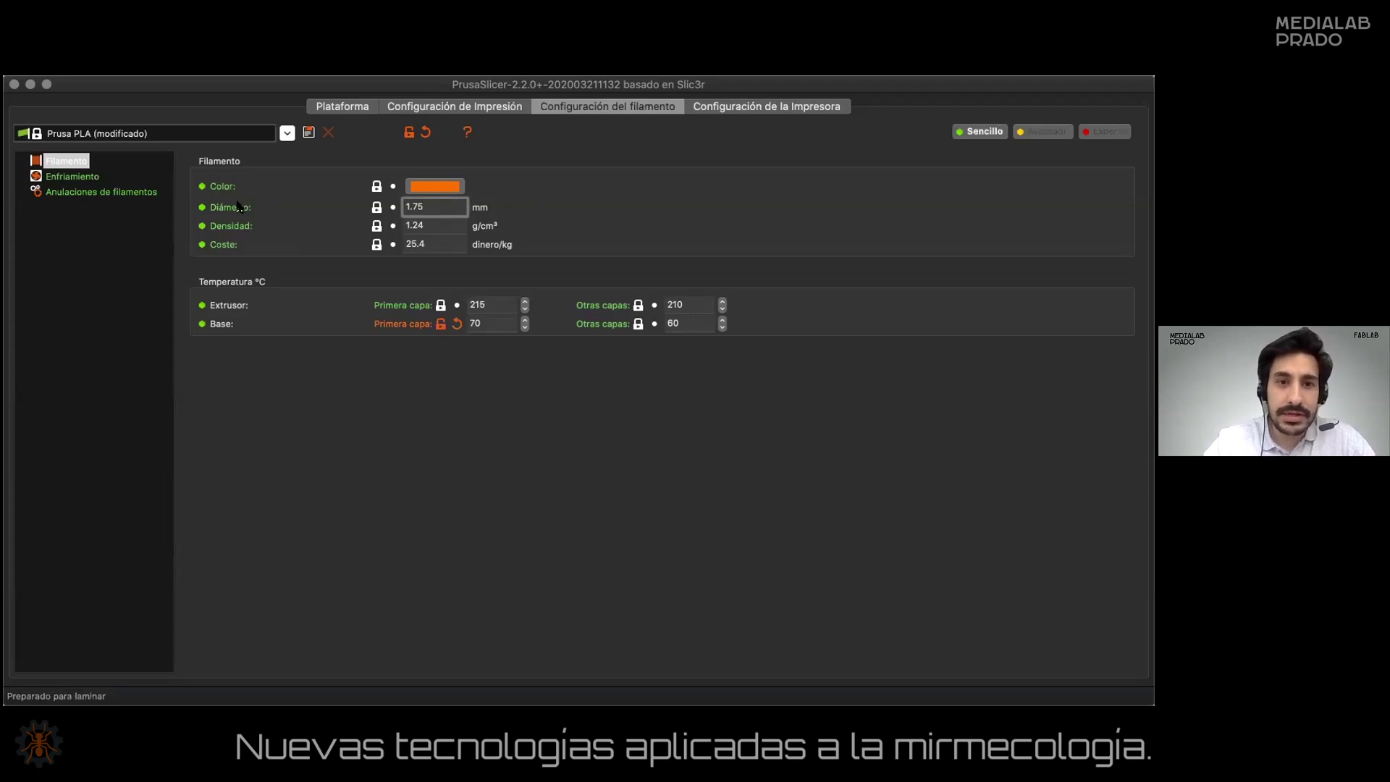
{"action": "mouse_move", "coordinate": [237, 206]}
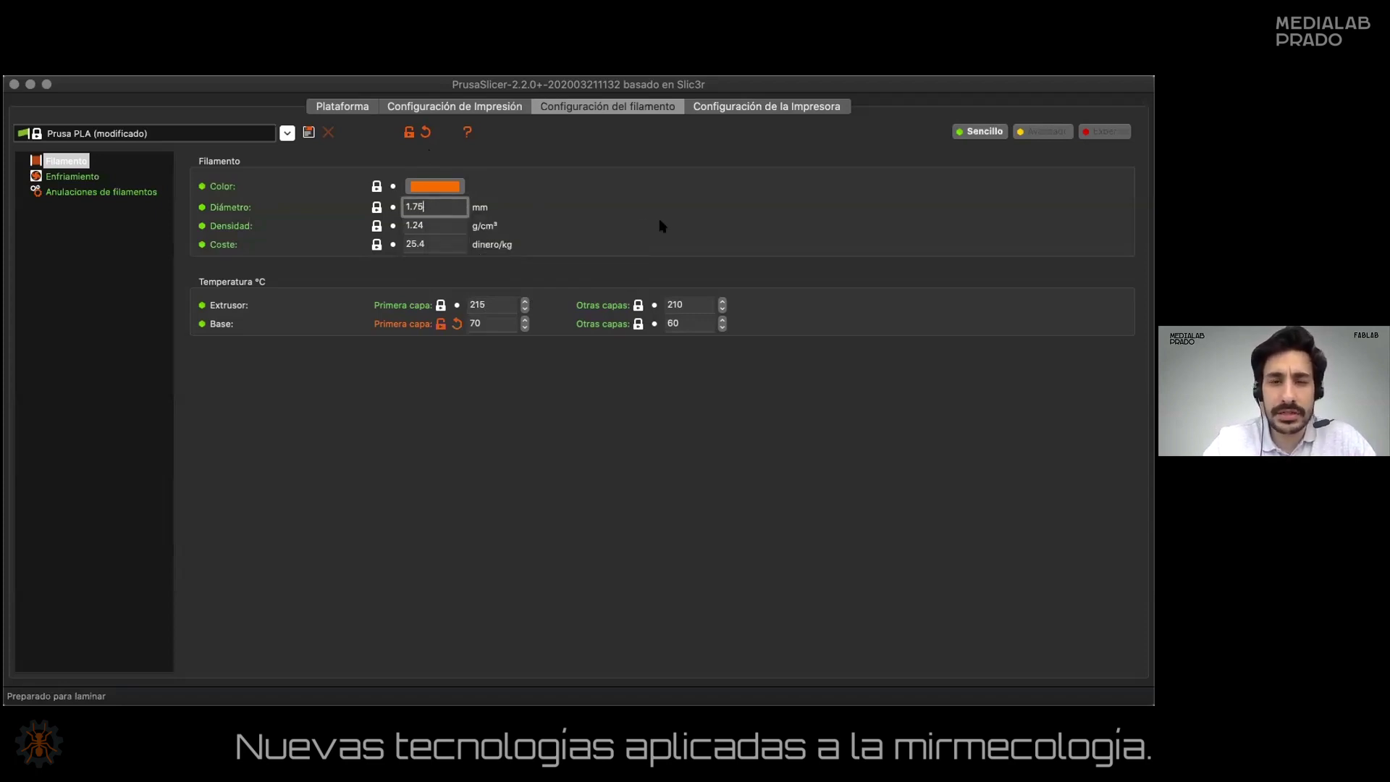
{"action": "left_click", "coordinate": [441, 240]}
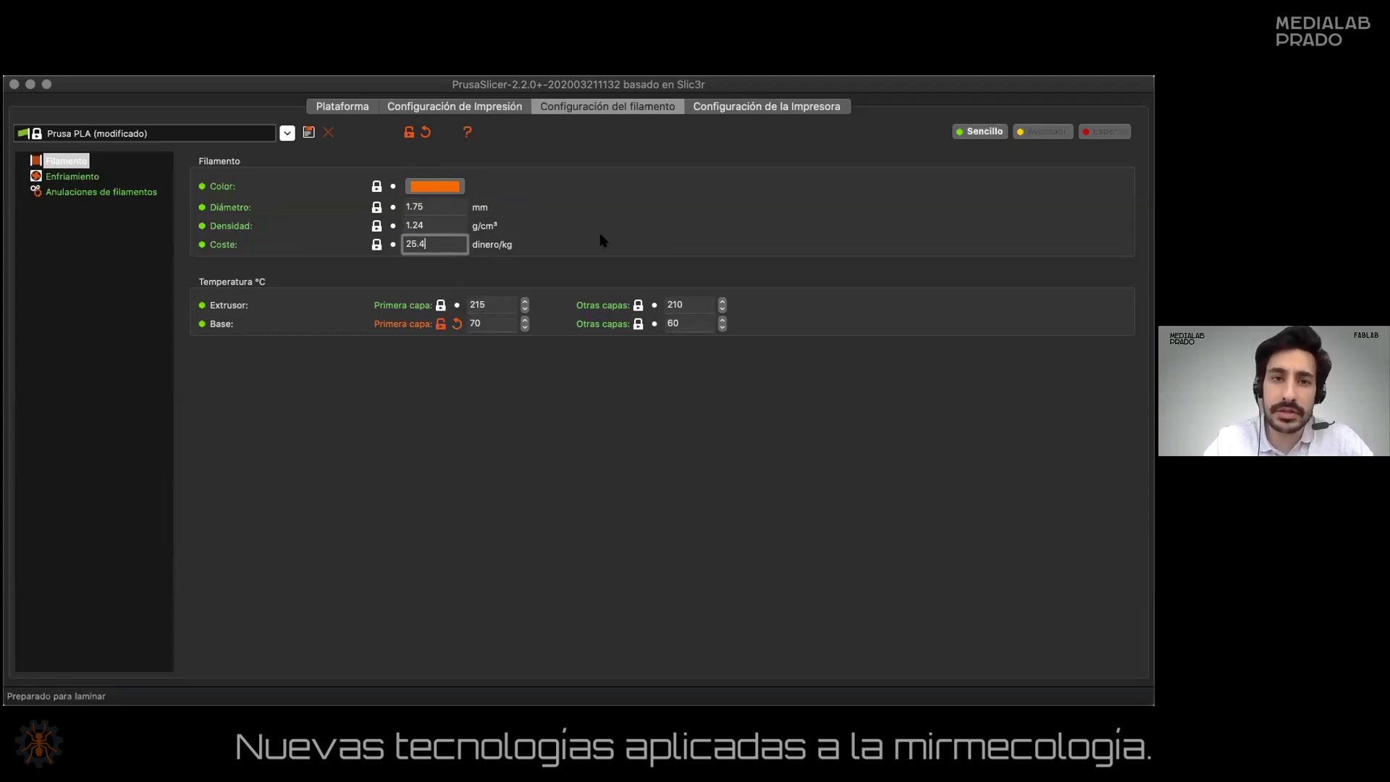
{"action": "double_click", "coordinate": [434, 242]}
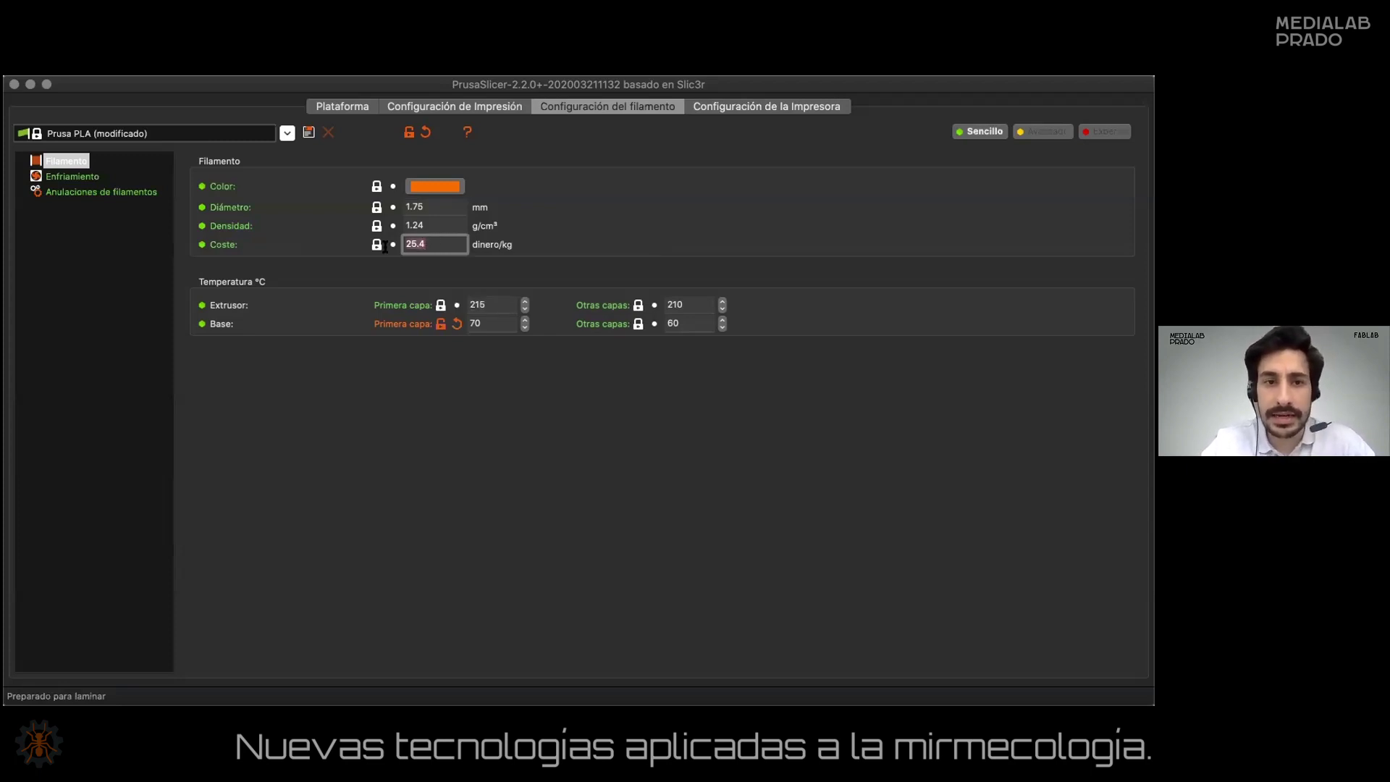
{"action": "type", "text": "18"}
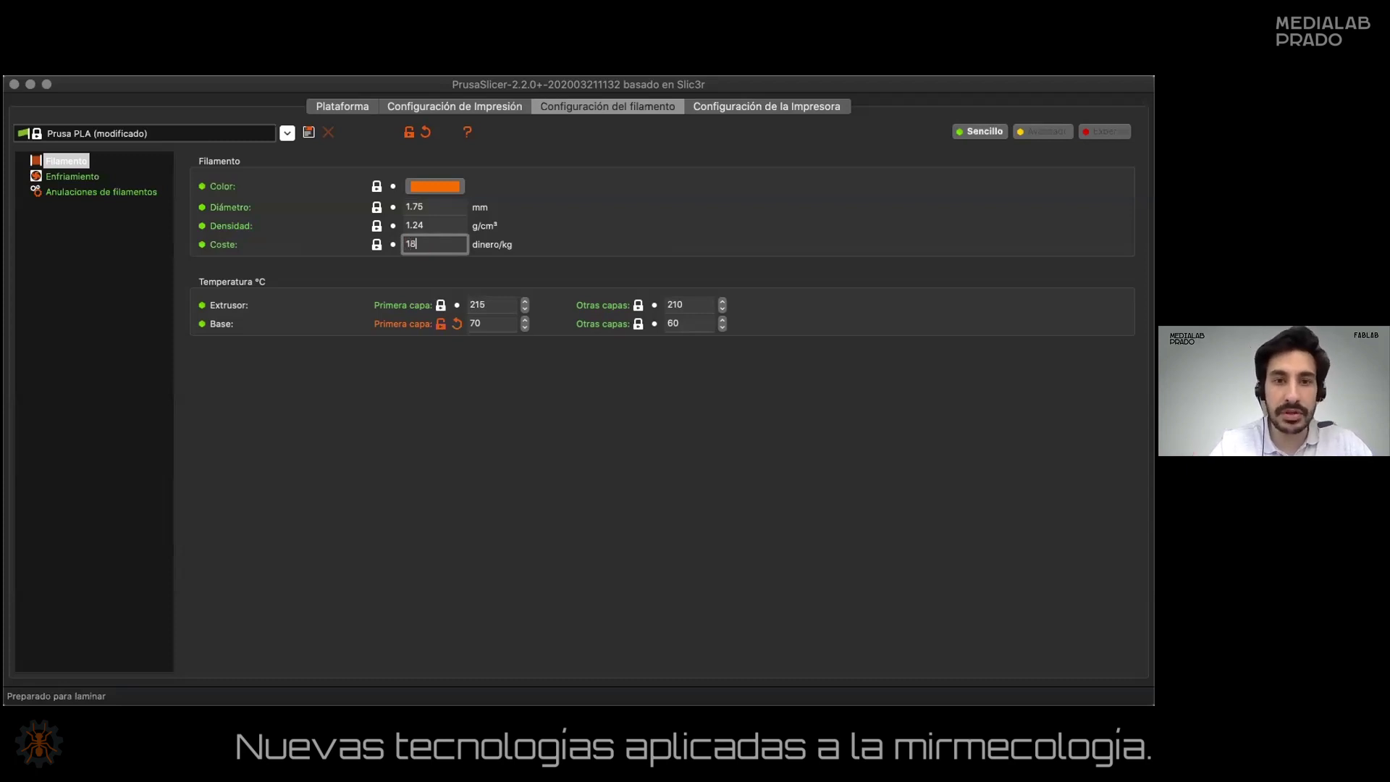
Set the nest box's scale factors to 100% on all axes and slice the model.
{"action": "left_click", "coordinate": [454, 223]}
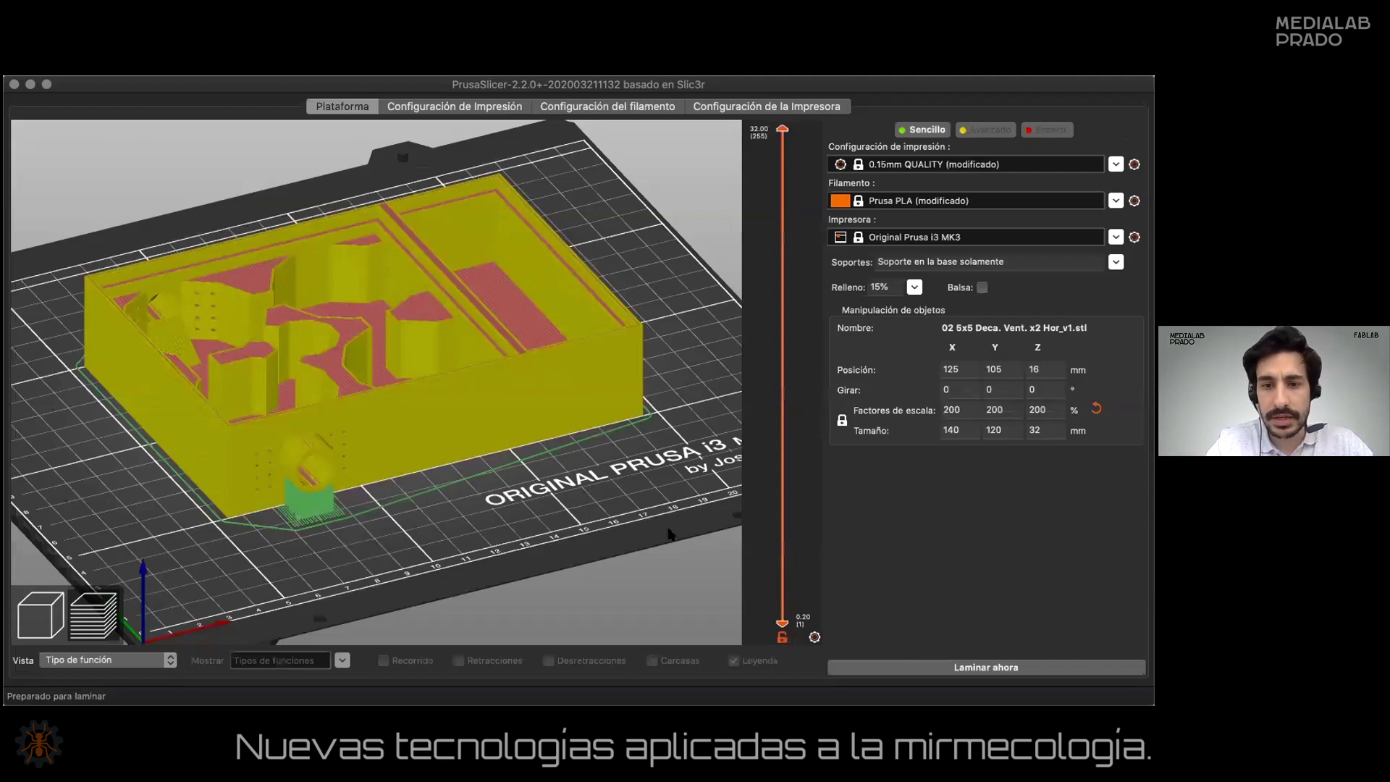
{"action": "left_click", "coordinate": [967, 409]}
{"action": "type", "text": "1"}
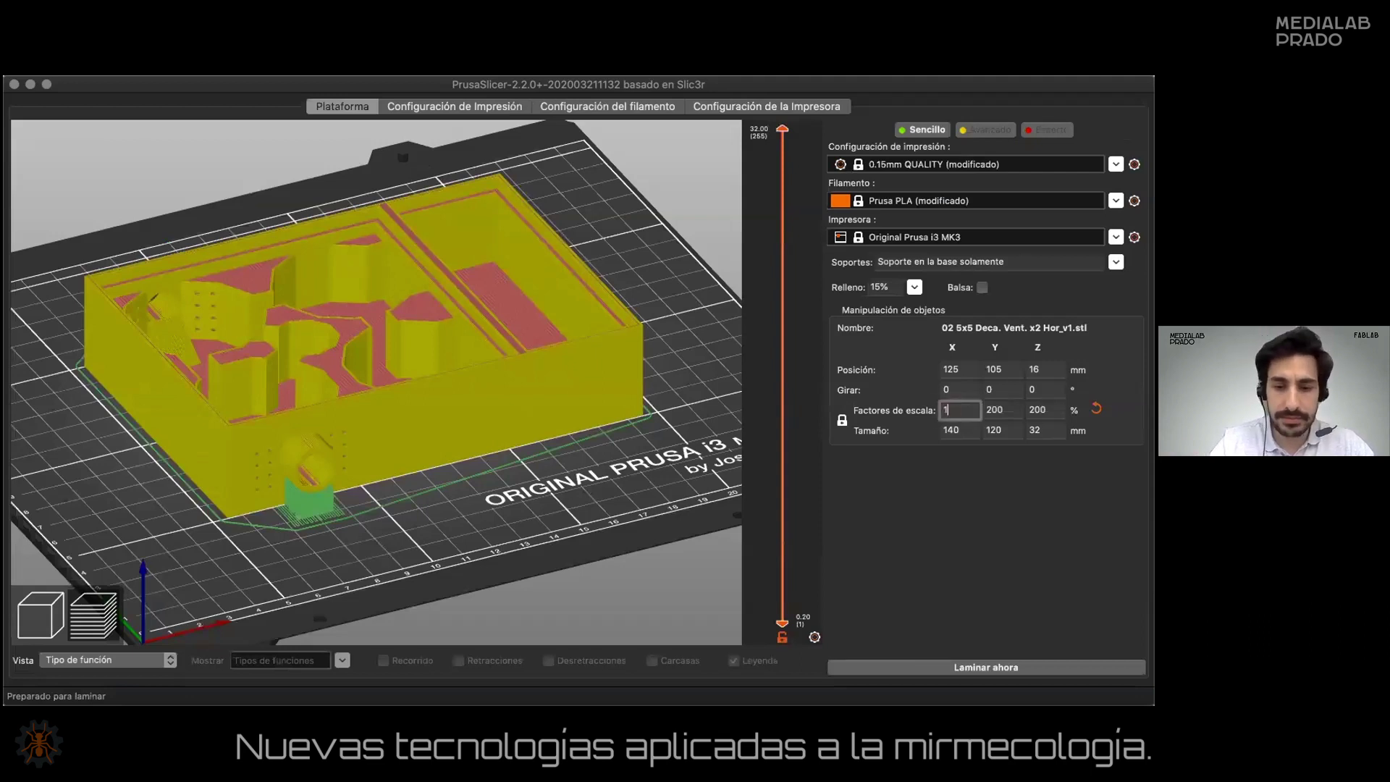
{"action": "type", "text": "00"}
{"action": "key", "text": "Return"}
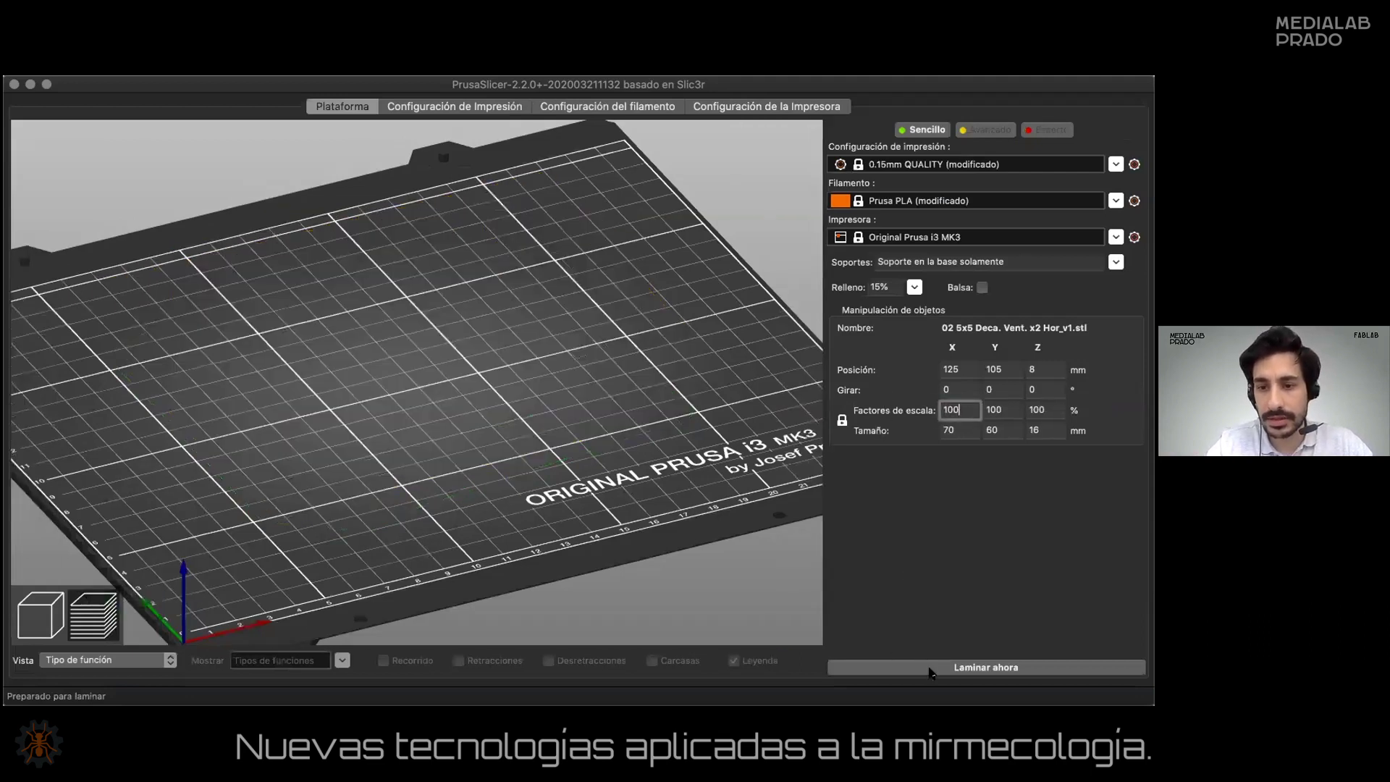
{"action": "left_click", "coordinate": [935, 665]}
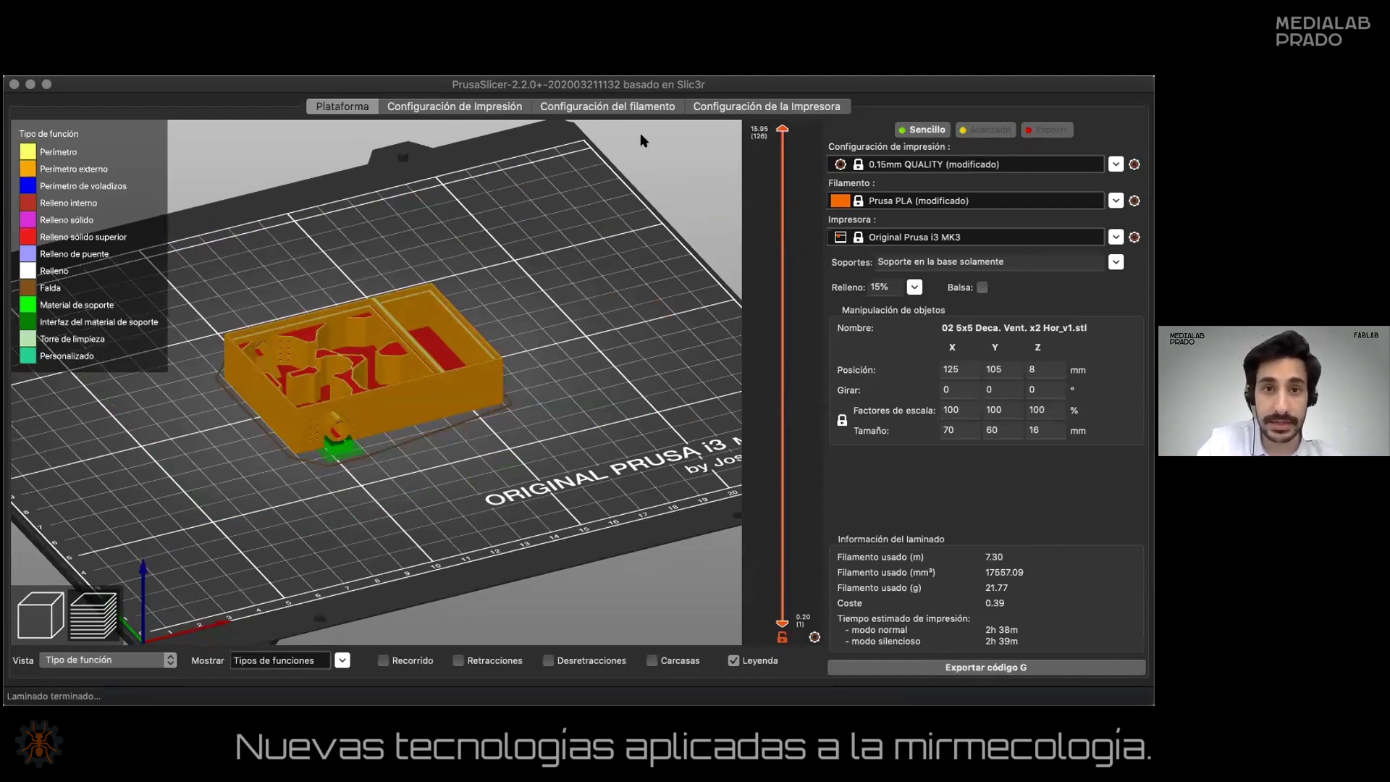
Set the filament cost to 28 per kilogram and slice the model again.
{"action": "left_click", "coordinate": [640, 109]}
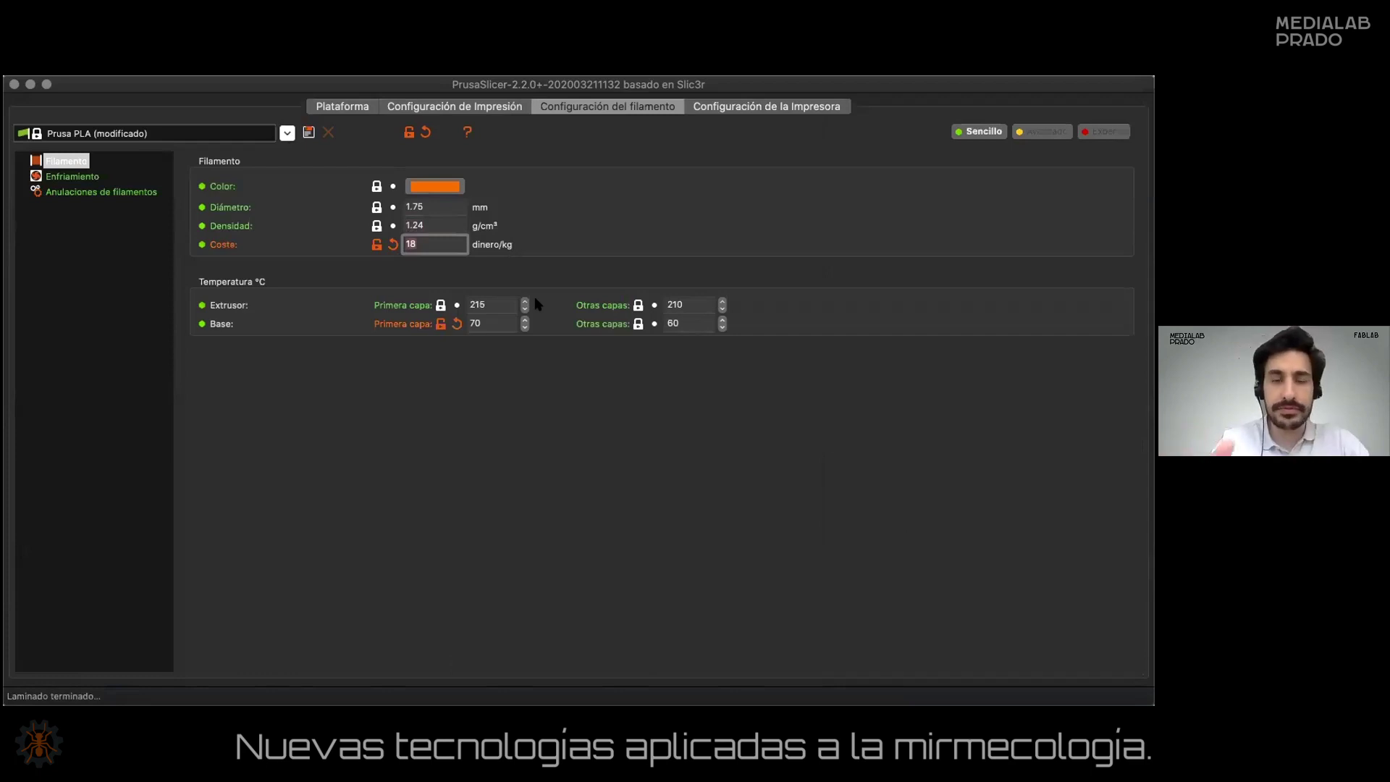
{"action": "left_click", "coordinate": [349, 106]}
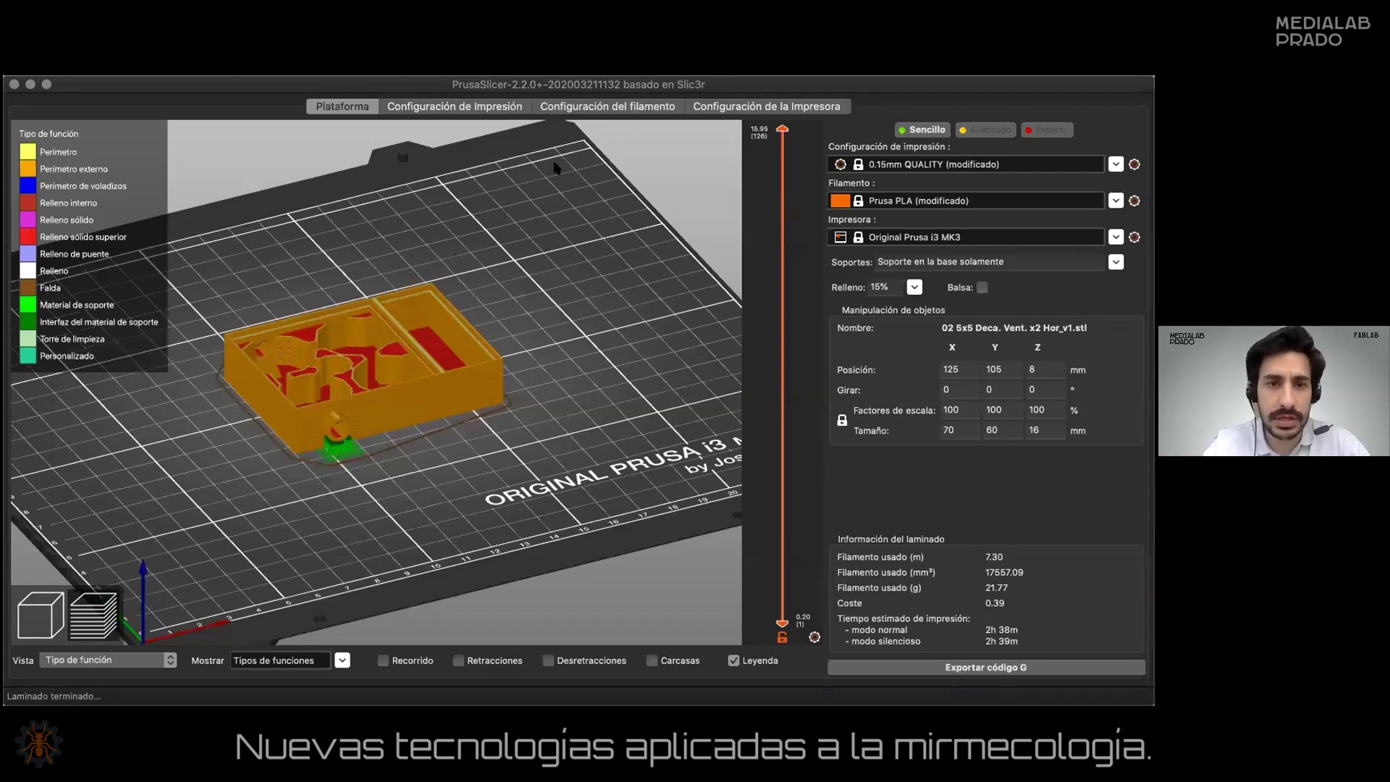
{"action": "left_click", "coordinate": [602, 106]}
{"action": "double_click", "coordinate": [411, 242]}
{"action": "type", "text": "28"}
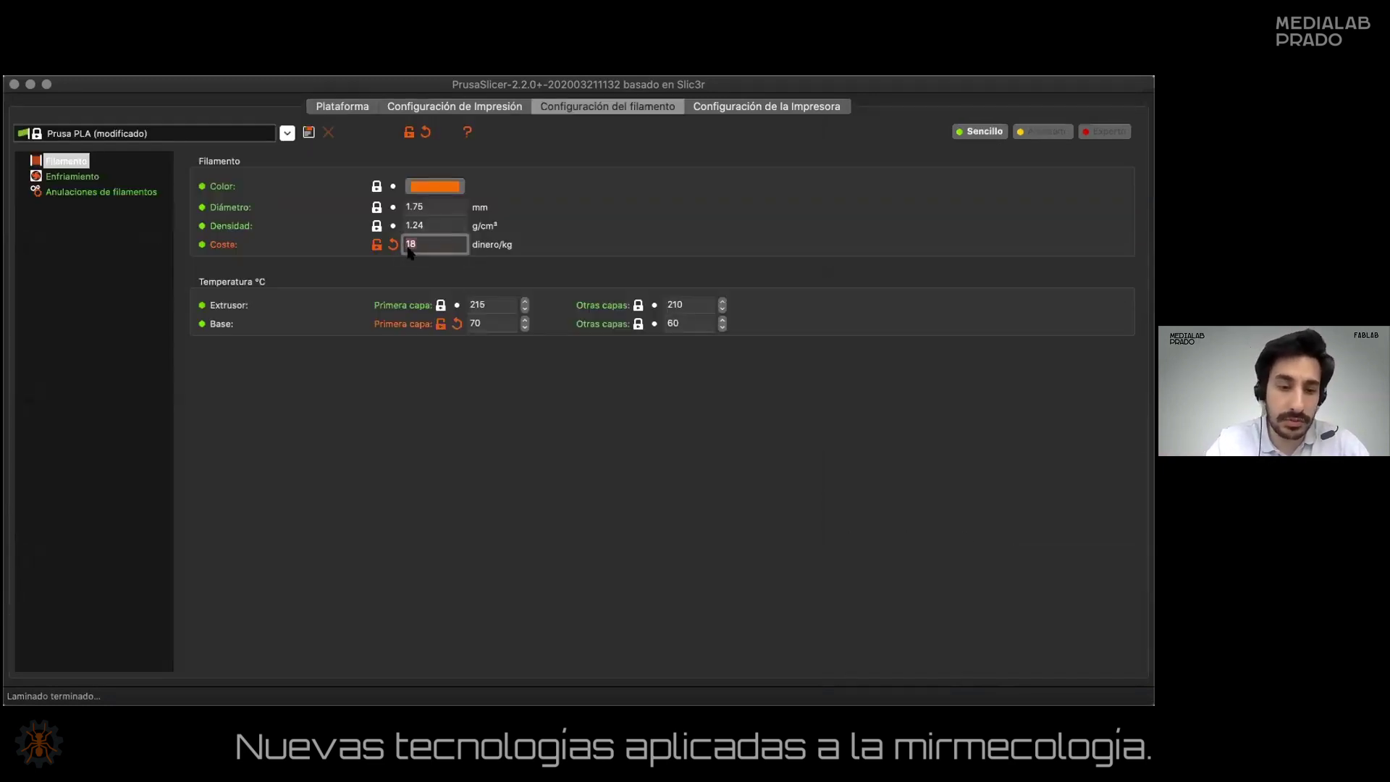
{"action": "left_click", "coordinate": [427, 224]}
{"action": "left_click", "coordinate": [344, 107]}
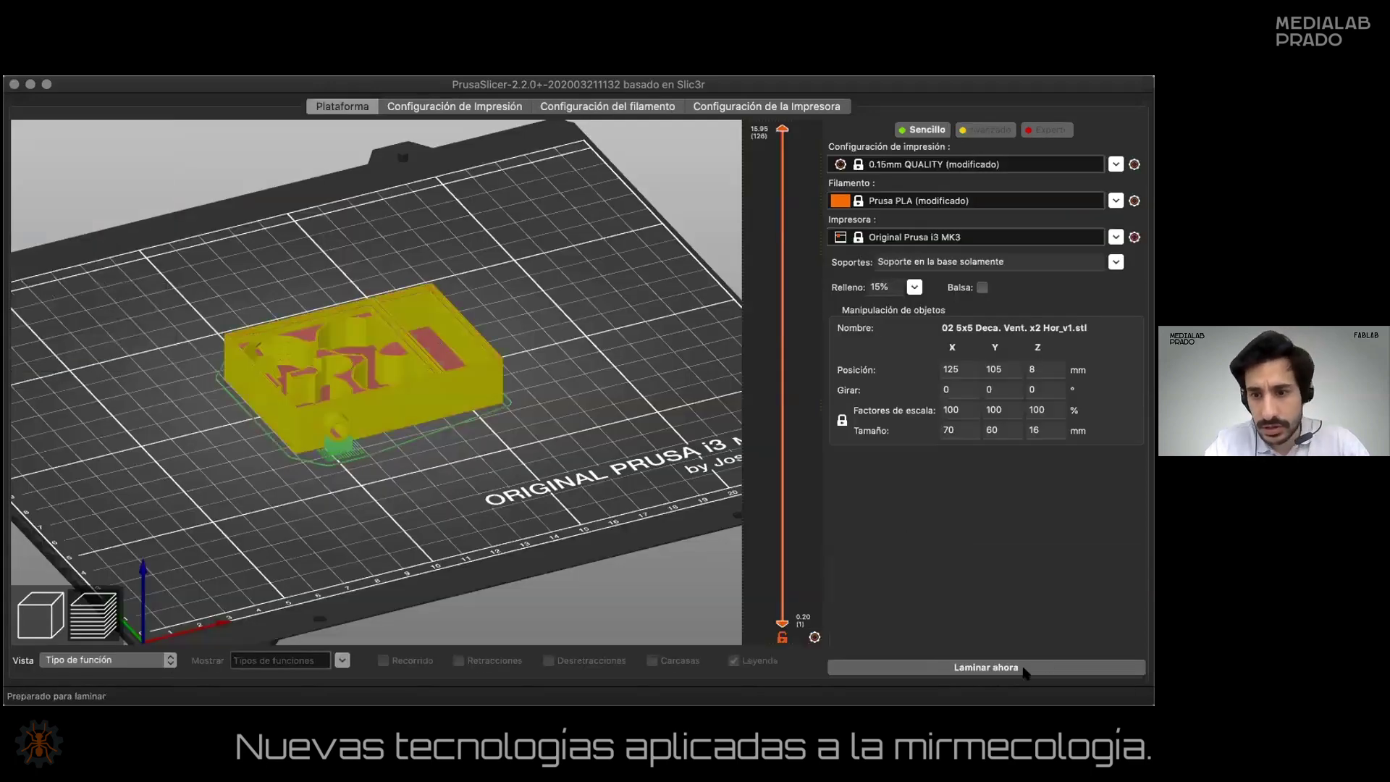
{"action": "left_click", "coordinate": [1008, 667]}
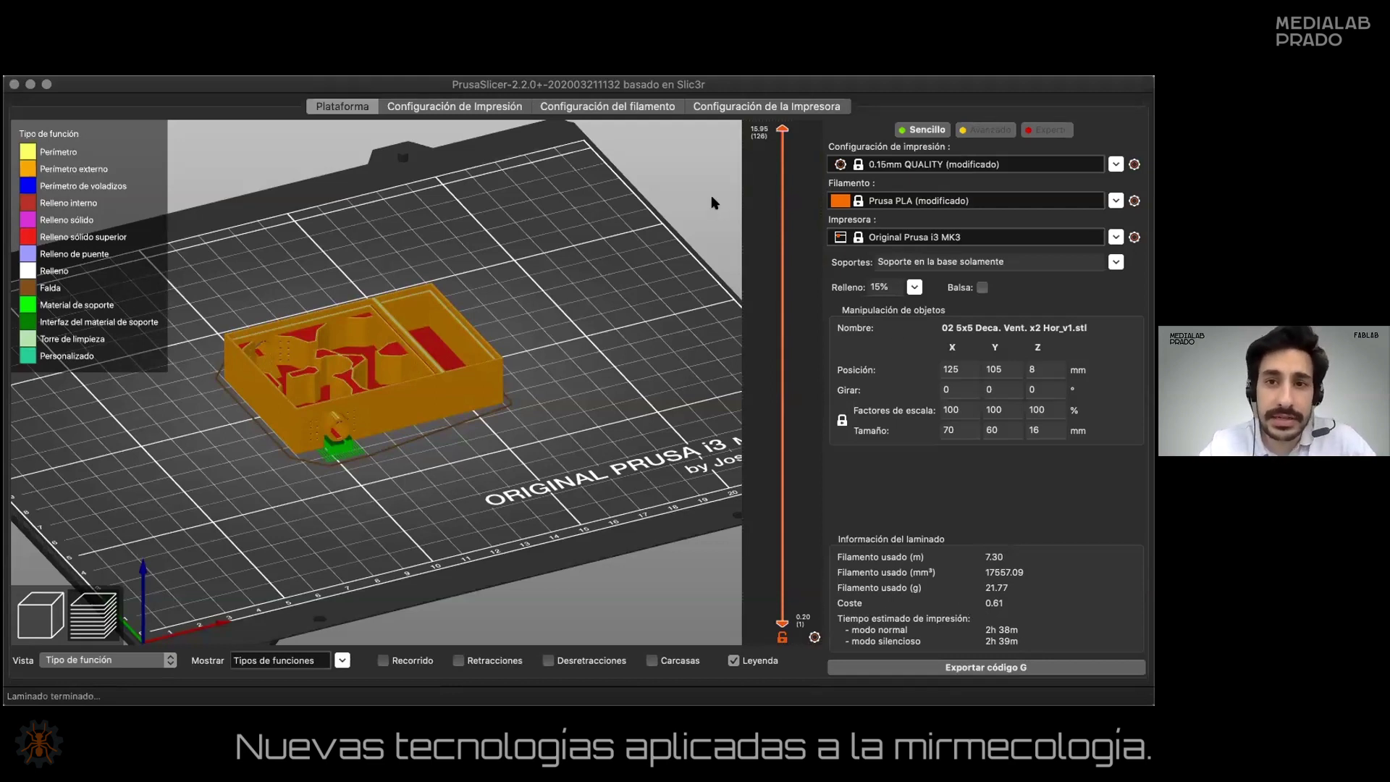
Look over the printer and filament settings and check the list of available filament presets.
{"action": "left_click", "coordinate": [714, 107]}
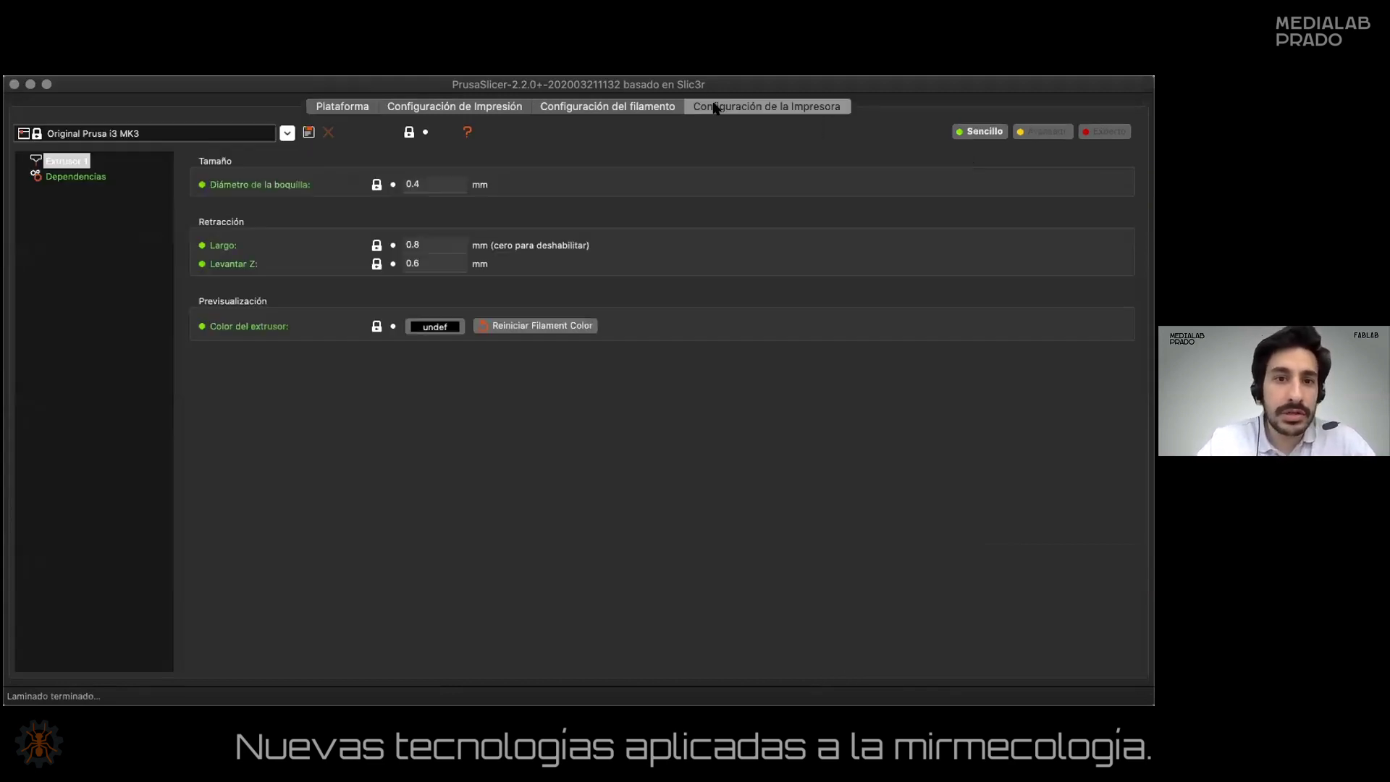
{"action": "left_click", "coordinate": [607, 106]}
{"action": "left_click", "coordinate": [424, 244]}
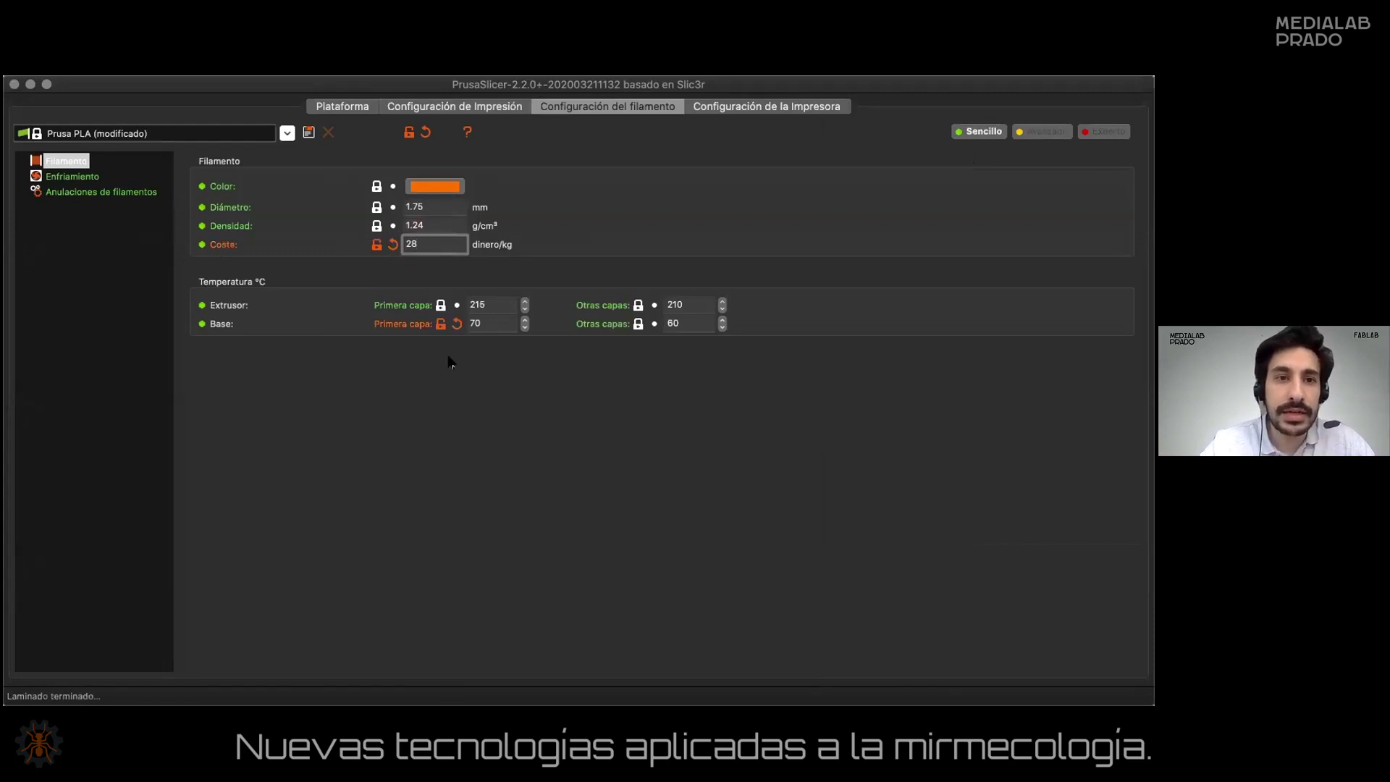
{"action": "left_click", "coordinate": [283, 136]}
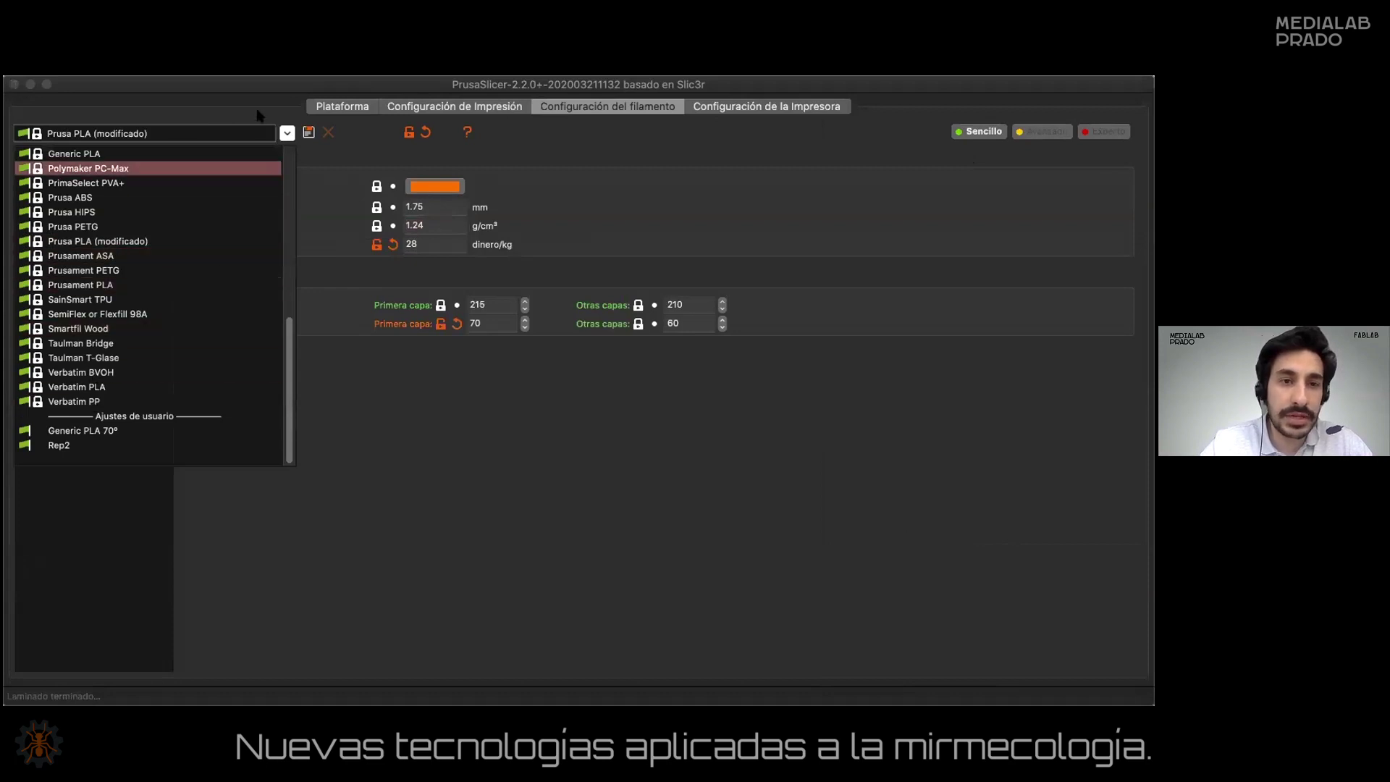
{"action": "left_click", "coordinate": [286, 133]}
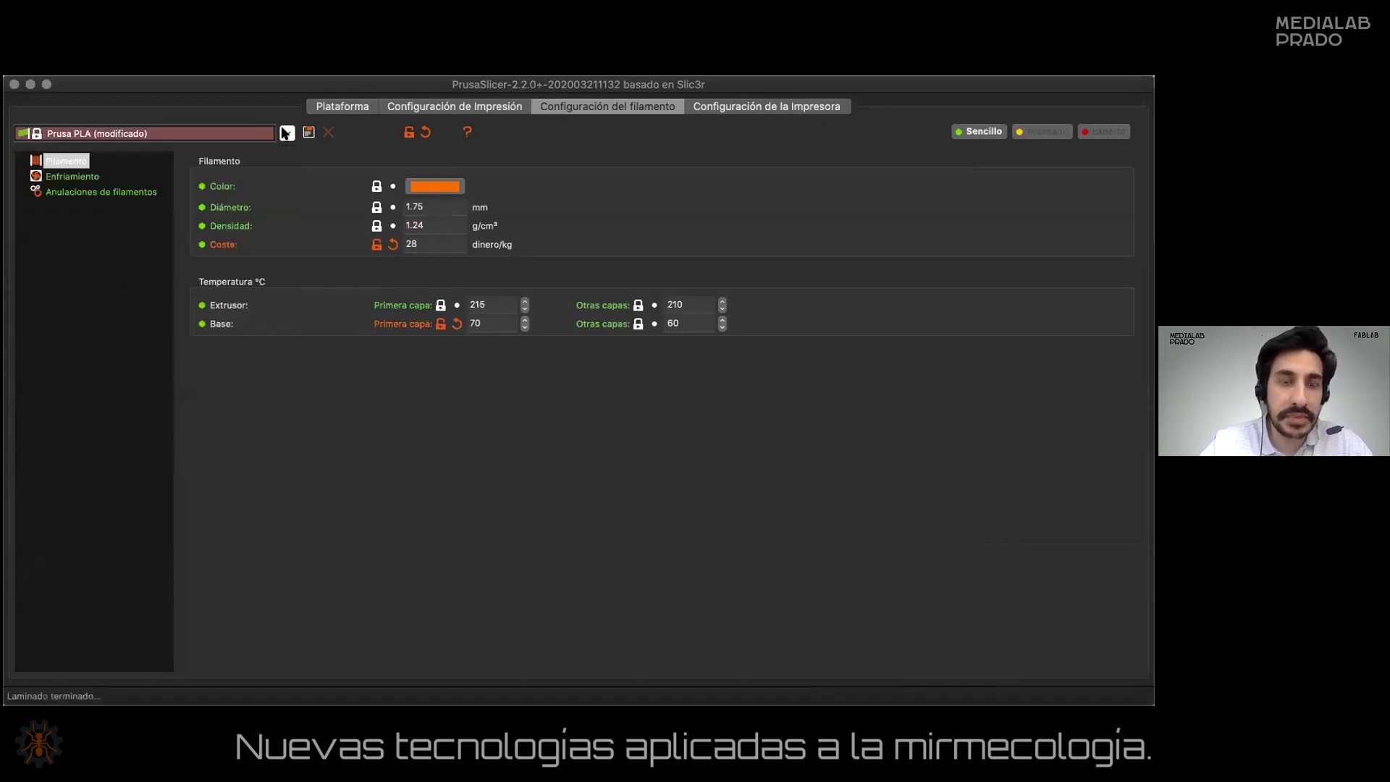
Restore the first-layer bed temperature to the preset's original value.
{"action": "left_click", "coordinate": [491, 299]}
{"action": "double_click", "coordinate": [491, 299]}
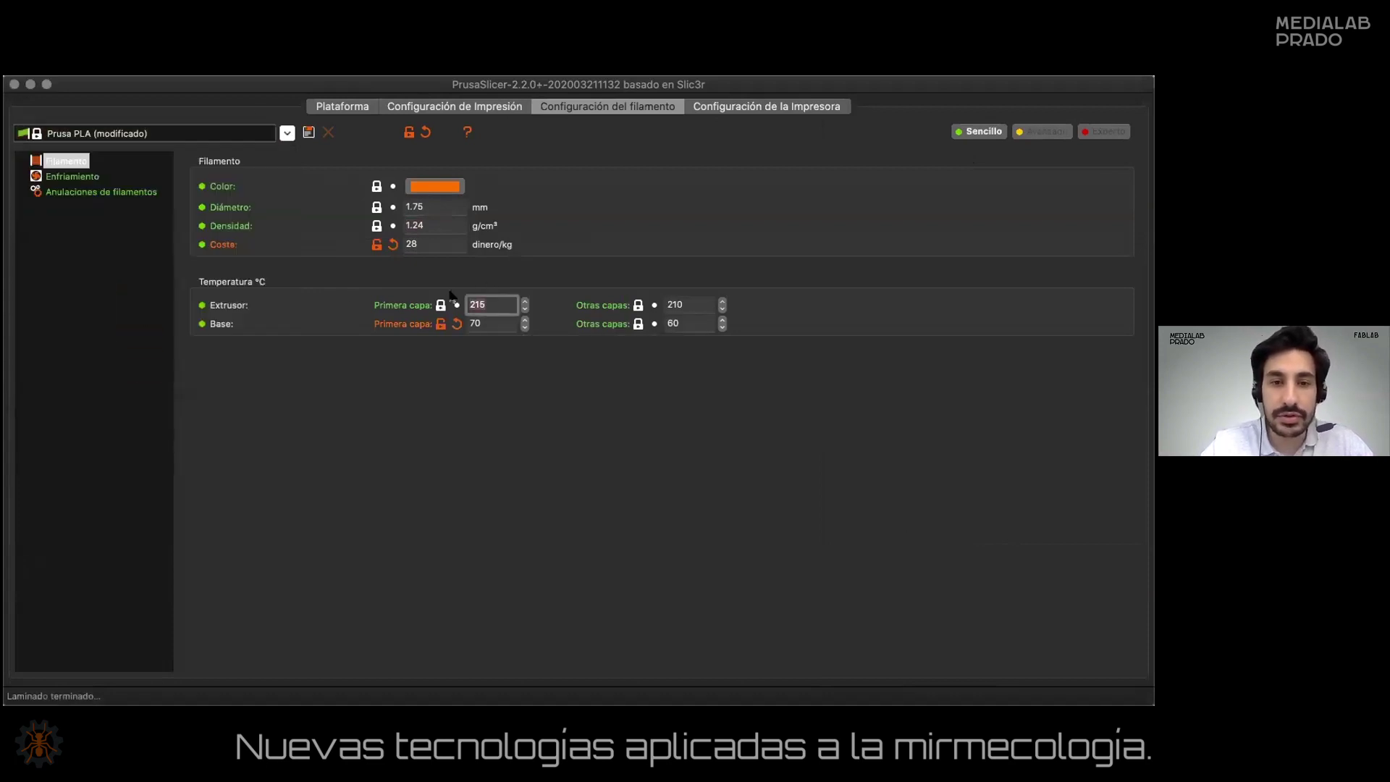
{"action": "left_click", "coordinate": [455, 325]}
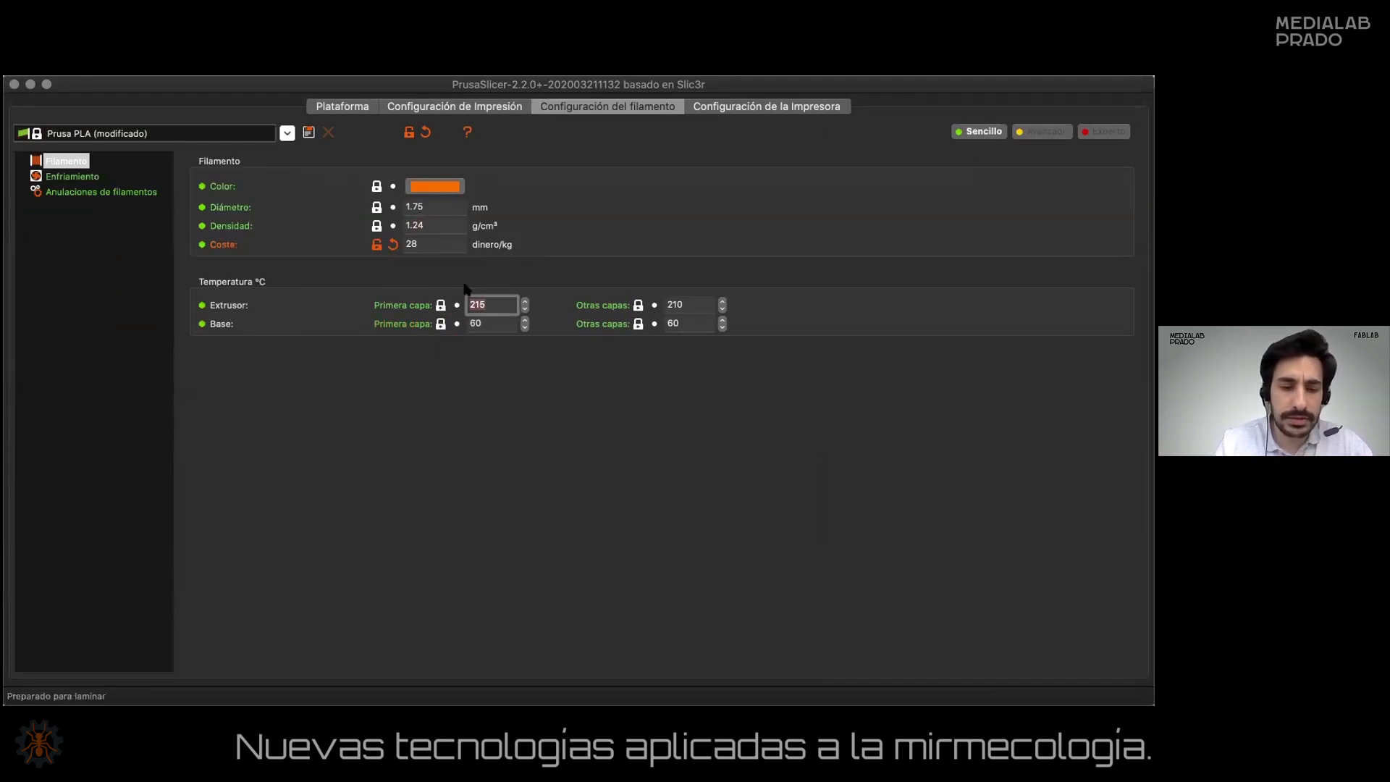
Set the extruder temperature to 180 °C for the first layer and 200 °C for the other layers.
{"action": "type", "text": "180"}
{"action": "left_click", "coordinate": [680, 305]}
{"action": "type", "text": "200"}
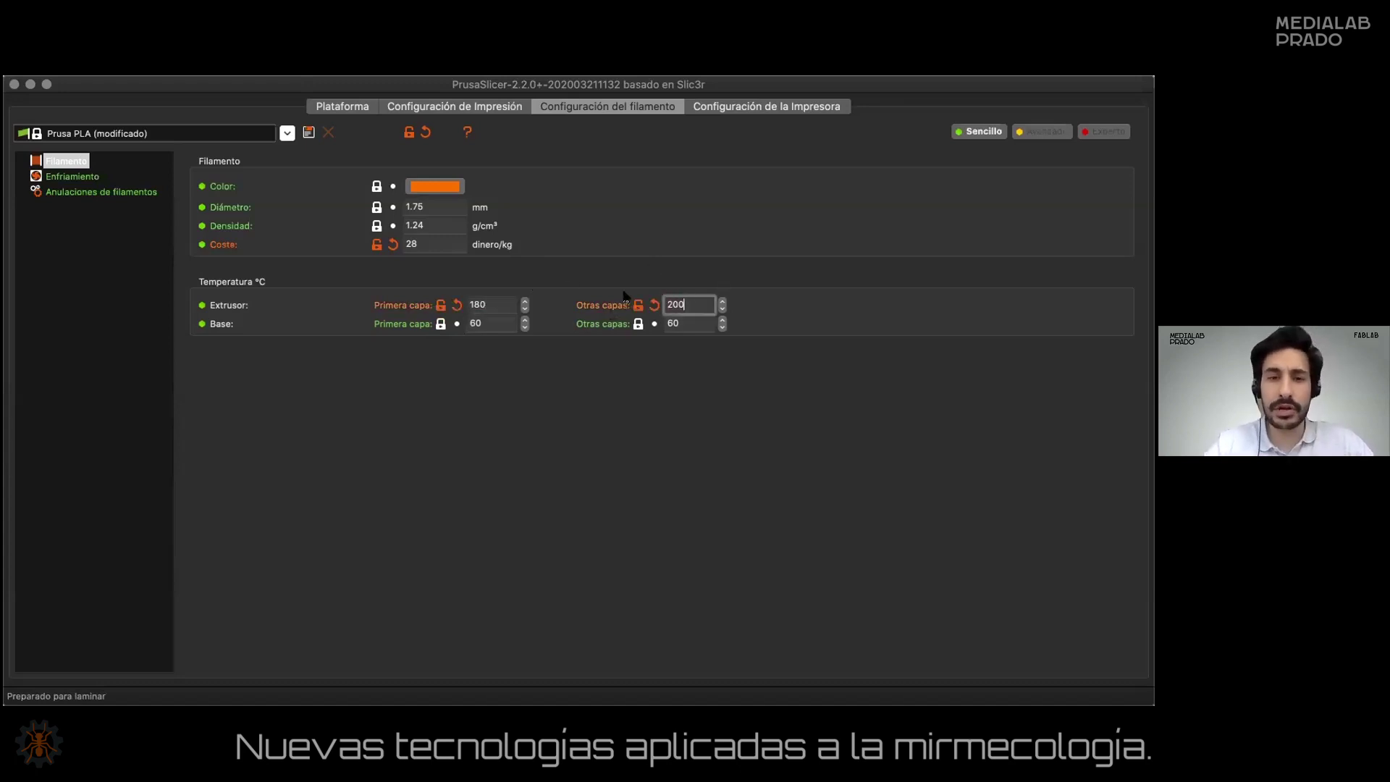
Restore both extruder temperatures and the filament cost to the Prusa PLA preset values.
{"action": "left_click", "coordinate": [456, 305]}
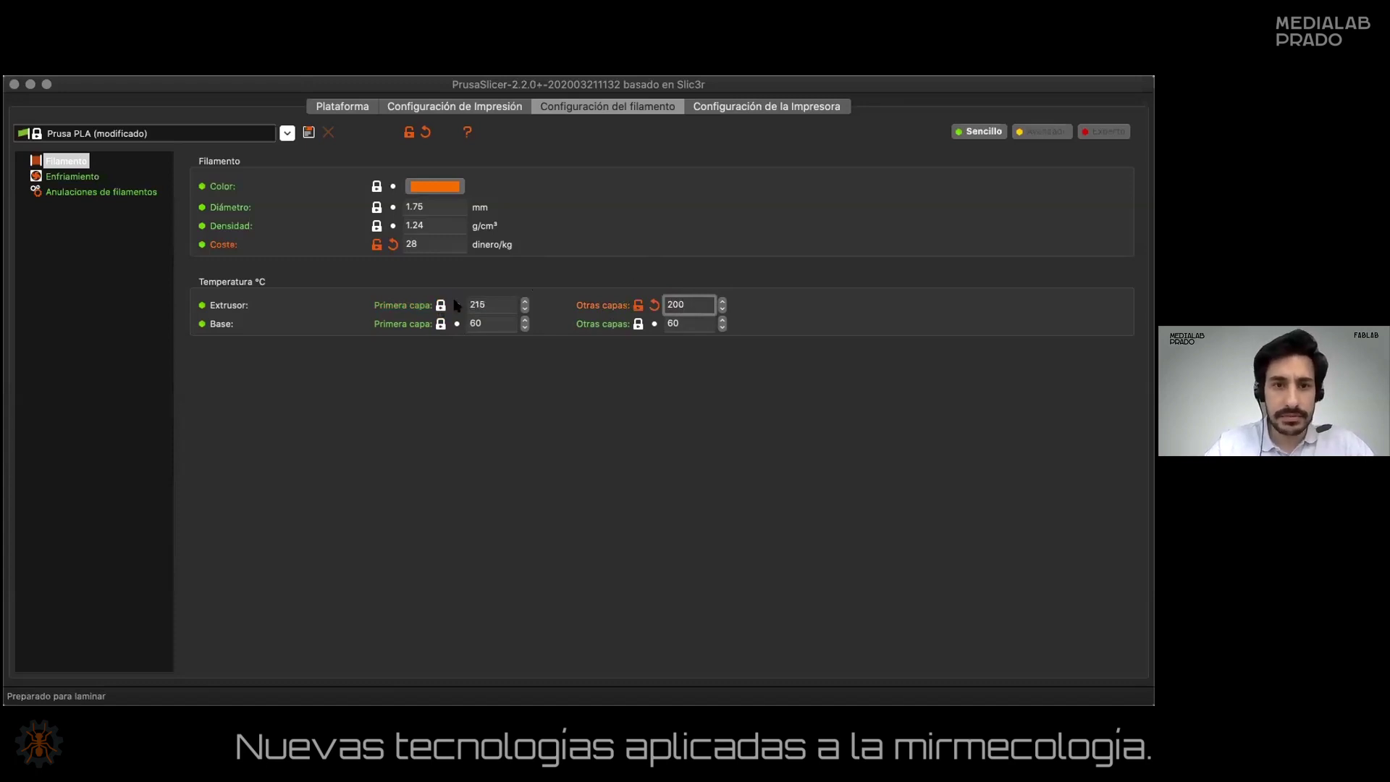
{"action": "left_click", "coordinate": [653, 305]}
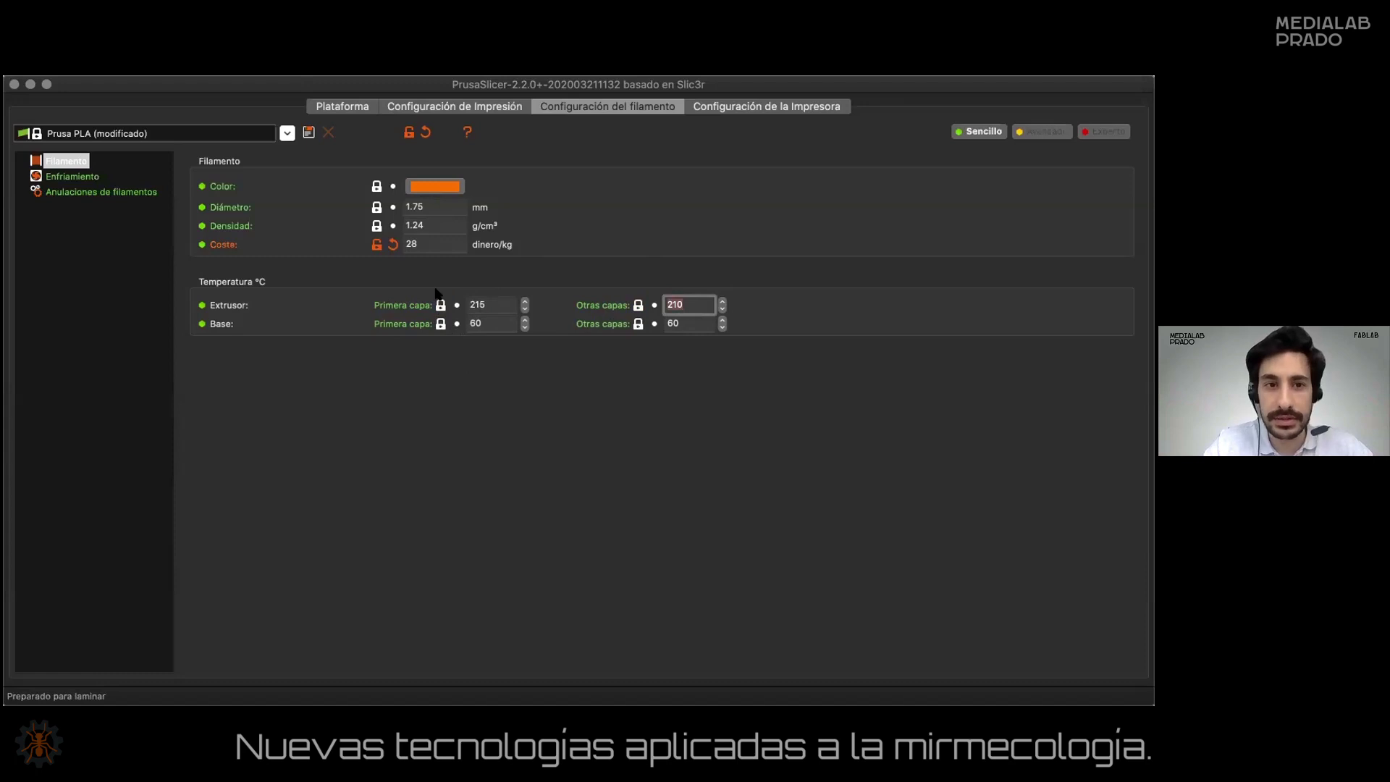
{"action": "left_click", "coordinate": [393, 244]}
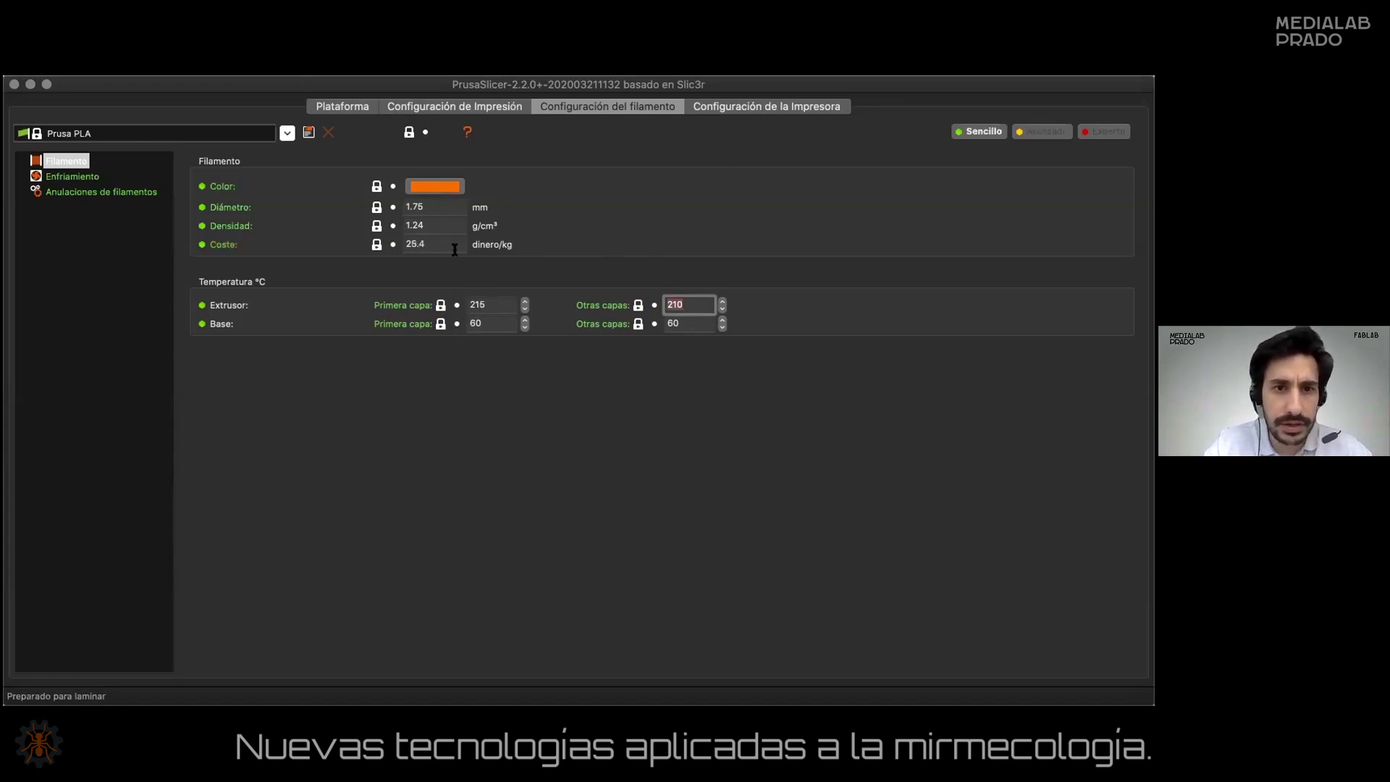
Examine the colour selection modes offered for the filament colour, keeping the current colour.
{"action": "left_click", "coordinate": [763, 110]}
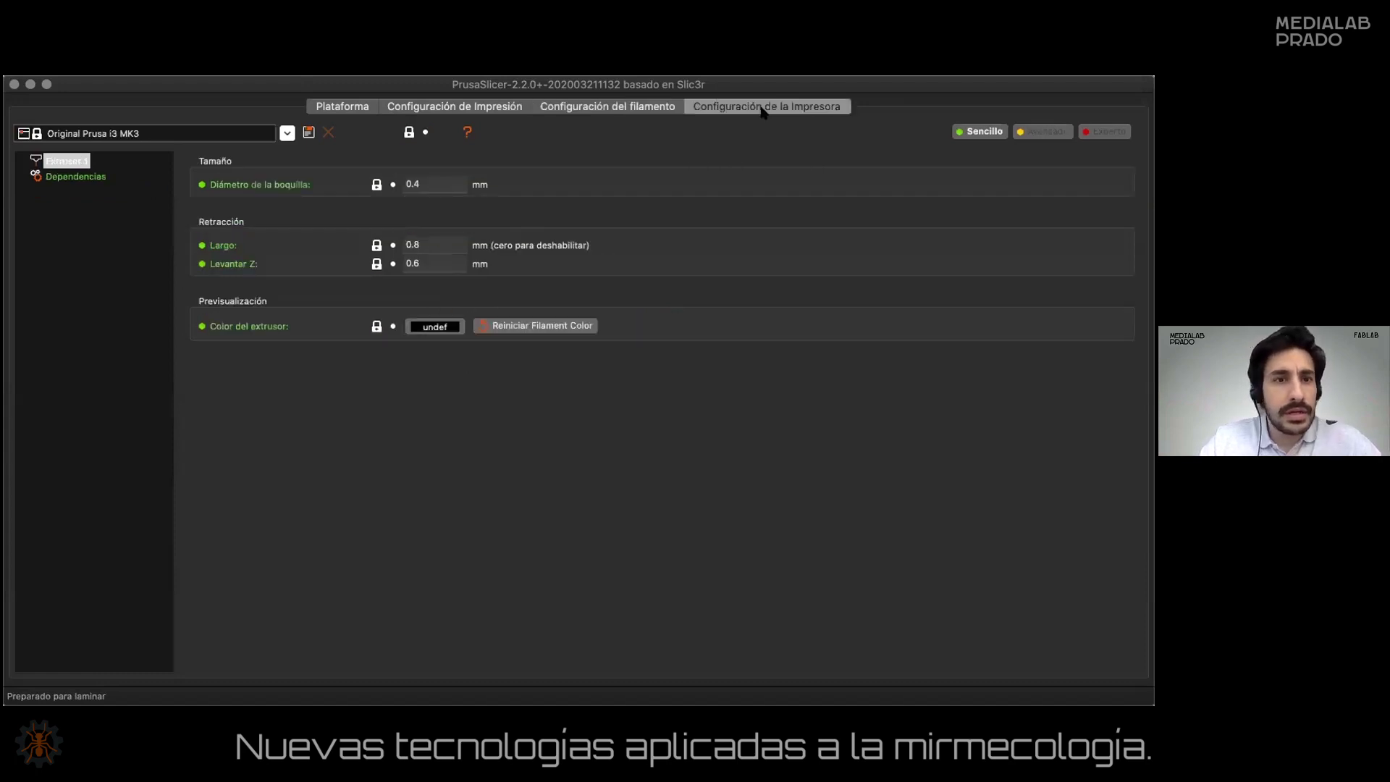
{"action": "left_click", "coordinate": [589, 106]}
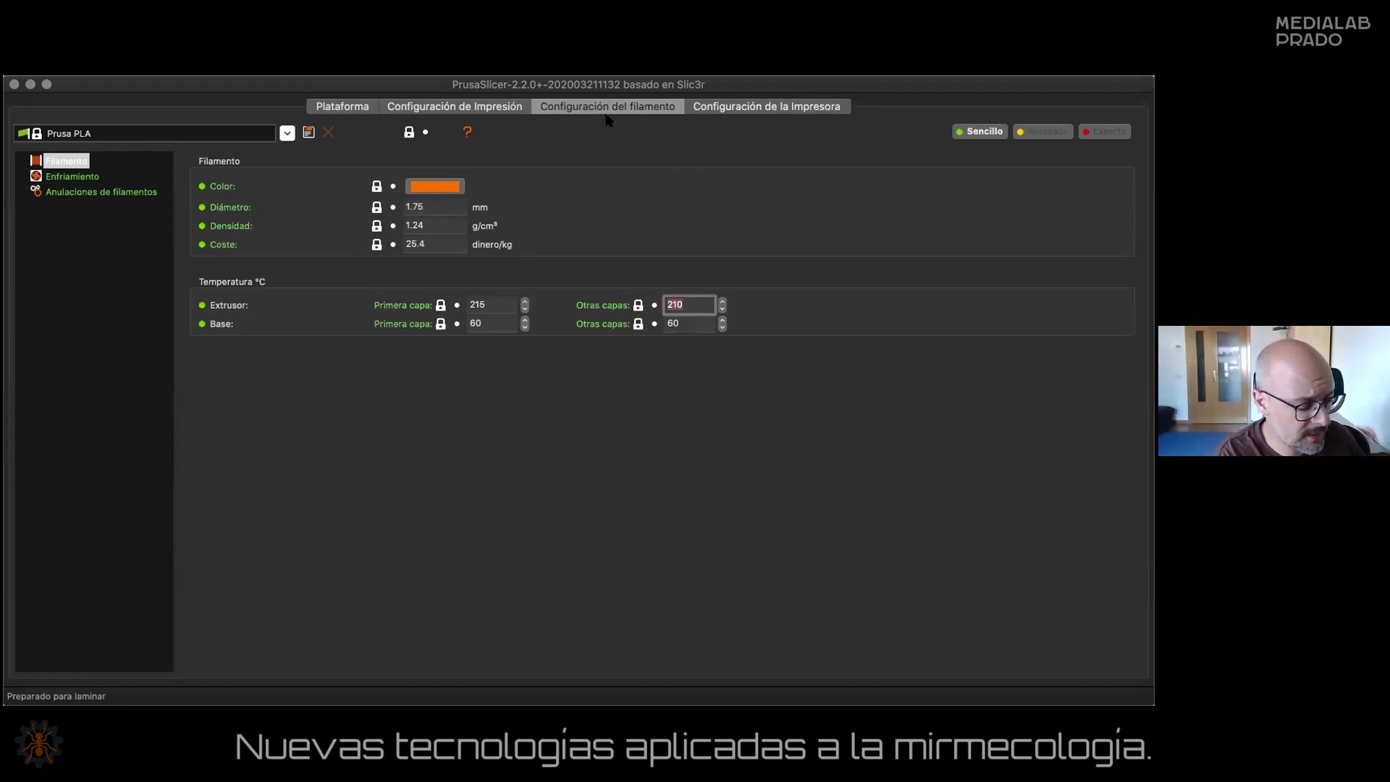
{"action": "left_click", "coordinate": [437, 187]}
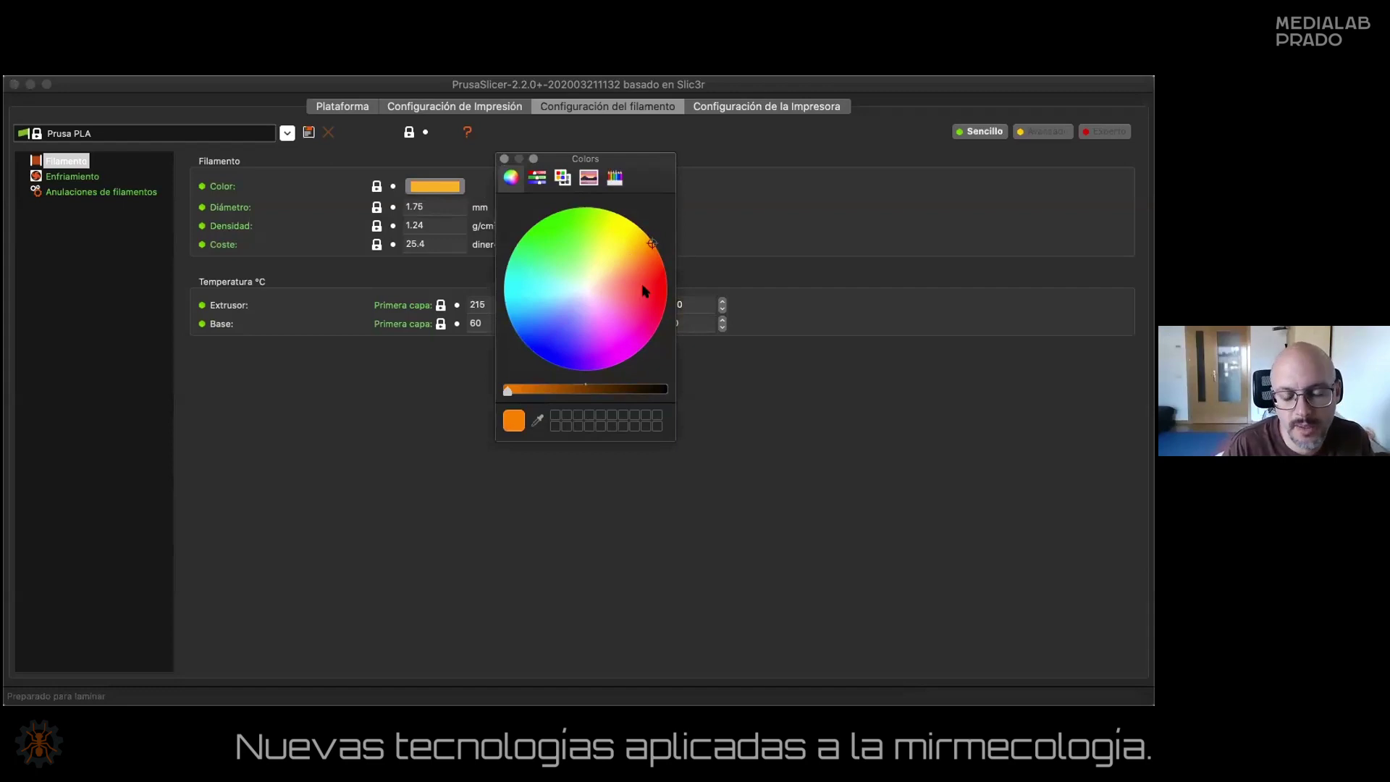
{"action": "left_click", "coordinate": [537, 178]}
{"action": "left_click", "coordinate": [563, 175]}
{"action": "left_click", "coordinate": [614, 177]}
{"action": "left_click", "coordinate": [537, 177]}
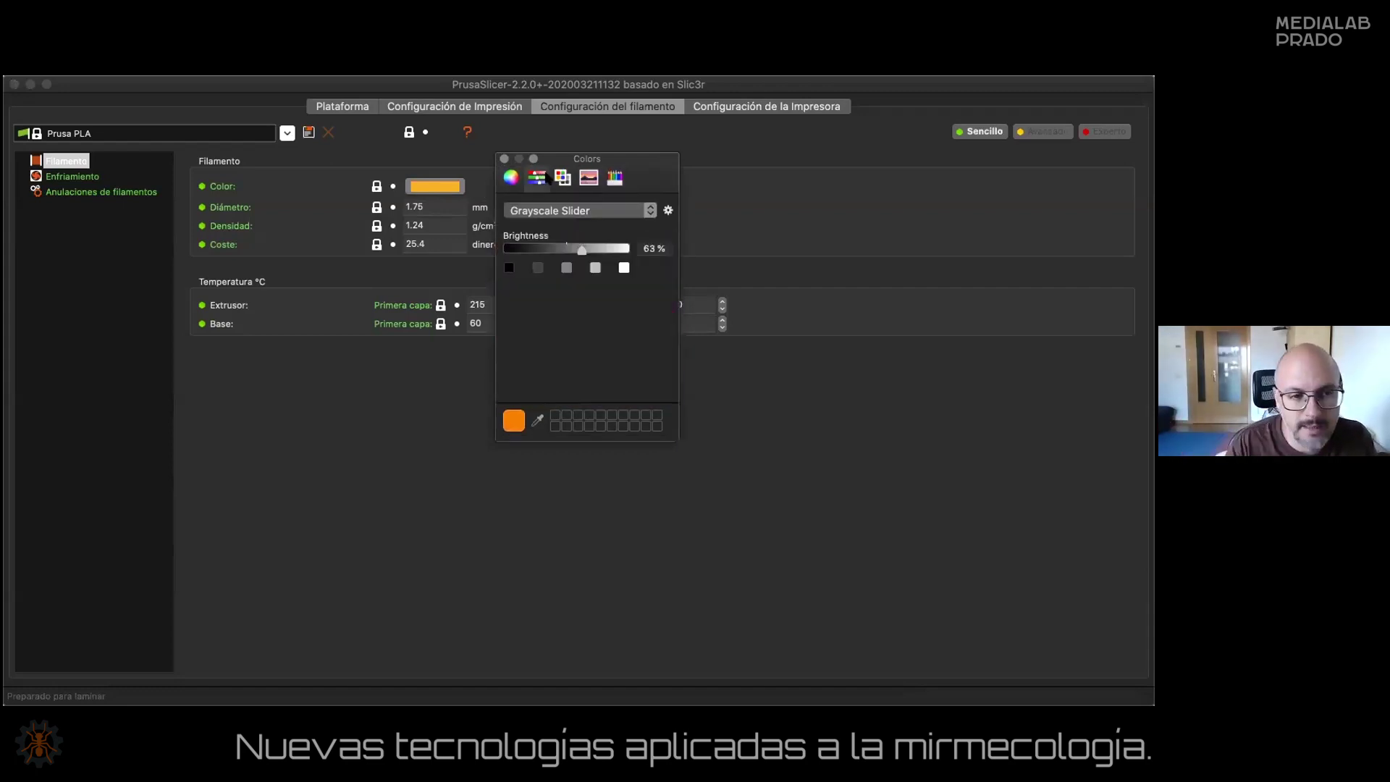
{"action": "left_click", "coordinate": [509, 176]}
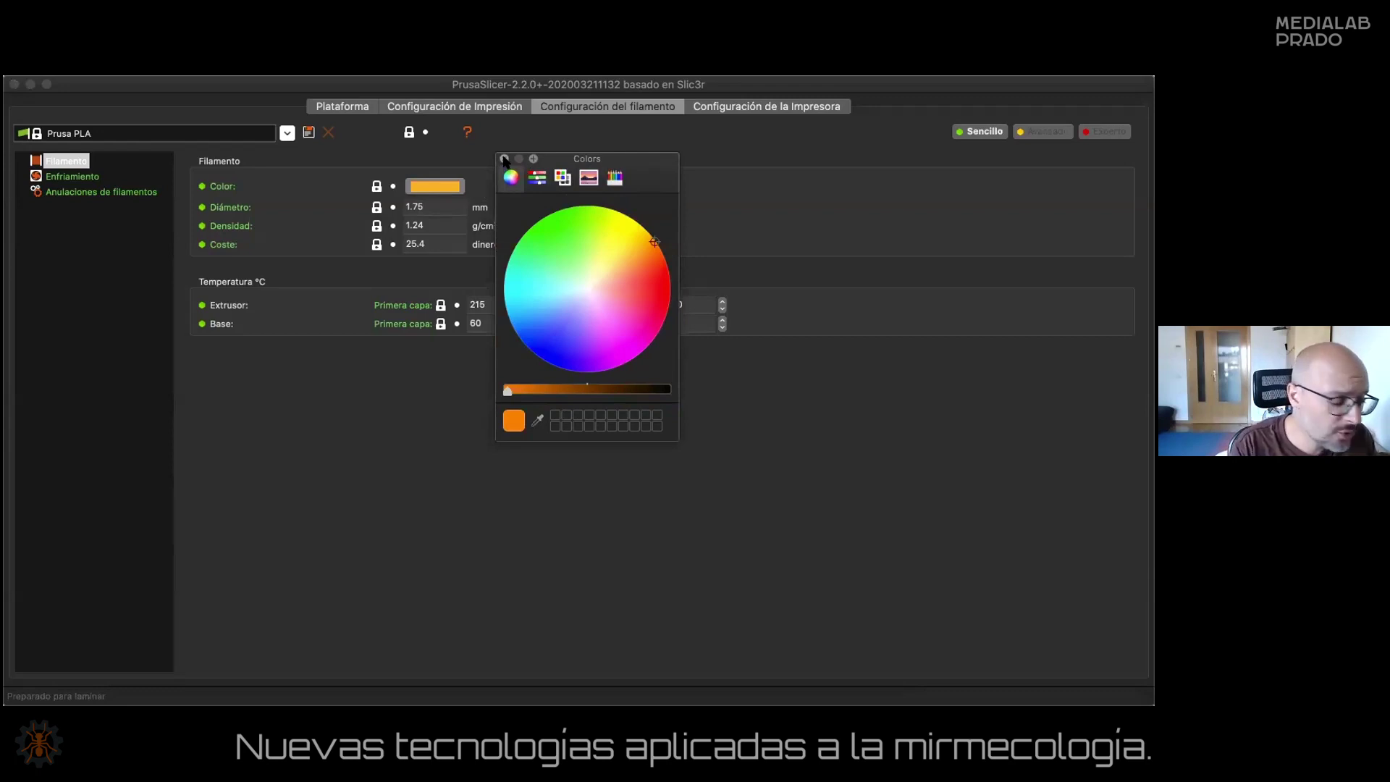
{"action": "left_click", "coordinate": [504, 159]}
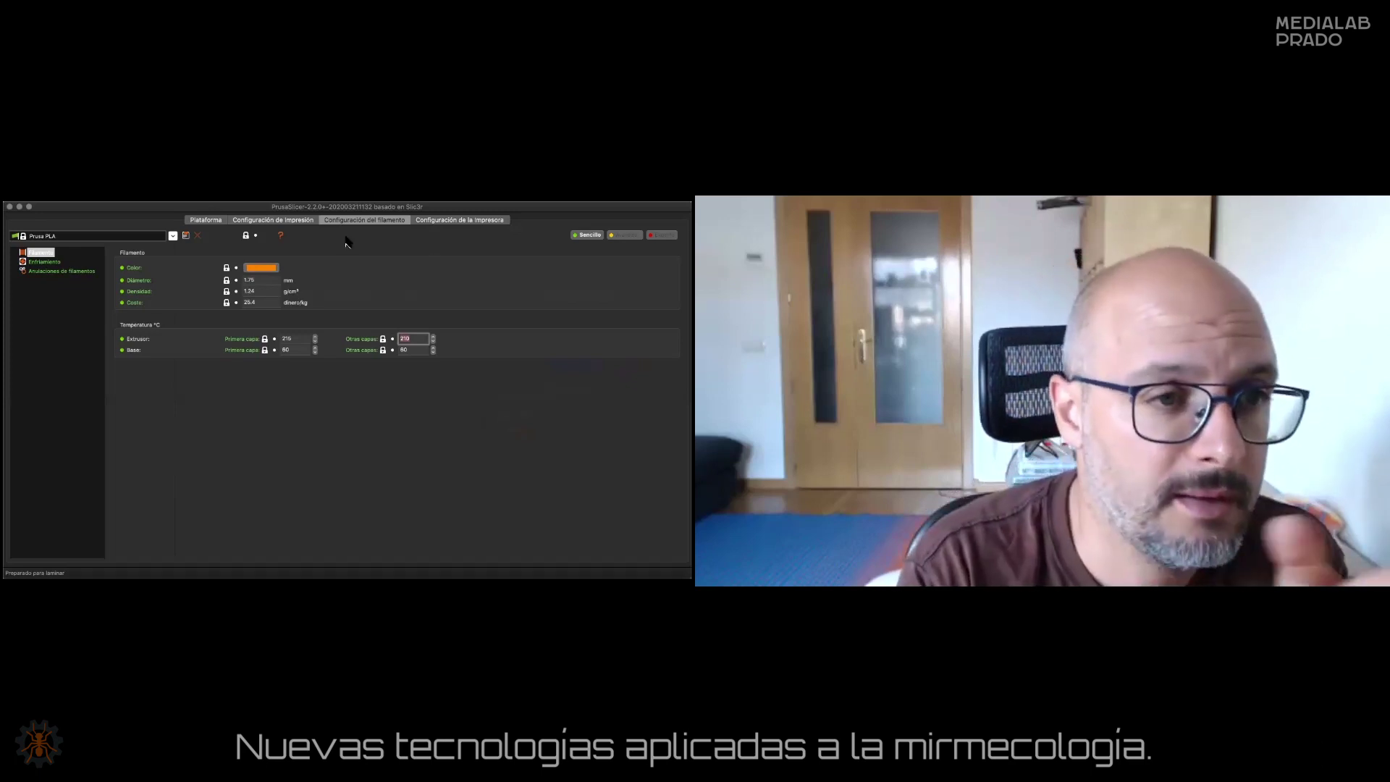
View the nest box in the 3D editor, slice it with the restored filament settings and inspect the layer preview.
{"action": "left_click", "coordinate": [203, 220]}
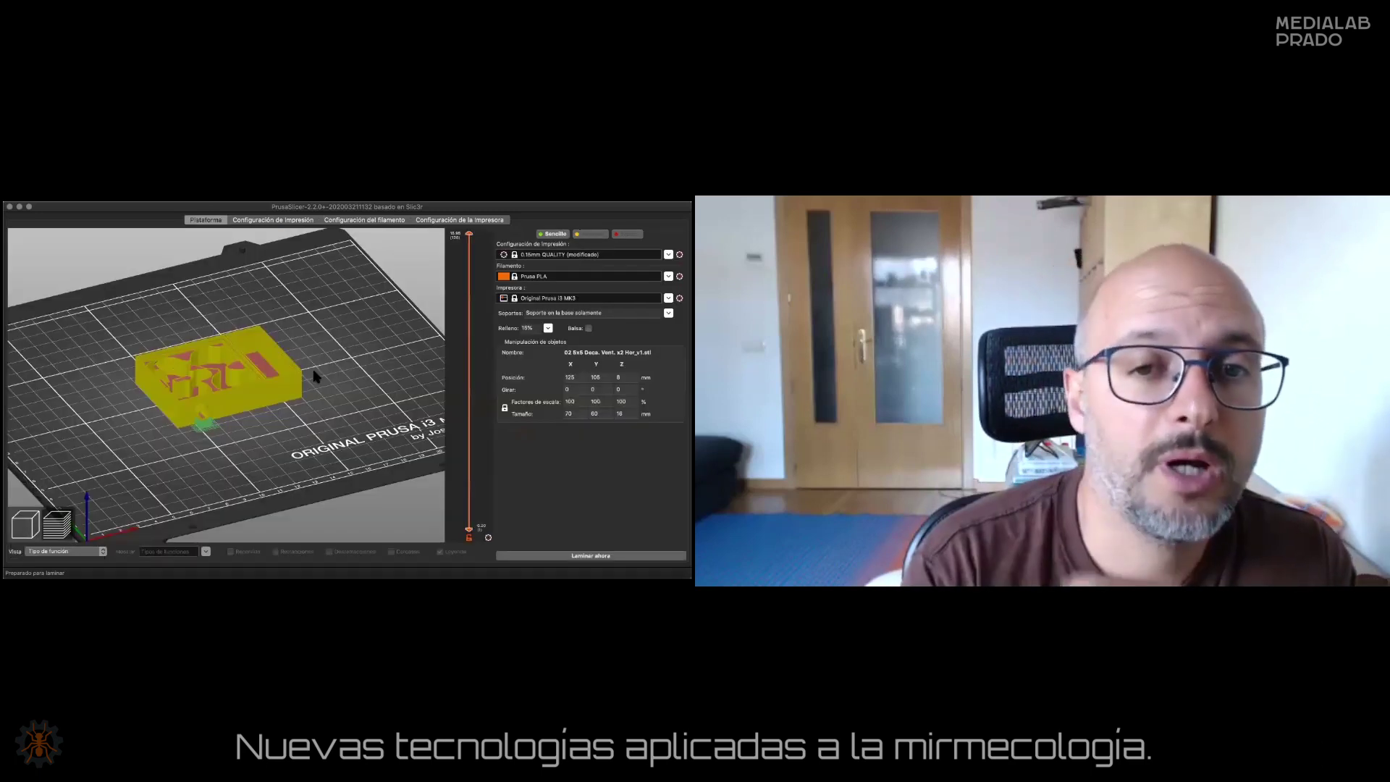
{"action": "left_click_drag", "start_coordinate": [163, 469], "coordinate": [48, 514]}
{"action": "left_click", "coordinate": [29, 522]}
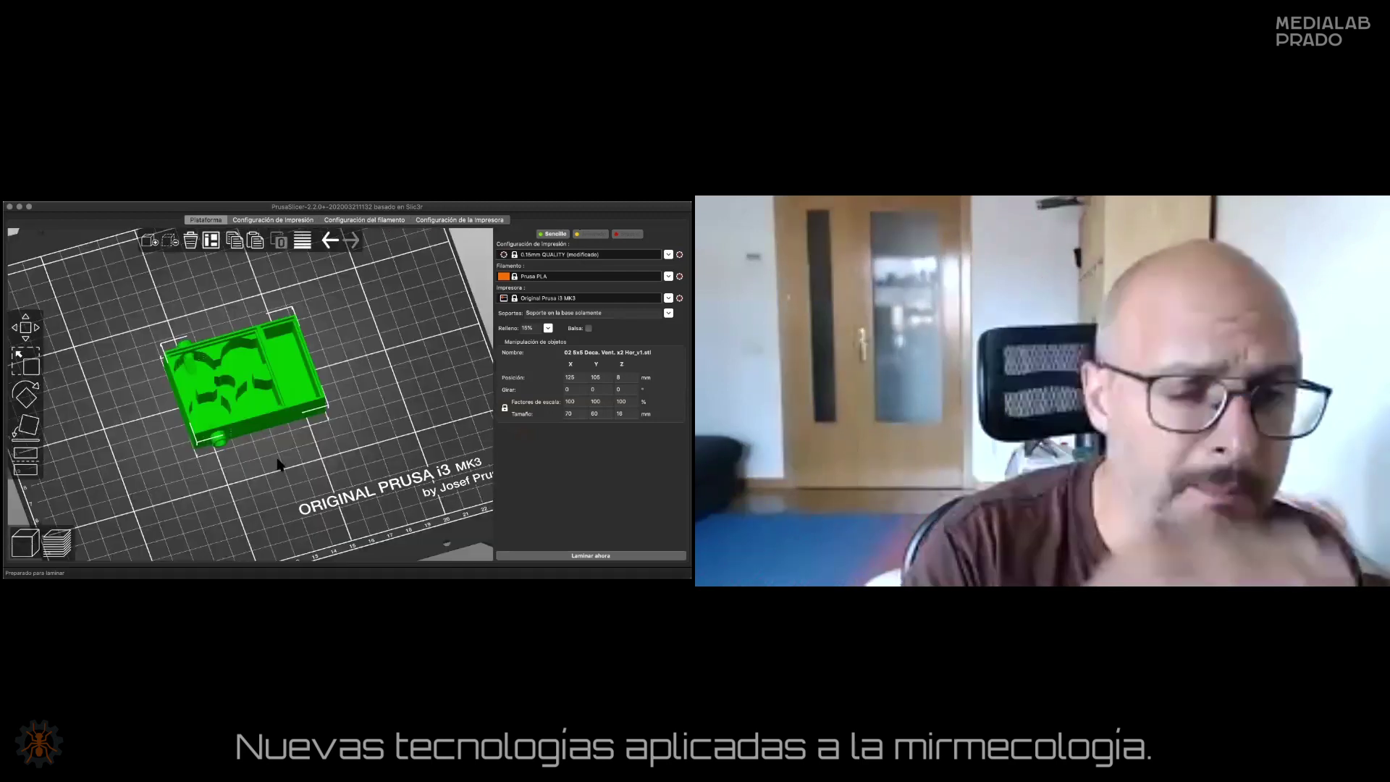
{"action": "left_click_drag", "start_coordinate": [279, 461], "coordinate": [278, 418]}
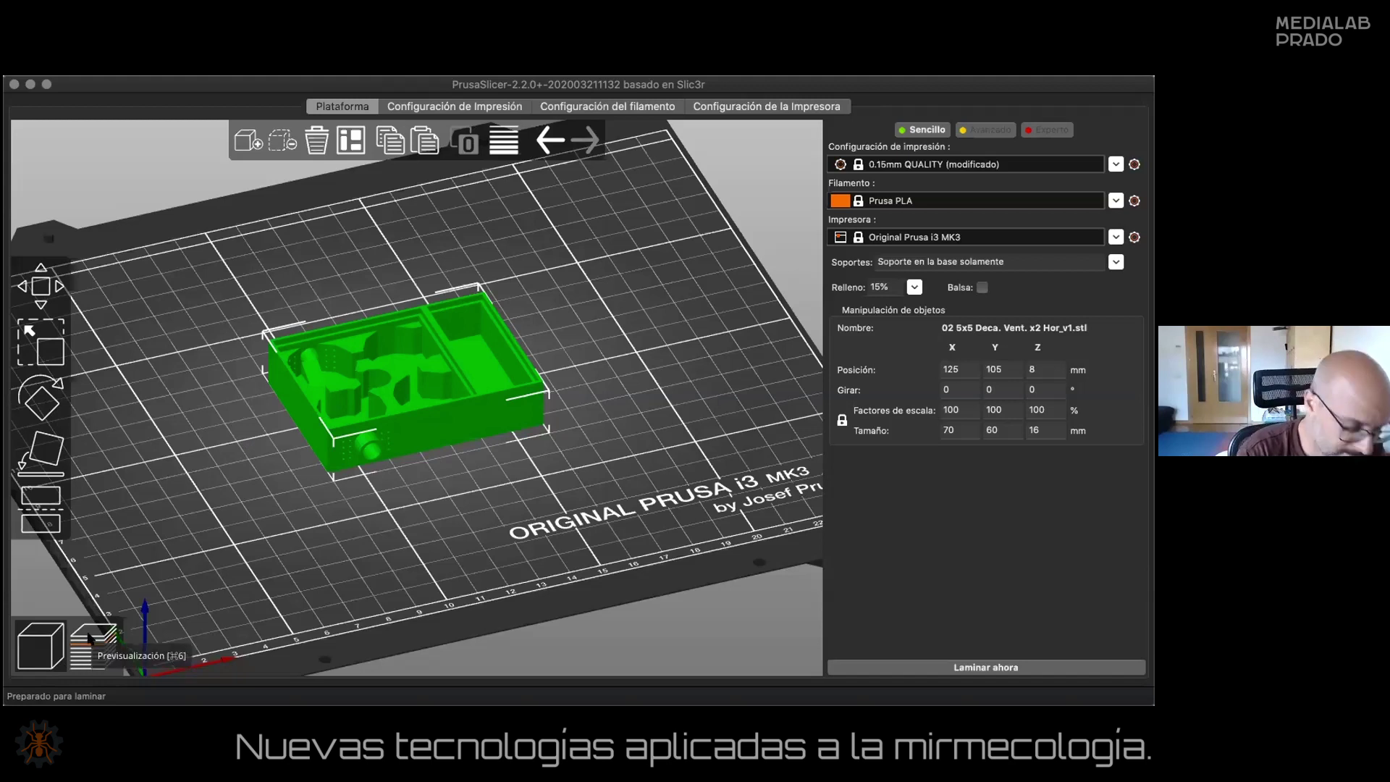
{"action": "left_click", "coordinate": [92, 643]}
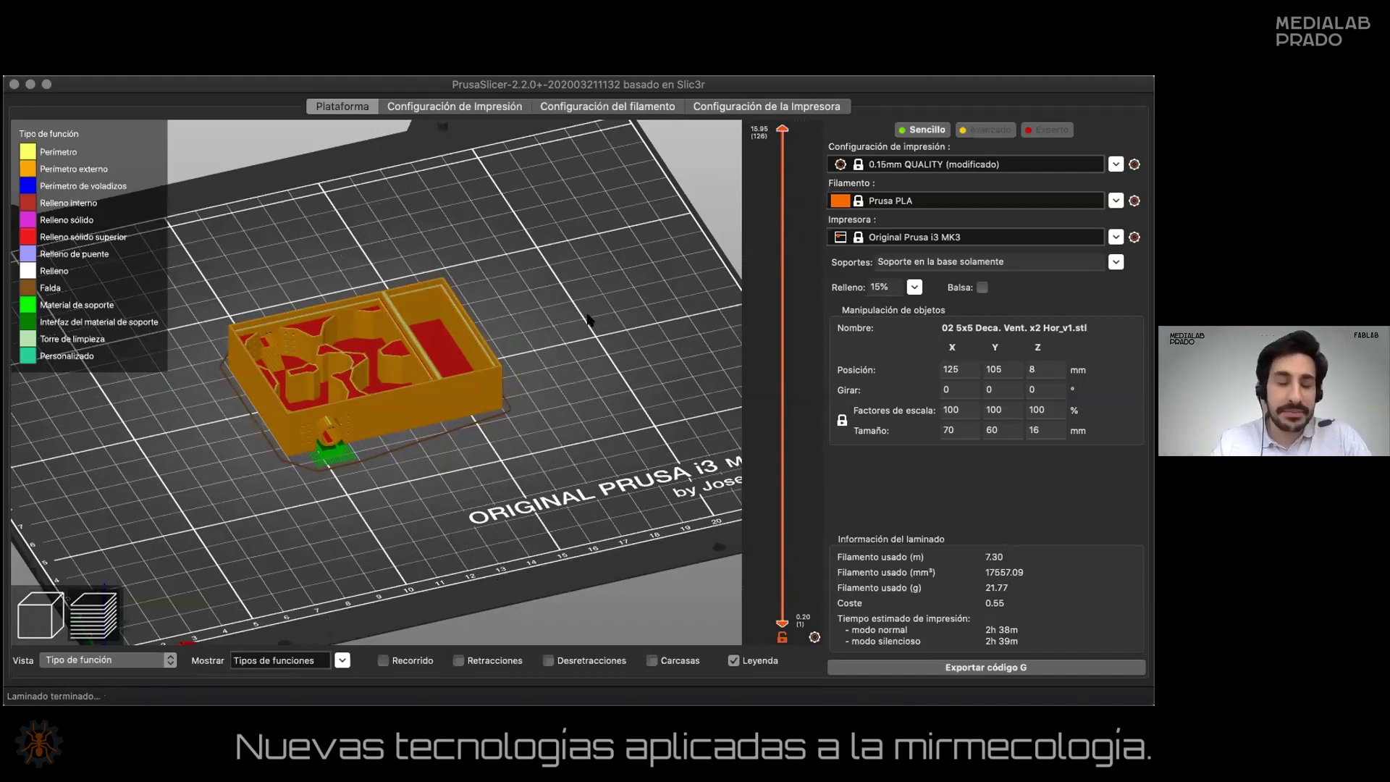
{"action": "left_click_drag", "start_coordinate": [593, 414], "coordinate": [33, 618]}
{"action": "left_click_drag", "start_coordinate": [339, 400], "coordinate": [745, 666]}
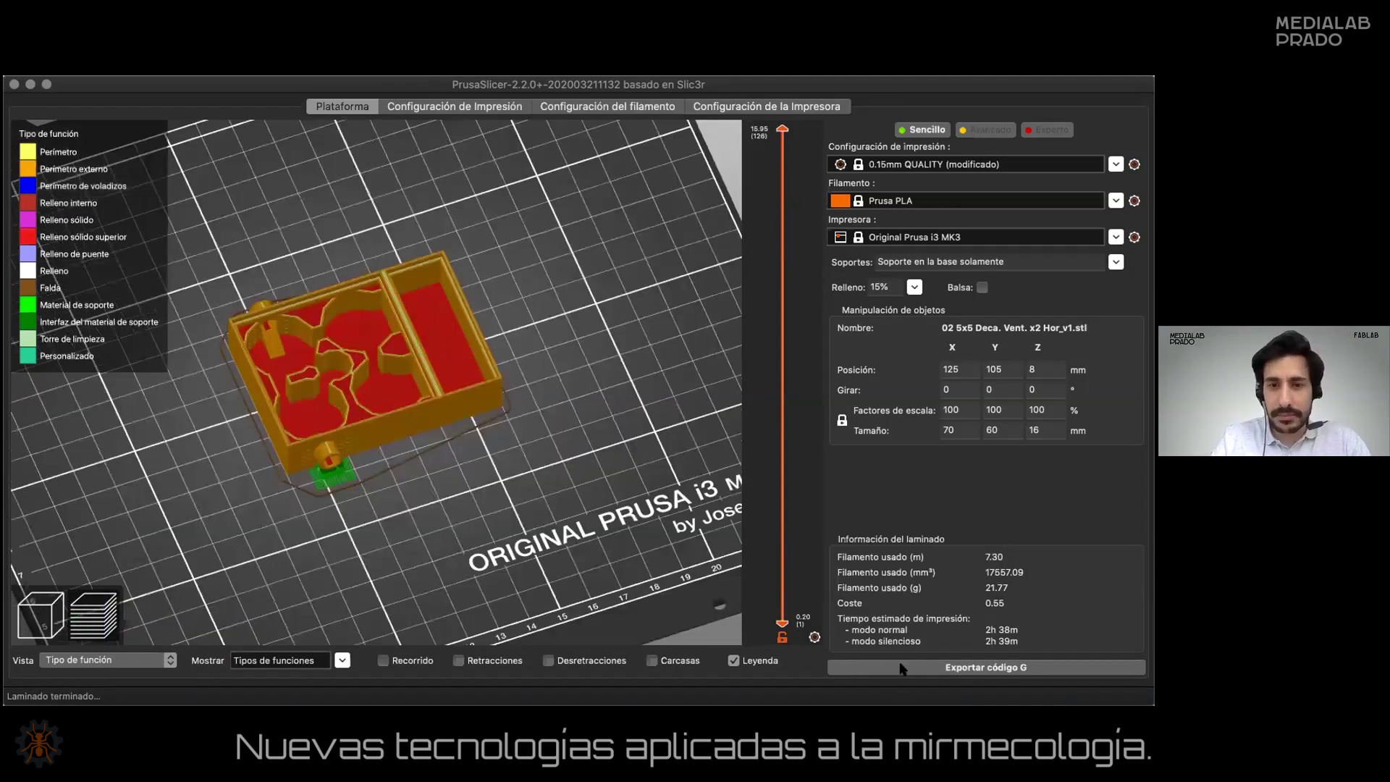
Move the nest box on the print bed to about X 132.82, Y 104.84 mm.
{"action": "key", "text": "Tab"}
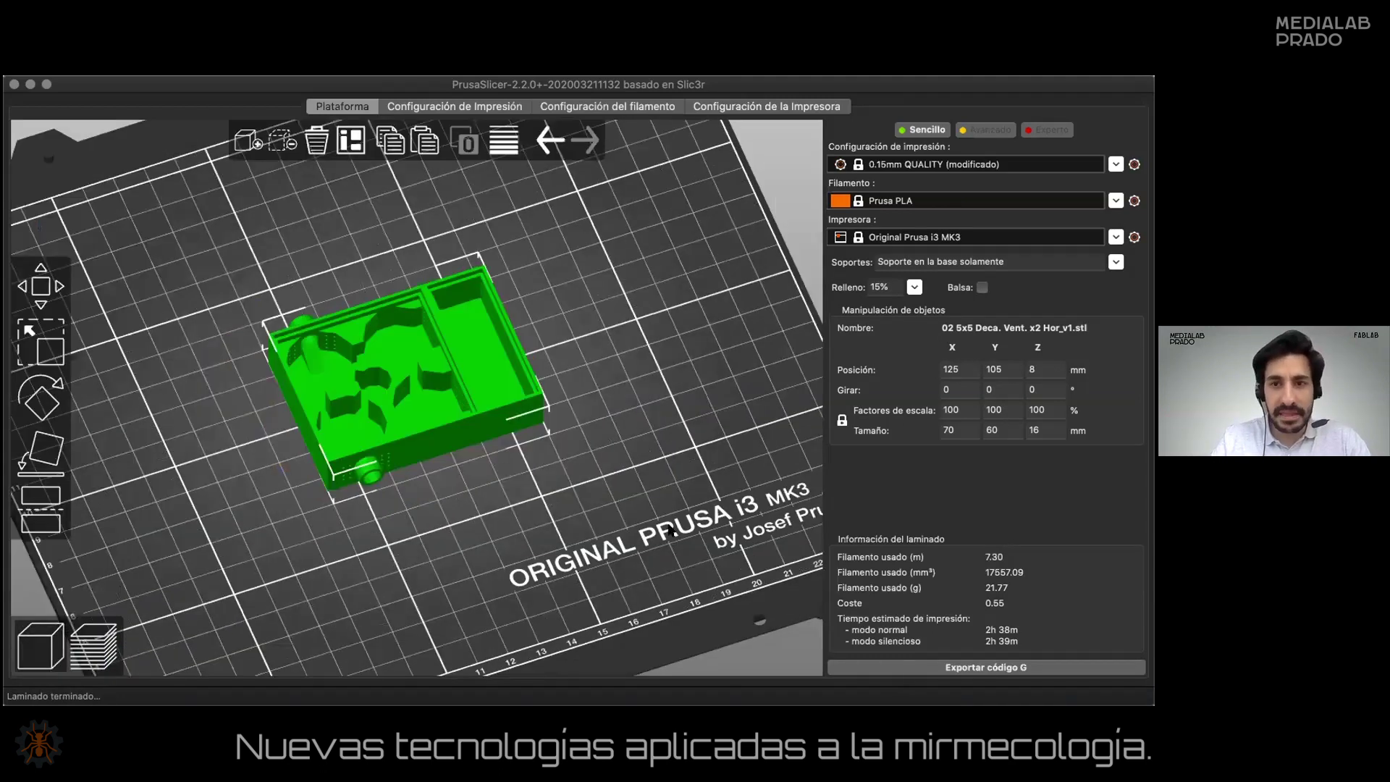
{"action": "left_click", "coordinate": [967, 431]}
{"action": "key", "text": "BackSpace"}
{"action": "type", "text": "0"}
{"action": "key", "text": "Return"}
{"action": "left_click_drag", "start_coordinate": [539, 355], "coordinate": [536, 354]}
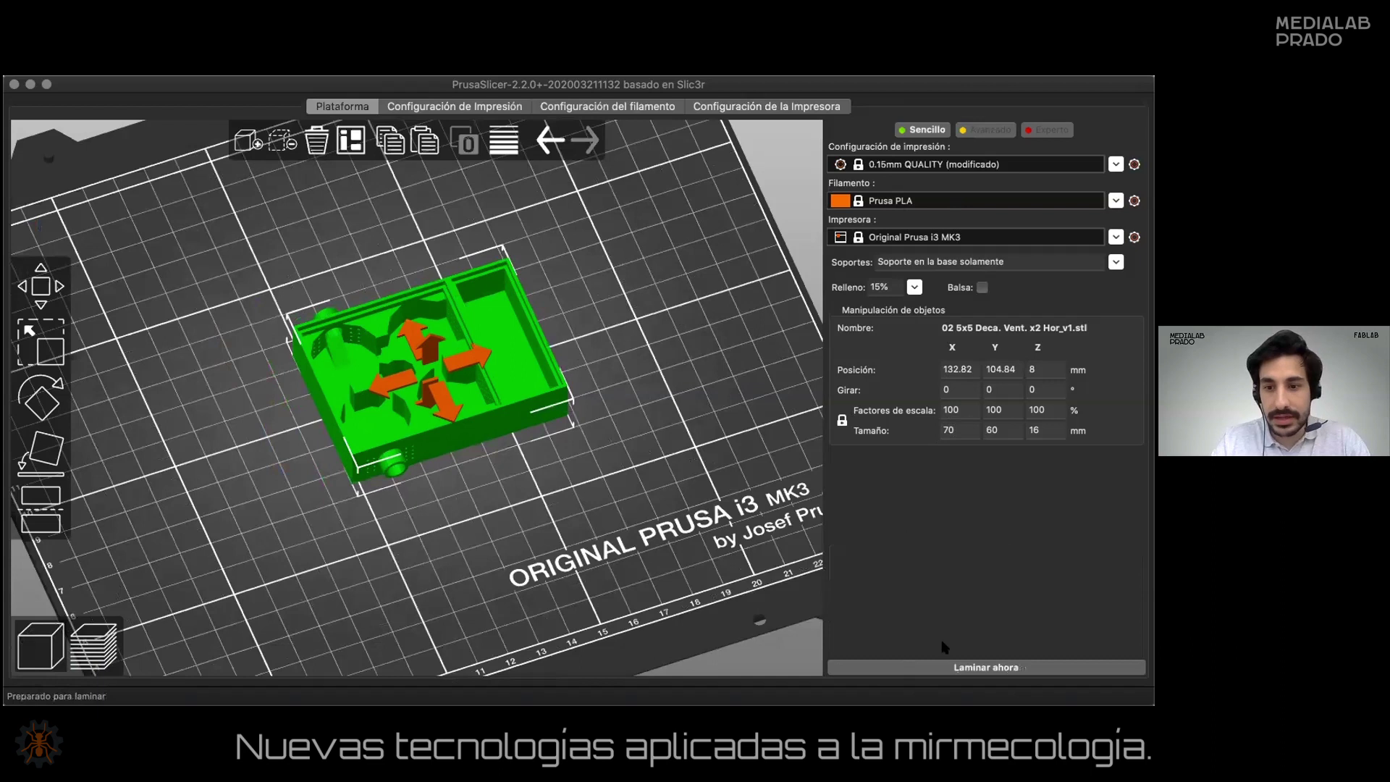
Slice the repositioned nest box and inspect its layers and supports from several angles.
{"action": "left_click", "coordinate": [927, 666]}
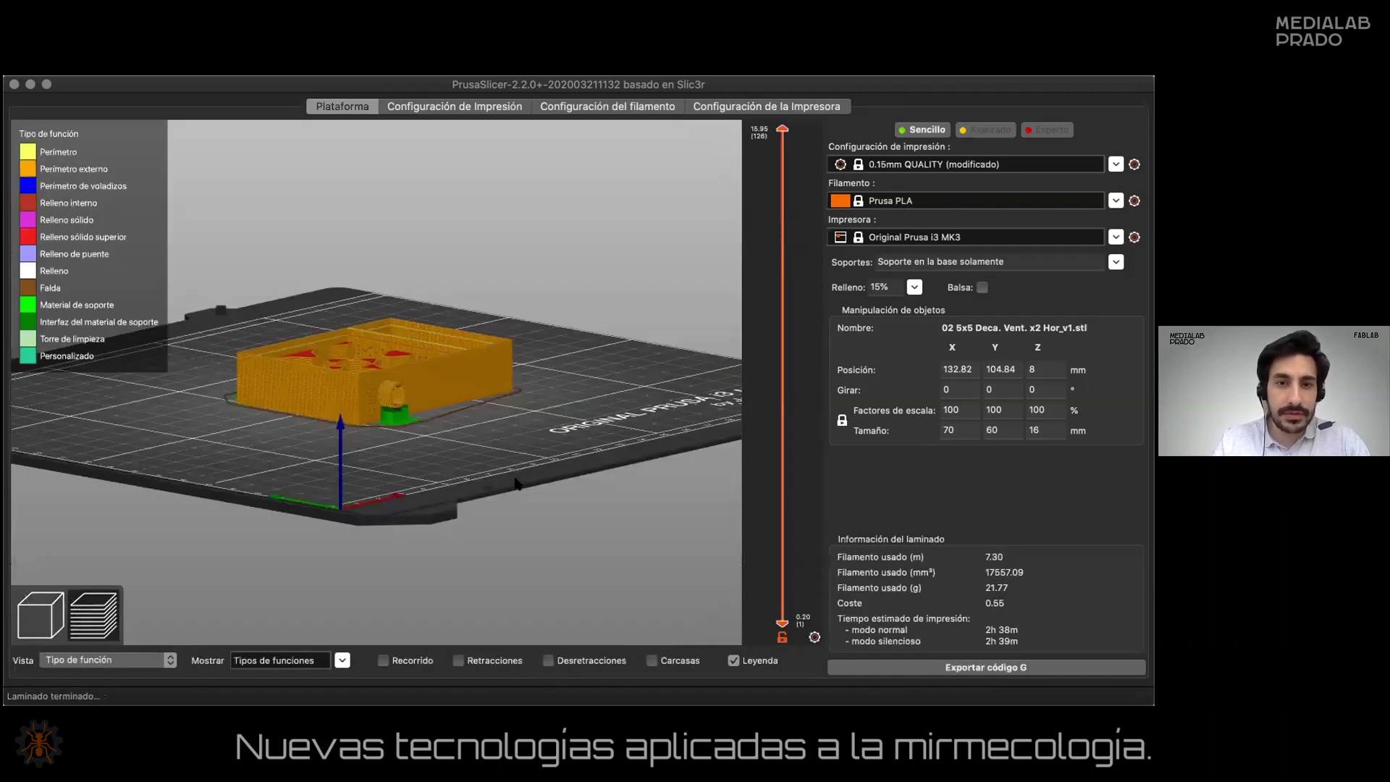
{"action": "key", "text": "0"}
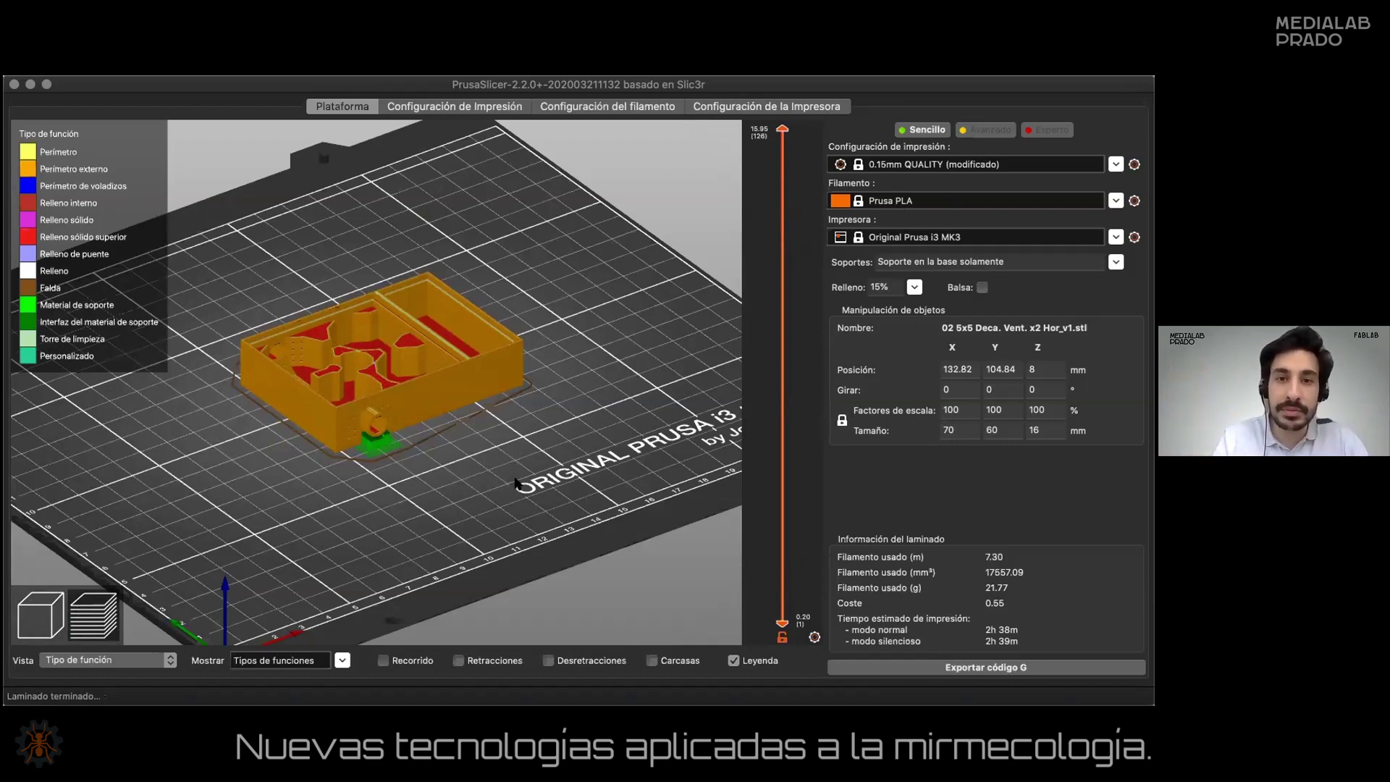
{"action": "left_click_drag", "start_coordinate": [622, 394], "coordinate": [759, 512]}
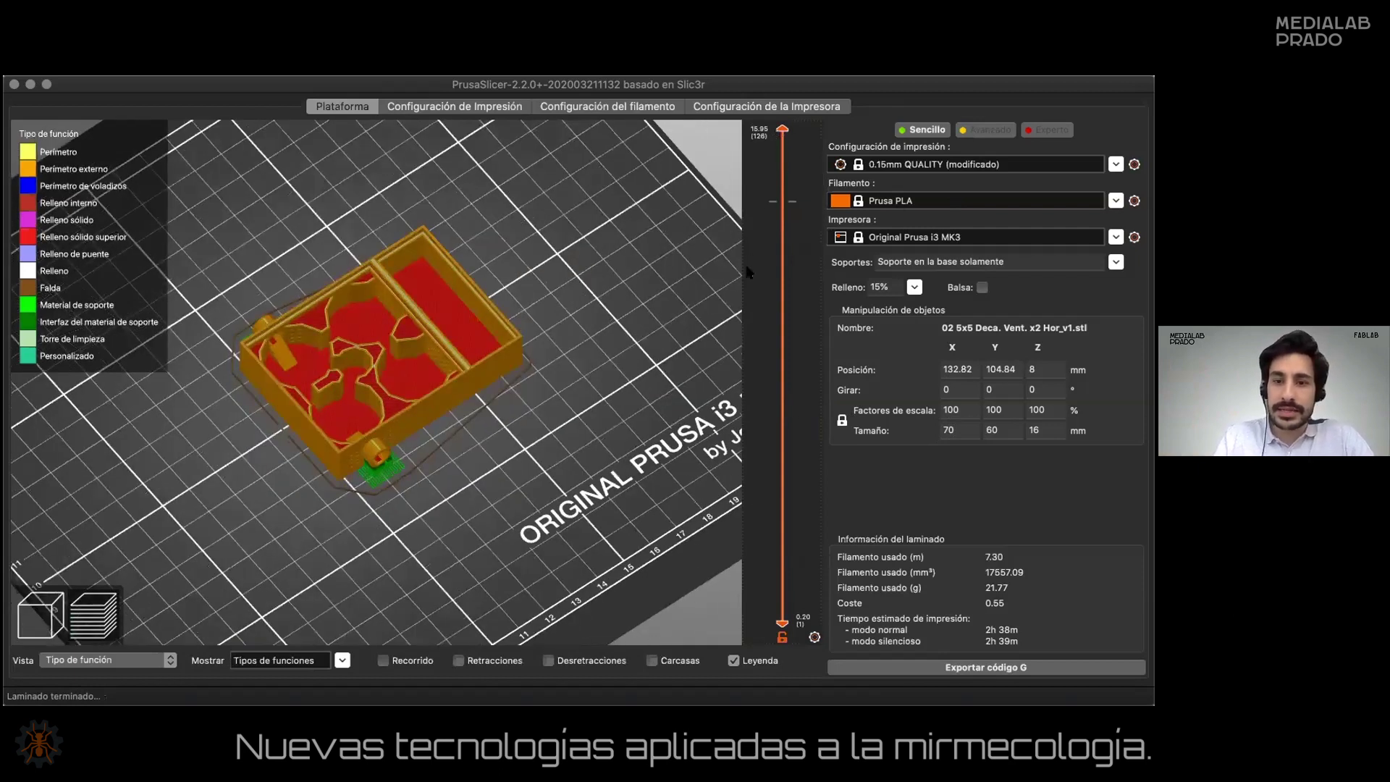
Lower the layer preview to 2.15 mm, where the chamber walls start, and add a colour change at that layer.
{"action": "left_click", "coordinate": [782, 134]}
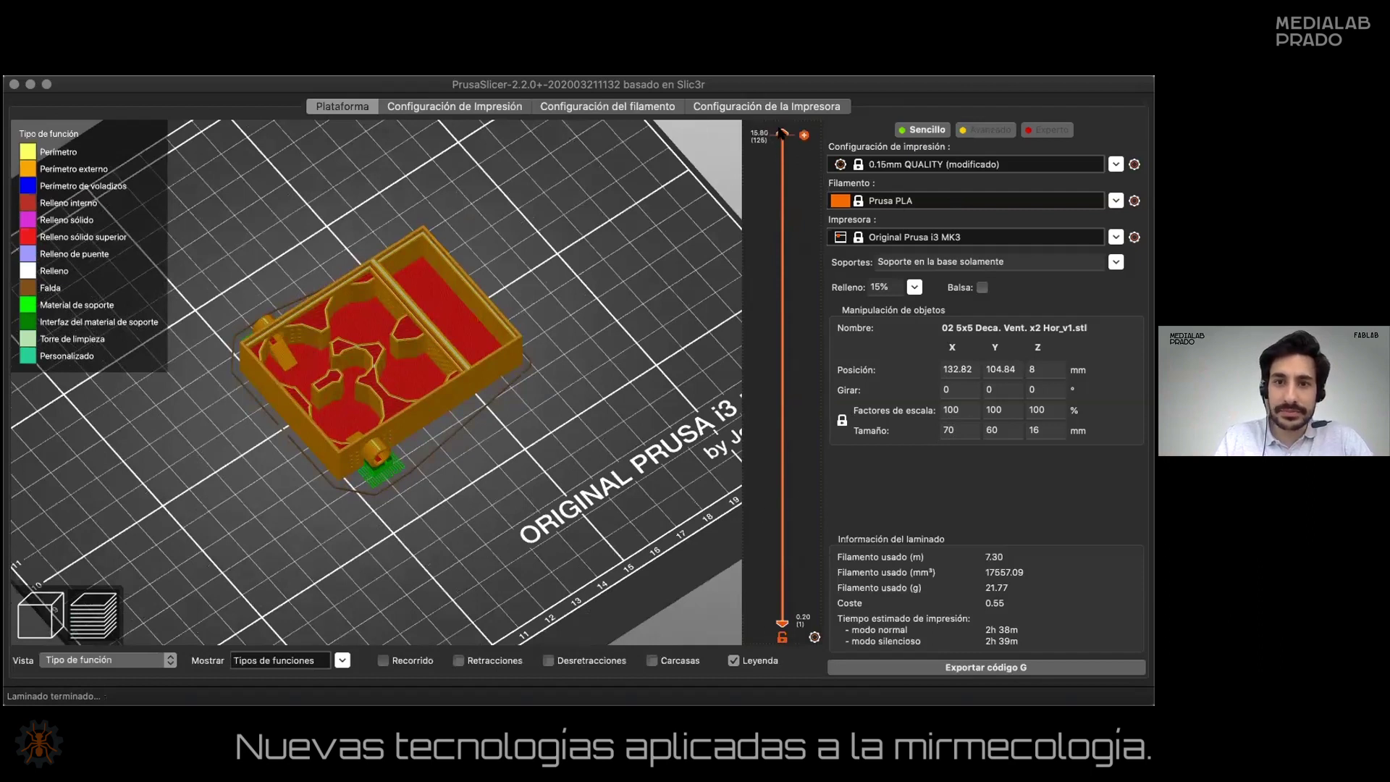
{"action": "left_click_drag", "start_coordinate": [781, 136], "coordinate": [765, 541]}
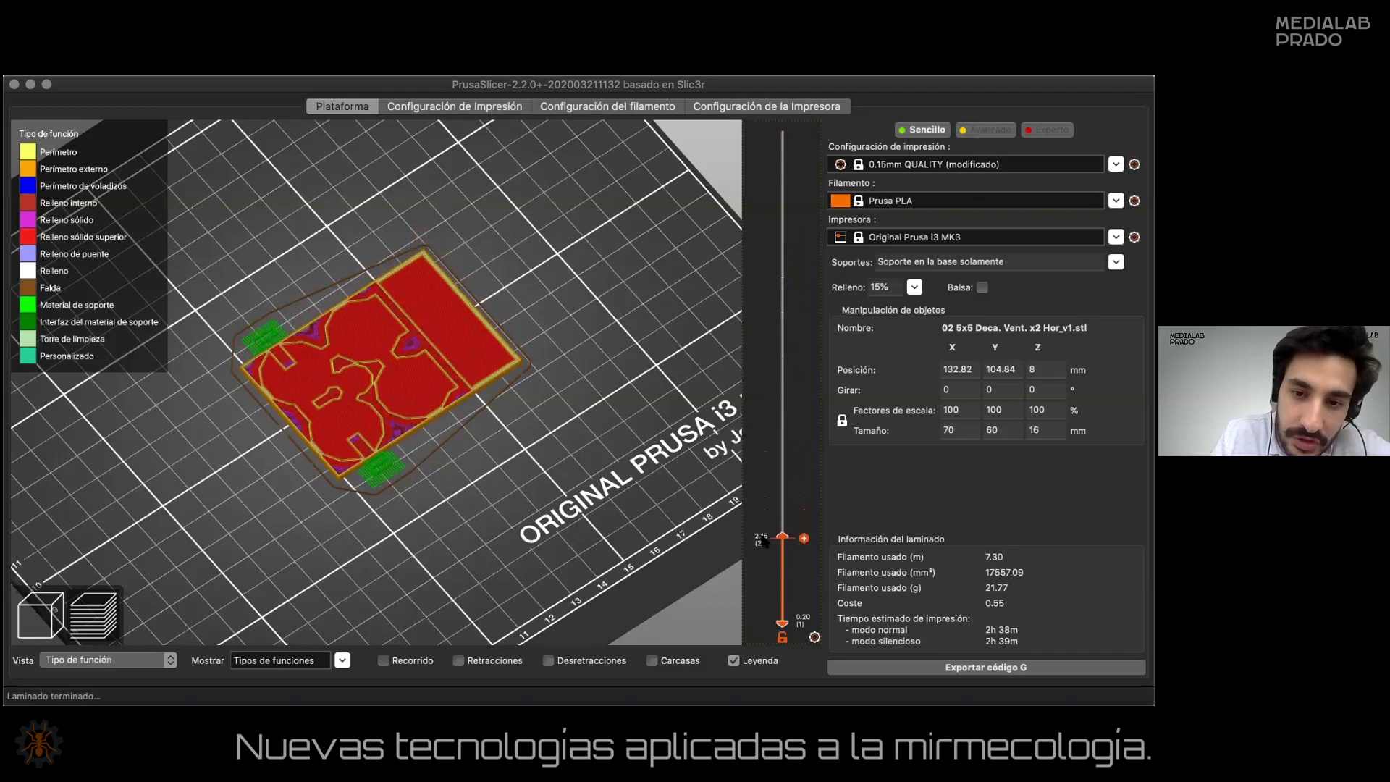
{"action": "left_click_drag", "start_coordinate": [765, 540], "coordinate": [768, 540]}
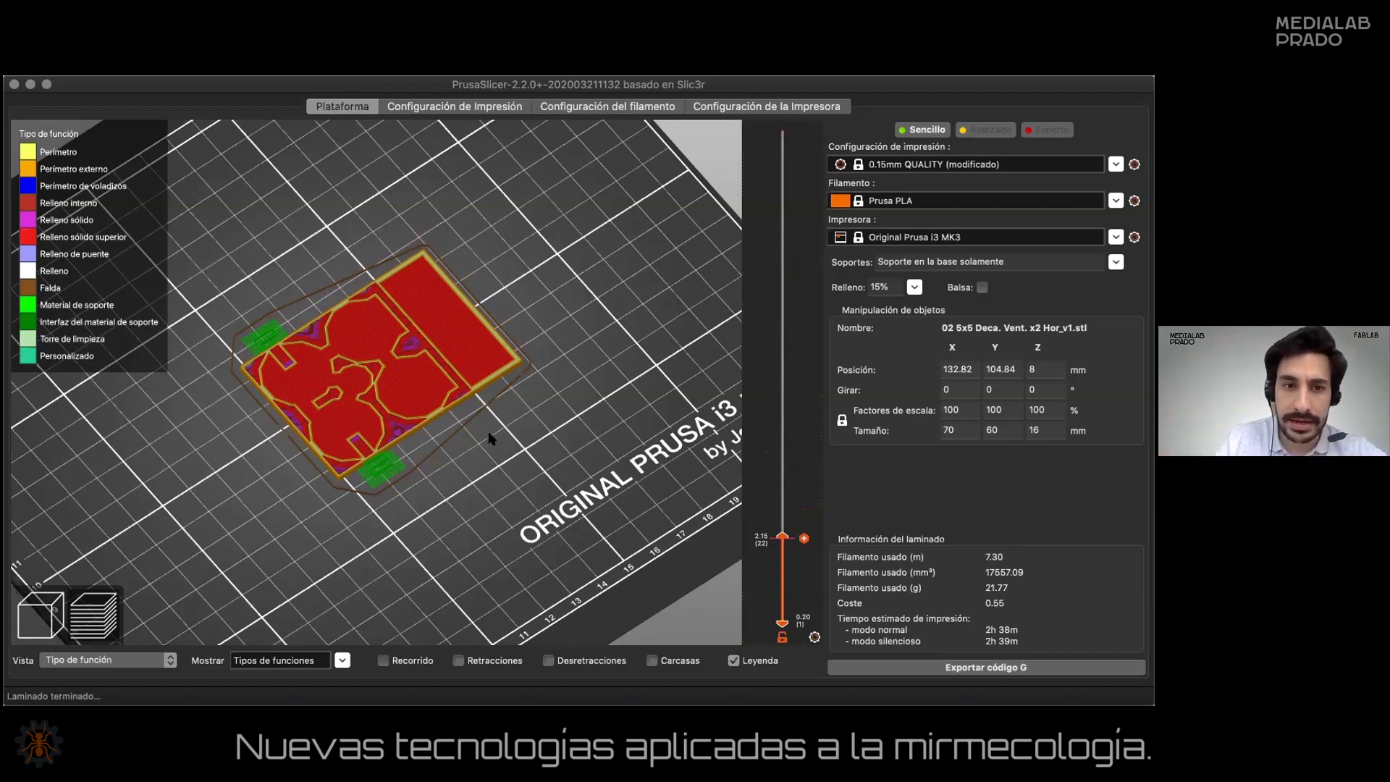
{"action": "key", "text": "0"}
{"action": "key", "text": "1"}
{"action": "key", "text": "0"}
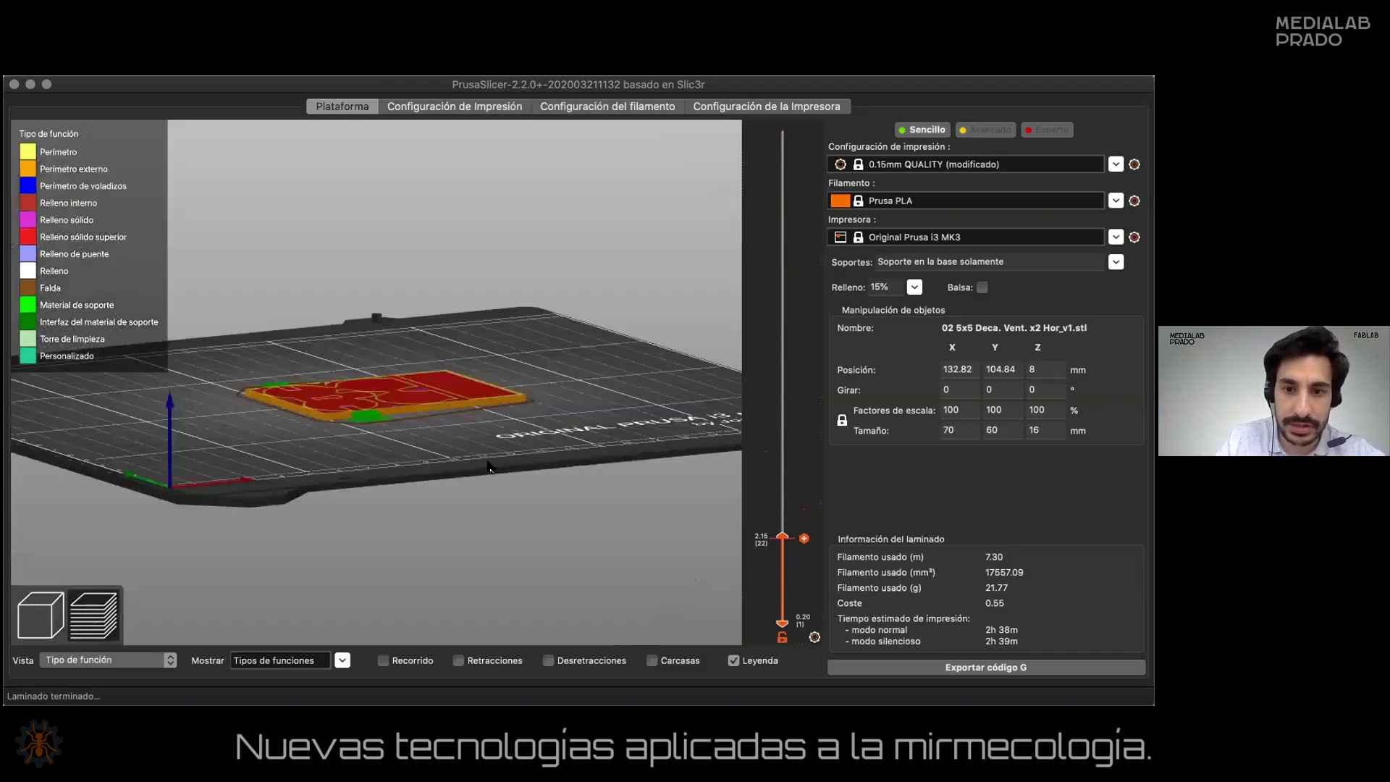
{"action": "scroll", "coordinate": [493, 478], "scroll_direction": "up", "scroll_amount": 2}
{"action": "scroll", "coordinate": [724, 557], "scroll_direction": "down", "scroll_amount": 1}
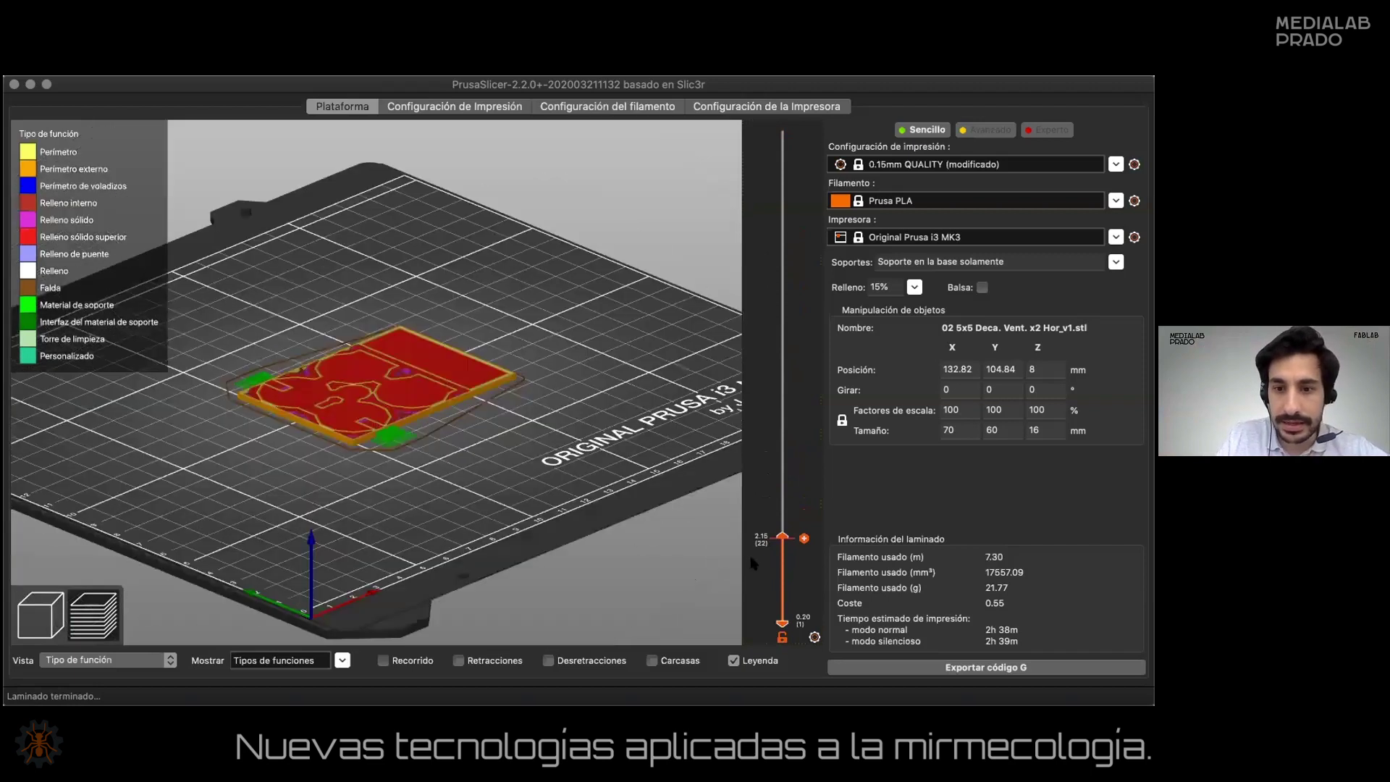
{"action": "scroll", "coordinate": [757, 561], "scroll_direction": "up", "scroll_amount": 2}
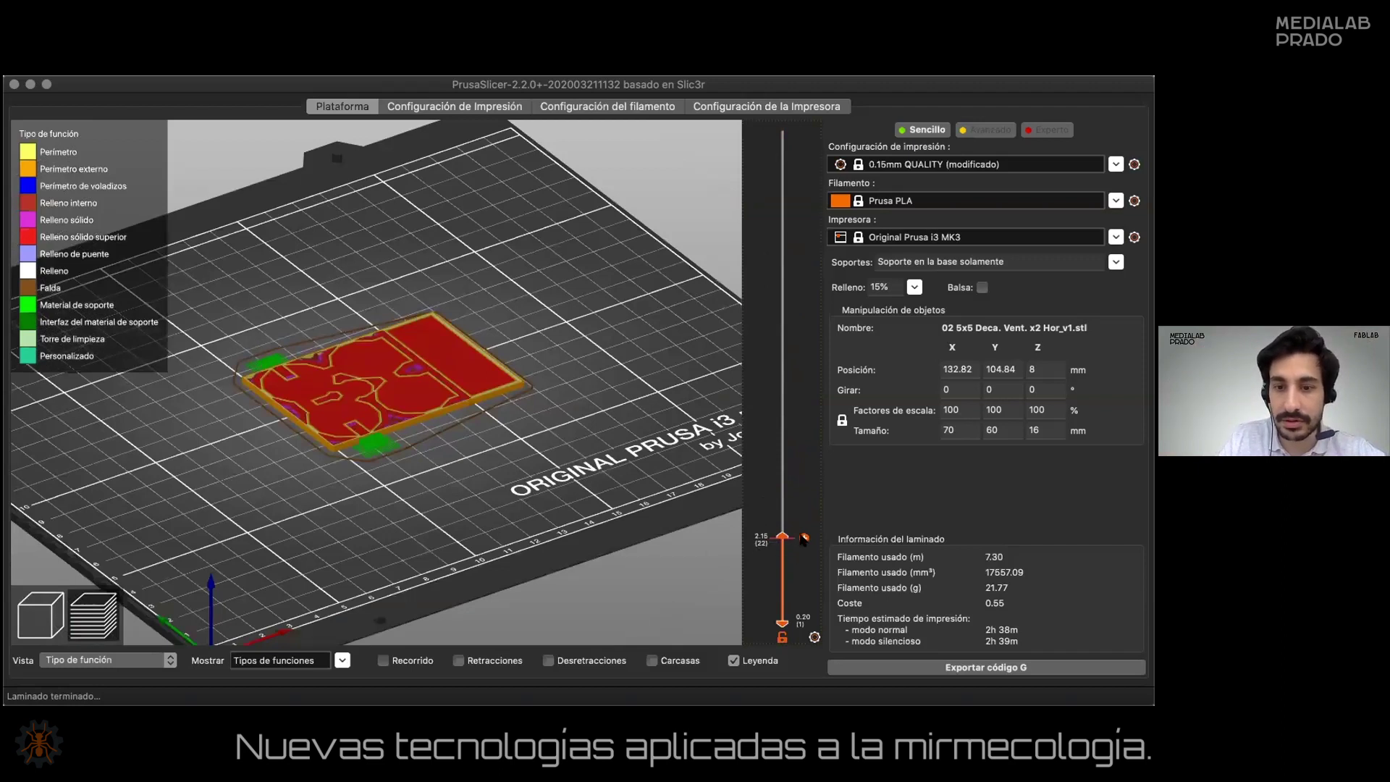
{"action": "left_click", "coordinate": [803, 537]}
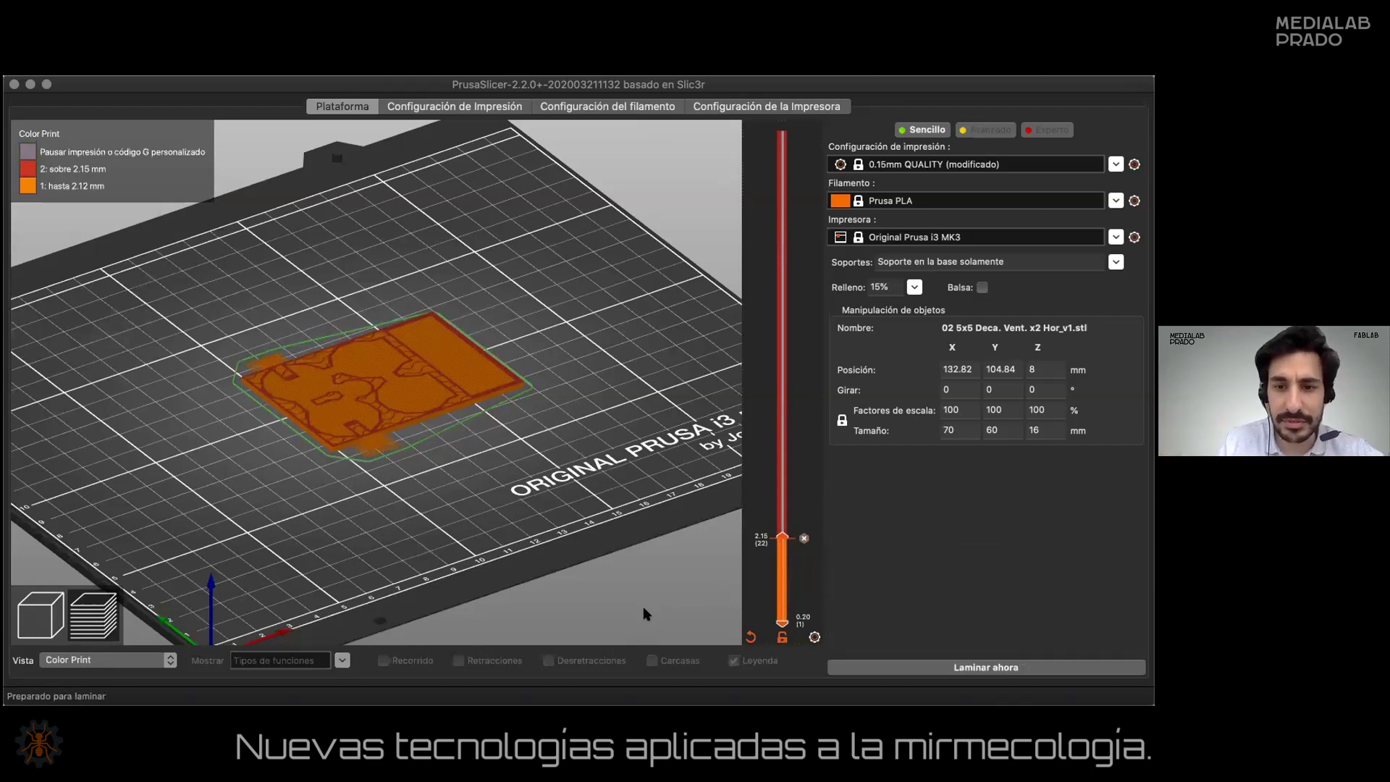
Show the full height of the nest box in the preview and add a second colour change at 11.30 mm.
{"action": "mouse_move", "coordinate": [782, 535]}
{"action": "left_mouse_down"}
{"action": "mouse_move", "coordinate": [771, 353]}
{"action": "mouse_move", "coordinate": [787, 110]}
{"action": "mouse_move", "coordinate": [778, 561]}
{"action": "mouse_move", "coordinate": [780, 463]}
{"action": "mouse_move", "coordinate": [782, 538]}
{"action": "left_mouse_up"}
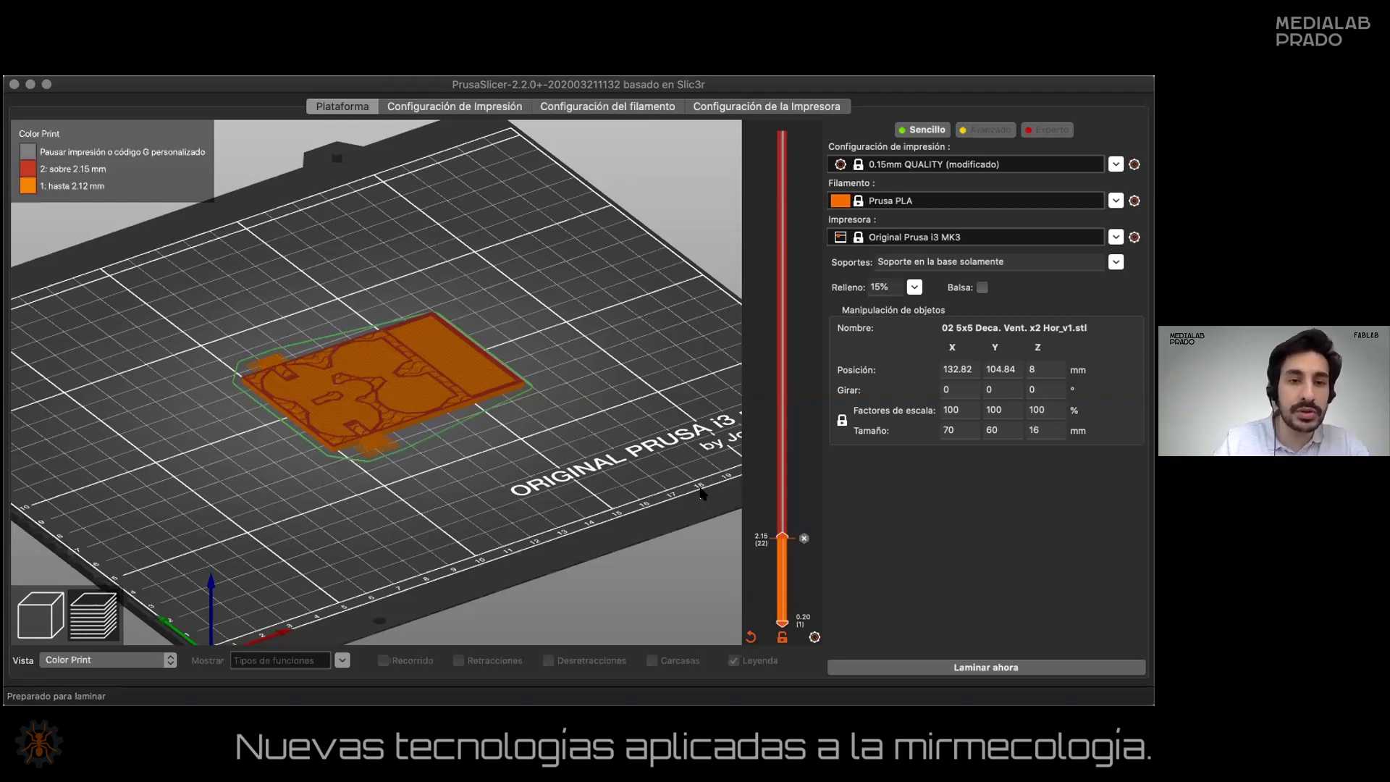
{"action": "left_click_drag", "start_coordinate": [782, 536], "coordinate": [782, 130]}
{"action": "left_click", "coordinate": [804, 251]}
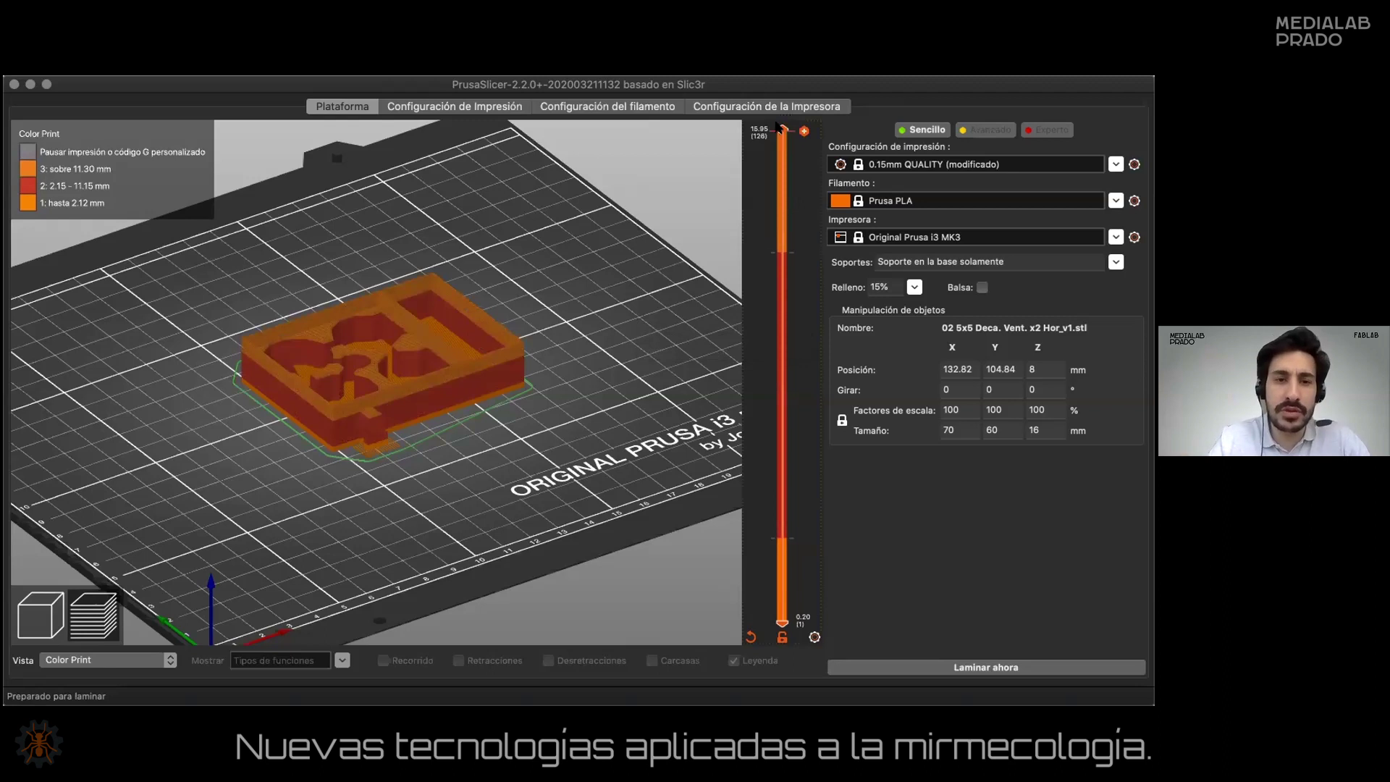
Remove the colour changes at the 11.30 mm and 2.15 mm layers.
{"action": "left_click_drag", "start_coordinate": [778, 128], "coordinate": [776, 253]}
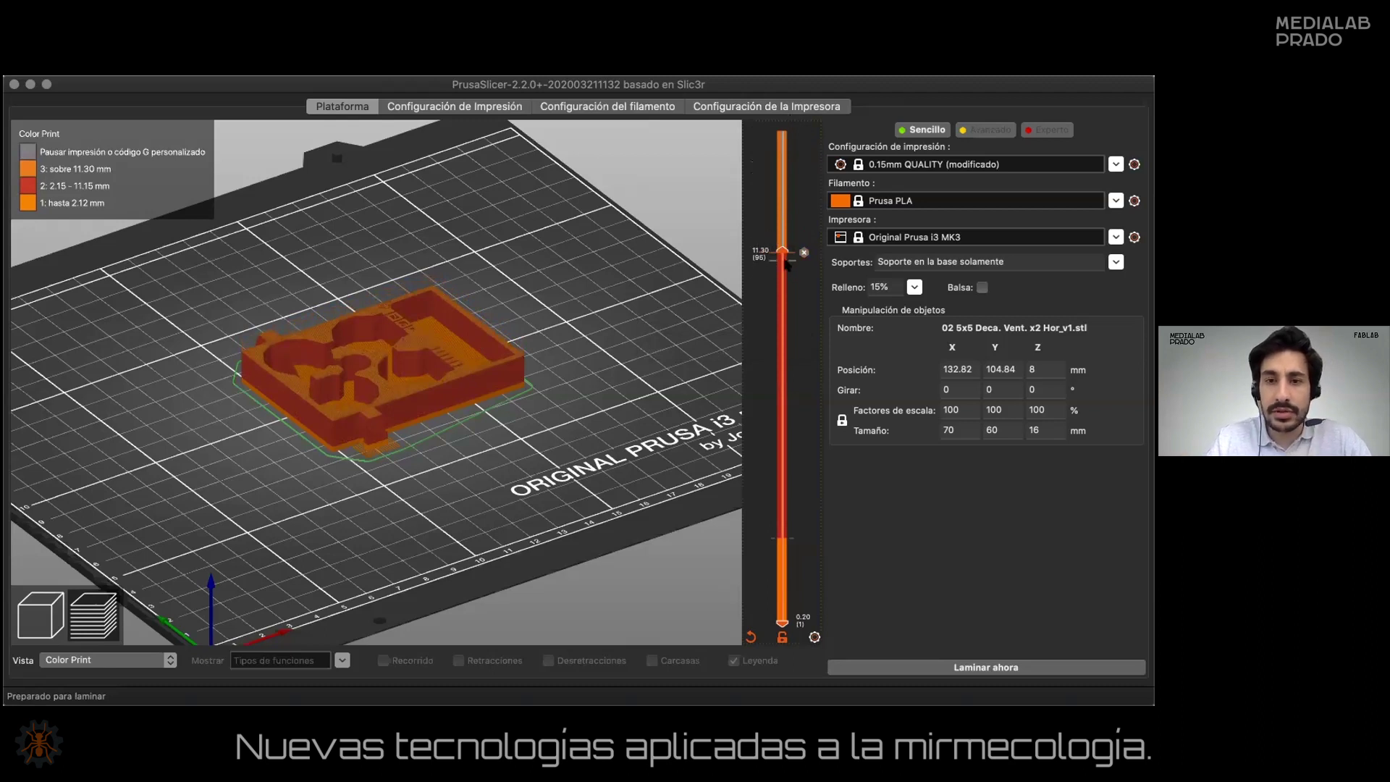
{"action": "scroll", "coordinate": [804, 259], "scroll_direction": "down", "scroll_amount": 1}
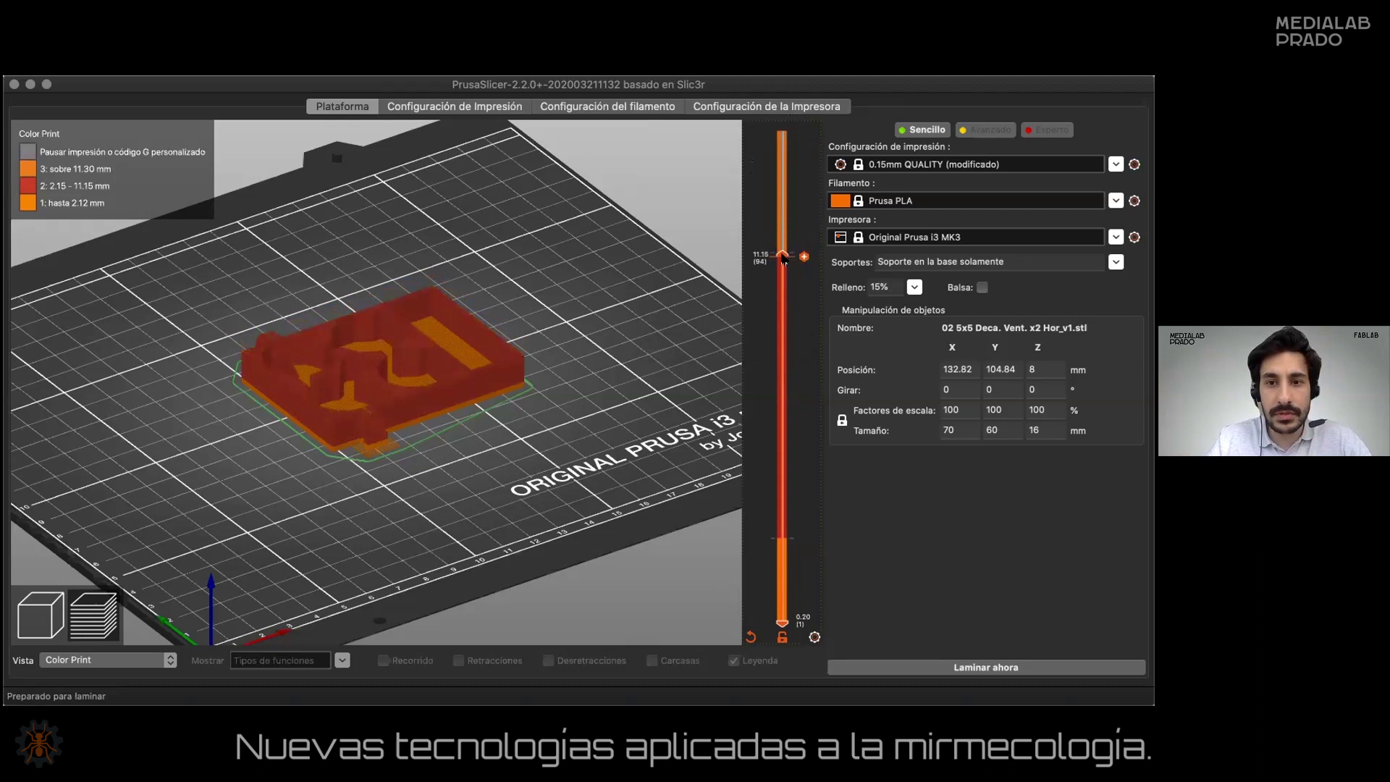
{"action": "scroll", "coordinate": [804, 257], "scroll_direction": "up", "scroll_amount": 1}
{"action": "left_click", "coordinate": [804, 252]}
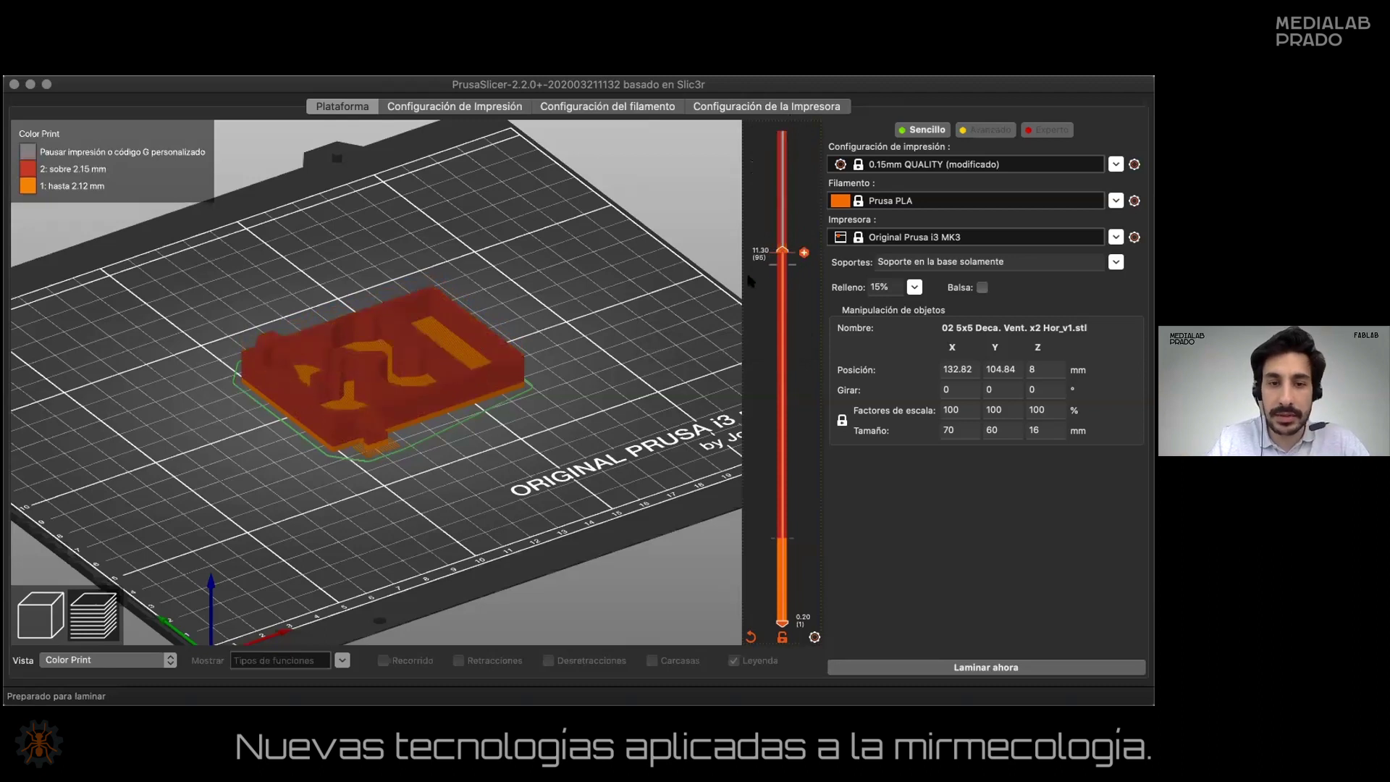
{"action": "left_click_drag", "start_coordinate": [782, 250], "coordinate": [781, 536]}
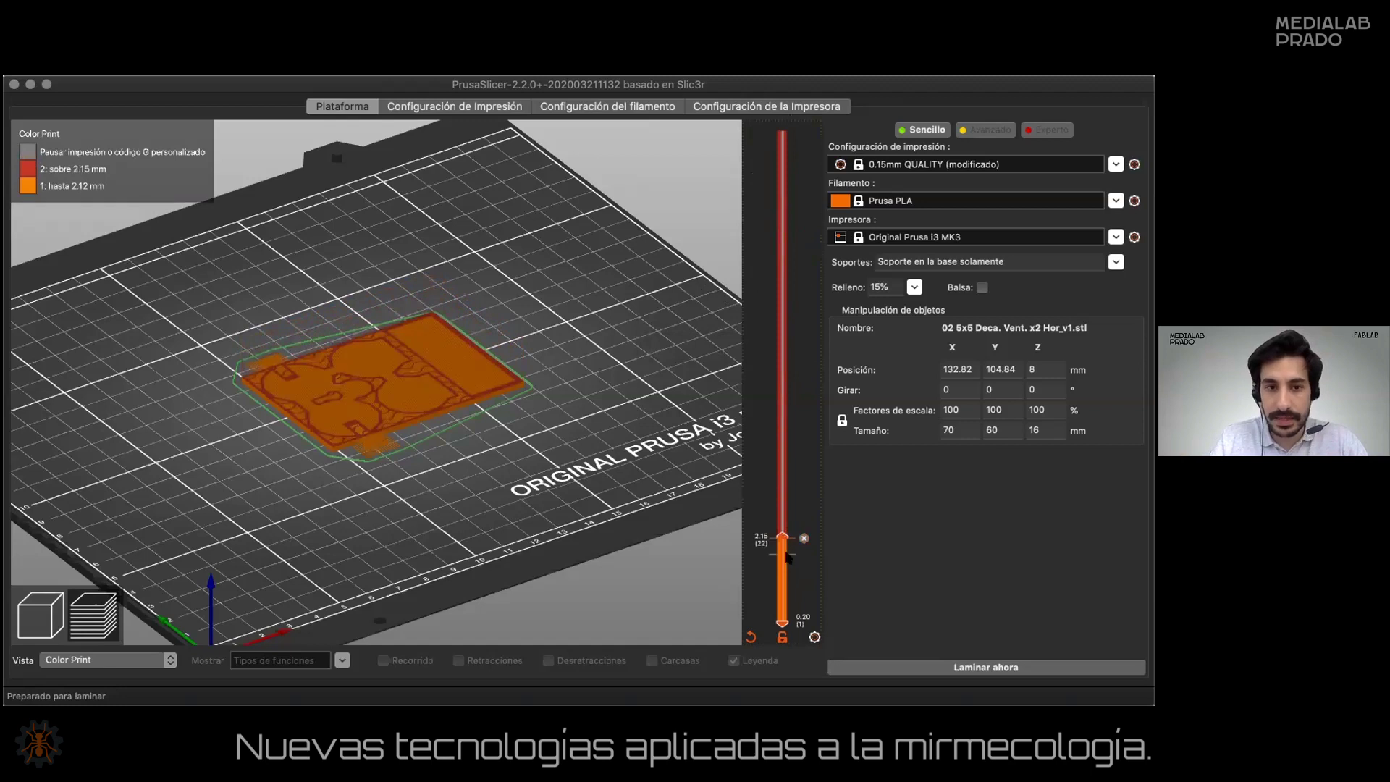
{"action": "left_click", "coordinate": [803, 537]}
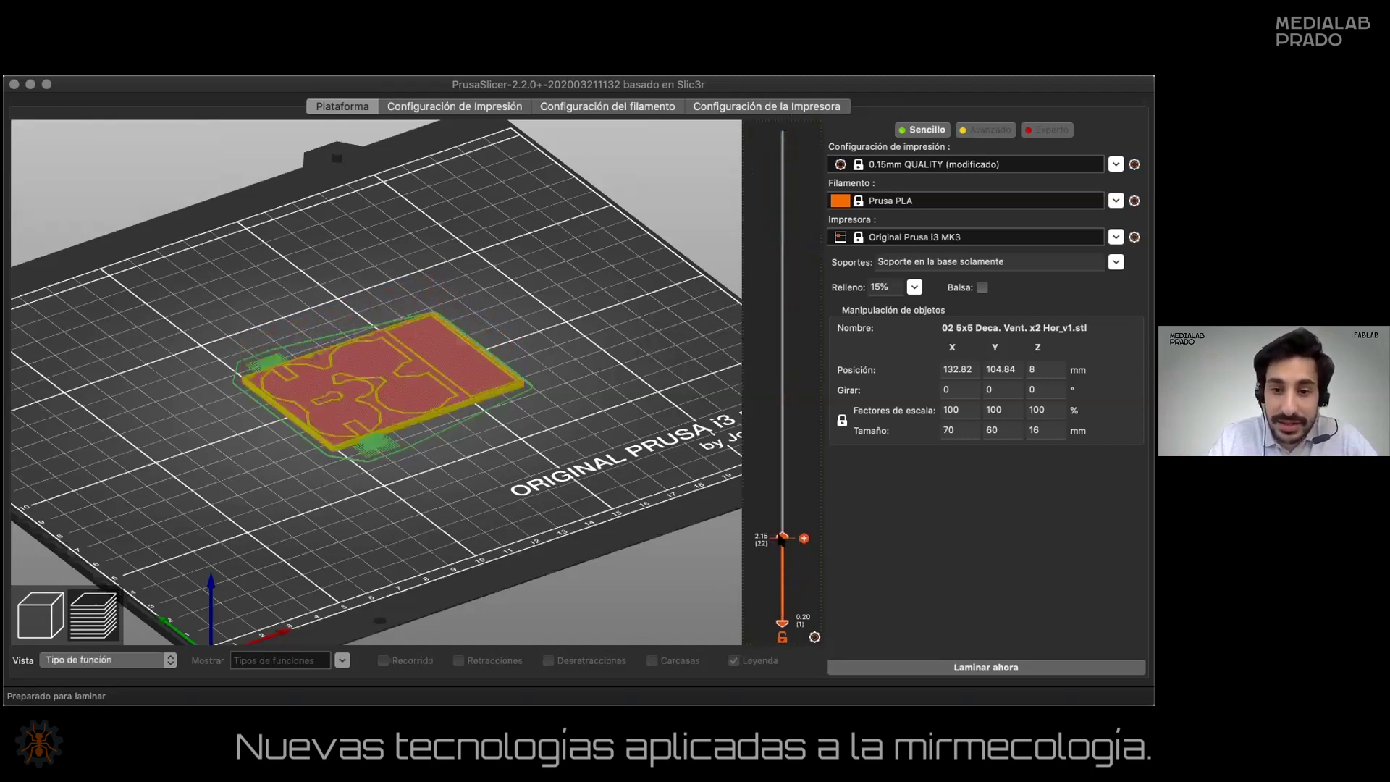
Add a colour change at the 2.12 mm layer and check the base and wall layers around it.
{"action": "left_click_drag", "start_coordinate": [782, 538], "coordinate": [781, 544]}
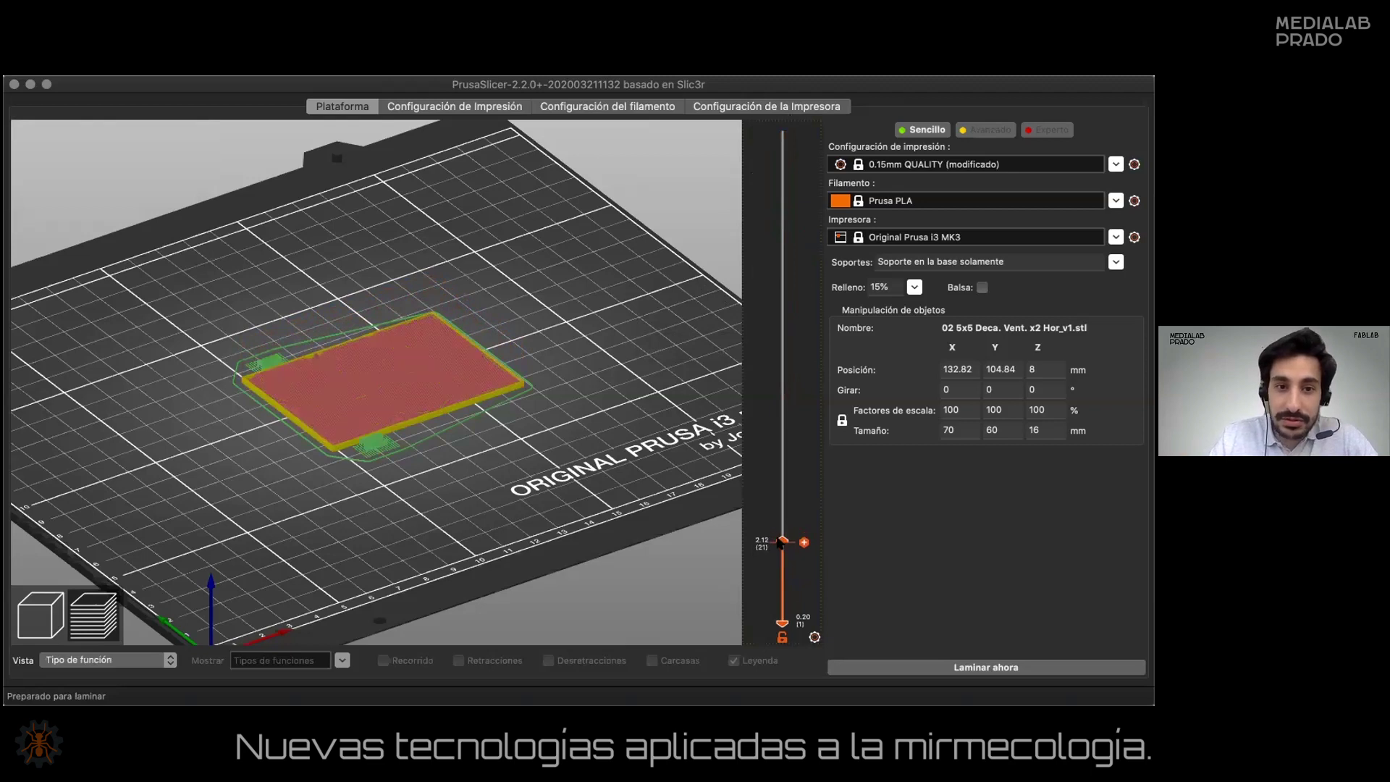
{"action": "left_click", "coordinate": [803, 542]}
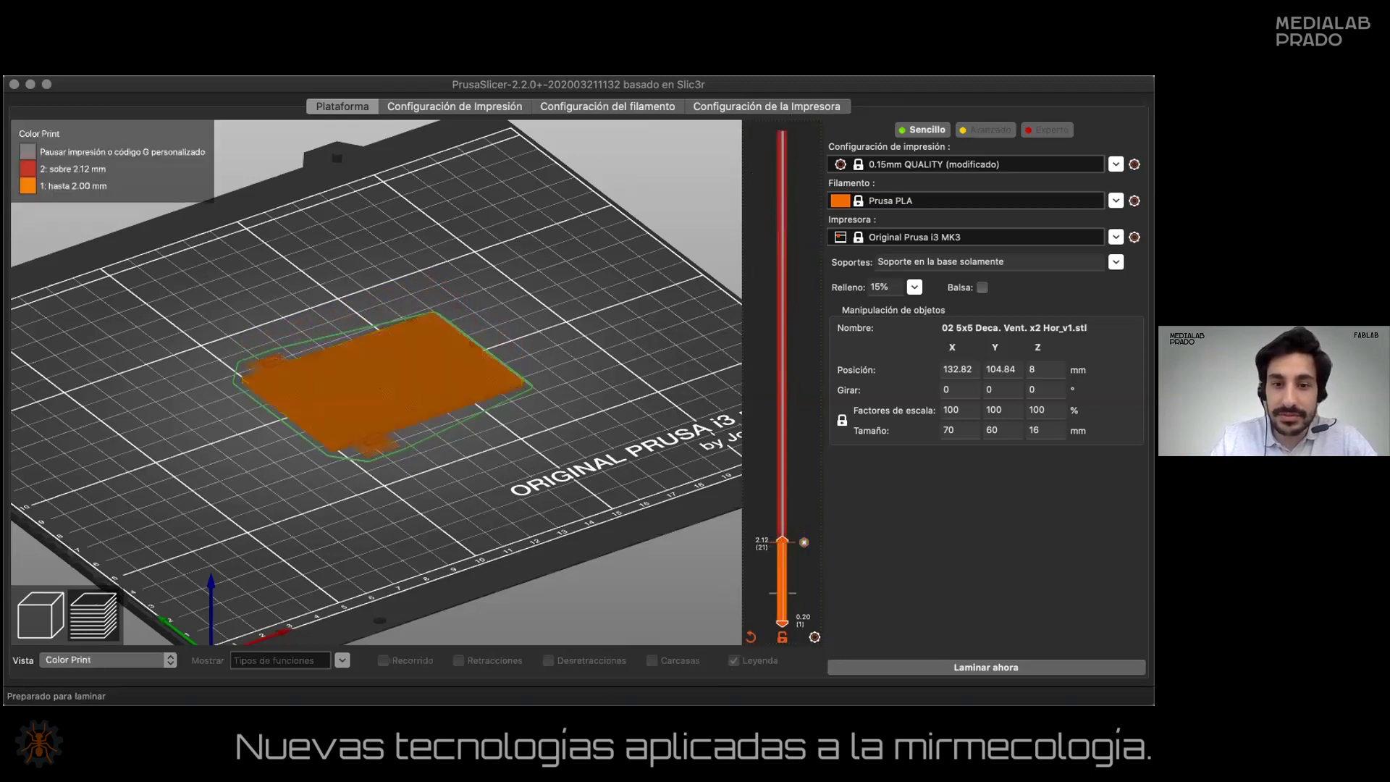
{"action": "mouse_move", "coordinate": [785, 542]}
{"action": "left_mouse_down"}
{"action": "mouse_move", "coordinate": [783, 289]}
{"action": "mouse_move", "coordinate": [775, 552]}
{"action": "mouse_move", "coordinate": [778, 527]}
{"action": "mouse_move", "coordinate": [791, 545]}
{"action": "mouse_move", "coordinate": [780, 449]}
{"action": "mouse_move", "coordinate": [777, 545]}
{"action": "left_mouse_up"}
{"action": "left_click", "coordinate": [805, 543]}
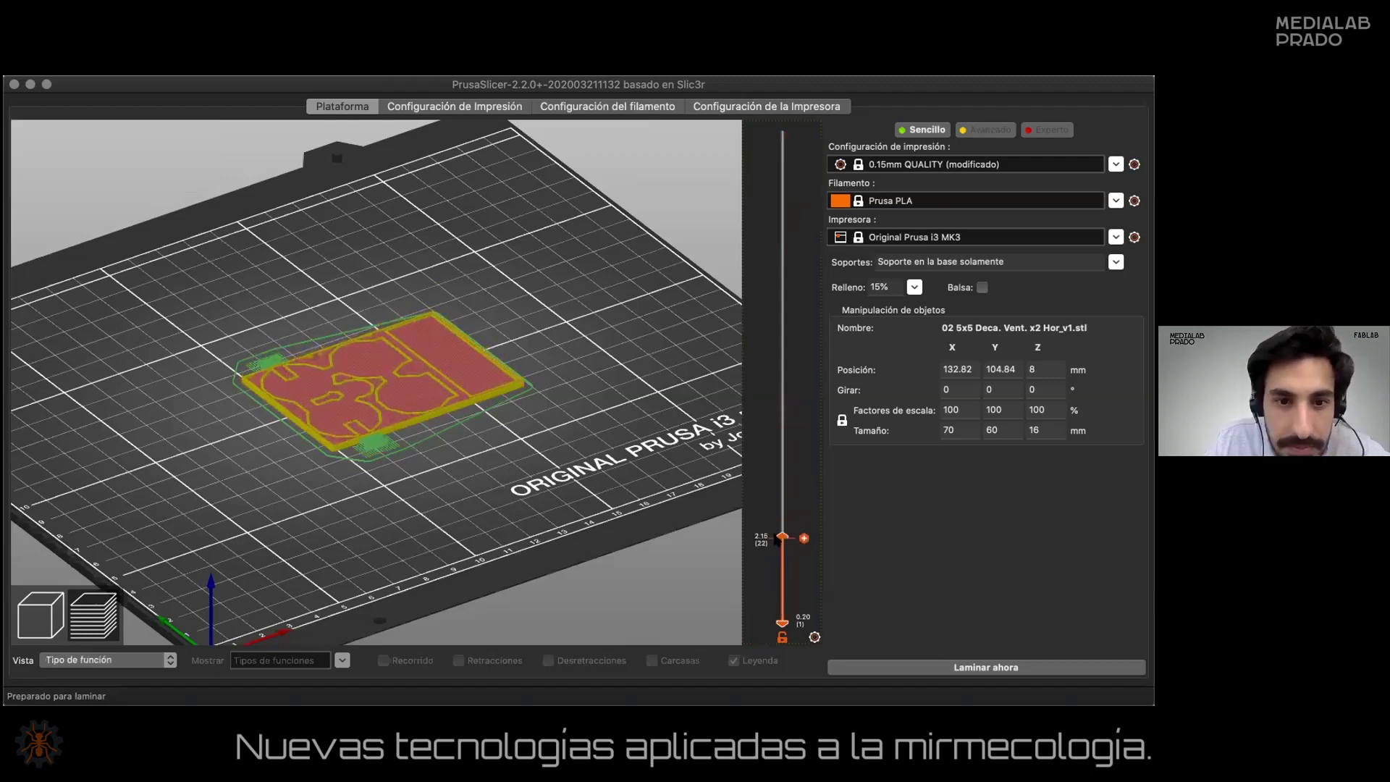
{"action": "left_click", "coordinate": [803, 542]}
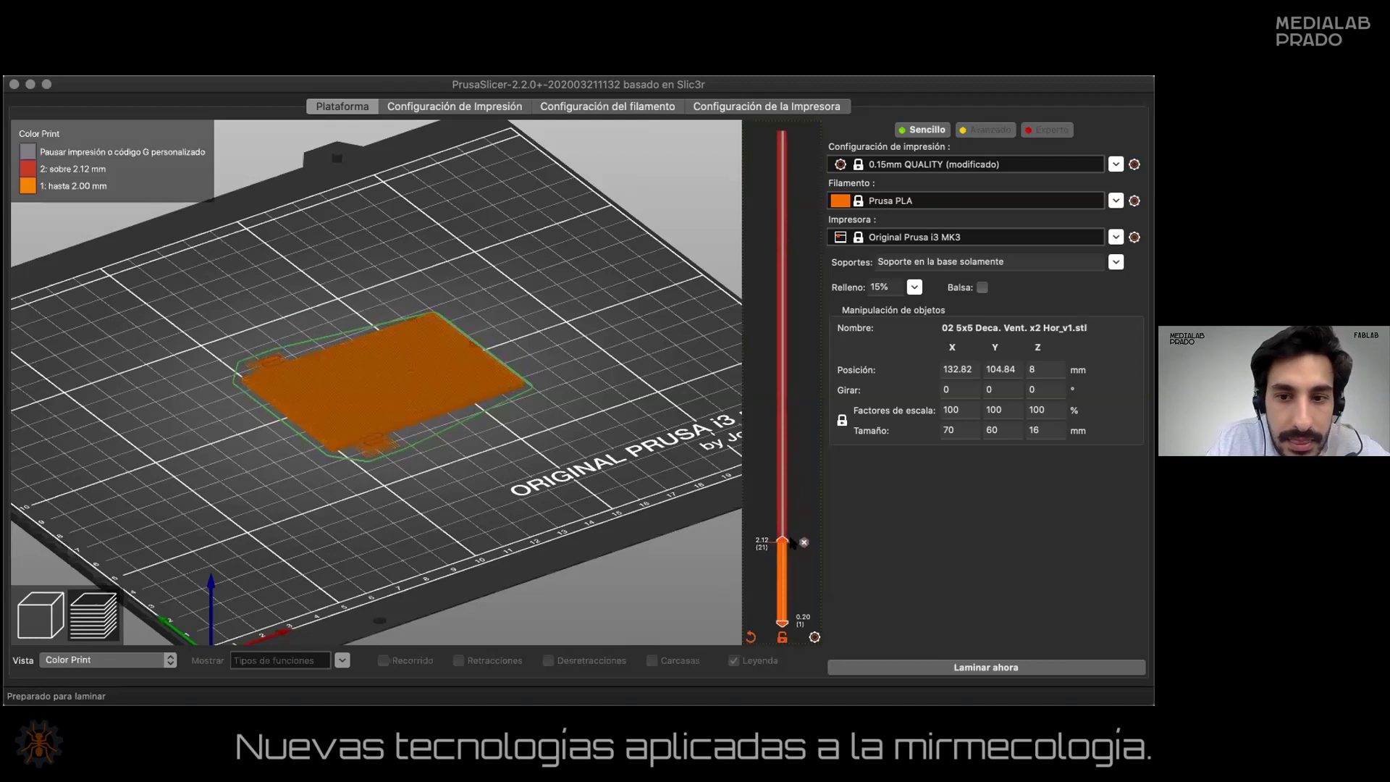
{"action": "left_click", "coordinate": [780, 517]}
{"action": "left_click", "coordinate": [789, 542]}
{"action": "scroll", "coordinate": [803, 544], "scroll_direction": "down", "scroll_amount": 1}
{"action": "scroll", "coordinate": [784, 541], "scroll_direction": "up", "scroll_amount": 2}
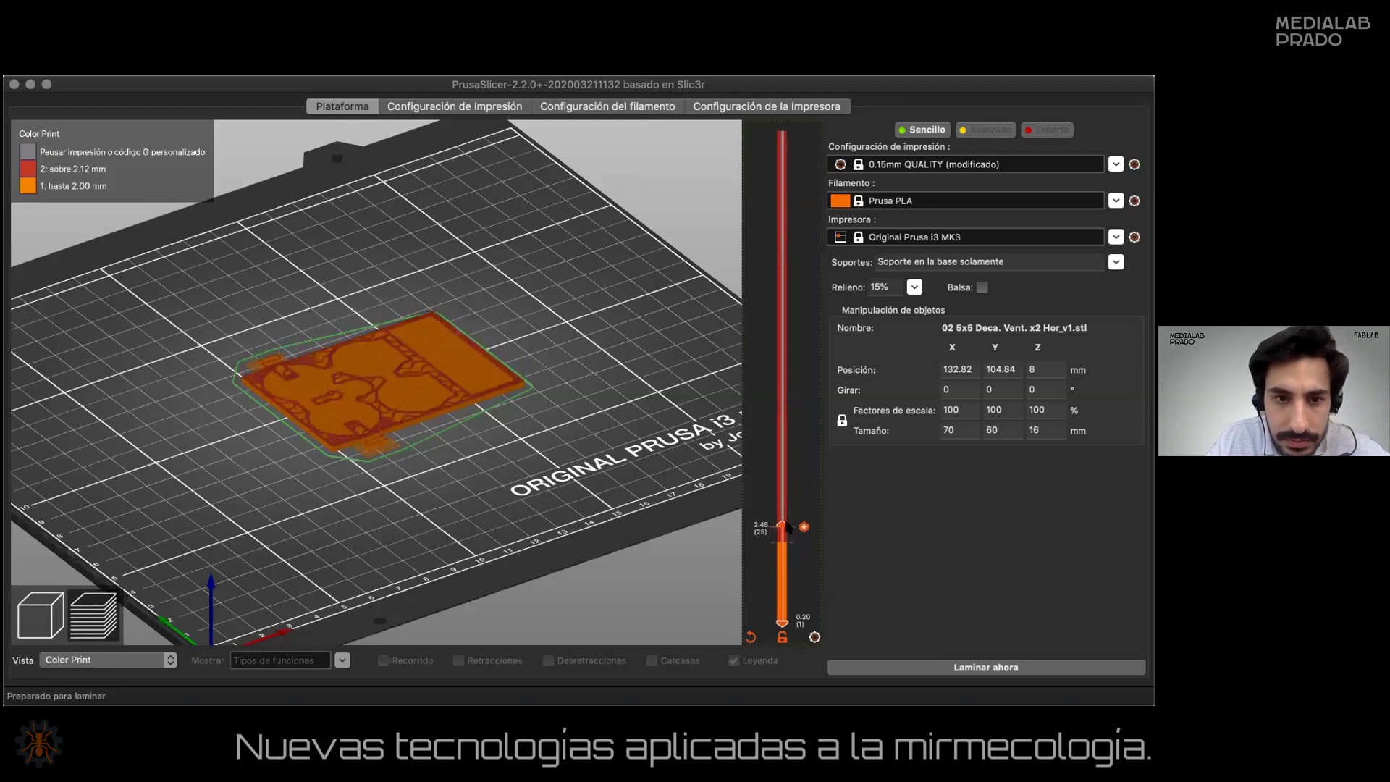
{"action": "scroll", "coordinate": [784, 539], "scroll_direction": "down", "scroll_amount": 1}
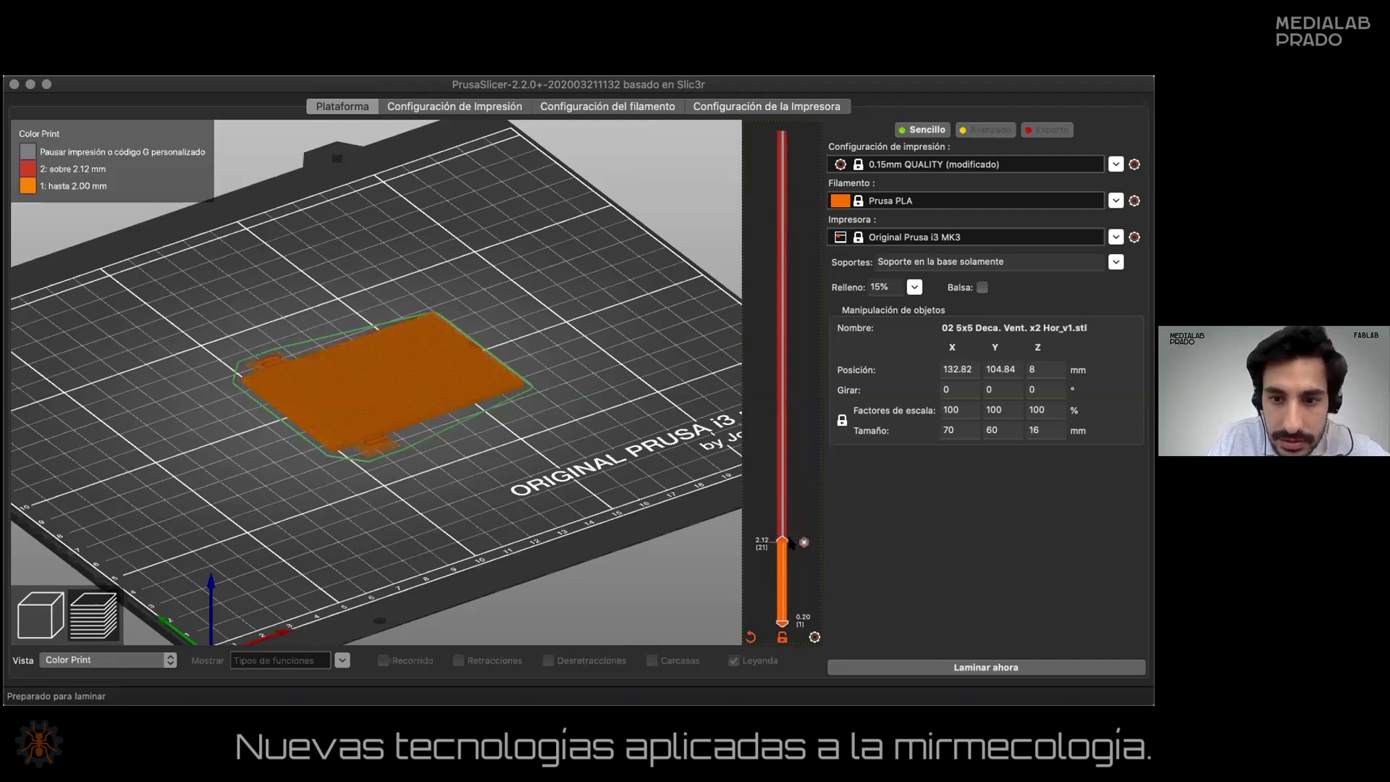
Replace the 2.12 mm colour change with one at 2.59 mm and inspect the layers up to 4.30 mm.
{"action": "left_click", "coordinate": [800, 543]}
{"action": "left_click_drag", "start_coordinate": [785, 542], "coordinate": [783, 522]}
{"action": "left_click", "coordinate": [802, 522]}
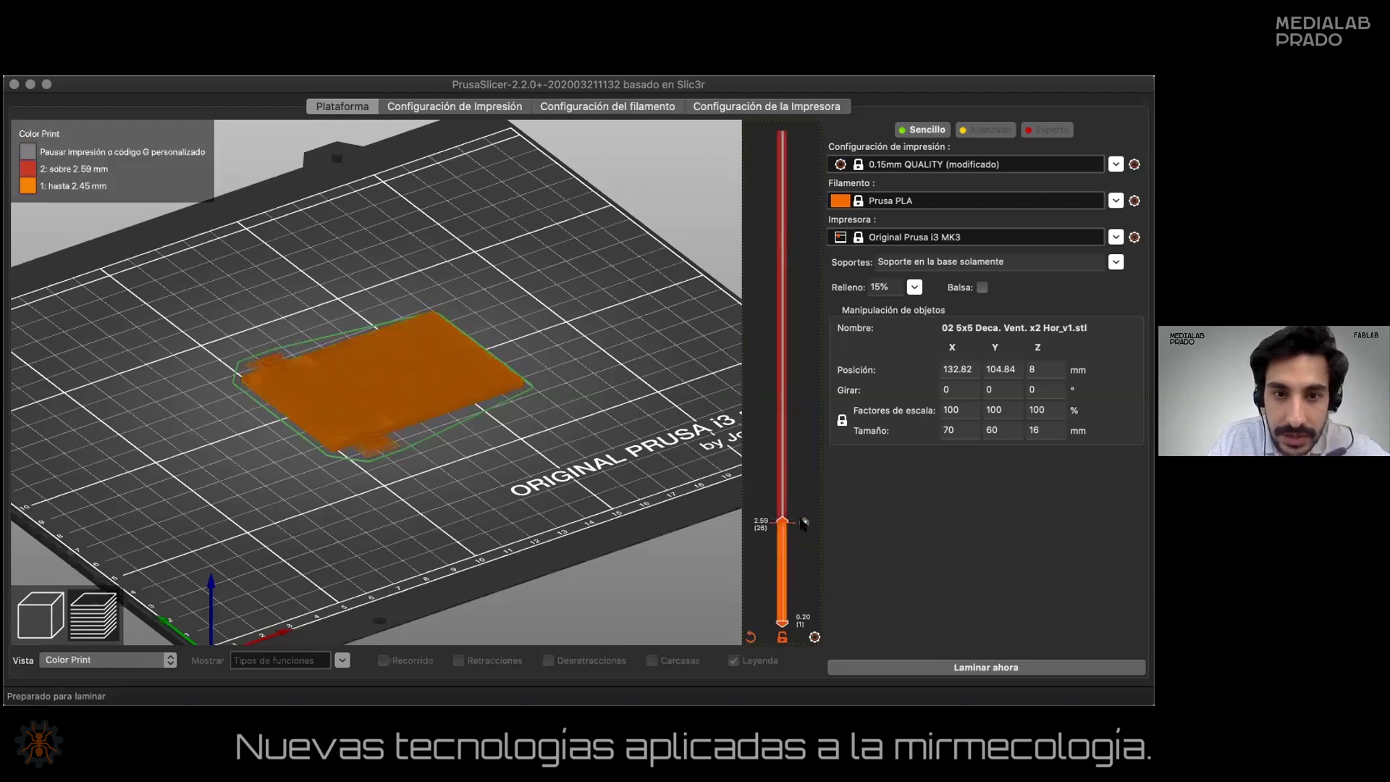
{"action": "left_click_drag", "start_coordinate": [782, 523], "coordinate": [783, 443]}
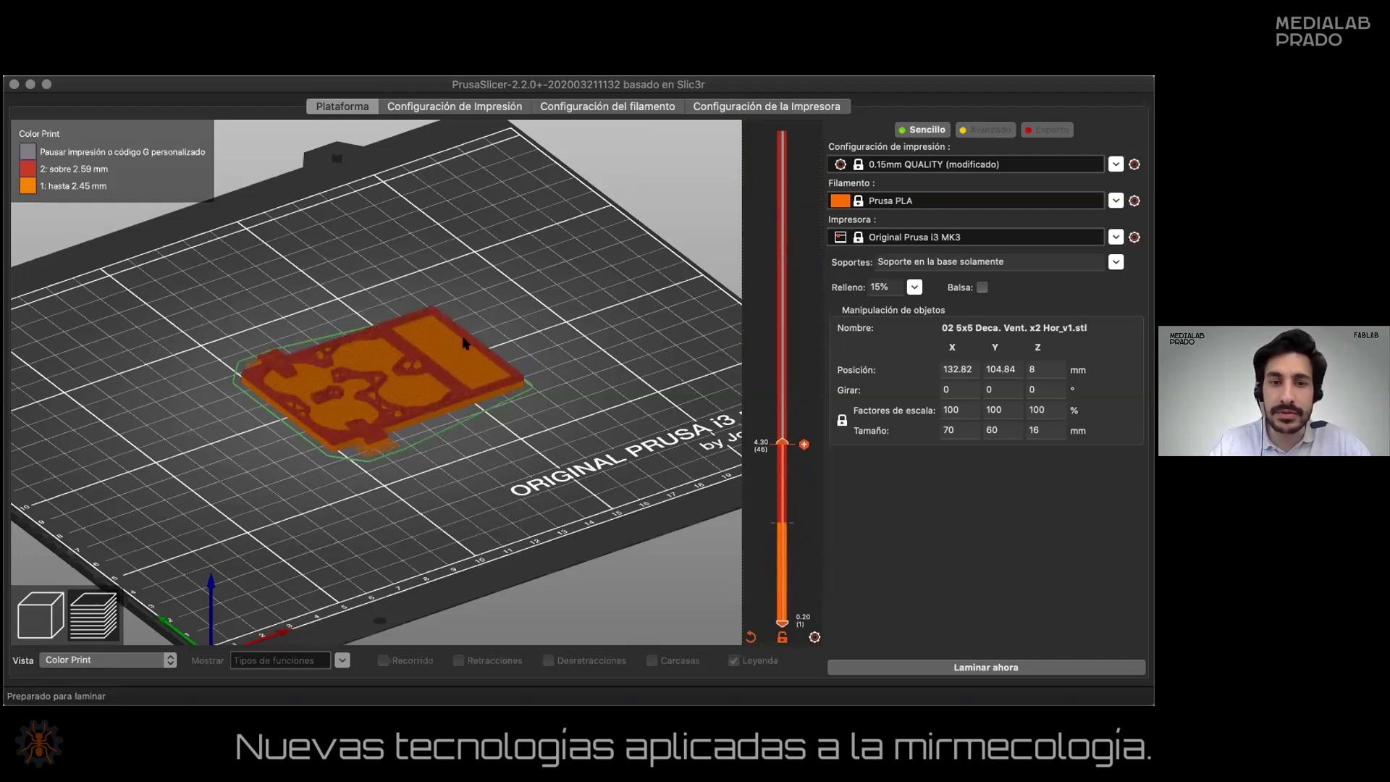
{"action": "scroll", "coordinate": [651, 390], "scroll_direction": "up", "scroll_amount": 4}
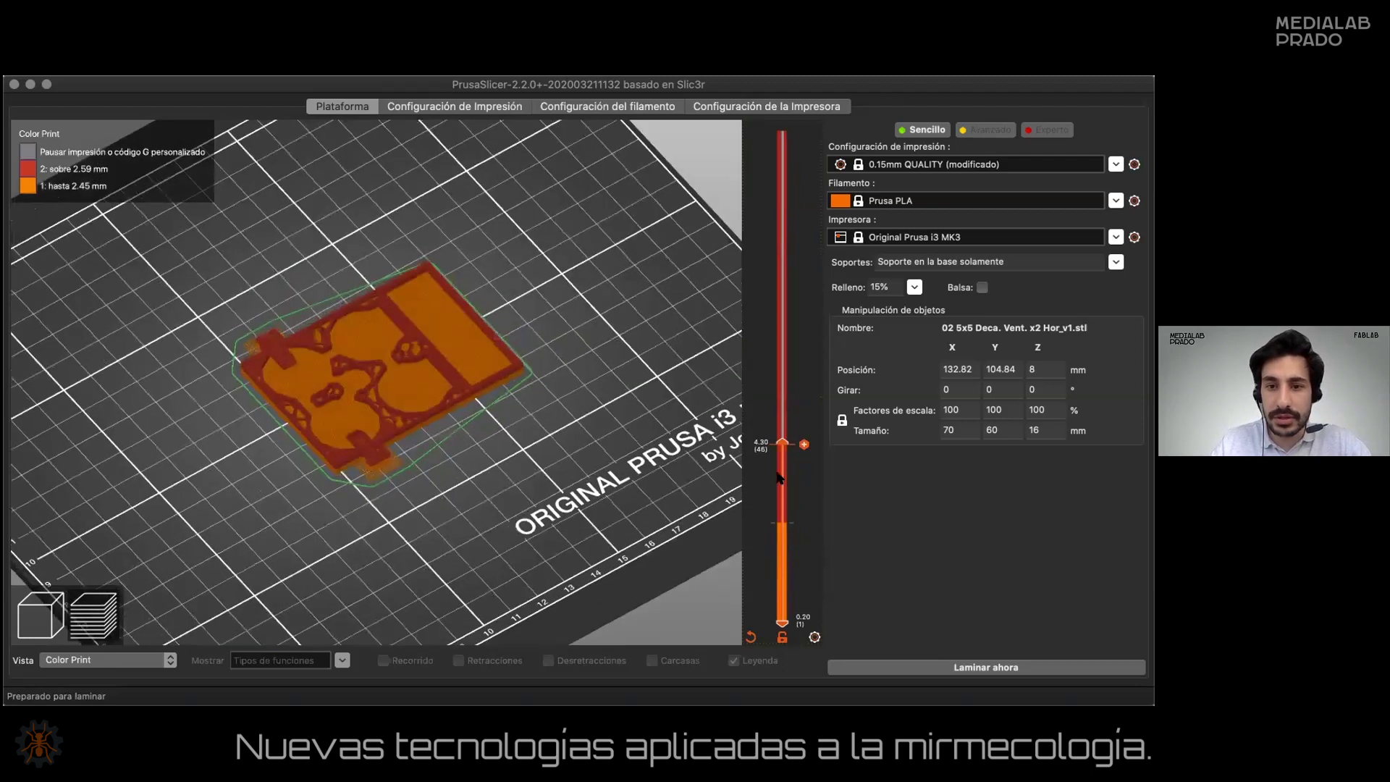
{"action": "left_click", "coordinate": [780, 523]}
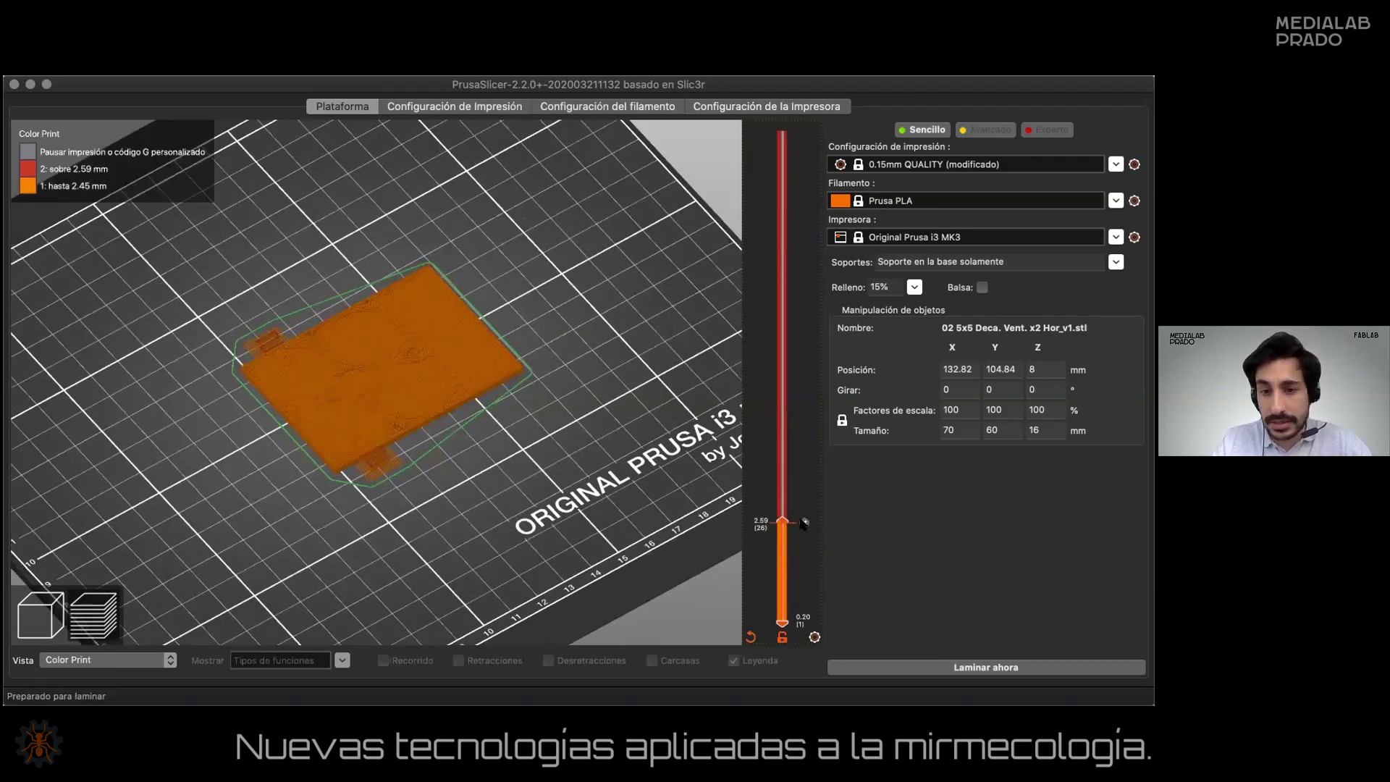
Replace the 2.59 mm colour change with one at 2.00 mm and preview the layers up to about 8 mm.
{"action": "left_click", "coordinate": [804, 523]}
{"action": "left_click_drag", "start_coordinate": [782, 521], "coordinate": [775, 360]}
{"action": "left_click", "coordinate": [804, 546]}
{"action": "scroll", "coordinate": [774, 360], "scroll_direction": "up", "scroll_amount": 10}
{"action": "scroll", "coordinate": [776, 341], "scroll_direction": "down", "scroll_amount": 12}
{"action": "left_click", "coordinate": [776, 340]}
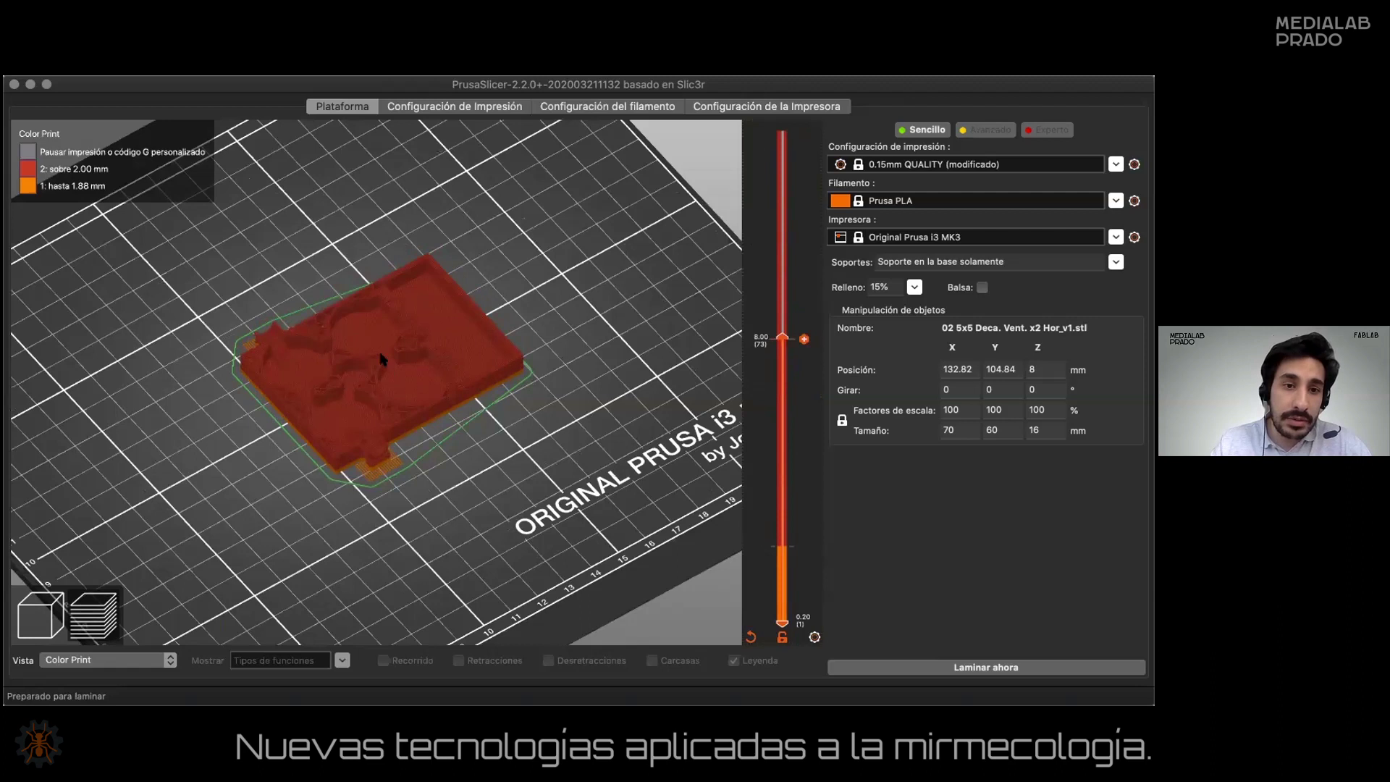
Show all layers of the nest box and remove the 2.00 mm colour change.
{"action": "left_click_drag", "start_coordinate": [782, 338], "coordinate": [782, 129]}
{"action": "key", "text": "Delete"}
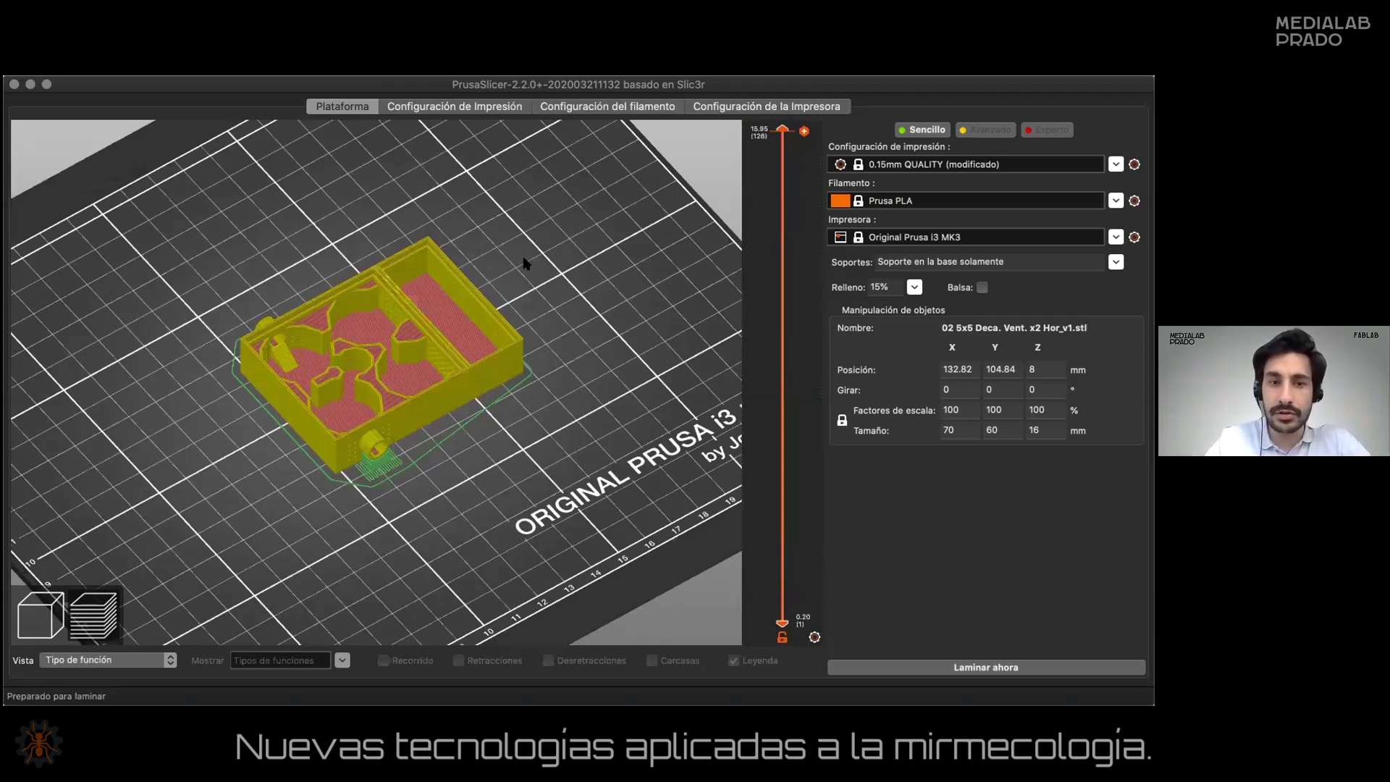
{"action": "mouse_move", "coordinate": [784, 130]}
{"action": "left_mouse_down"}
{"action": "mouse_move", "coordinate": [790, 445]}
{"action": "mouse_move", "coordinate": [785, 124]}
{"action": "left_mouse_up"}
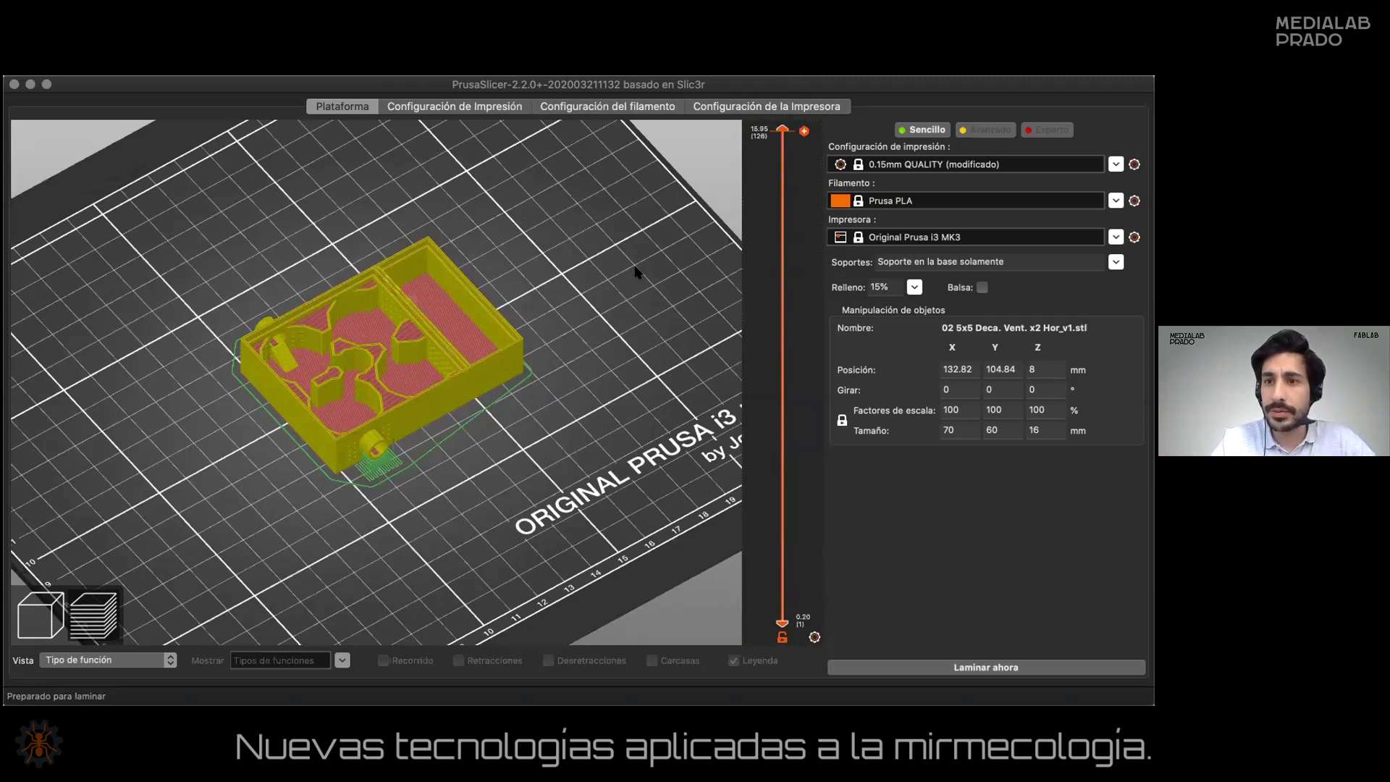
{"action": "left_click_drag", "start_coordinate": [580, 404], "coordinate": [569, 411]}
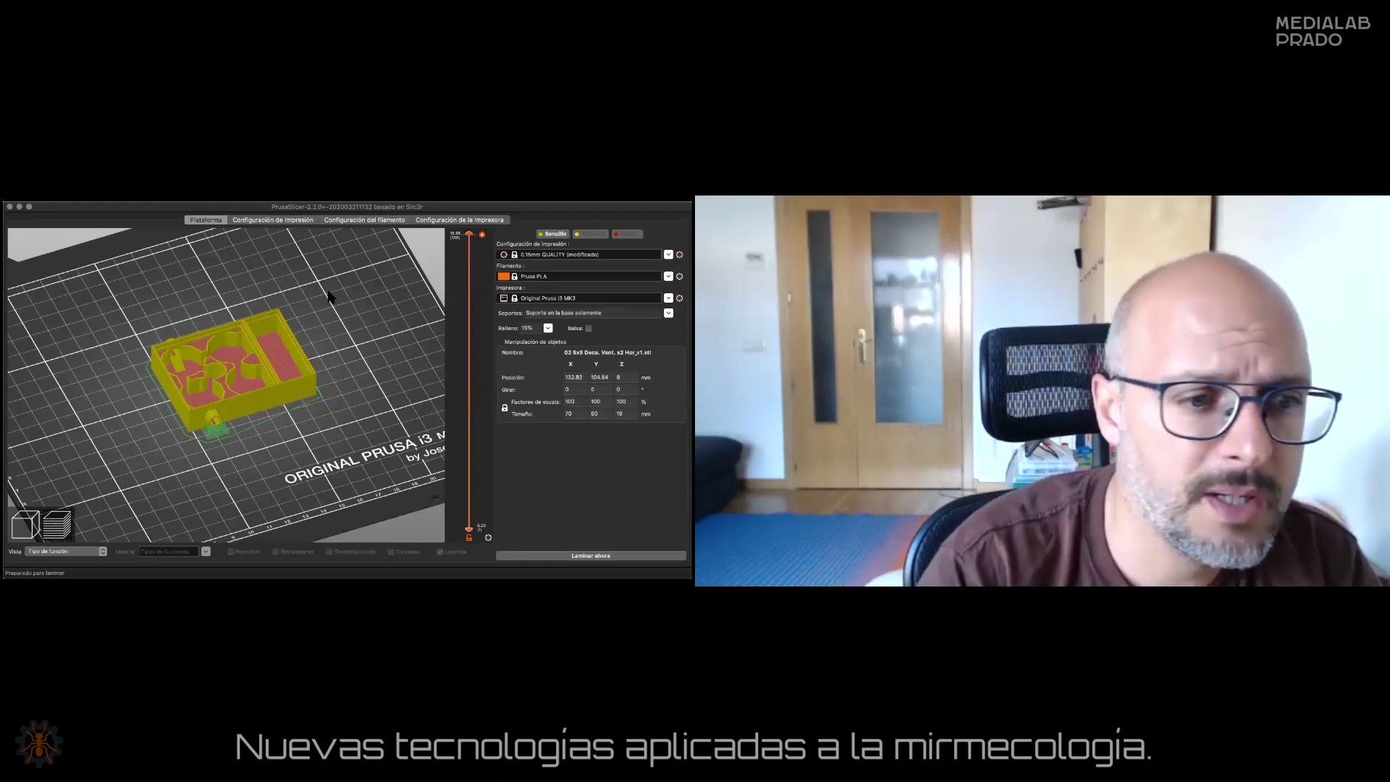
{"action": "scroll", "coordinate": [338, 313], "scroll_direction": "up", "scroll_amount": 5}
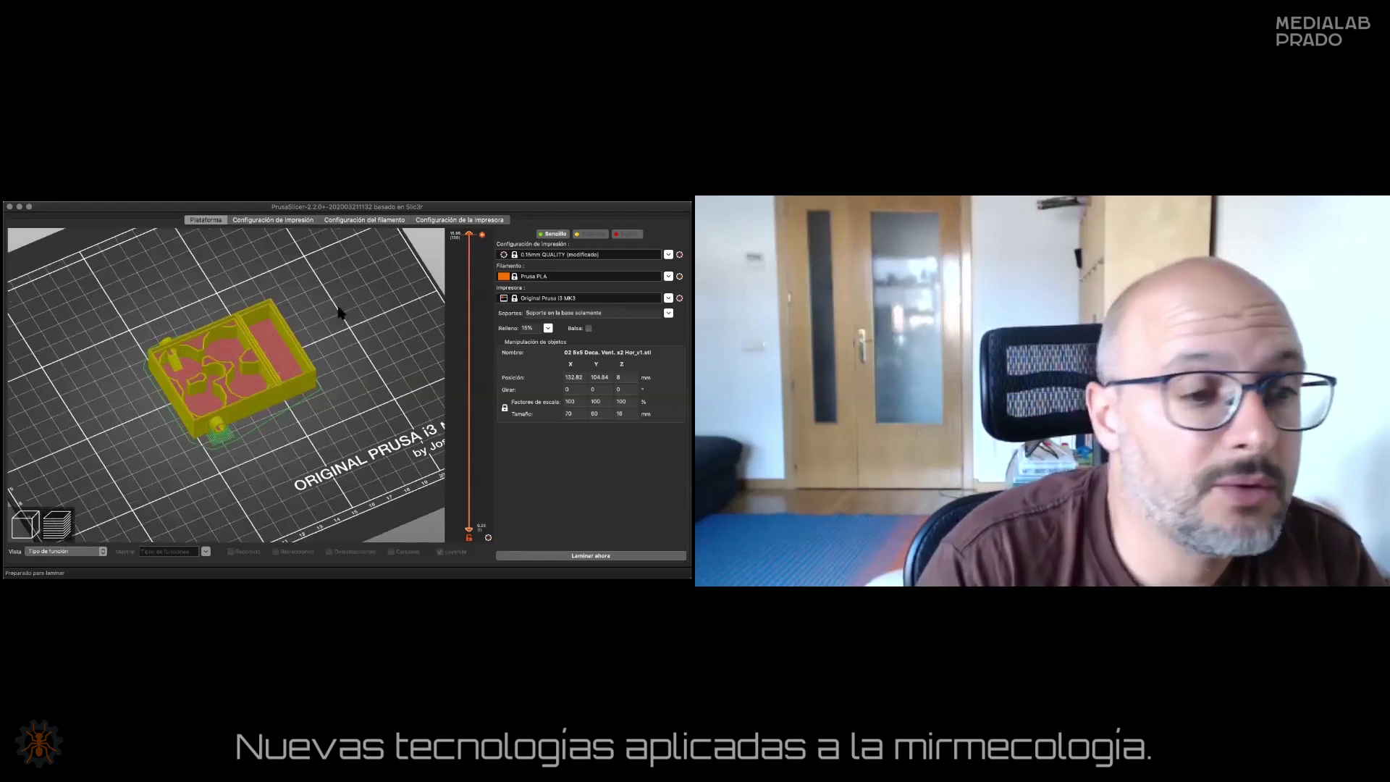
{"action": "scroll", "coordinate": [338, 313], "scroll_direction": "up", "scroll_amount": 5}
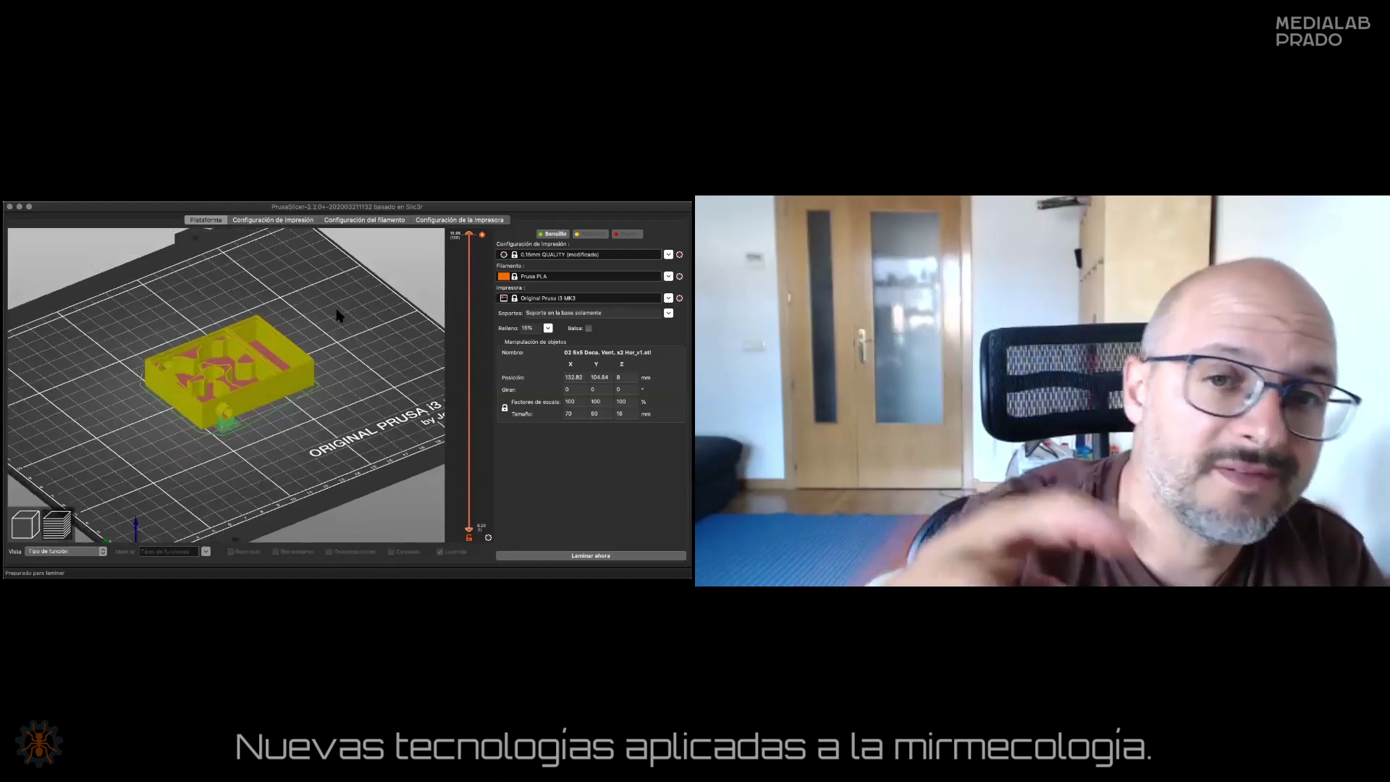
{"action": "scroll", "coordinate": [338, 311], "scroll_direction": "up", "scroll_amount": 2}
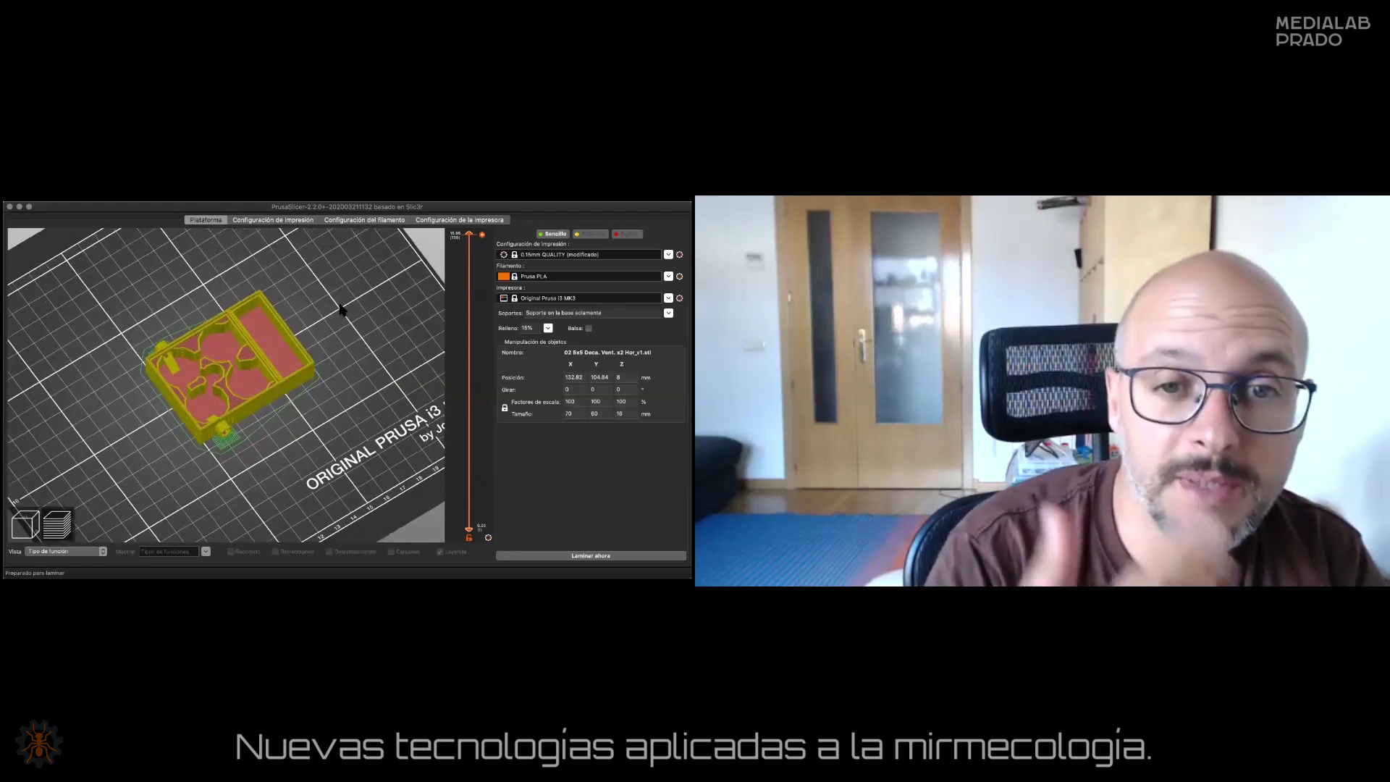
{"action": "scroll", "coordinate": [338, 311], "scroll_direction": "up", "scroll_amount": 1}
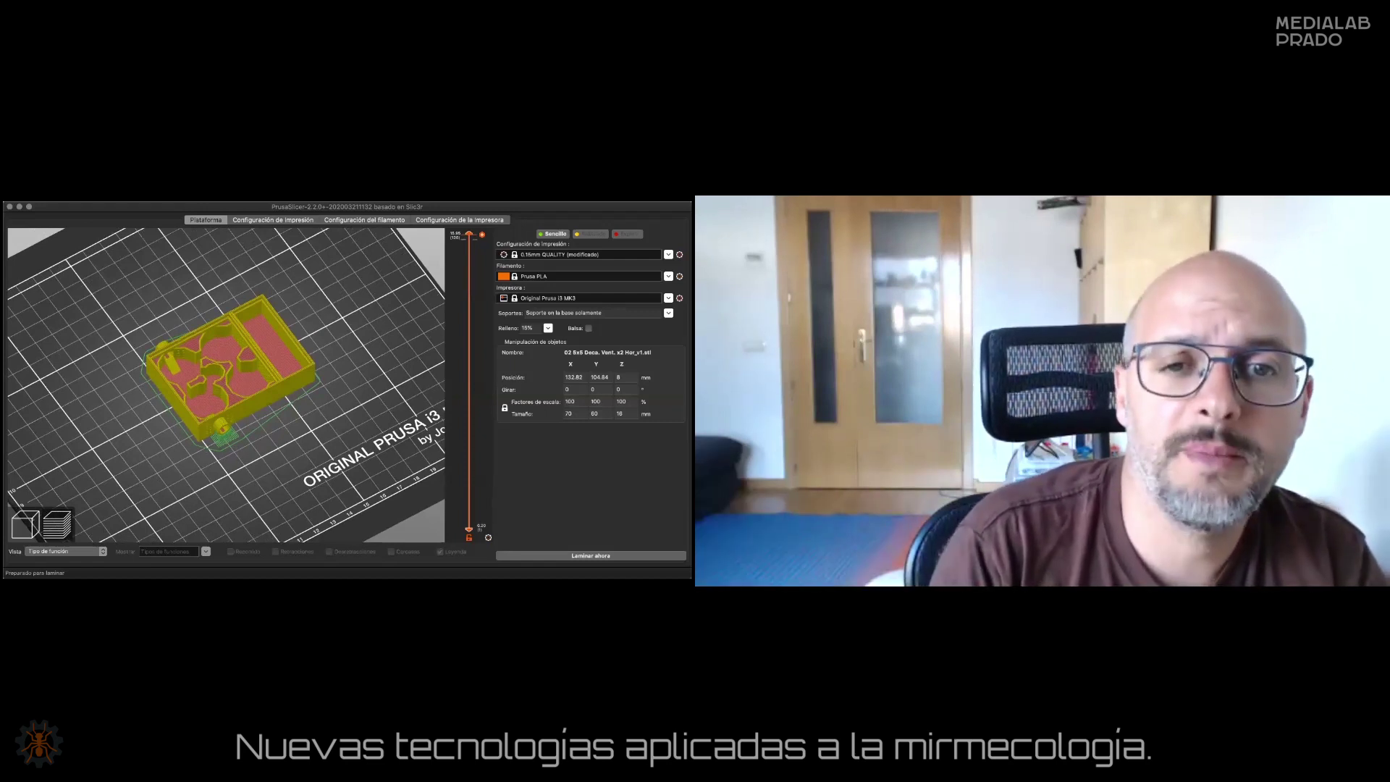
Lower the preview to the base layers, add a colour change at 2.15 mm and step up through the wall layers.
{"action": "key", "text": "Down"}
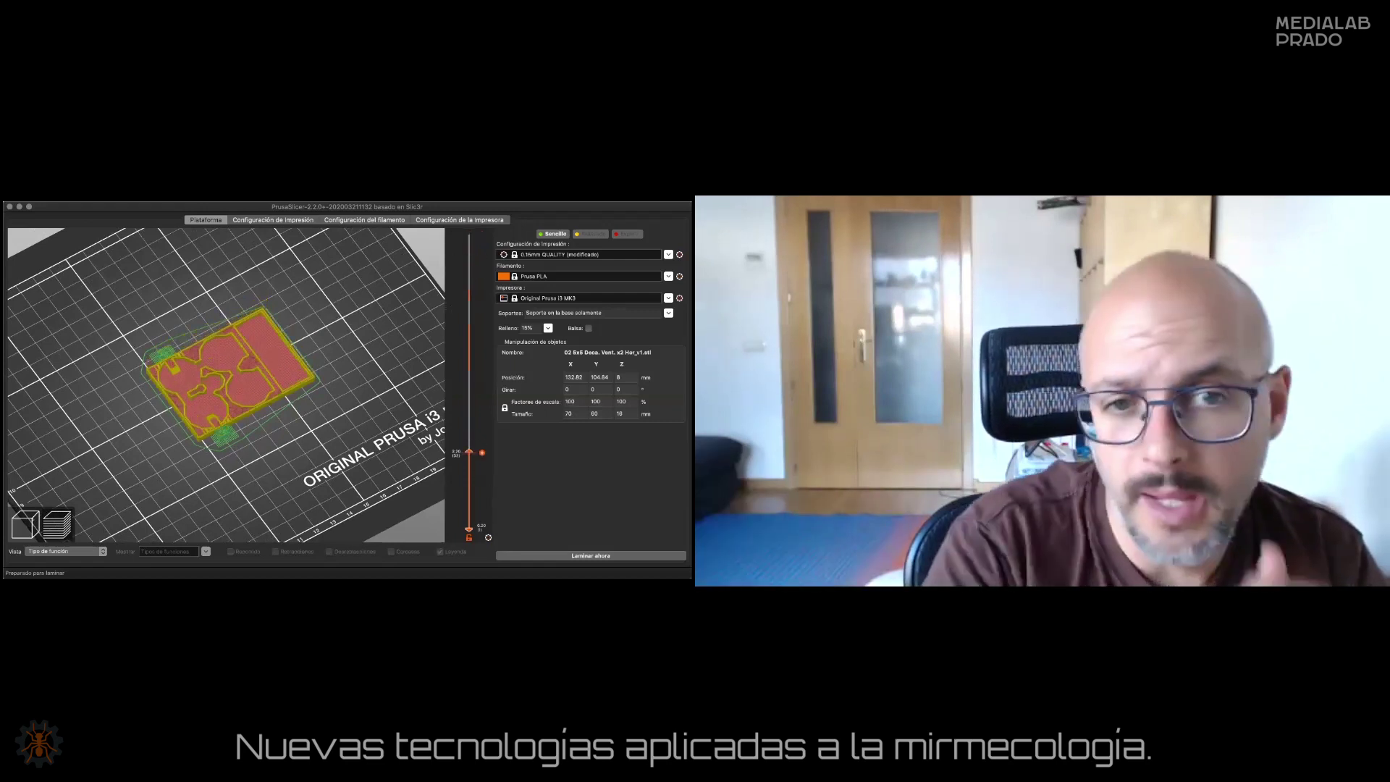
{"action": "key", "text": "Up"}
{"action": "key", "text": "Up"}
{"action": "key", "text": "Up"}
{"action": "key", "text": "Up"}
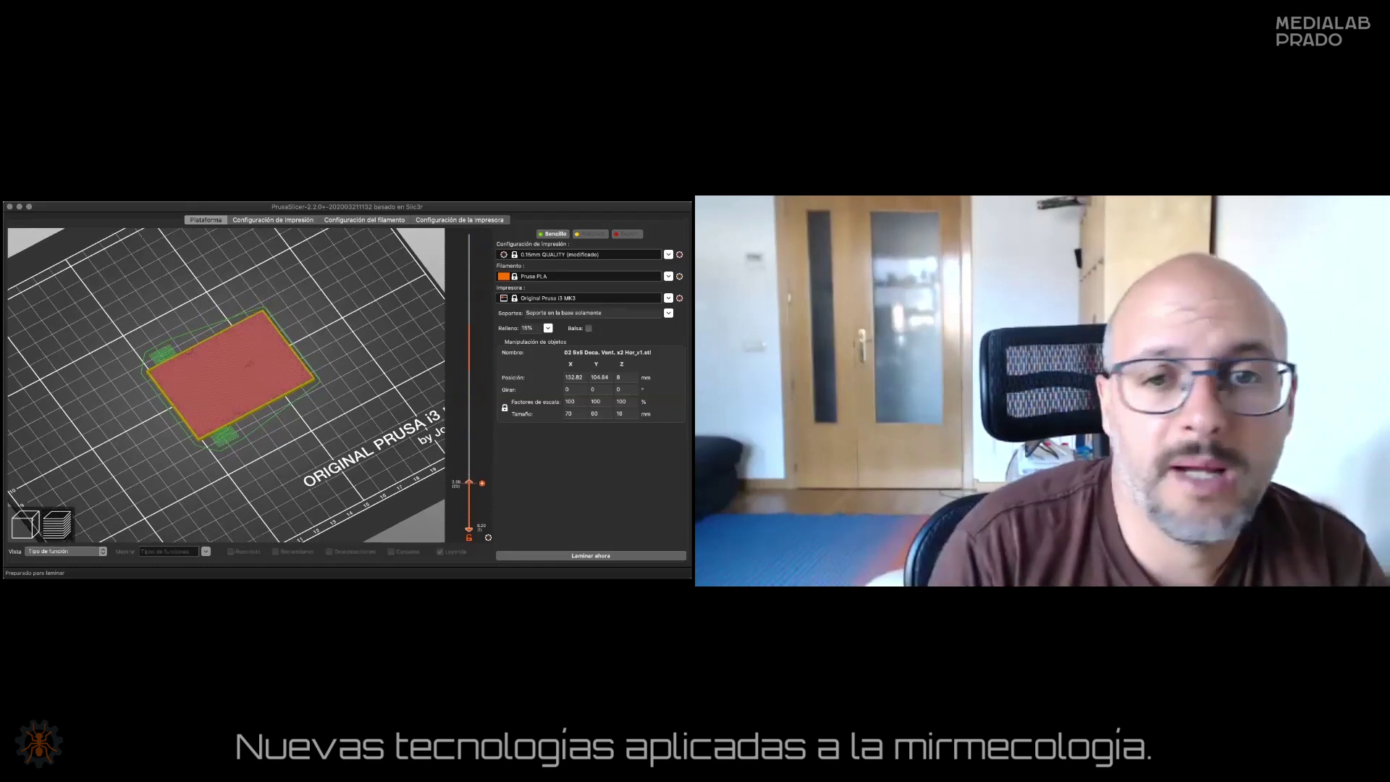
{"action": "key", "text": "Down"}
{"action": "key", "text": "Up"}
{"action": "key", "text": "plus"}
{"action": "key", "text": "Up"}
{"action": "key", "text": "Up"}
{"action": "key", "text": "Up"}
{"action": "key", "text": "Up"}
{"action": "key", "text": "Up"}
{"action": "key", "text": "Up"}
{"action": "key", "text": "Up"}
{"action": "key", "text": "Up"}
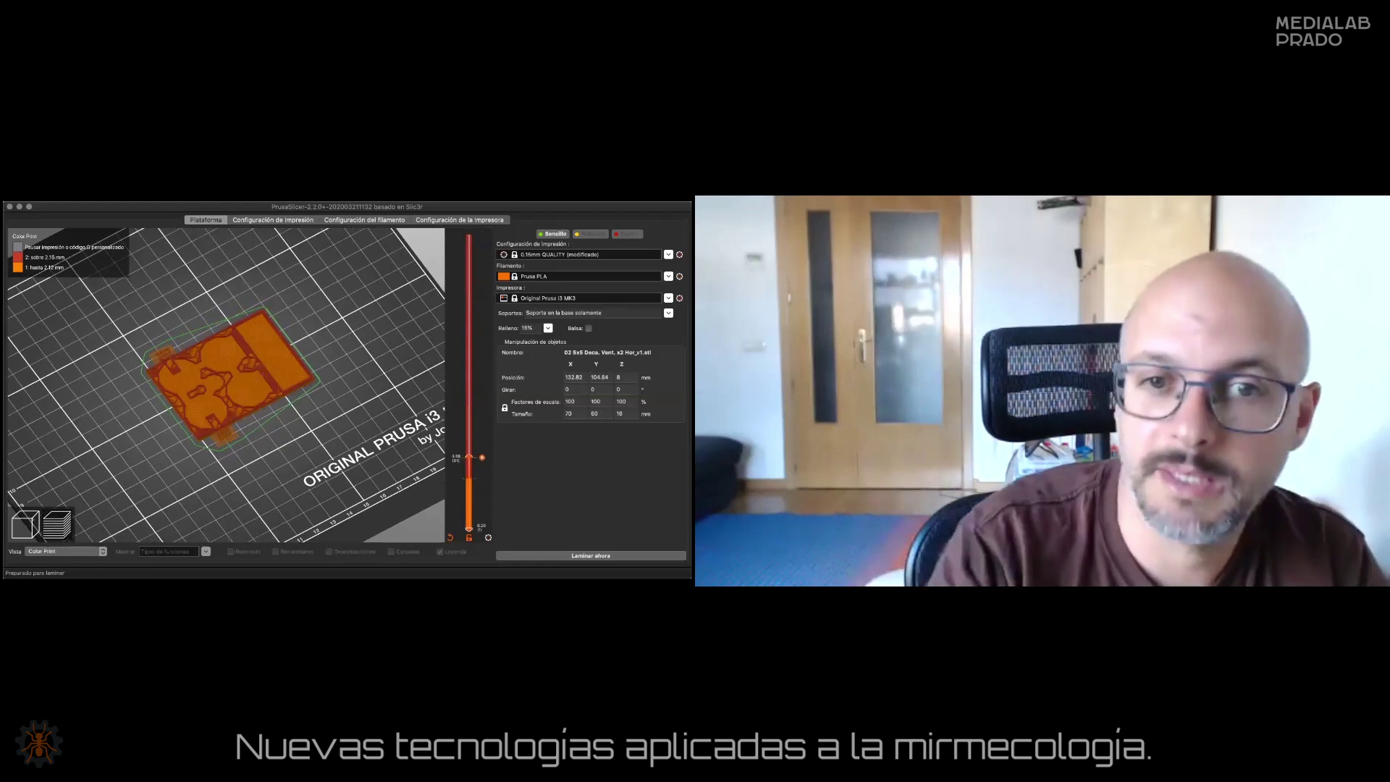
Try moving the left side part towards the front of the bed, place it back inside the print area and slice it.
{"action": "left_click_drag", "start_coordinate": [382, 439], "coordinate": [357, 381]}
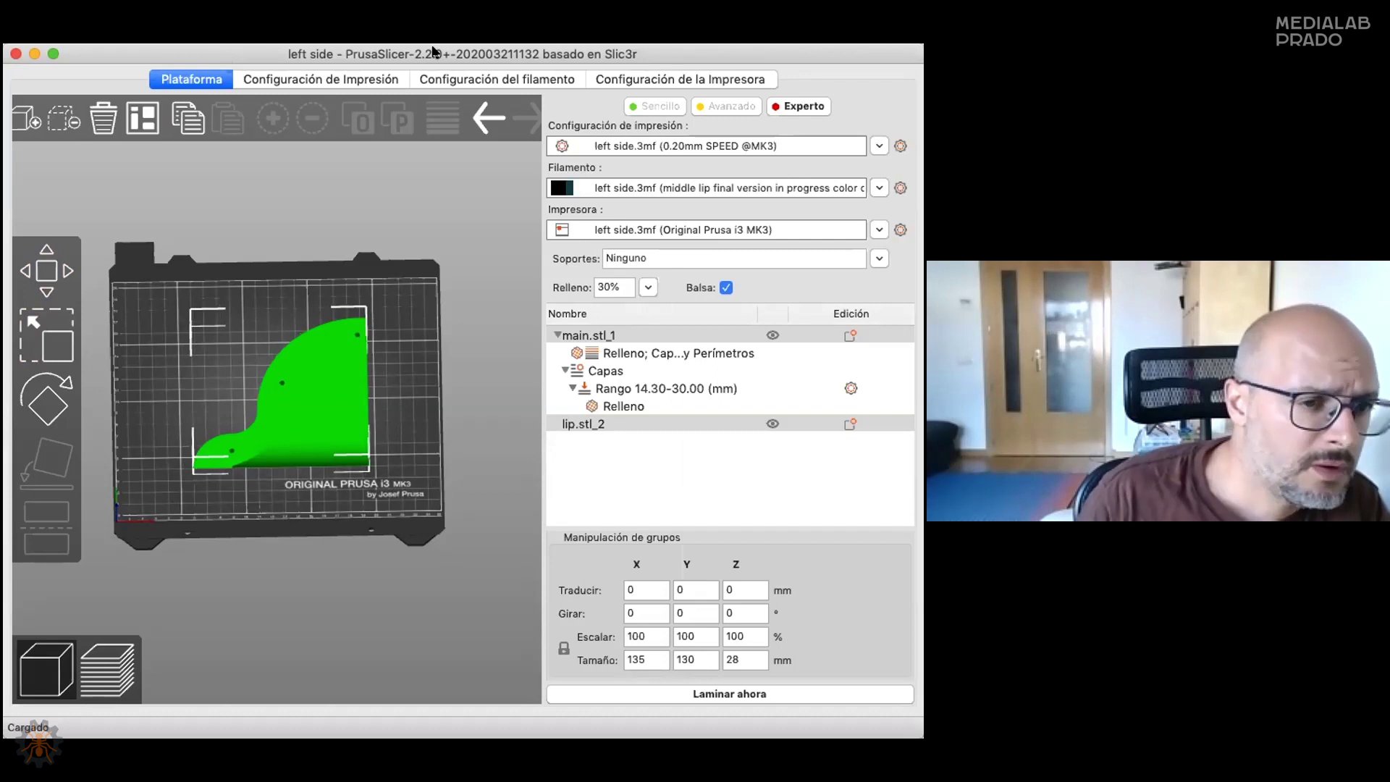
{"action": "left_click_drag", "start_coordinate": [331, 366], "coordinate": [280, 430]}
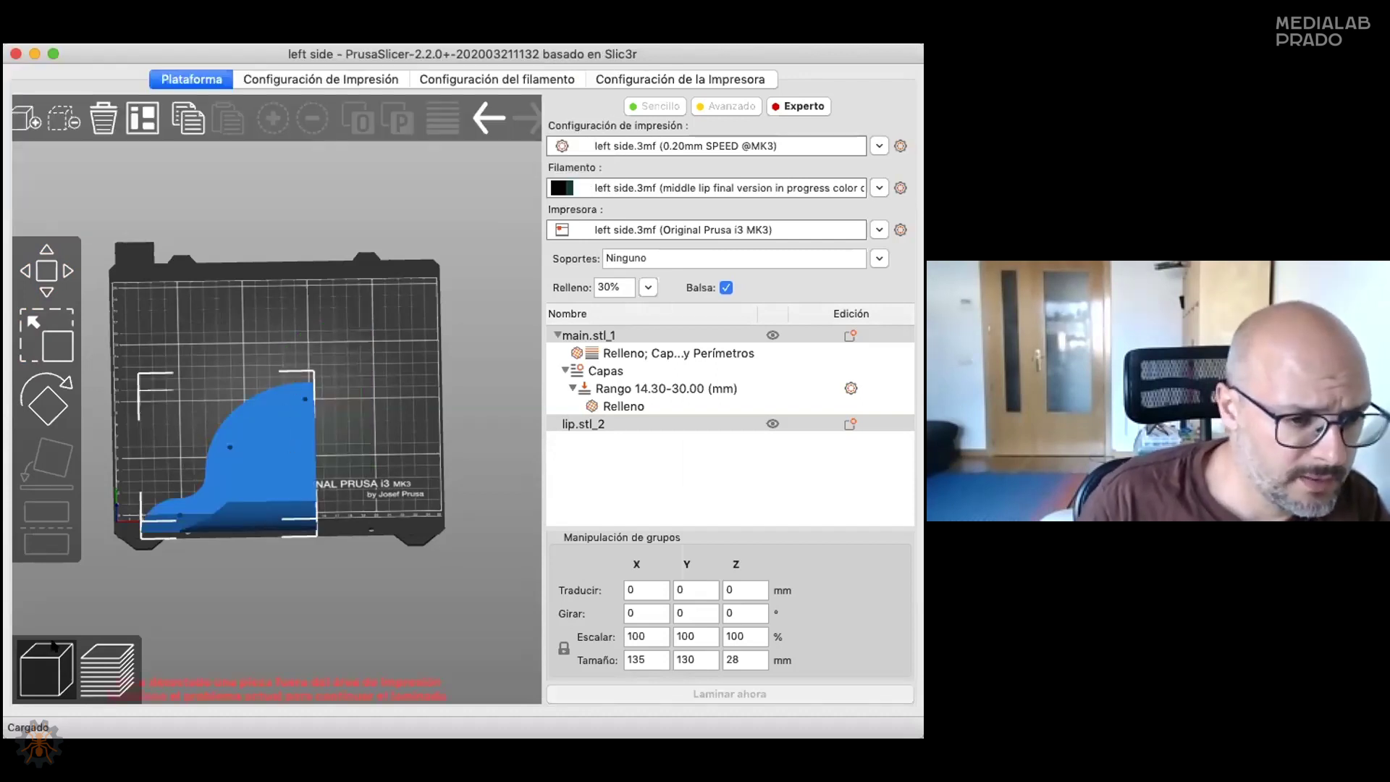
{"action": "left_click_drag", "start_coordinate": [269, 456], "coordinate": [301, 379]}
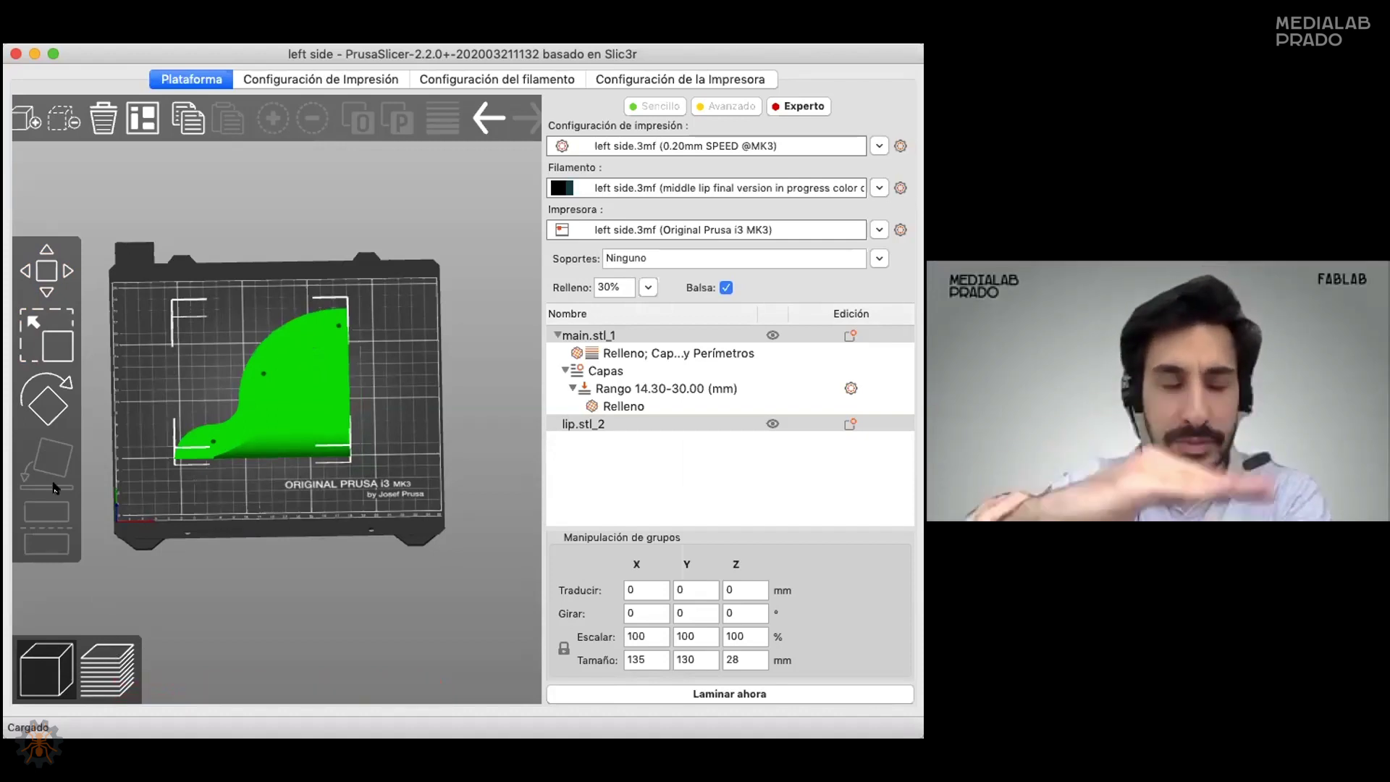
{"action": "key", "text": "super+r"}
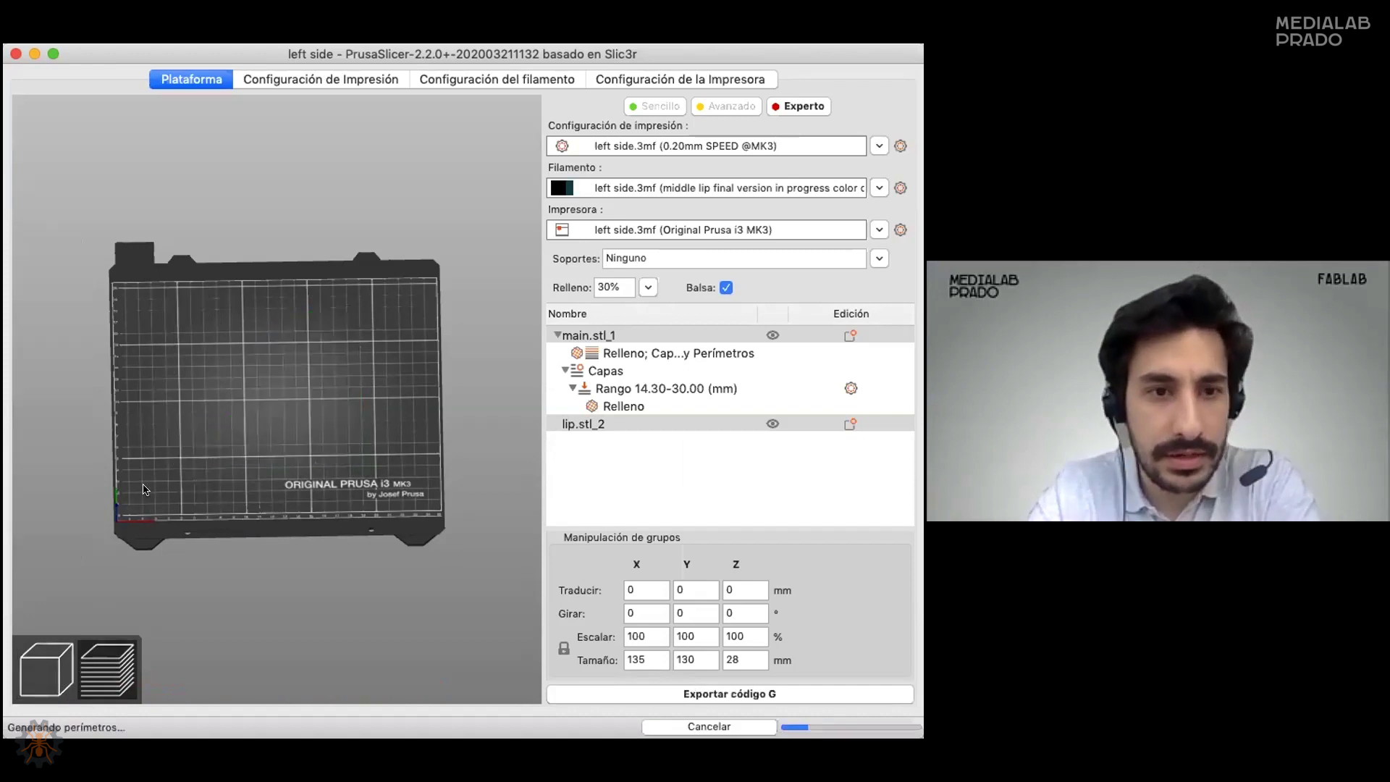
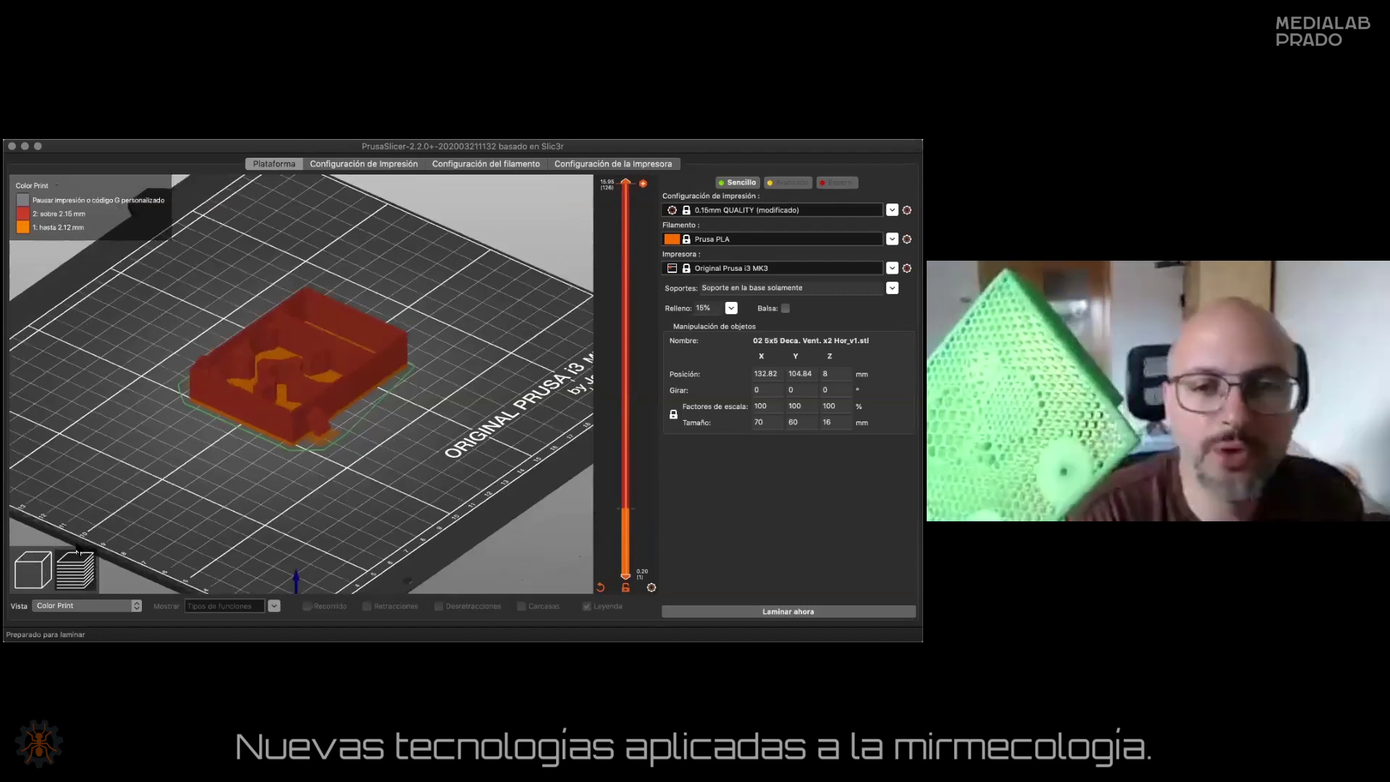
Return to the nest box model, select it, open the Cut tool and examine the horizontal cutting plane from several angles.
{"action": "key", "text": "Tab"}
{"action": "left_click", "coordinate": [274, 476]}
{"action": "left_click", "coordinate": [292, 433]}
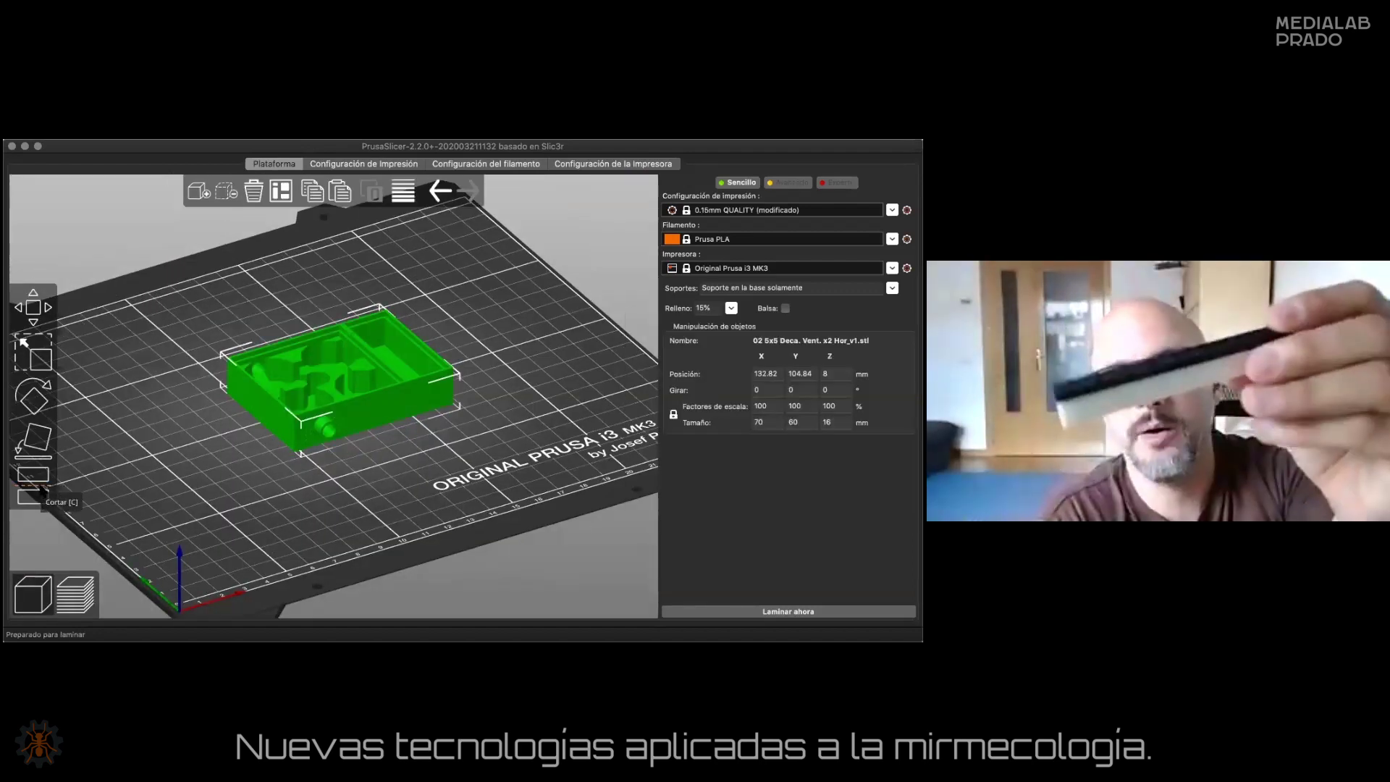
{"action": "left_click", "coordinate": [41, 494]}
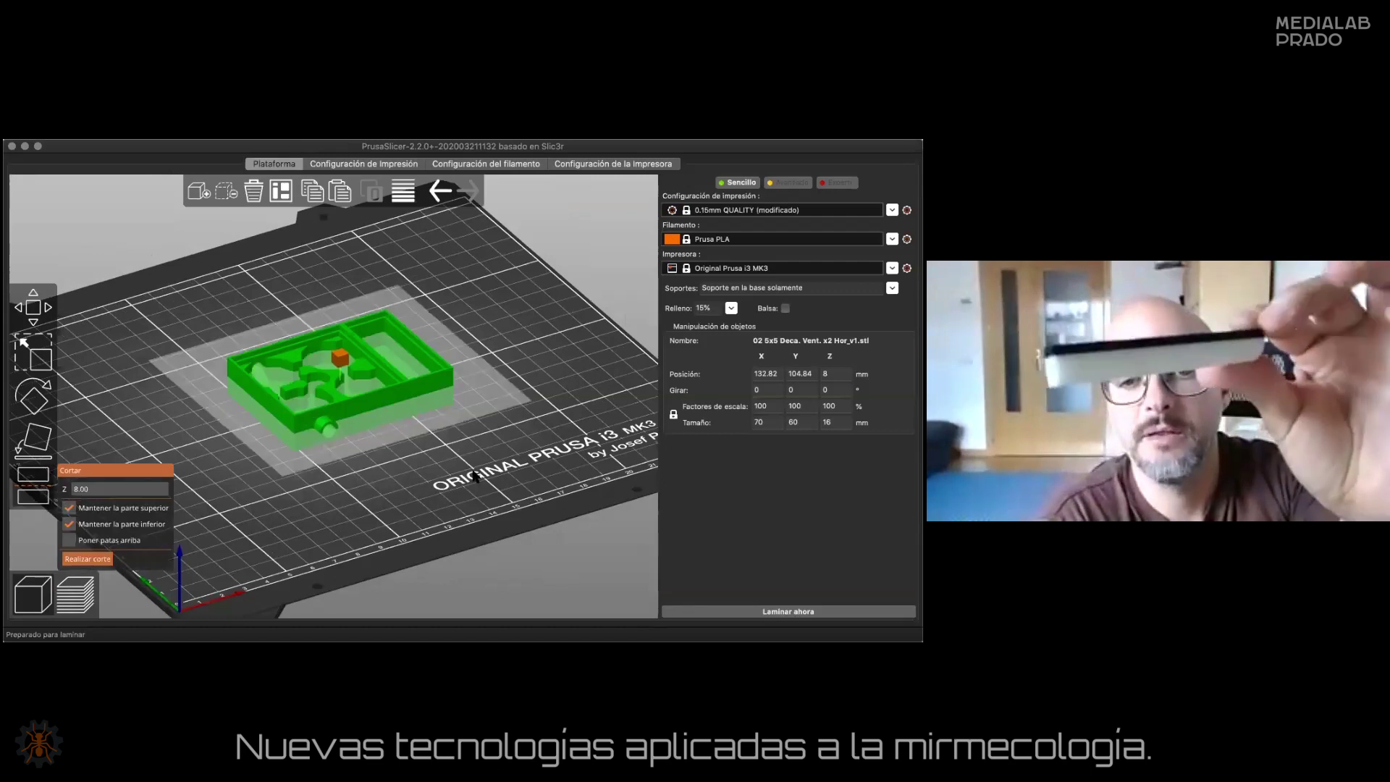
{"action": "left_click_drag", "start_coordinate": [465, 485], "coordinate": [462, 473]}
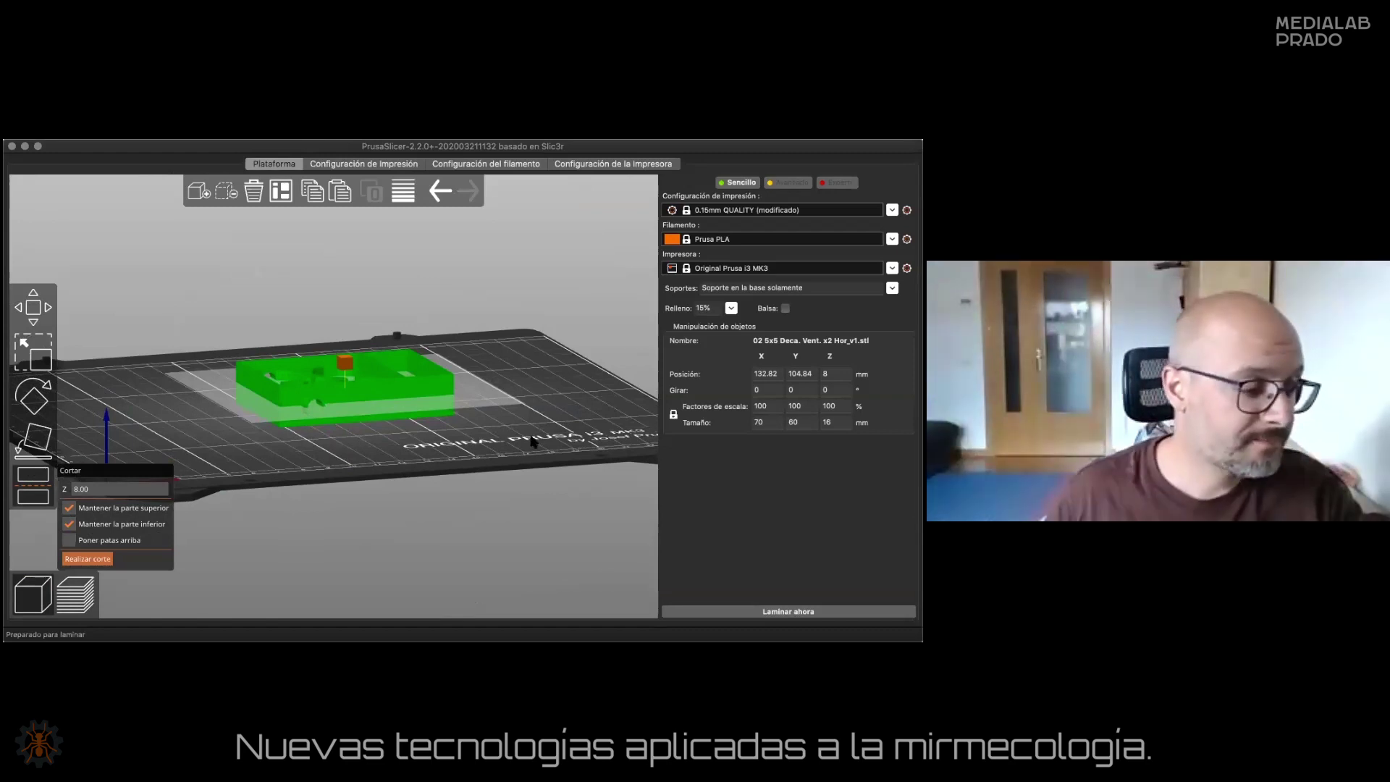
{"action": "left_click_drag", "start_coordinate": [535, 441], "coordinate": [469, 511]}
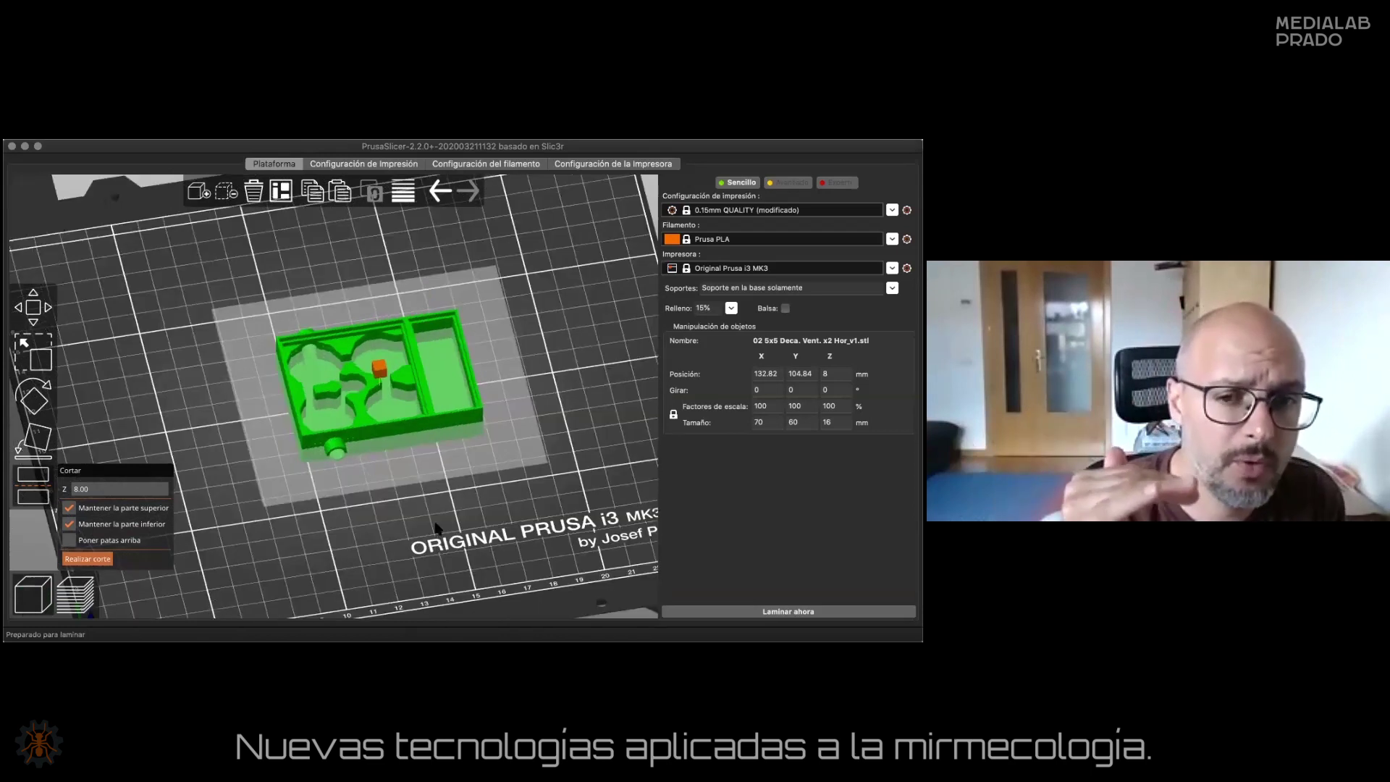
{"action": "key", "text": "3"}
{"action": "left_click_drag", "start_coordinate": [440, 539], "coordinate": [418, 411]}
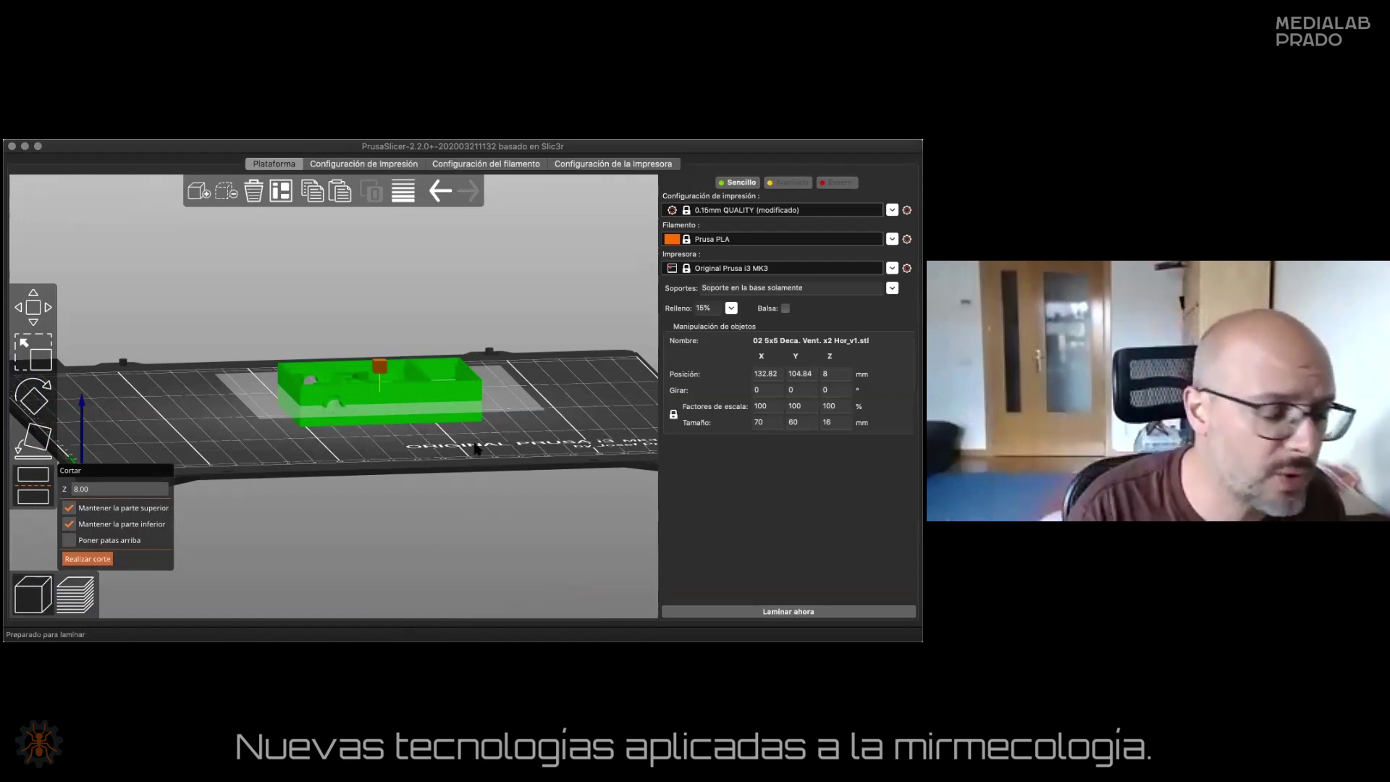
Leave the Cut tool, slice the nest box, lower the preview to the base layers and remove the 2.15 mm colour change.
{"action": "left_click", "coordinate": [766, 391]}
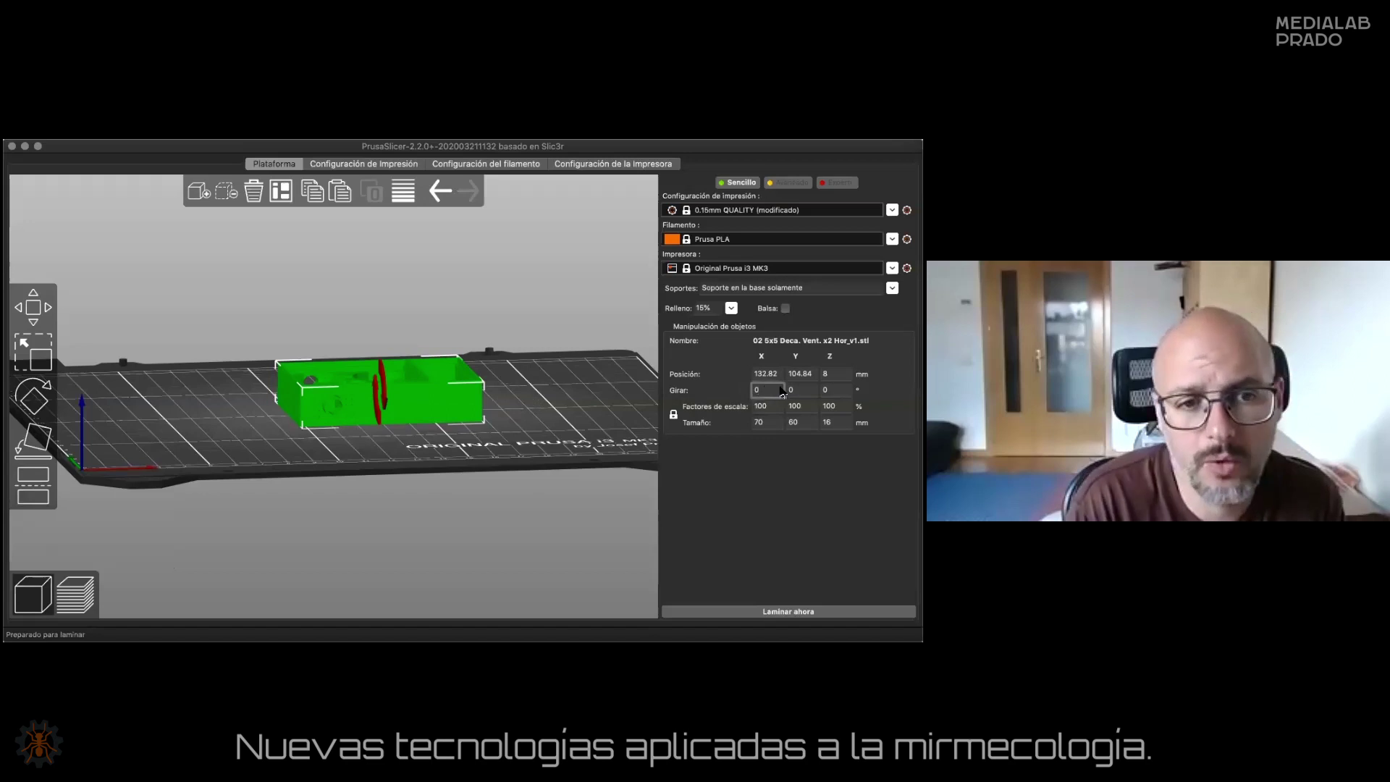
{"action": "left_click", "coordinate": [793, 390]}
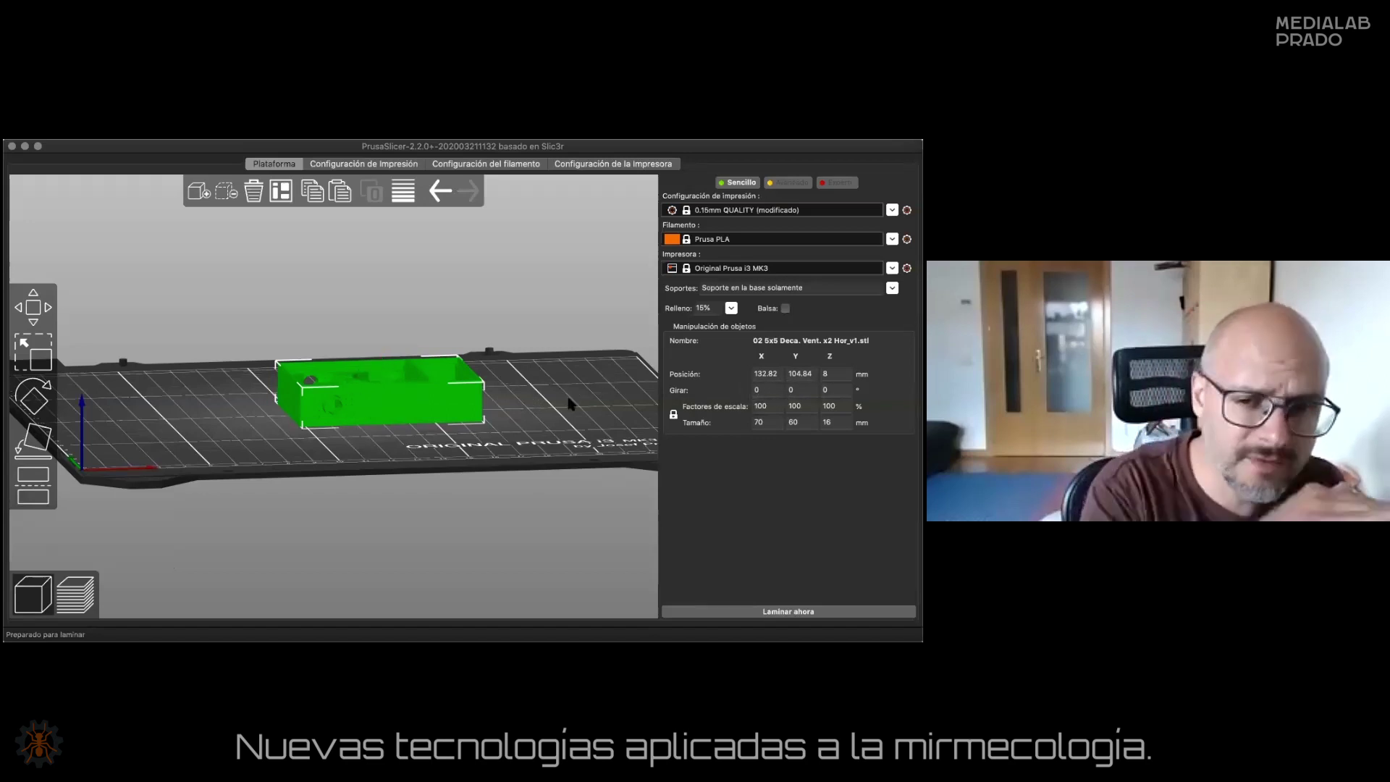
{"action": "left_click_drag", "start_coordinate": [568, 416], "coordinate": [731, 420]}
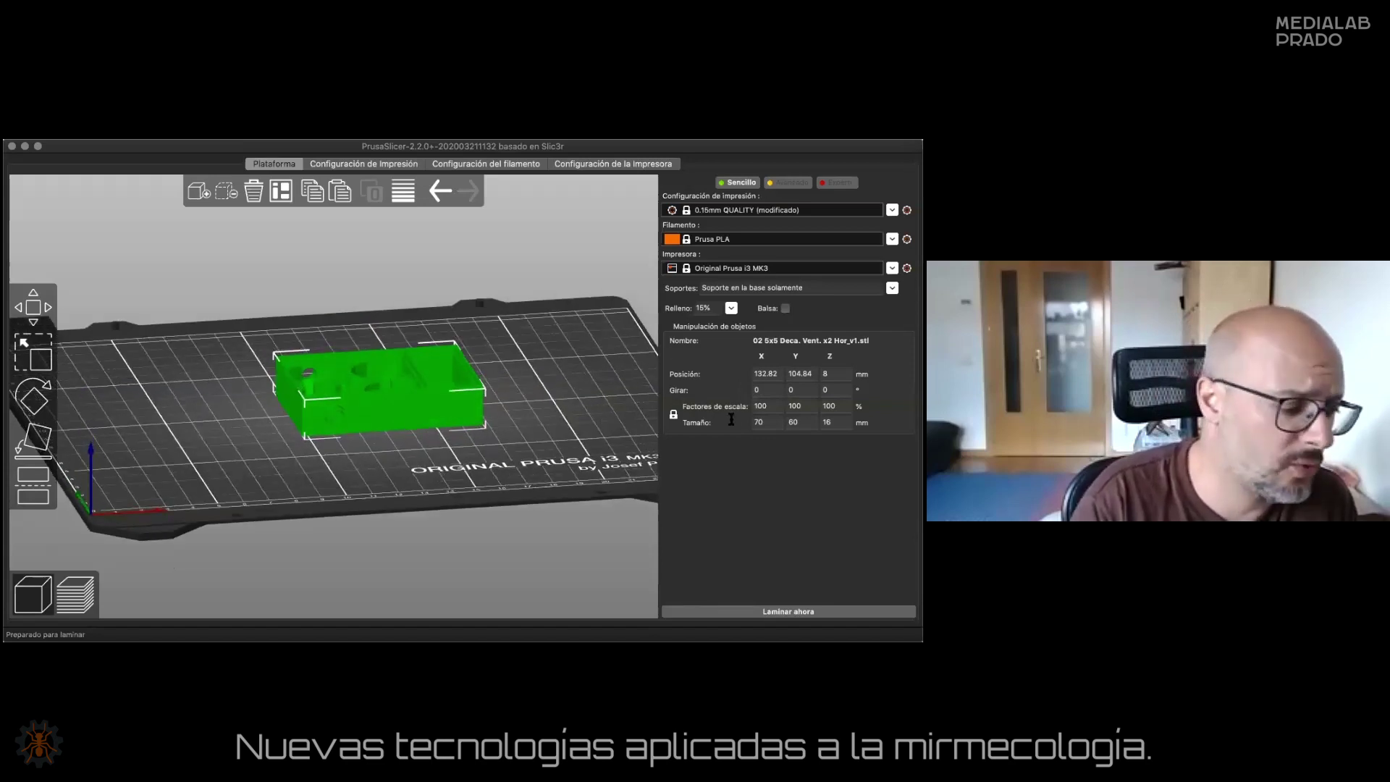
{"action": "left_click", "coordinate": [781, 611]}
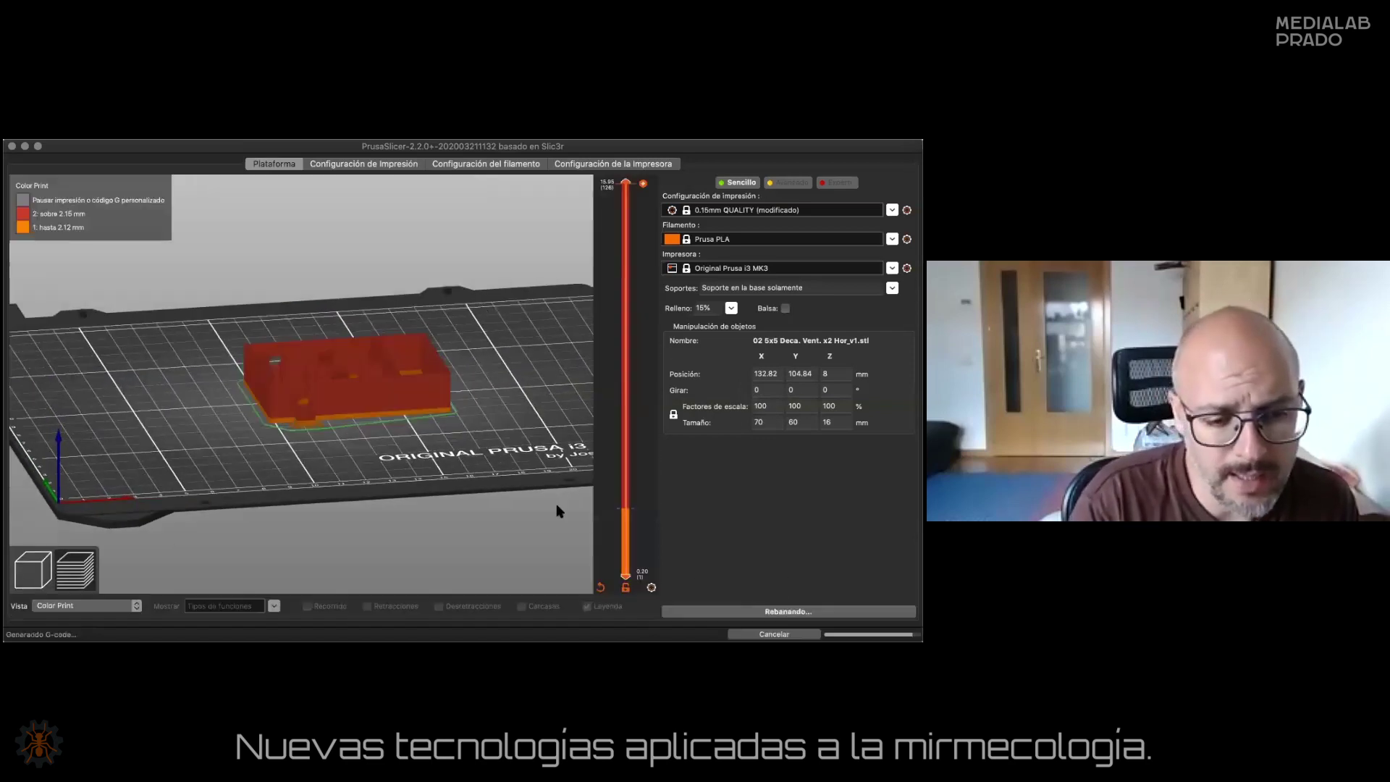
{"action": "left_click_drag", "start_coordinate": [491, 424], "coordinate": [621, 511]}
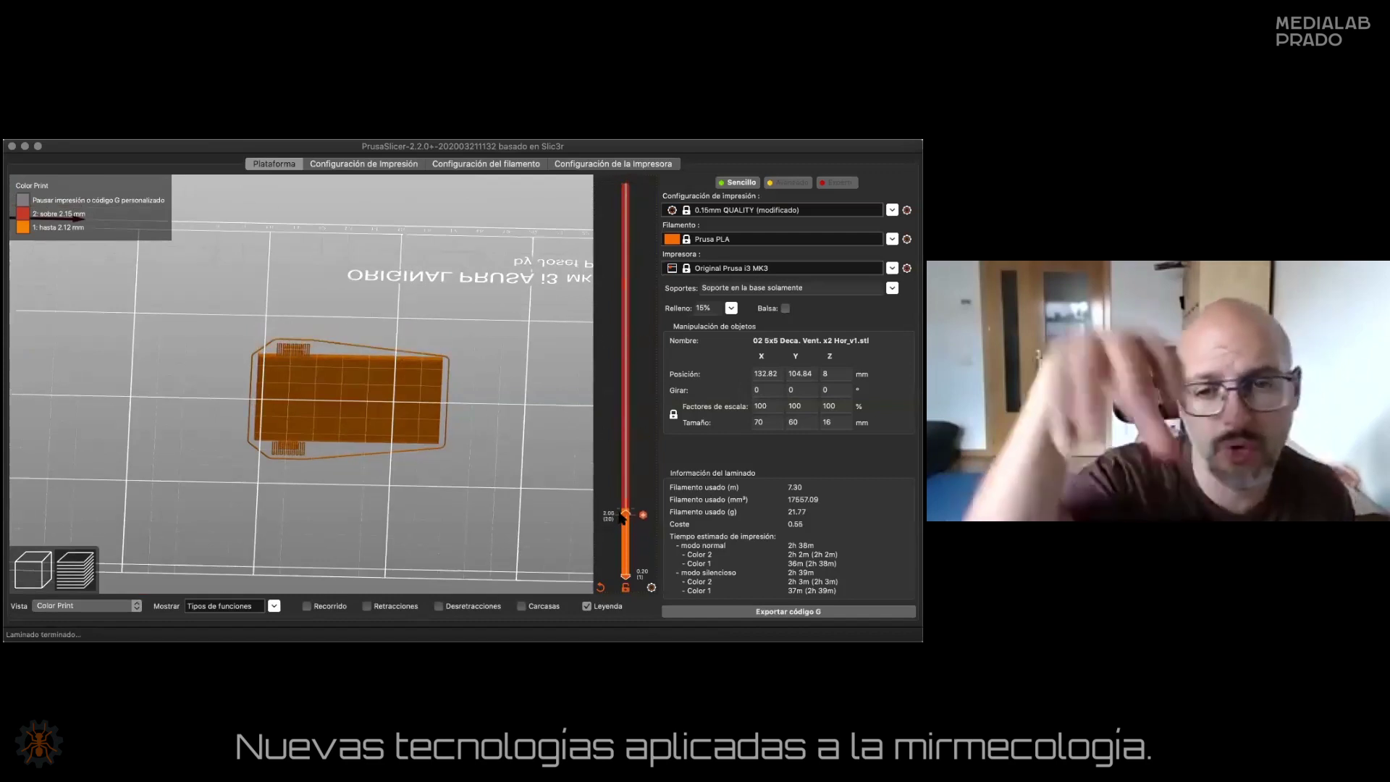
{"action": "key", "text": "minus"}
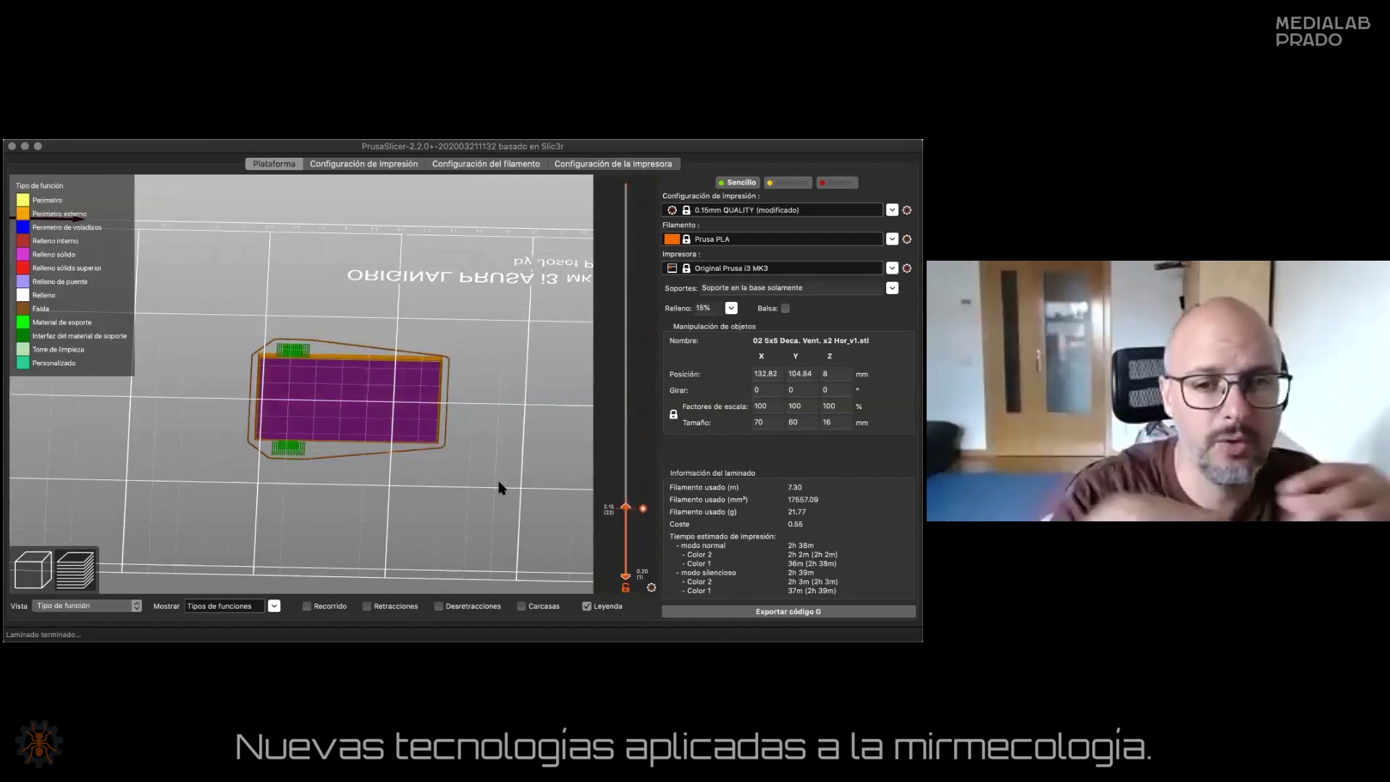
{"action": "key", "text": "3"}
{"action": "key", "text": "0"}
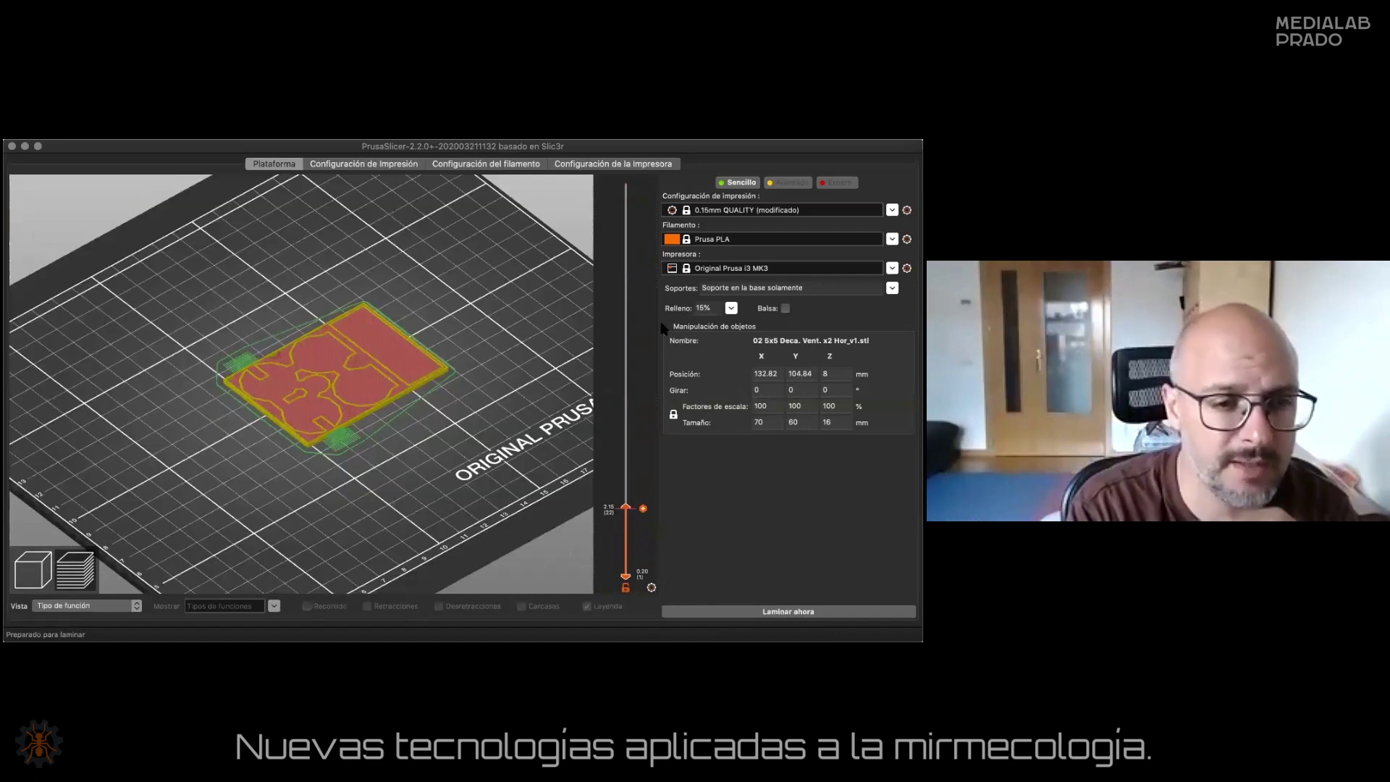
Show all layers, tilt the nest box slightly about the X axis and slice it again.
{"action": "left_click", "coordinate": [627, 182]}
{"action": "key", "text": "3"}
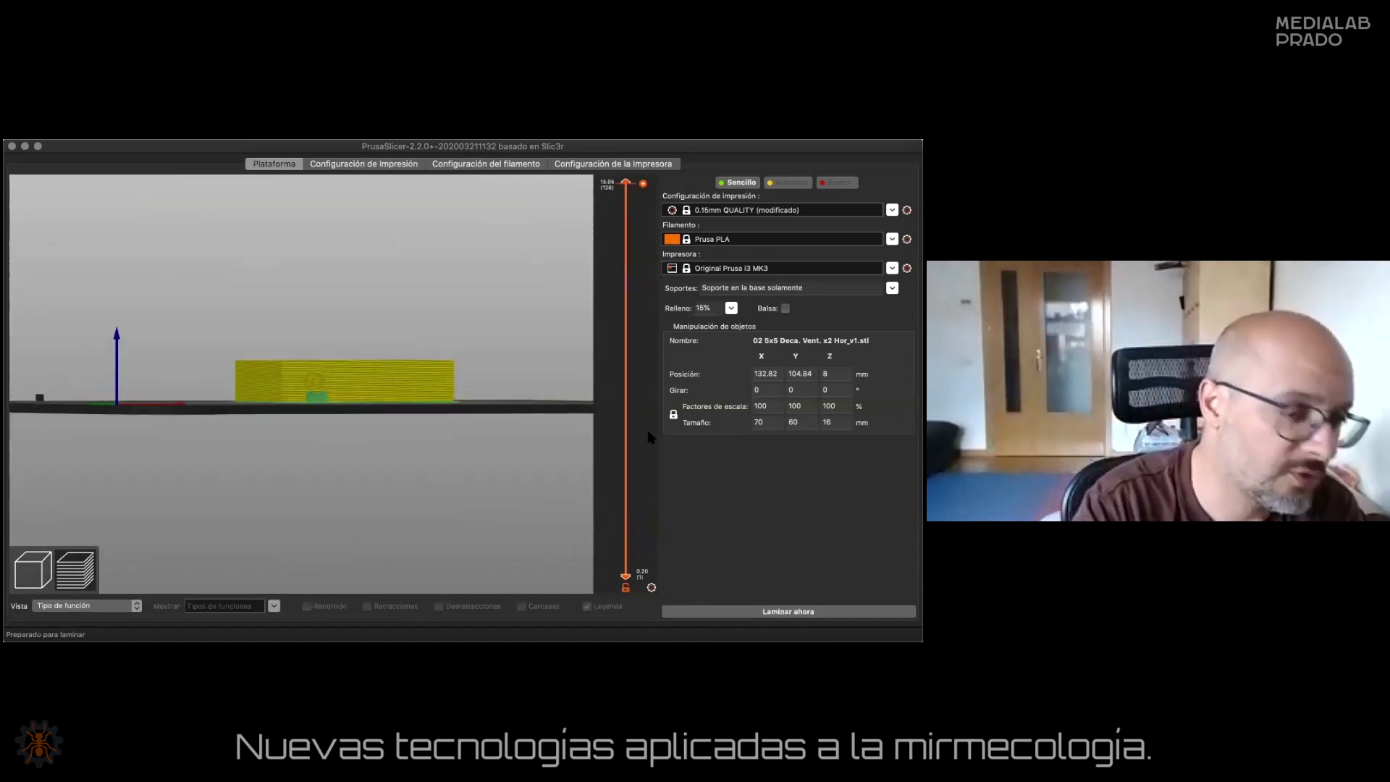
{"action": "left_click", "coordinate": [771, 390]}
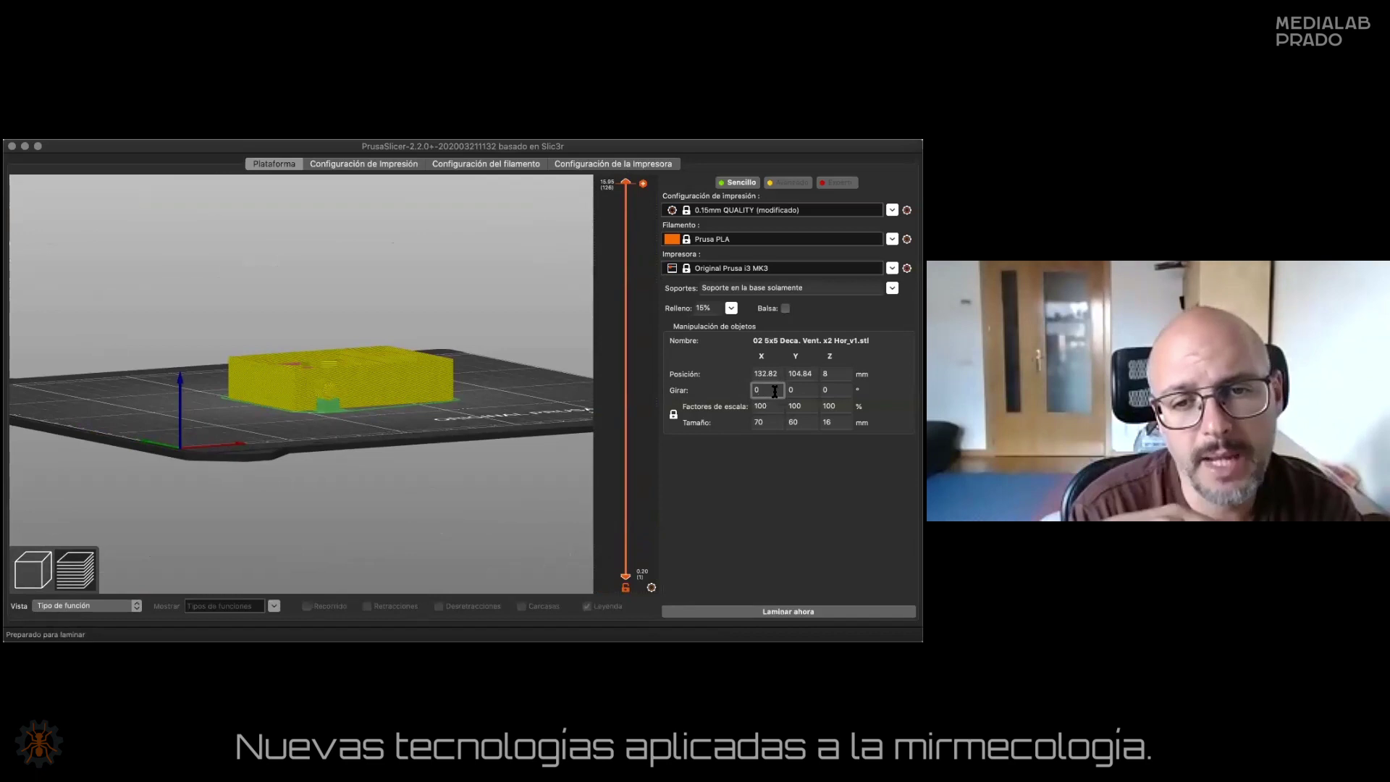
{"action": "left_click", "coordinate": [809, 394]}
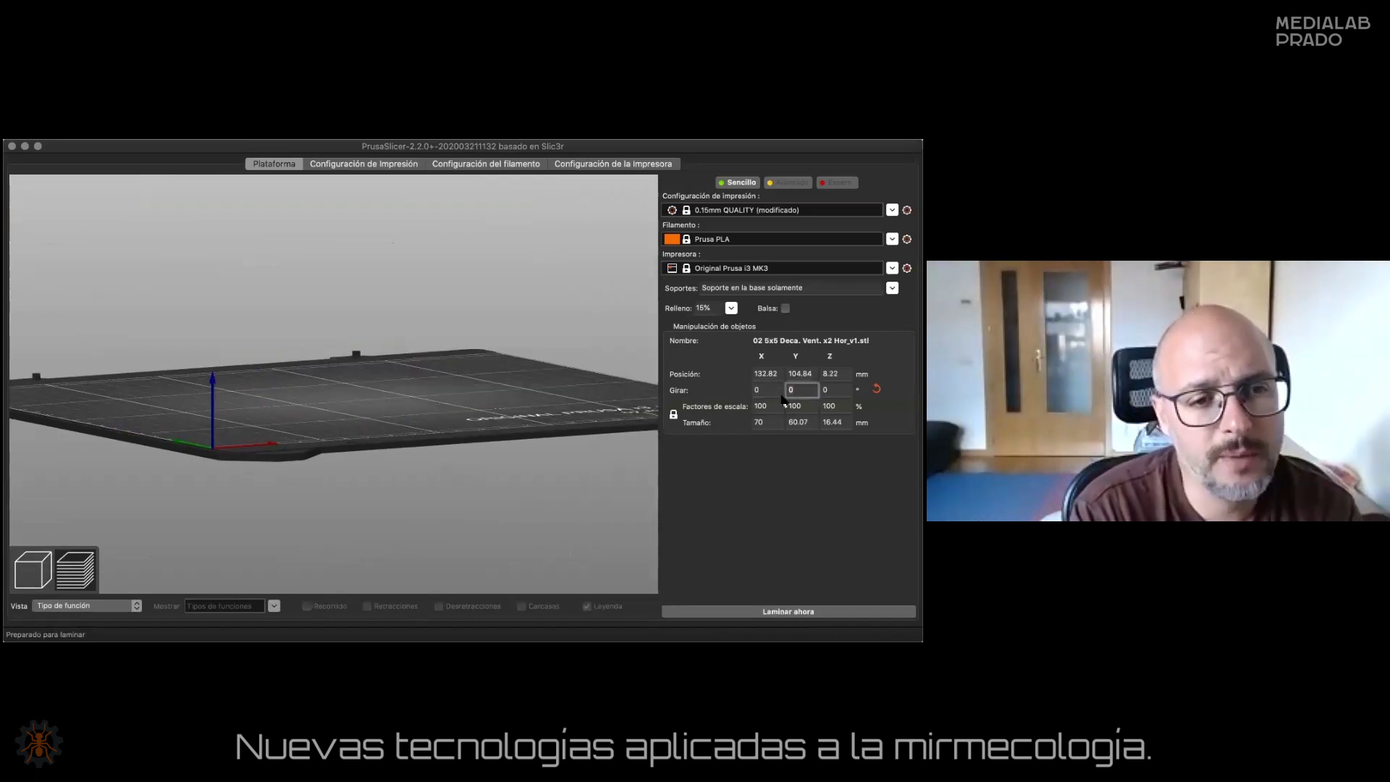
{"action": "left_click", "coordinate": [33, 570]}
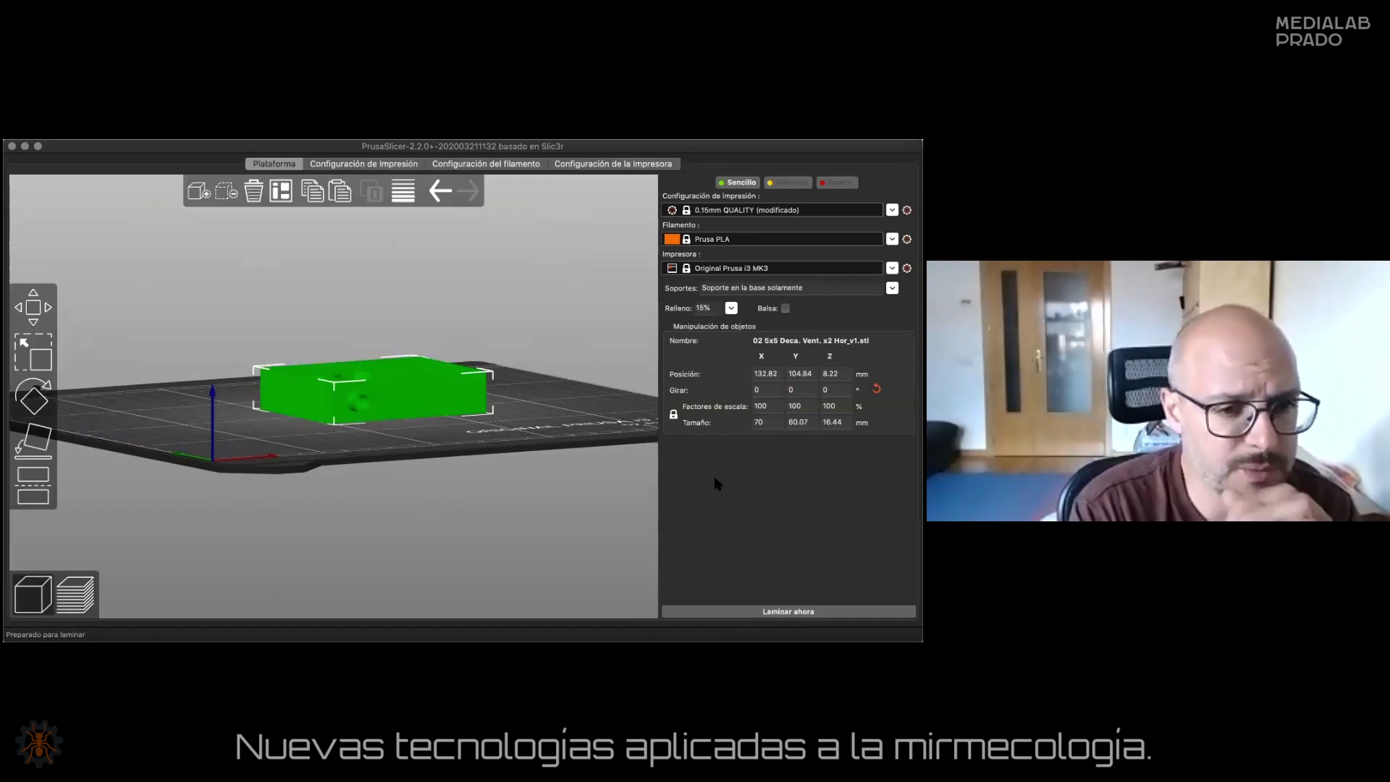
{"action": "left_click", "coordinate": [762, 612]}
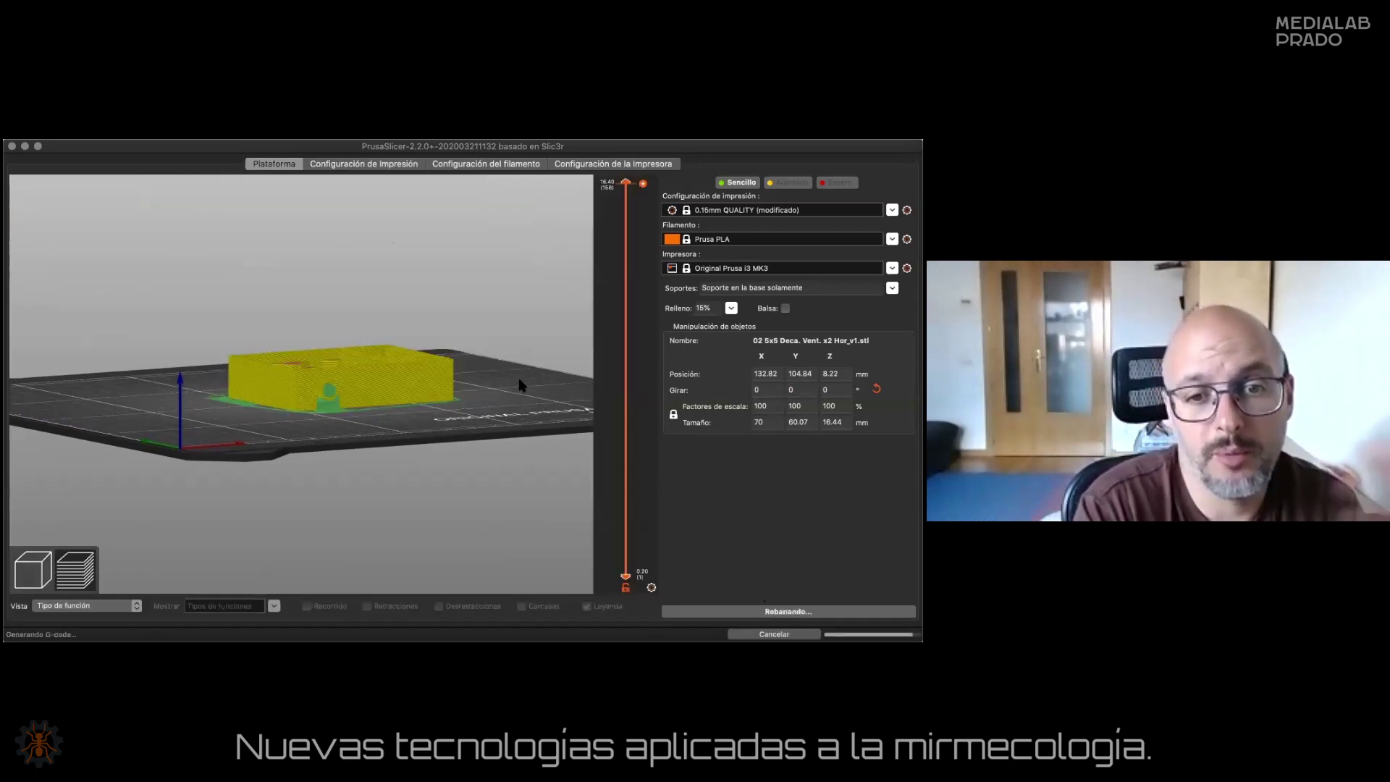
Examine the tilted nest box's sliced preview from above, the side and underneath, checking the first-layer contact, bridging infill and supports.
{"action": "key", "text": "0"}
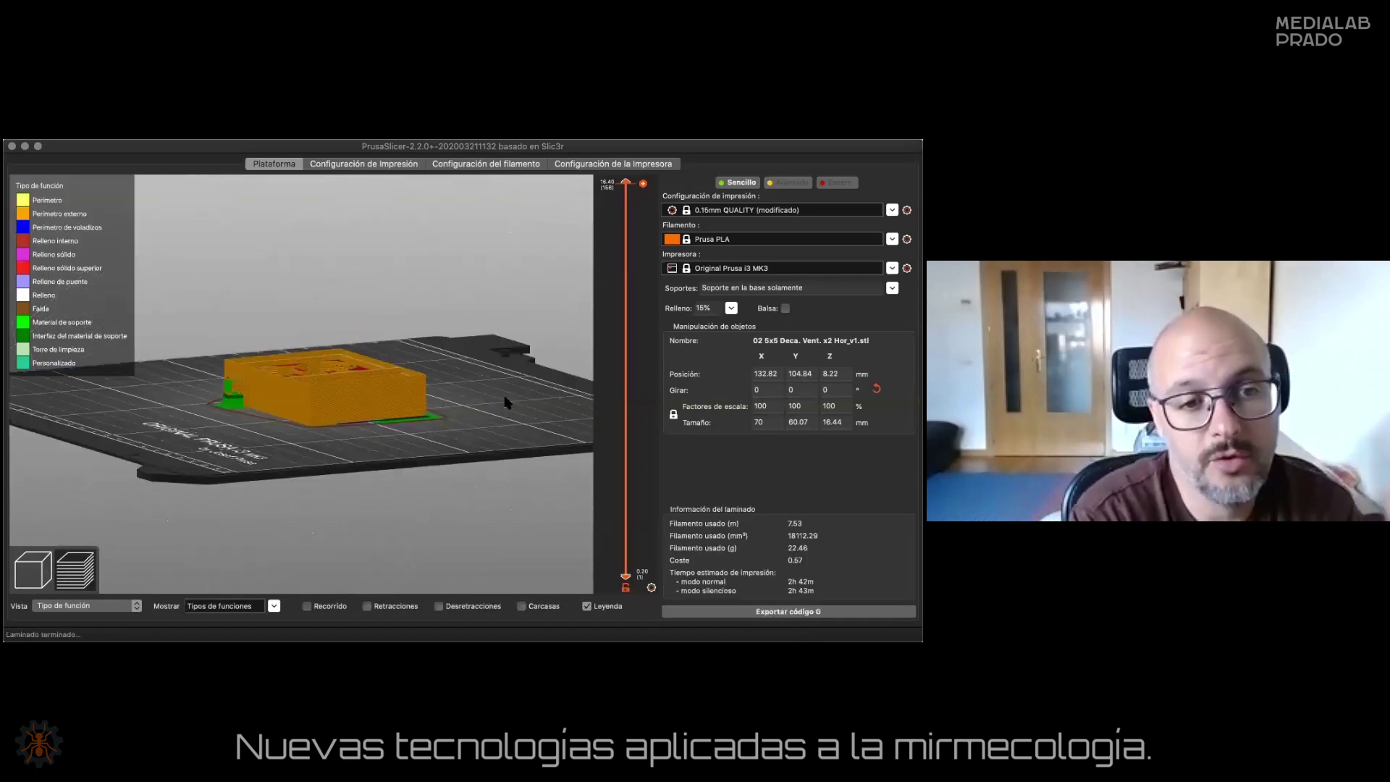
{"action": "key", "text": "0"}
{"action": "key", "text": "3"}
{"action": "left_click_drag", "start_coordinate": [503, 400], "coordinate": [346, 372]}
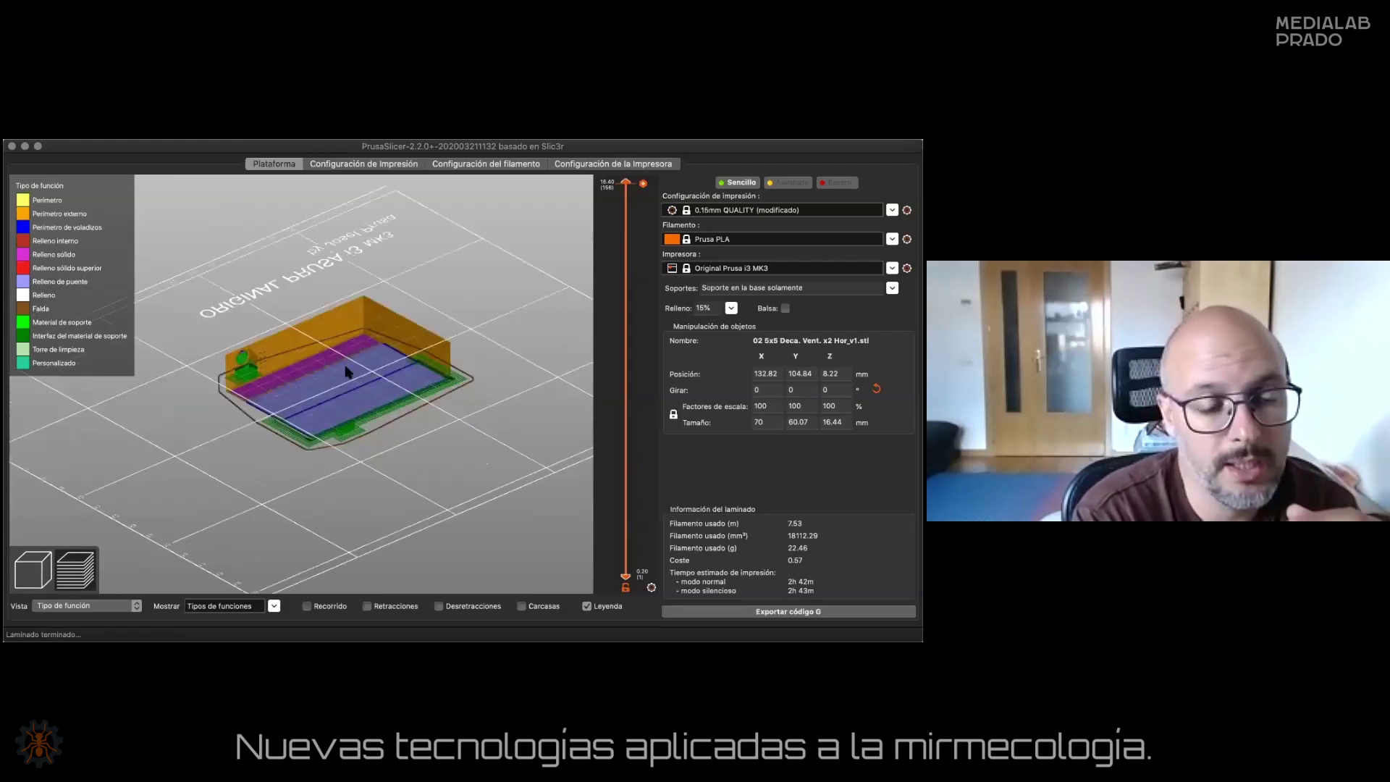
{"action": "scroll", "coordinate": [411, 419], "scroll_direction": "up", "scroll_amount": 5}
{"action": "scroll", "coordinate": [423, 413], "scroll_direction": "down", "scroll_amount": 5}
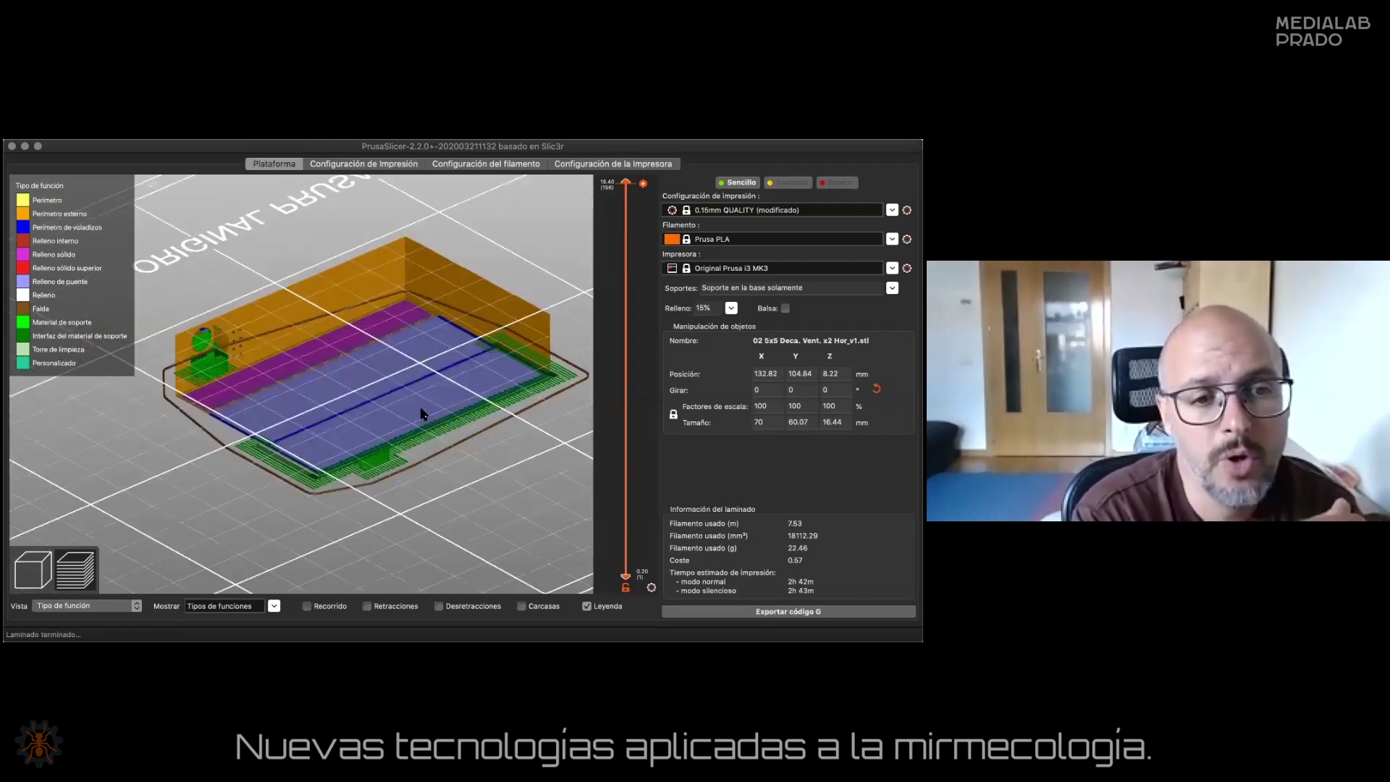
{"action": "key", "text": "0"}
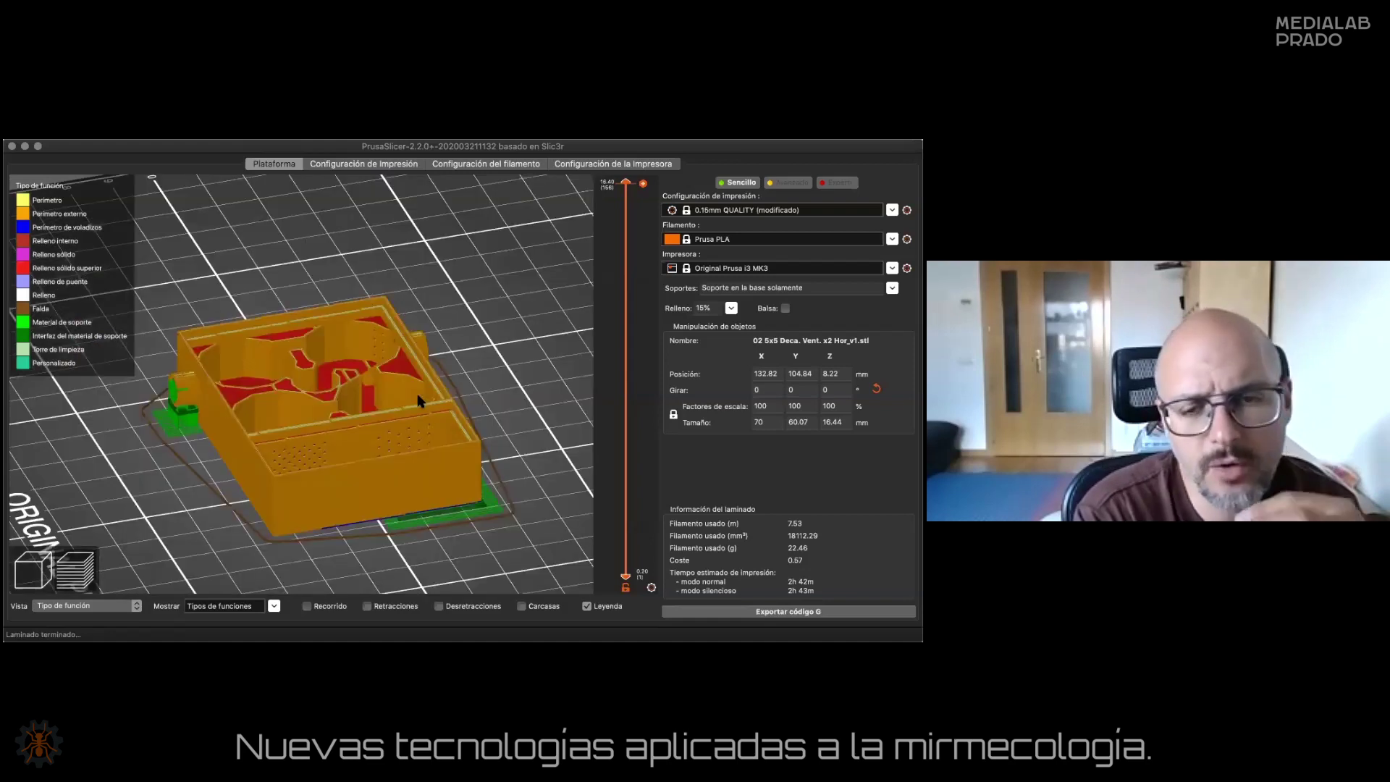
{"action": "left_click_drag", "start_coordinate": [419, 401], "coordinate": [450, 431]}
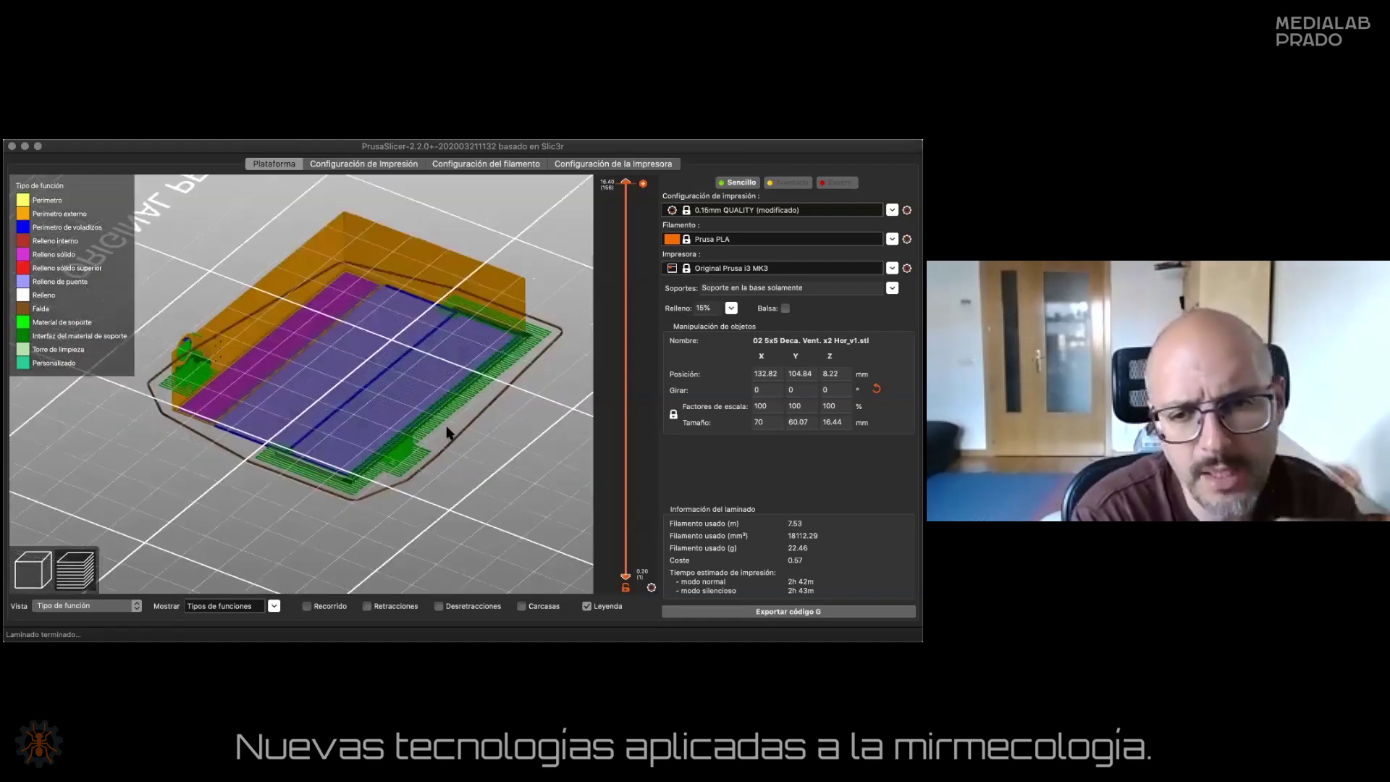
{"action": "key", "text": "3"}
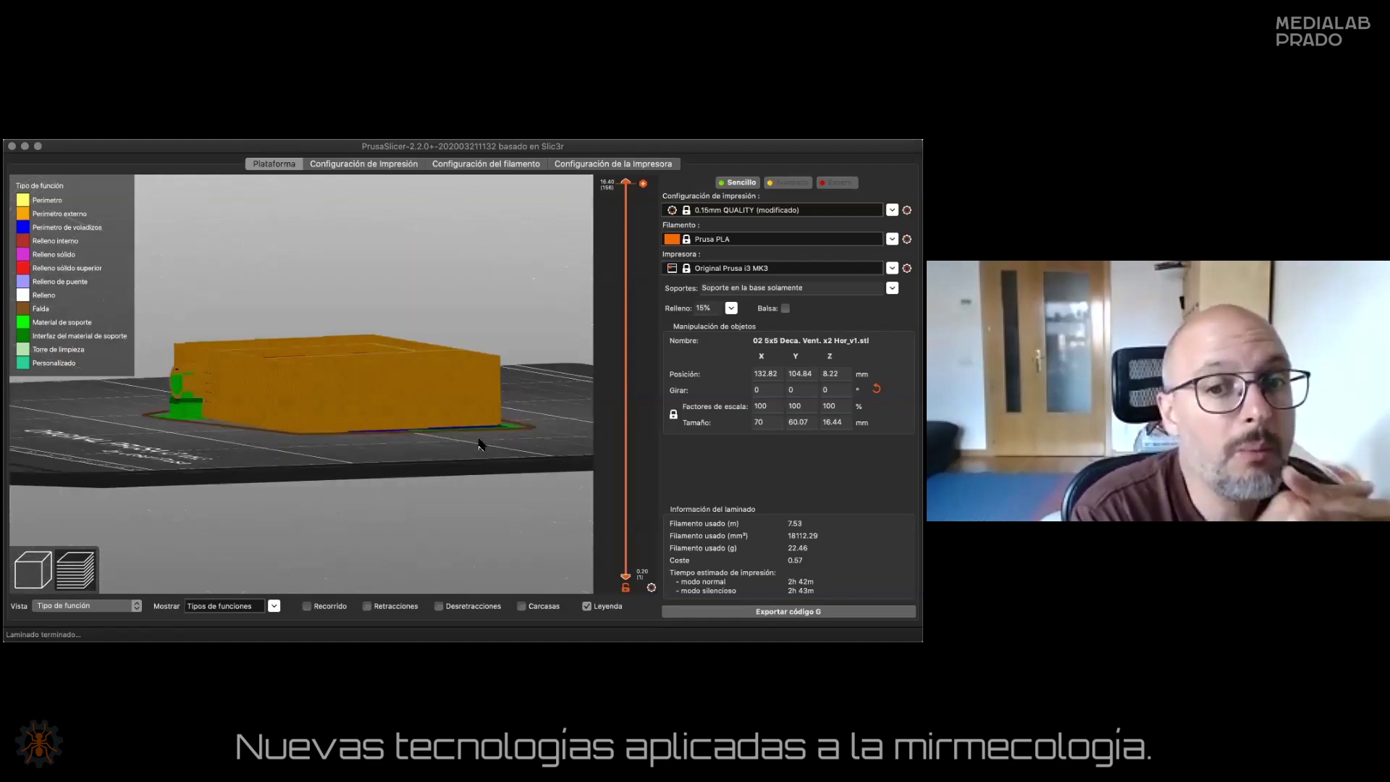
{"action": "key", "text": "0"}
{"action": "left_click_drag", "start_coordinate": [478, 443], "coordinate": [482, 449]}
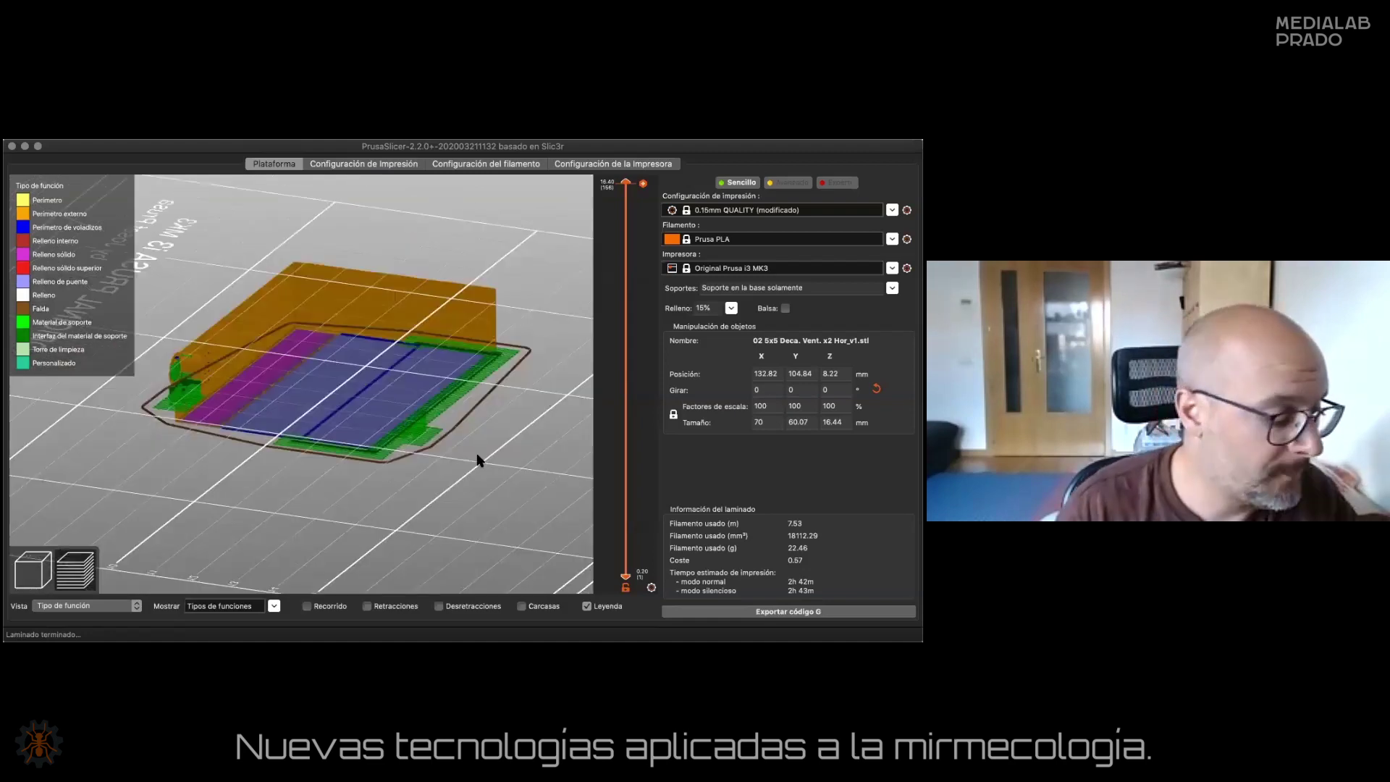
{"action": "key", "text": "3"}
{"action": "key", "text": "0"}
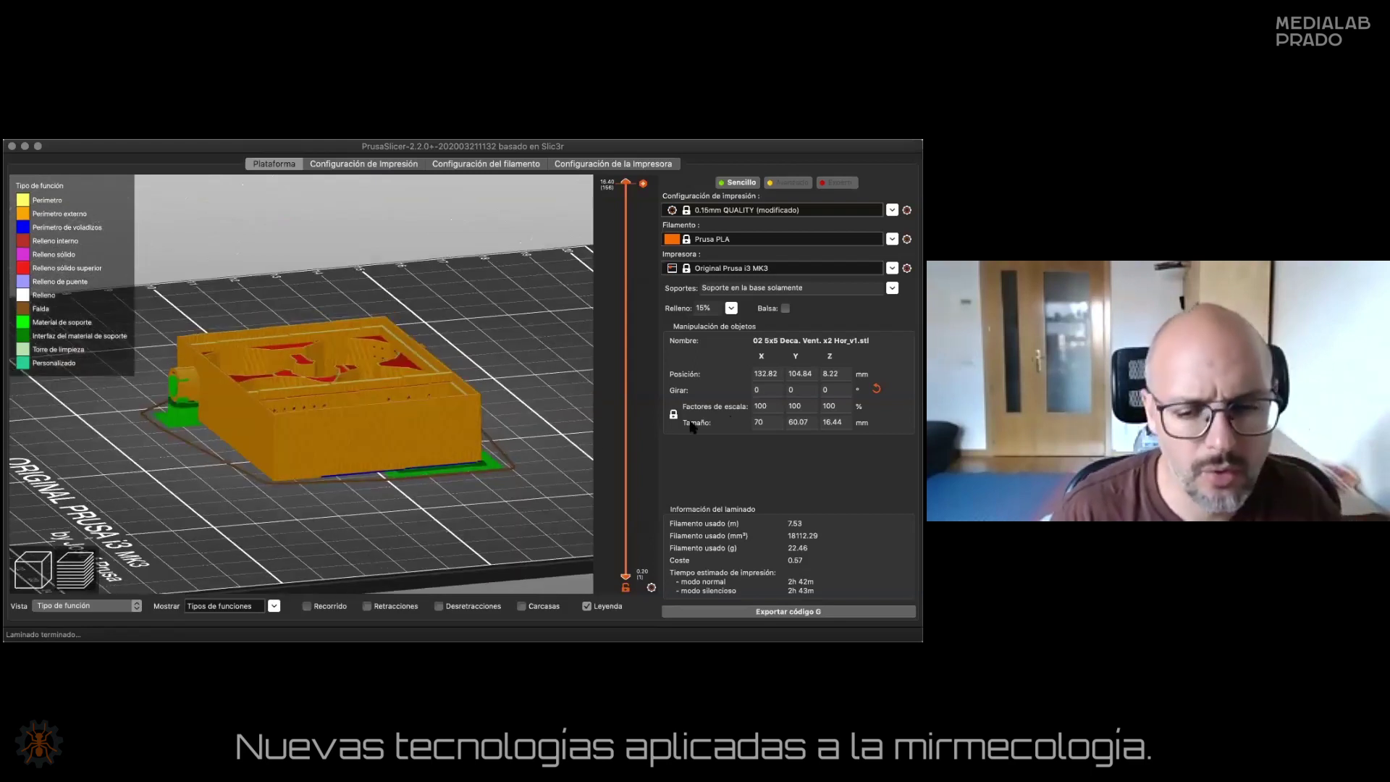
{"action": "key", "text": "2"}
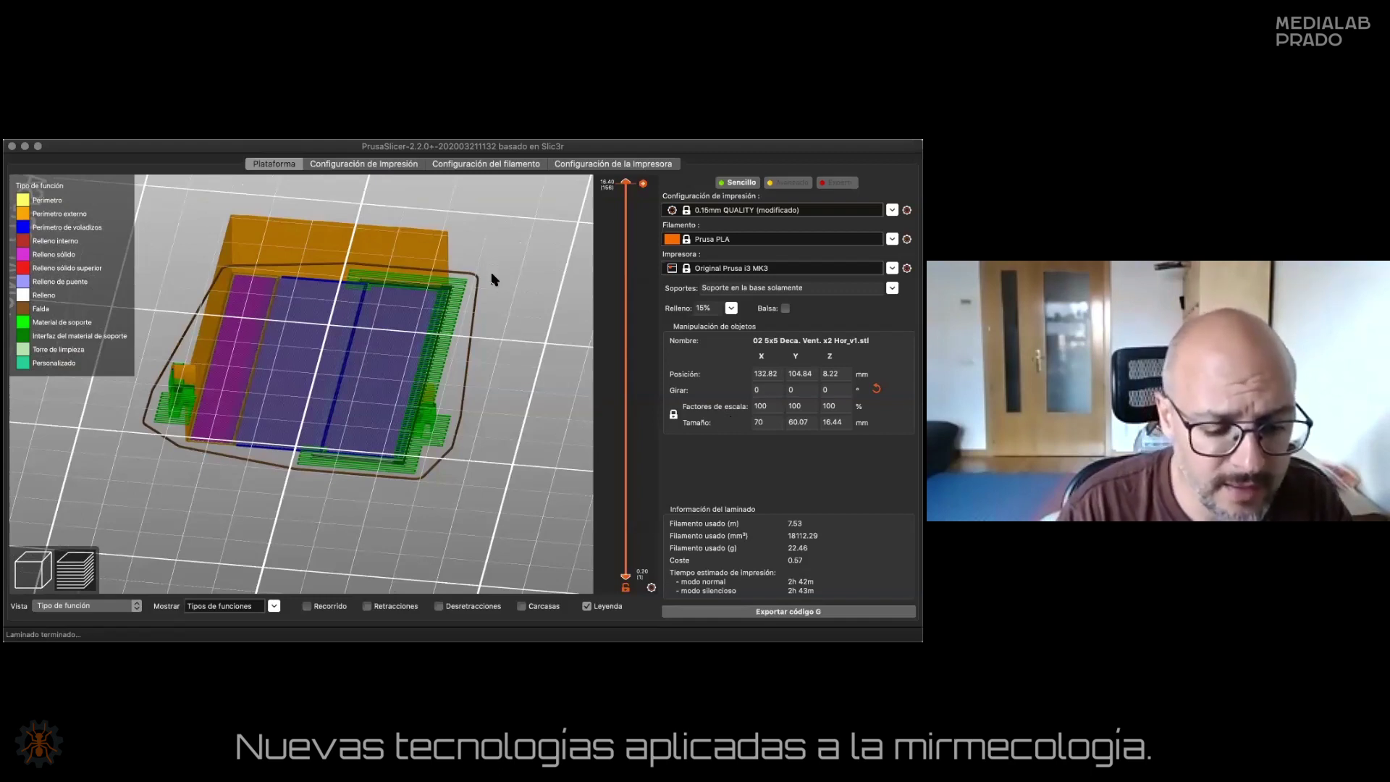
{"action": "key", "text": "0"}
{"action": "left_click_drag", "start_coordinate": [474, 275], "coordinate": [401, 244]}
Return to the model view, undo the nest box's X rotation and deselect the box.
{"action": "key", "text": "Tab"}
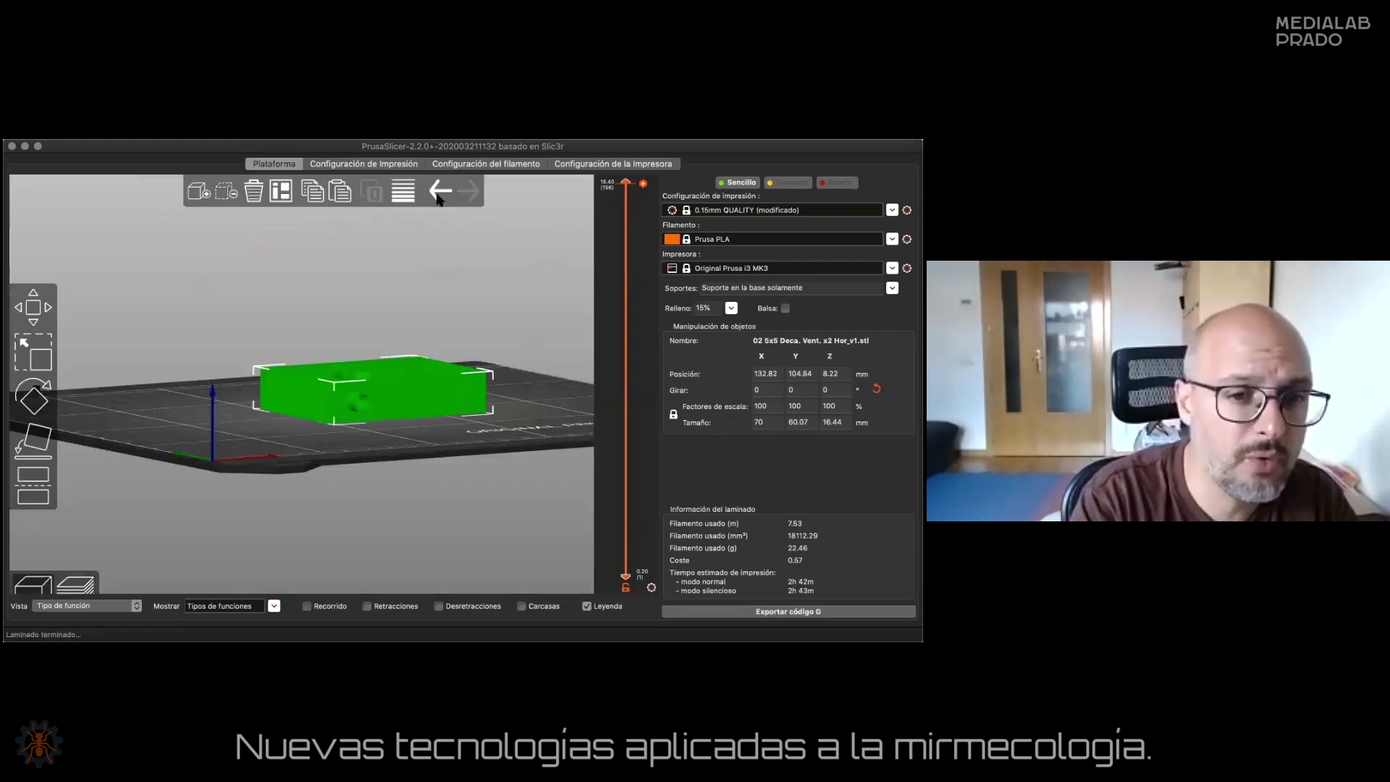
{"action": "left_click_drag", "start_coordinate": [565, 248], "coordinate": [559, 326]}
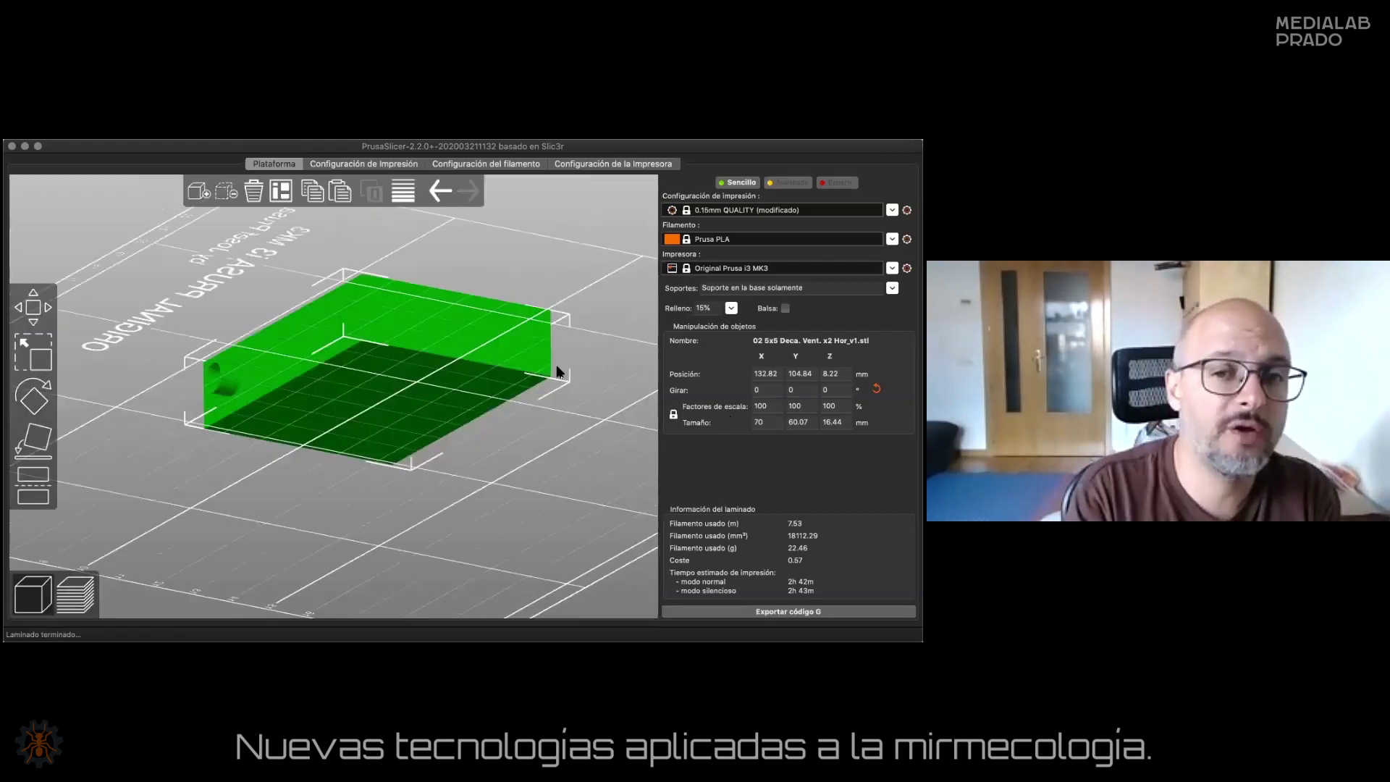
{"action": "key", "text": "super+z"}
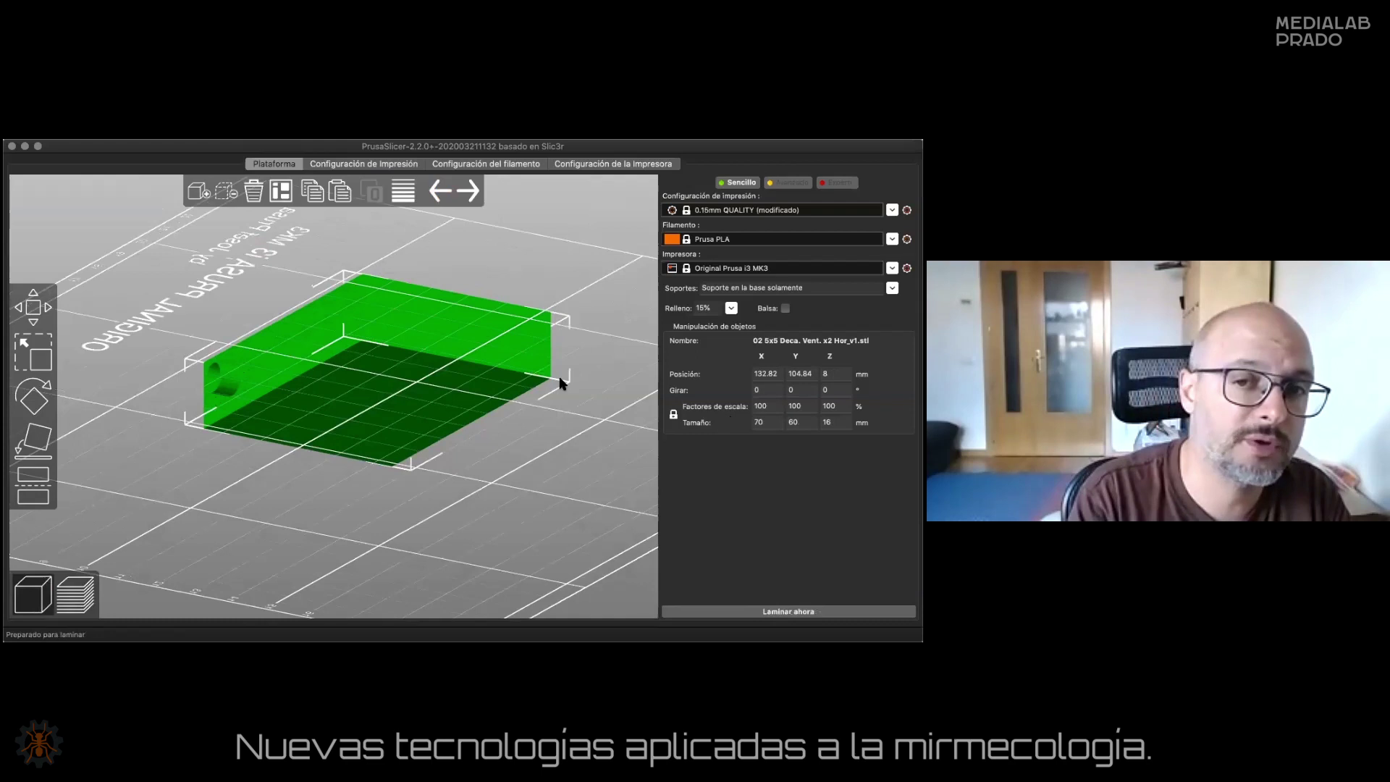
{"action": "left_click", "coordinate": [561, 382]}
{"action": "key", "text": "0"}
{"action": "left_click_drag", "start_coordinate": [557, 367], "coordinate": [487, 459]}
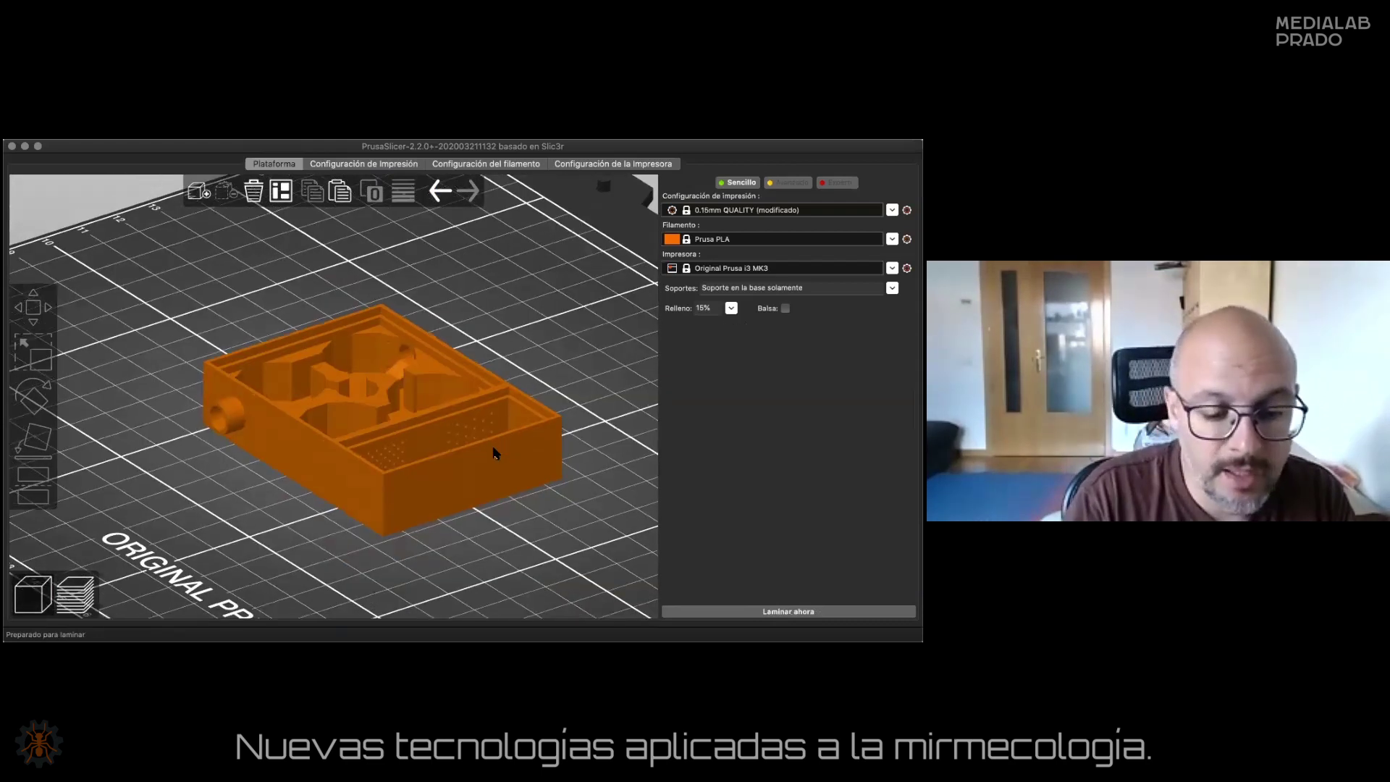
Select the nest box and examine its top, sides and underside in the model view.
{"action": "left_click", "coordinate": [487, 459]}
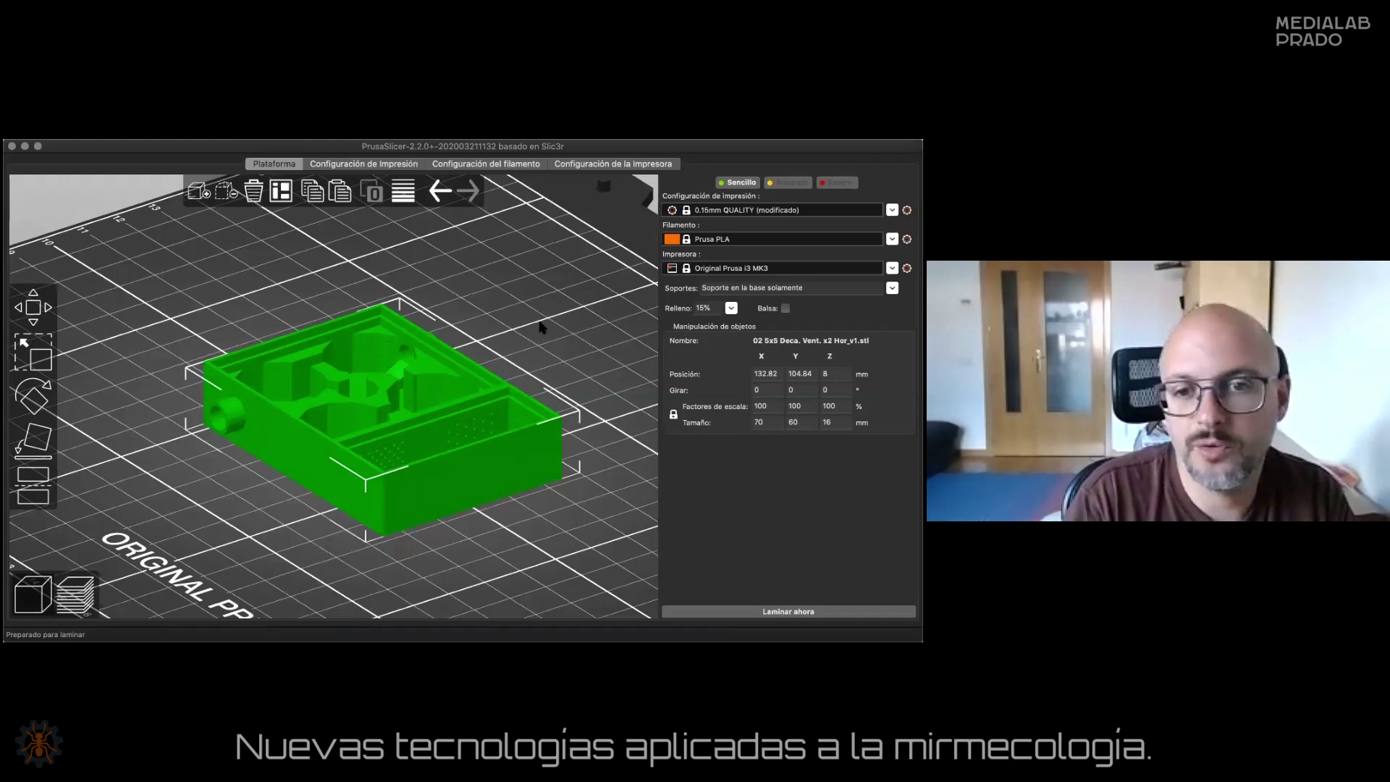
{"action": "left_click_drag", "start_coordinate": [545, 332], "coordinate": [540, 331]}
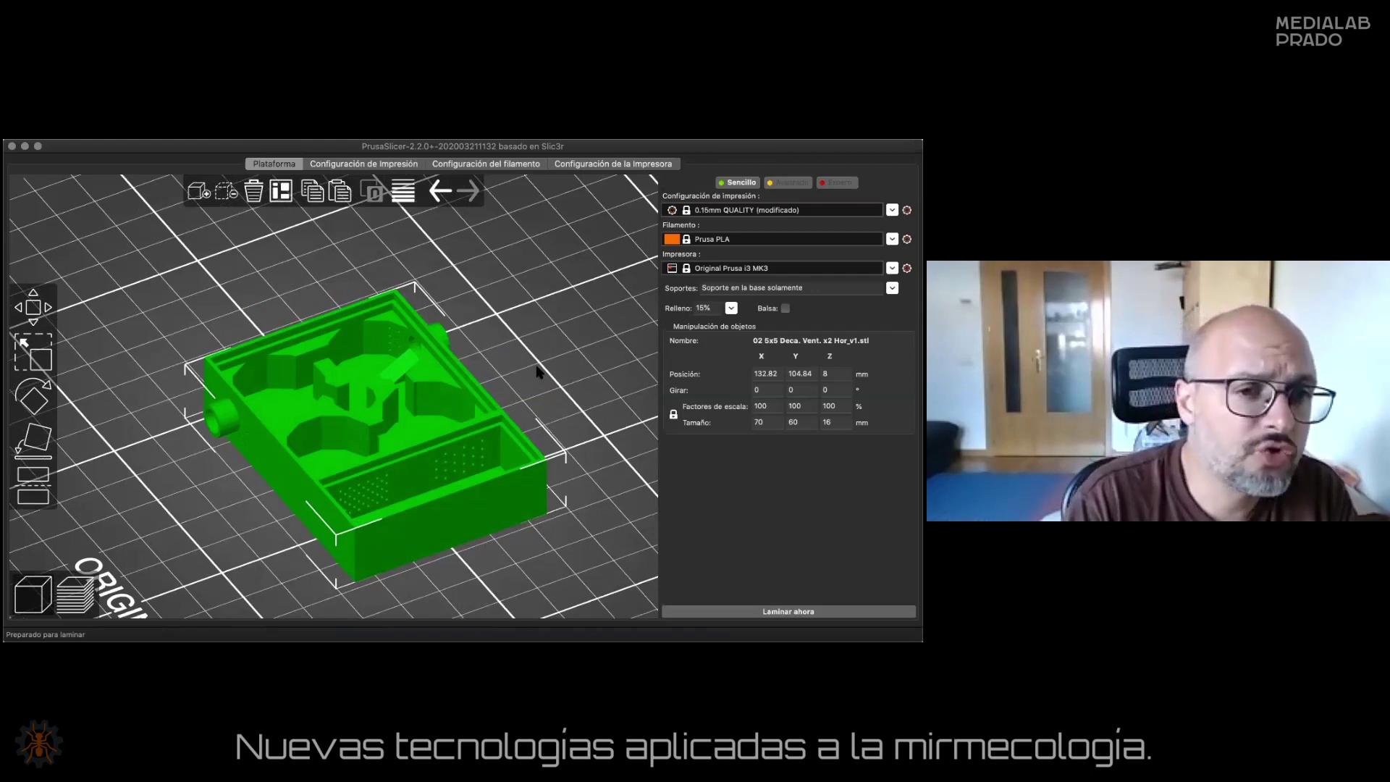
{"action": "left_click_drag", "start_coordinate": [602, 470], "coordinate": [615, 496]}
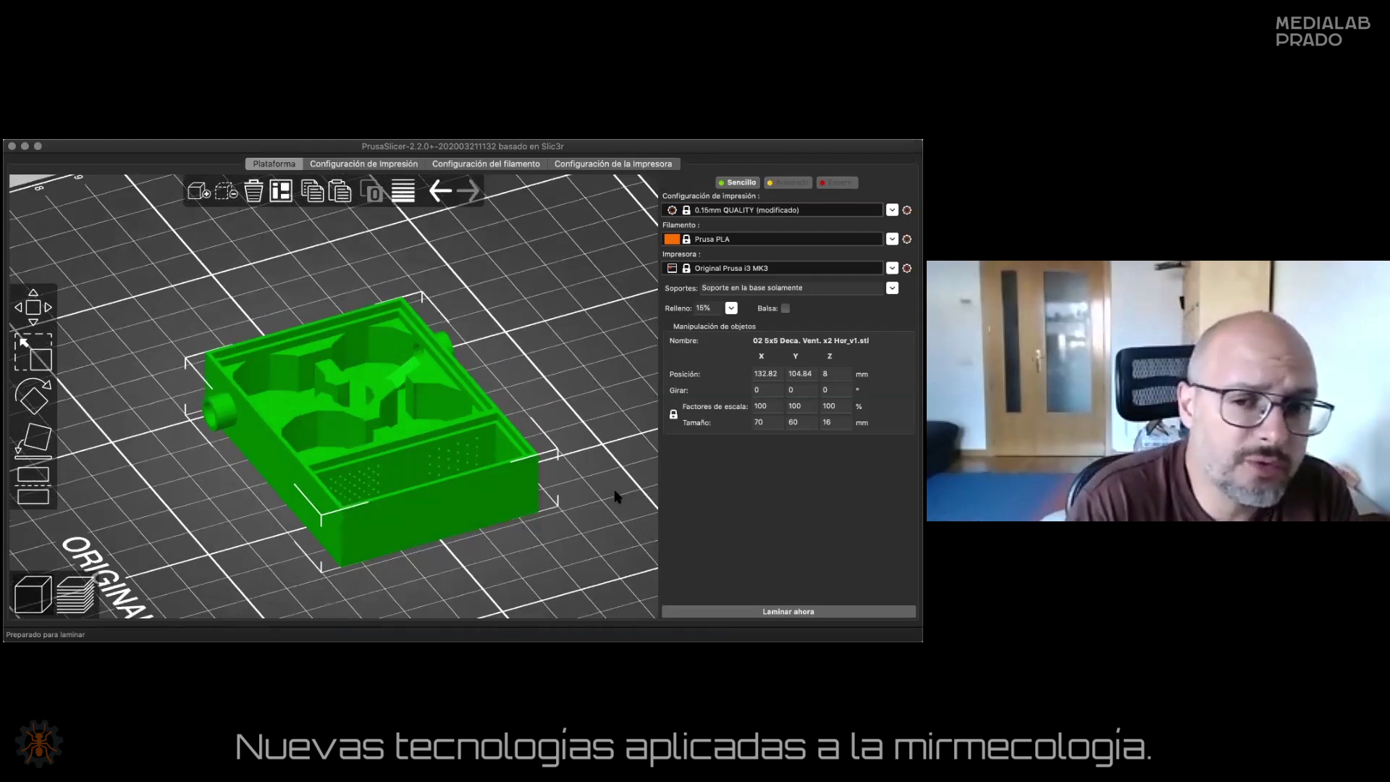
{"action": "key", "text": "2"}
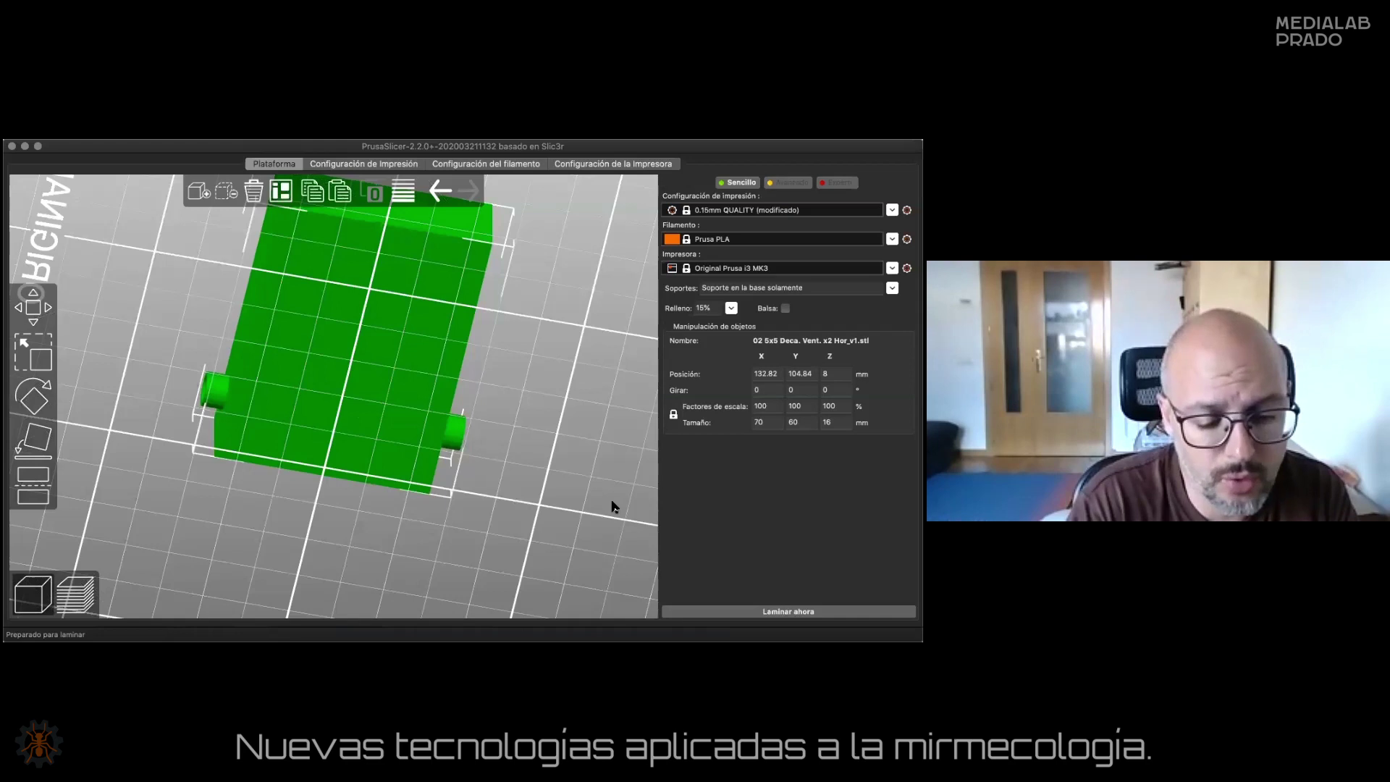
{"action": "key", "text": "0"}
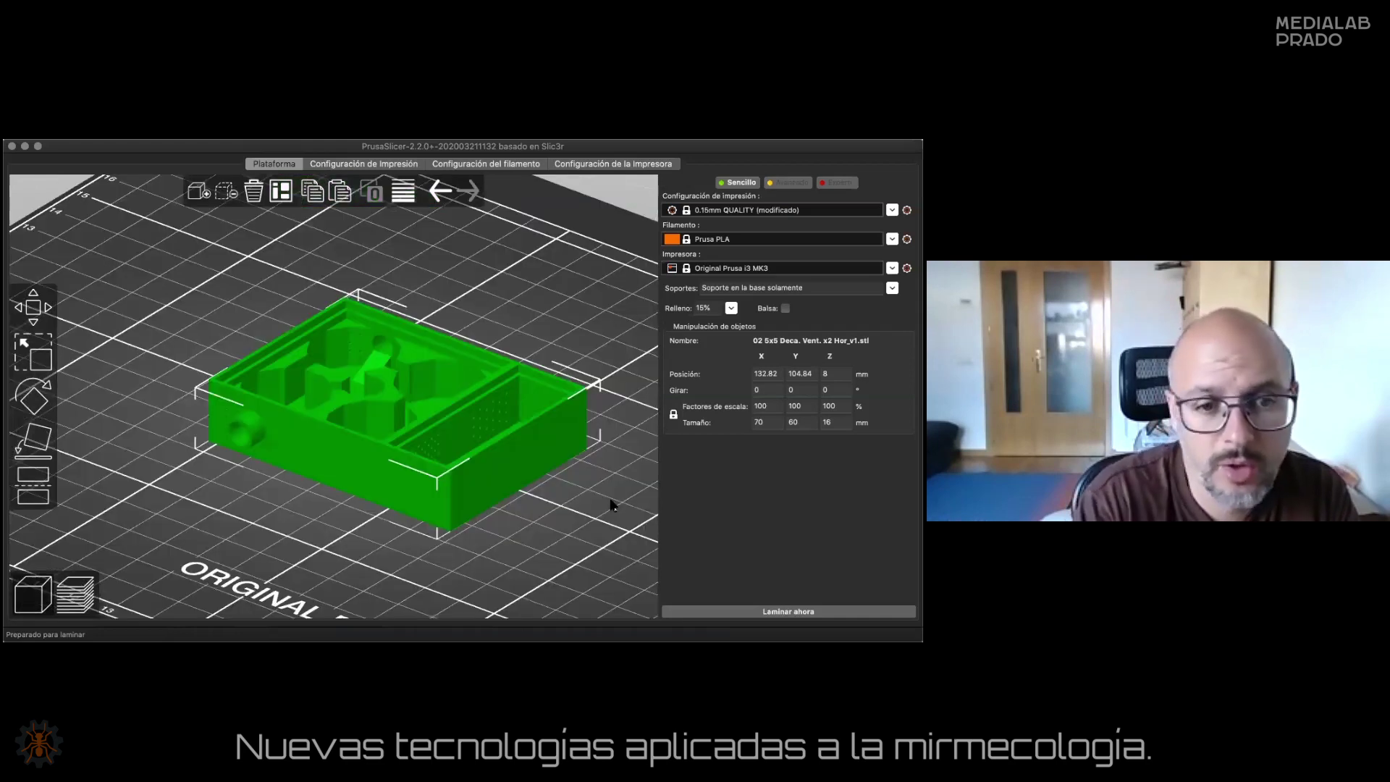
{"action": "left_click_drag", "start_coordinate": [611, 500], "coordinate": [601, 502]}
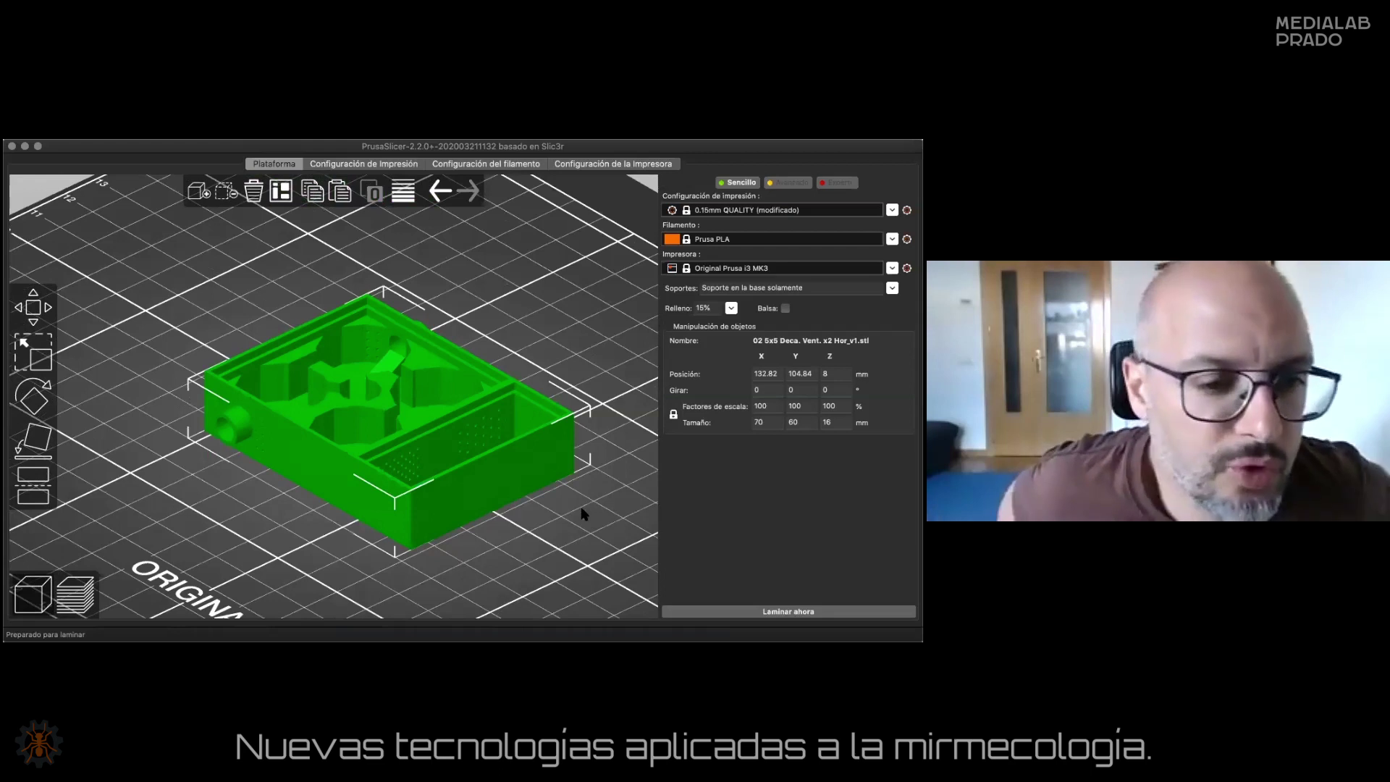
{"action": "mouse_move", "coordinate": [583, 514]}
{"action": "left_mouse_down"}
{"action": "mouse_move", "coordinate": [577, 483]}
{"action": "mouse_move", "coordinate": [577, 502]}
{"action": "left_mouse_up"}
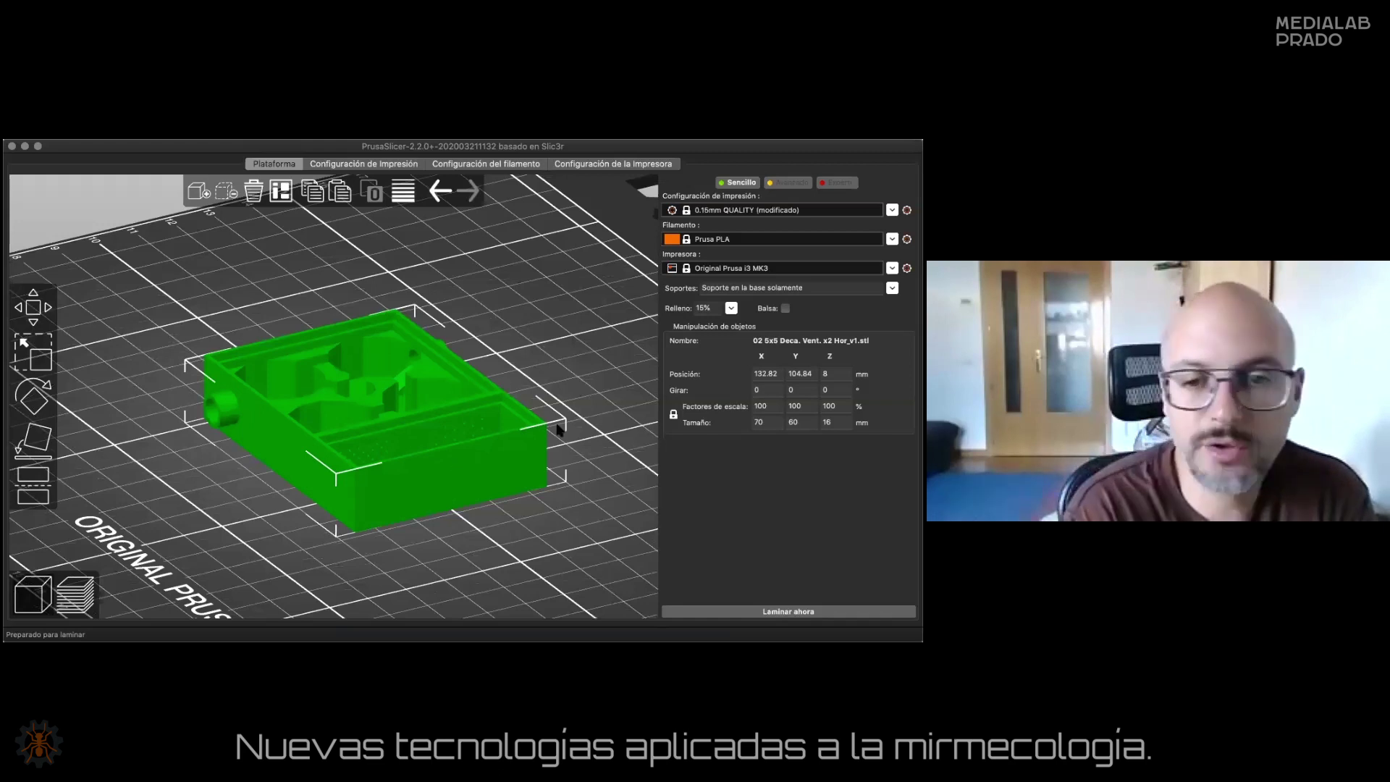
{"action": "left_click_drag", "start_coordinate": [578, 454], "coordinate": [584, 433]}
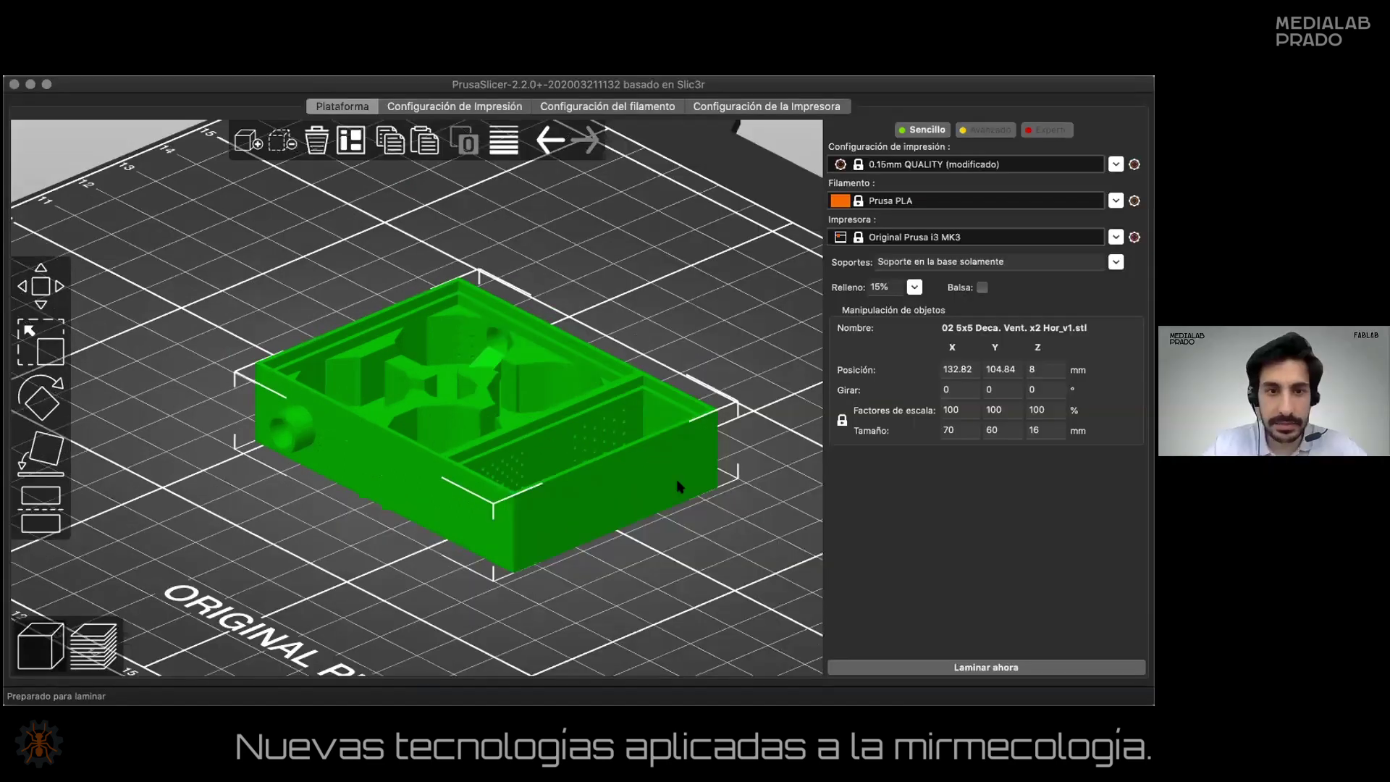
Slice the untilted nest box and inspect its base and the supports under the side tubes.
{"action": "key", "text": "super+r"}
{"action": "scroll", "coordinate": [412, 332], "scroll_direction": "down", "scroll_amount": 3}
{"action": "left_click_drag", "start_coordinate": [413, 332], "coordinate": [481, 267]}
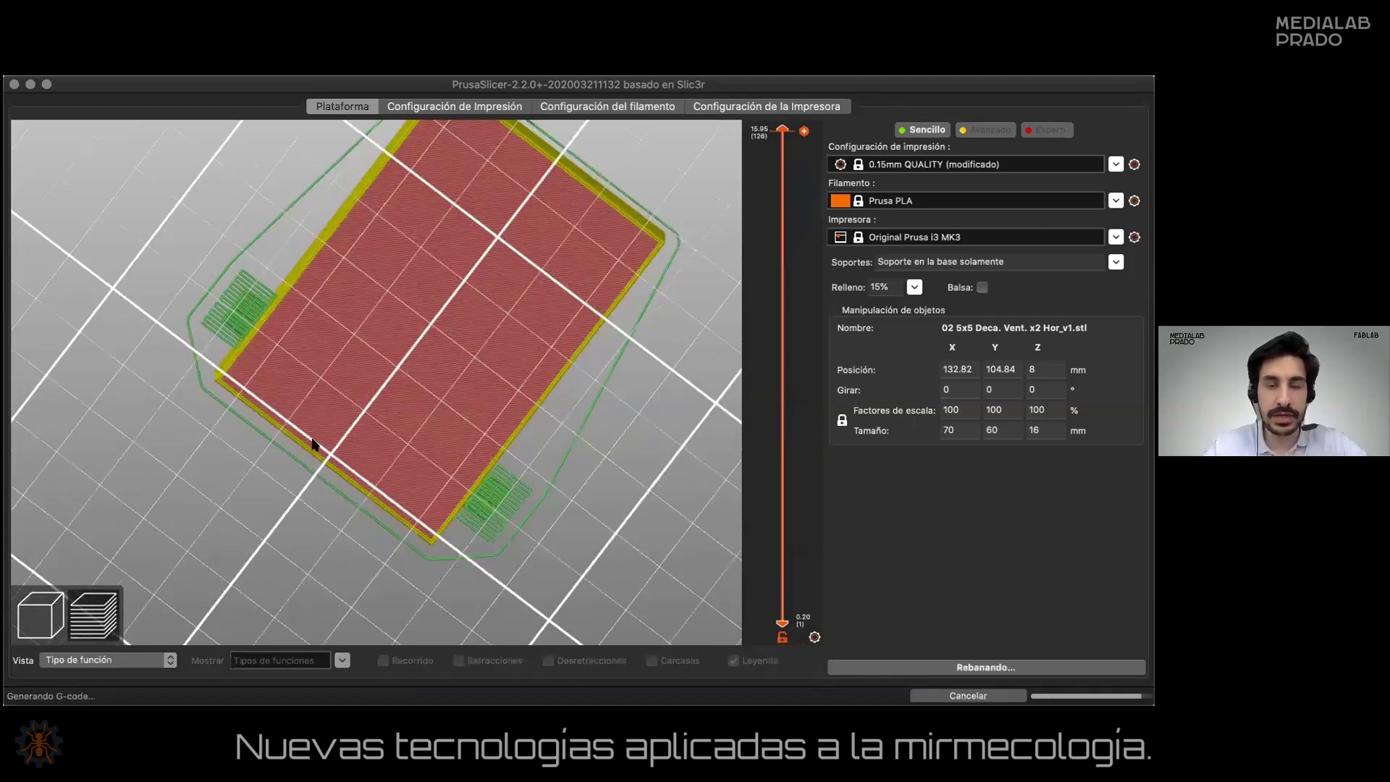
{"action": "scroll", "coordinate": [398, 351], "scroll_direction": "up", "scroll_amount": 2}
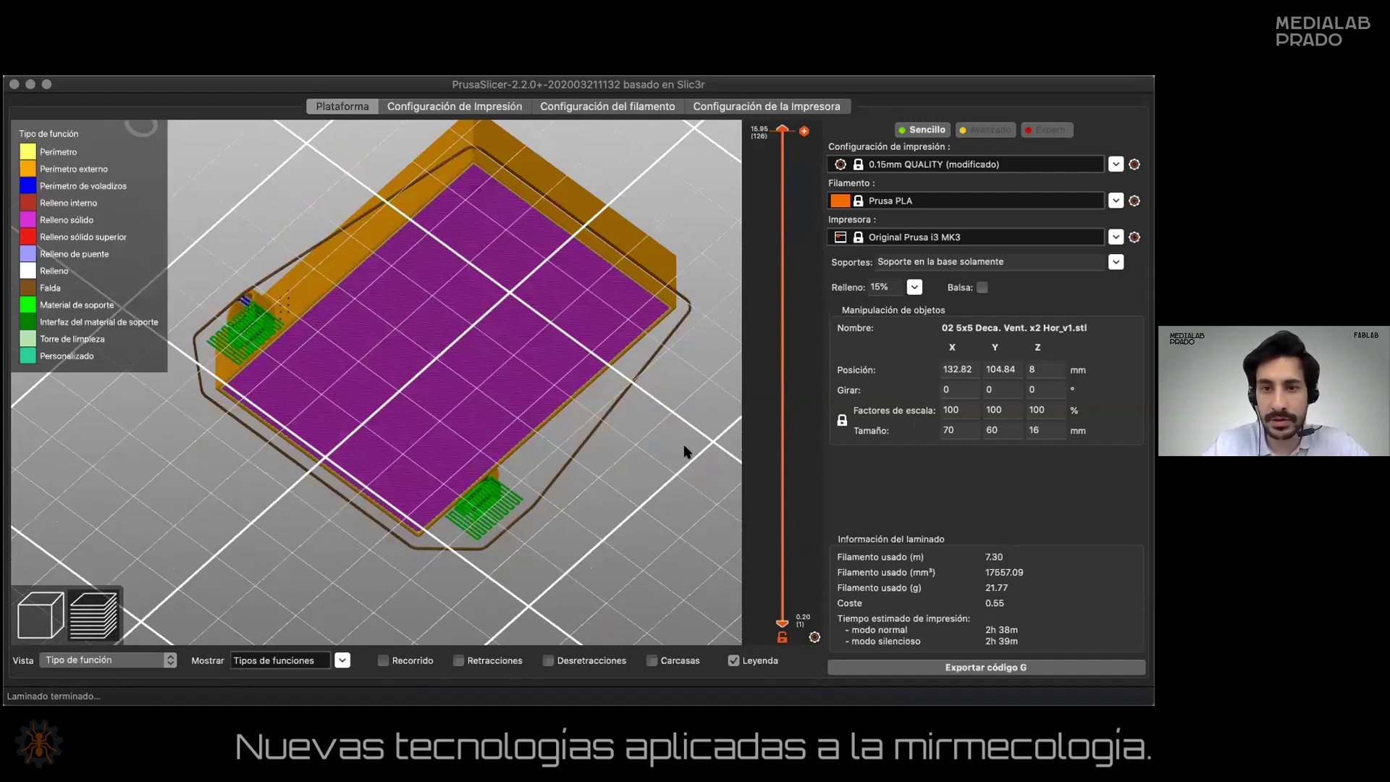
{"action": "key", "text": "0"}
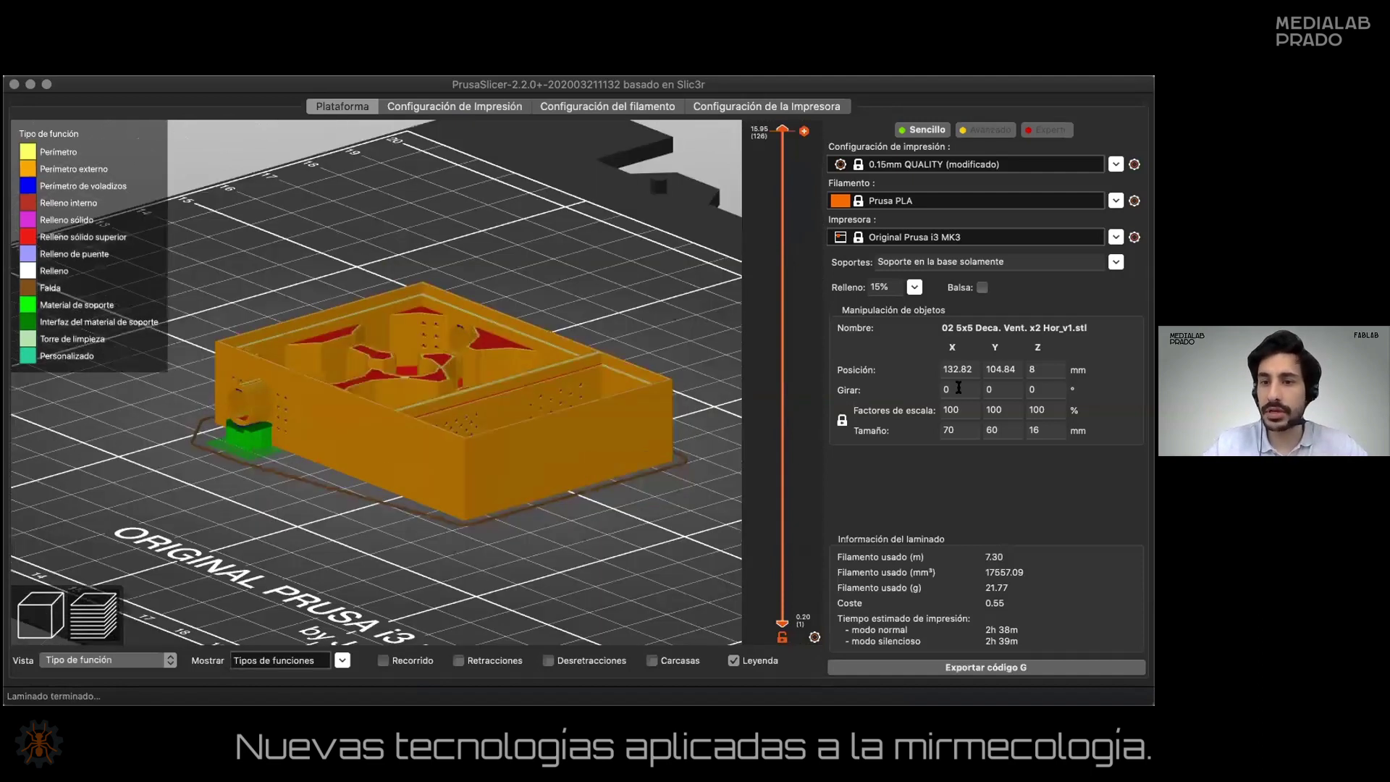
Rotate the nest box 0.2° about the X axis and slightly about the Y axis, and slice it again.
{"action": "left_click", "coordinate": [958, 388]}
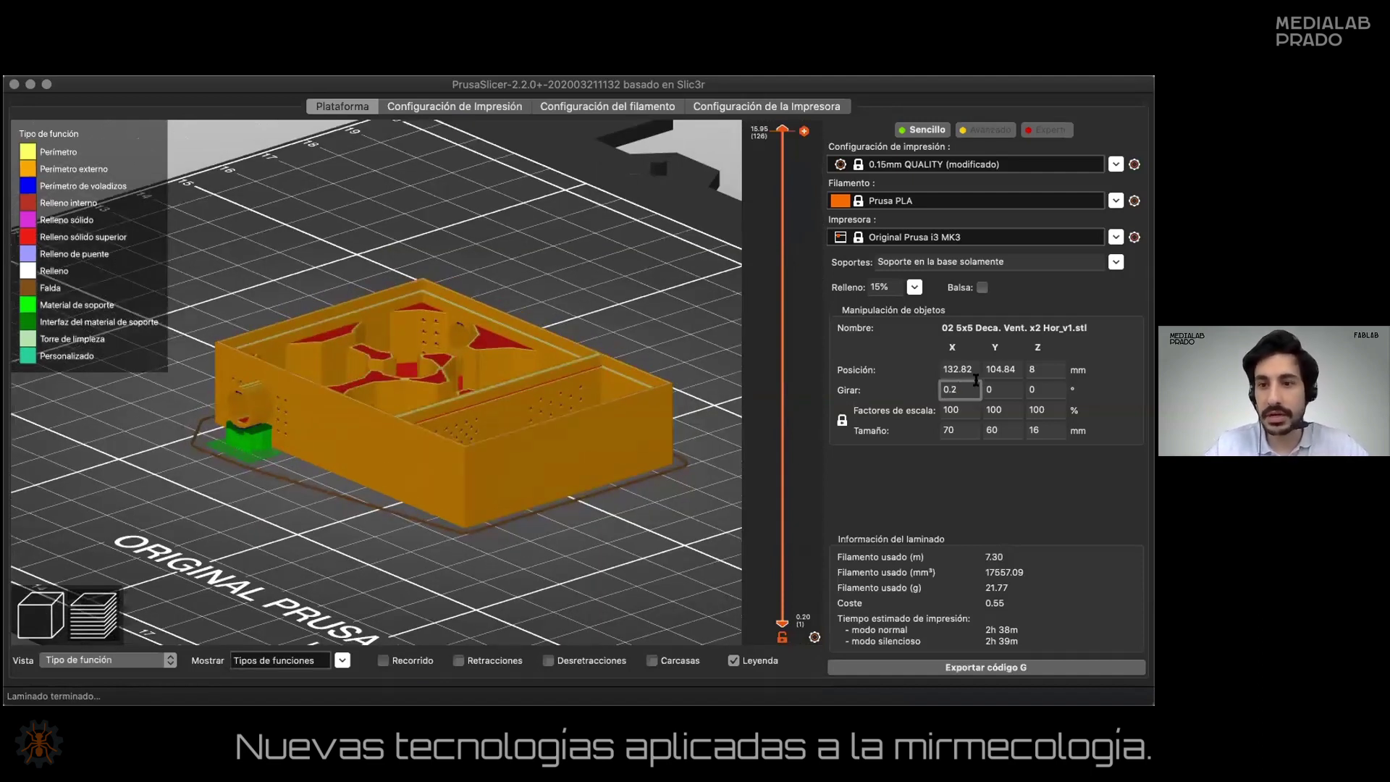
{"action": "type", "text": ".2"}
{"action": "left_click", "coordinate": [1006, 389]}
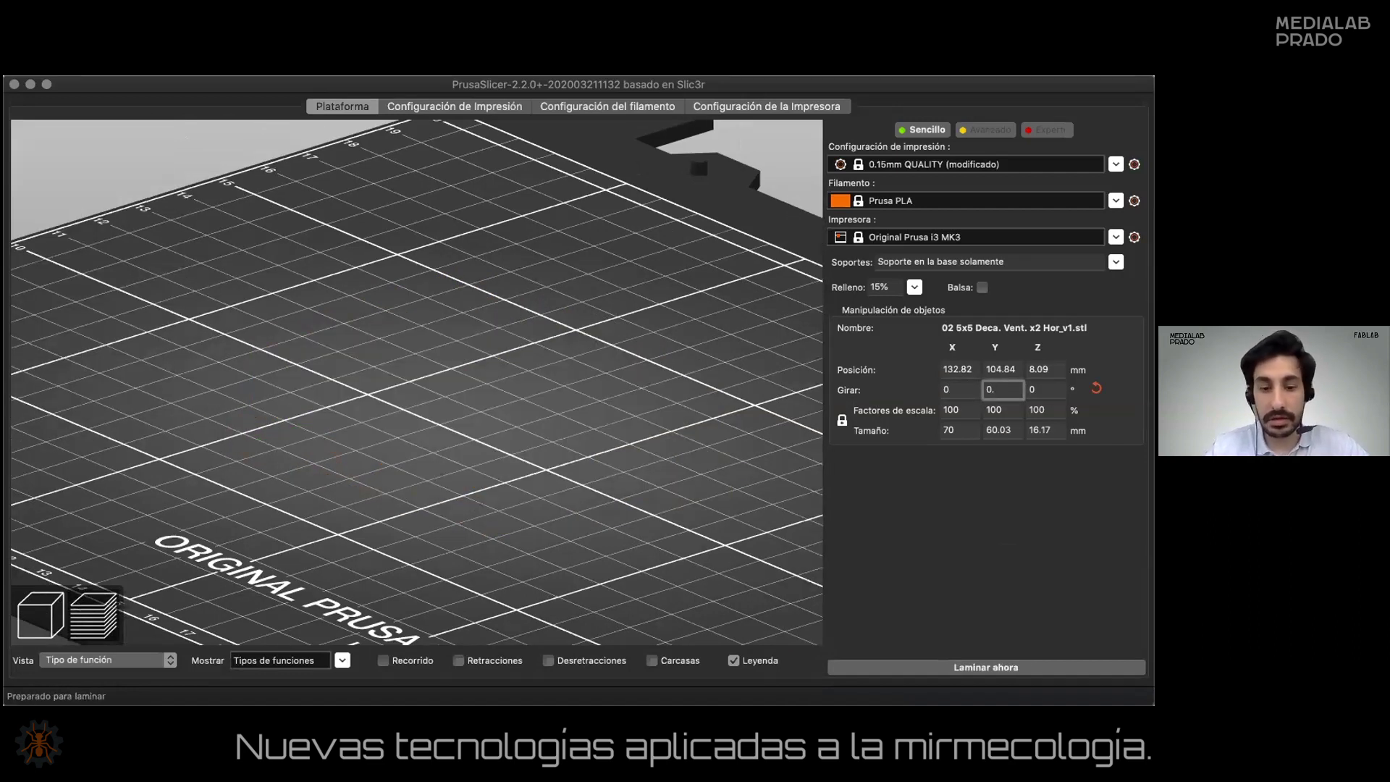
{"action": "left_click", "coordinate": [983, 666]}
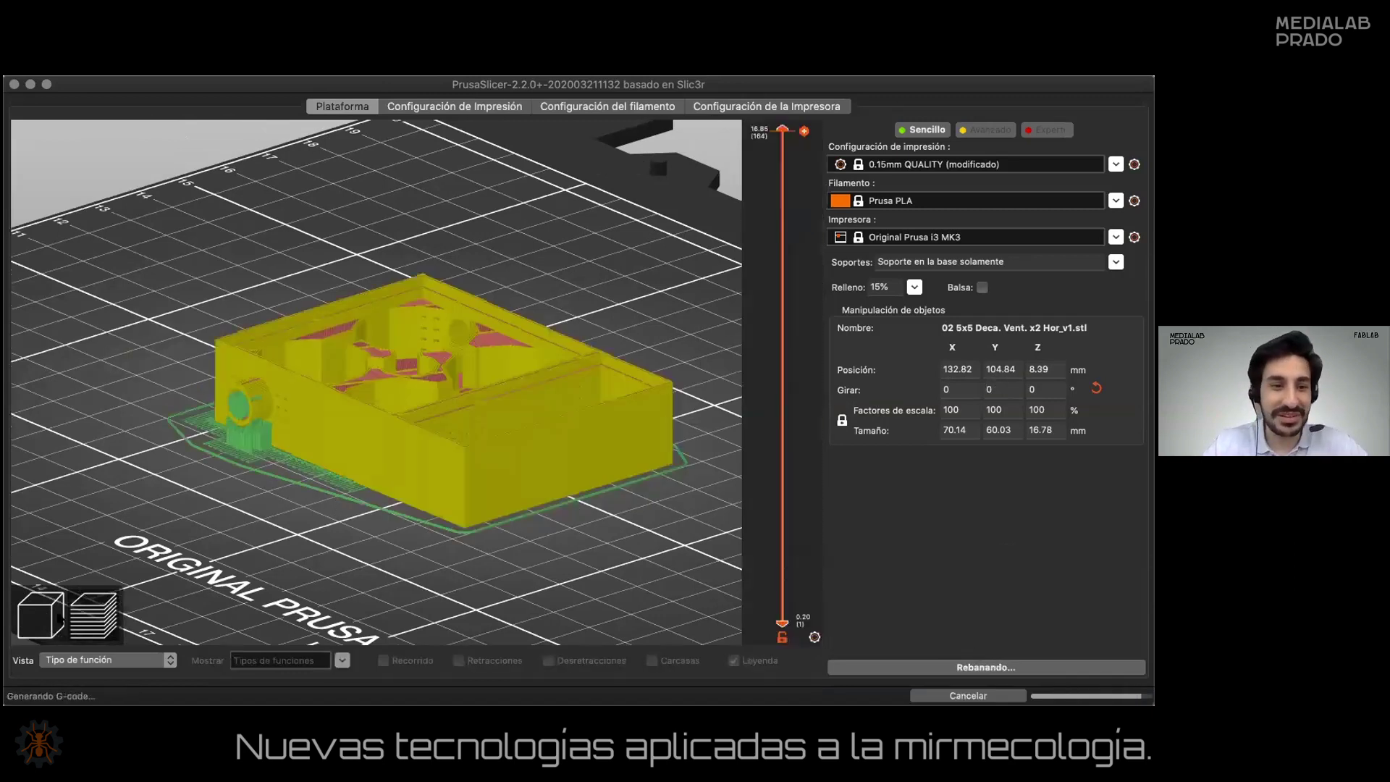
Examine the tilted nest box's underside and supports in the preview, isolating the 0.20 mm first layer before restoring all layers.
{"action": "left_click_drag", "start_coordinate": [481, 567], "coordinate": [482, 555]}
{"action": "scroll", "coordinate": [480, 555], "scroll_direction": "up", "scroll_amount": 5}
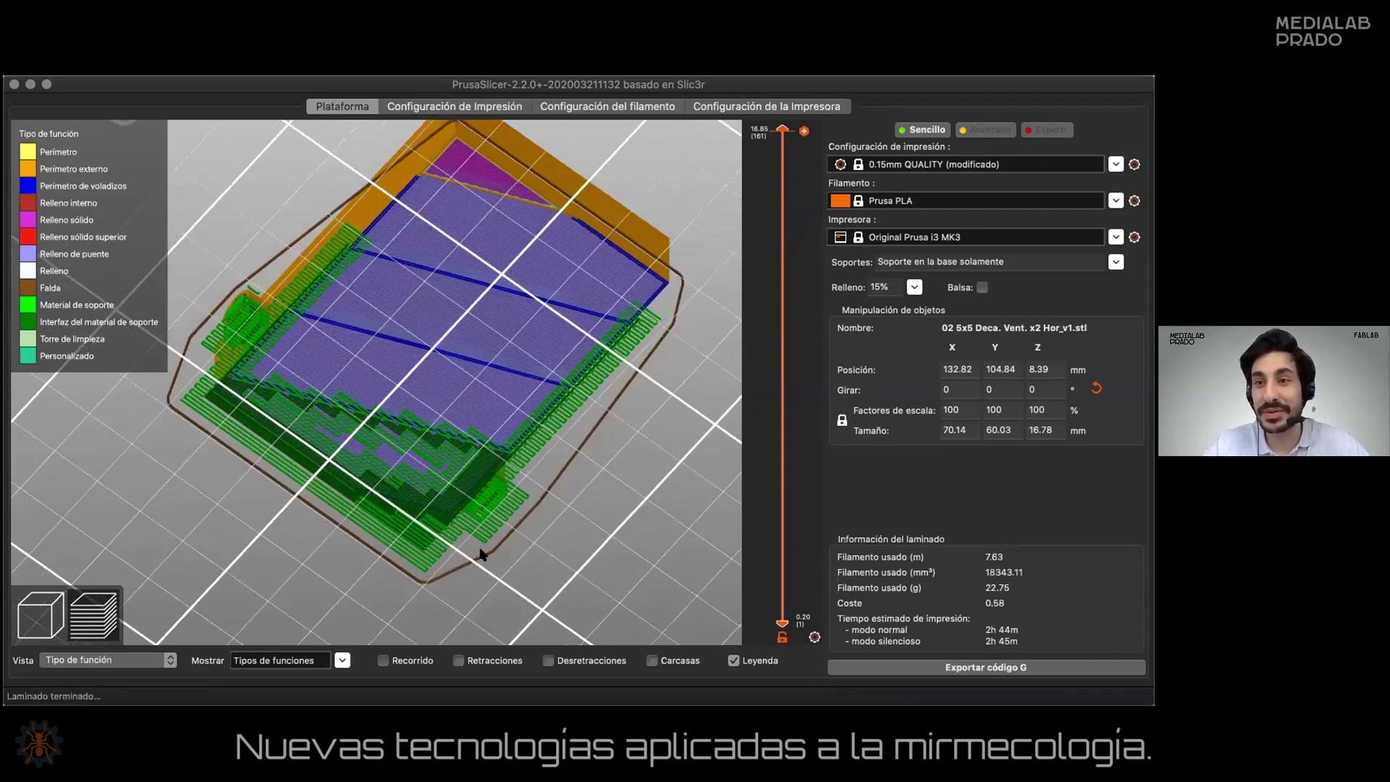
{"action": "left_click_drag", "start_coordinate": [653, 437], "coordinate": [288, 415]}
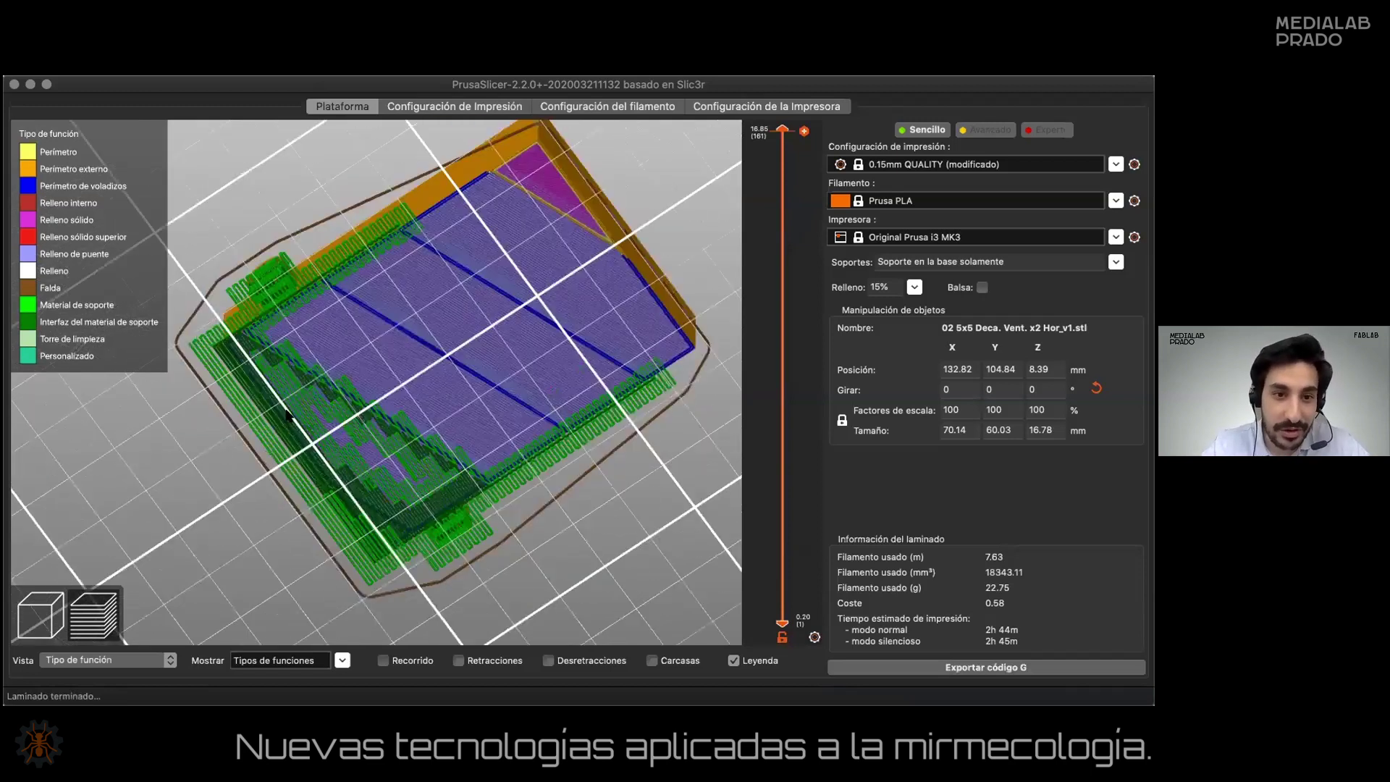
{"action": "left_click_drag", "start_coordinate": [526, 452], "coordinate": [531, 429]}
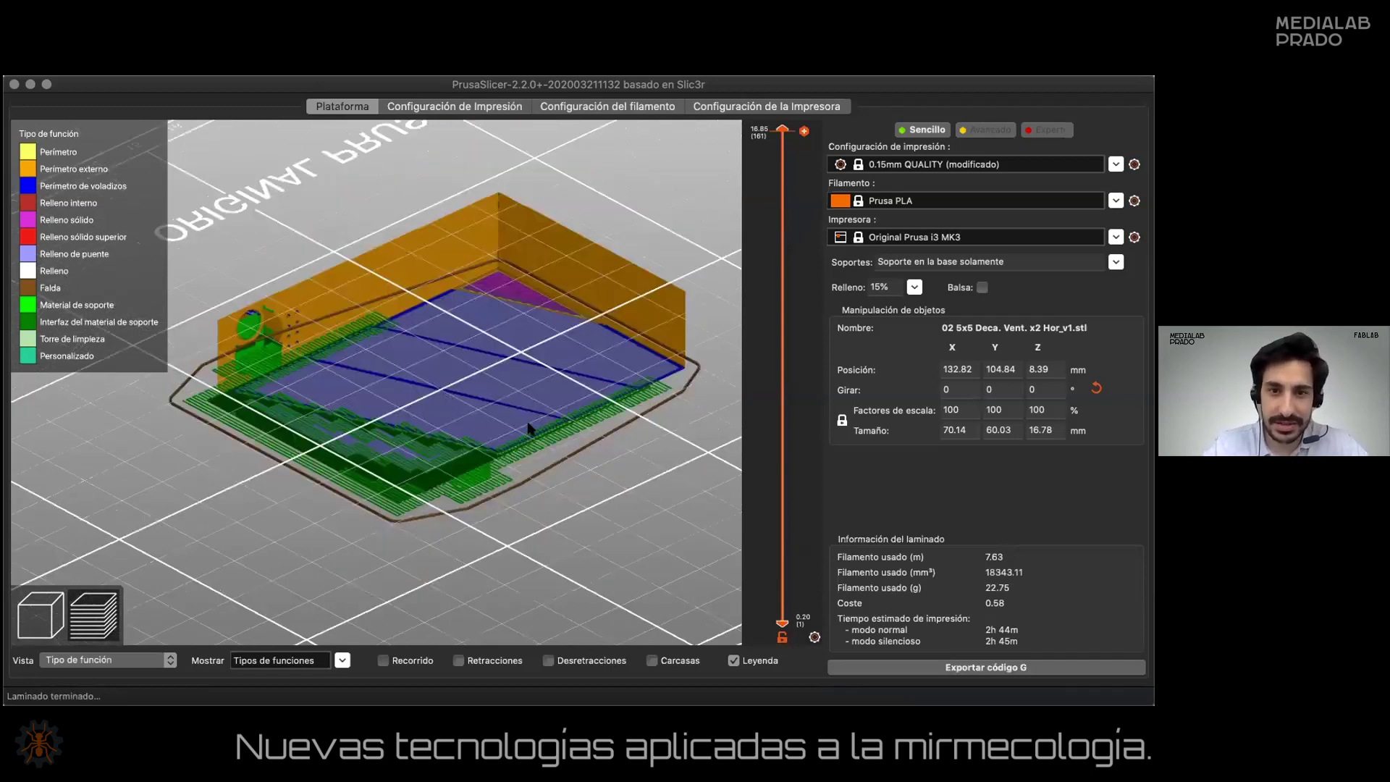
{"action": "left_click_drag", "start_coordinate": [780, 130], "coordinate": [766, 632]}
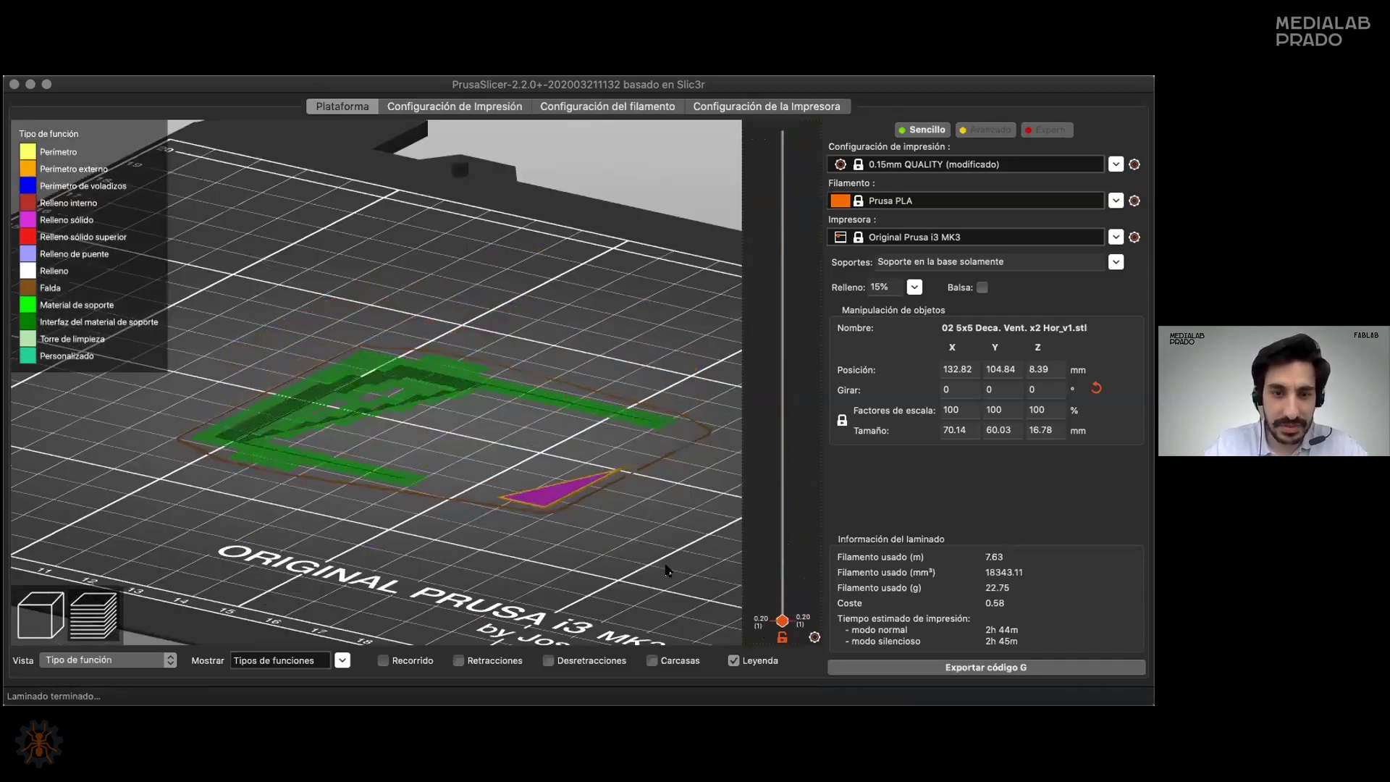
{"action": "scroll", "coordinate": [581, 557], "scroll_direction": "up", "scroll_amount": 5}
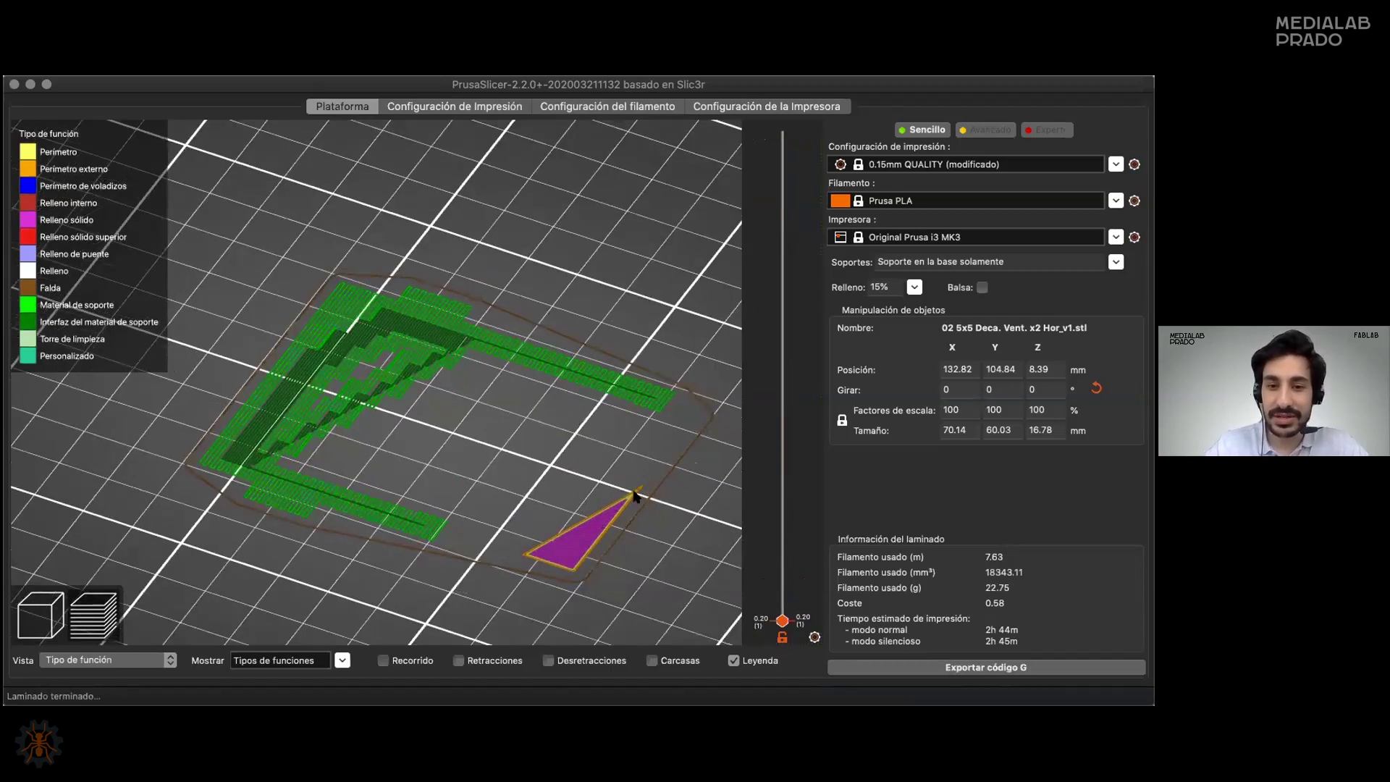
{"action": "left_click_drag", "start_coordinate": [782, 616], "coordinate": [802, 129]}
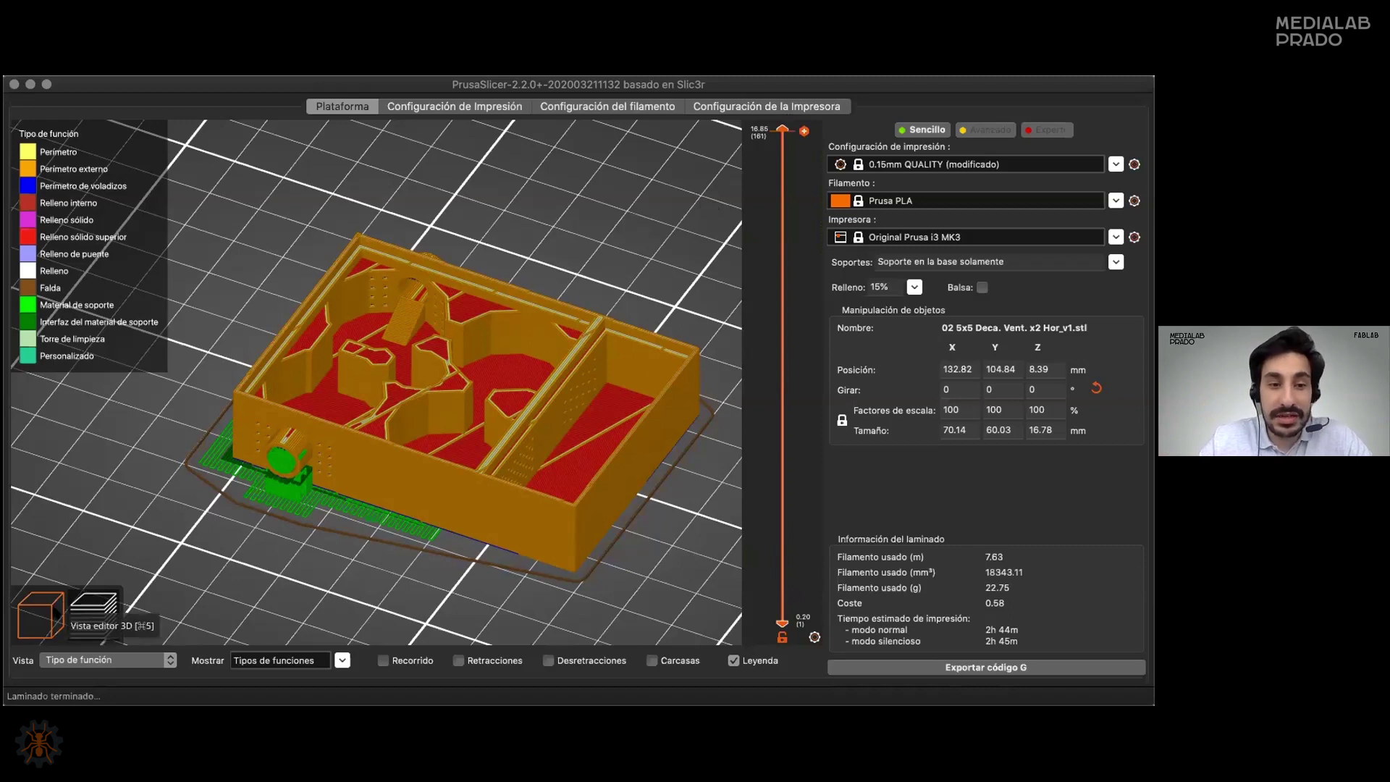
Return to the model view and cut the tilted nest box at Z 0.20, keeping only the upper part.
{"action": "left_click", "coordinate": [52, 612]}
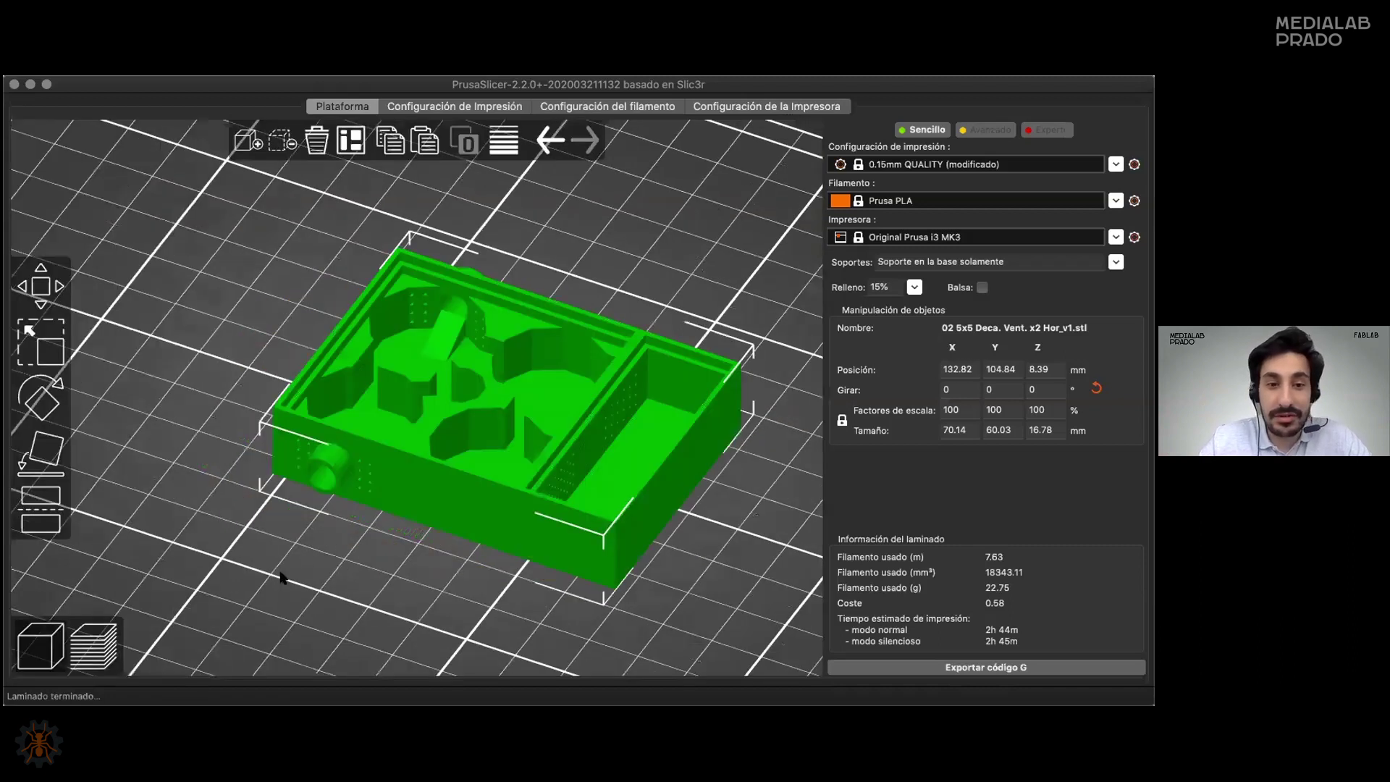
{"action": "left_click", "coordinate": [33, 520]}
{"action": "left_click_drag", "start_coordinate": [383, 625], "coordinate": [145, 582]}
{"action": "left_click_drag", "start_coordinate": [511, 350], "coordinate": [505, 402]}
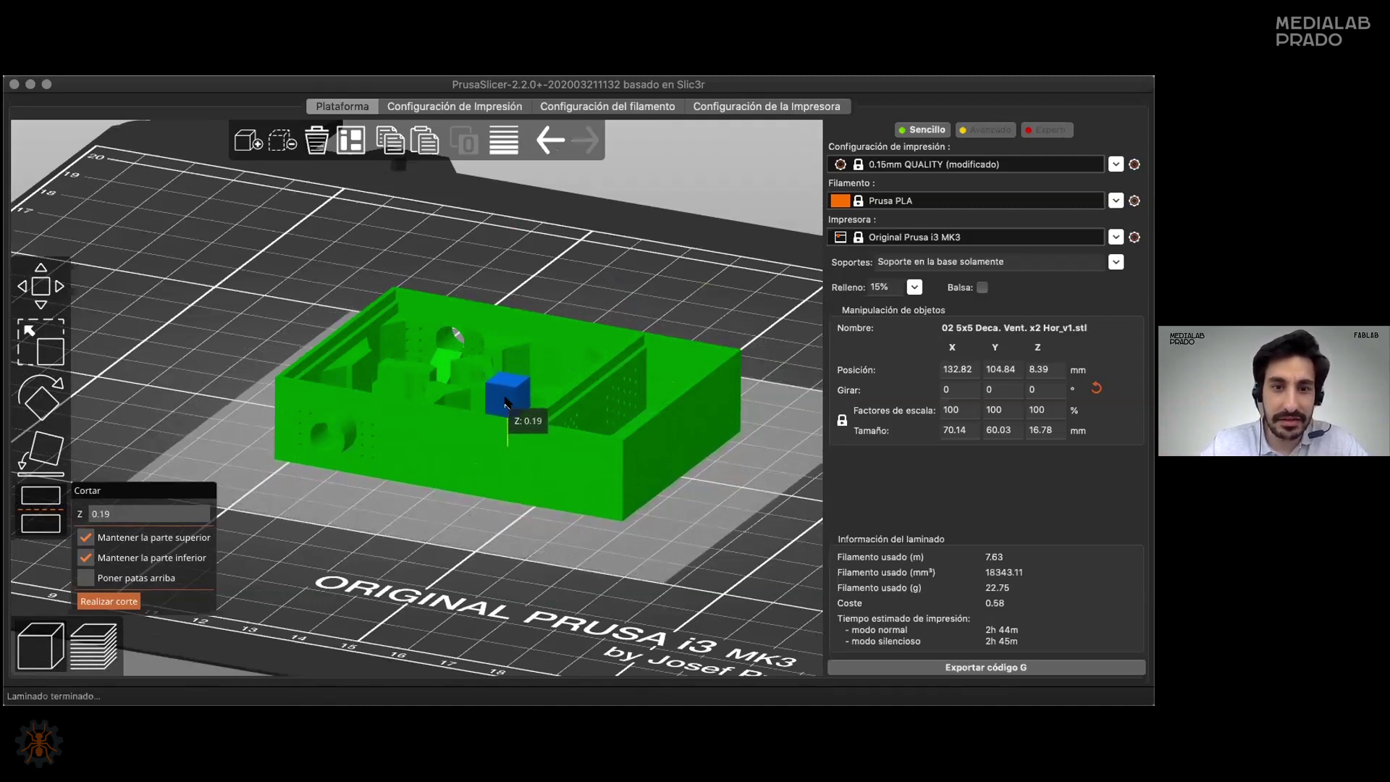
{"action": "left_click", "coordinate": [114, 514]}
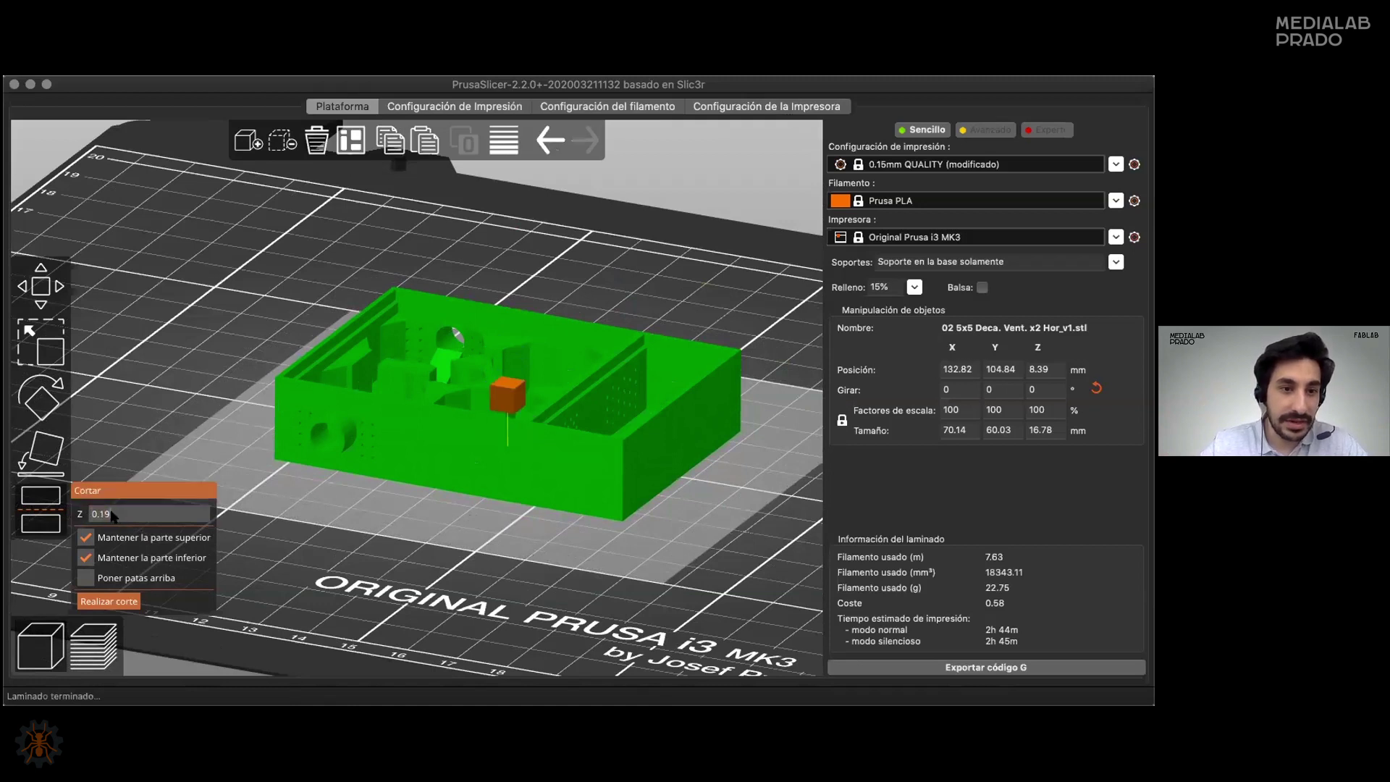
{"action": "key", "text": "BackSpace"}
{"action": "type", "text": "20"}
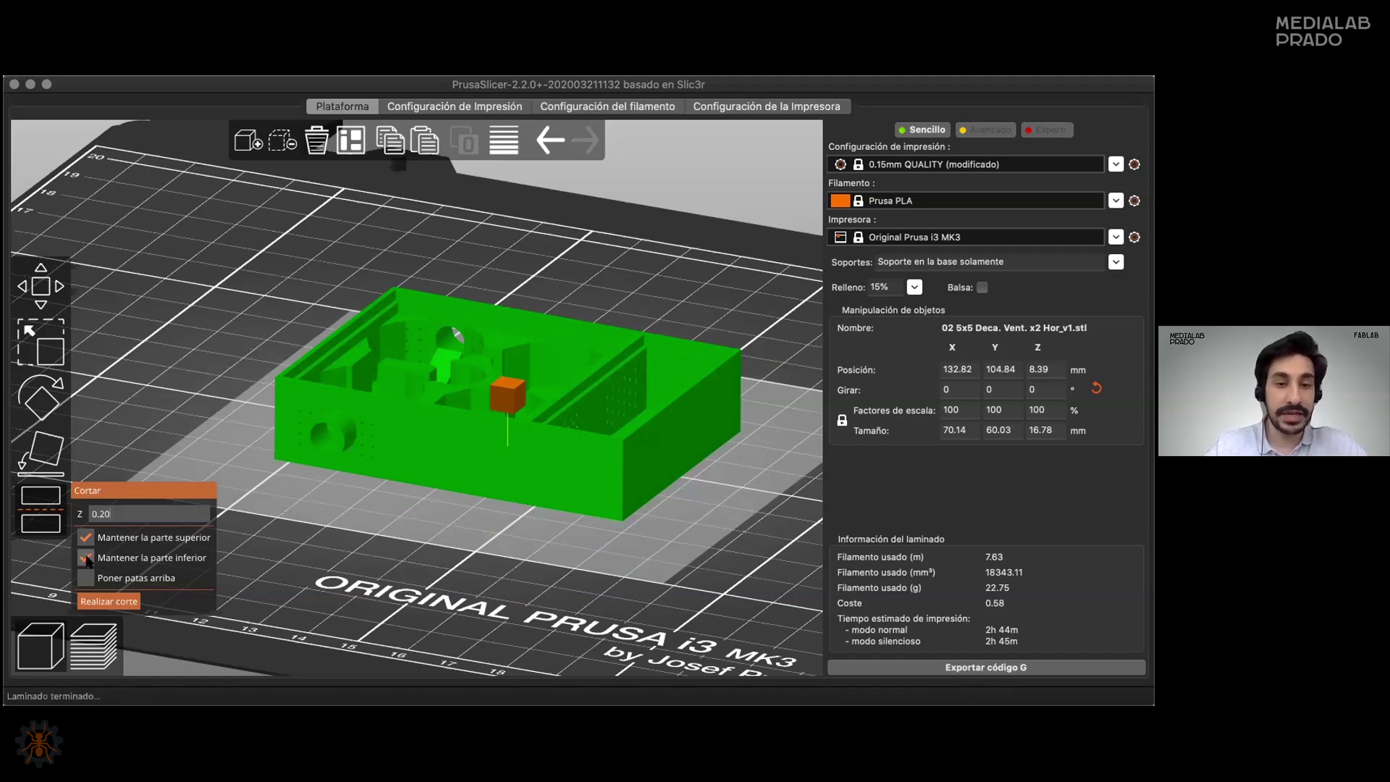
{"action": "left_click", "coordinate": [97, 603]}
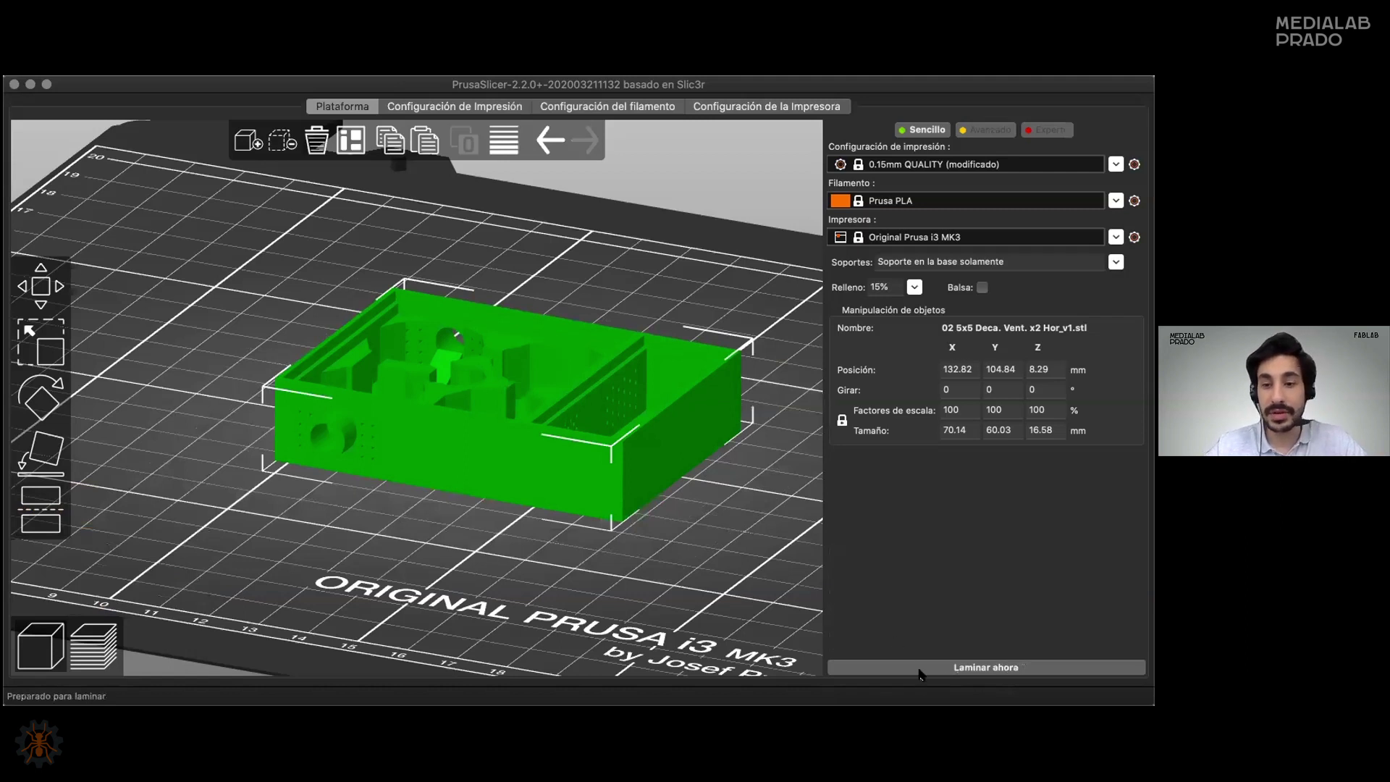
Slice the cut nest box and inspect the bridging, first-layer contact and supports on its underside.
{"action": "left_click", "coordinate": [917, 671]}
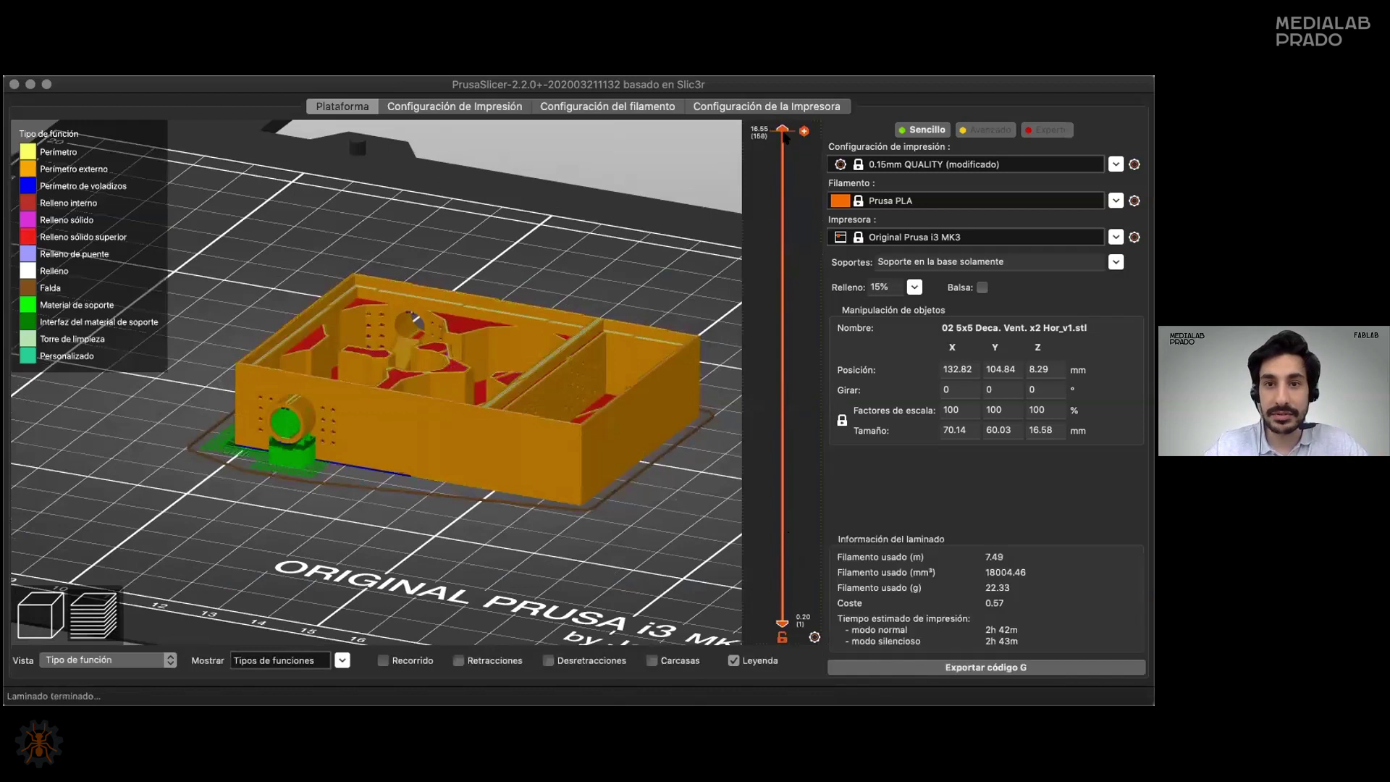
{"action": "key", "text": "1"}
{"action": "scroll", "coordinate": [634, 492], "scroll_direction": "up", "scroll_amount": 3}
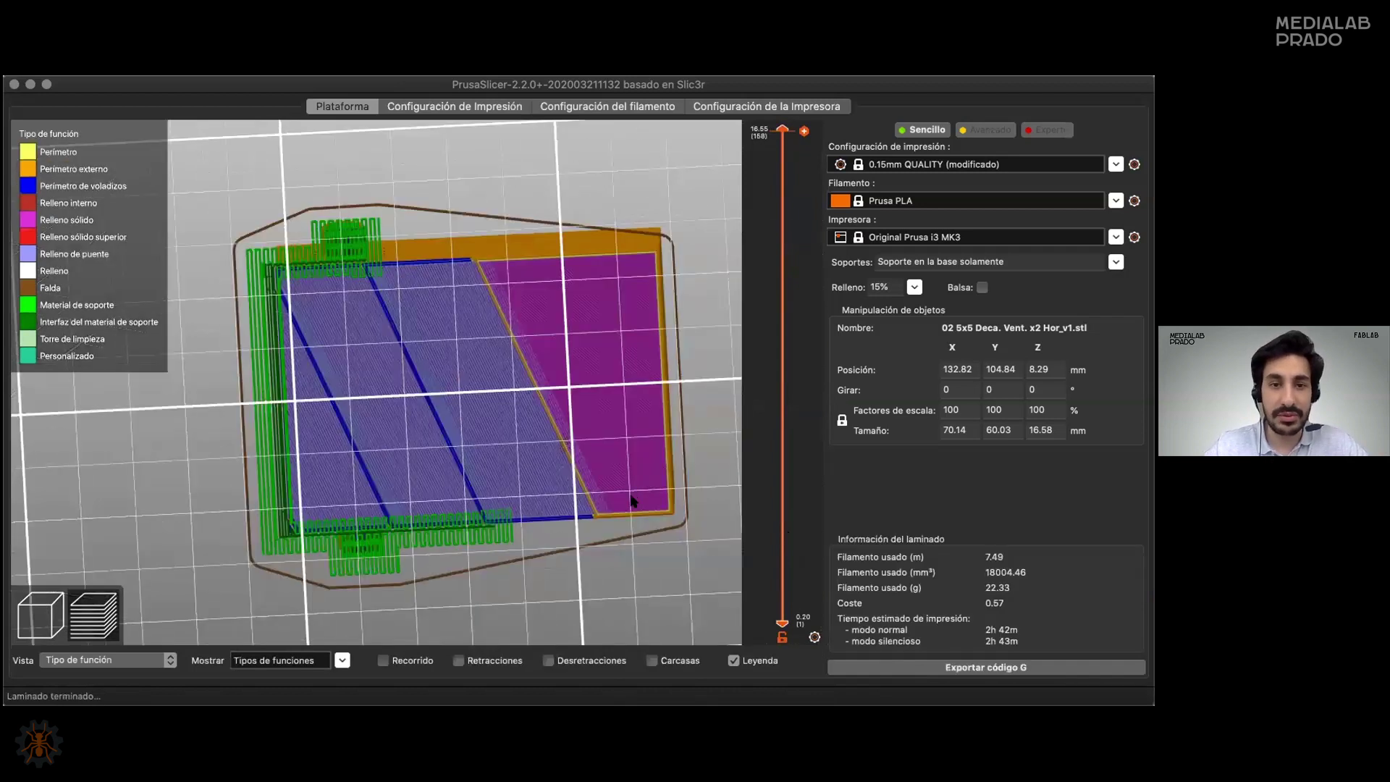
{"action": "left_click_drag", "start_coordinate": [383, 556], "coordinate": [387, 481]}
Go back to the model view and cut the nest box again at Z 1, keeping only the upper part.
{"action": "key", "text": "Tab"}
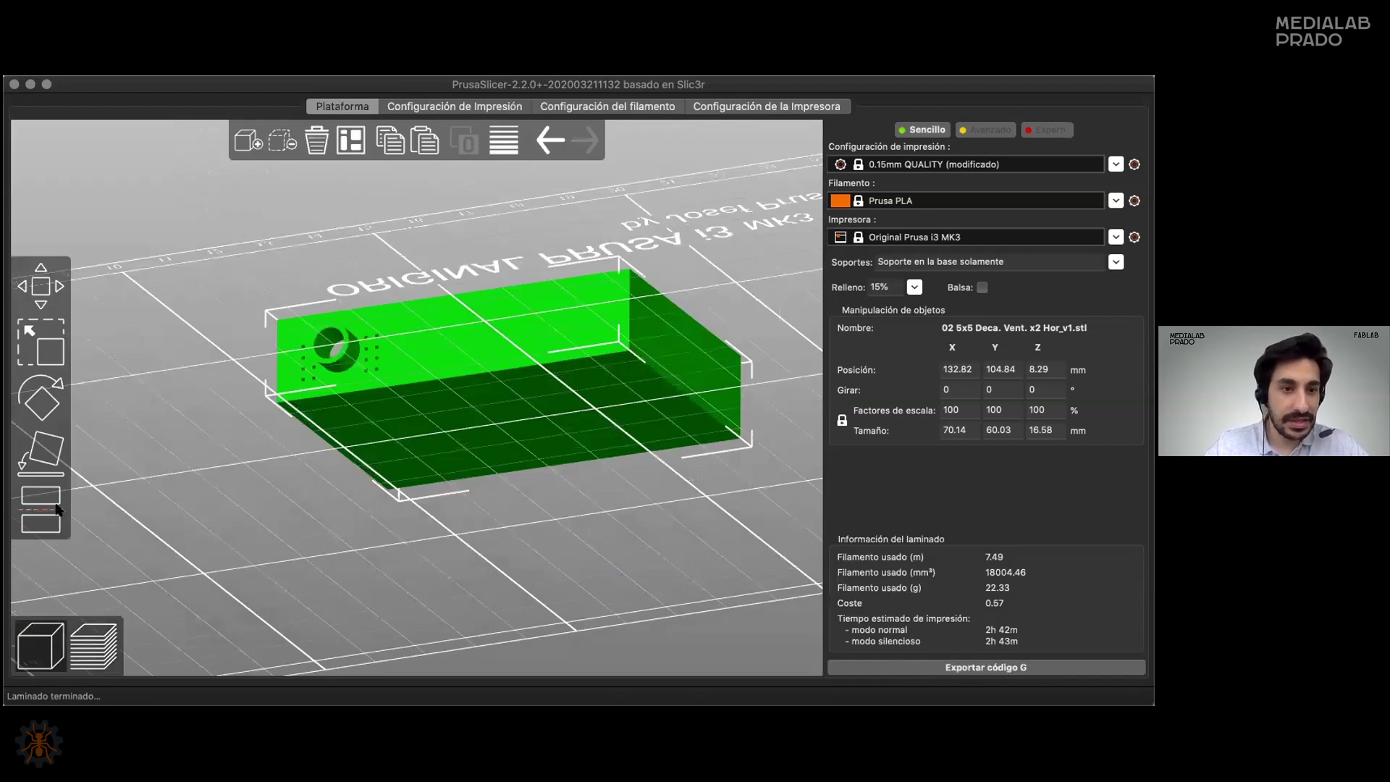
{"action": "left_click", "coordinate": [58, 509]}
{"action": "left_click_drag", "start_coordinate": [443, 608], "coordinate": [498, 384]}
{"action": "double_click", "coordinate": [99, 518]}
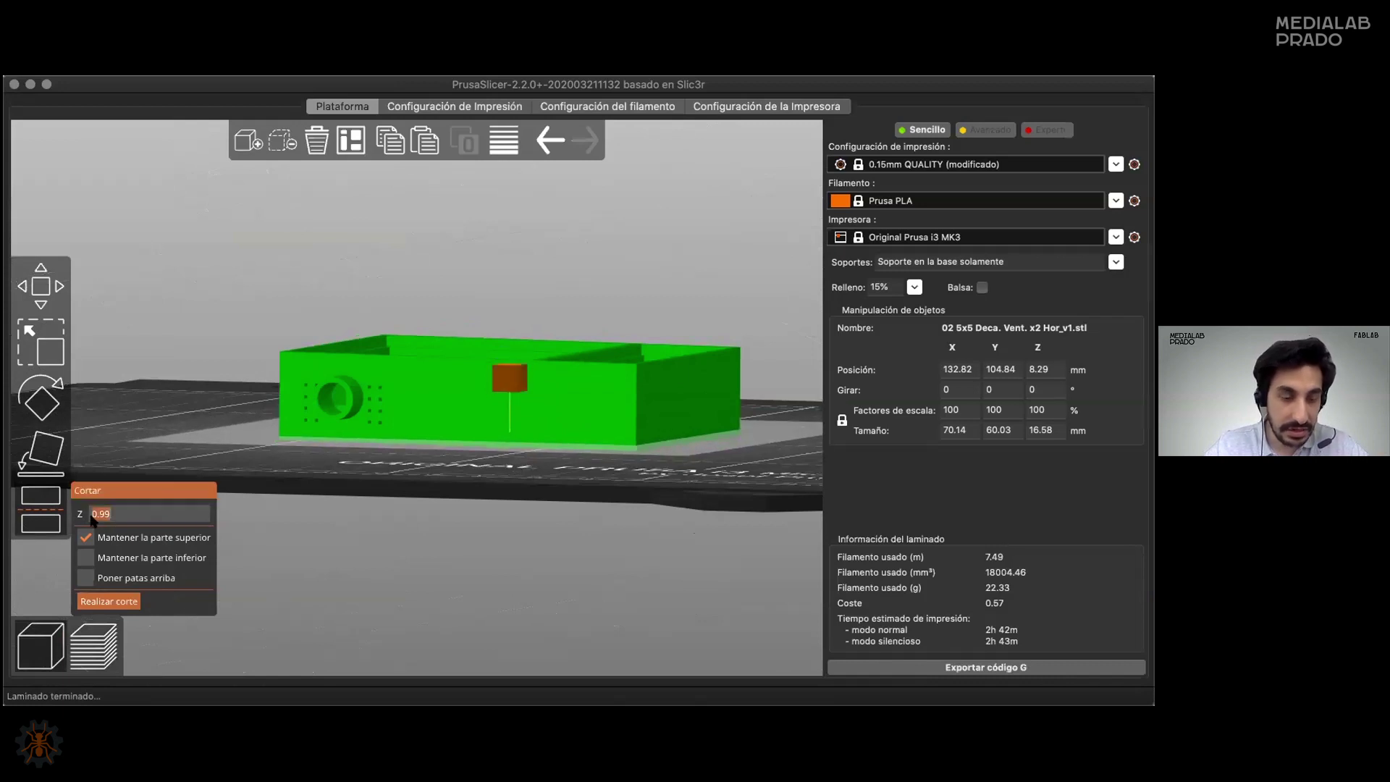
{"action": "type", "text": "1"}
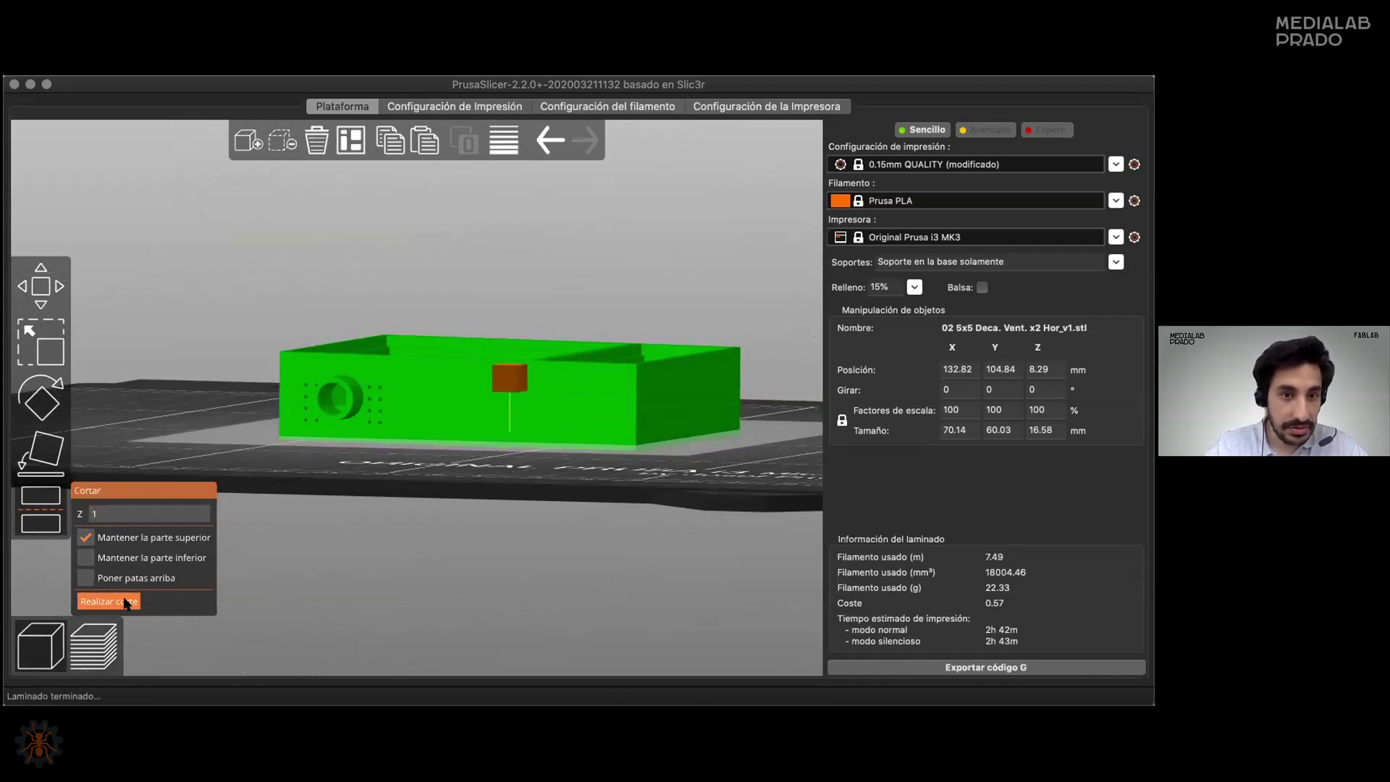
{"action": "left_click", "coordinate": [127, 602]}
Slice the nest box after the Z 1 cut and inspect its base and remaining supports from below.
{"action": "left_click", "coordinate": [891, 669]}
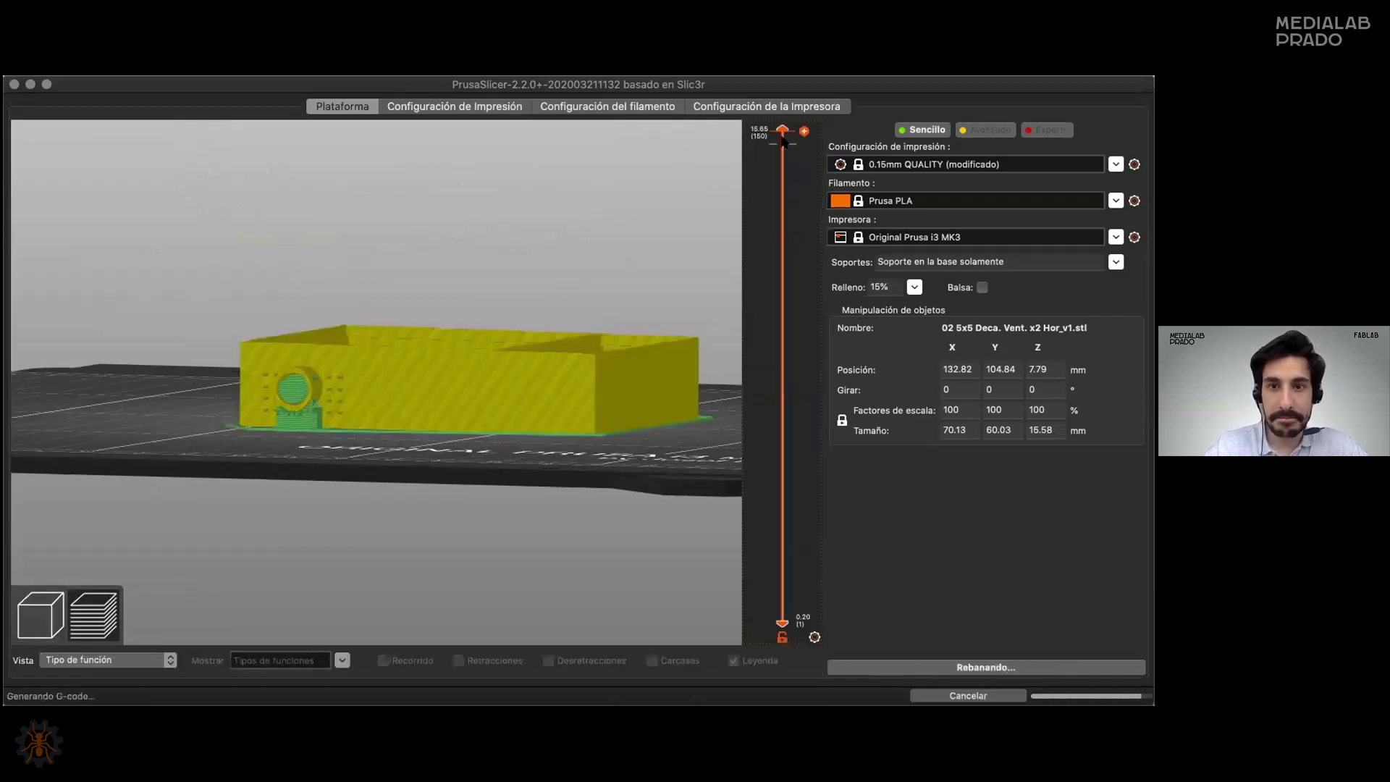
{"action": "key", "text": "1"}
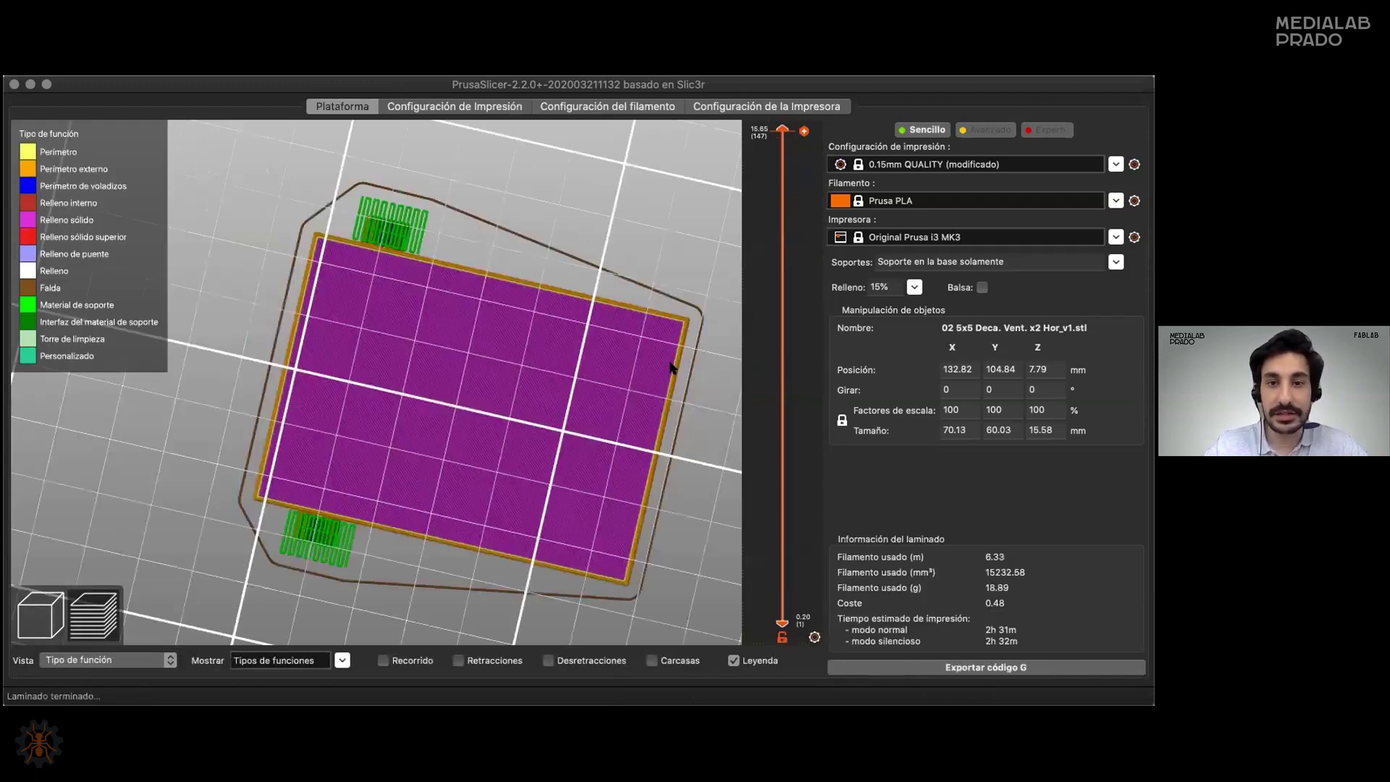
{"action": "scroll", "coordinate": [666, 366], "scroll_direction": "up", "scroll_amount": 2}
{"action": "left_click_drag", "start_coordinate": [667, 374], "coordinate": [664, 378]}
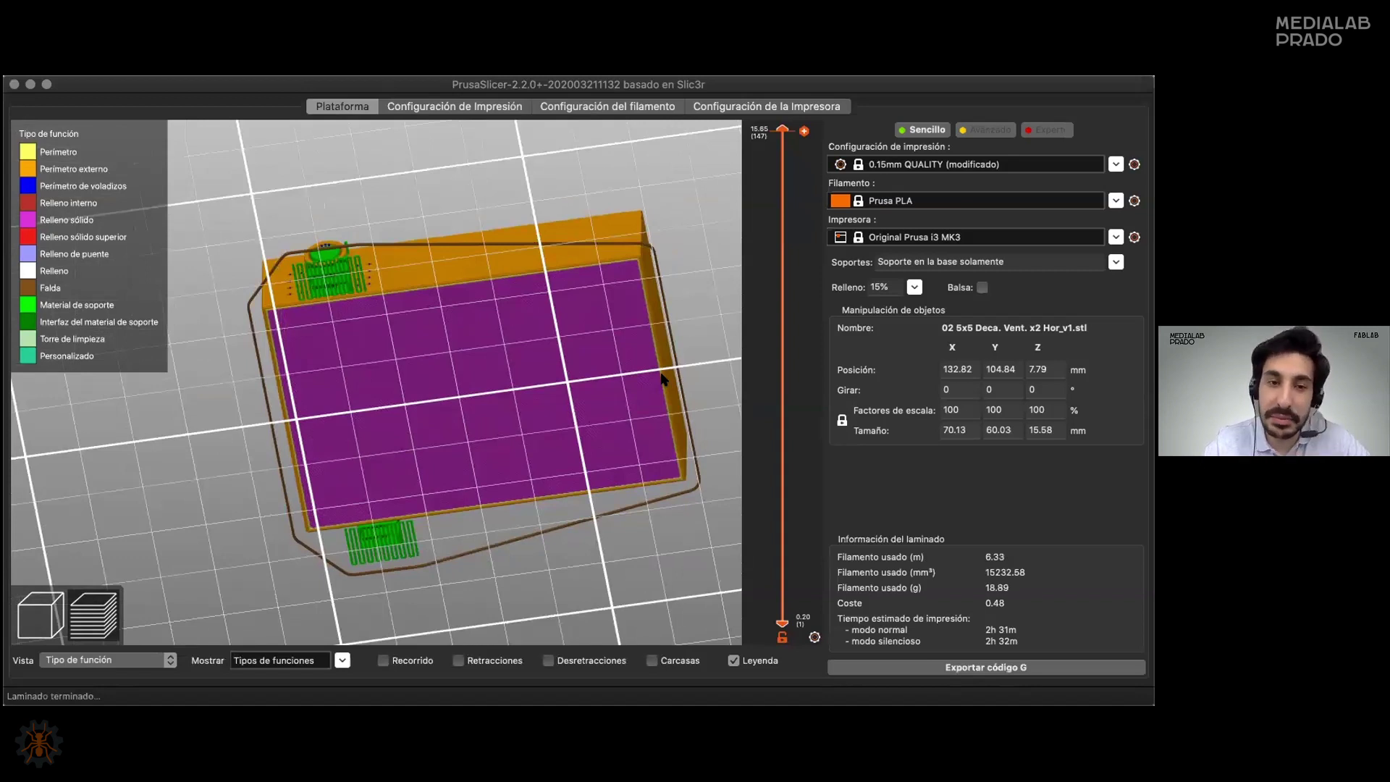
Lower the preview to the layer at 3.49 mm and examine the chamber floor and walls up close.
{"action": "left_click_drag", "start_coordinate": [664, 380], "coordinate": [735, 502]}
{"action": "left_click_drag", "start_coordinate": [588, 539], "coordinate": [226, 503]}
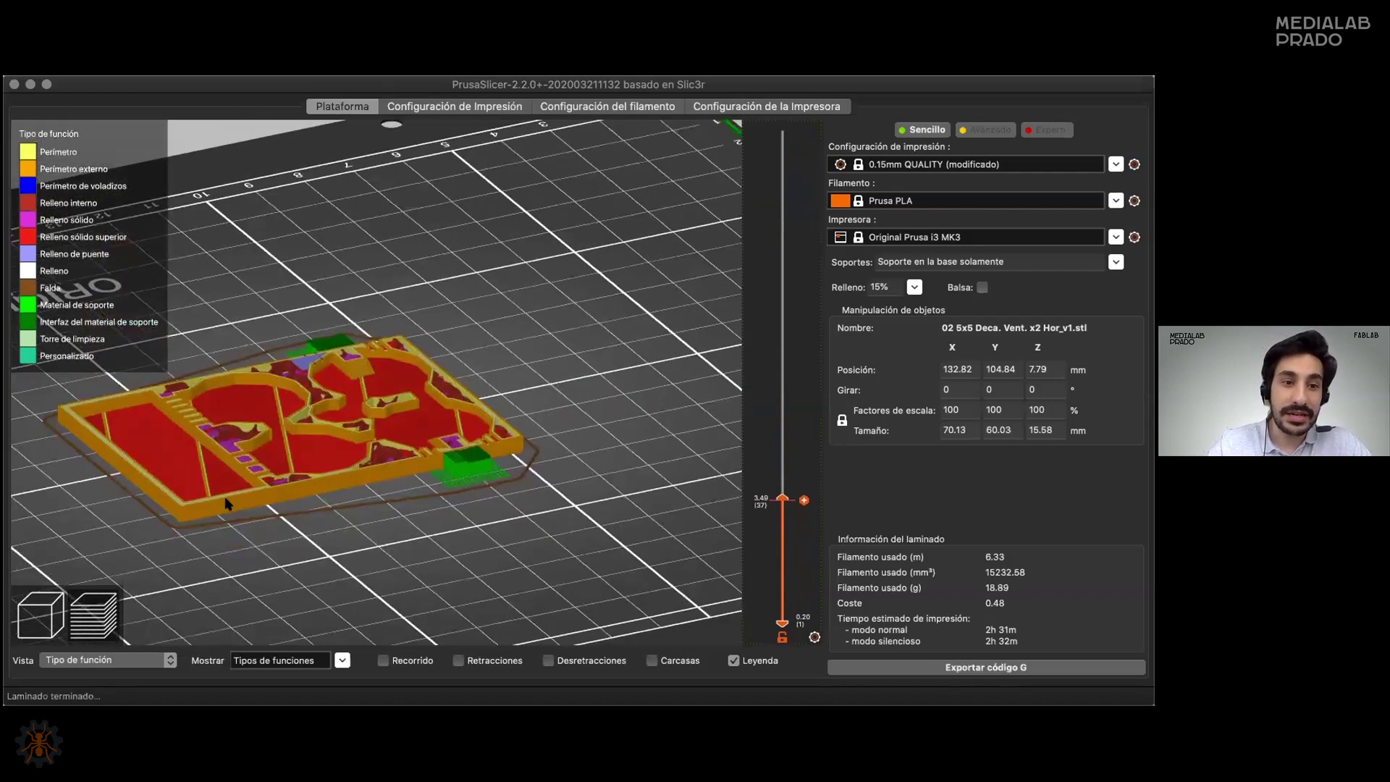
{"action": "scroll", "coordinate": [226, 503], "scroll_direction": "up", "scroll_amount": 5}
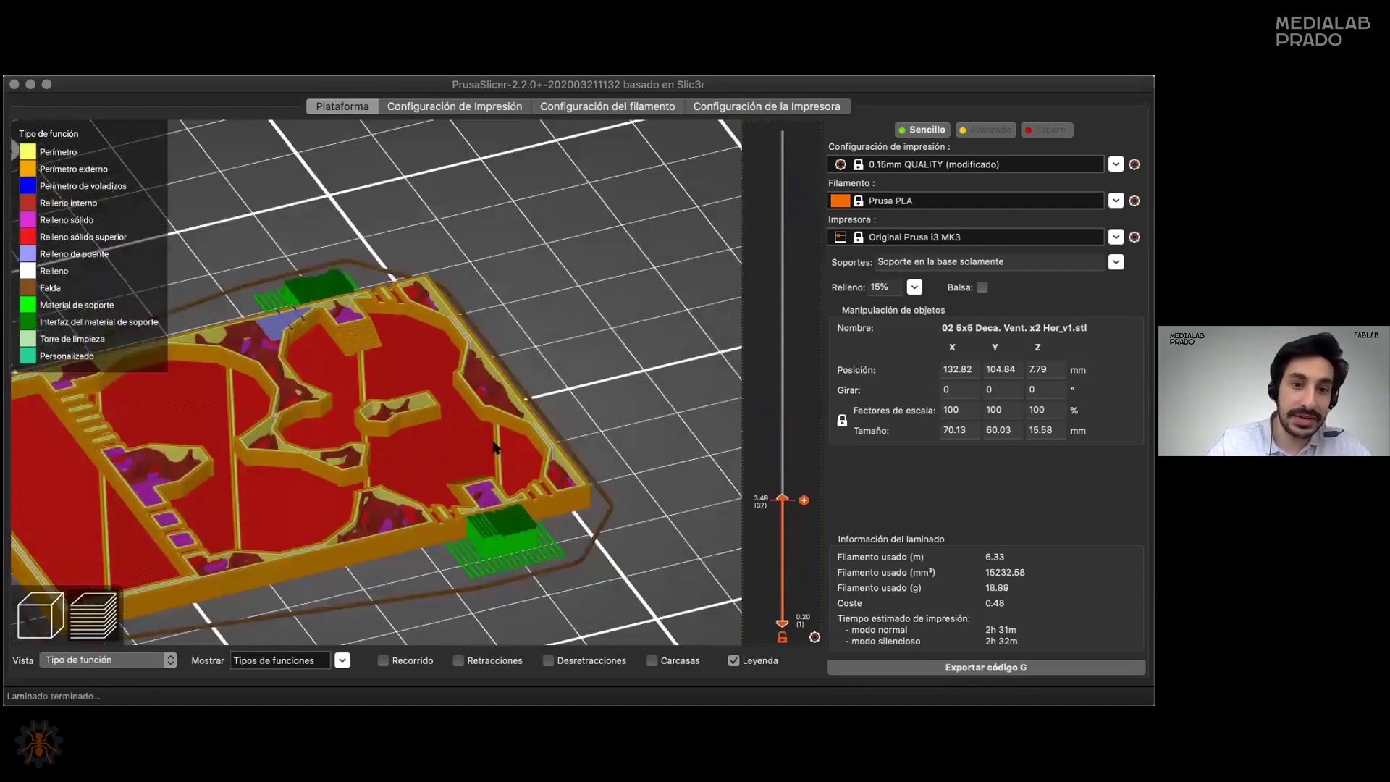
Examine the chamber layers up close, raise the preview to the top layer at 15.35 mm and inspect the complete box.
{"action": "scroll", "coordinate": [570, 415], "scroll_direction": "up", "scroll_amount": 2}
{"action": "scroll", "coordinate": [253, 543], "scroll_direction": "up", "scroll_amount": 3}
{"action": "scroll", "coordinate": [254, 543], "scroll_direction": "up", "scroll_amount": 1}
{"action": "scroll", "coordinate": [254, 544], "scroll_direction": "down", "scroll_amount": 6}
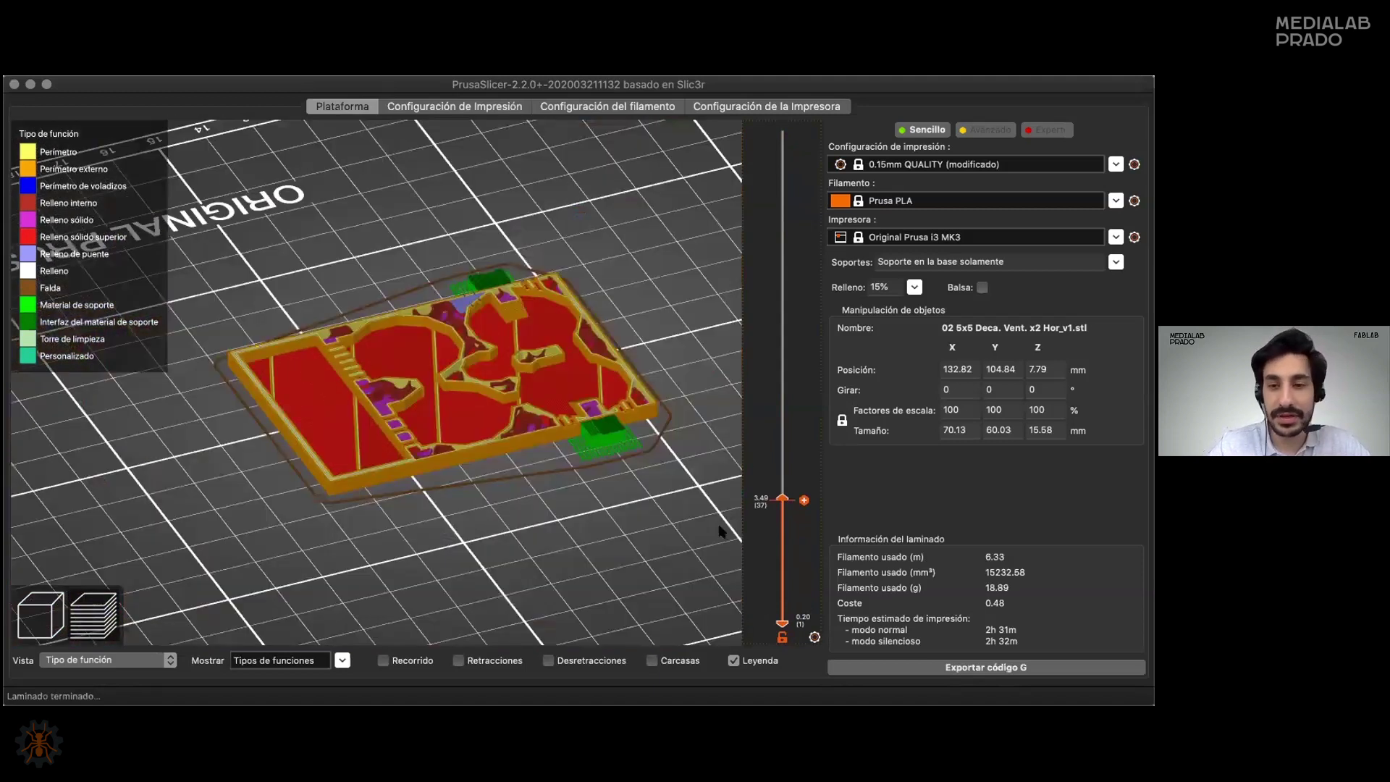
{"action": "left_click_drag", "start_coordinate": [783, 500], "coordinate": [790, 138]}
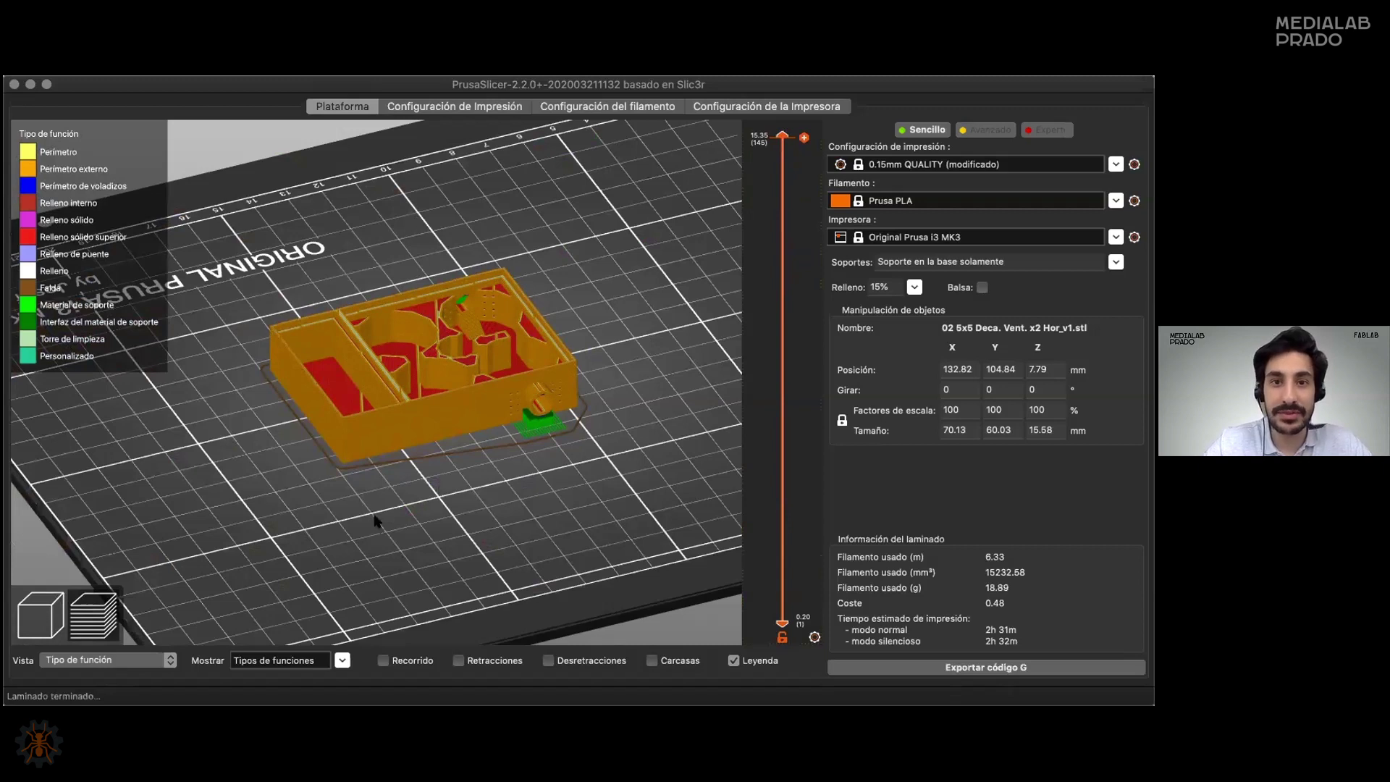
{"action": "left_click_drag", "start_coordinate": [418, 548], "coordinate": [422, 497]}
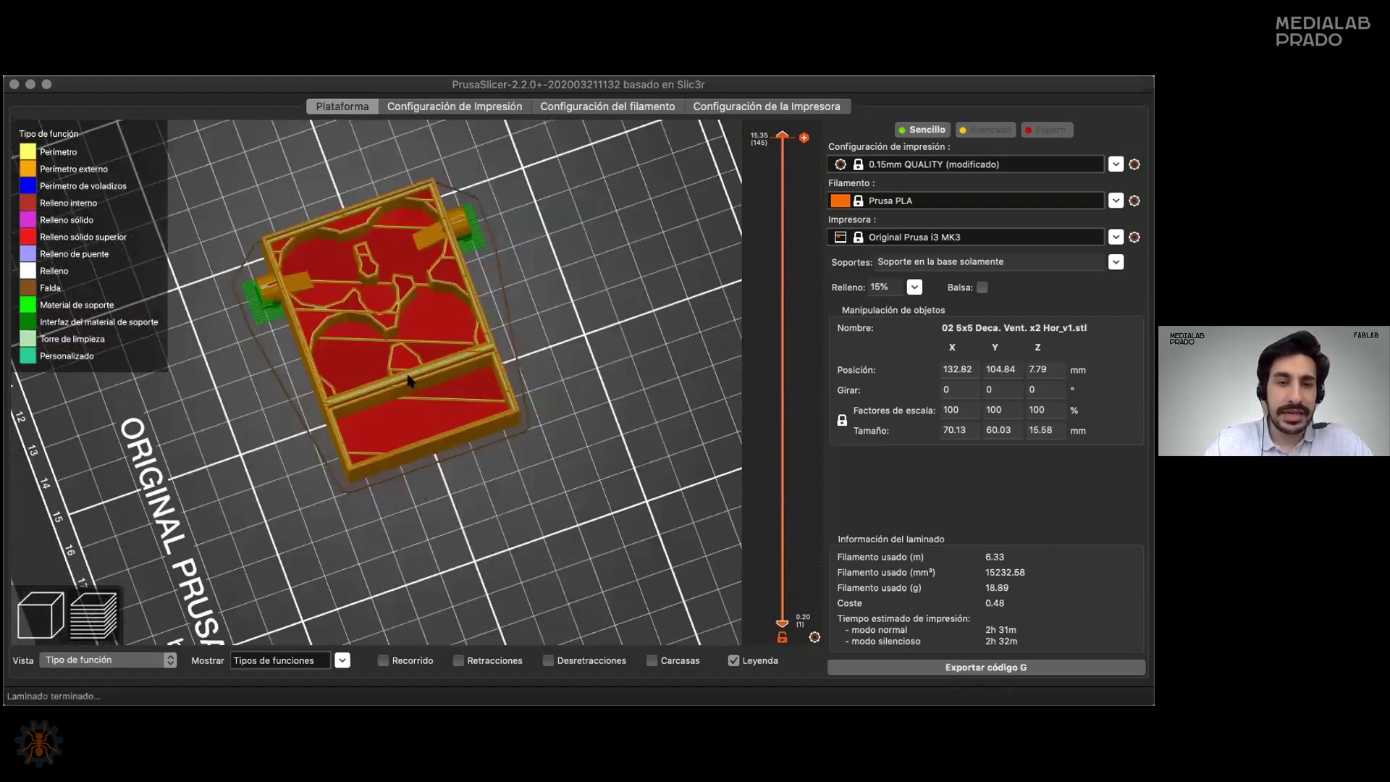
Go back to the model view and rotate the nest box 90° about Y so it stands upright.
{"action": "left_click", "coordinate": [38, 609]}
{"action": "left_click_drag", "start_coordinate": [489, 565], "coordinate": [253, 388]}
{"action": "key", "text": "c"}
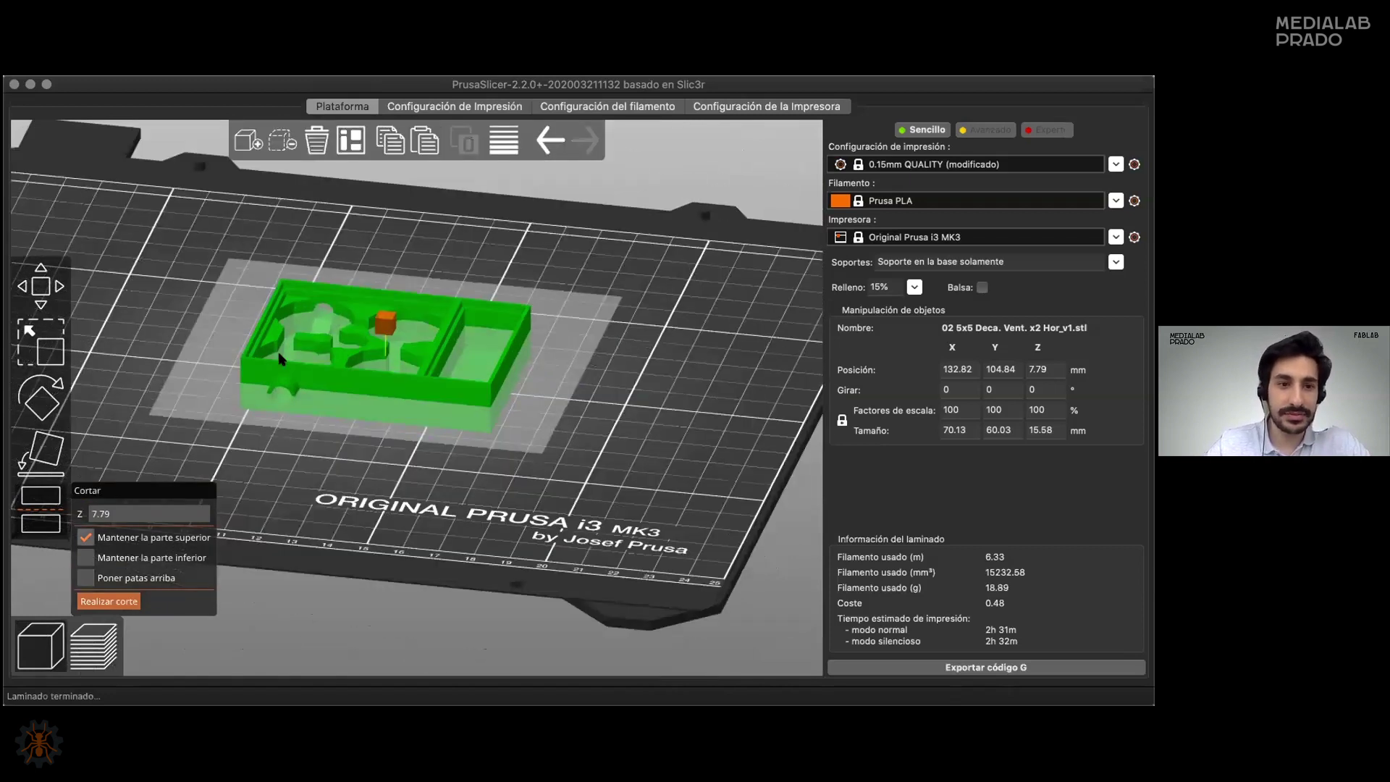
{"action": "left_click", "coordinate": [43, 507]}
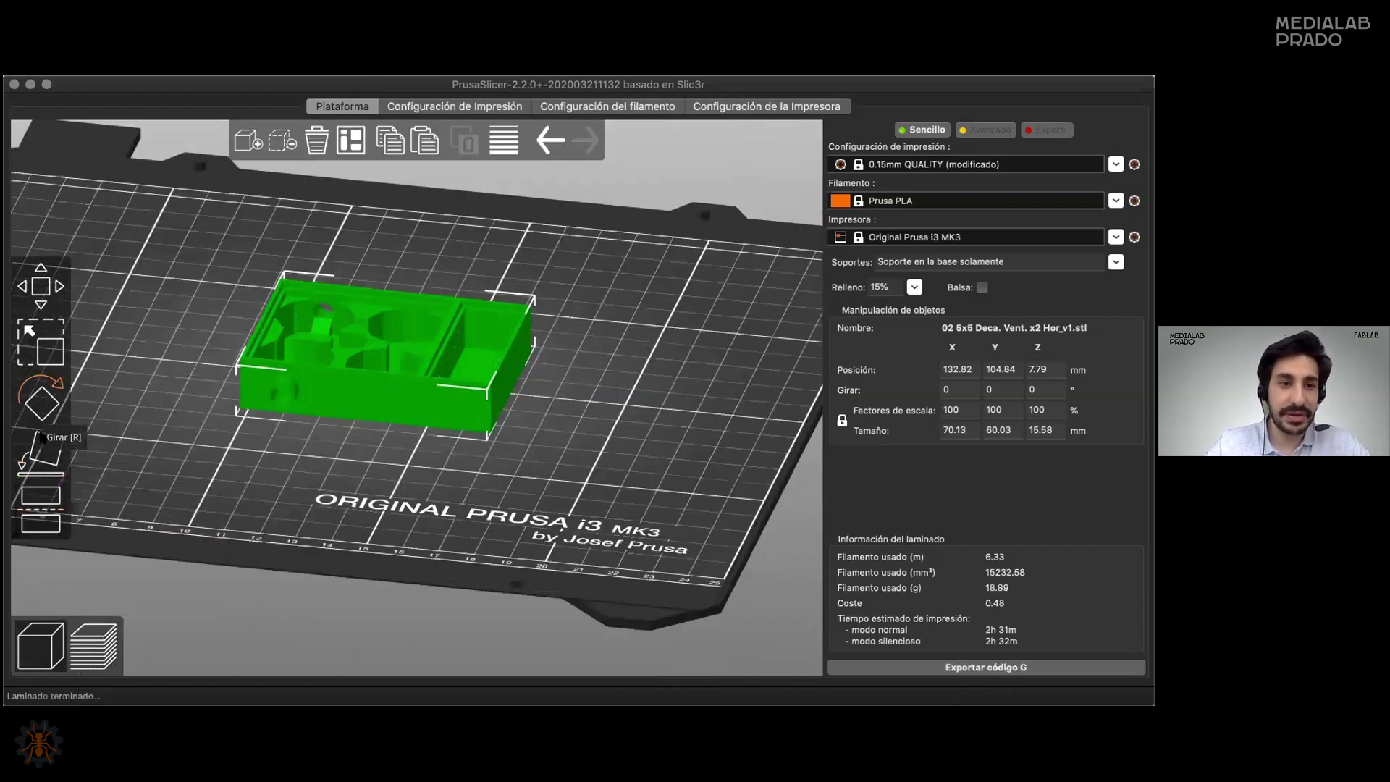
{"action": "key", "text": "r"}
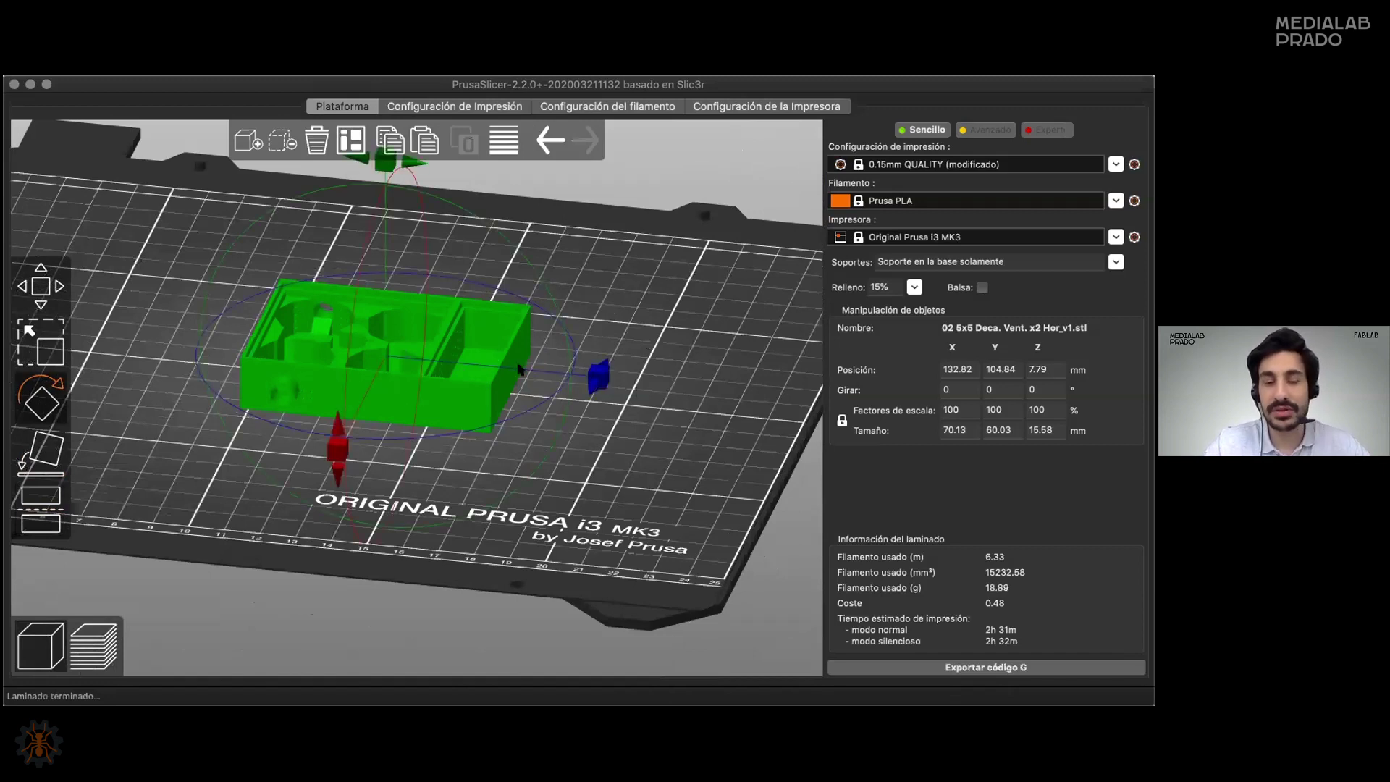
{"action": "left_click", "coordinate": [997, 389]}
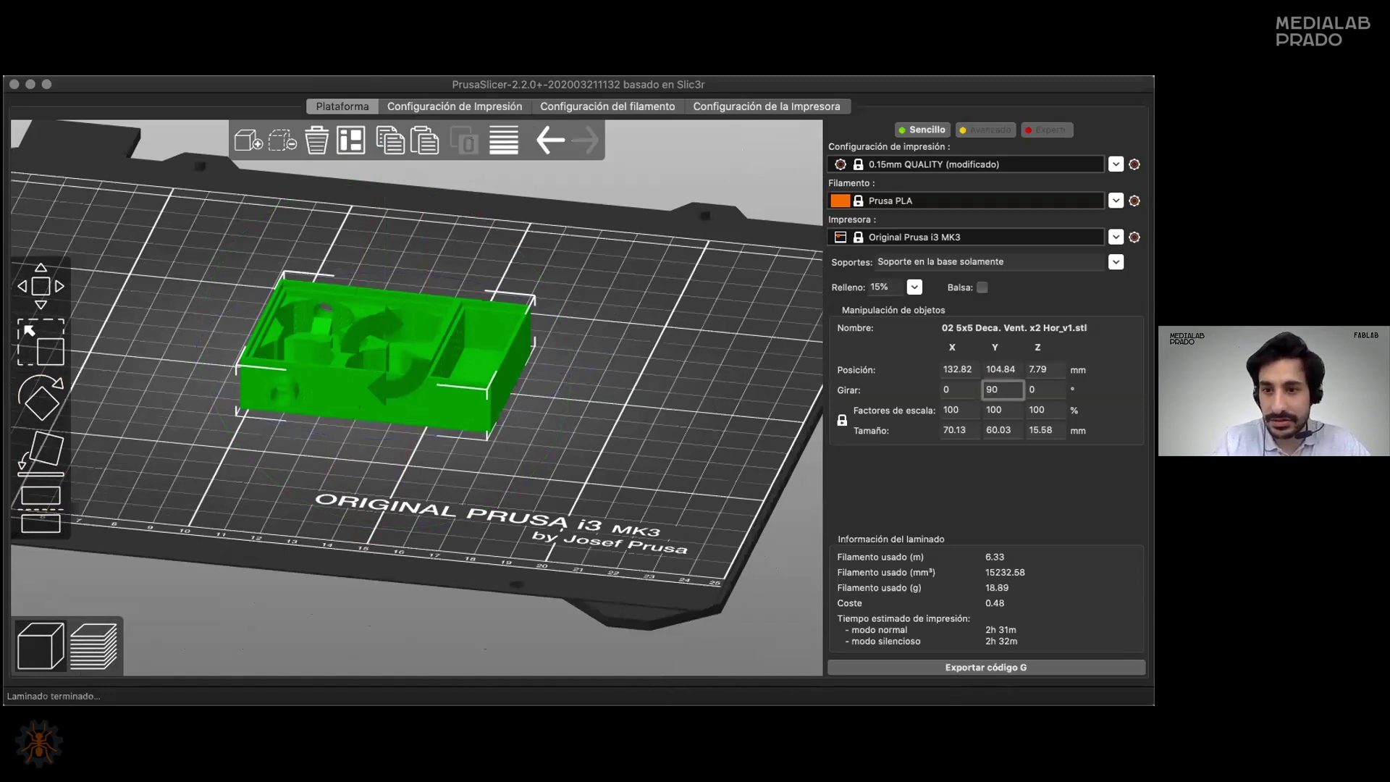
{"action": "key", "text": "Return"}
{"action": "left_click", "coordinate": [564, 437]}
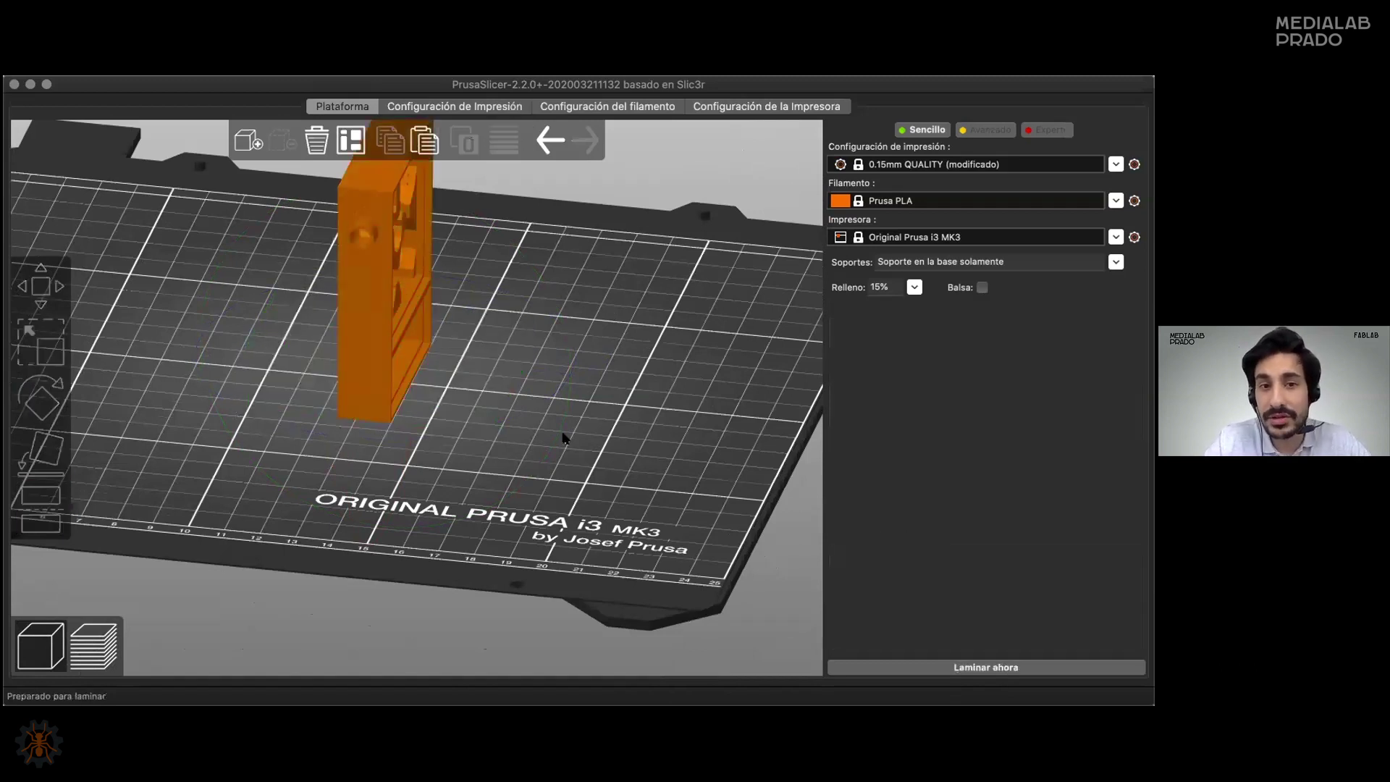
Start a cut on the upright nest box and lower the cutting plane to Z 20.28.
{"action": "left_click_drag", "start_coordinate": [561, 397], "coordinate": [453, 357]}
{"action": "left_click_drag", "start_coordinate": [623, 367], "coordinate": [507, 373]}
{"action": "left_click", "coordinate": [372, 355]}
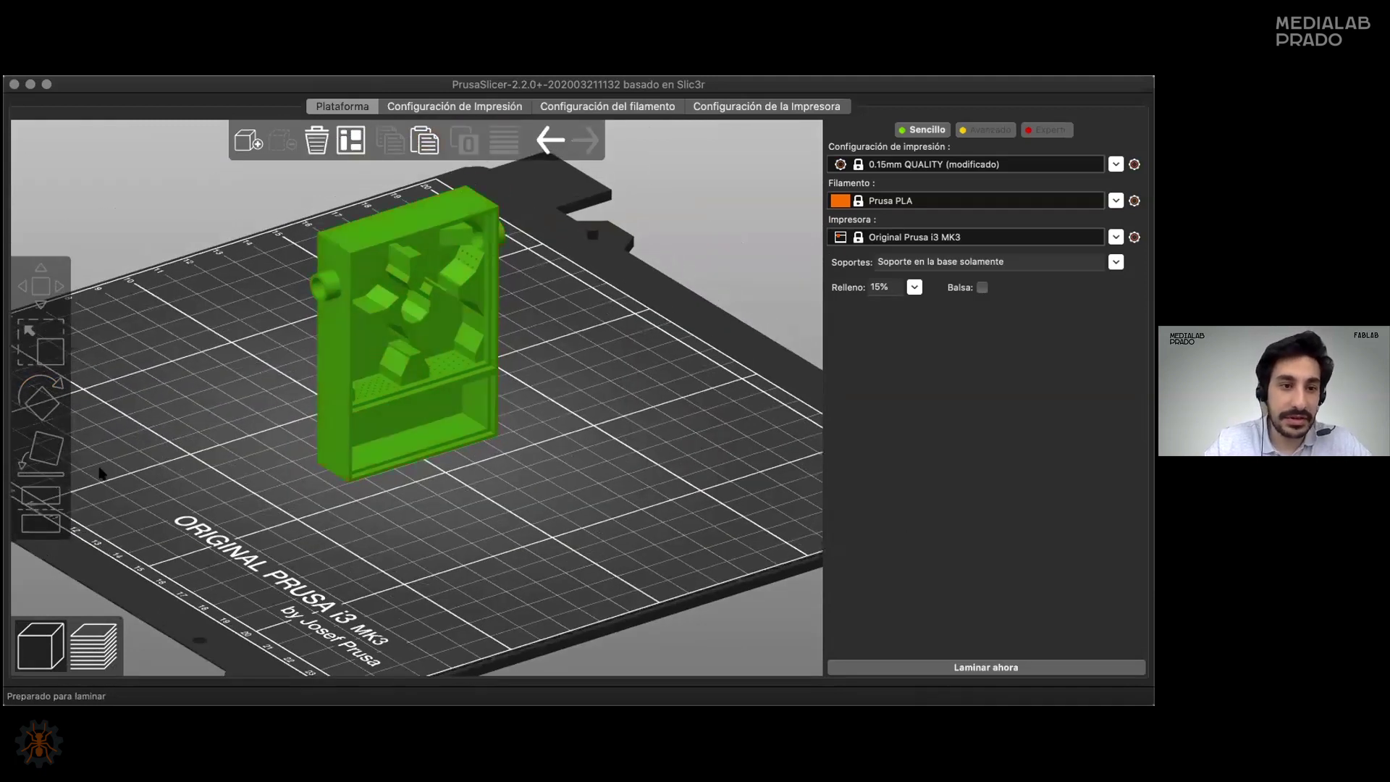
{"action": "left_click", "coordinate": [40, 507]}
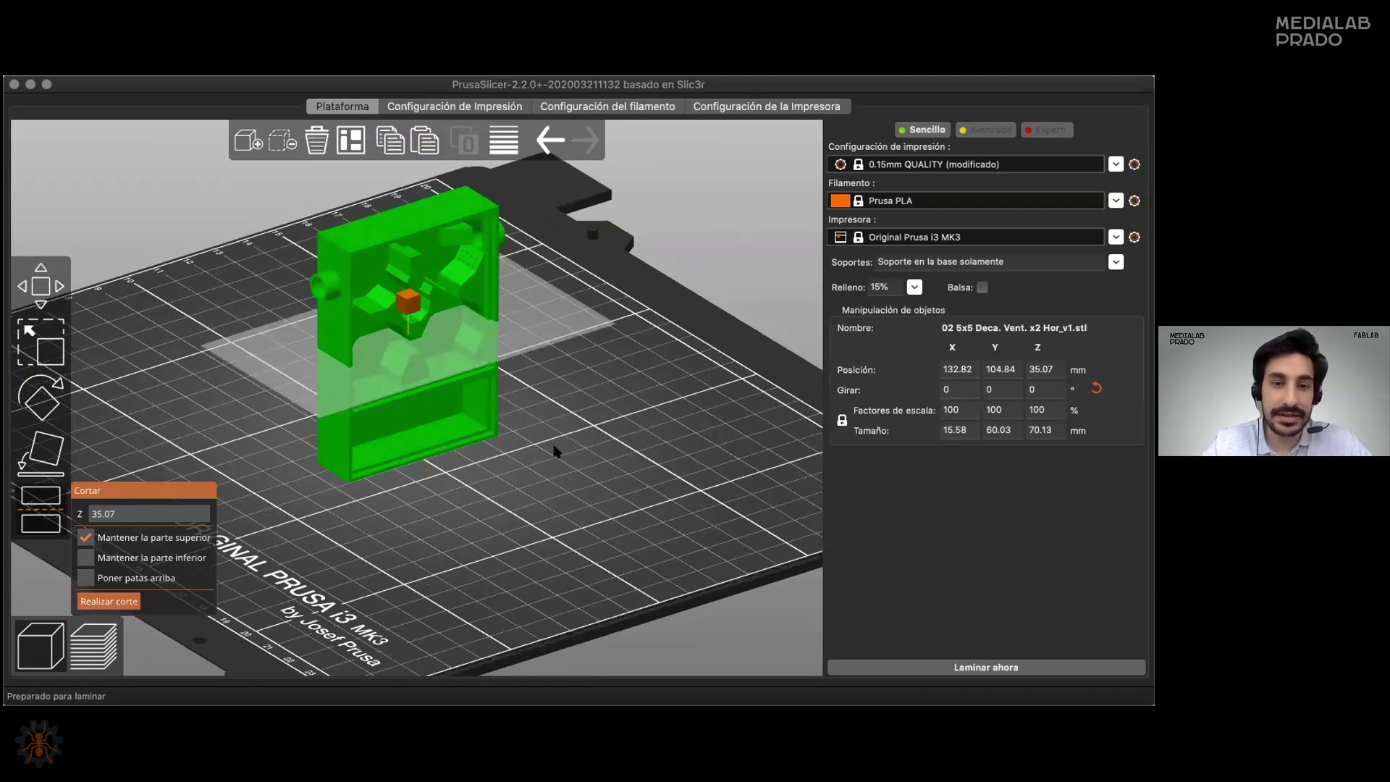
{"action": "left_click_drag", "start_coordinate": [534, 434], "coordinate": [464, 341]}
{"action": "left_click_drag", "start_coordinate": [401, 293], "coordinate": [401, 352]}
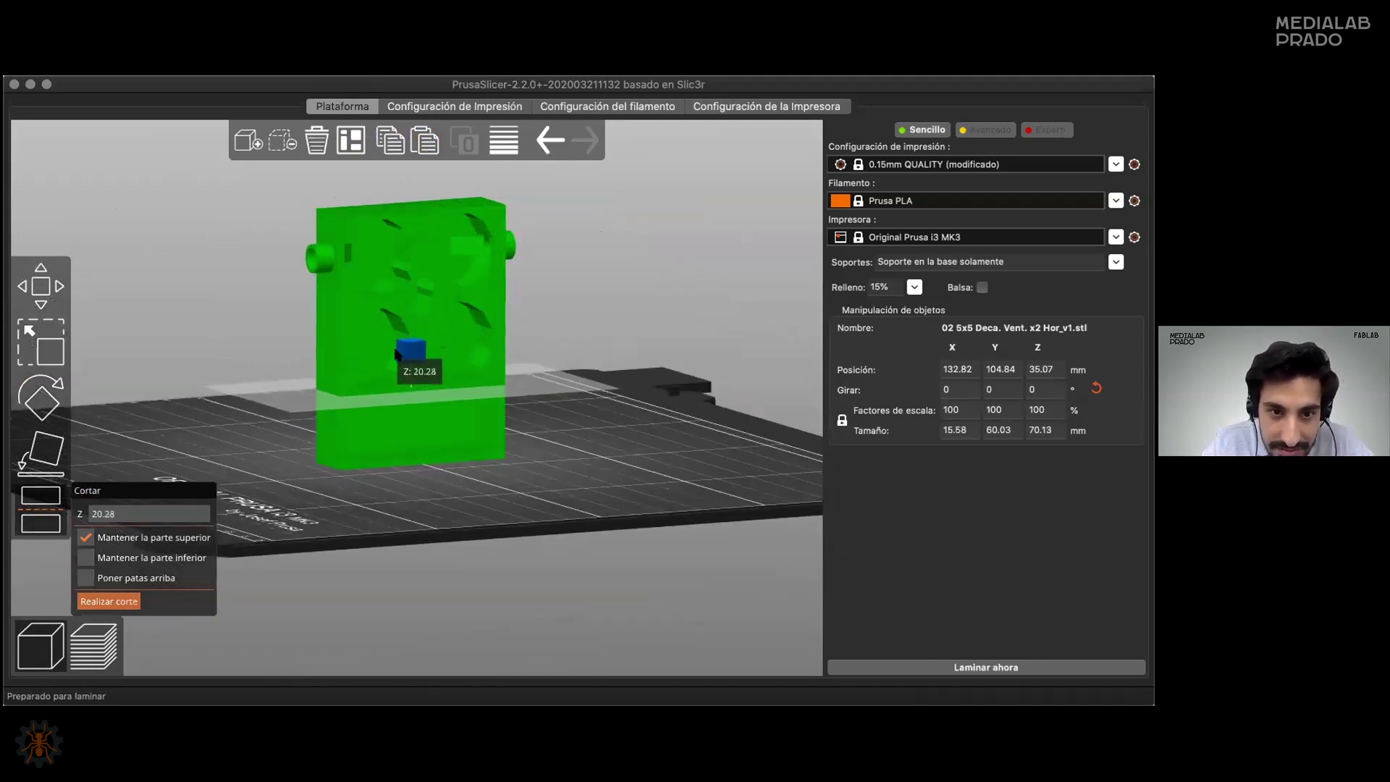
Examine the cutting plane's height relative to the chambers and lower compartment from several standard views.
{"action": "key", "text": "1"}
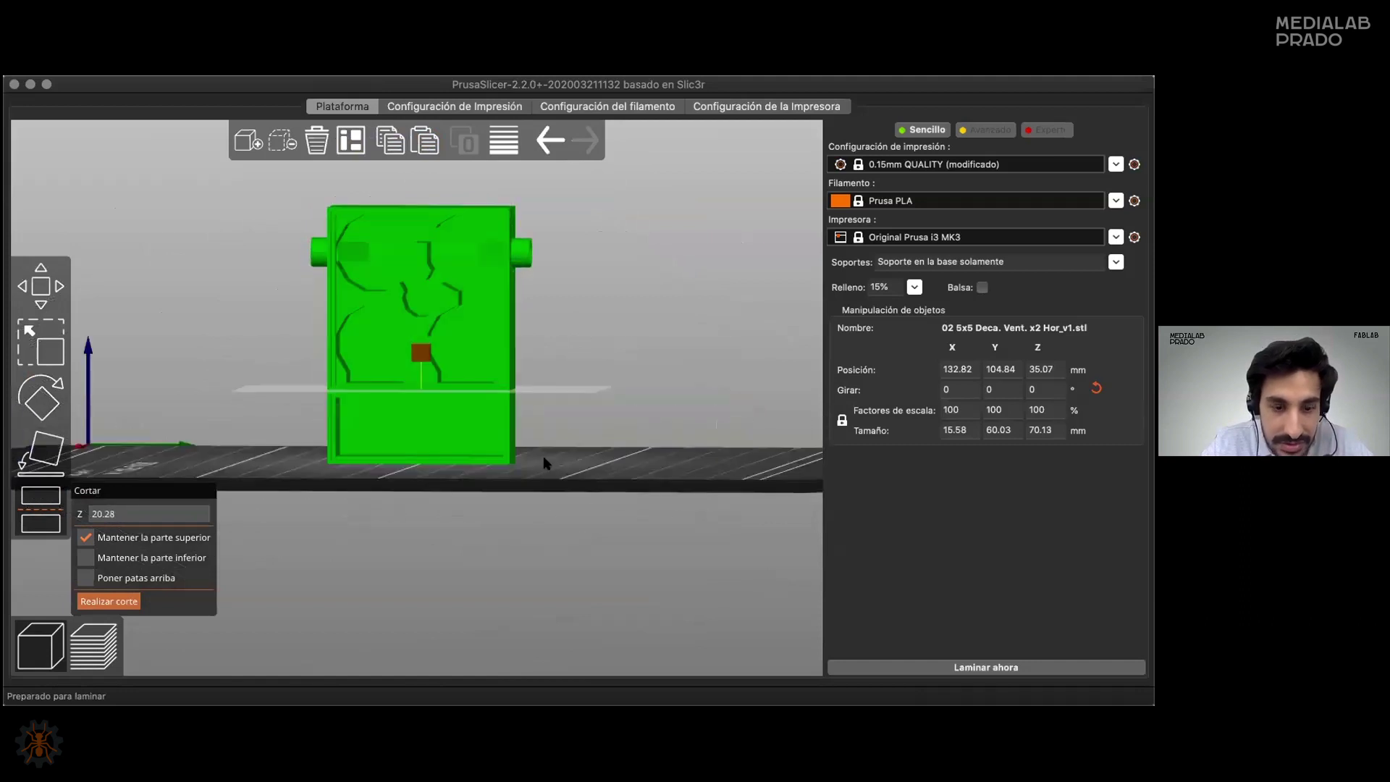
{"action": "key", "text": "1"}
{"action": "key", "text": "2"}
{"action": "key", "text": "3"}
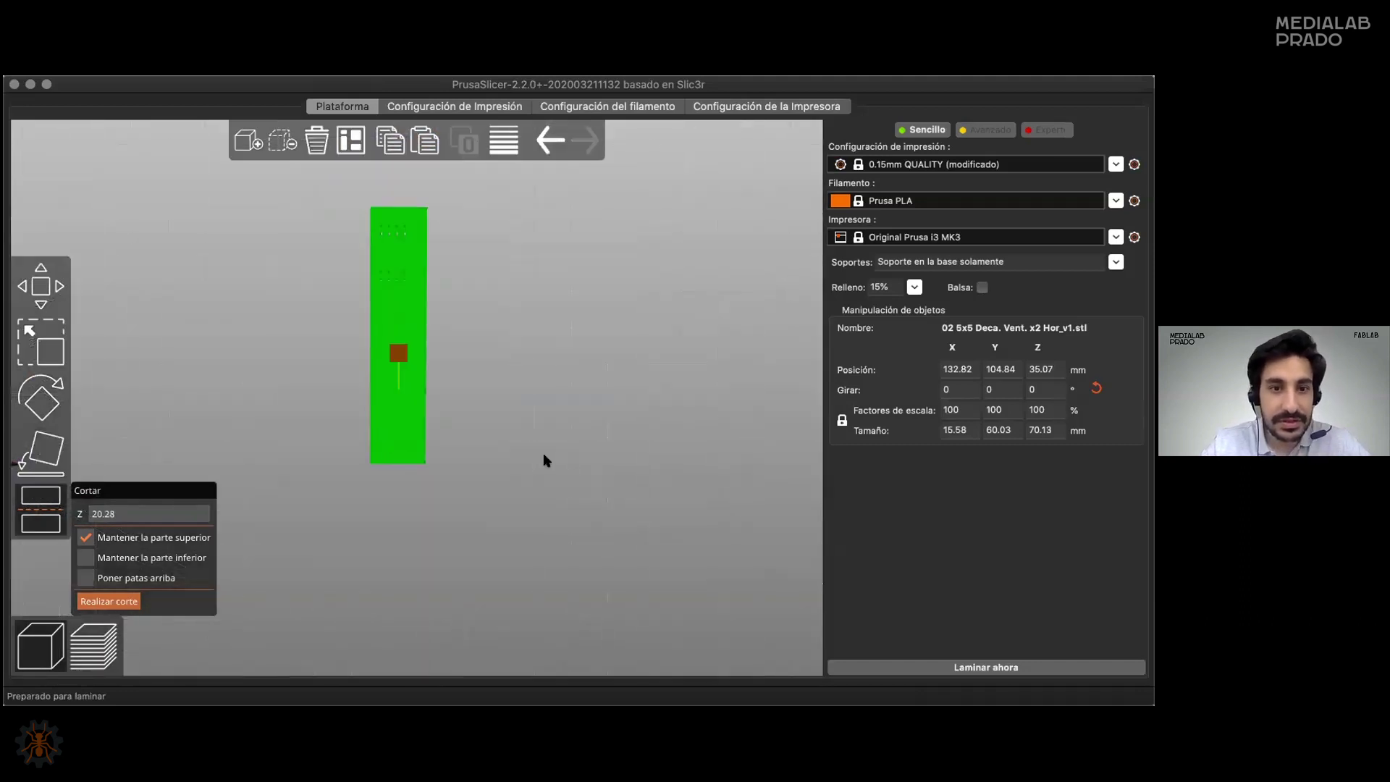
{"action": "key", "text": "2"}
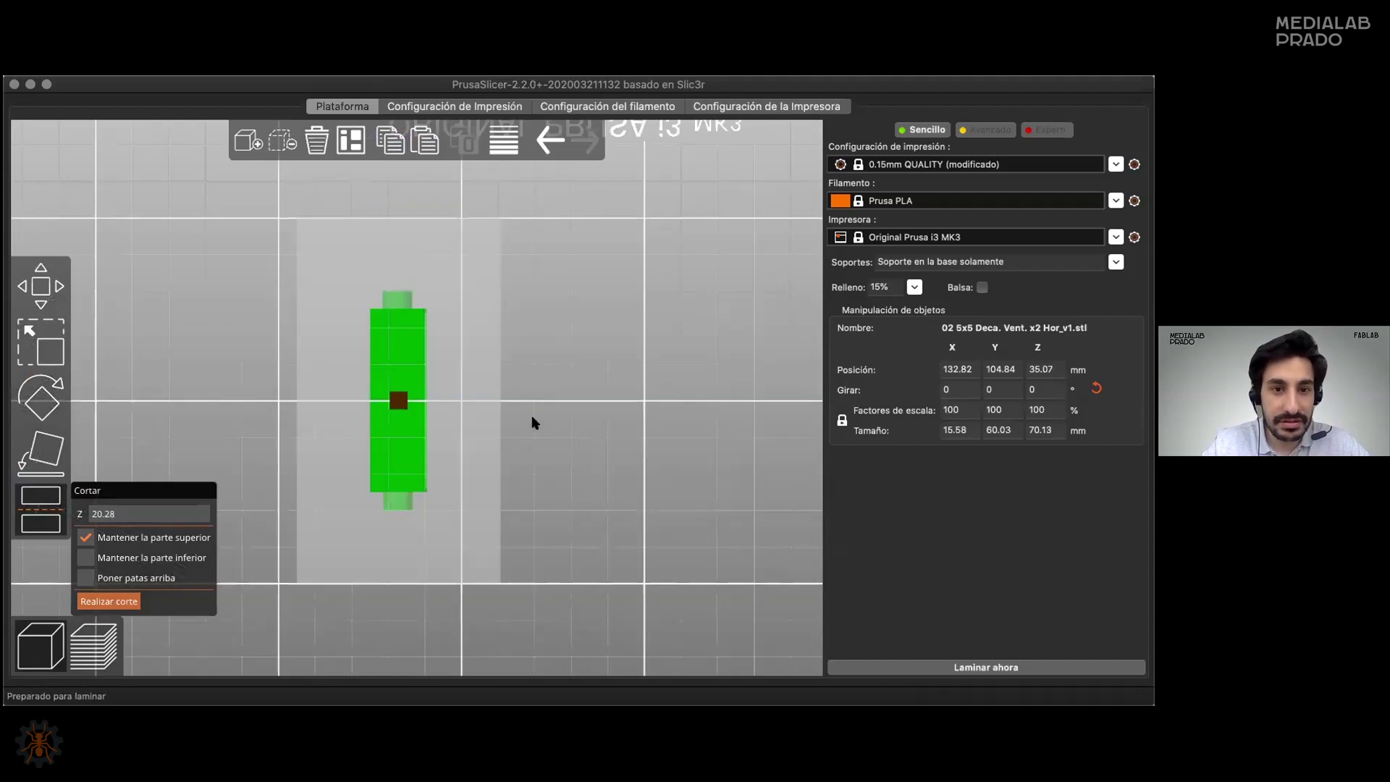
{"action": "key", "text": "1"}
{"action": "key", "text": "0"}
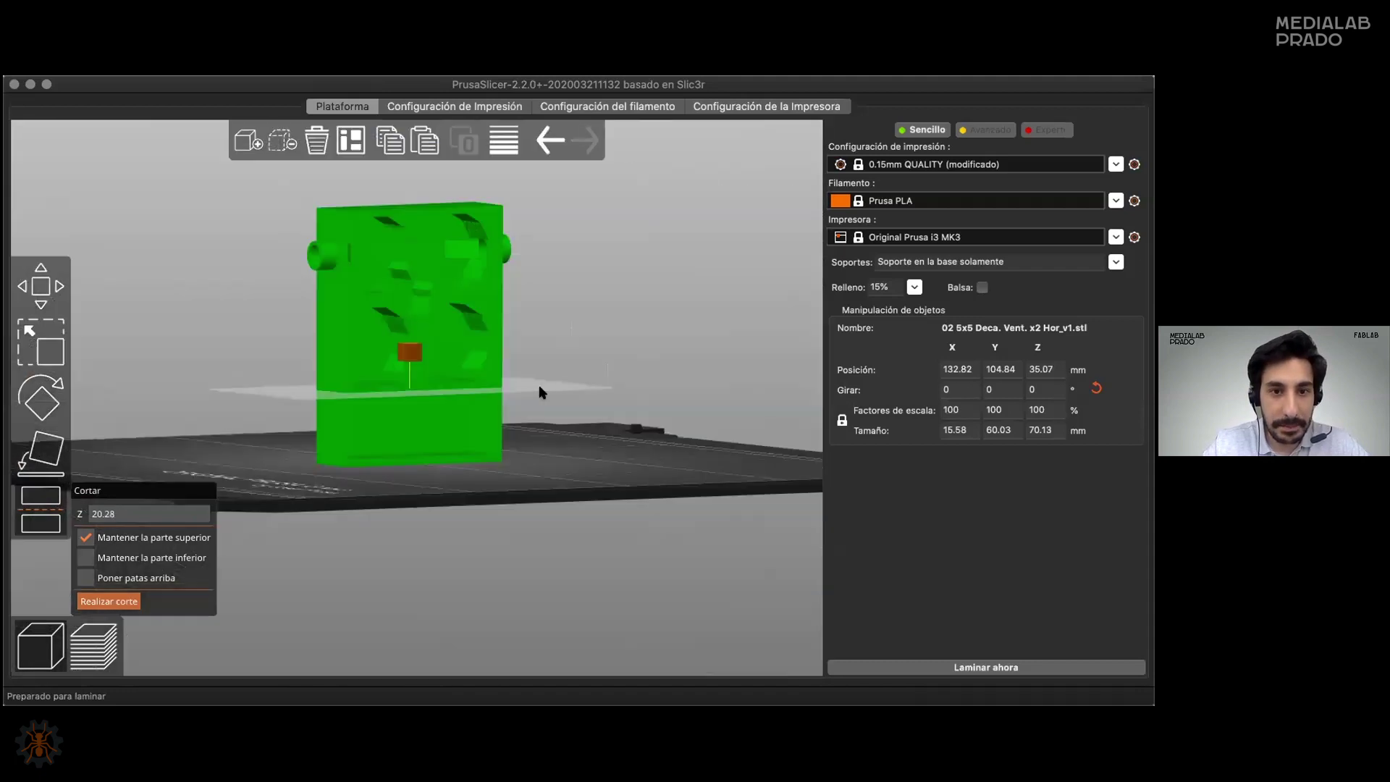
{"action": "key", "text": "0"}
{"action": "key", "text": "3"}
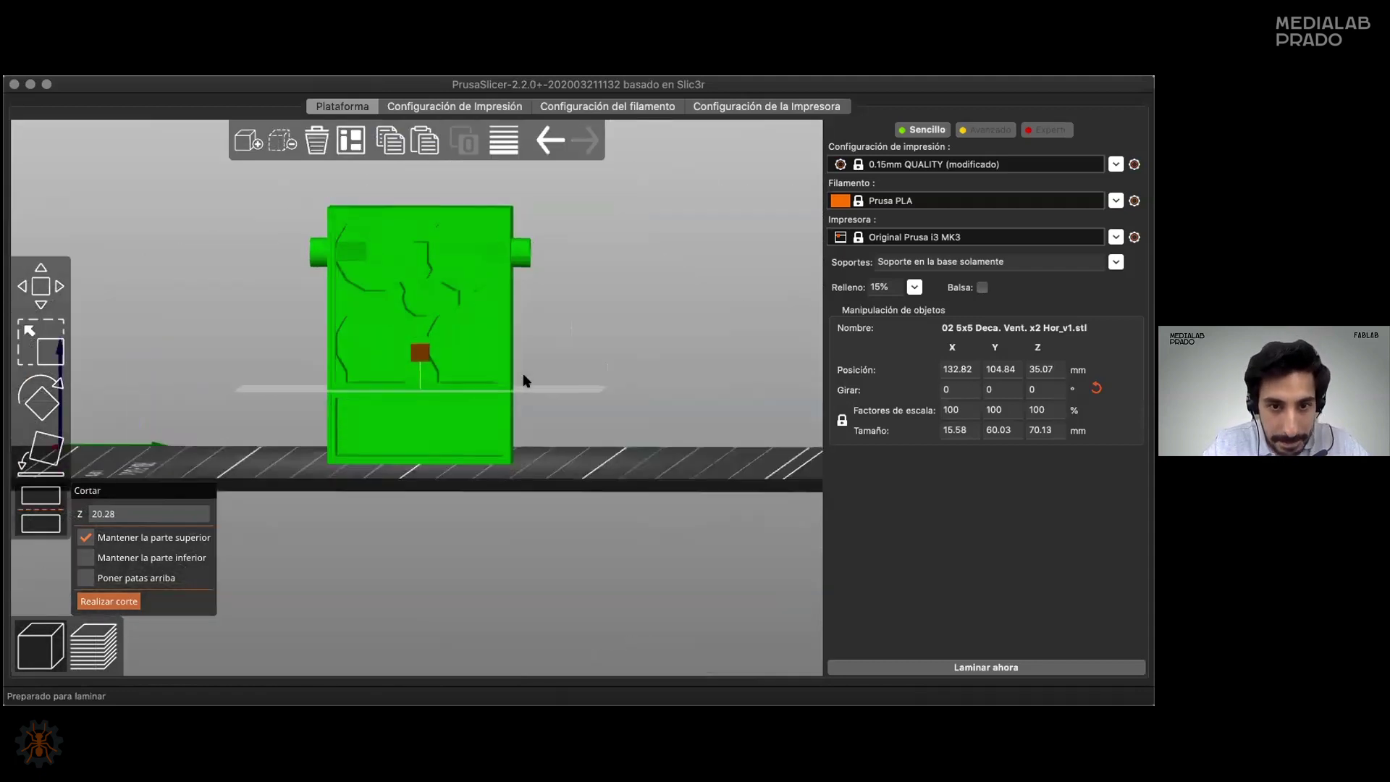
{"action": "left_click_drag", "start_coordinate": [529, 374], "coordinate": [531, 375]}
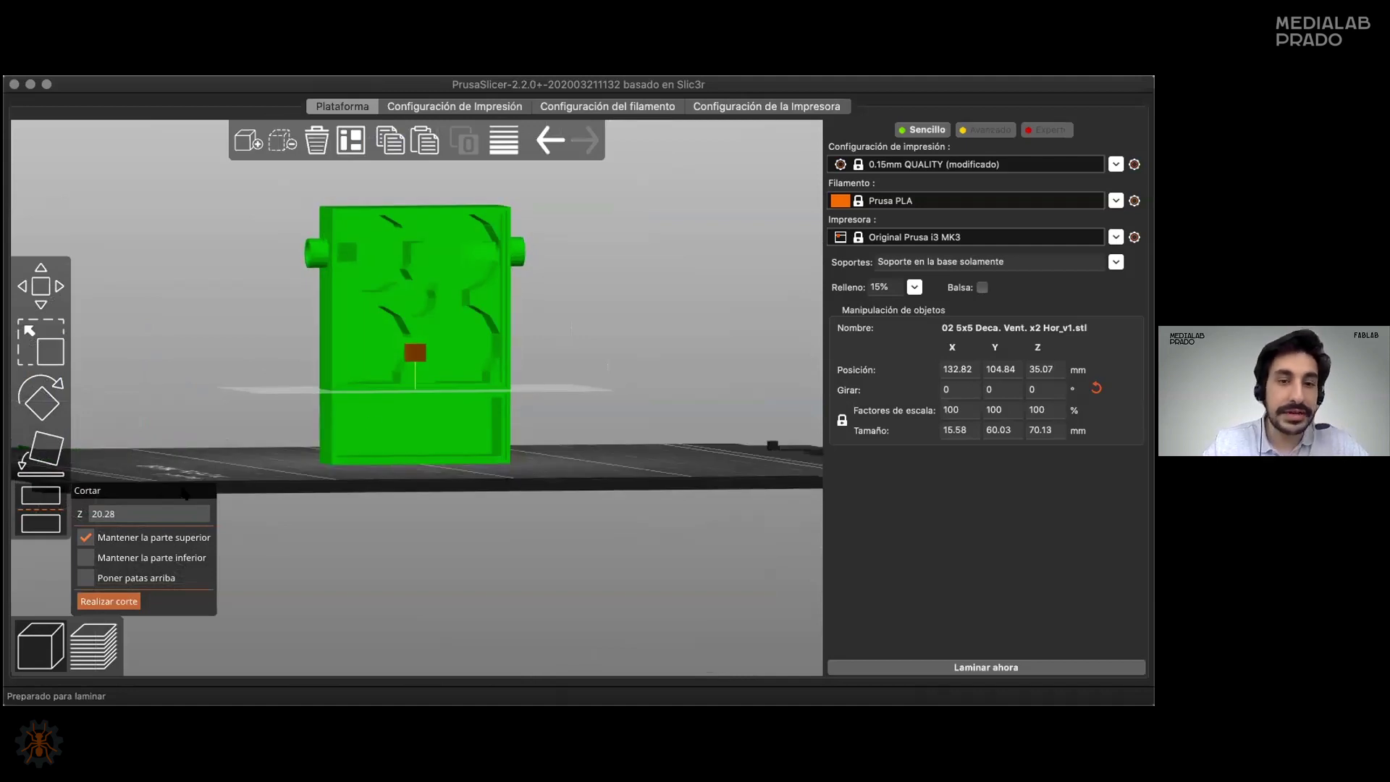
Cut the nest box at the plane, keeping both the upper and lower parts.
{"action": "left_click", "coordinate": [90, 557]}
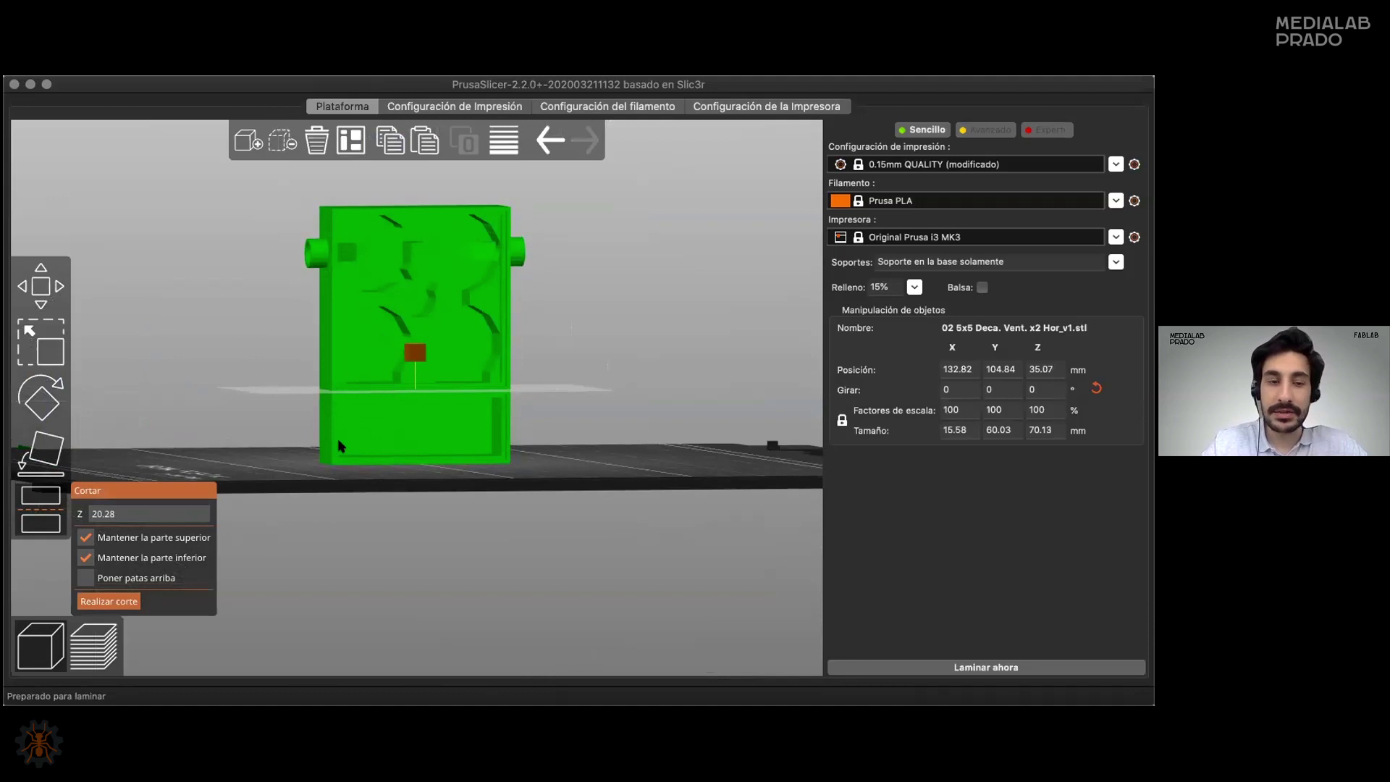
{"action": "left_click", "coordinate": [127, 603]}
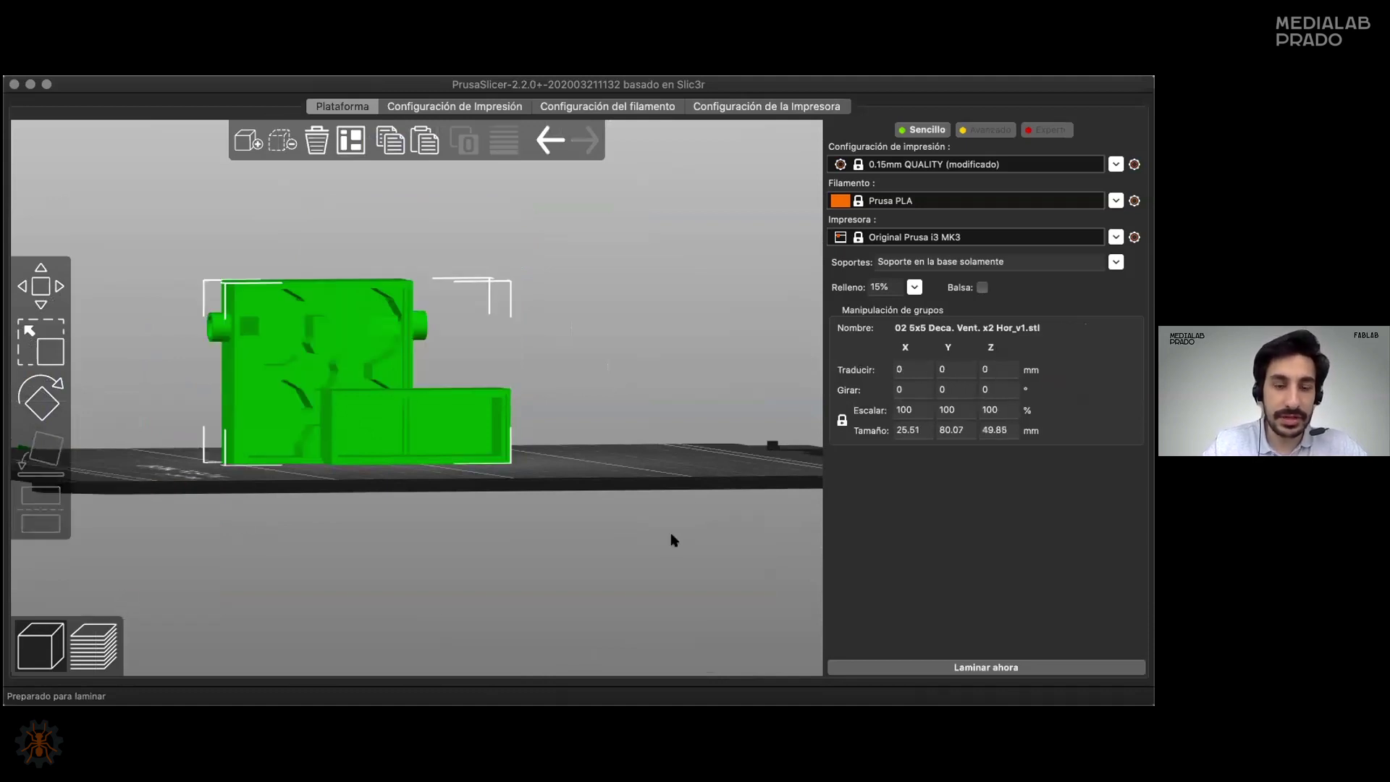
{"action": "key", "text": "1"}
{"action": "key", "text": "0"}
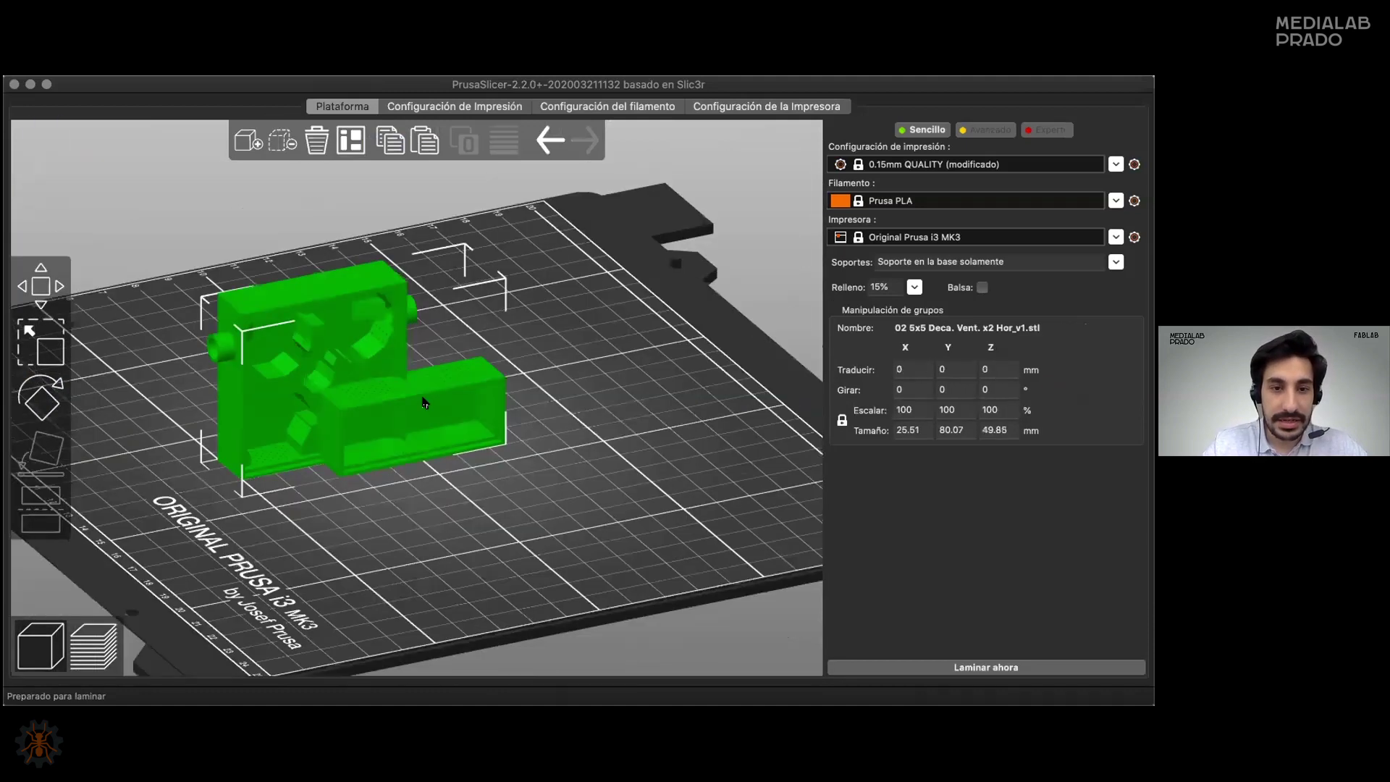
Move the small lower compartment and the chamber part apart on the print bed.
{"action": "left_click", "coordinate": [437, 393]}
{"action": "key", "text": "Up"}
{"action": "key", "text": "Up"}
{"action": "key", "text": "Up"}
{"action": "key", "text": "Up"}
{"action": "key", "text": "Up"}
{"action": "key", "text": "Up"}
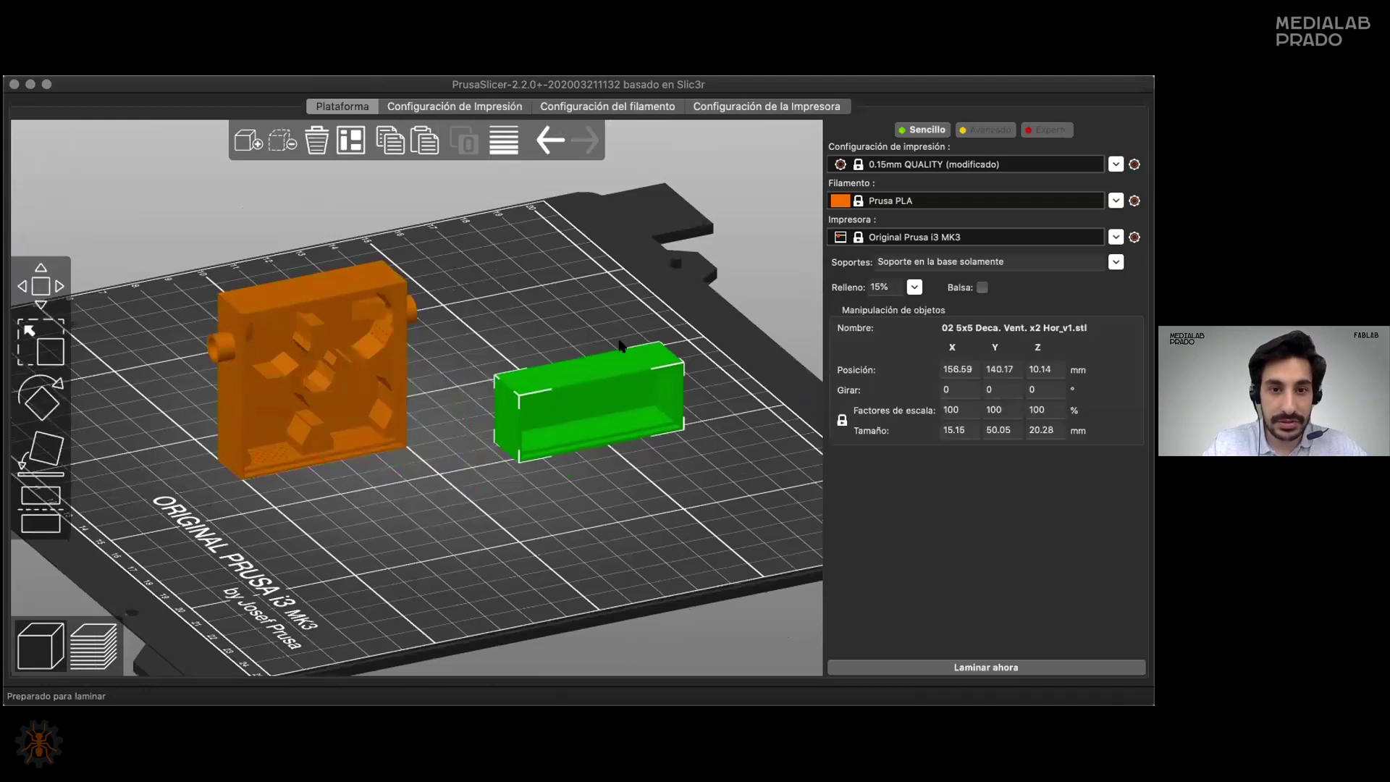
{"action": "left_click_drag", "start_coordinate": [366, 366], "coordinate": [433, 439]}
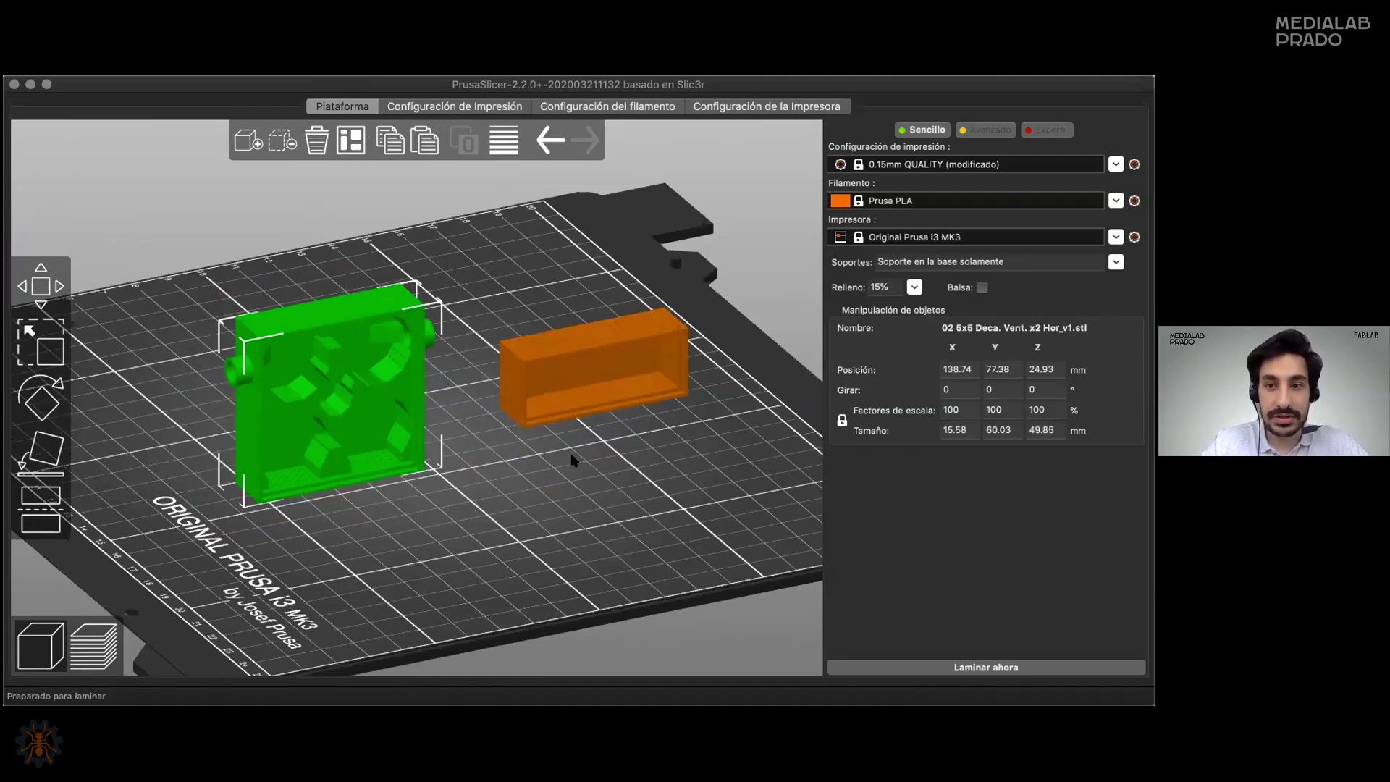
{"action": "left_click", "coordinate": [616, 351]}
{"action": "left_click", "coordinate": [396, 384]}
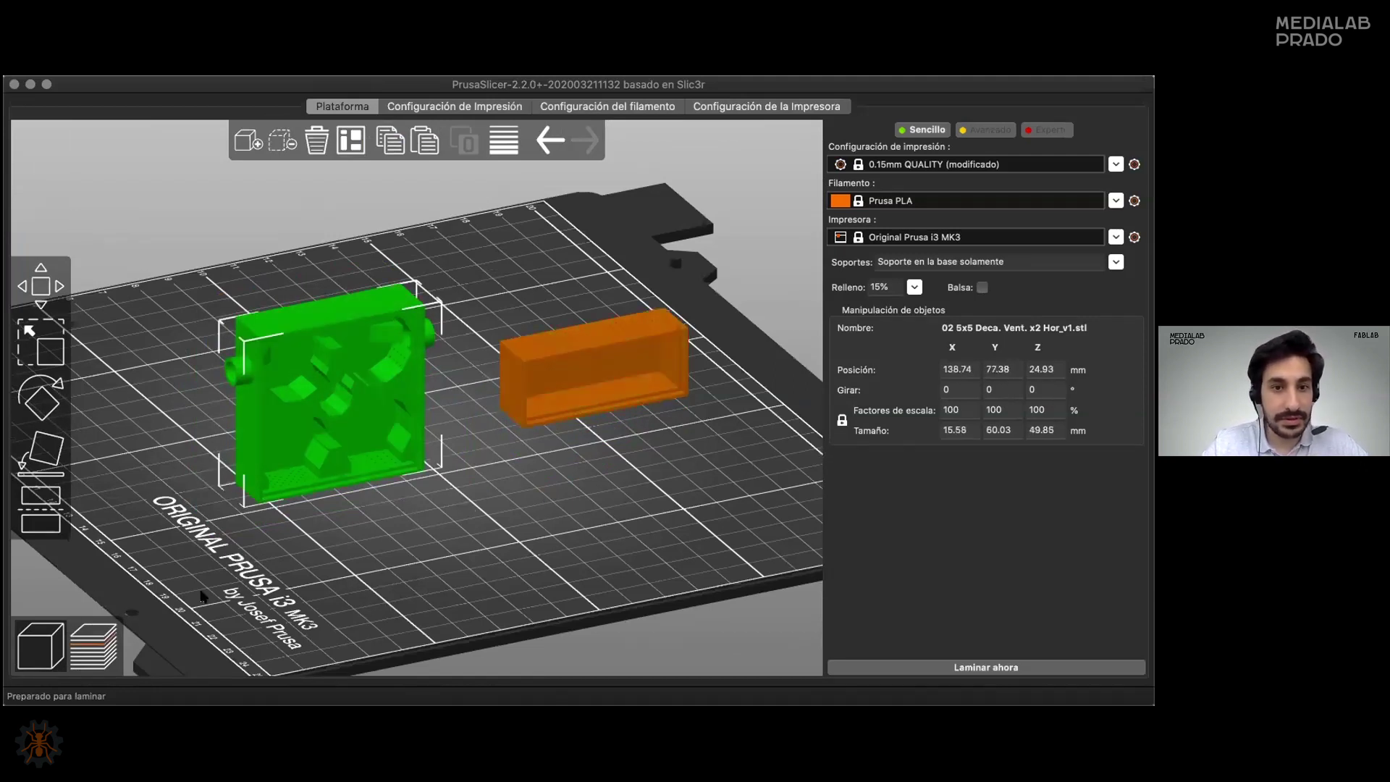
{"action": "left_click", "coordinate": [92, 643]}
{"action": "key", "text": "Tab"}
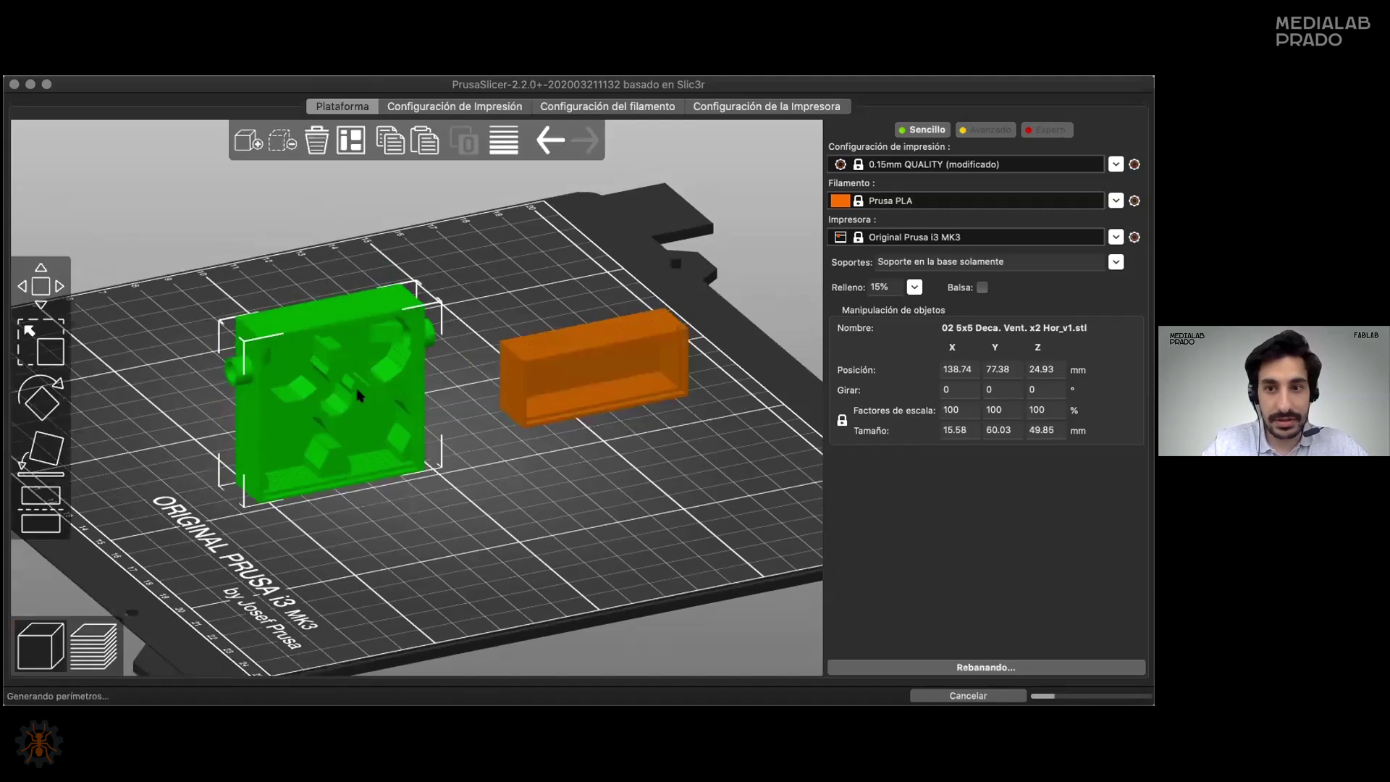
{"action": "left_click", "coordinate": [597, 381]}
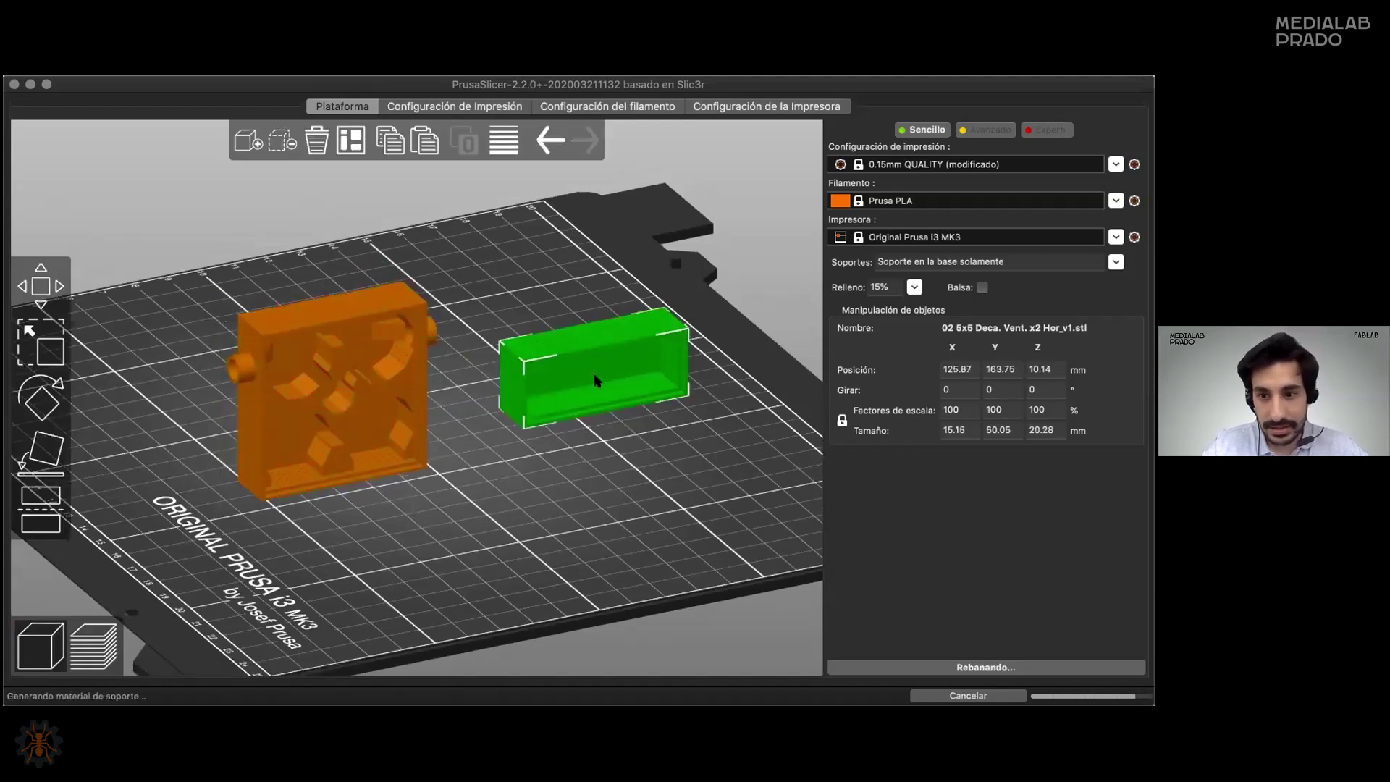
{"action": "left_click", "coordinate": [961, 696]}
Lay the chamber part and the small compartment flat with their cavities facing up, rotating the small compartment -90° about Y.
{"action": "left_click", "coordinate": [361, 394]}
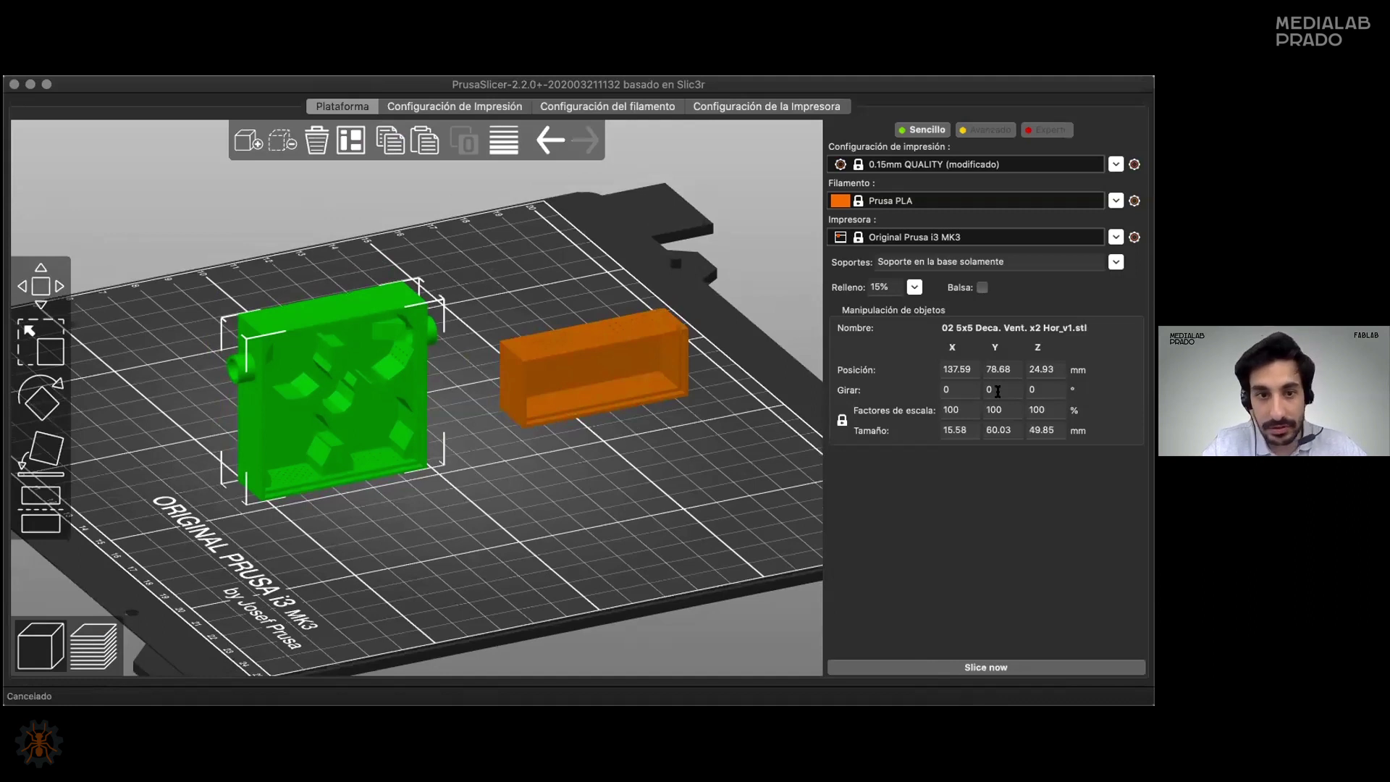
{"action": "left_click", "coordinate": [1003, 390]}
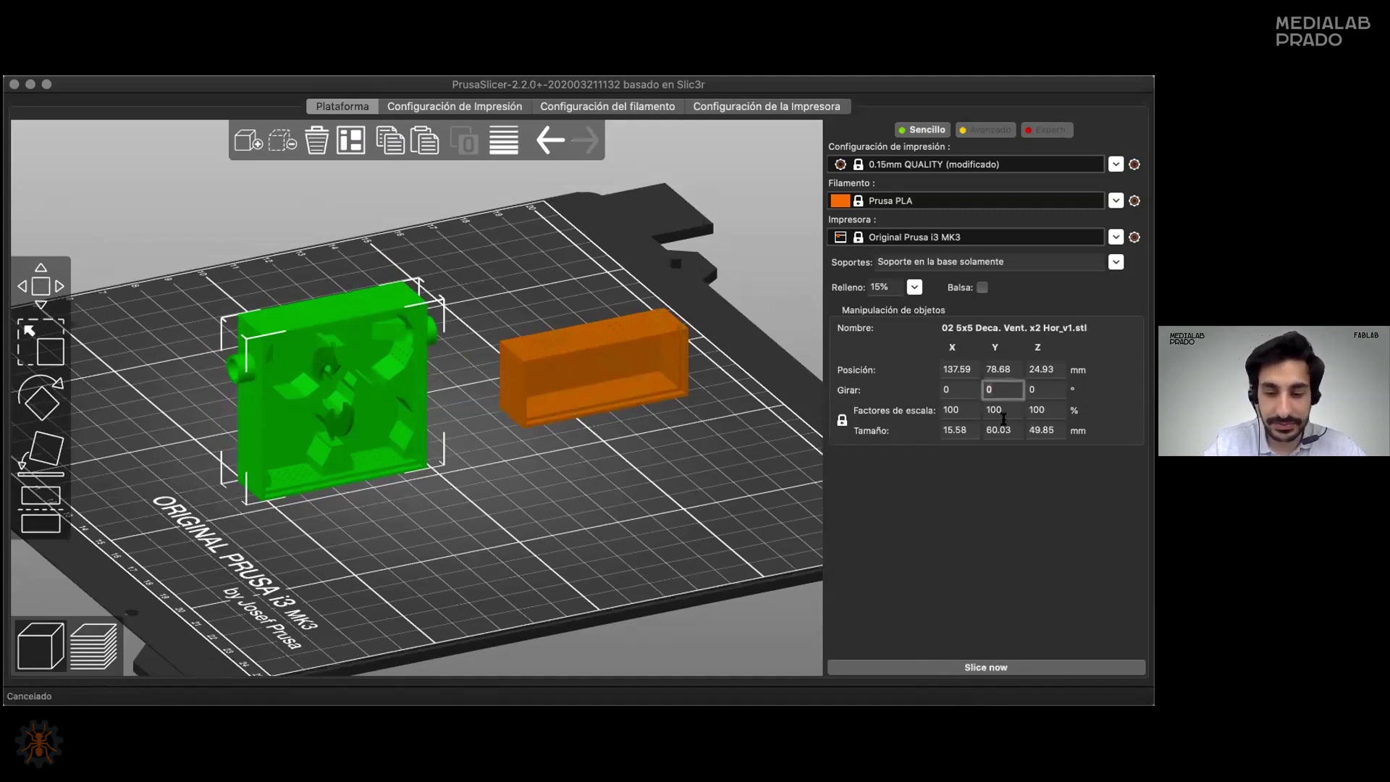
{"action": "key", "text": "Return"}
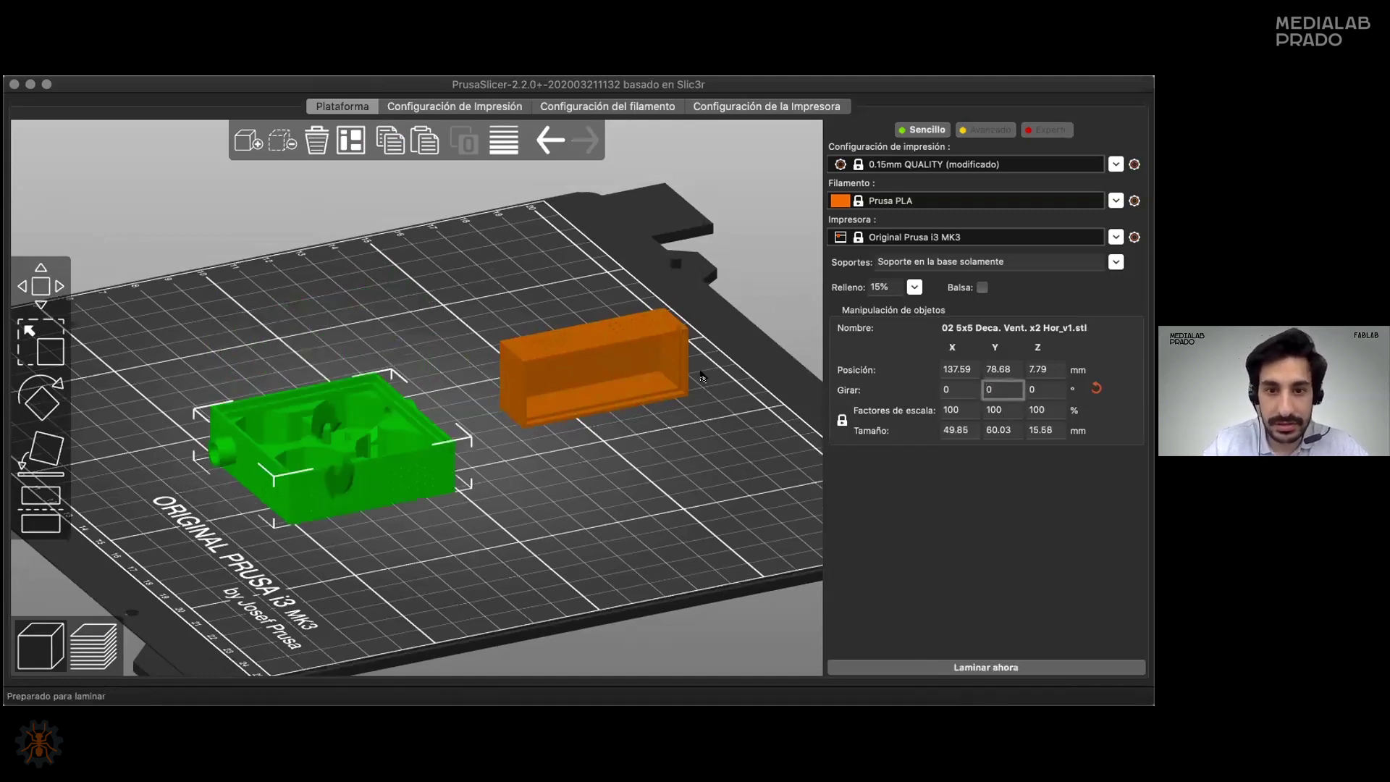
{"action": "left_click", "coordinate": [594, 365]}
{"action": "left_click", "coordinate": [1007, 386]}
{"action": "type", "text": "-90"}
{"action": "key", "text": "Return"}
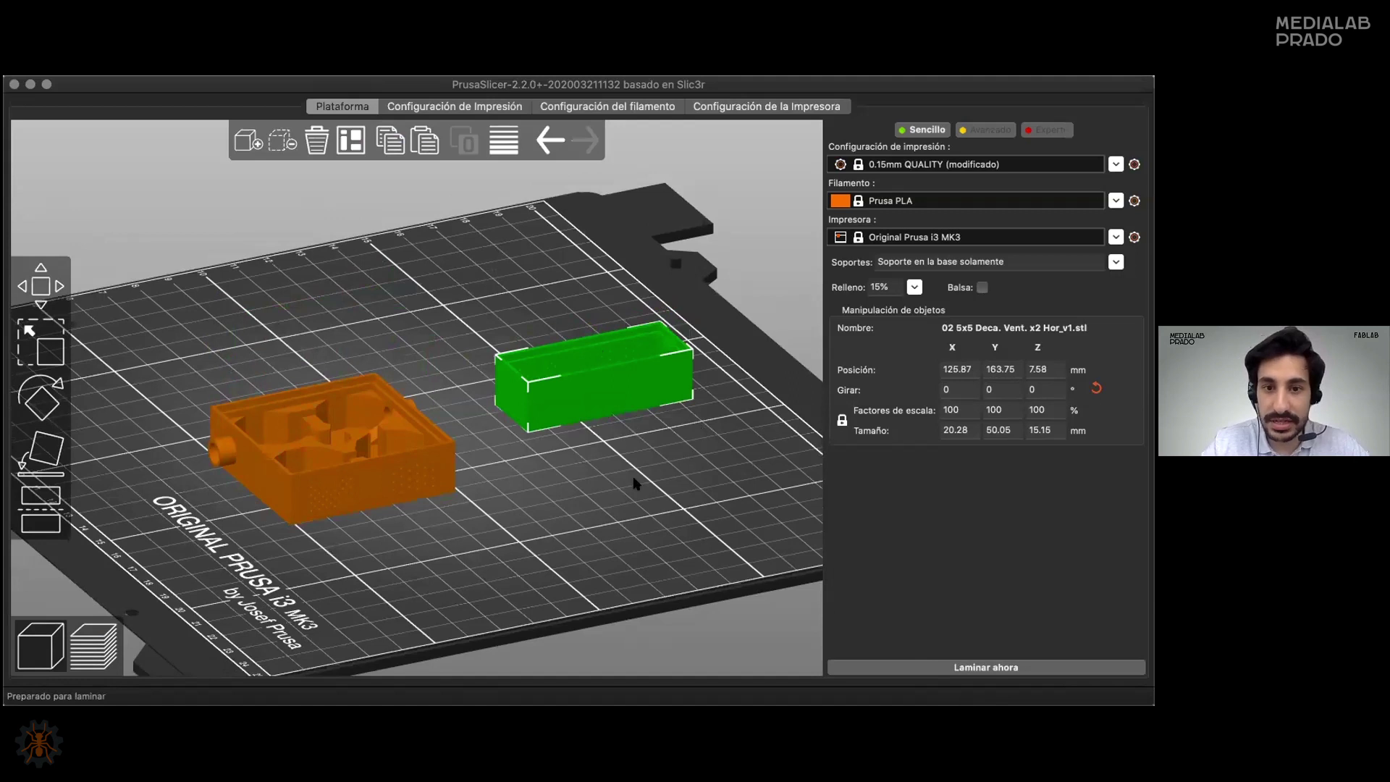
Move the small compartment closer to the chamber part, to X 87.72 and Y 130.87.
{"action": "left_click_drag", "start_coordinate": [634, 484], "coordinate": [658, 485]}
{"action": "left_click_drag", "start_coordinate": [551, 455], "coordinate": [610, 398]}
{"action": "left_click_drag", "start_coordinate": [662, 528], "coordinate": [474, 459]}
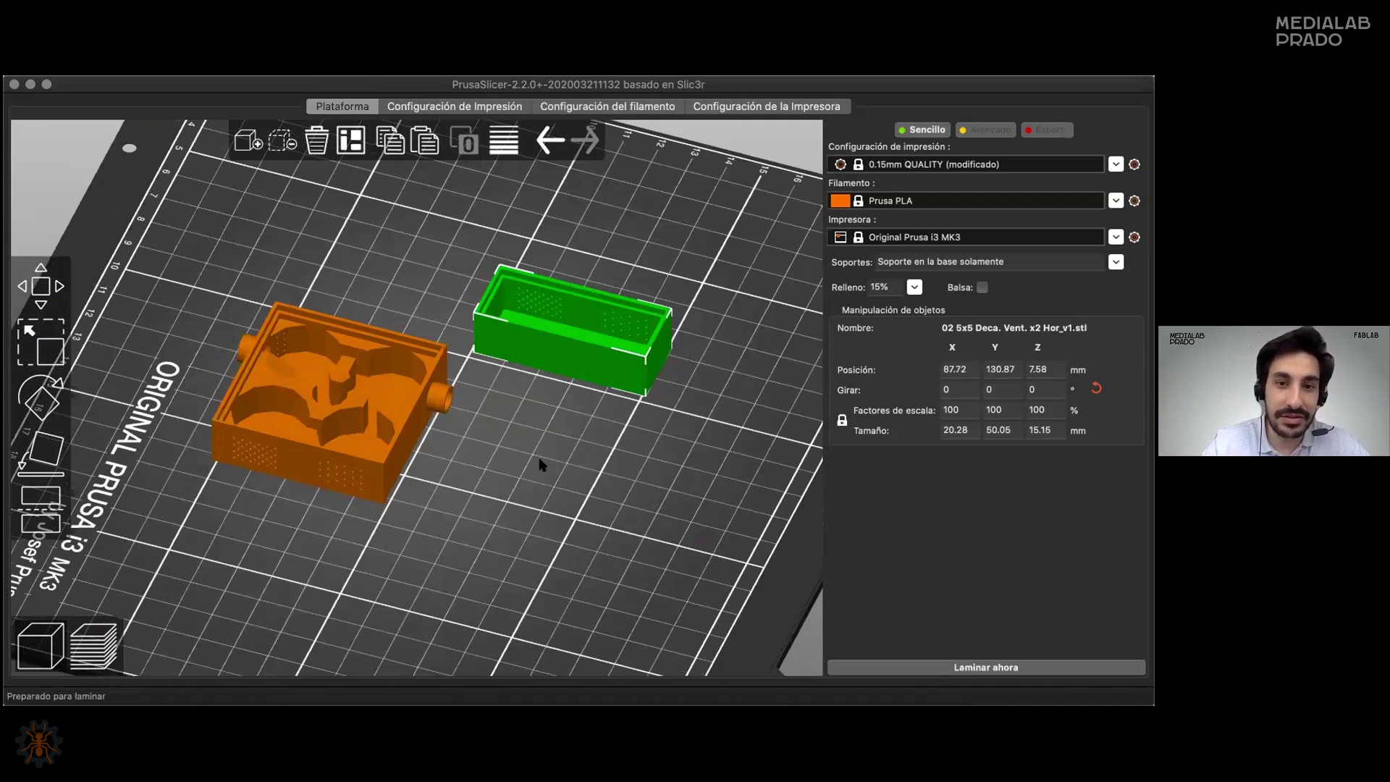
{"action": "left_click_drag", "start_coordinate": [511, 483], "coordinate": [605, 470]}
Slice both separated parts and inspect their toolpaths and supports from different angles.
{"action": "left_click", "coordinate": [963, 665]}
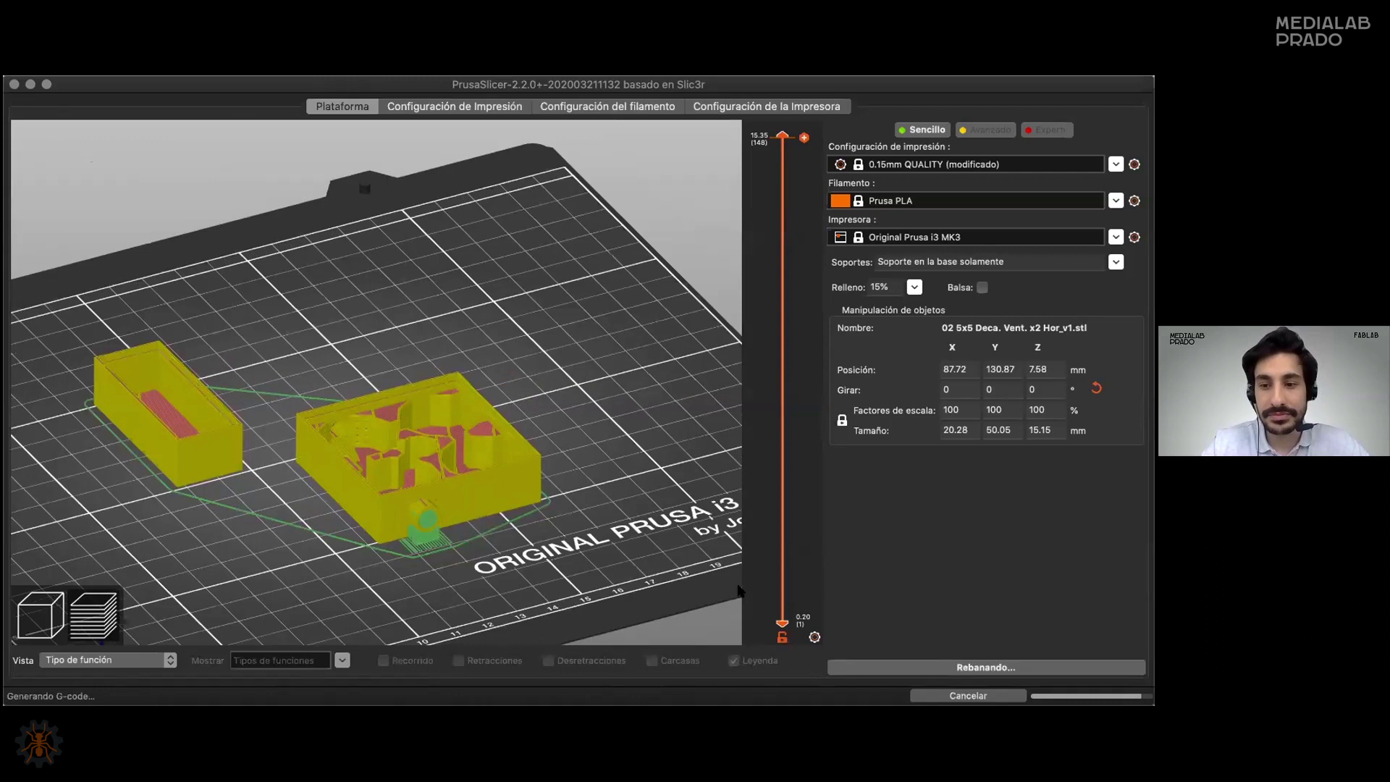
{"action": "left_click_drag", "start_coordinate": [614, 511], "coordinate": [441, 335]}
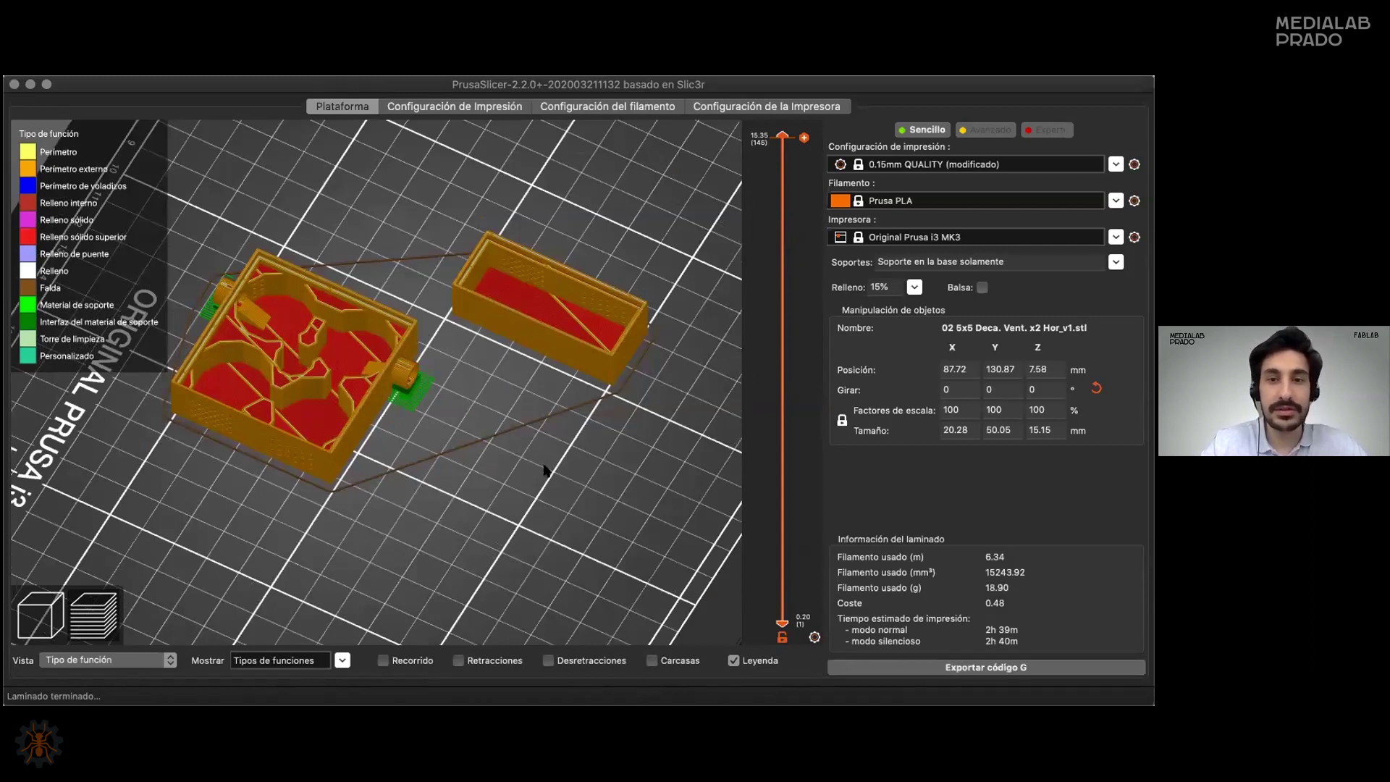
{"action": "left_click_drag", "start_coordinate": [585, 452], "coordinate": [768, 311]}
Return to the model view, place the small compartment off the bed and the chamber part at X 121.31, Y 119.64, and slice the latter alone.
{"action": "key", "text": "Tab"}
{"action": "scroll", "coordinate": [522, 466], "scroll_direction": "up", "scroll_amount": 5}
{"action": "scroll", "coordinate": [534, 465], "scroll_direction": "down", "scroll_amount": 5}
{"action": "scroll", "coordinate": [528, 491], "scroll_direction": "down", "scroll_amount": 1}
{"action": "key", "text": "1"}
{"action": "left_click_drag", "start_coordinate": [397, 406], "coordinate": [354, 354]}
{"action": "left_click", "coordinate": [994, 665]}
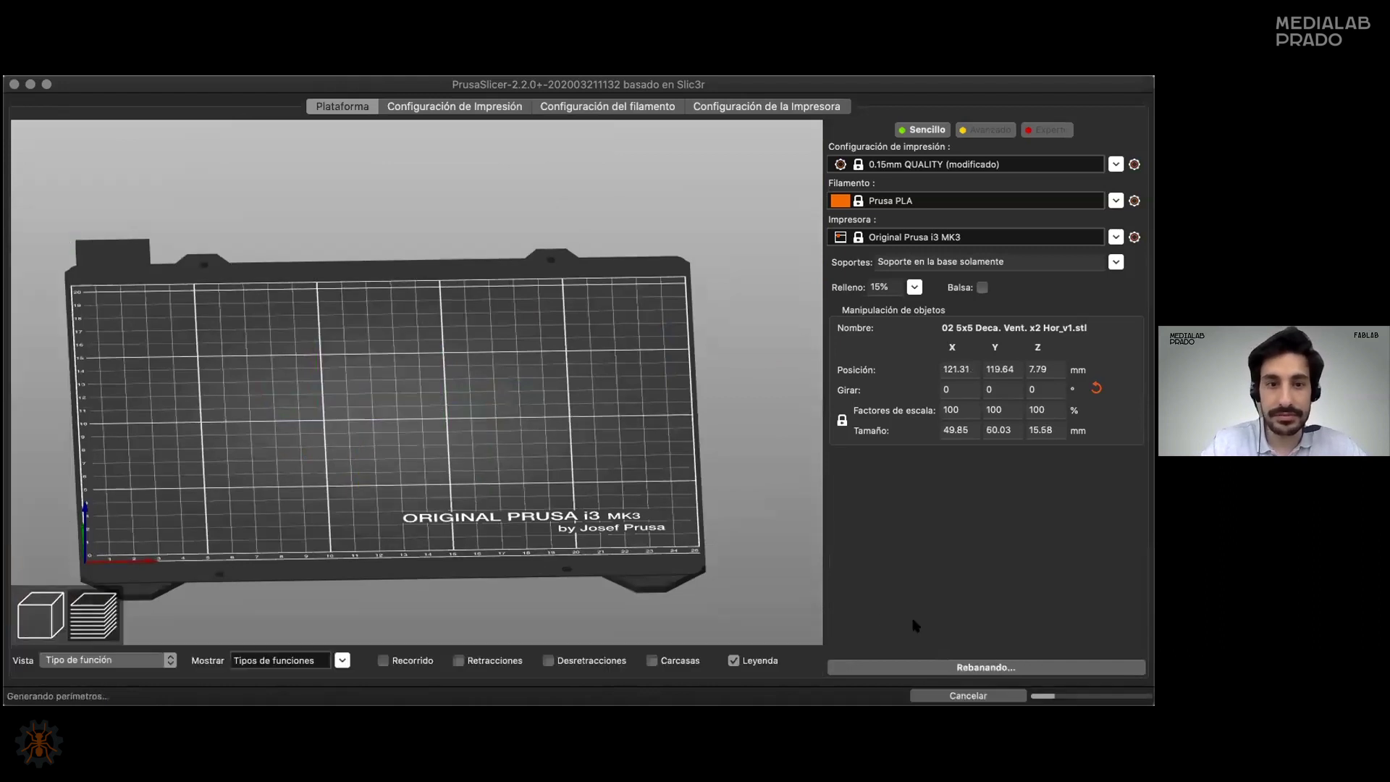
{"action": "left_click_drag", "start_coordinate": [591, 425], "coordinate": [567, 310]}
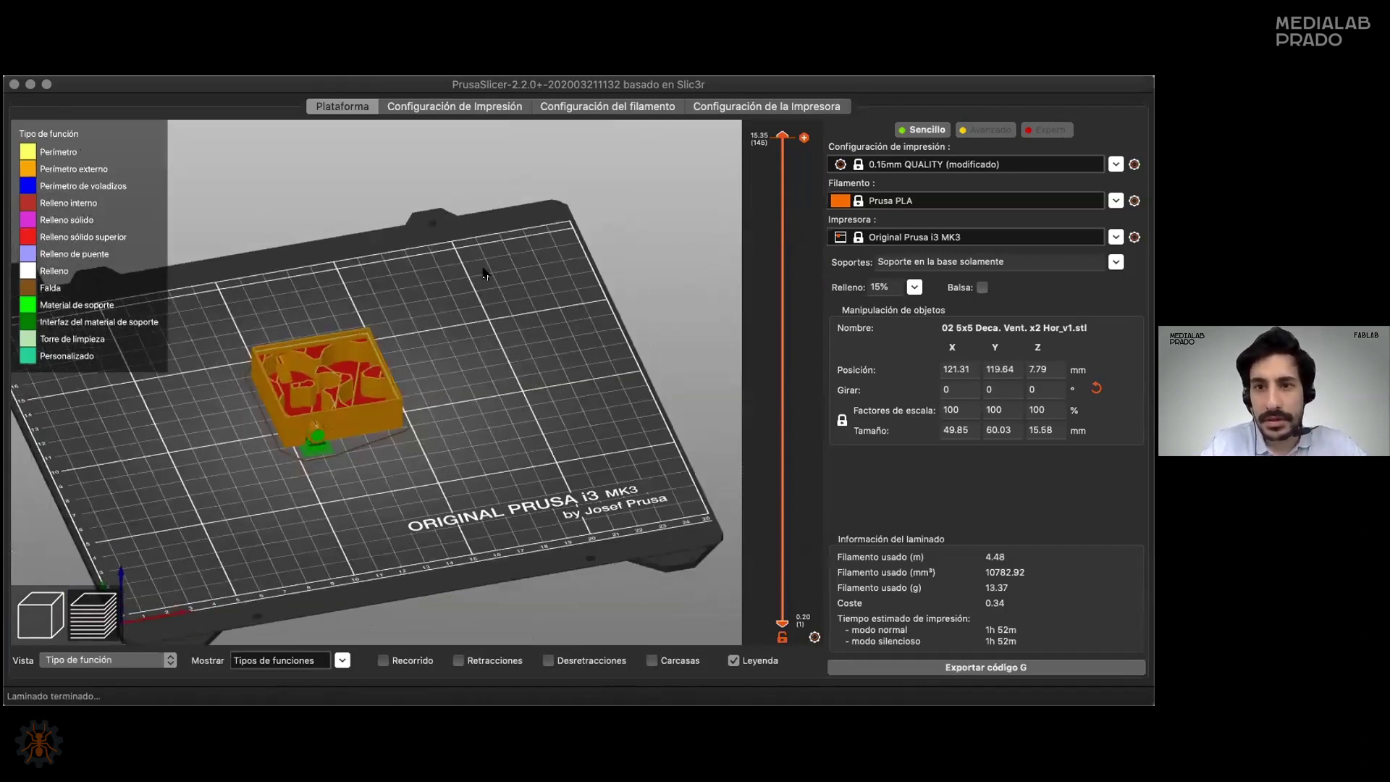
Go back to the model view and move the small compartment onto the bed beside the chamber part, at X 183.66 and Y 121.59.
{"action": "left_click", "coordinate": [41, 615]}
{"action": "left_click_drag", "start_coordinate": [731, 258], "coordinate": [533, 386]}
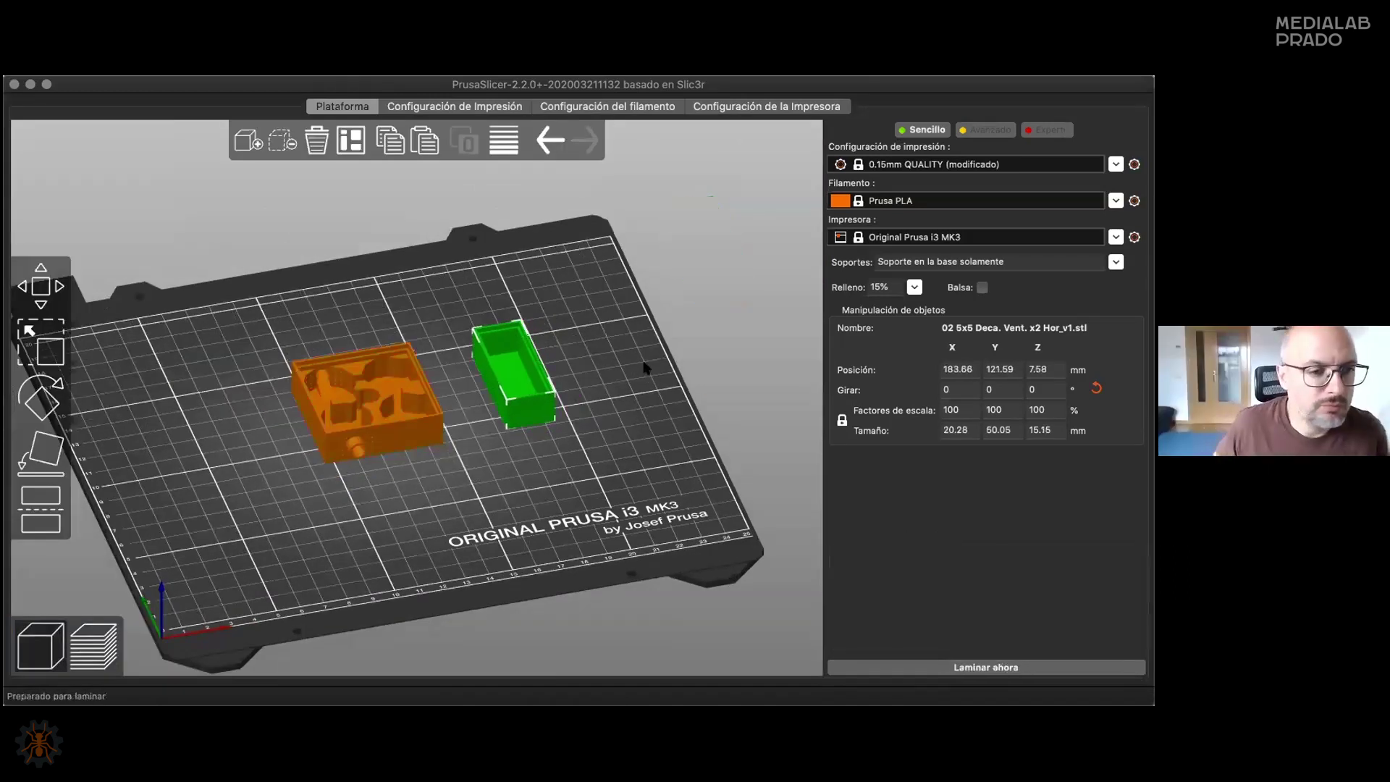
Select the chamber part and the small compartment in turn and review the object commands available for each one.
{"action": "left_click_drag", "start_coordinate": [653, 396], "coordinate": [429, 409]}
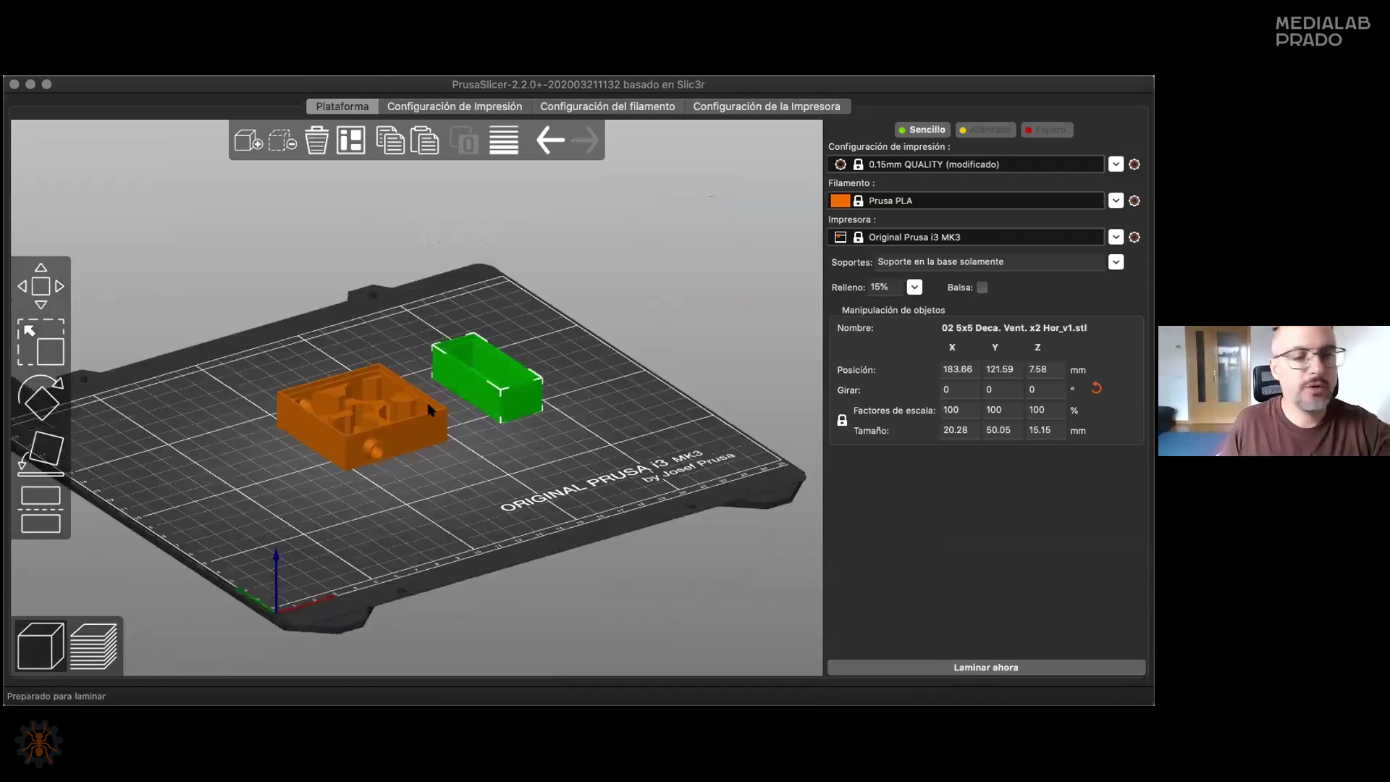
{"action": "left_click", "coordinate": [430, 409]}
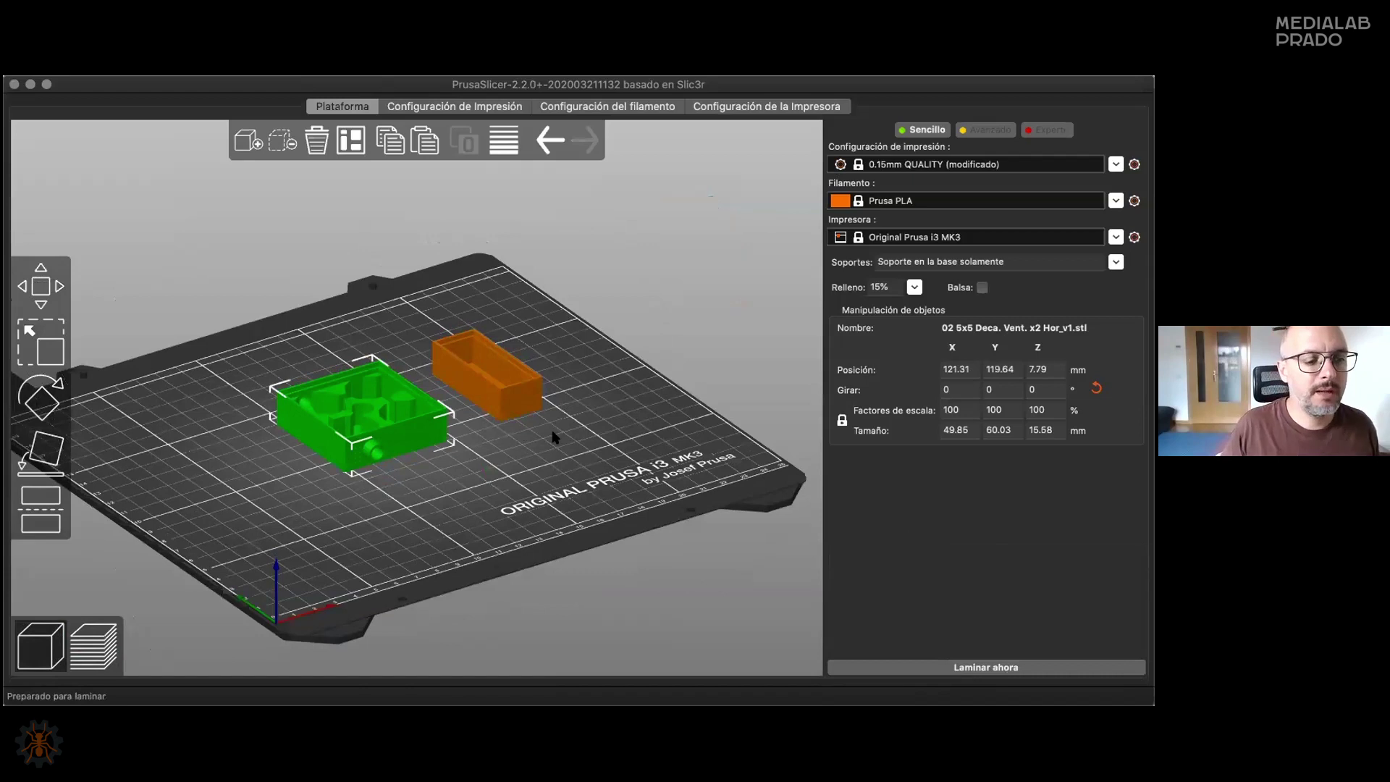
{"action": "right_click", "coordinate": [357, 408]}
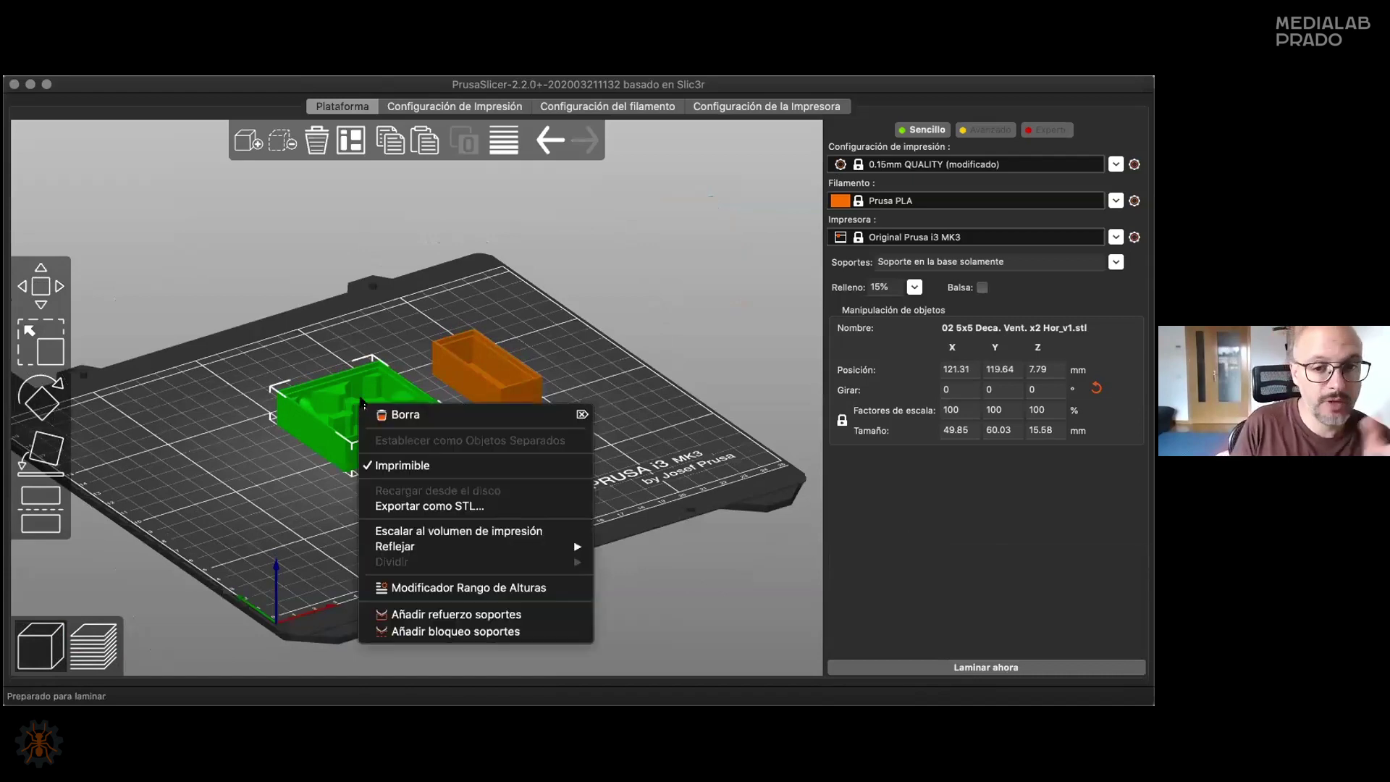
{"action": "left_click", "coordinate": [455, 282]}
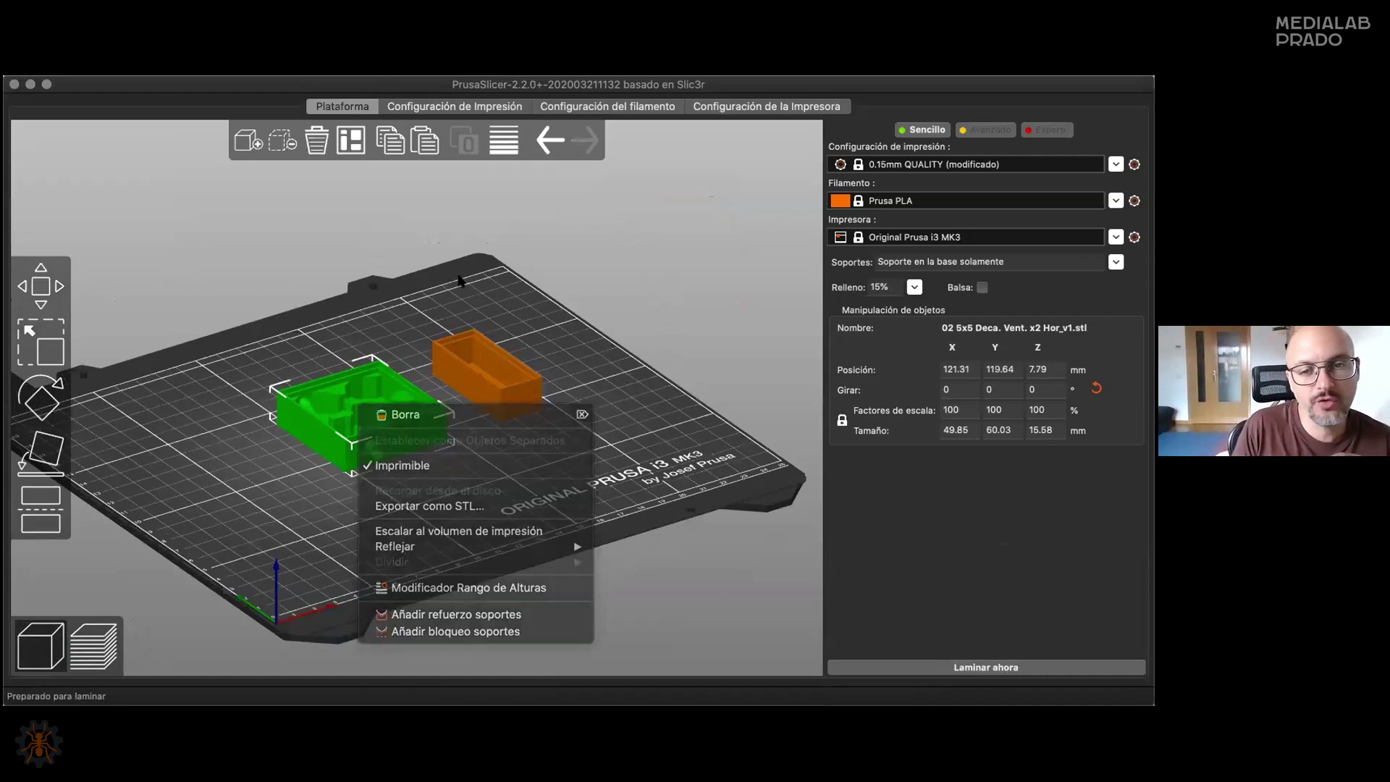
{"action": "left_click", "coordinate": [561, 333]}
{"action": "left_click", "coordinate": [491, 372]}
{"action": "right_click", "coordinate": [493, 378]}
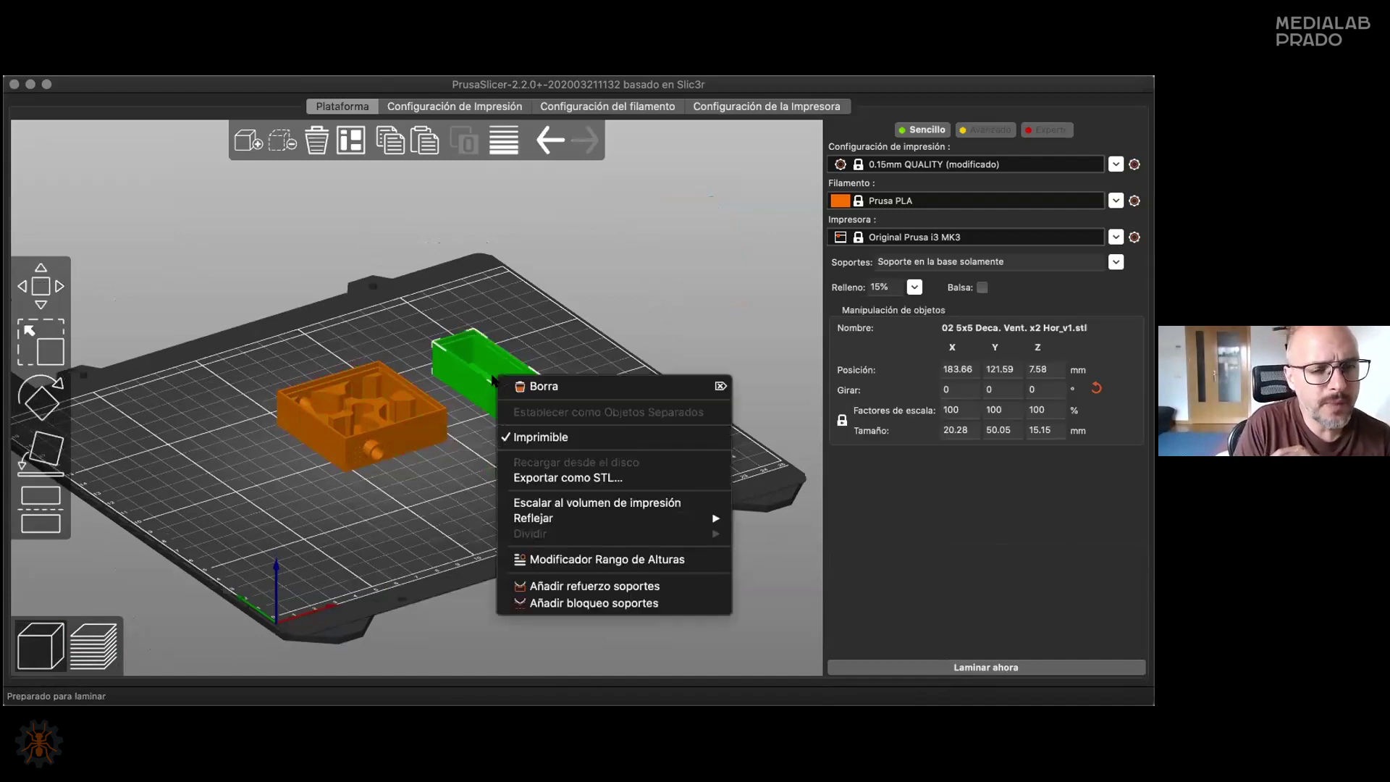
{"action": "left_click", "coordinate": [539, 304]}
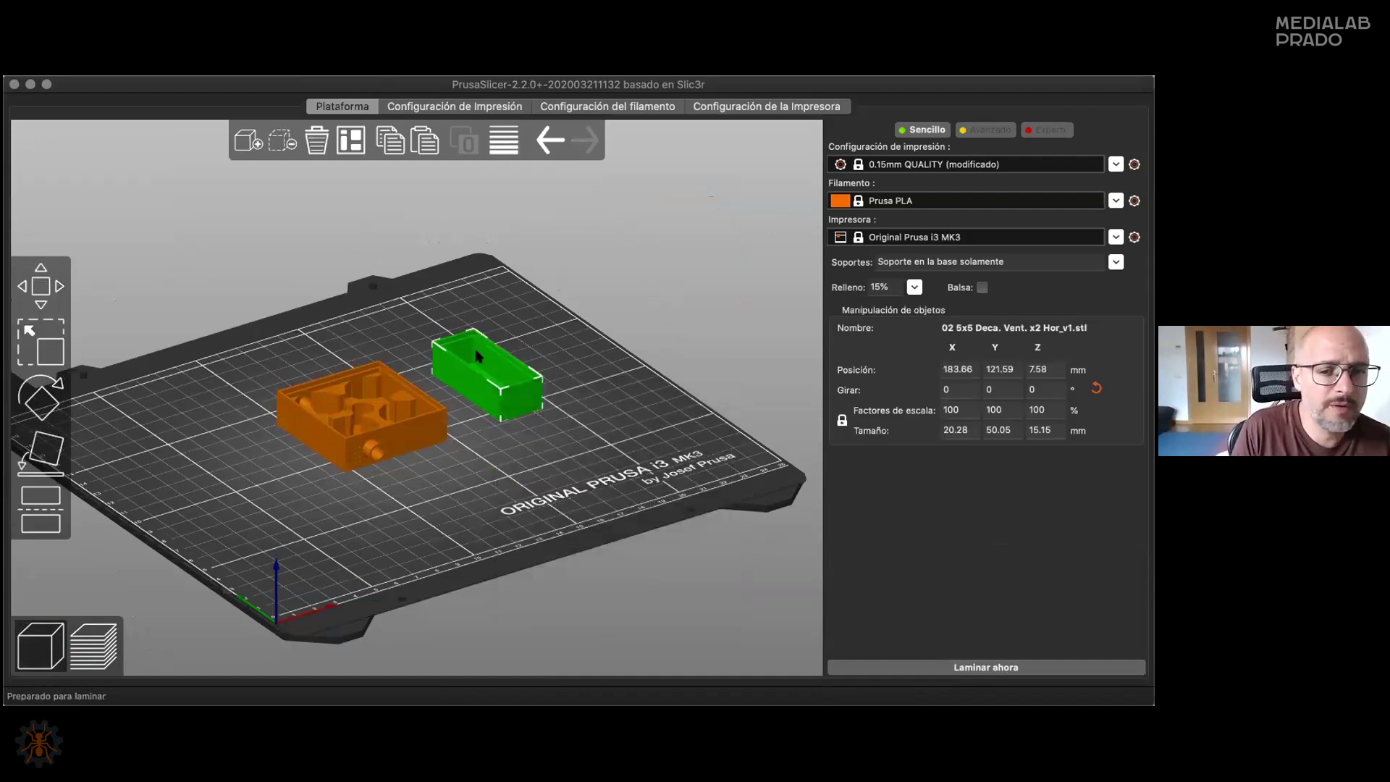
{"action": "left_click", "coordinate": [362, 413]}
{"action": "left_click", "coordinate": [507, 384]}
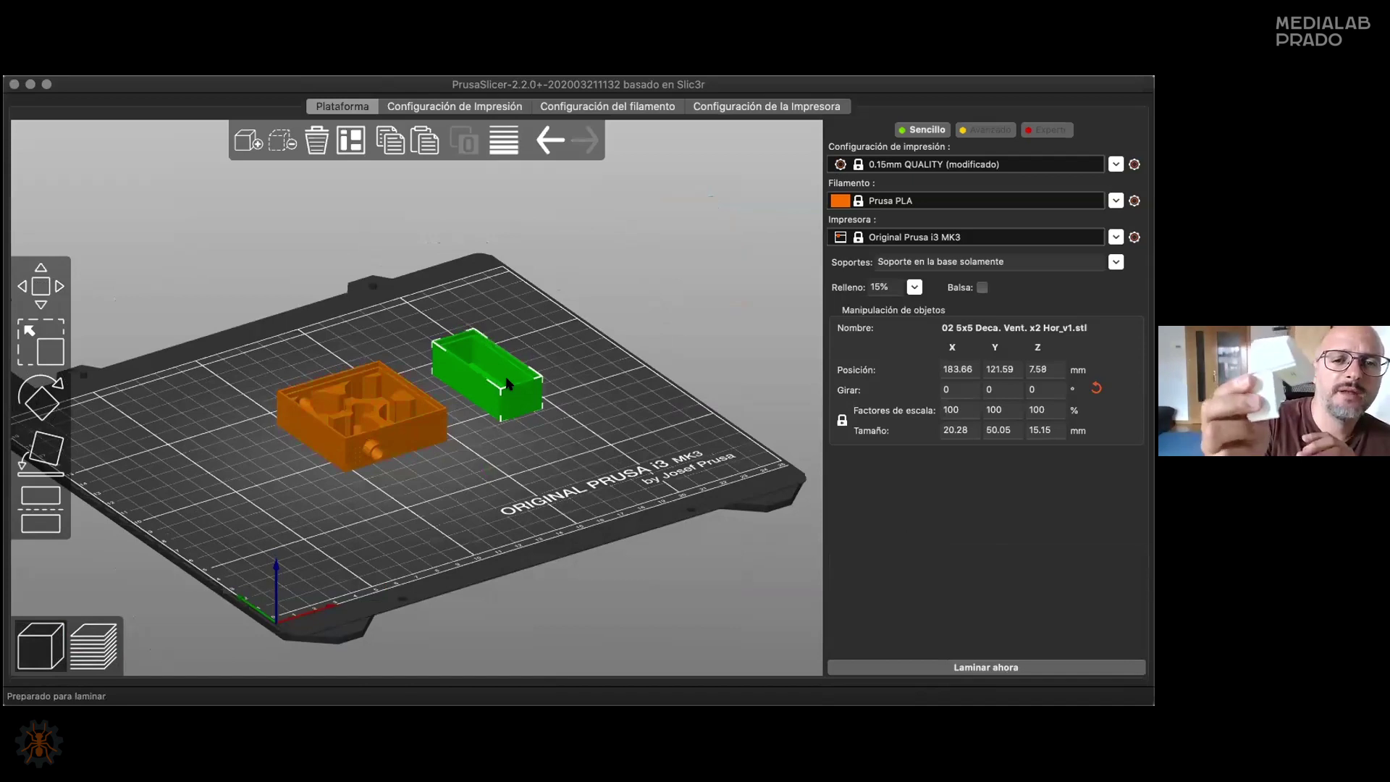
{"action": "left_click", "coordinate": [387, 423], "text": "shift"}
{"action": "left_click", "coordinate": [526, 366]}
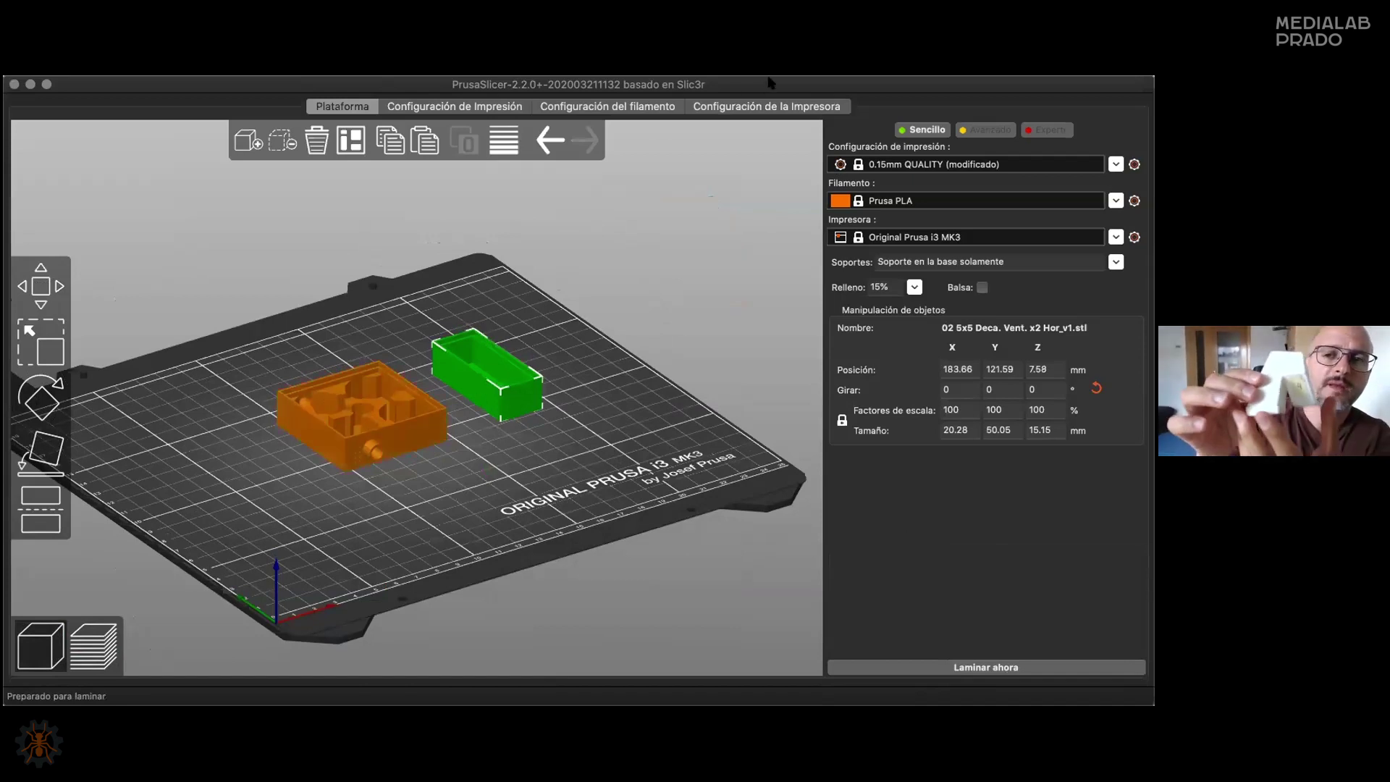
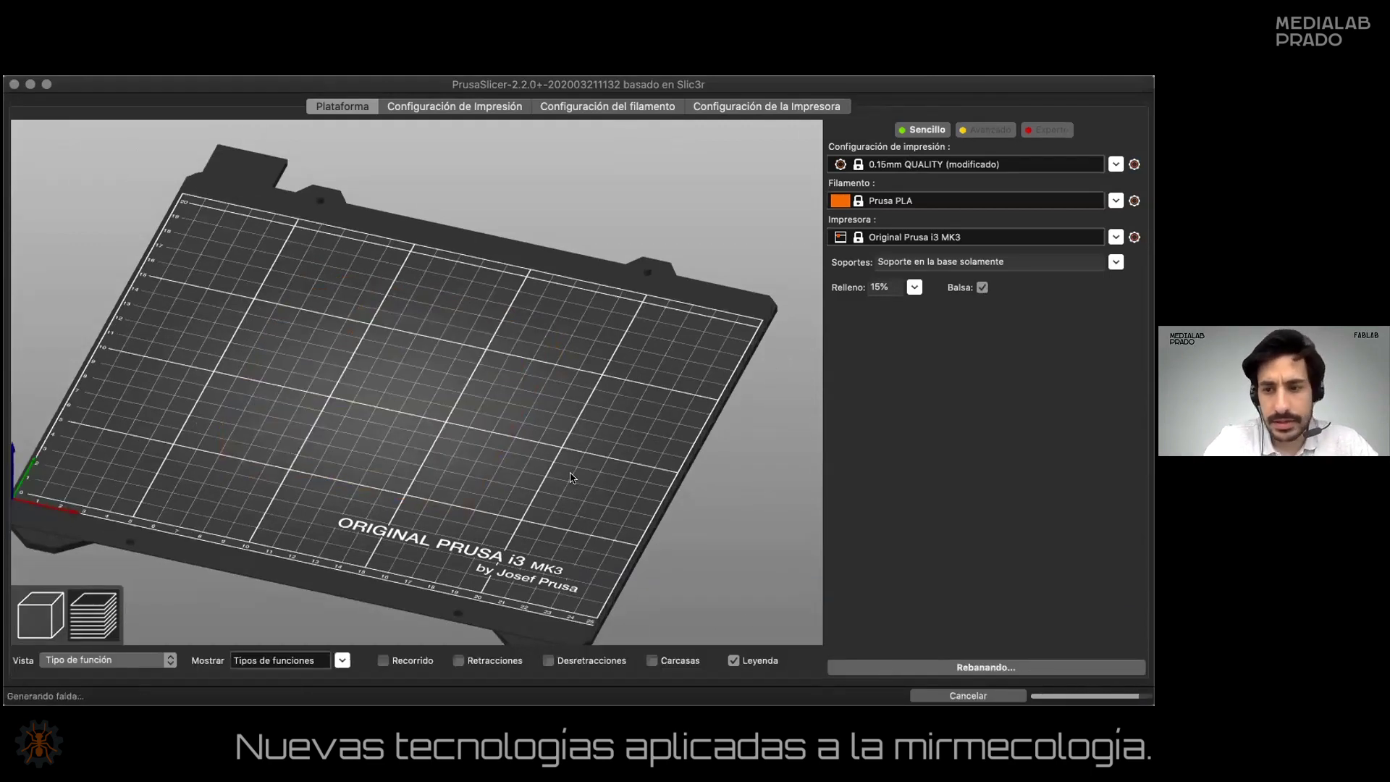
Inspect the sliced maze-shaped nest's walls, supports and the brim around its lower edge from several angles.
{"action": "left_click_drag", "start_coordinate": [521, 490], "coordinate": [493, 519]}
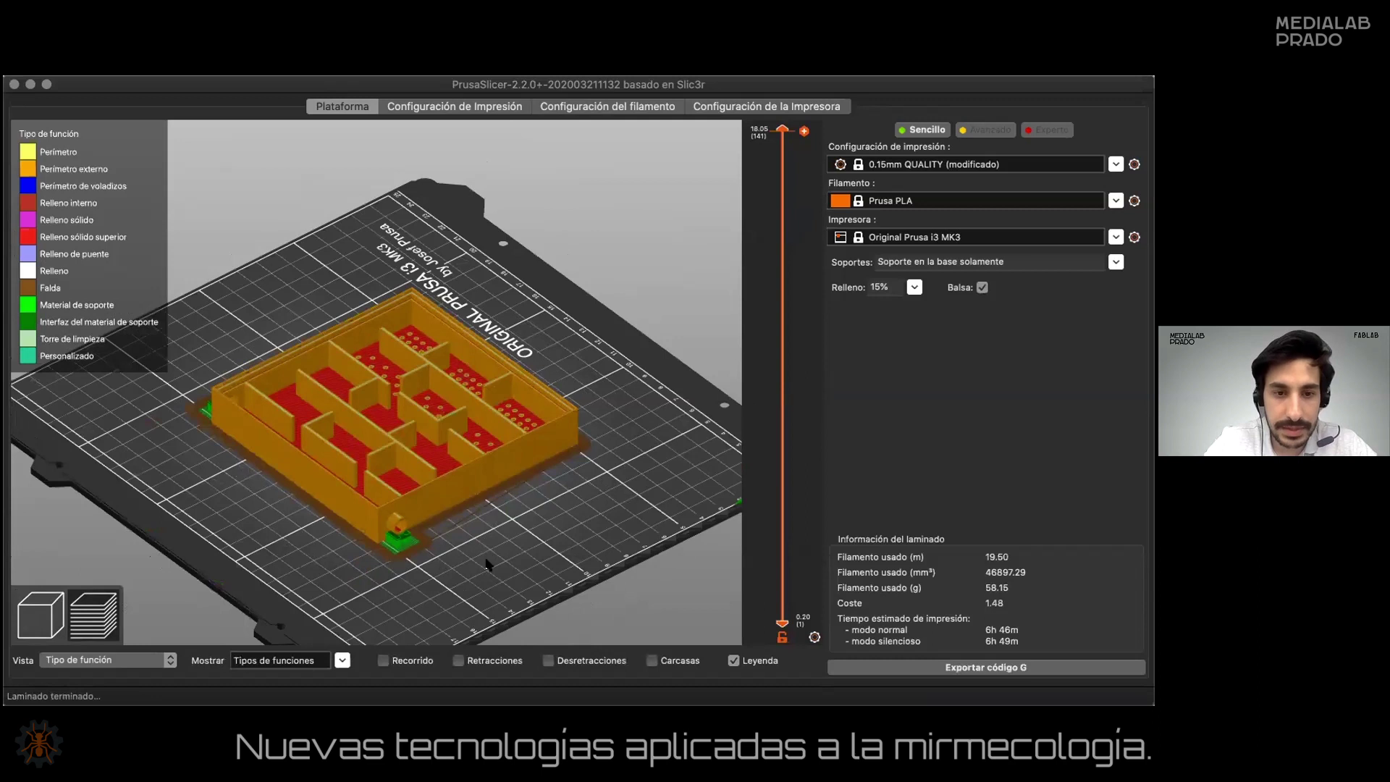
{"action": "left_click_drag", "start_coordinate": [499, 539], "coordinate": [406, 507]}
{"action": "scroll", "coordinate": [393, 323], "scroll_direction": "up", "scroll_amount": 5}
{"action": "scroll", "coordinate": [583, 540], "scroll_direction": "up", "scroll_amount": 3}
{"action": "left_click_drag", "start_coordinate": [583, 539], "coordinate": [266, 473]}
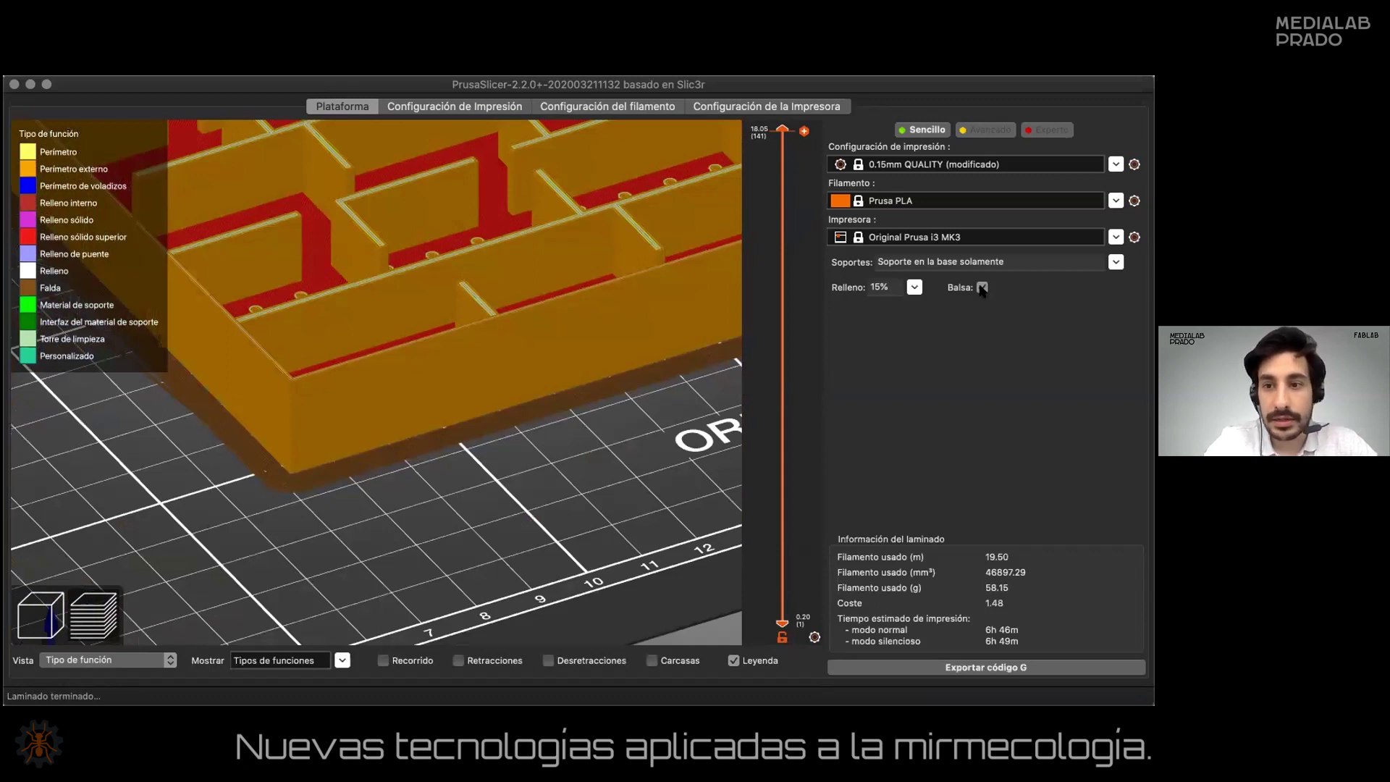
Review the print settings for skirt and brim, infill, and layers and perimeters, and return to the sliced preview.
{"action": "left_click", "coordinate": [489, 110]}
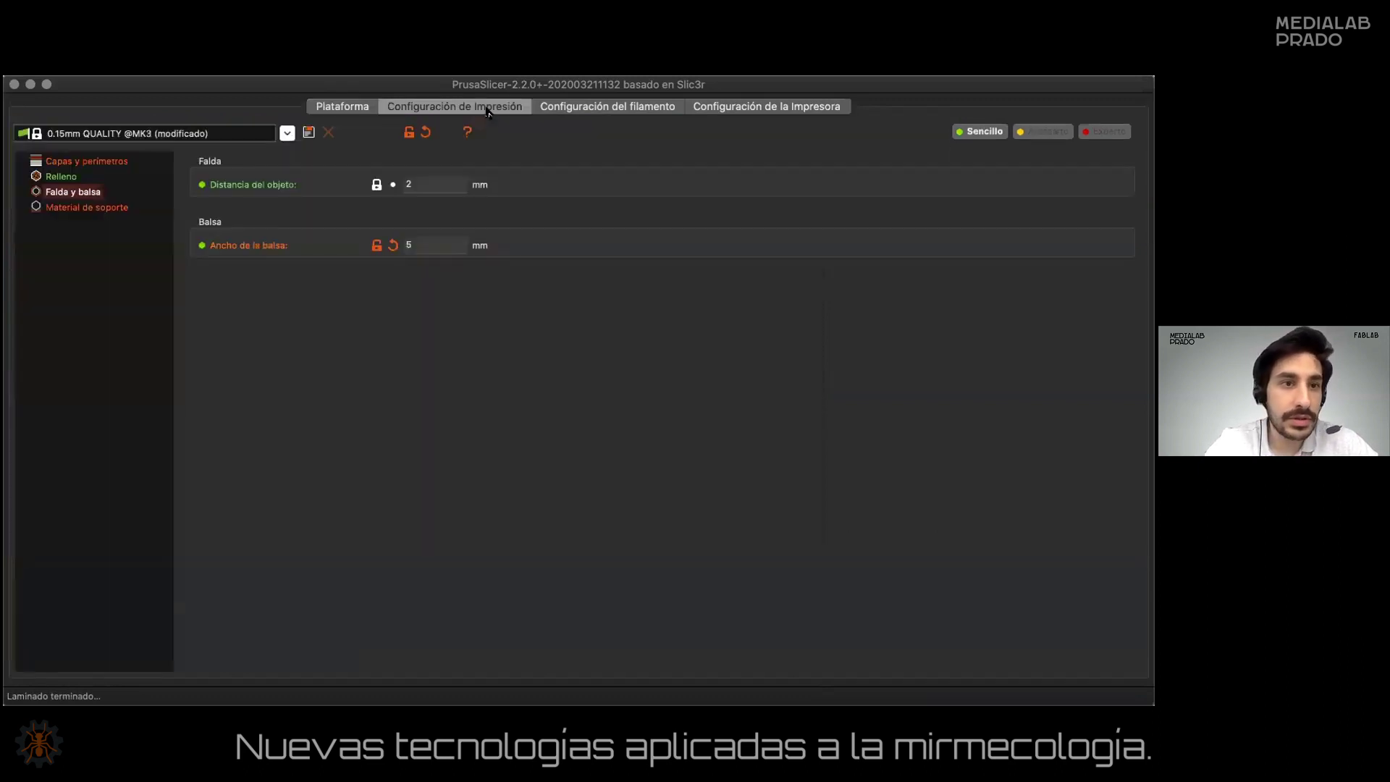
{"action": "left_click", "coordinate": [62, 177]}
{"action": "left_click", "coordinate": [81, 164]}
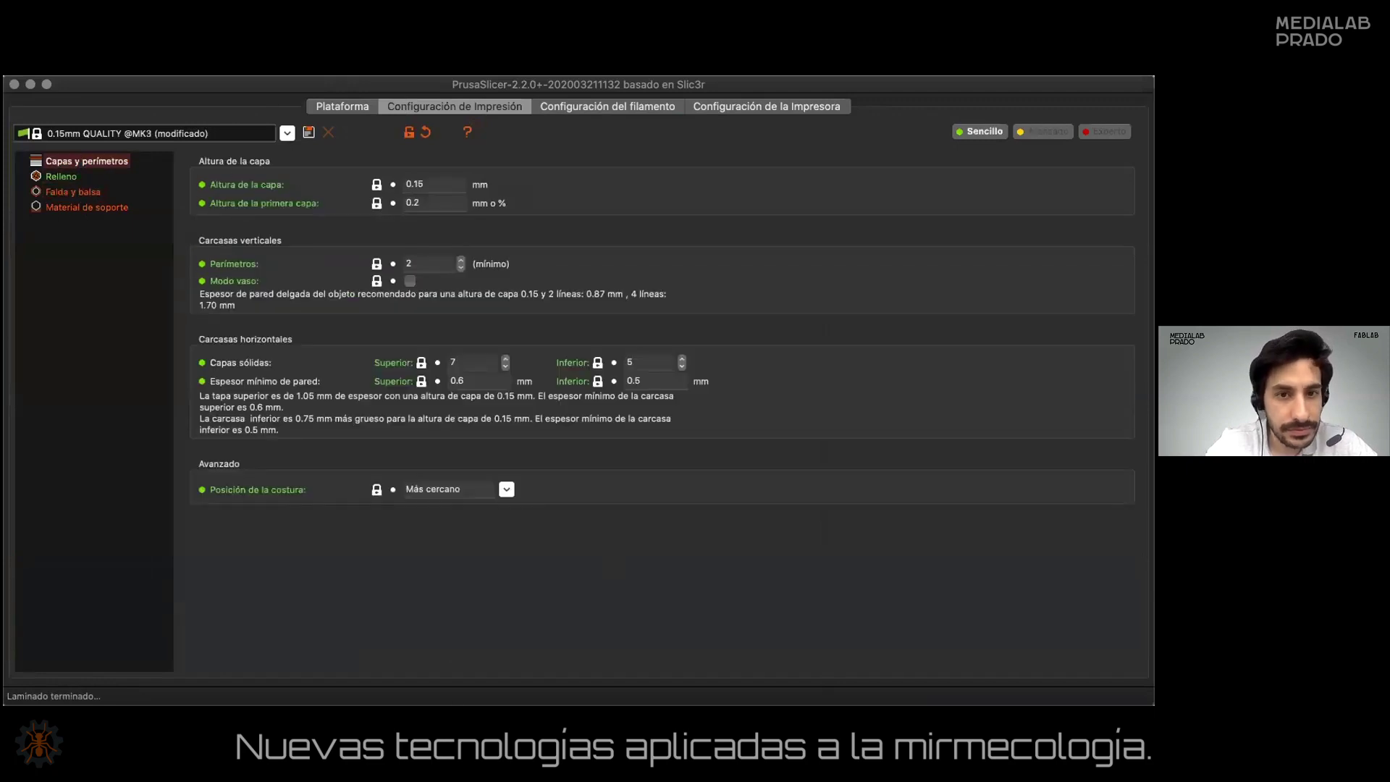
{"action": "left_click", "coordinate": [342, 107]}
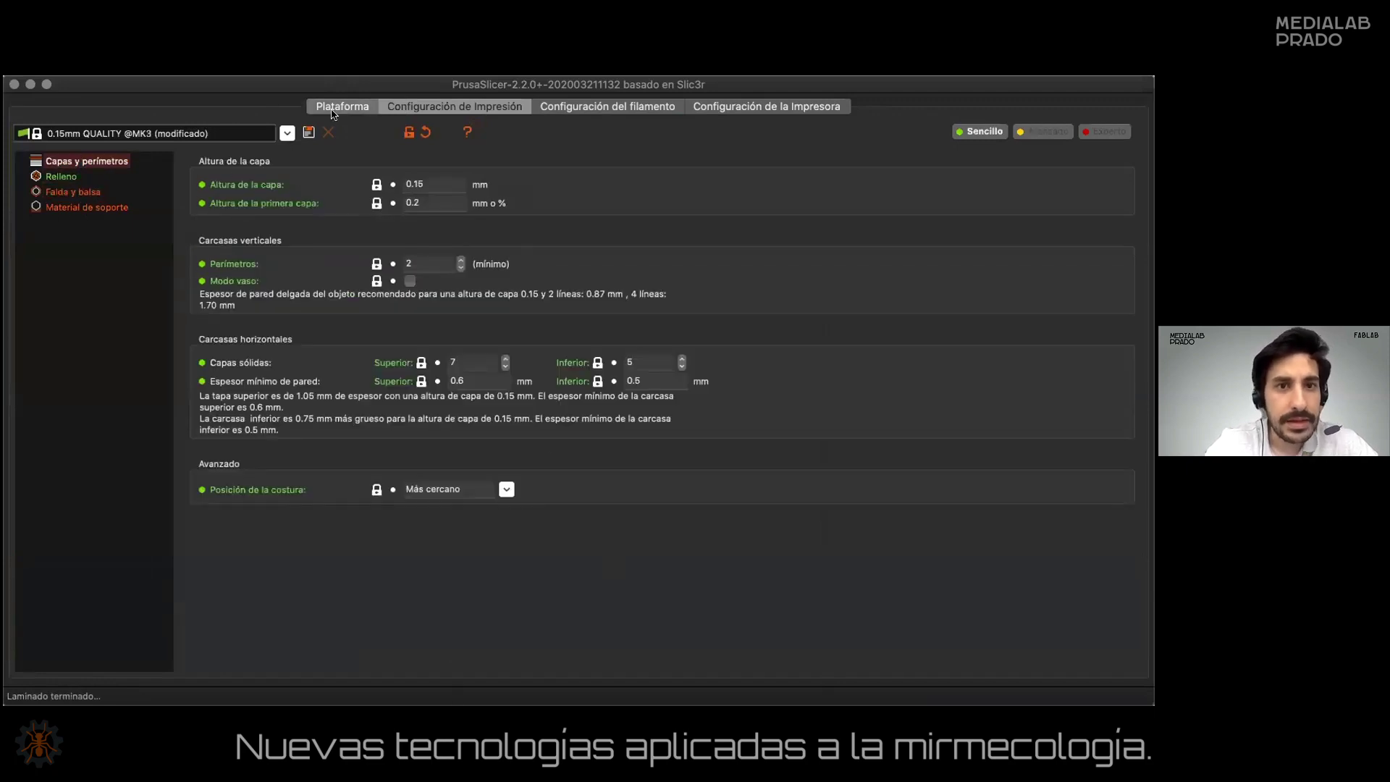
Examine the perforated chamber floors and outer corners of the sliced nest, comparing the toolpaths with the unsliced model.
{"action": "scroll", "coordinate": [631, 428], "scroll_direction": "up", "scroll_amount": 5}
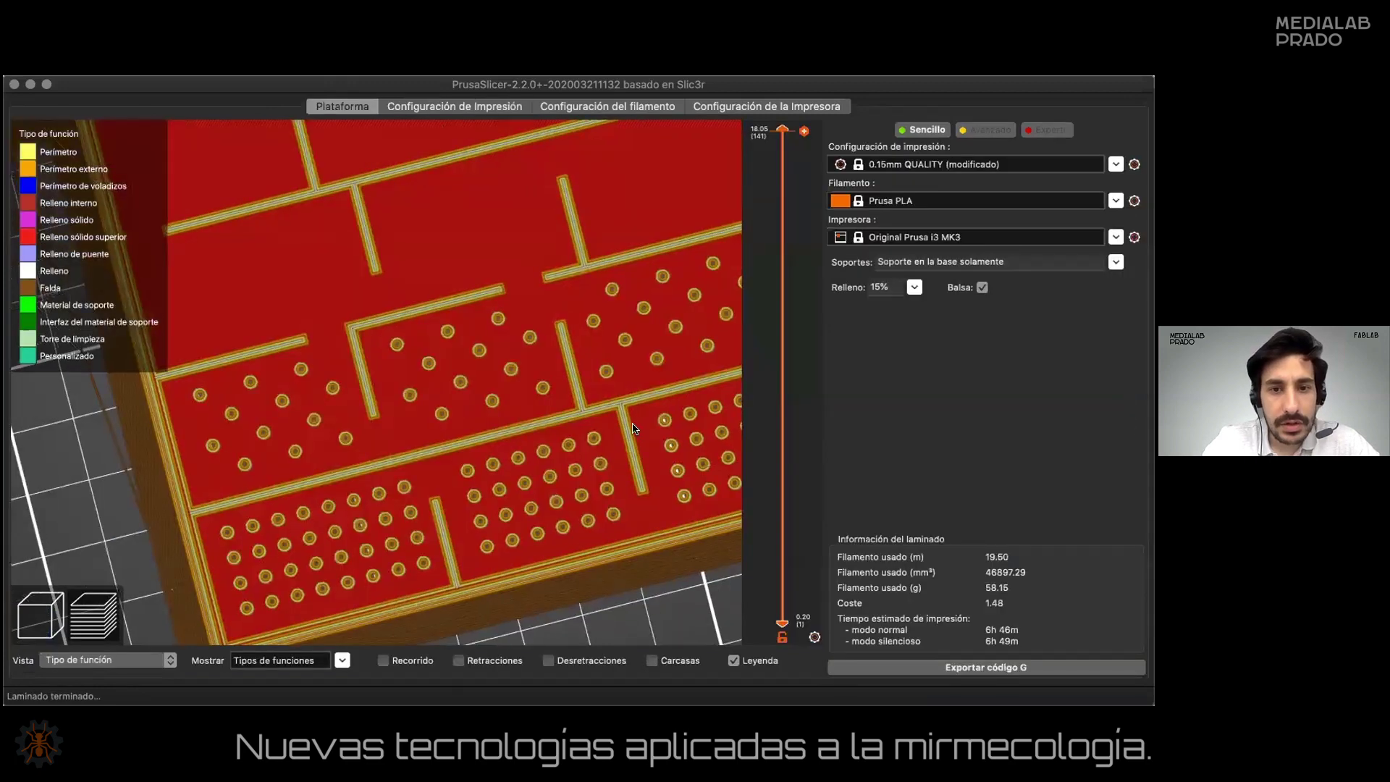
{"action": "scroll", "coordinate": [614, 435], "scroll_direction": "up", "scroll_amount": 3}
{"action": "scroll", "coordinate": [447, 502], "scroll_direction": "down", "scroll_amount": 8}
{"action": "mouse_move", "coordinate": [467, 489]}
{"action": "left_mouse_down"}
{"action": "mouse_move", "coordinate": [413, 491]}
{"action": "mouse_move", "coordinate": [464, 488]}
{"action": "left_mouse_up"}
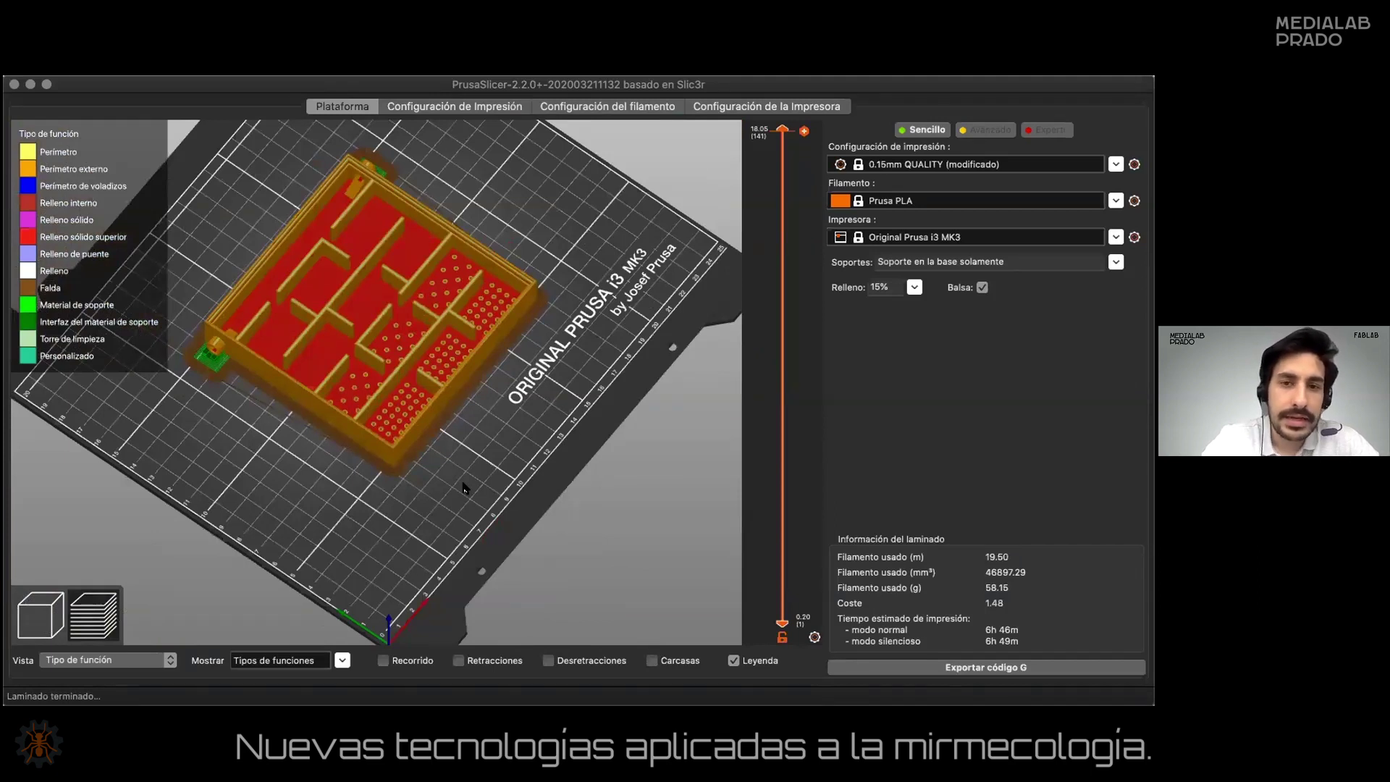
{"action": "left_click_drag", "start_coordinate": [467, 455], "coordinate": [381, 449]}
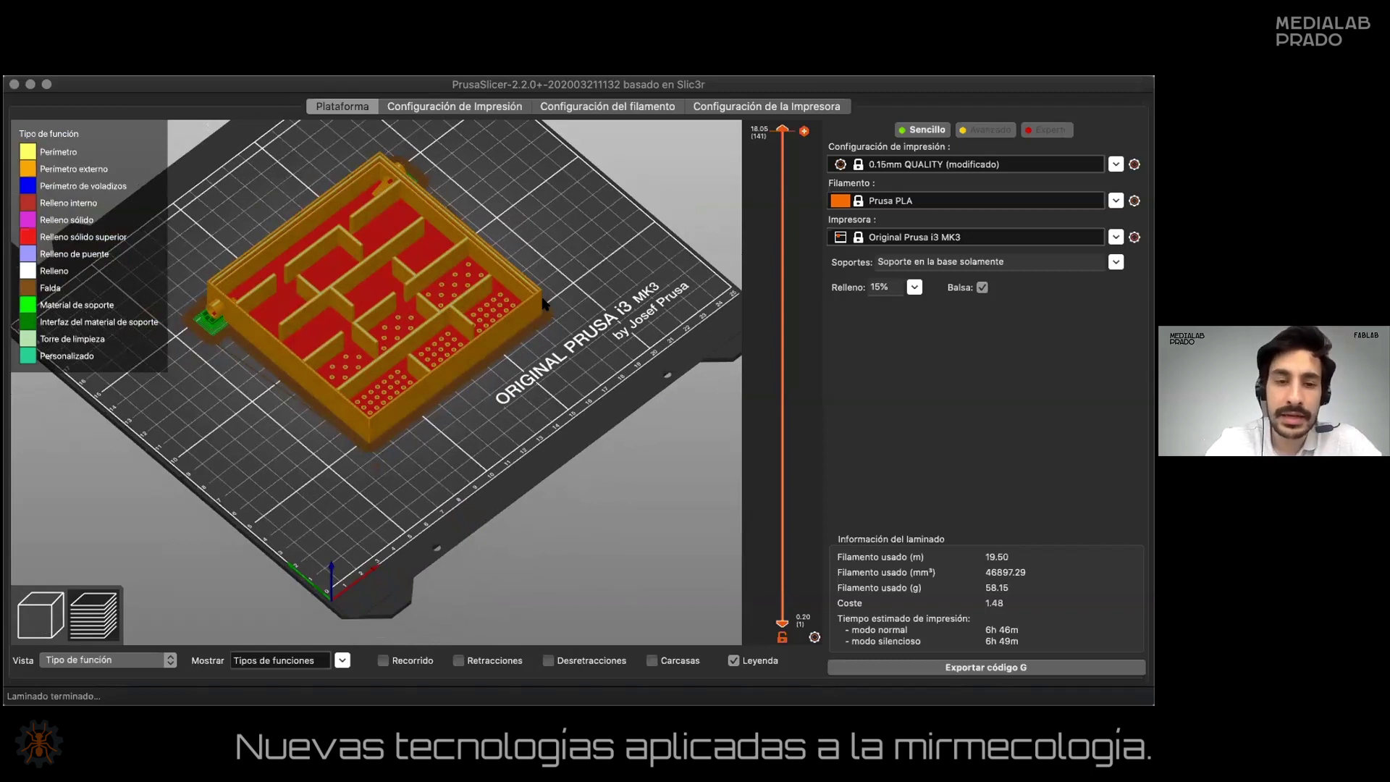
{"action": "scroll", "coordinate": [565, 303], "scroll_direction": "up", "scroll_amount": 3}
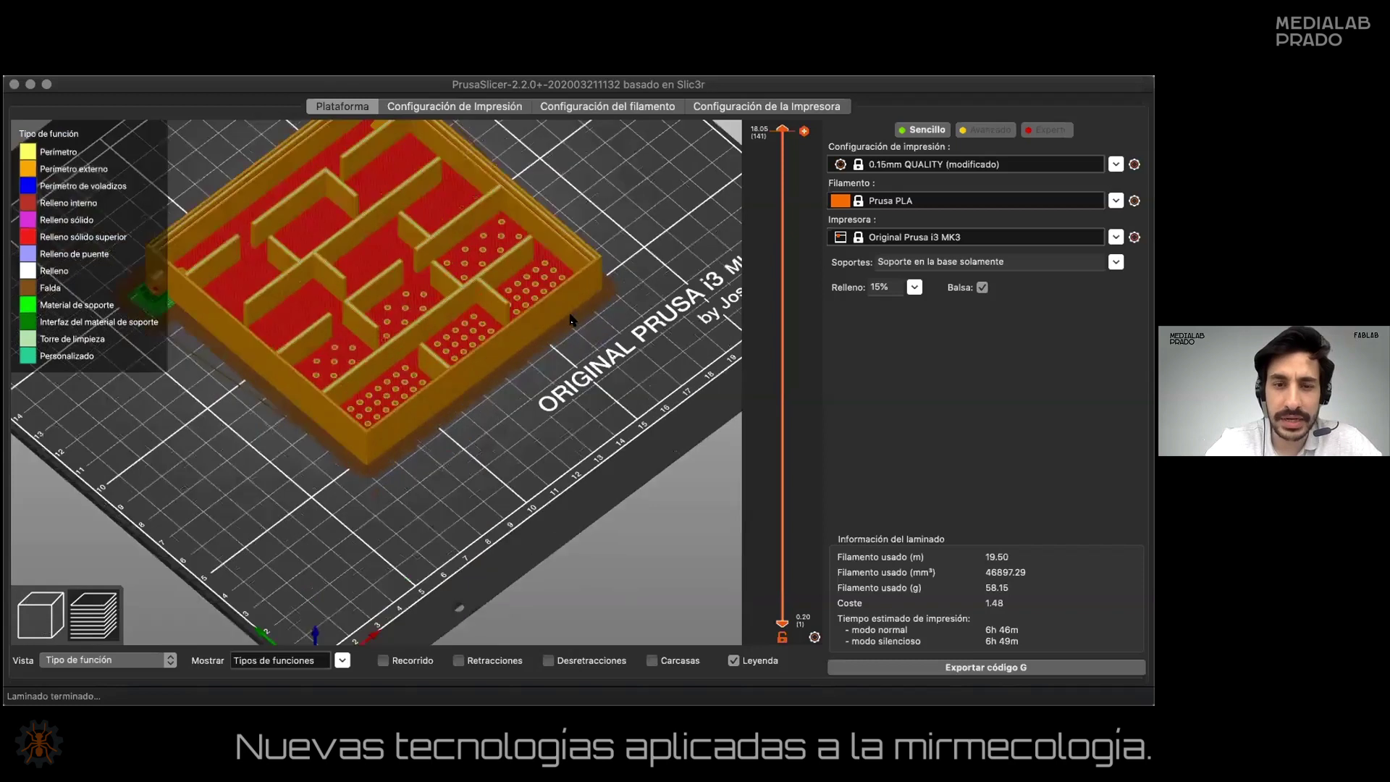
{"action": "key", "text": "Tab"}
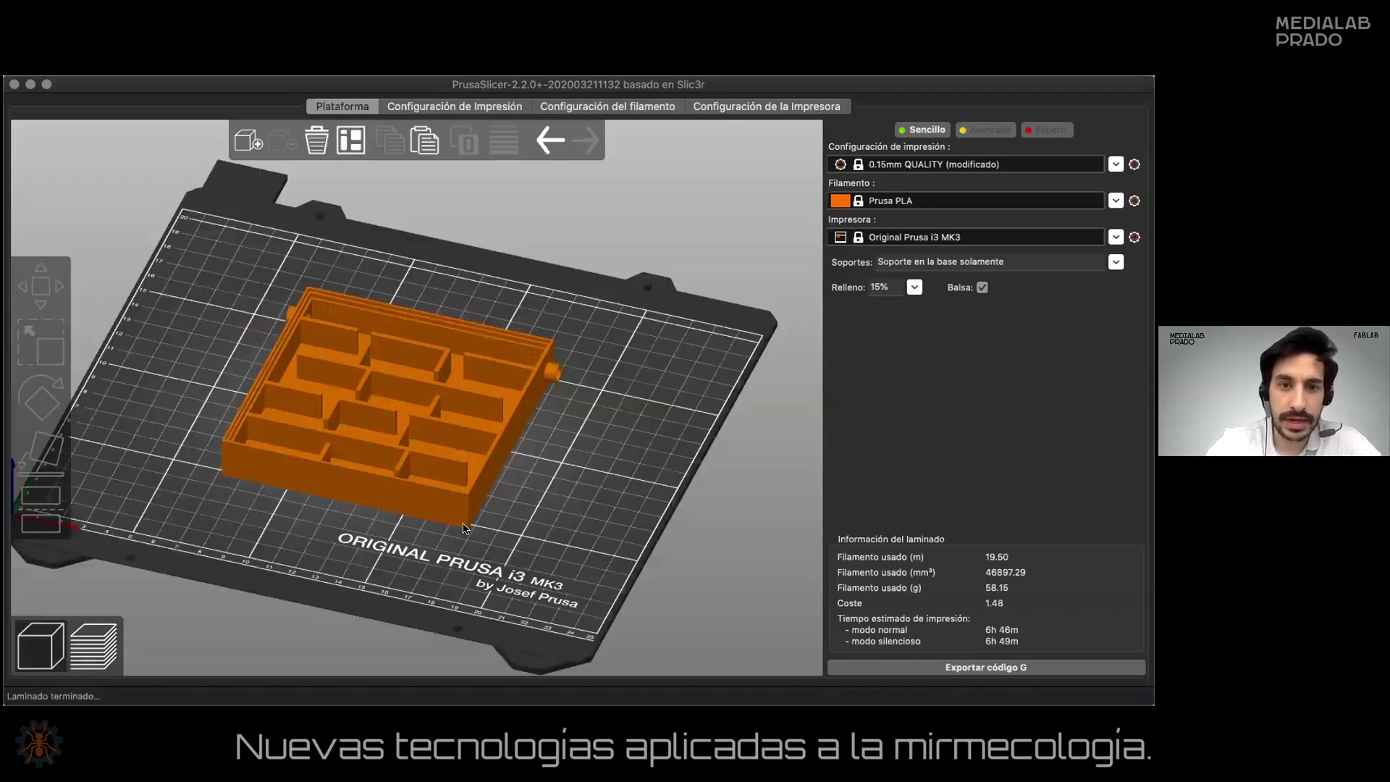
{"action": "key", "text": "Tab"}
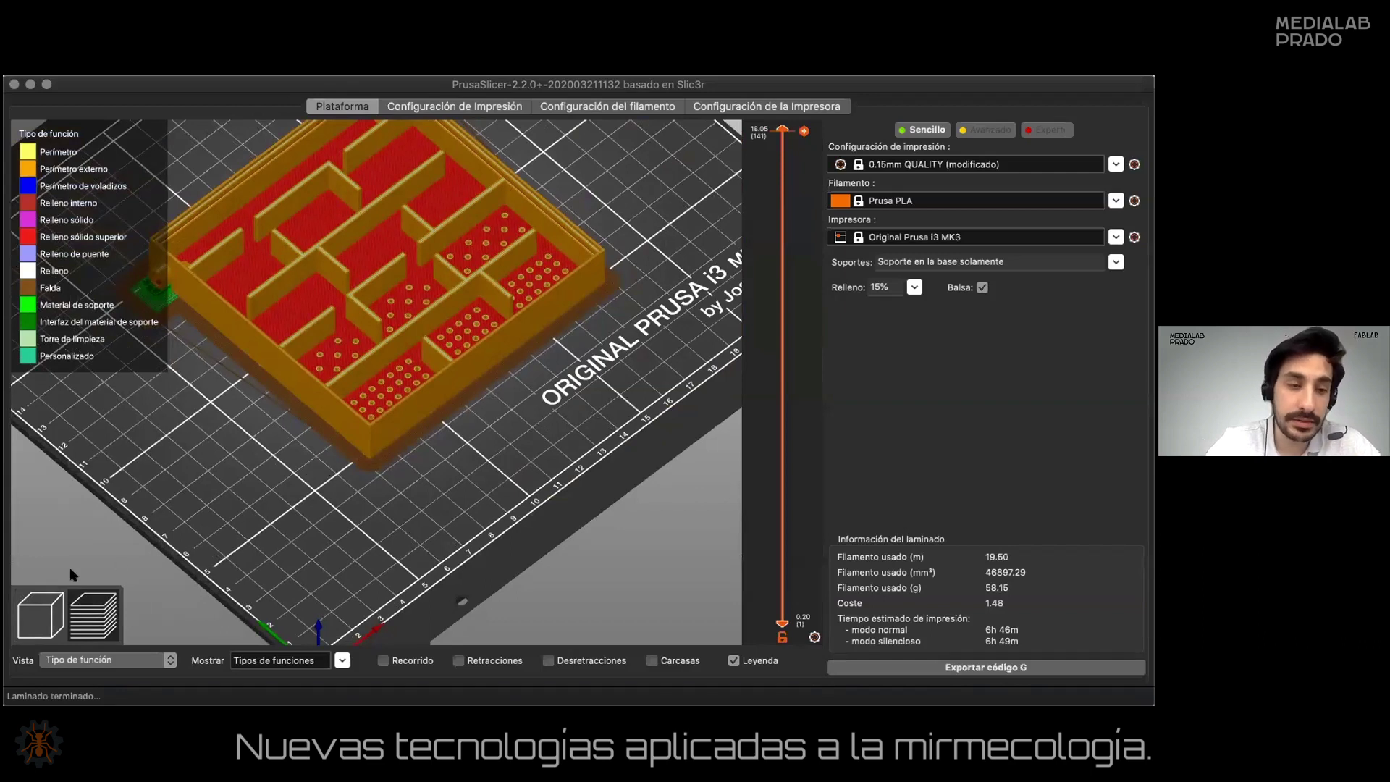
Return to the model view, add a cylinder shape and place it beside the nest at X 40.55, Y 65.11.
{"action": "key", "text": "Tab"}
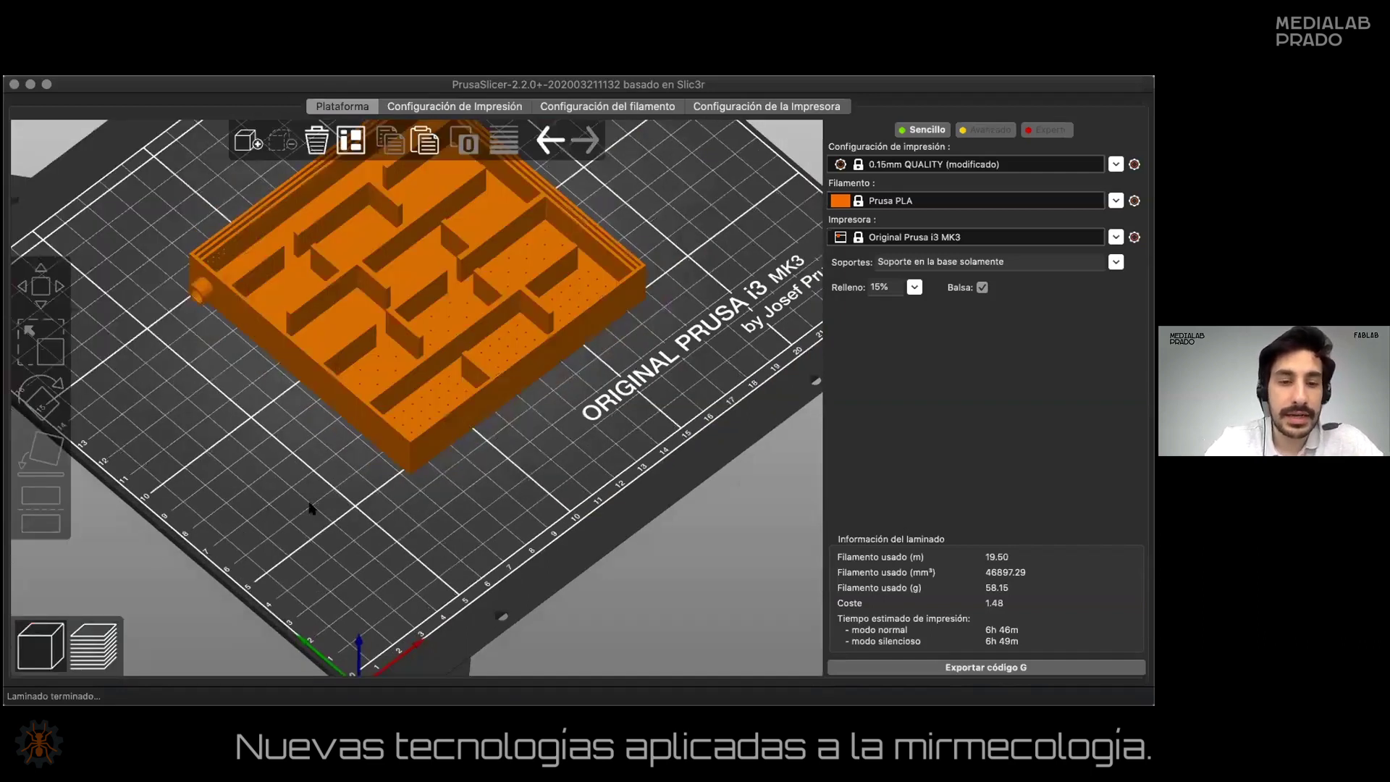
{"action": "right_click", "coordinate": [309, 507]}
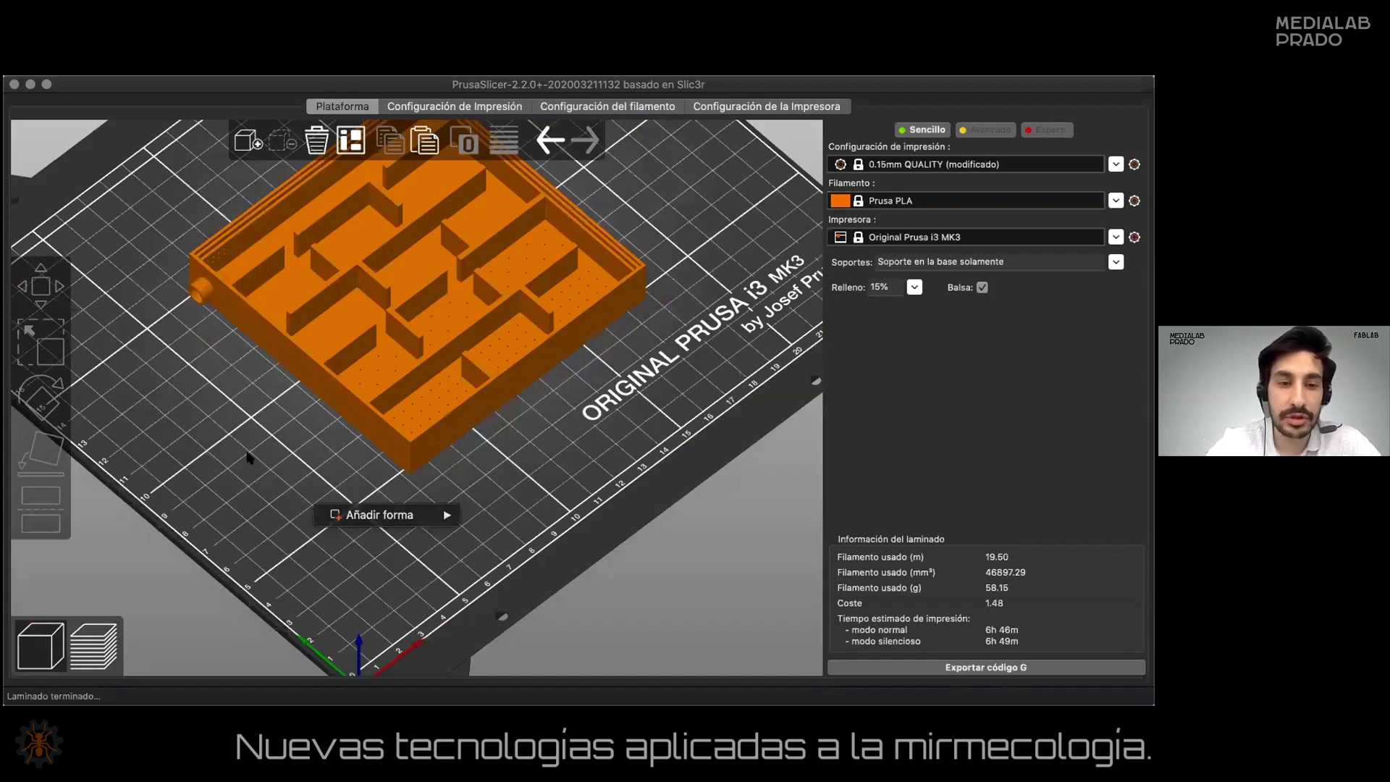
{"action": "right_click", "coordinate": [248, 456]}
{"action": "right_click", "coordinate": [251, 454]}
{"action": "mouse_move", "coordinate": [307, 471]}
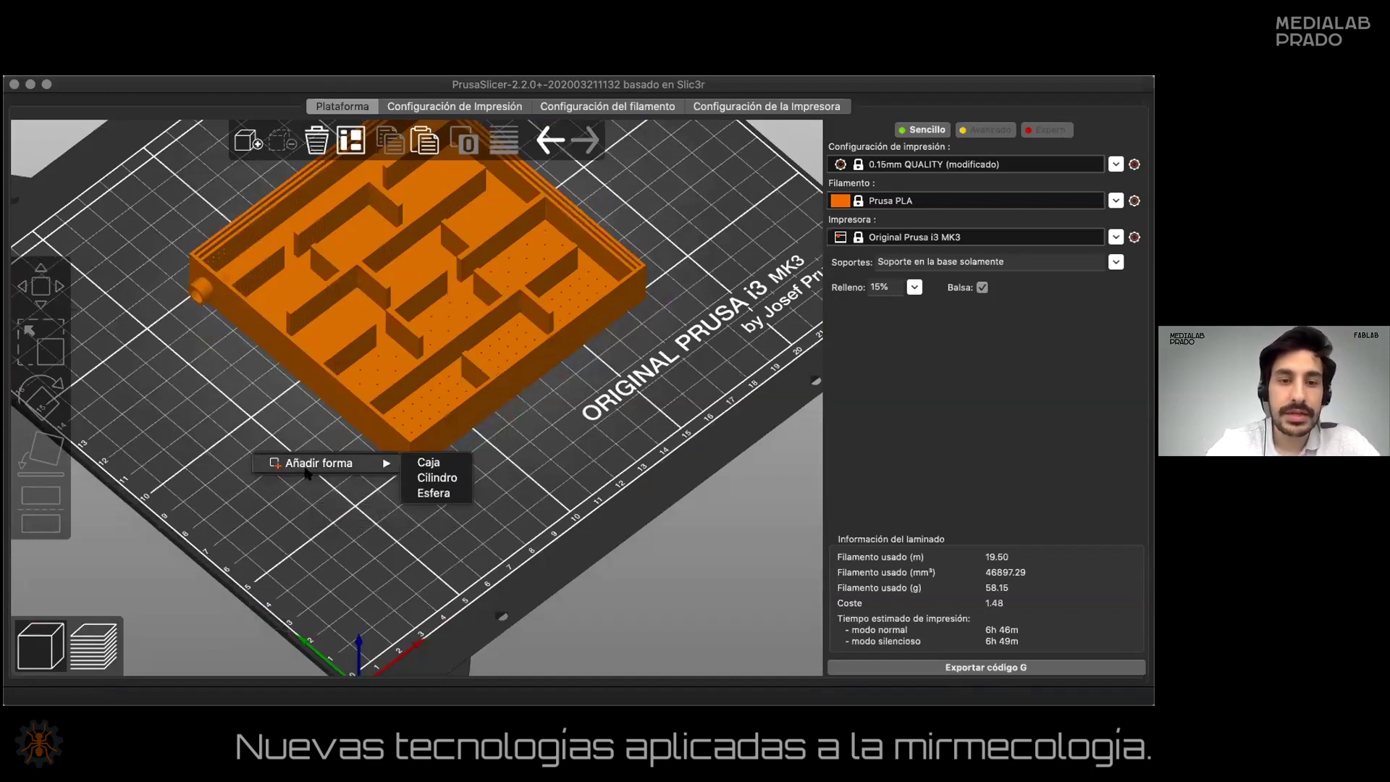
{"action": "left_click", "coordinate": [429, 477]}
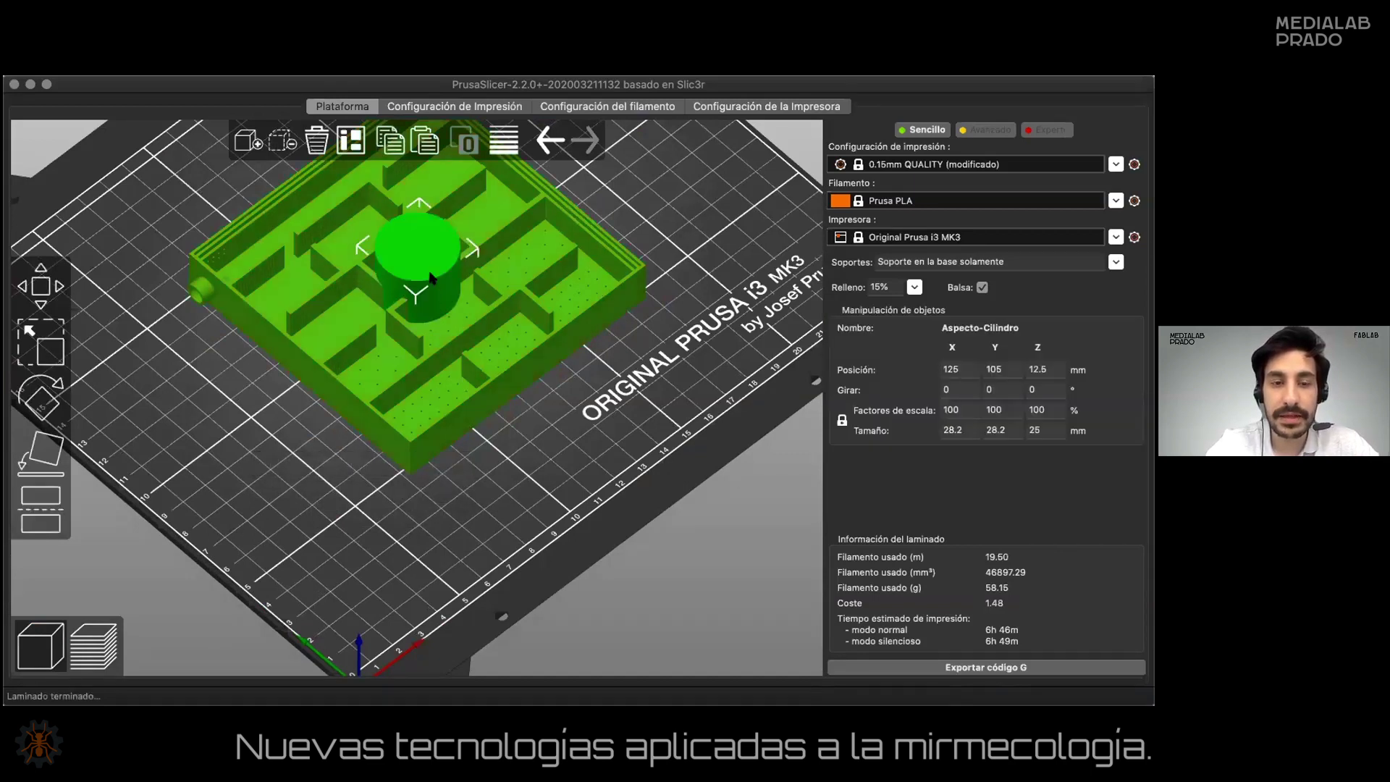
{"action": "left_click_drag", "start_coordinate": [430, 278], "coordinate": [313, 476]}
Unlock the cylinder's proportional scaling and resize it to a thin disc measuring 10 x 10 x 1 mm.
{"action": "left_click_drag", "start_coordinate": [493, 525], "coordinate": [943, 478]}
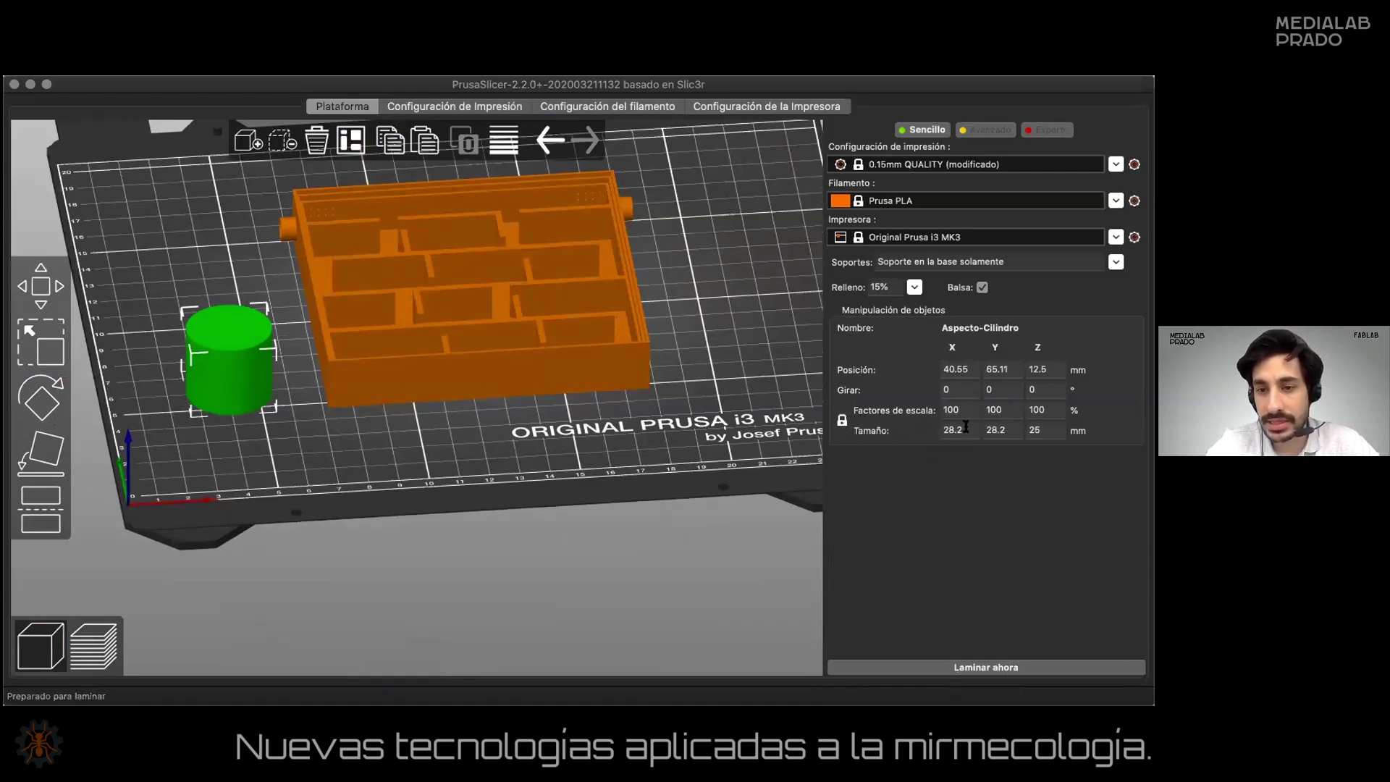
{"action": "left_click", "coordinate": [842, 420]}
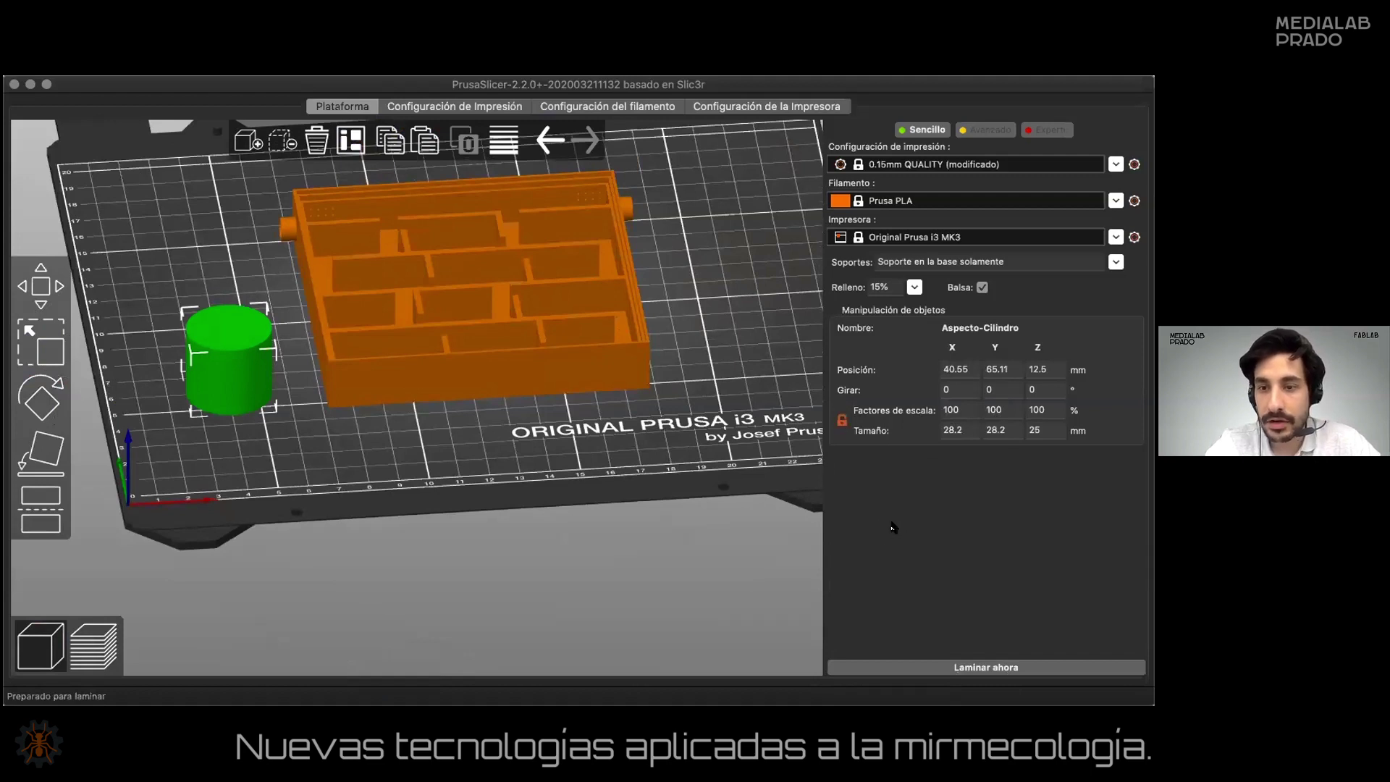
{"action": "left_click", "coordinate": [1054, 431]}
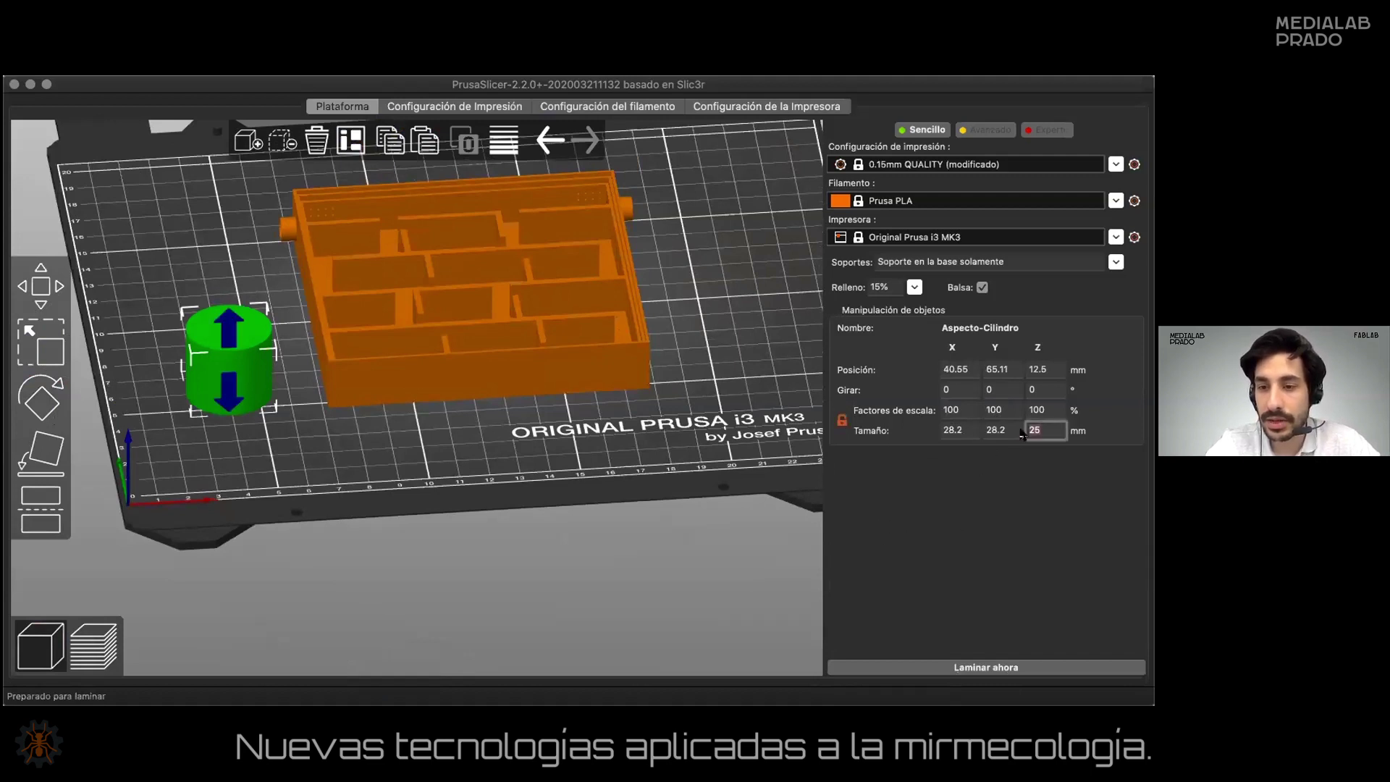
{"action": "type", "text": "1"}
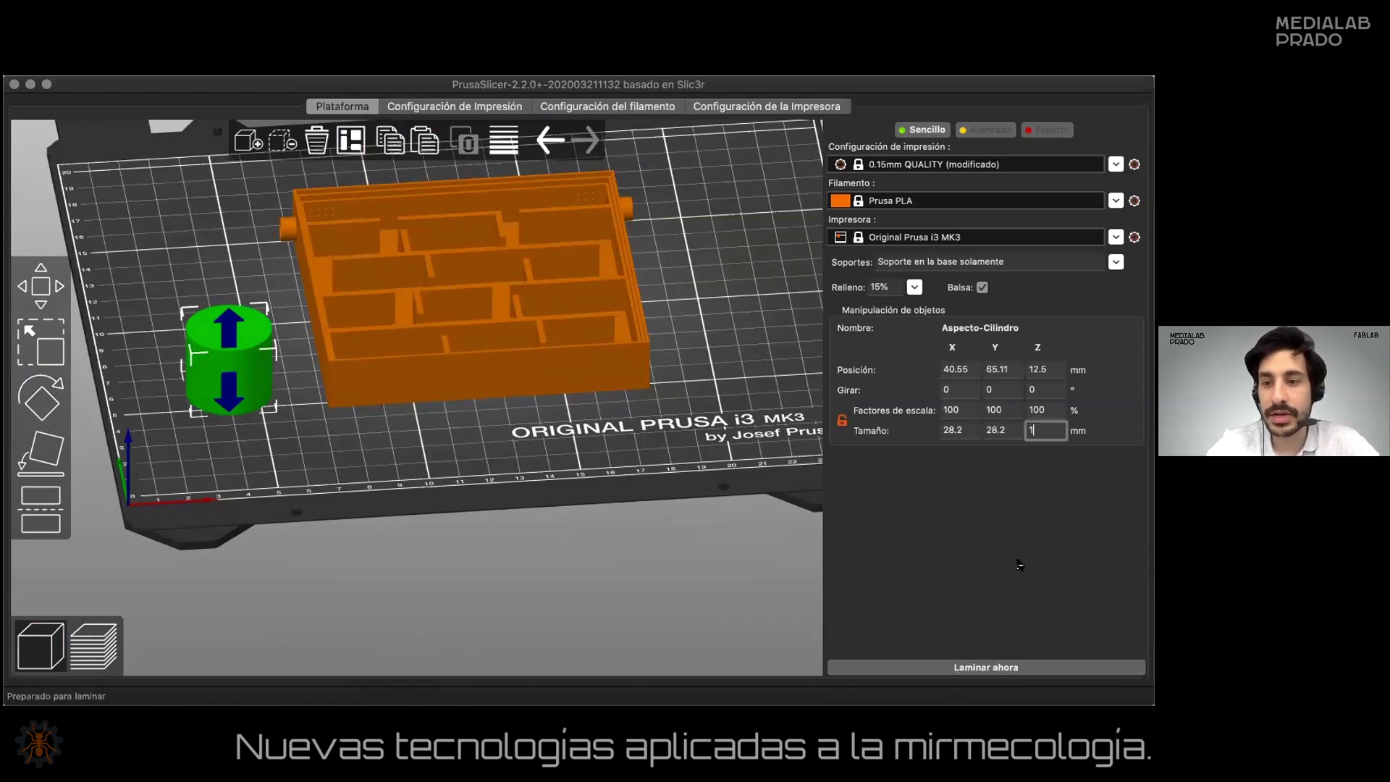
{"action": "left_click", "coordinate": [1004, 431]}
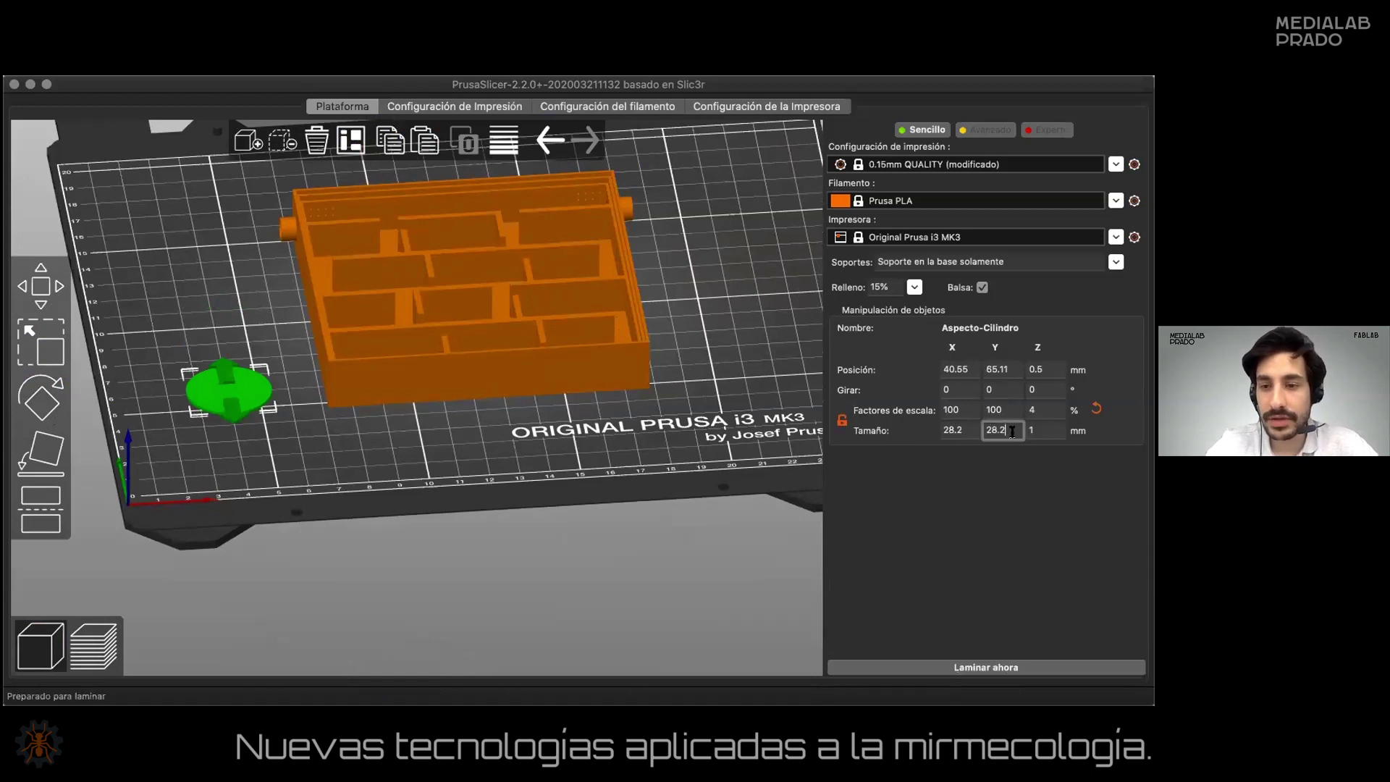
{"action": "double_click", "coordinate": [985, 430]}
{"action": "type", "text": "10"}
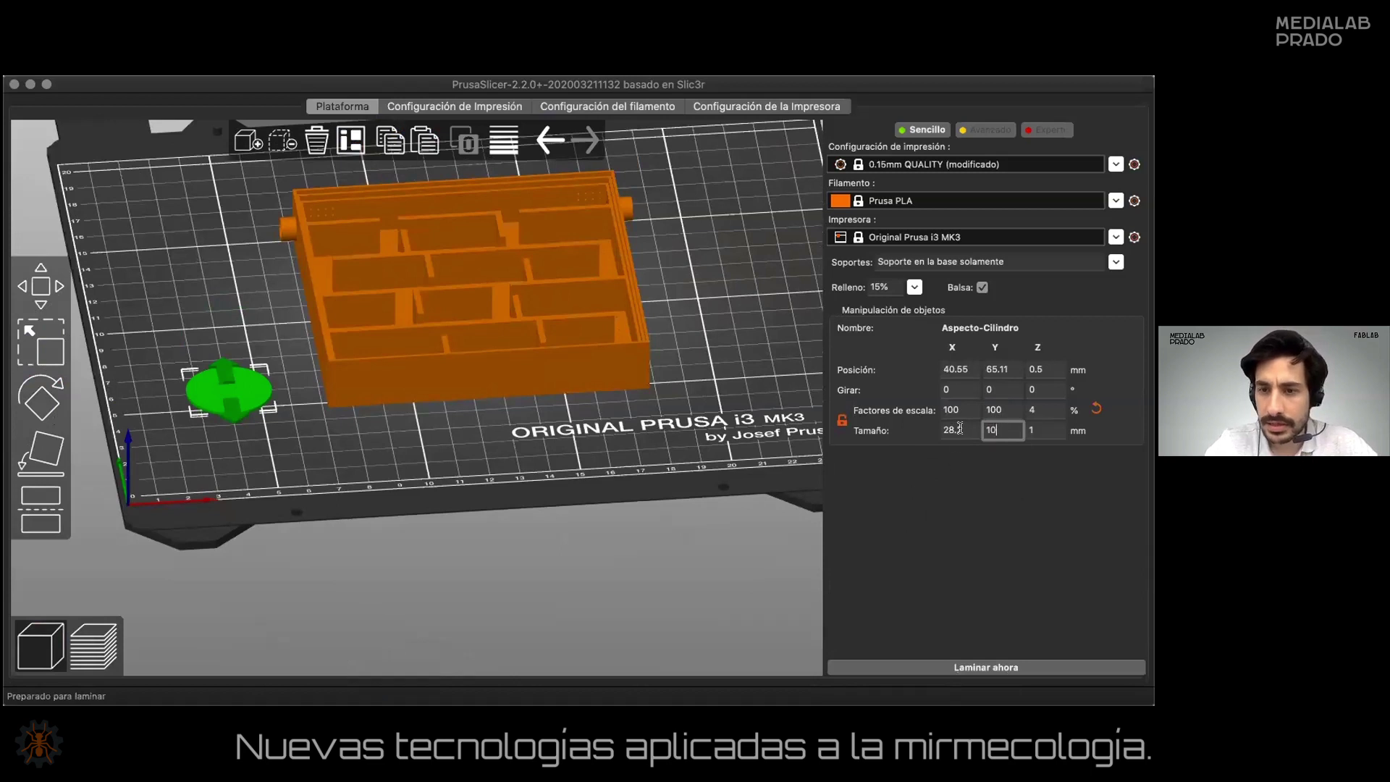
{"action": "left_click", "coordinate": [959, 430]}
{"action": "type", "text": "10"}
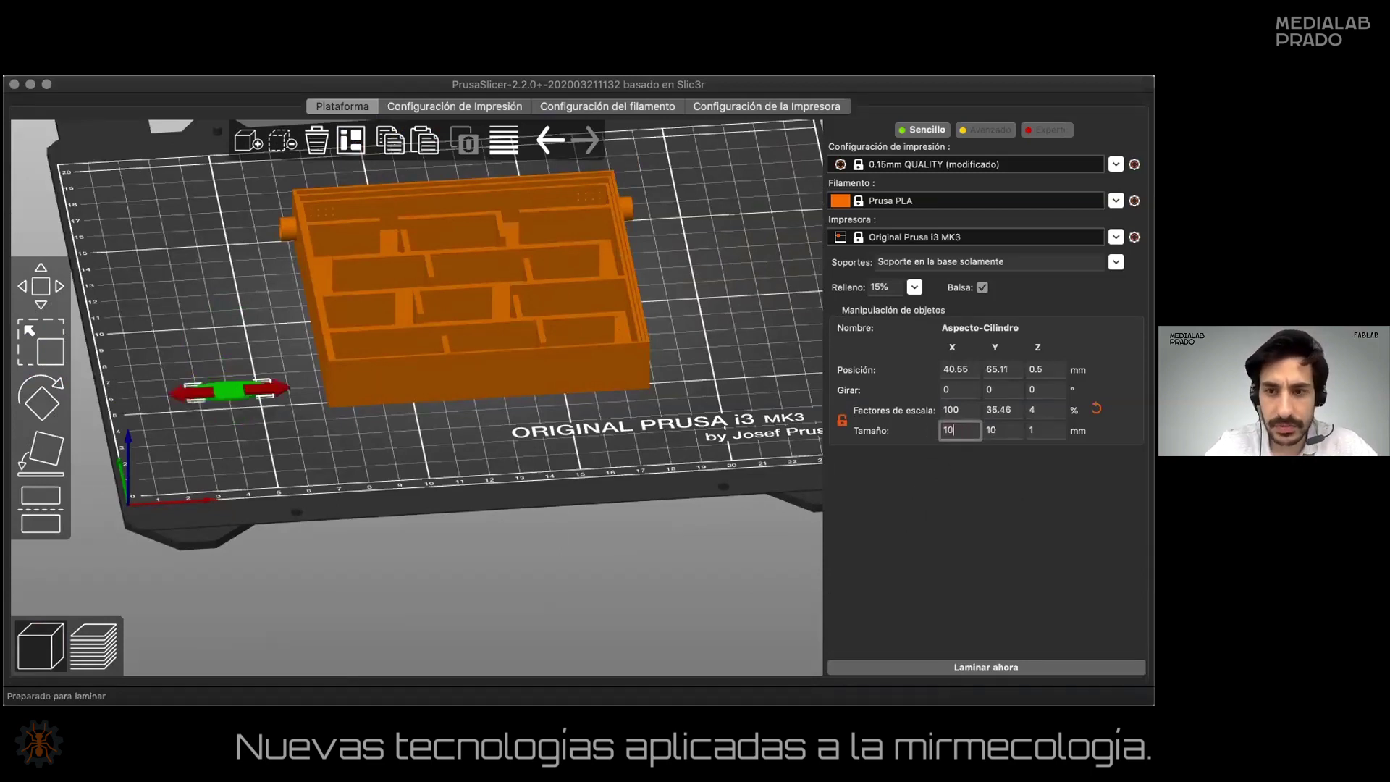
{"action": "key", "text": "Return"}
Move the disc under the nest corner nearest the bed origin, at X 71.65, Y 51.88, and check its placement from above.
{"action": "left_click_drag", "start_coordinate": [481, 466], "coordinate": [360, 497]}
{"action": "key", "text": "1"}
{"action": "key", "text": "1"}
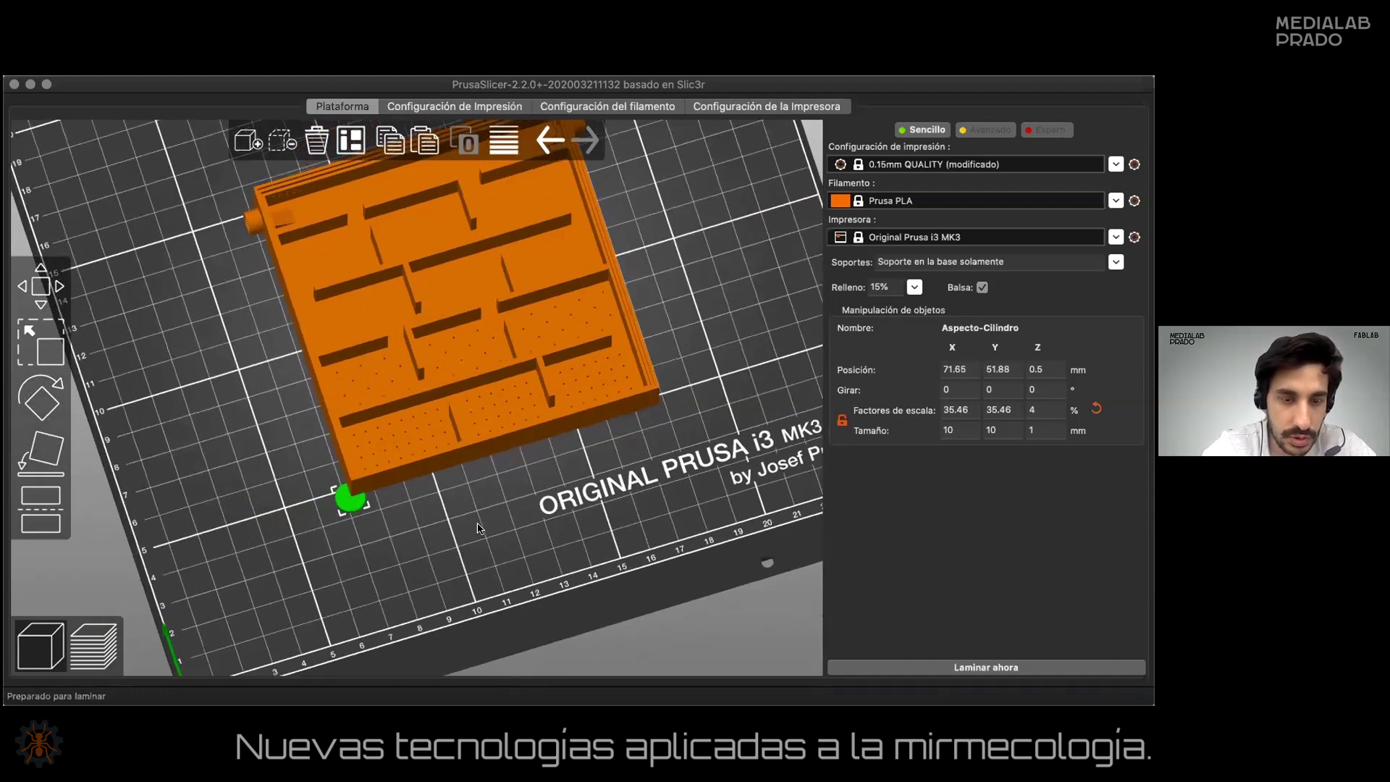
{"action": "scroll", "coordinate": [391, 558], "scroll_direction": "down", "scroll_amount": 5}
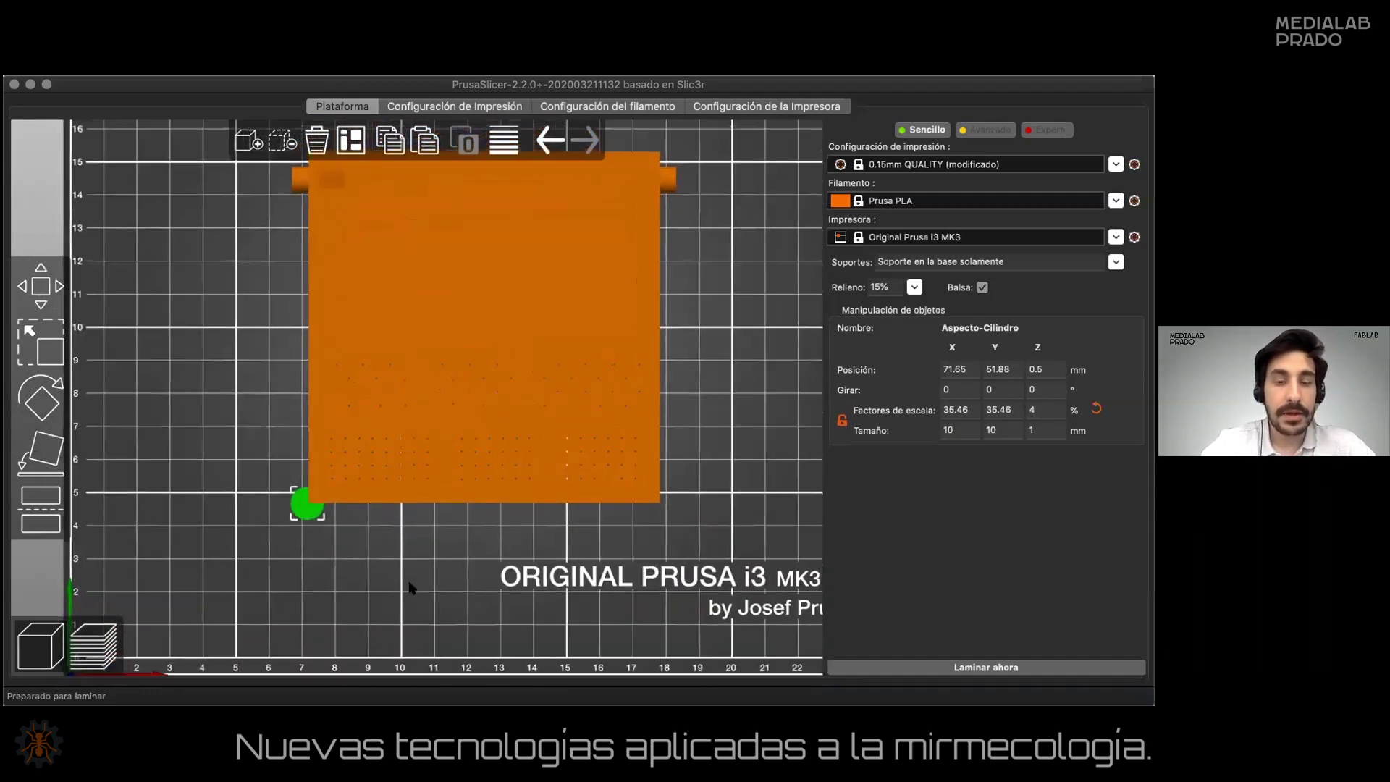
{"action": "left_click_drag", "start_coordinate": [443, 514], "coordinate": [450, 510]}
{"action": "key", "text": "0"}
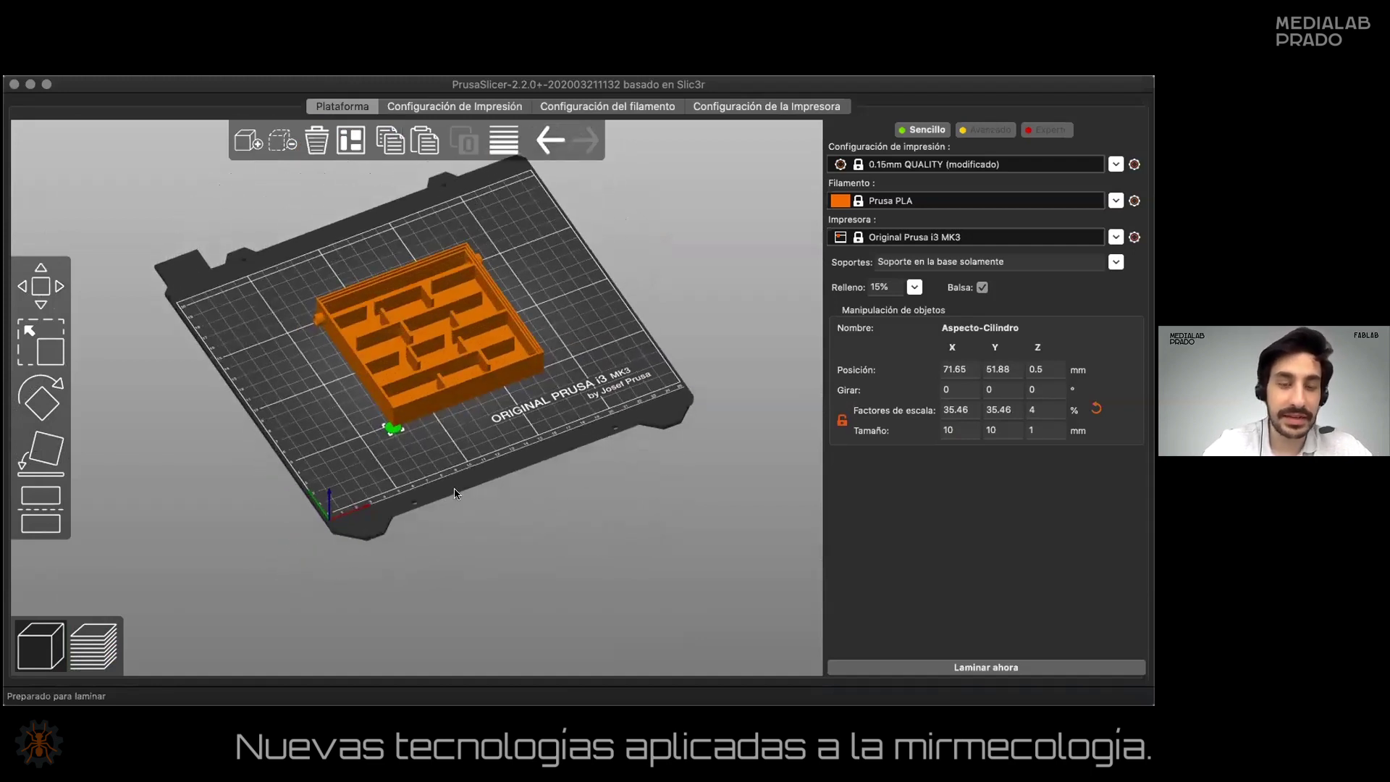
{"action": "left_click_drag", "start_coordinate": [604, 433], "coordinate": [592, 500]}
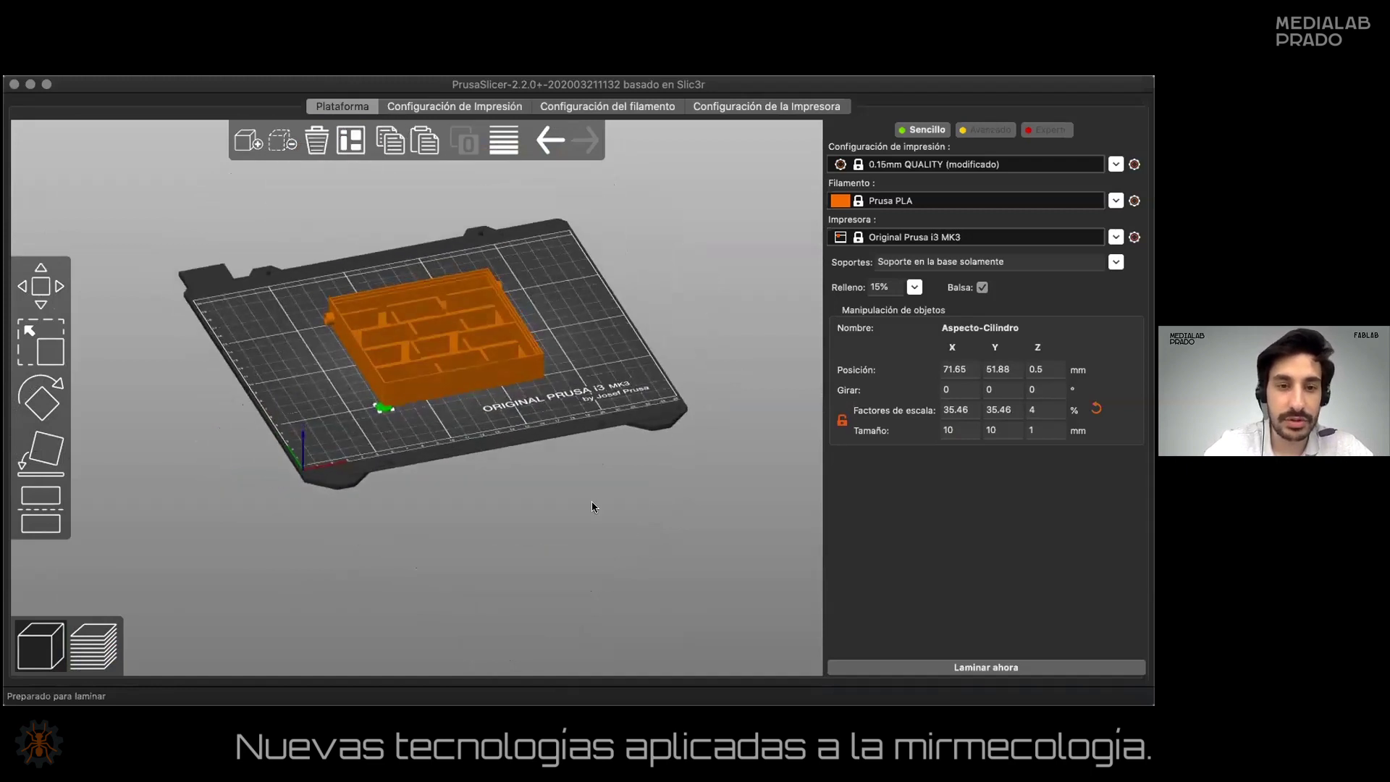
Duplicate the thin disc and place the copy under the nest's low-X, high-Y corner, shifting the nest aside and back to reach it.
{"action": "key", "text": "1"}
{"action": "scroll", "coordinate": [381, 460], "scroll_direction": "up", "scroll_amount": 5}
{"action": "scroll", "coordinate": [221, 474], "scroll_direction": "down", "scroll_amount": 2}
{"action": "middle_click_drag", "start_coordinate": [221, 474], "coordinate": [245, 476]}
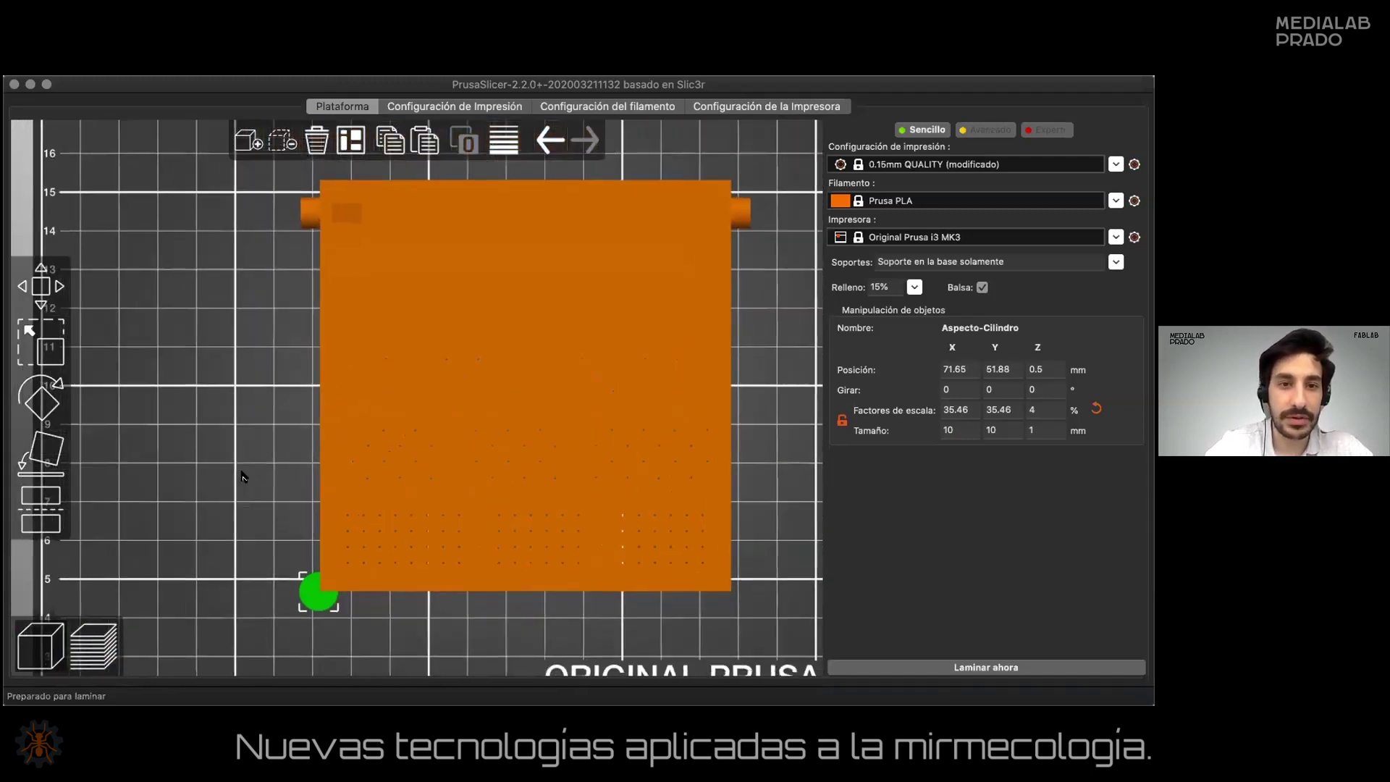
{"action": "left_click", "coordinate": [303, 605]}
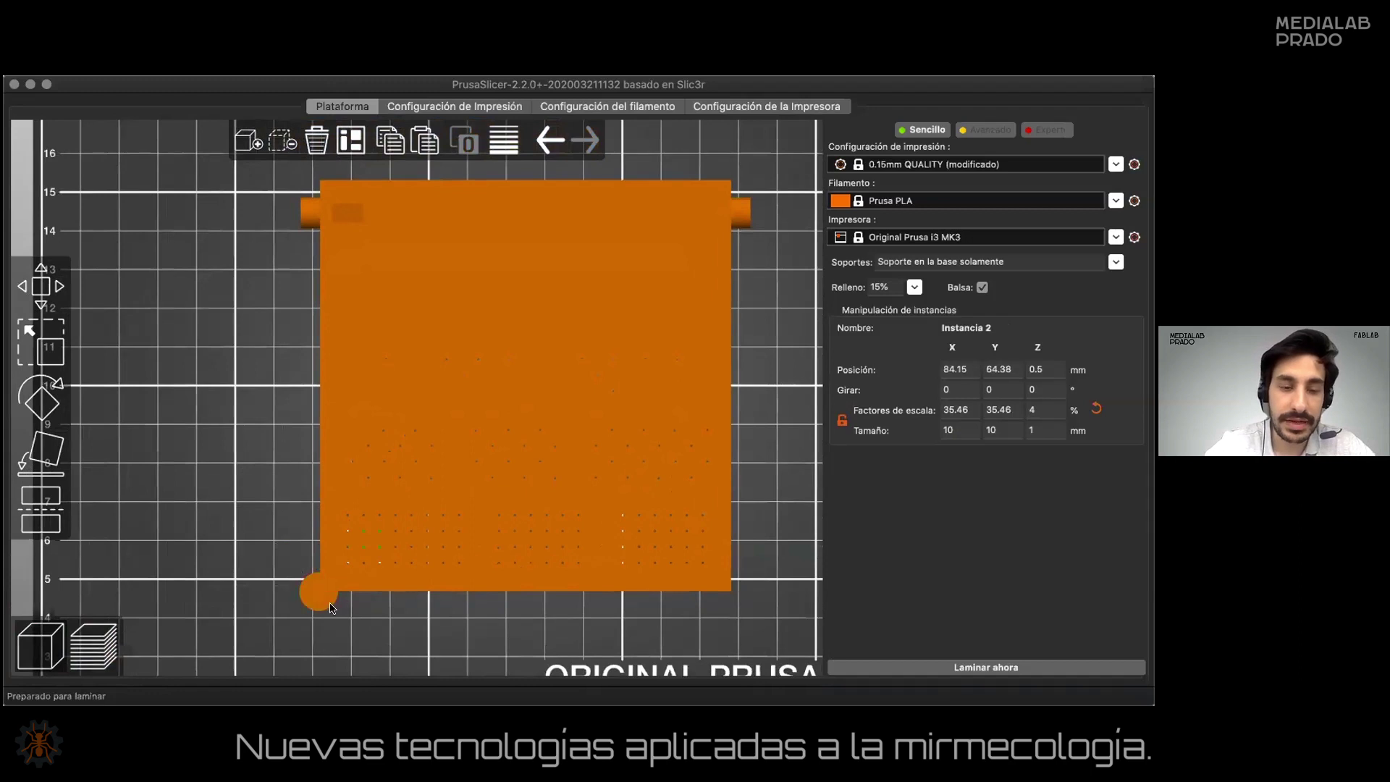
{"action": "left_click", "coordinate": [430, 518]}
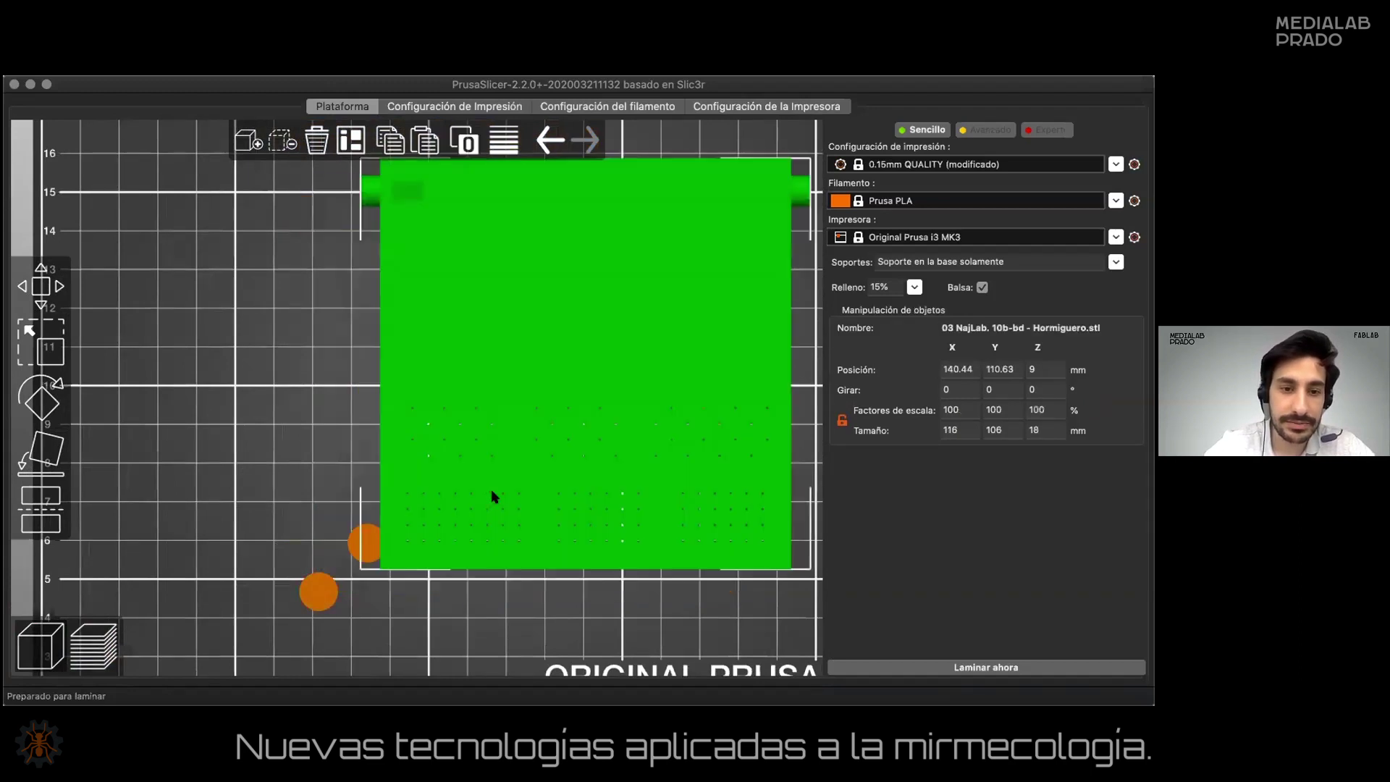
{"action": "left_click_drag", "start_coordinate": [351, 536], "coordinate": [219, 508]}
{"action": "left_click_drag", "start_coordinate": [589, 521], "coordinate": [527, 545]}
{"action": "left_click_drag", "start_coordinate": [227, 510], "coordinate": [316, 182]}
Paste another disc and position it under the nest's high-X, high-Y corner at X 176.79, Y 156.8.
{"action": "key", "text": "super+v"}
{"action": "middle_click_drag", "start_coordinate": [248, 227], "coordinate": [119, 322]}
{"action": "left_click_drag", "start_coordinate": [546, 205], "coordinate": [618, 274]}
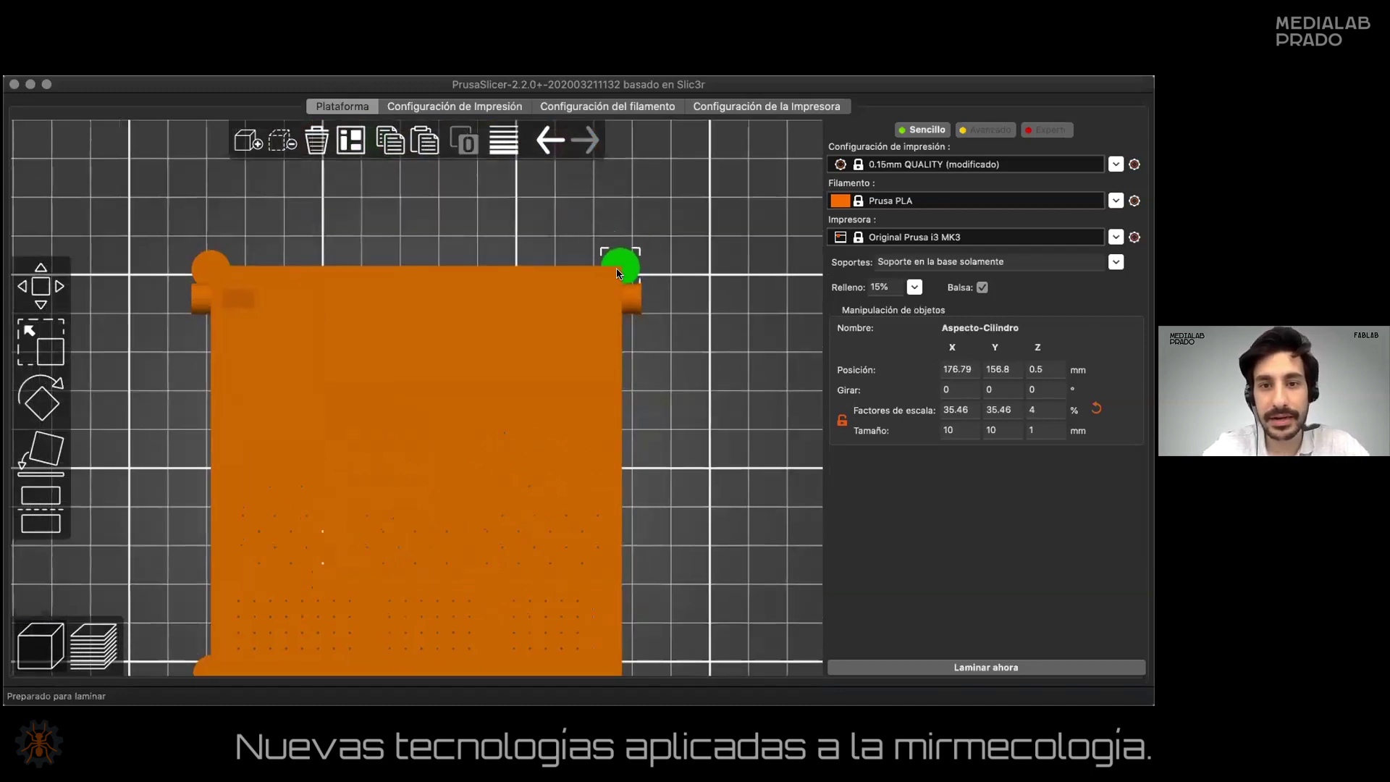
Paste a fourth disc and position it under the remaining nest corner at X 179.83, Y 50.95.
{"action": "scroll", "coordinate": [651, 403], "scroll_direction": "down", "scroll_amount": 2}
{"action": "scroll", "coordinate": [710, 497], "scroll_direction": "up", "scroll_amount": 5}
{"action": "key", "text": "b"}
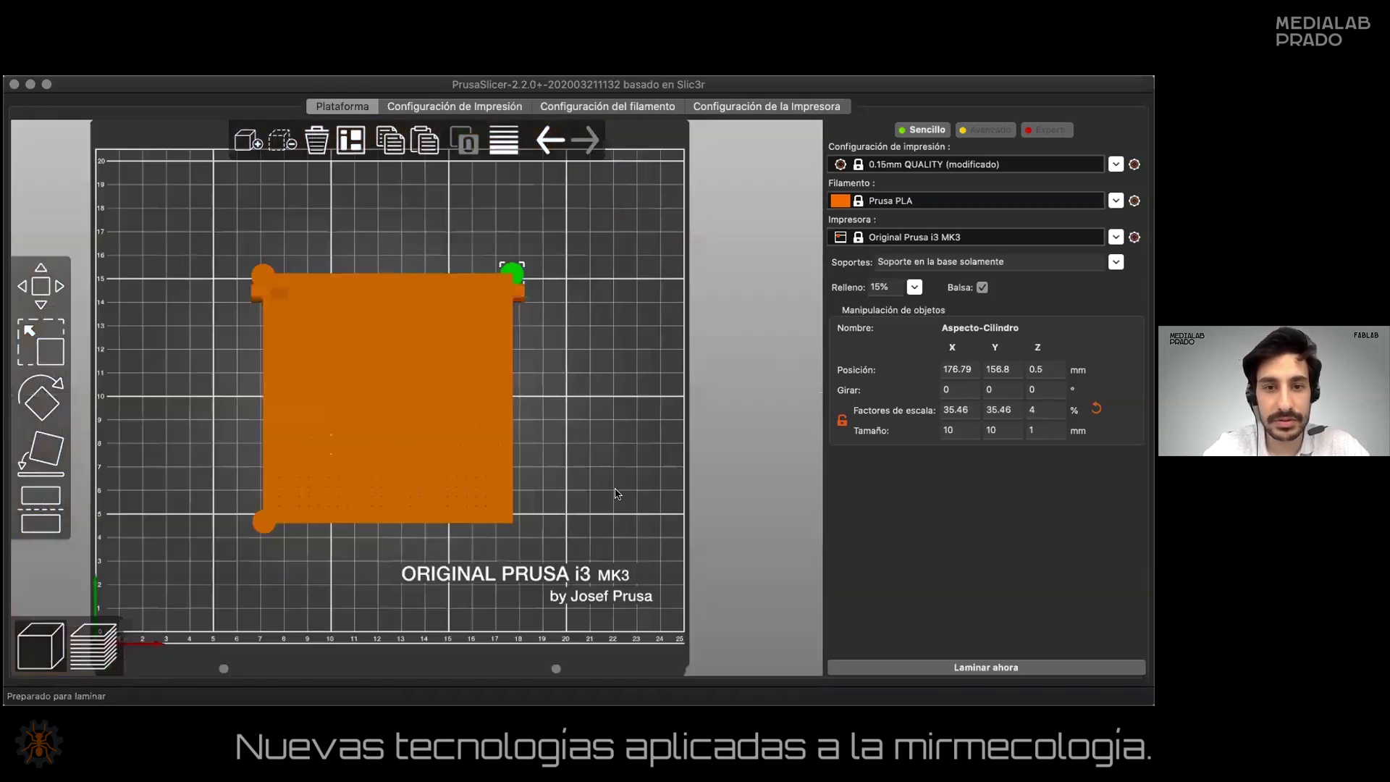
{"action": "key", "text": "super+z"}
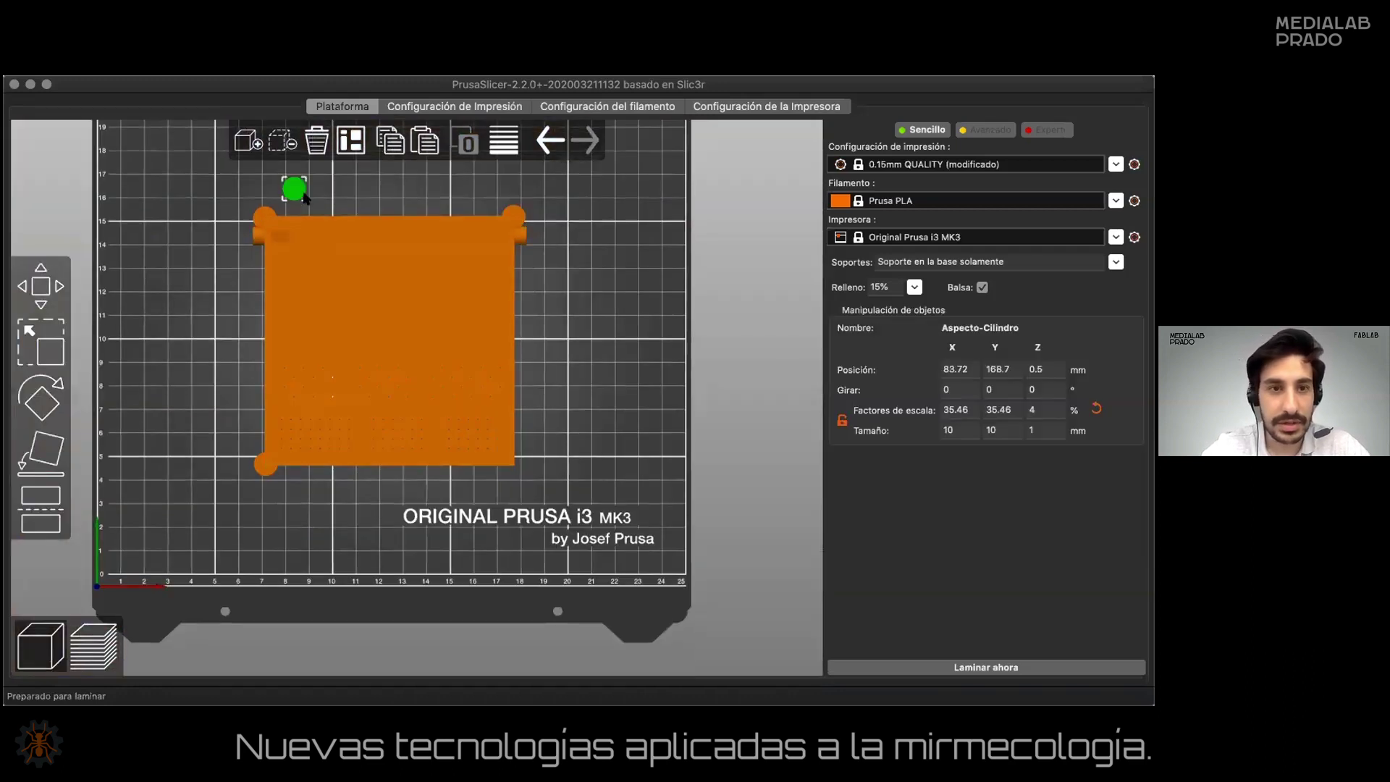
{"action": "left_click_drag", "start_coordinate": [295, 189], "coordinate": [512, 464]}
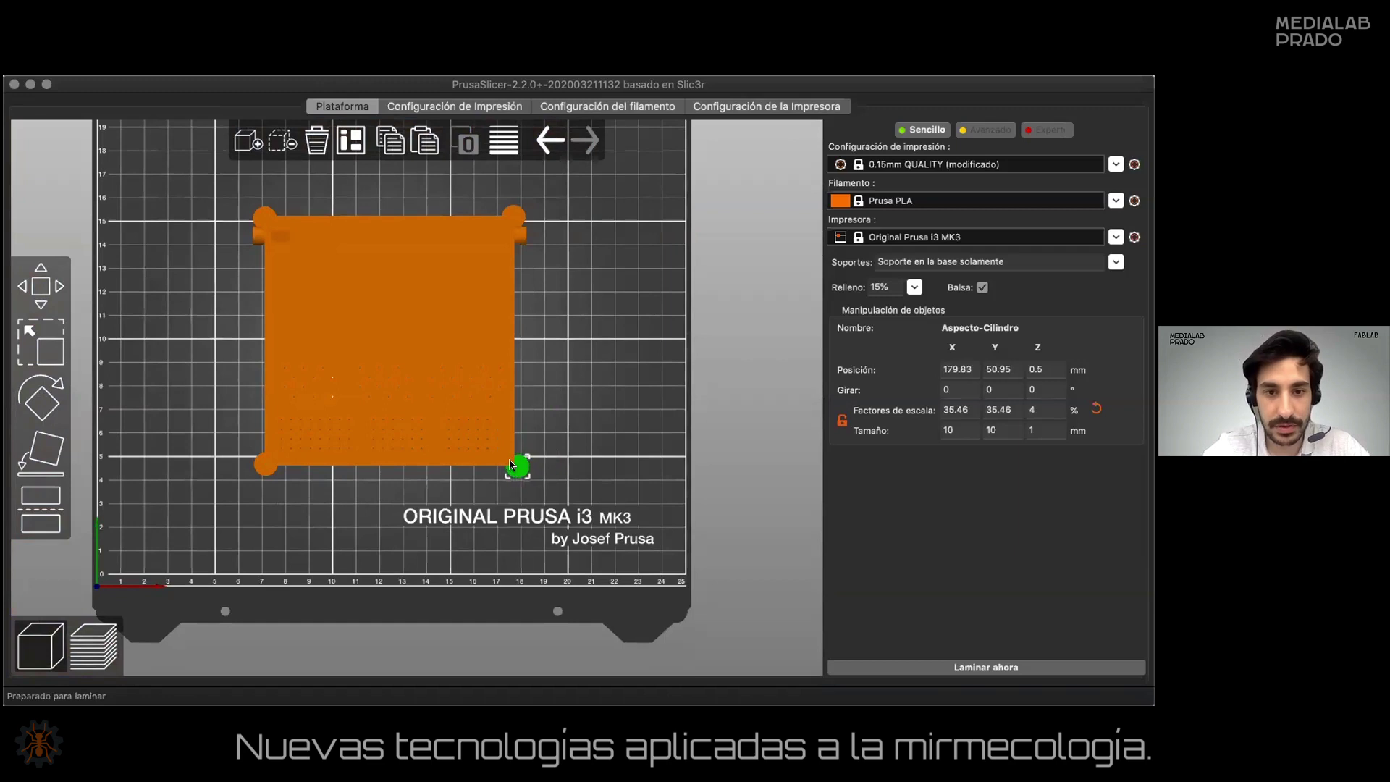
Clear the selection and slice the nest together with its four corner discs.
{"action": "left_click", "coordinate": [609, 556]}
{"action": "left_click_drag", "start_coordinate": [609, 556], "coordinate": [933, 670]}
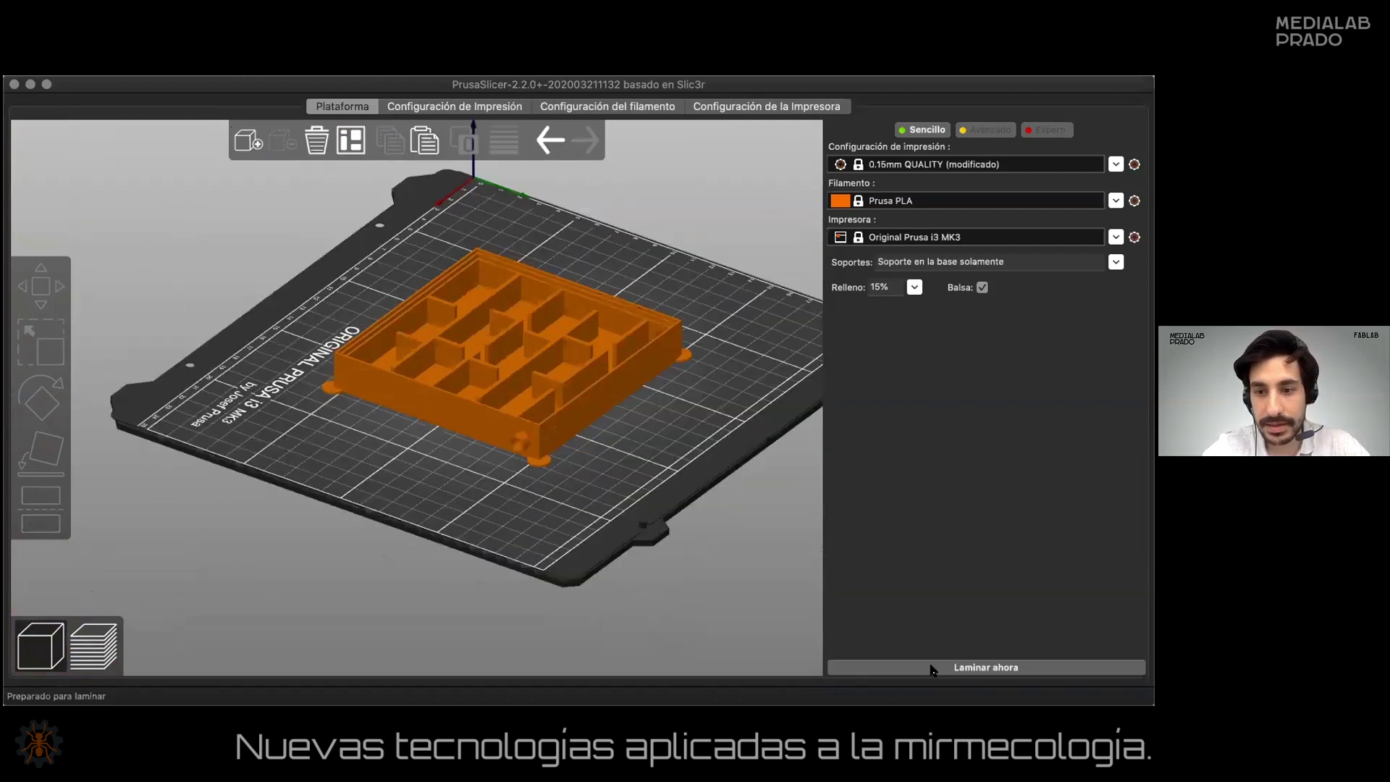
{"action": "left_click", "coordinate": [930, 666]}
{"action": "left_click_drag", "start_coordinate": [545, 544], "coordinate": [489, 406]}
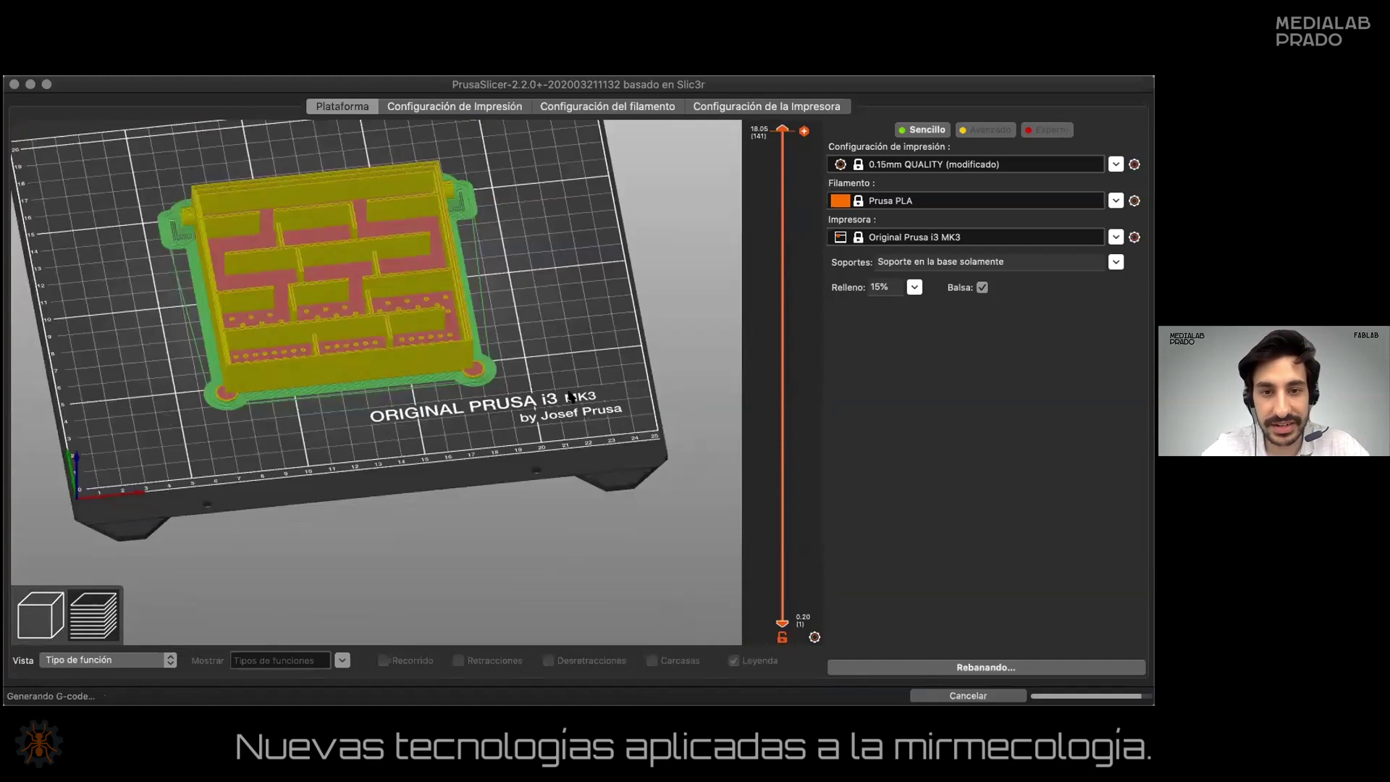
Examine the toolpaths of the corner discs and the surrounding brim along the nest side facing the bed's printed label.
{"action": "scroll", "coordinate": [570, 396], "scroll_direction": "up", "scroll_amount": 2}
{"action": "scroll", "coordinate": [637, 435], "scroll_direction": "up", "scroll_amount": 5}
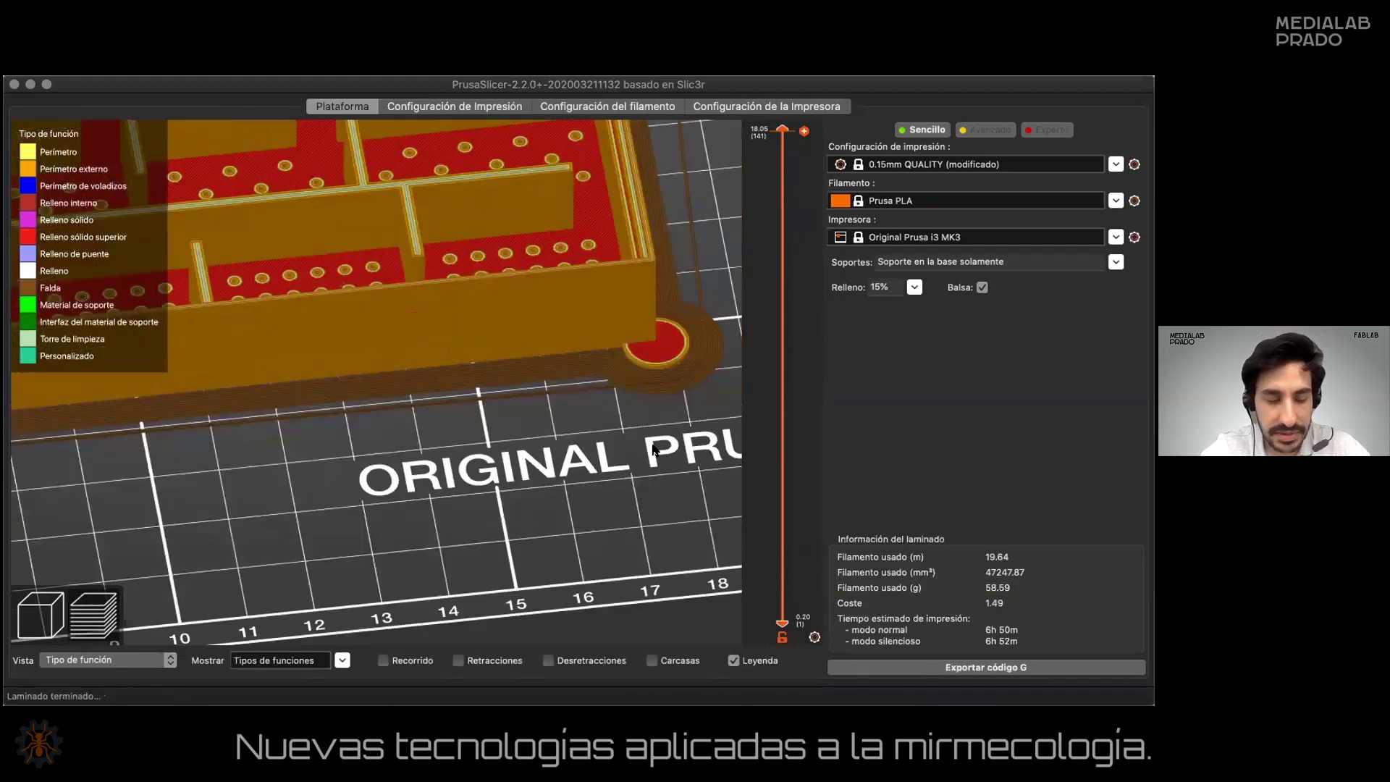
{"action": "left_click_drag", "start_coordinate": [606, 433], "coordinate": [573, 375]}
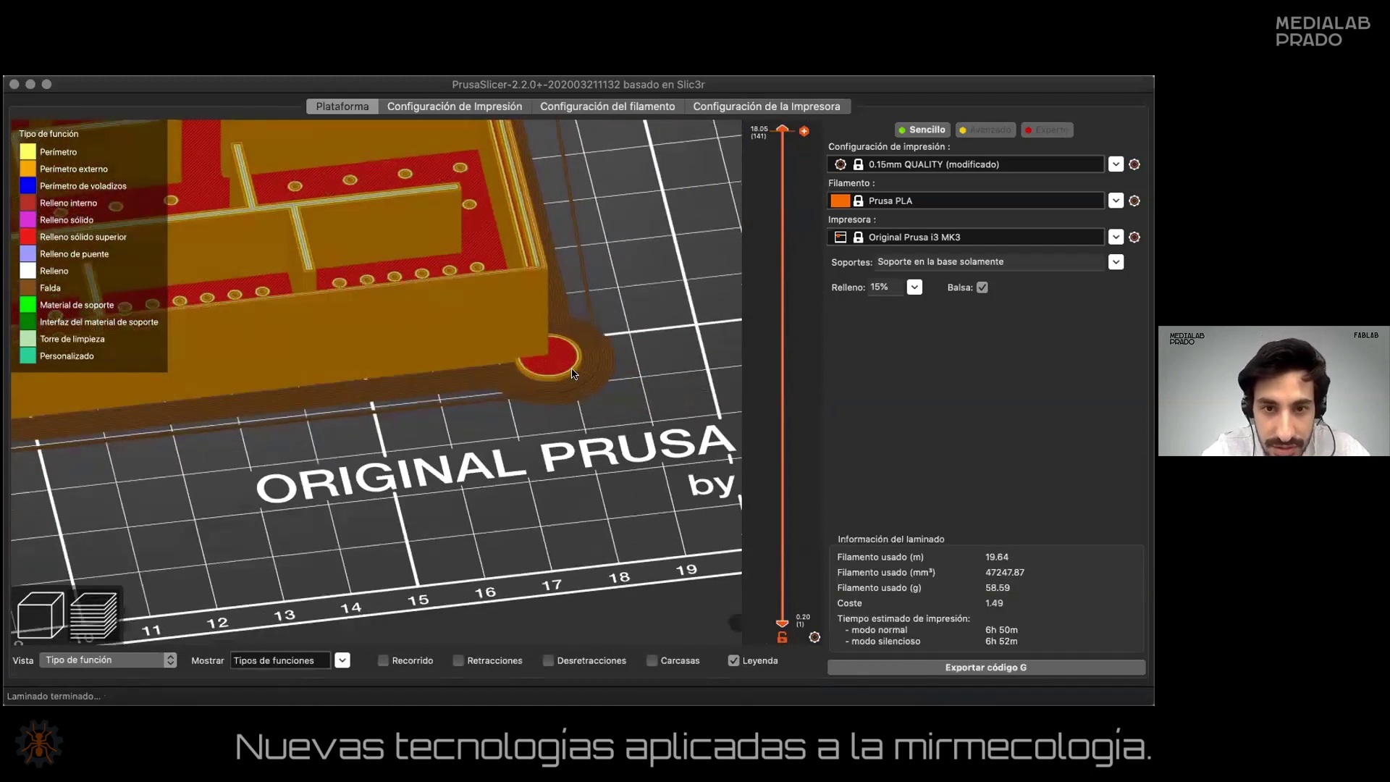
{"action": "scroll", "coordinate": [573, 374], "scroll_direction": "up", "scroll_amount": 8}
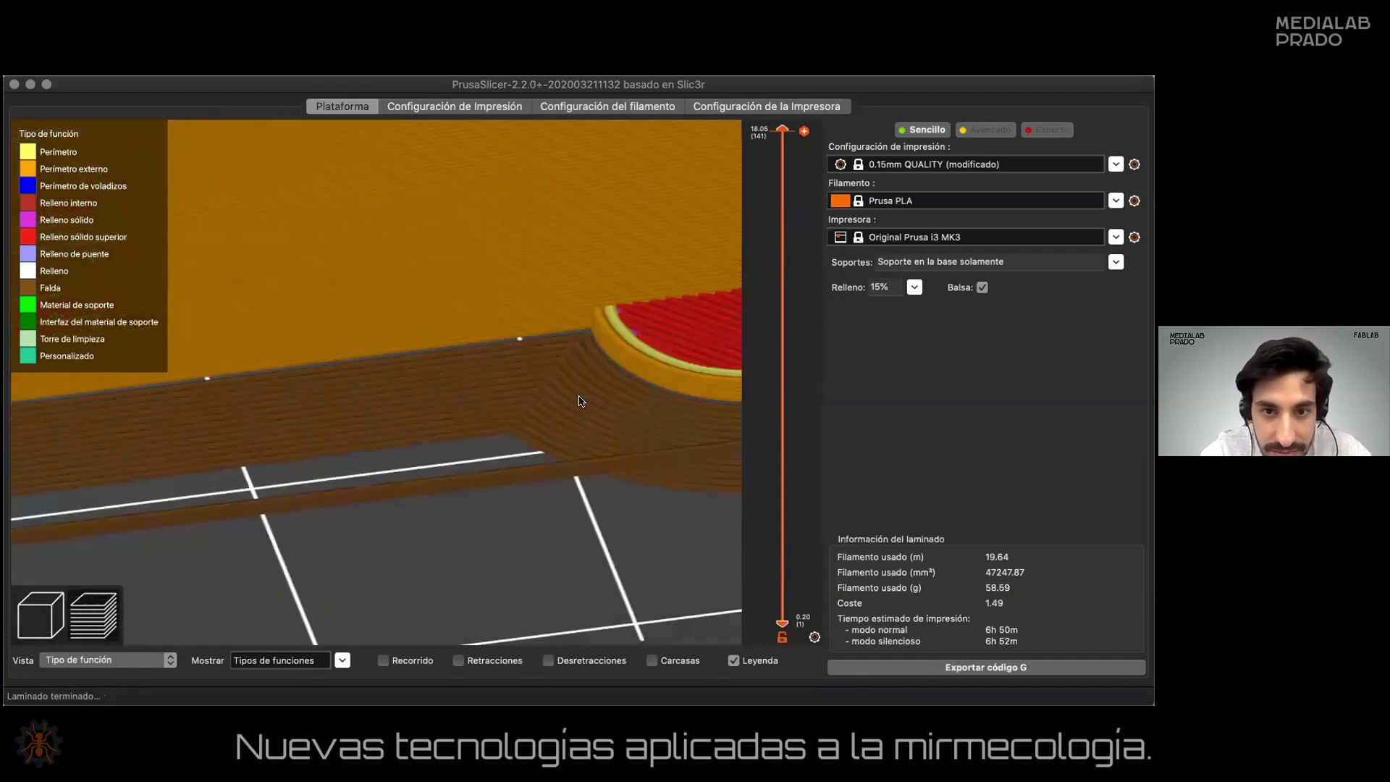
{"action": "scroll", "coordinate": [611, 476], "scroll_direction": "down", "scroll_amount": 3}
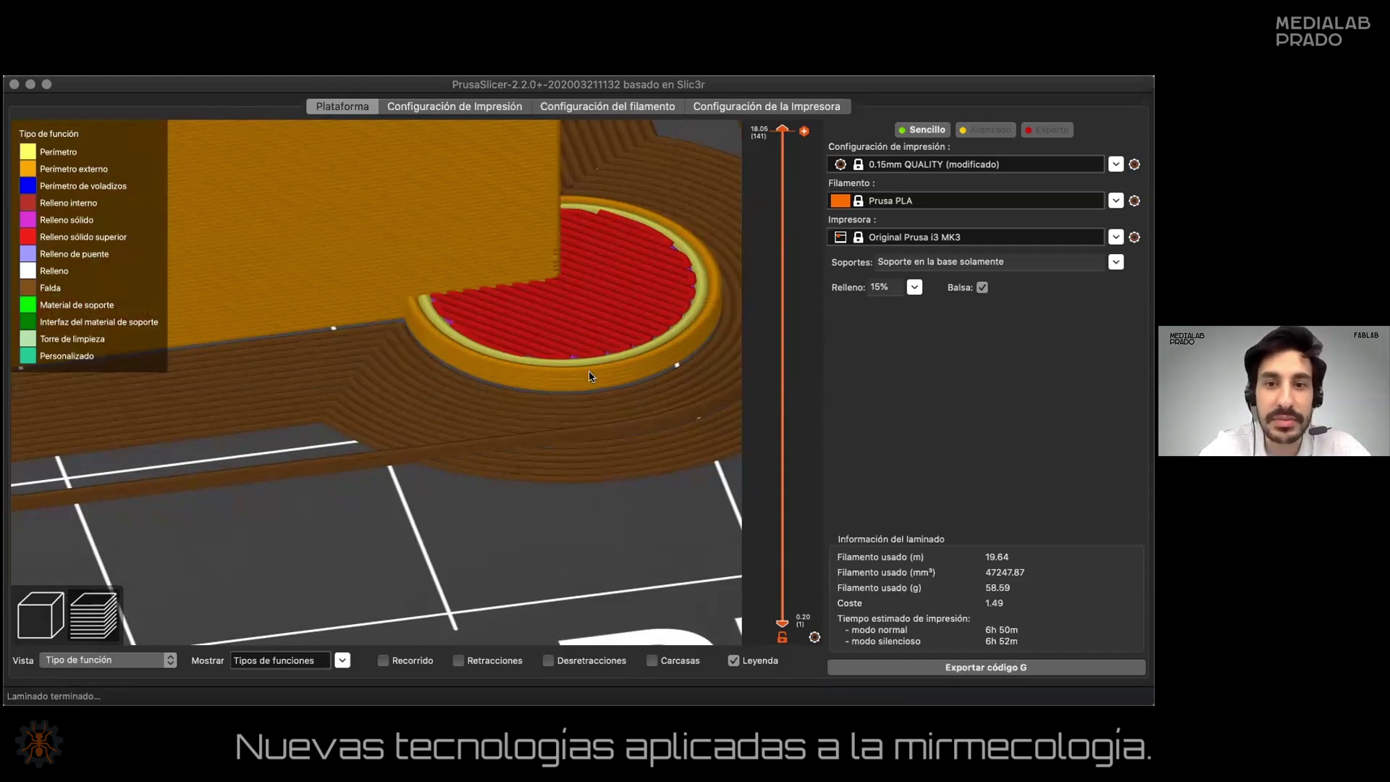
{"action": "scroll", "coordinate": [590, 377], "scroll_direction": "down", "scroll_amount": 5}
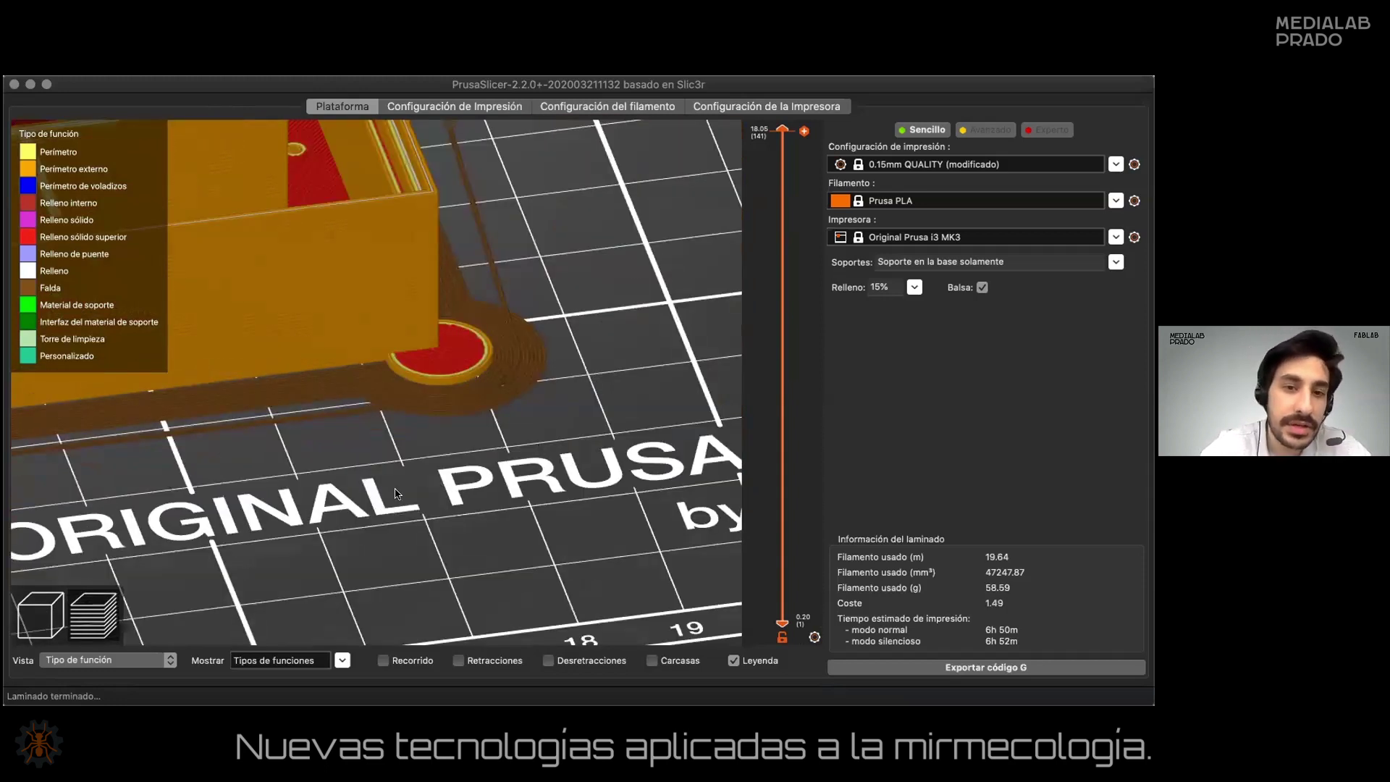
{"action": "scroll", "coordinate": [397, 494], "scroll_direction": "down", "scroll_amount": 3}
{"action": "scroll", "coordinate": [434, 500], "scroll_direction": "up", "scroll_amount": 2}
{"action": "scroll", "coordinate": [470, 506], "scroll_direction": "down", "scroll_amount": 5}
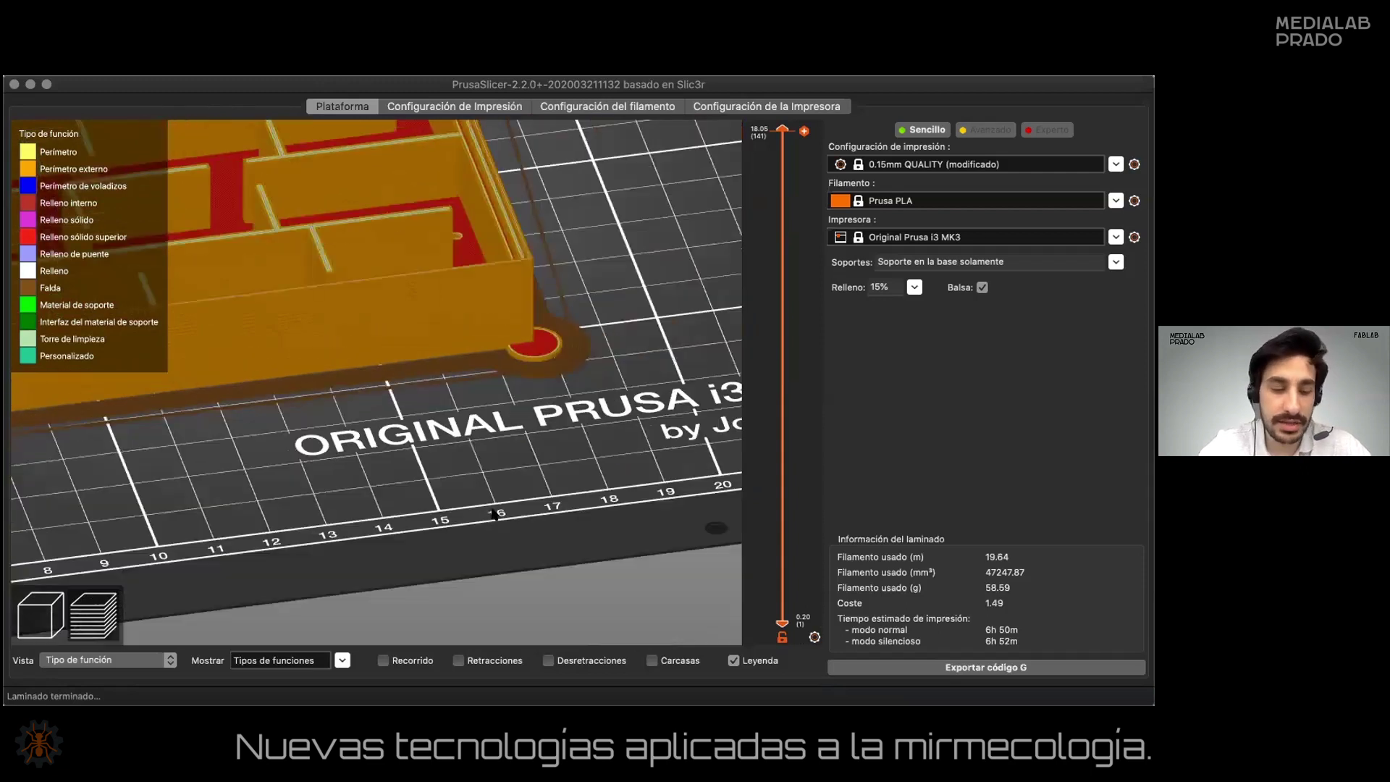
{"action": "scroll", "coordinate": [439, 517], "scroll_direction": "up", "scroll_amount": 5}
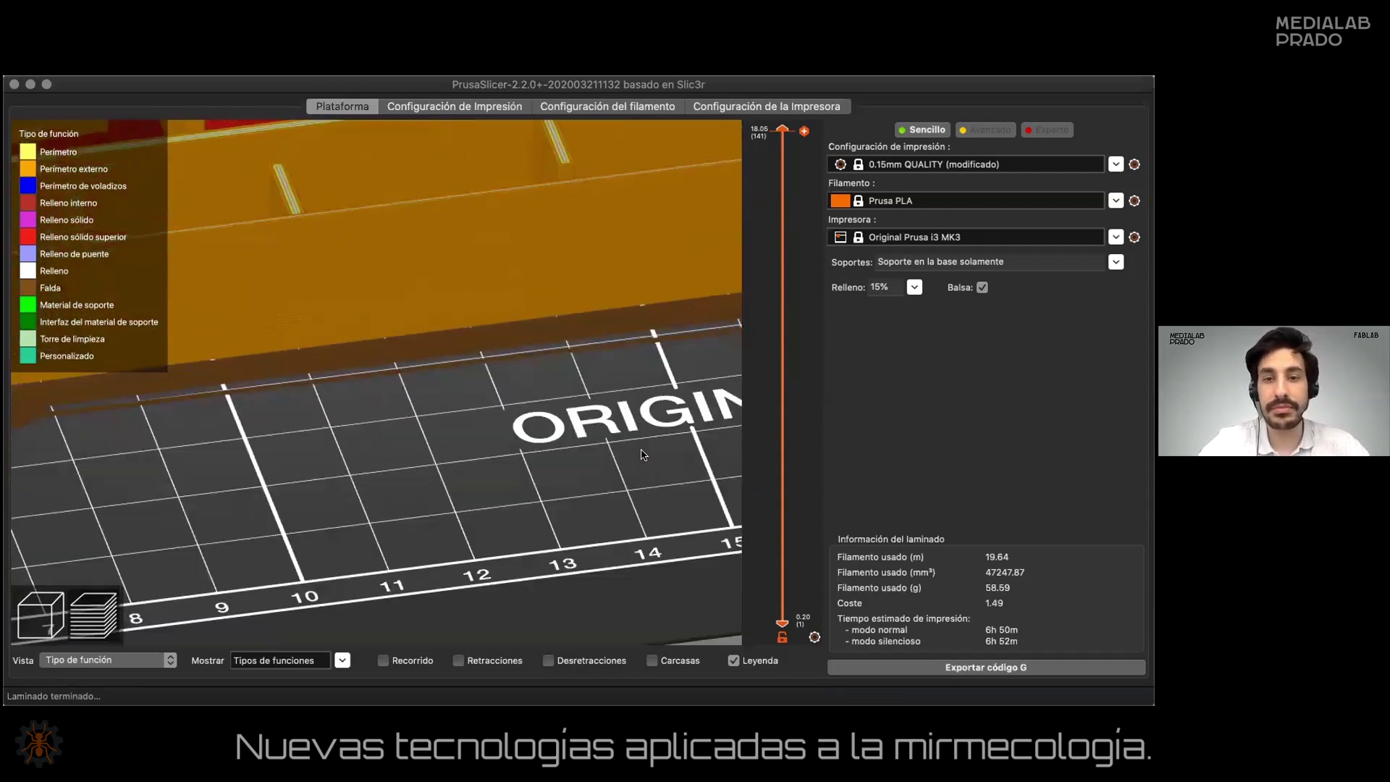
{"action": "scroll", "coordinate": [643, 454], "scroll_direction": "down", "scroll_amount": 5}
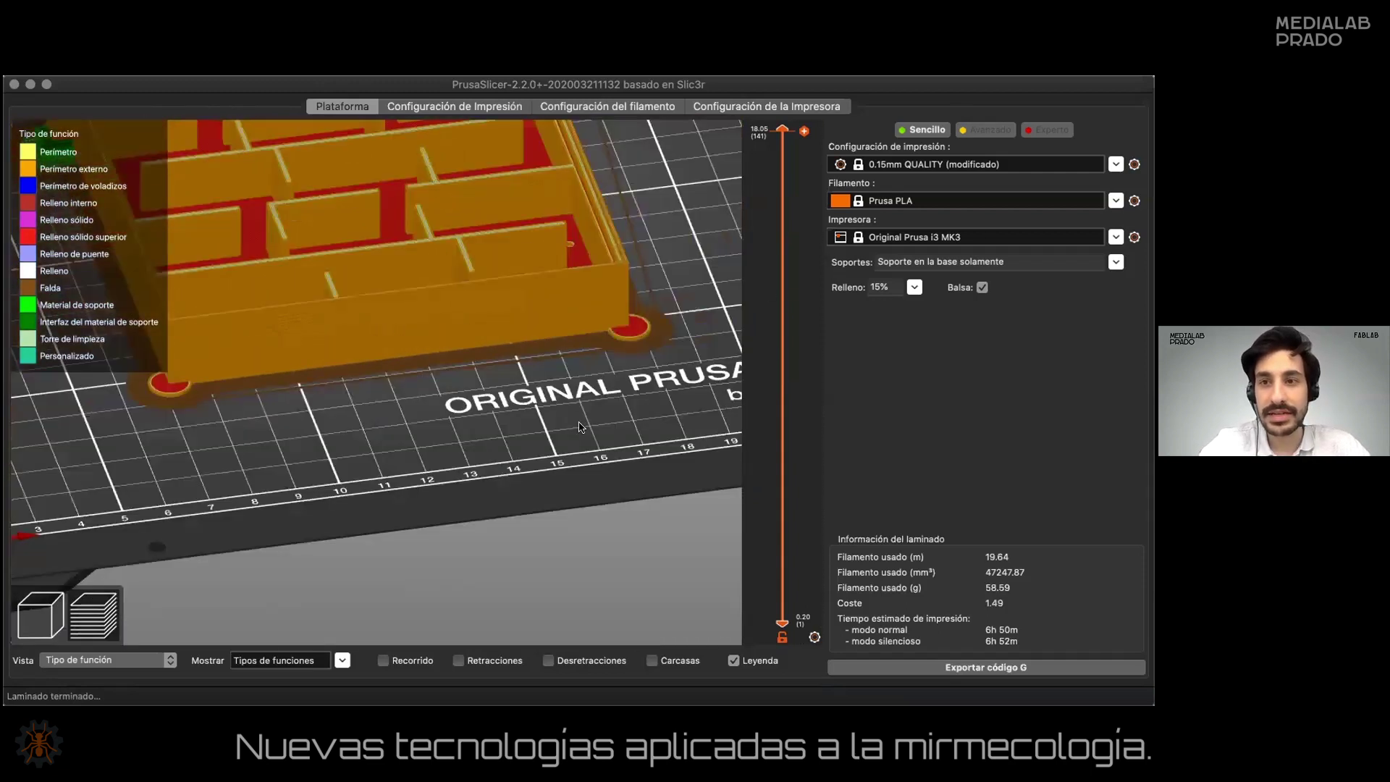
{"action": "scroll", "coordinate": [467, 434], "scroll_direction": "up", "scroll_amount": 5}
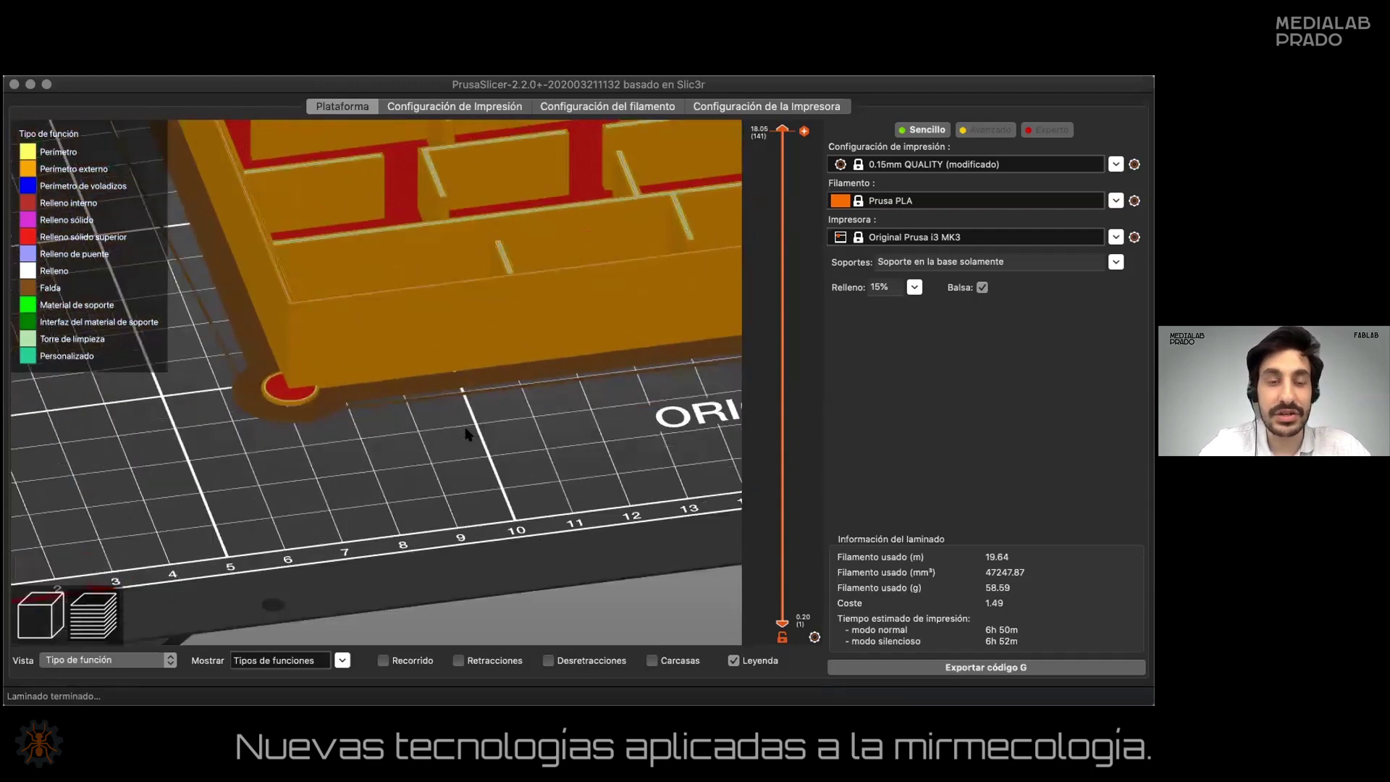
Inspect the whole sliced nest from several angles, including its corner discs, tube supports and perforated chamber floors.
{"action": "scroll", "coordinate": [448, 449], "scroll_direction": "down", "scroll_amount": 5}
{"action": "left_click_drag", "start_coordinate": [432, 464], "coordinate": [307, 472]}
{"action": "left_click_drag", "start_coordinate": [375, 439], "coordinate": [363, 516]}
{"action": "scroll", "coordinate": [277, 499], "scroll_direction": "up", "scroll_amount": 3}
{"action": "scroll", "coordinate": [340, 521], "scroll_direction": "down", "scroll_amount": 5}
{"action": "scroll", "coordinate": [357, 517], "scroll_direction": "up", "scroll_amount": 2}
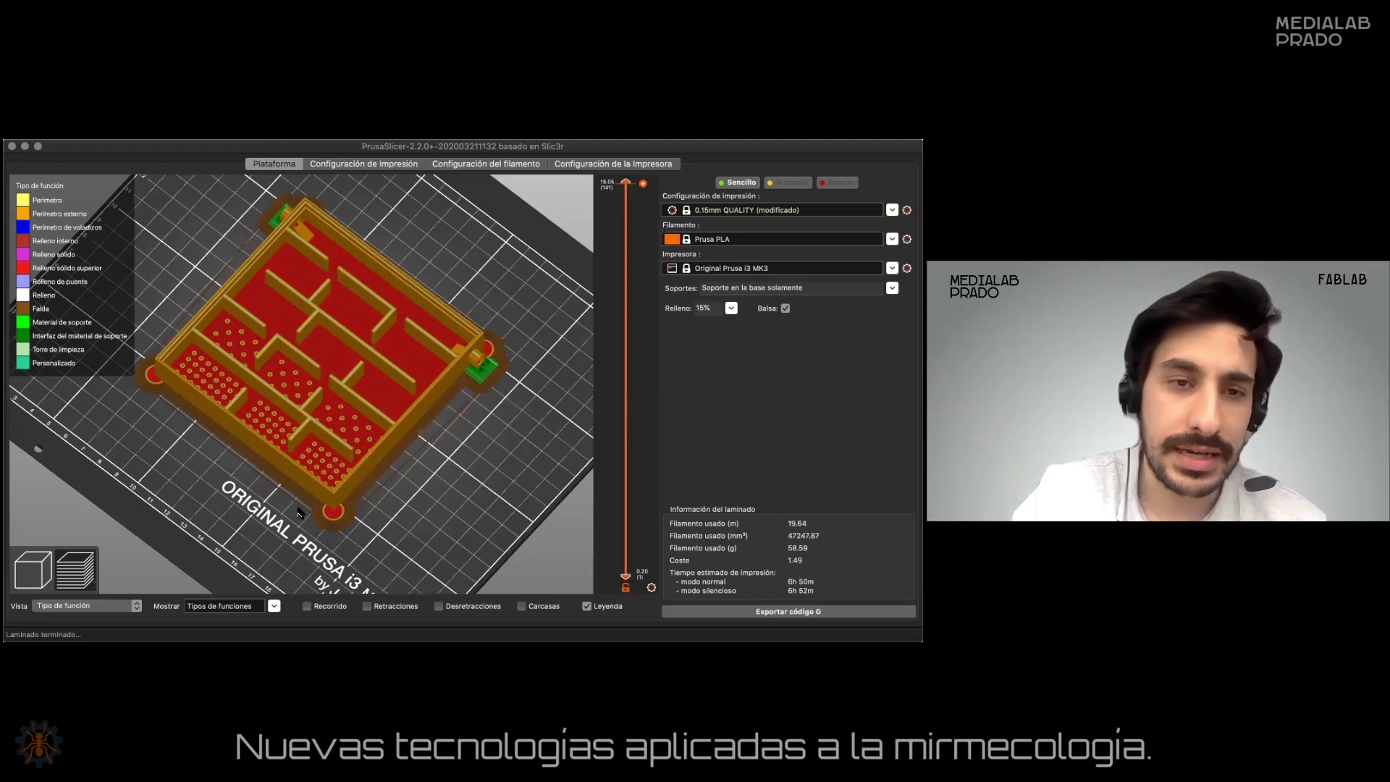
{"action": "scroll", "coordinate": [297, 511], "scroll_direction": "down", "scroll_amount": 6}
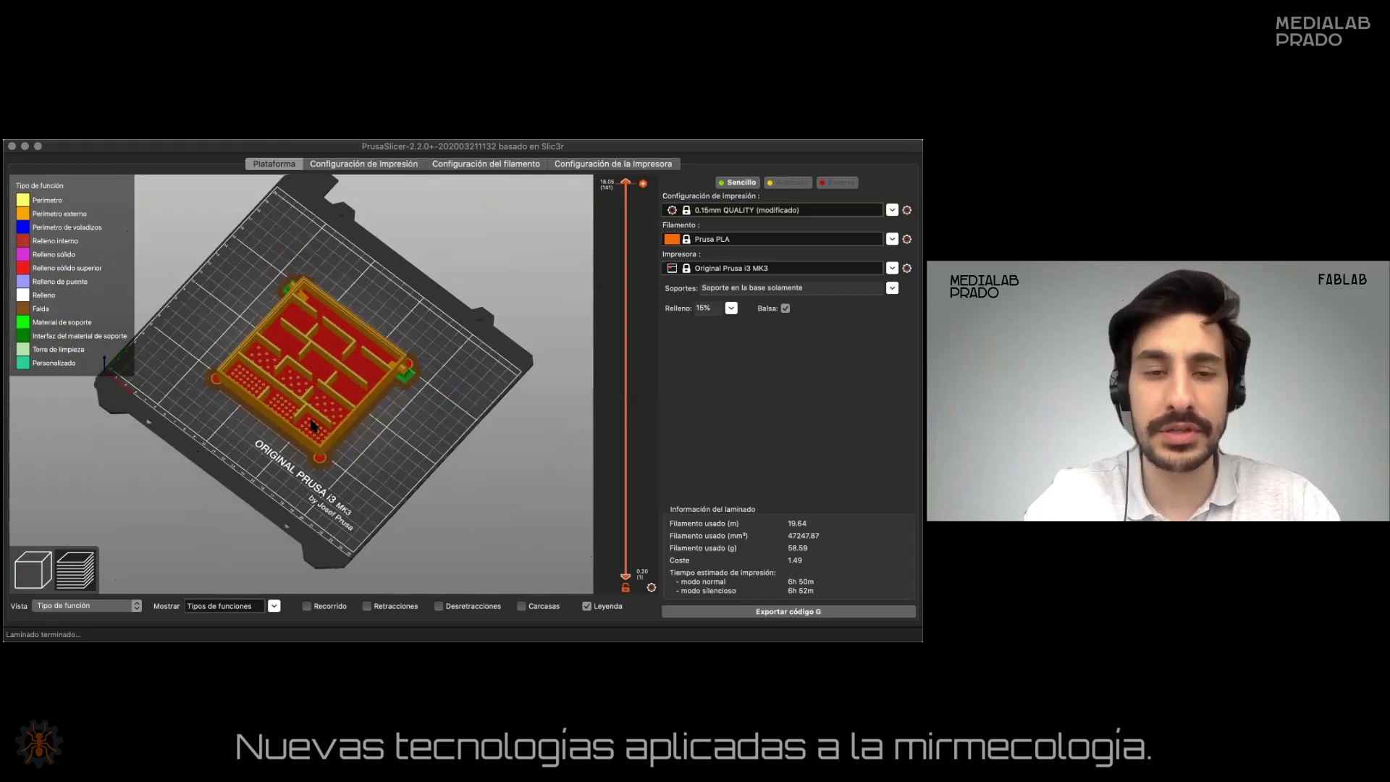
{"action": "mouse_move", "coordinate": [323, 521]}
{"action": "left_mouse_down"}
{"action": "mouse_move", "coordinate": [346, 522]}
{"action": "mouse_move", "coordinate": [327, 519]}
{"action": "left_mouse_up"}
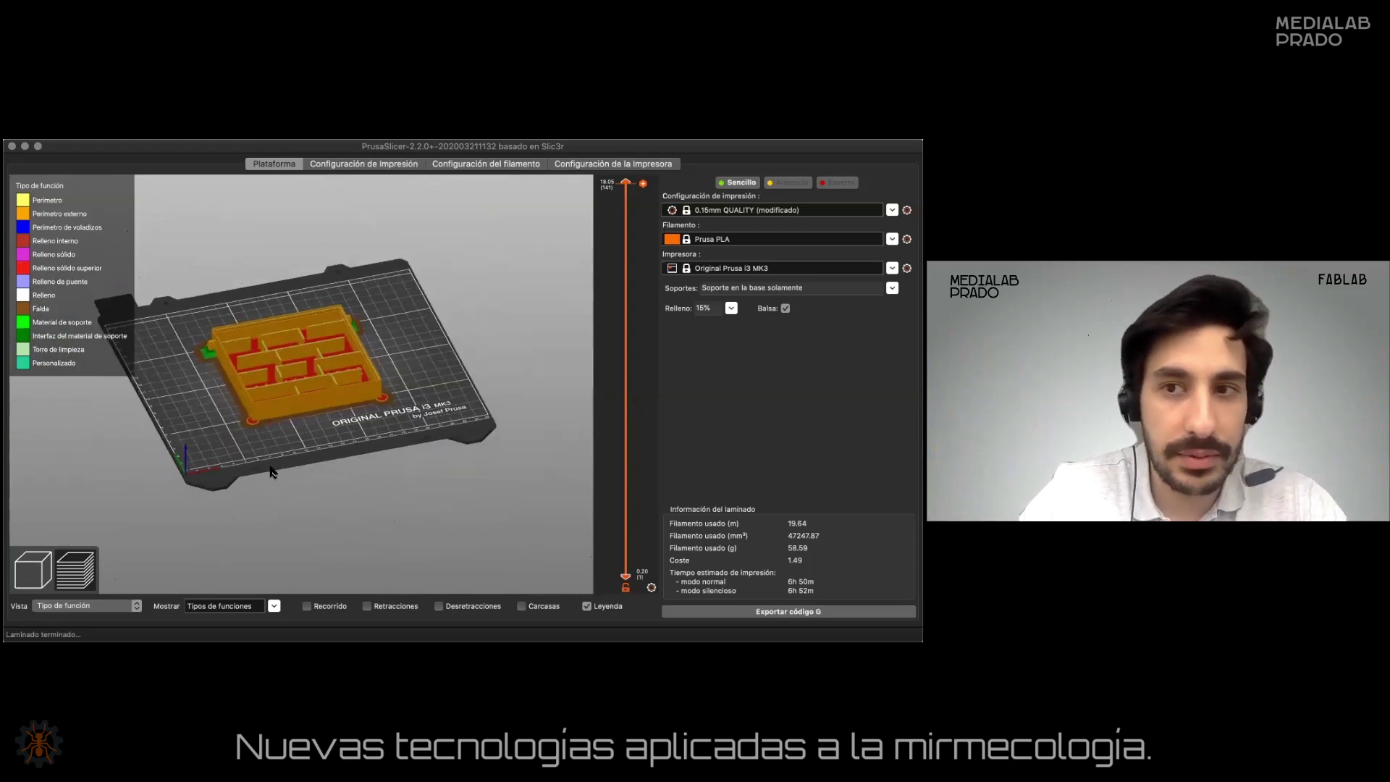
{"action": "left_click_drag", "start_coordinate": [248, 451], "coordinate": [246, 456]}
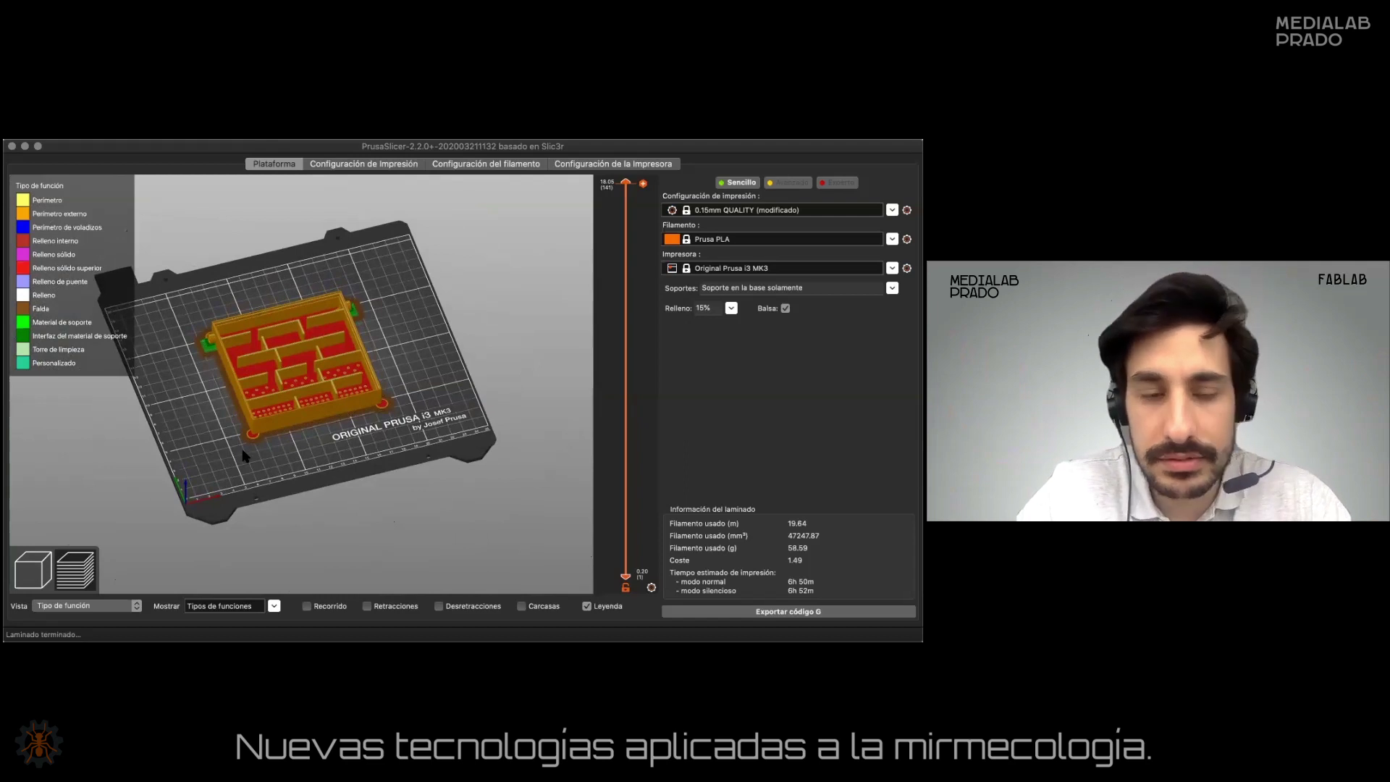
{"action": "right_click_drag", "start_coordinate": [244, 455], "coordinate": [302, 480]}
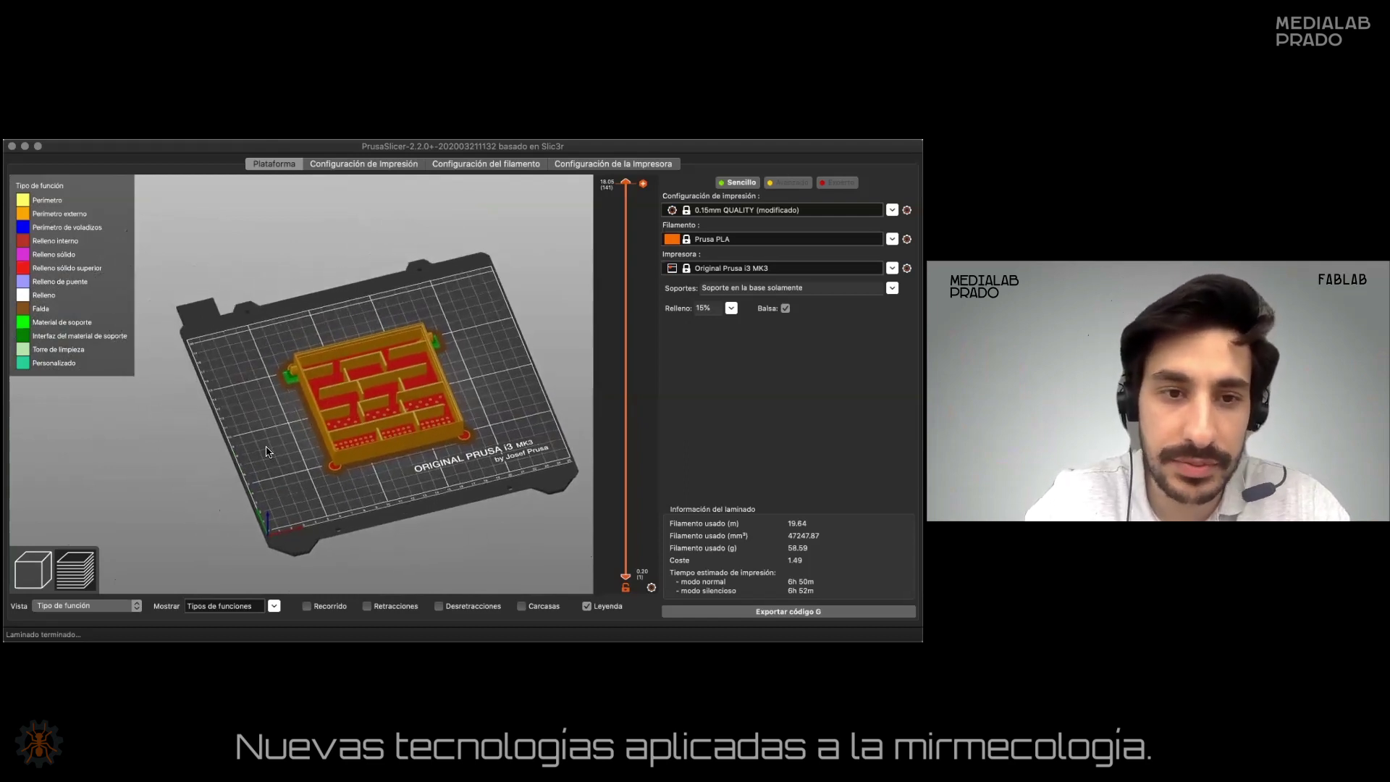
{"action": "right_click_drag", "start_coordinate": [319, 506], "coordinate": [296, 511]}
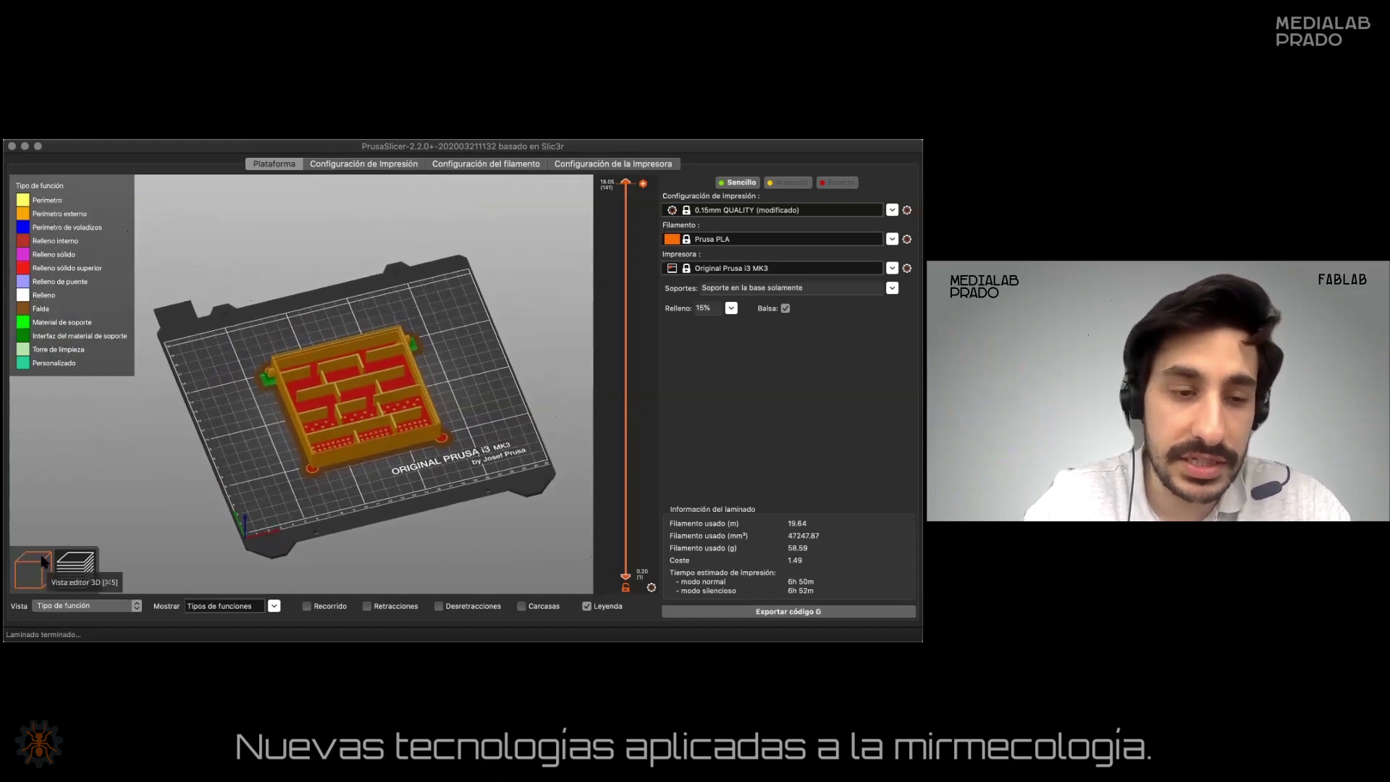
Return to the unsliced model view and examine the nest and its corner discs from the opposite side.
{"action": "left_click", "coordinate": [26, 574]}
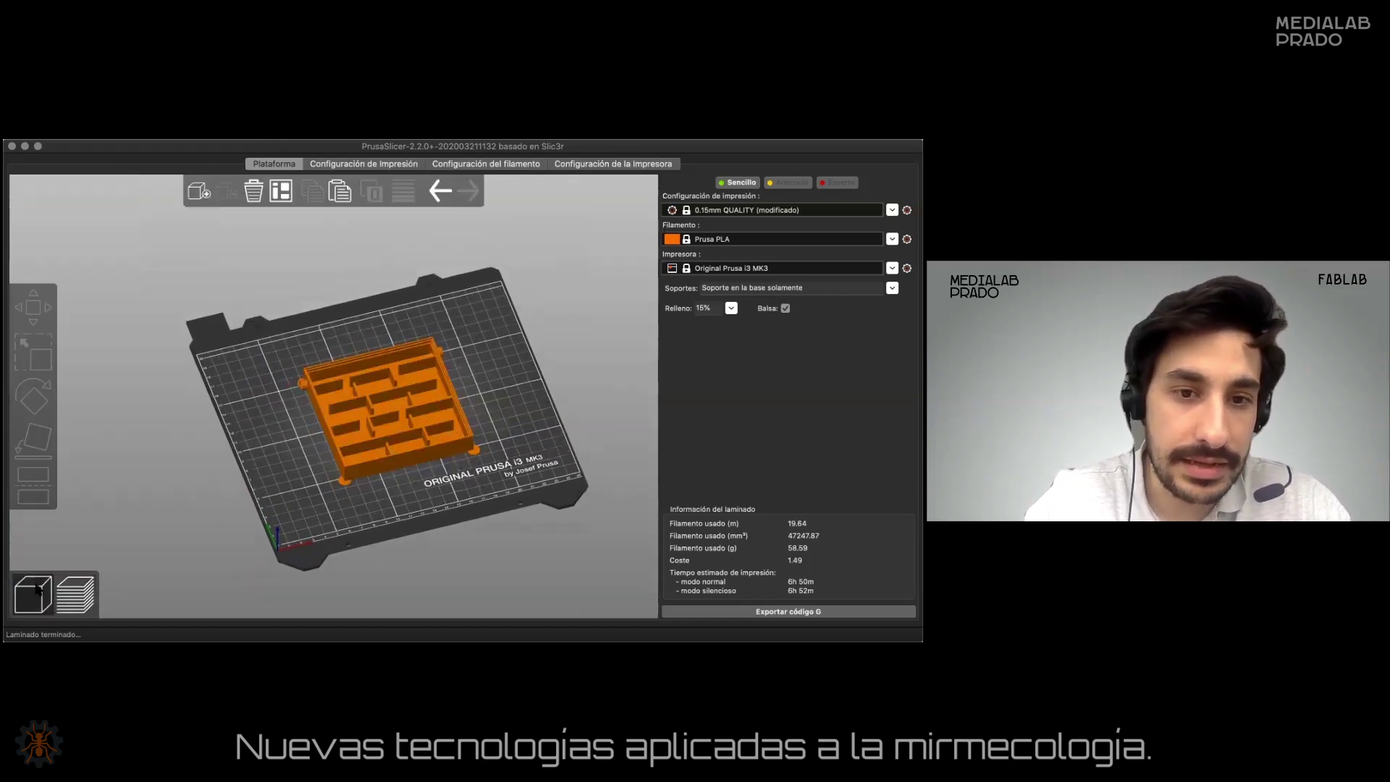
{"action": "right_click_drag", "start_coordinate": [432, 542], "coordinate": [423, 548]}
{"action": "left_click_drag", "start_coordinate": [498, 474], "coordinate": [243, 516]}
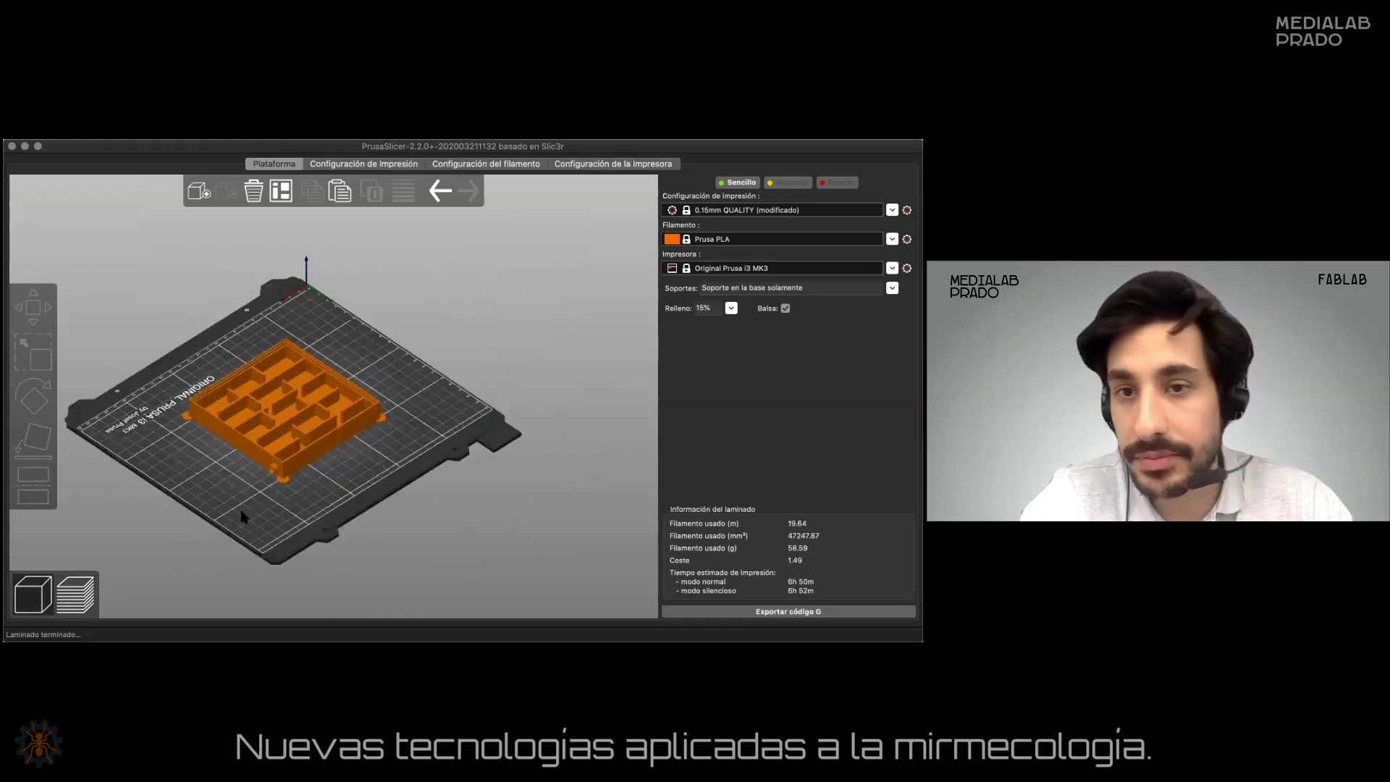
{"action": "right_click_drag", "start_coordinate": [339, 507], "coordinate": [410, 474]}
{"action": "scroll", "coordinate": [410, 474], "scroll_direction": "up", "scroll_amount": 5}
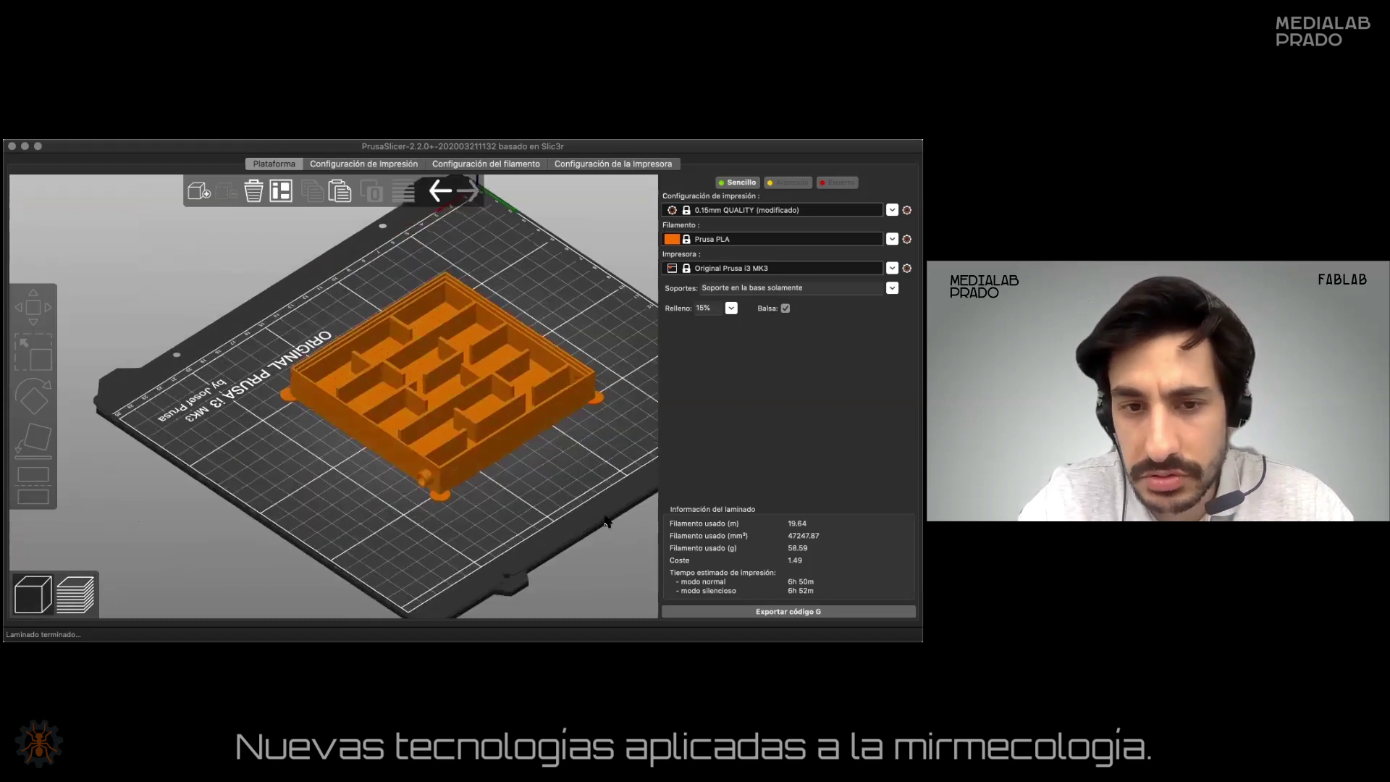
{"action": "right_click_drag", "start_coordinate": [532, 520], "coordinate": [408, 513]}
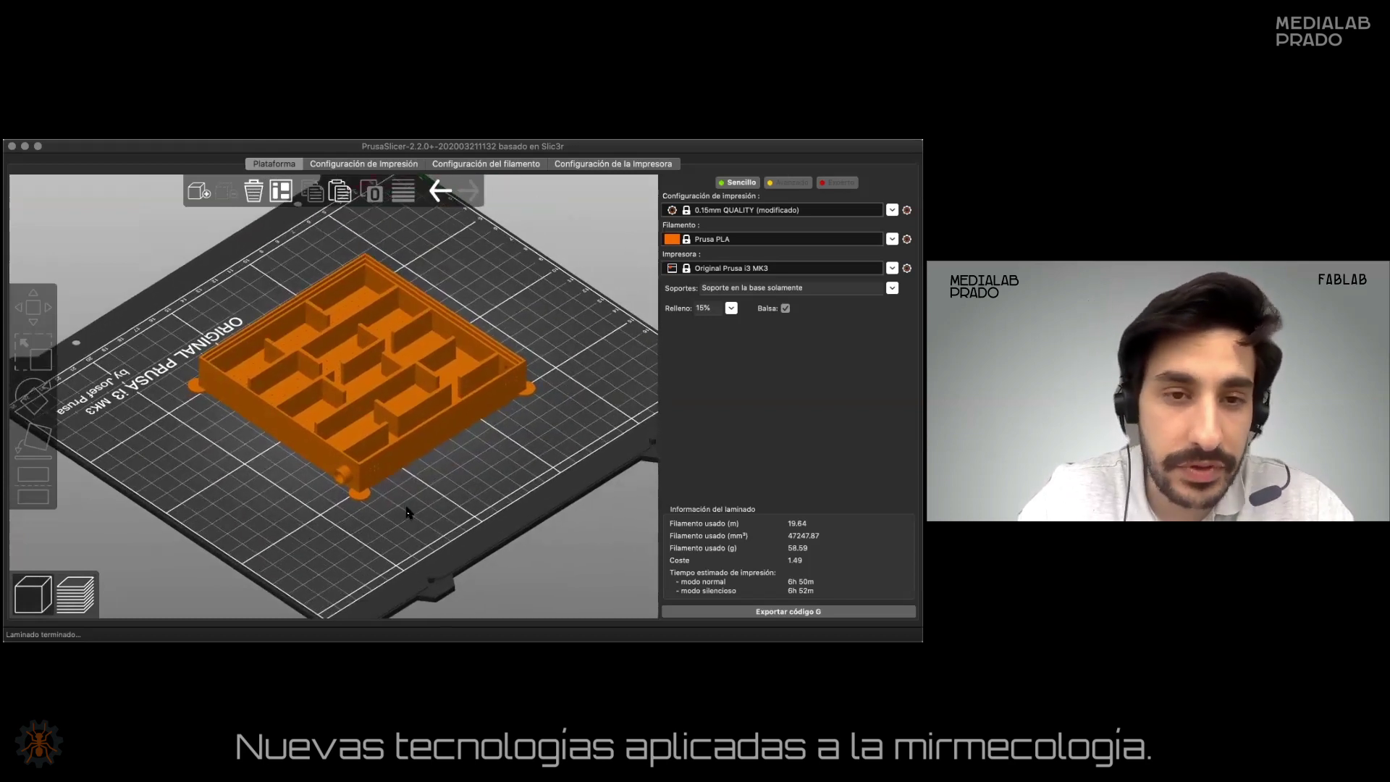
{"action": "scroll", "coordinate": [408, 513], "scroll_direction": "up", "scroll_amount": 8}
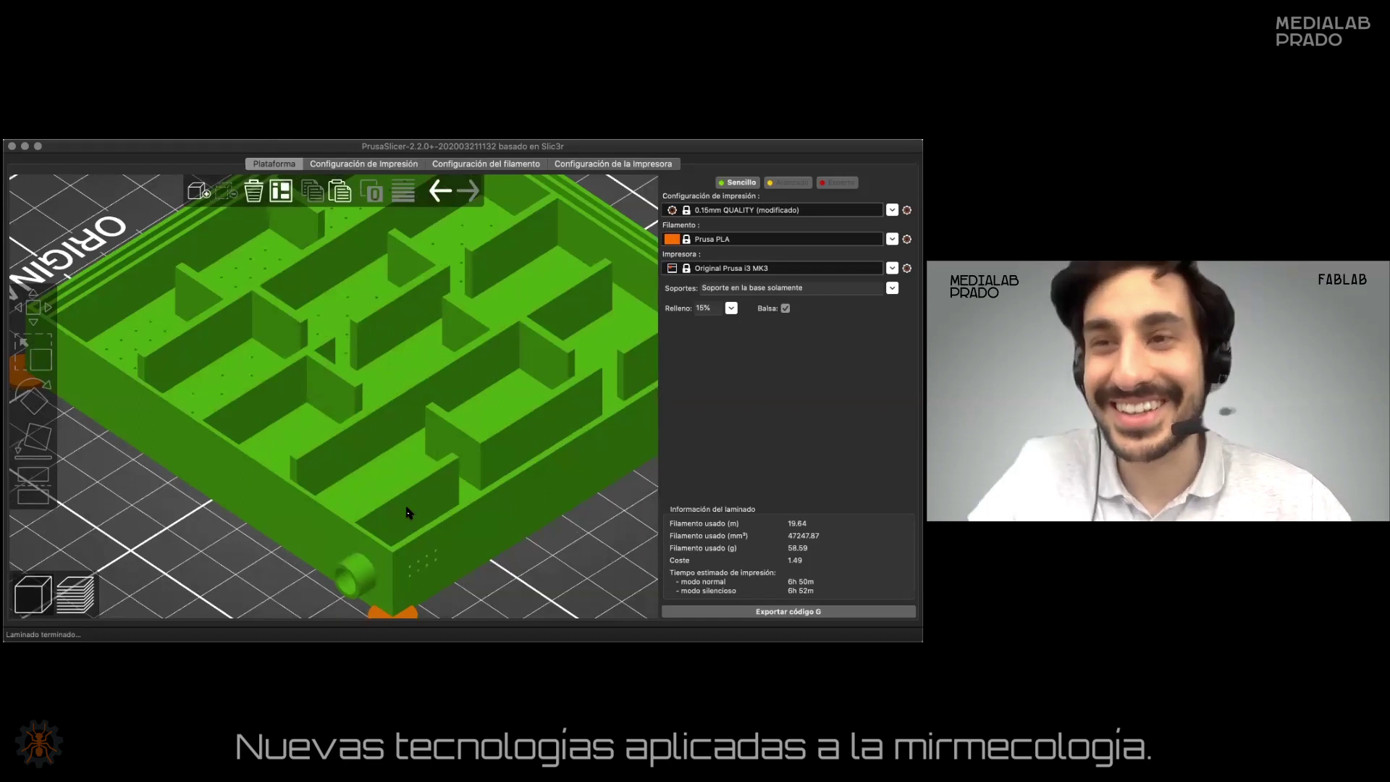
{"action": "scroll", "coordinate": [408, 513], "scroll_direction": "down", "scroll_amount": 5}
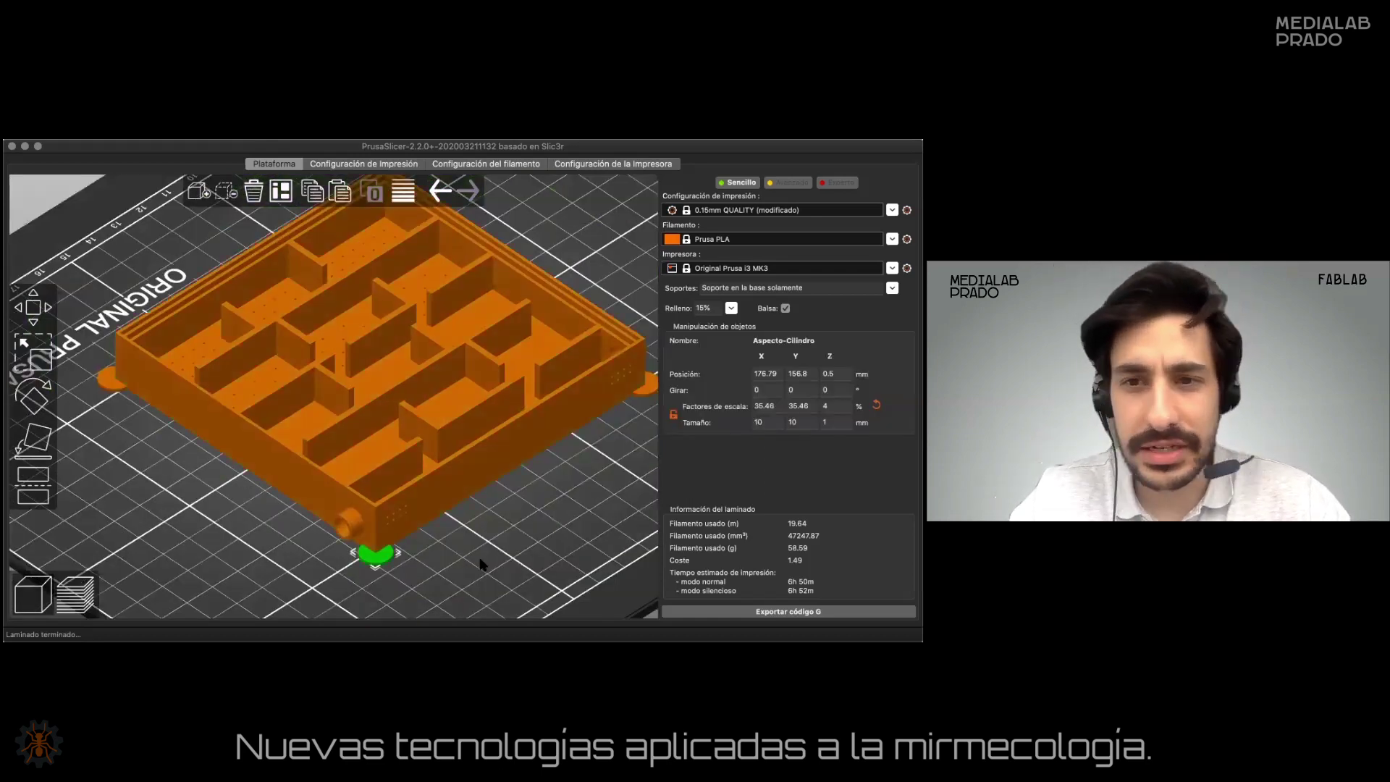
{"action": "scroll", "coordinate": [478, 563], "scroll_direction": "down", "scroll_amount": 5}
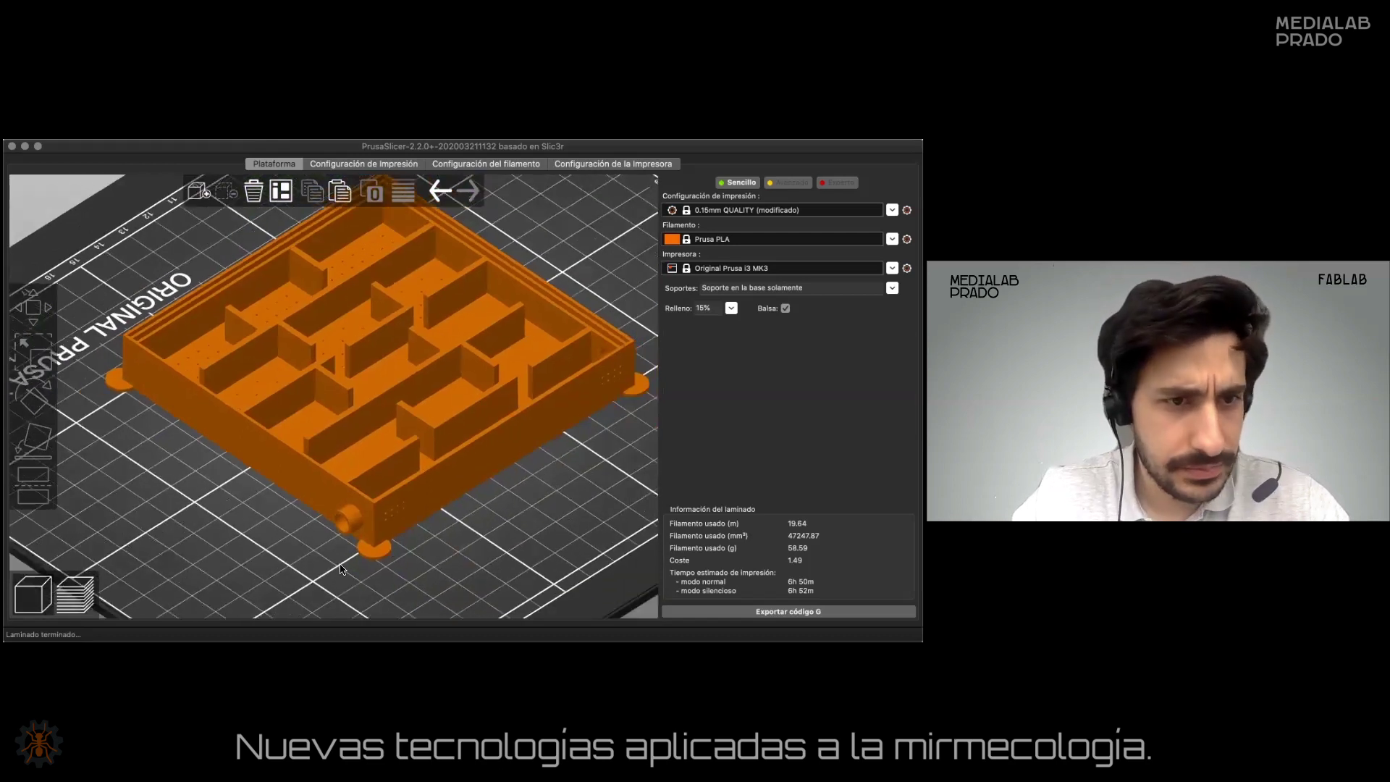
Select the disc beneath the tube connector and the nest individually, select both together, and clear the selection.
{"action": "left_click", "coordinate": [368, 511]}
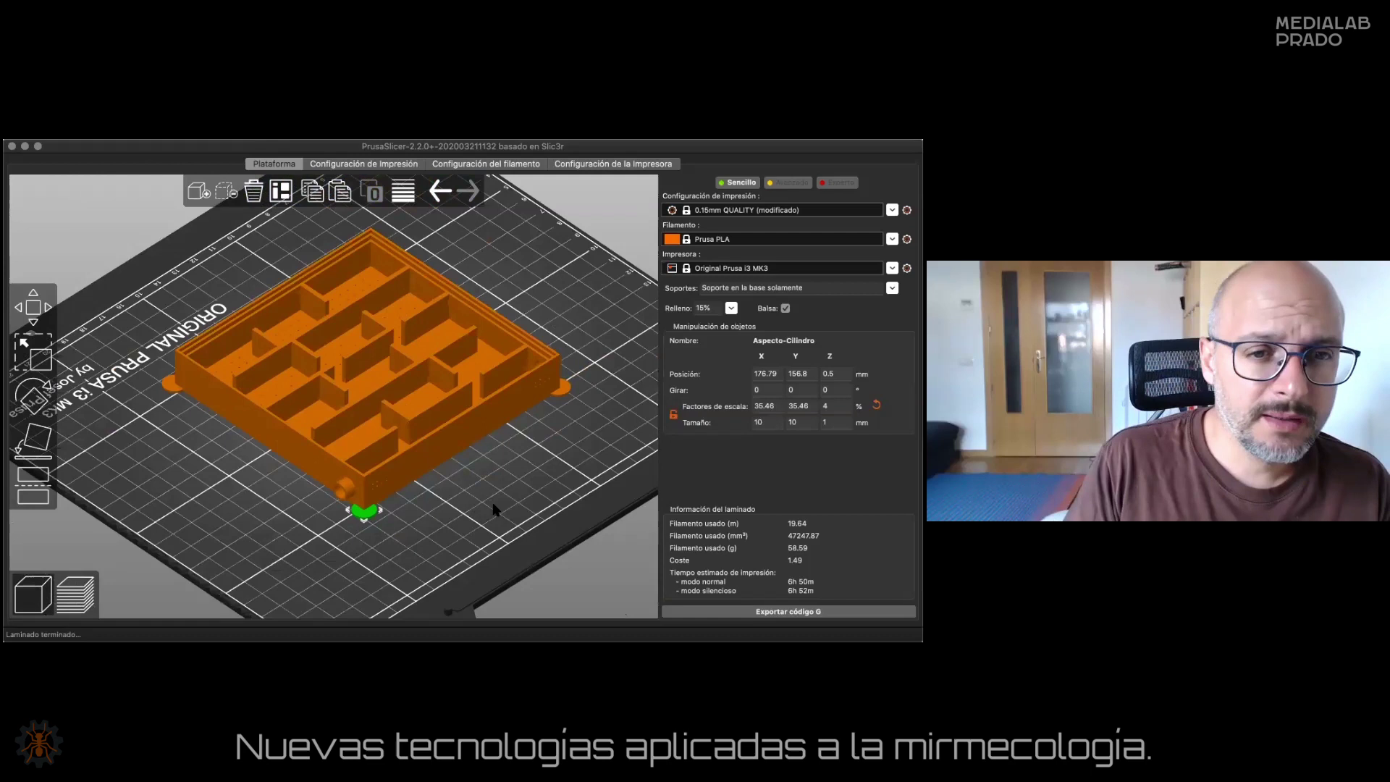
{"action": "left_click", "coordinate": [376, 470]}
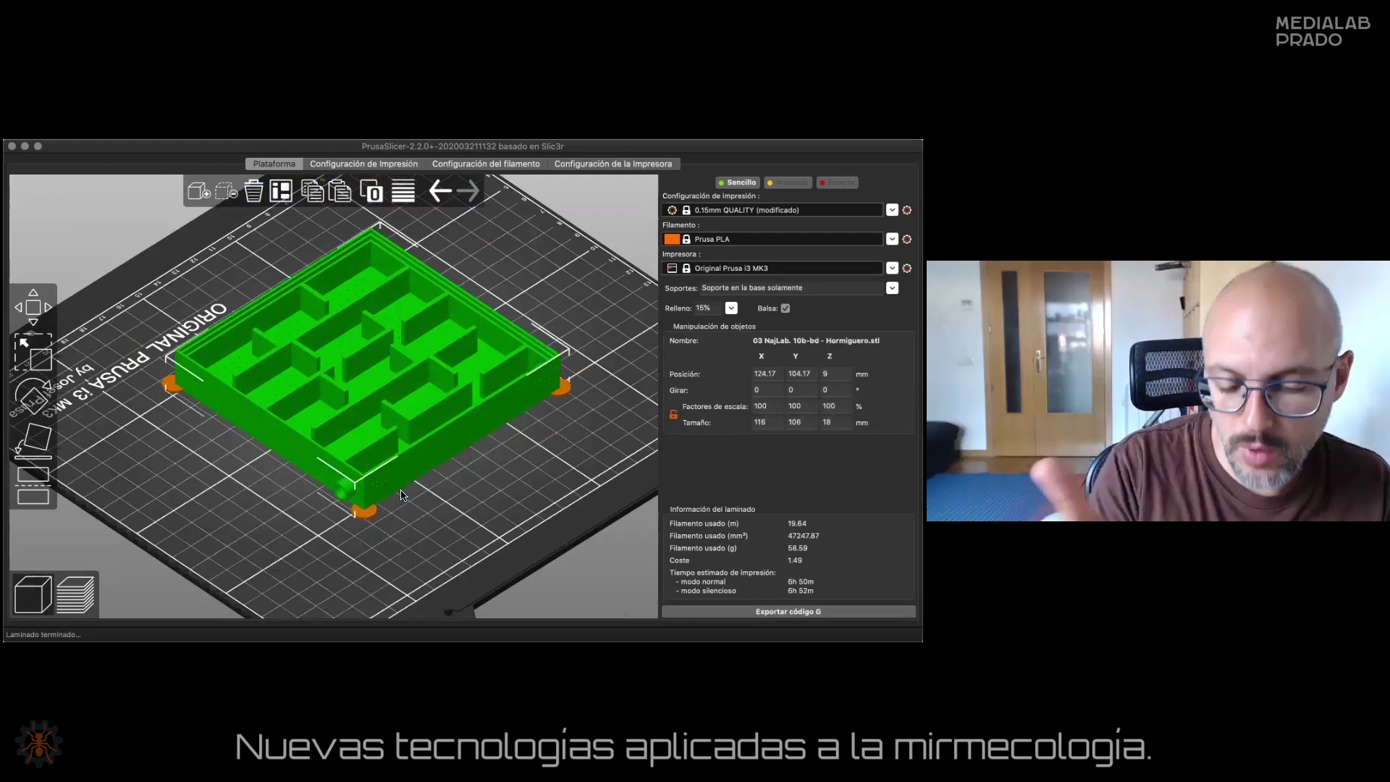
{"action": "left_click", "coordinate": [367, 513], "text": "shift"}
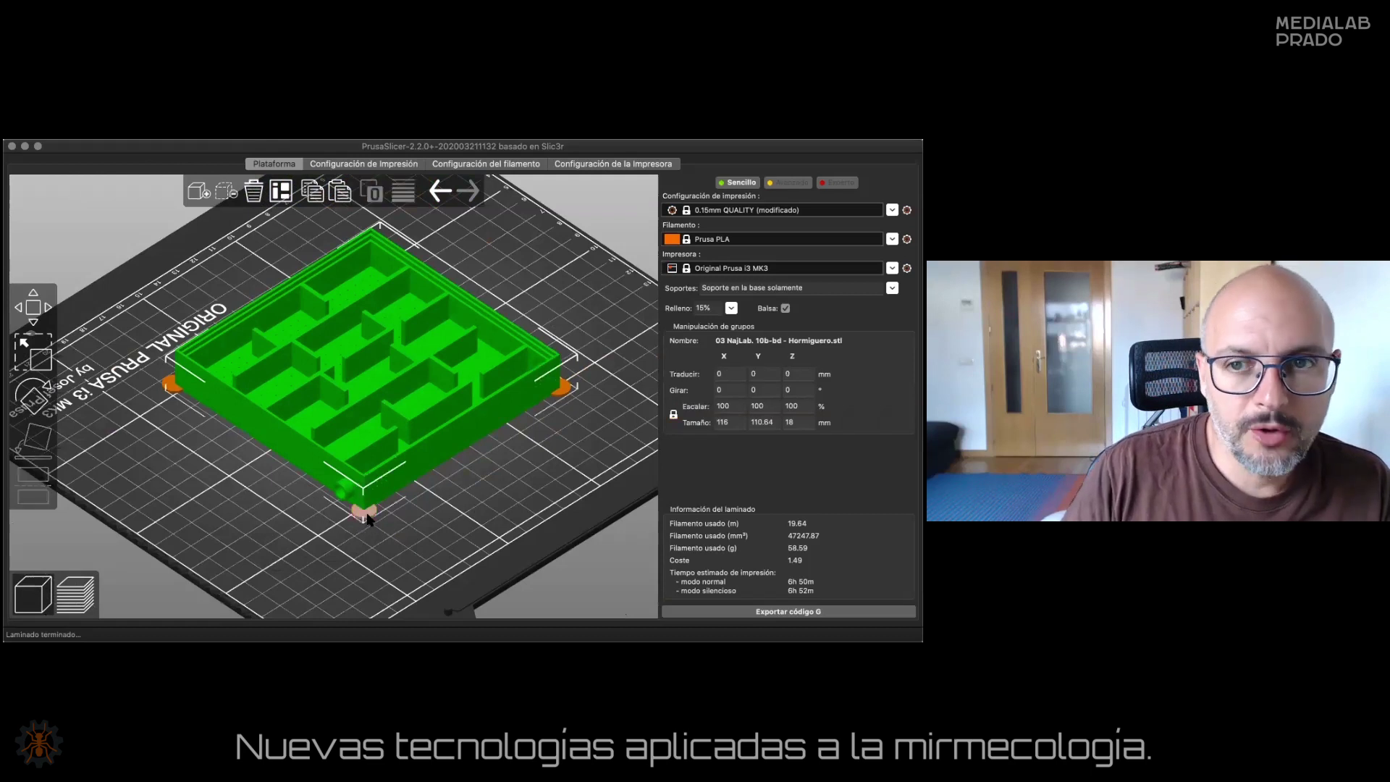
{"action": "left_click", "coordinate": [438, 526]}
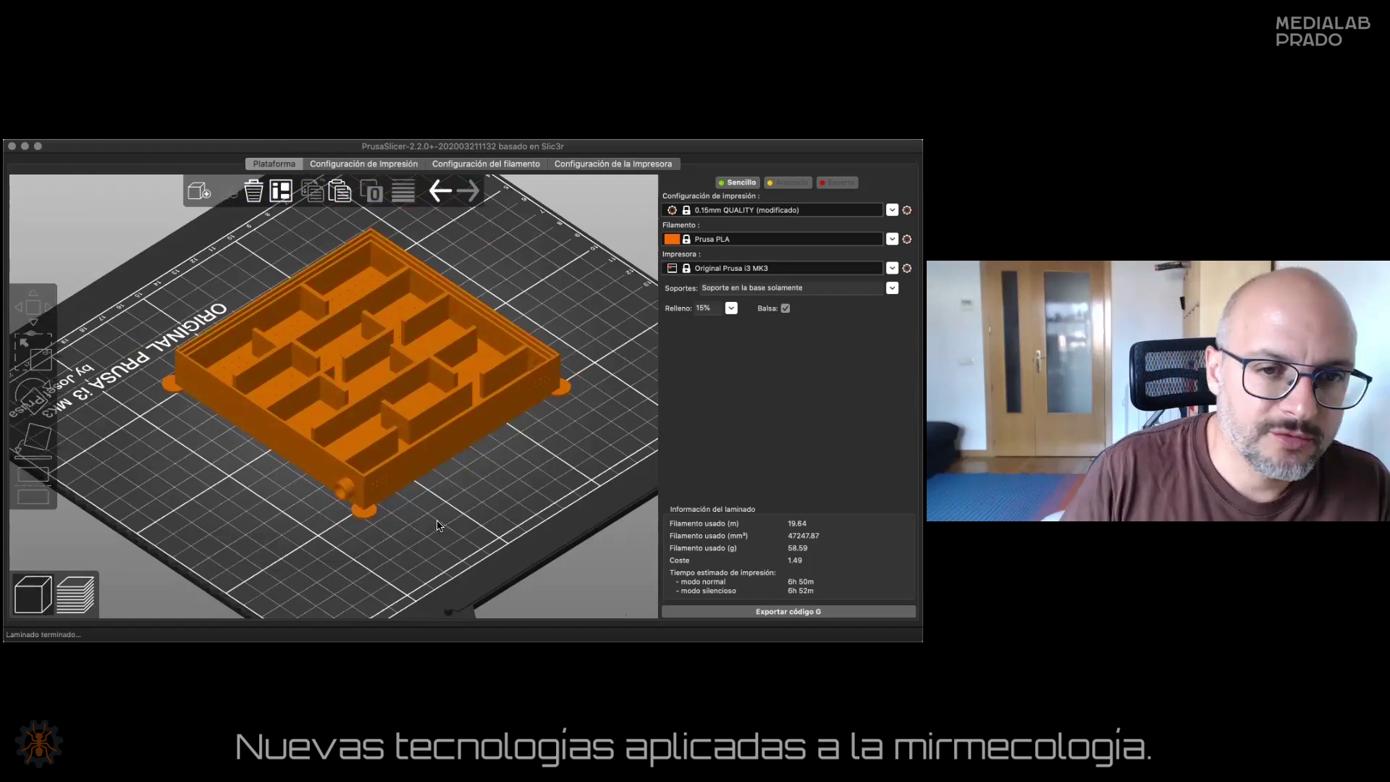
Examine the nest from several angles and select the nest and its nearby corner discs one at a time, then clear the selection.
{"action": "left_click_drag", "start_coordinate": [491, 514], "coordinate": [523, 514]}
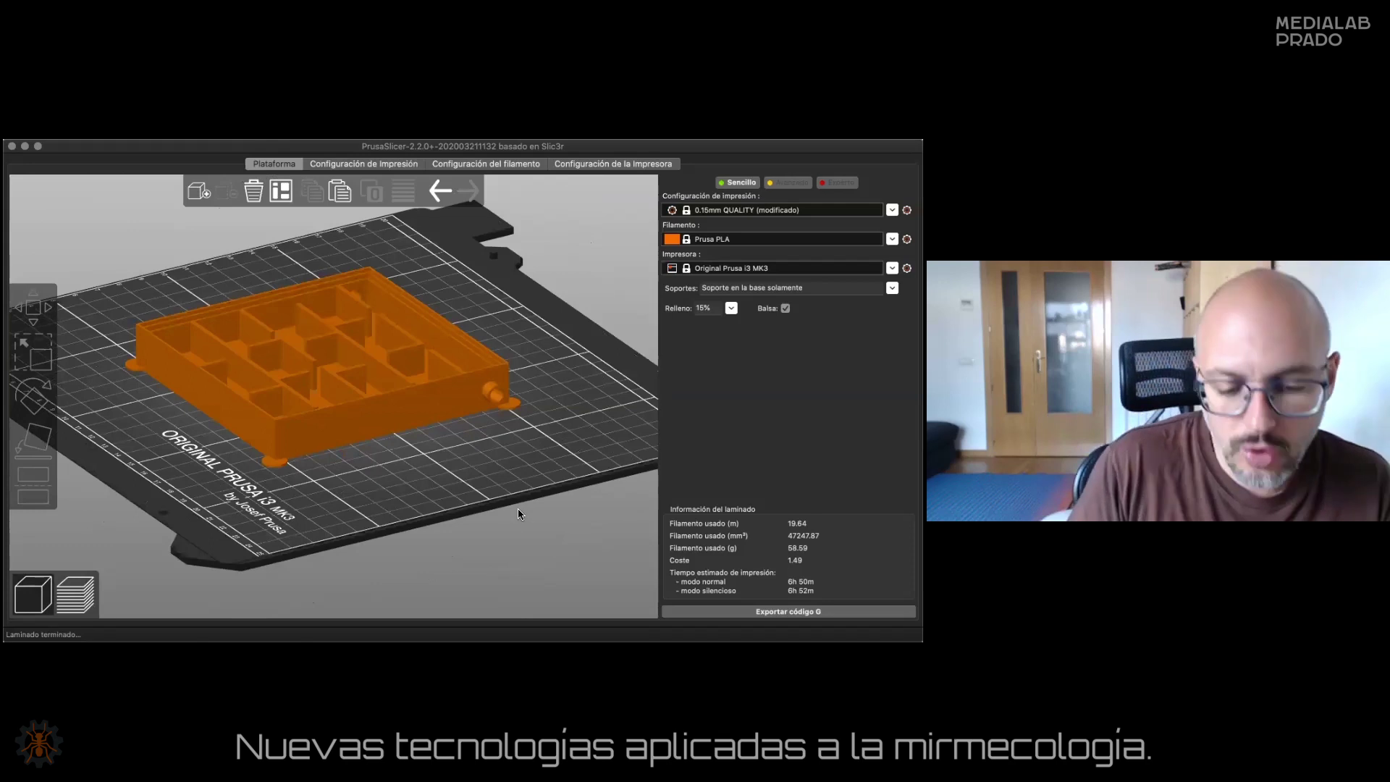
{"action": "left_click_drag", "start_coordinate": [507, 508], "coordinate": [325, 558]}
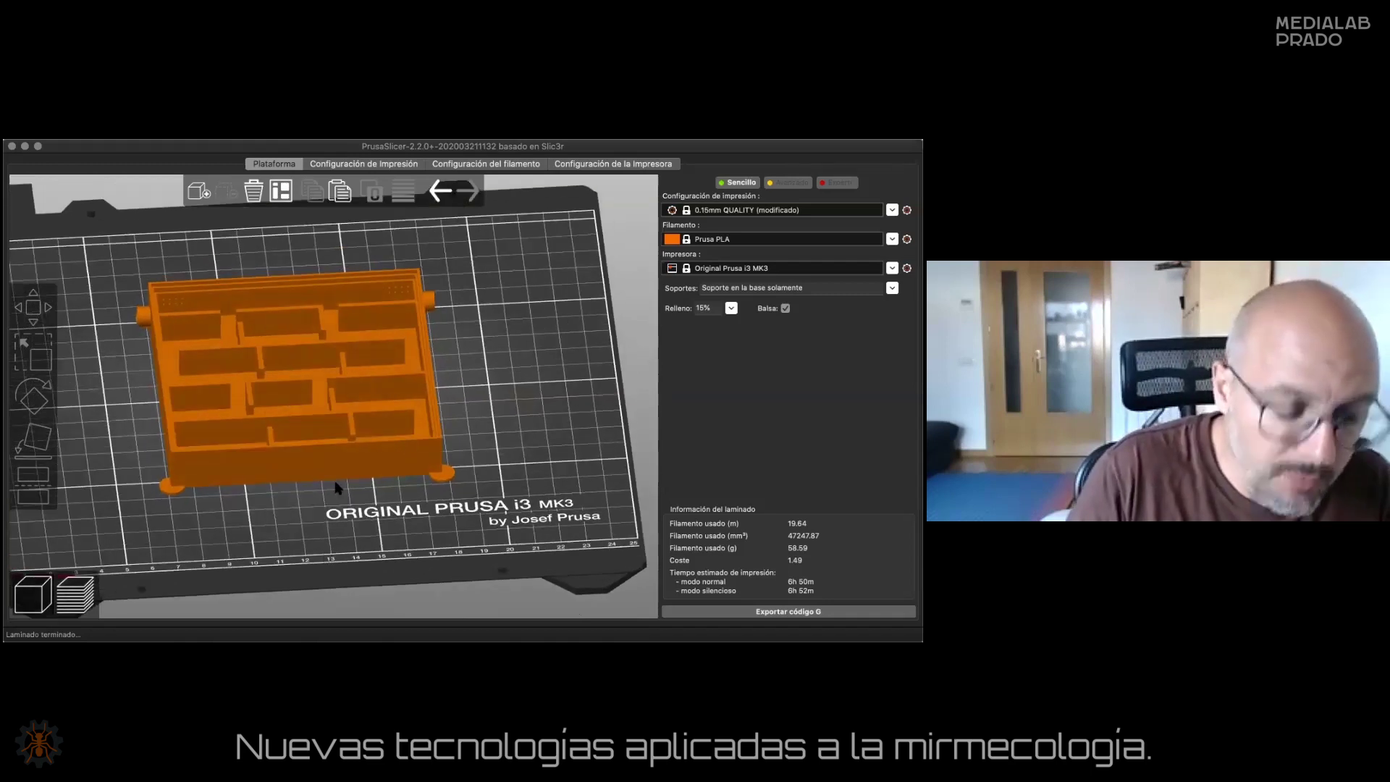
{"action": "left_click_drag", "start_coordinate": [337, 488], "coordinate": [377, 471]}
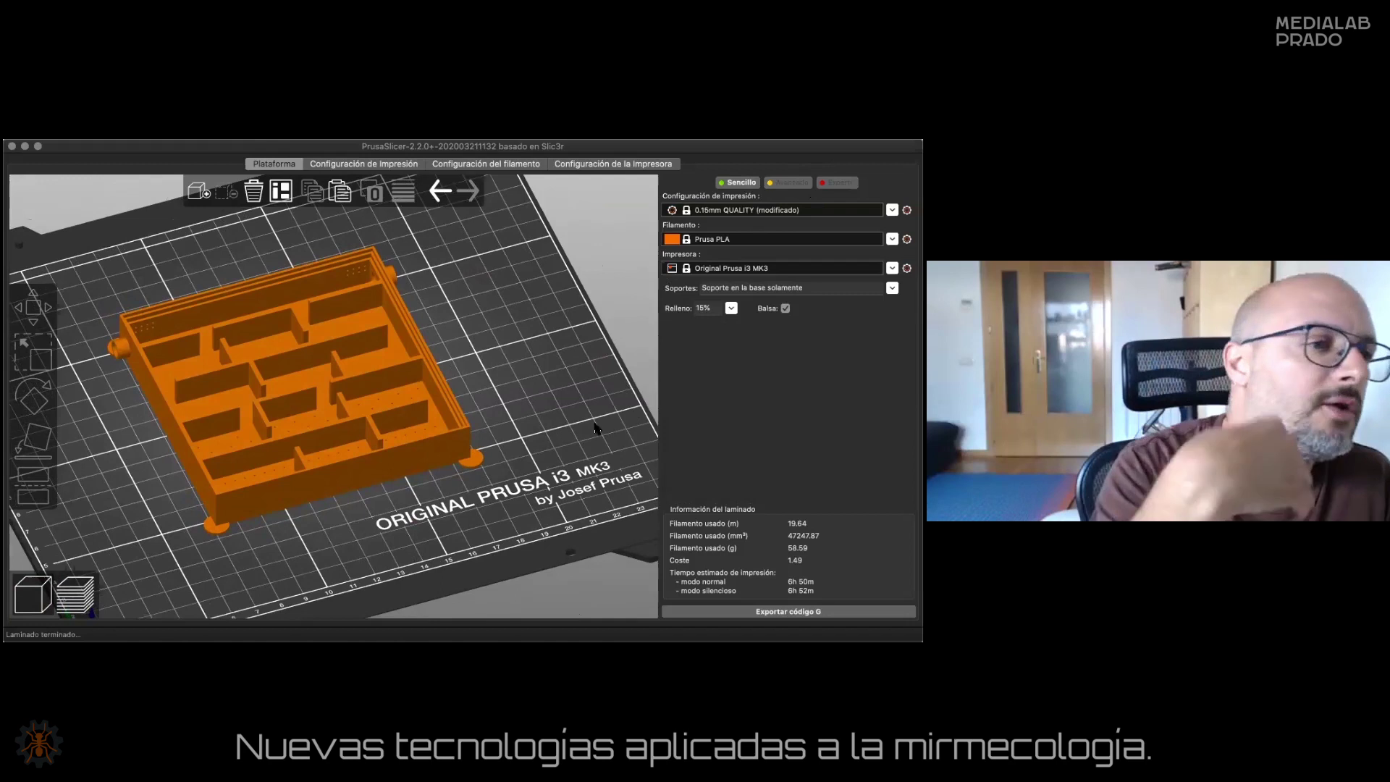
{"action": "left_click_drag", "start_coordinate": [564, 429], "coordinate": [435, 517]}
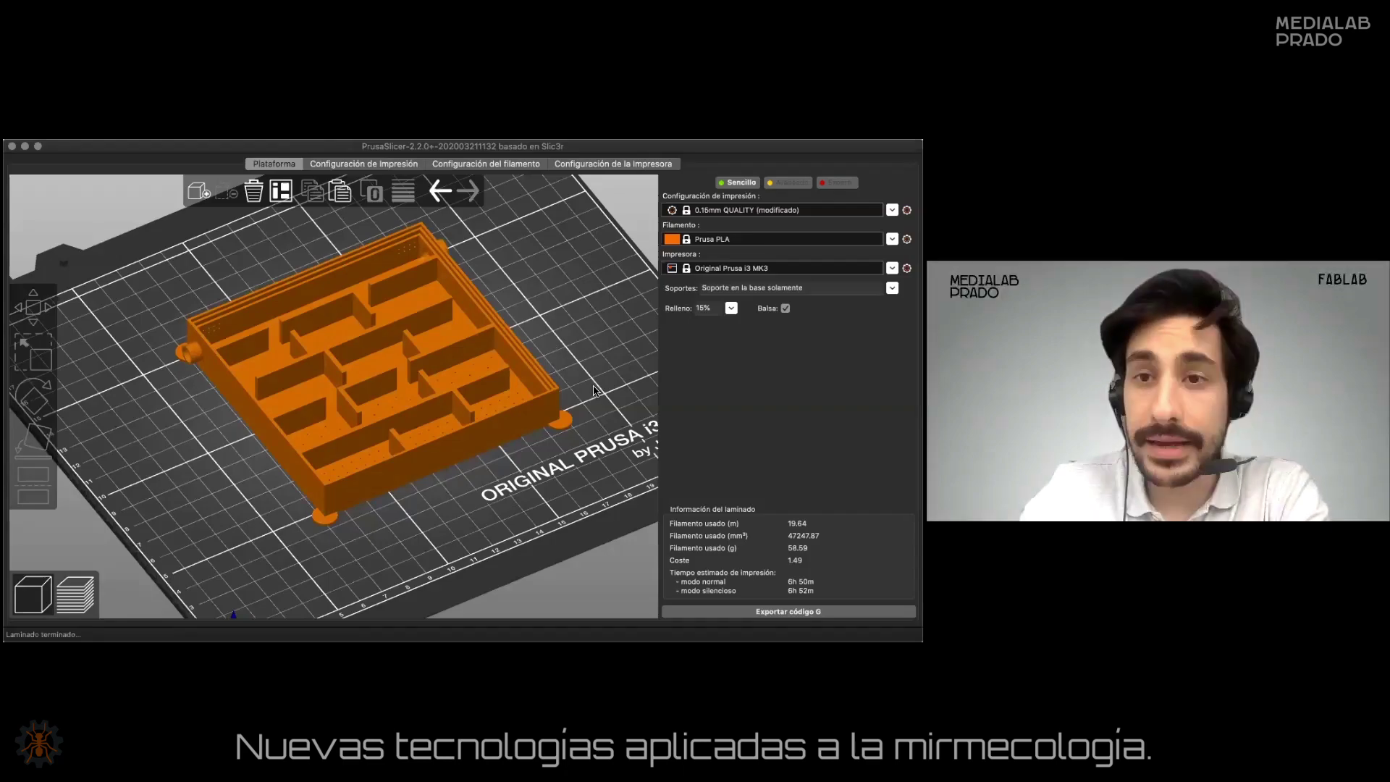
{"action": "left_click", "coordinate": [533, 414]}
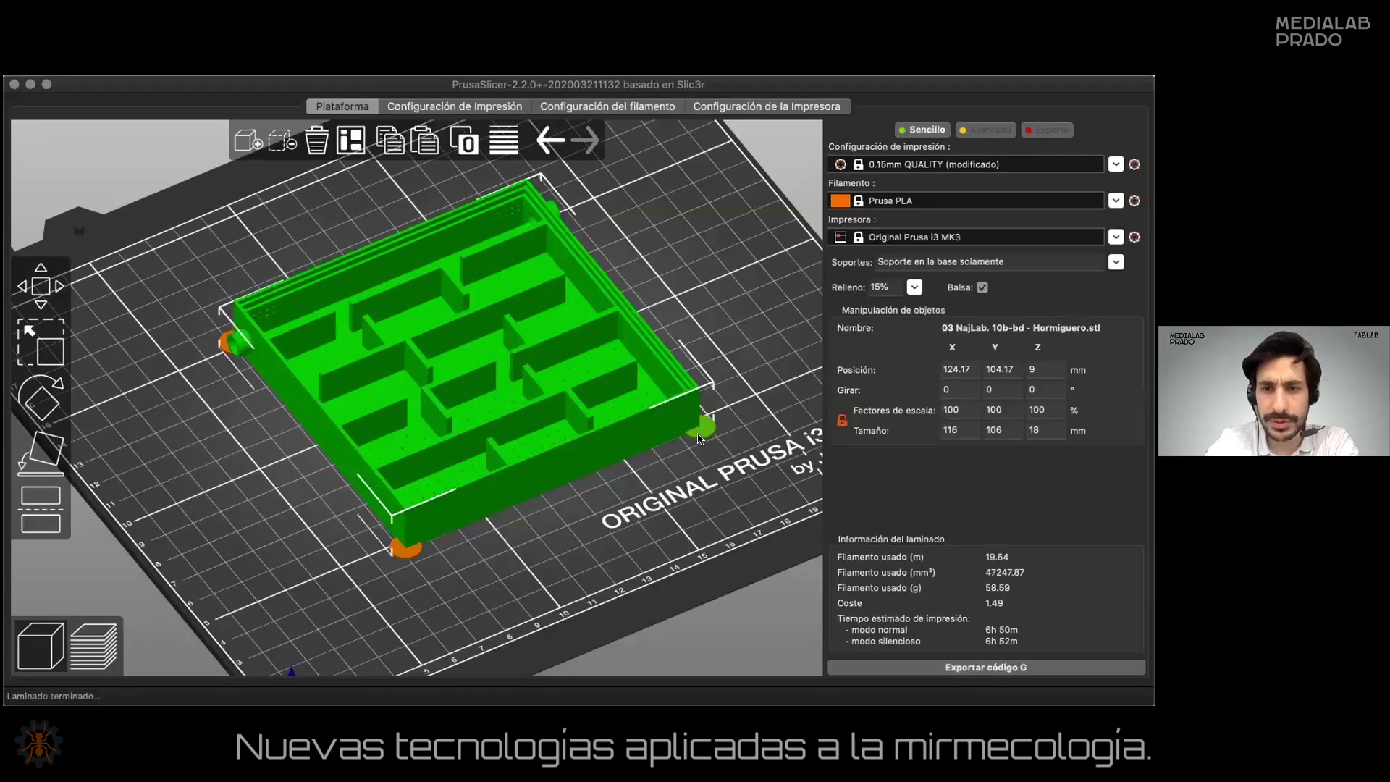
{"action": "left_click", "coordinate": [560, 420]}
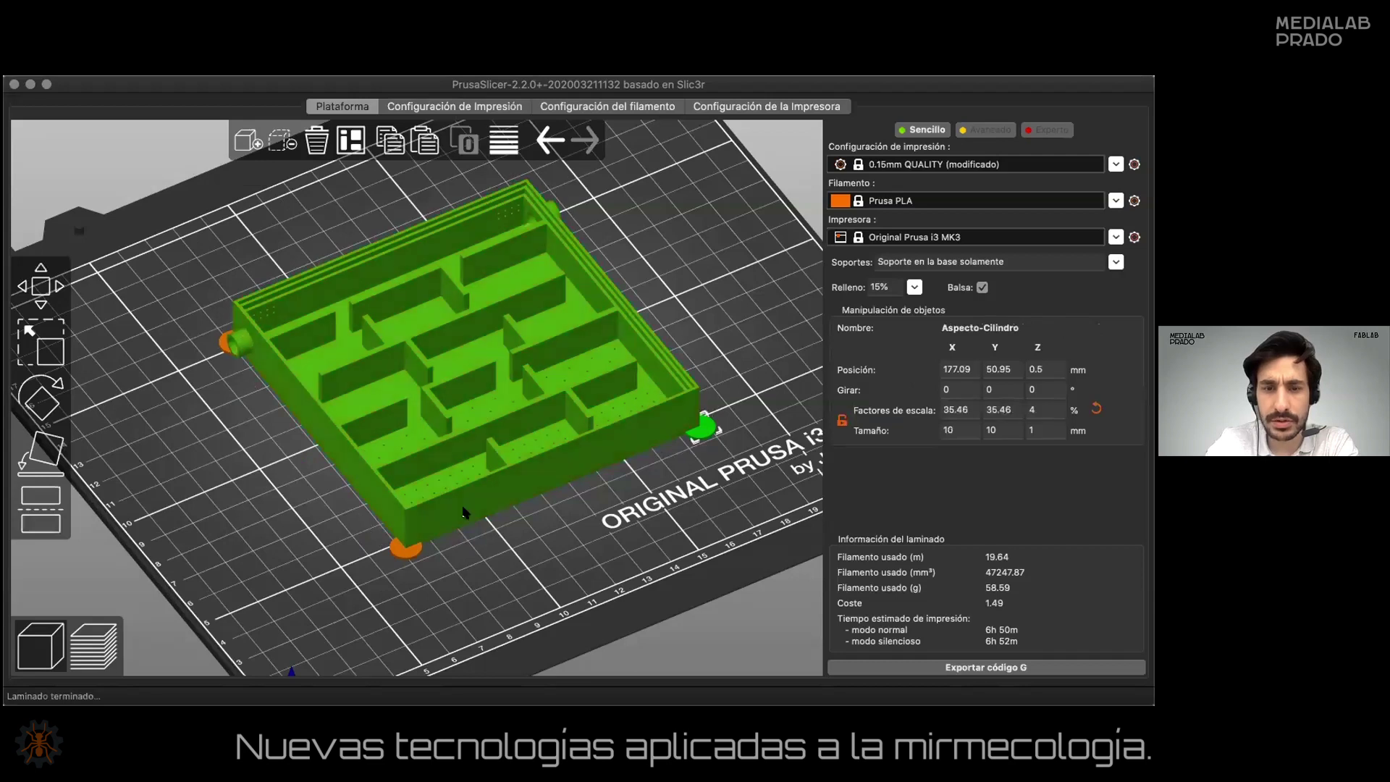
{"action": "left_click", "coordinate": [401, 556]}
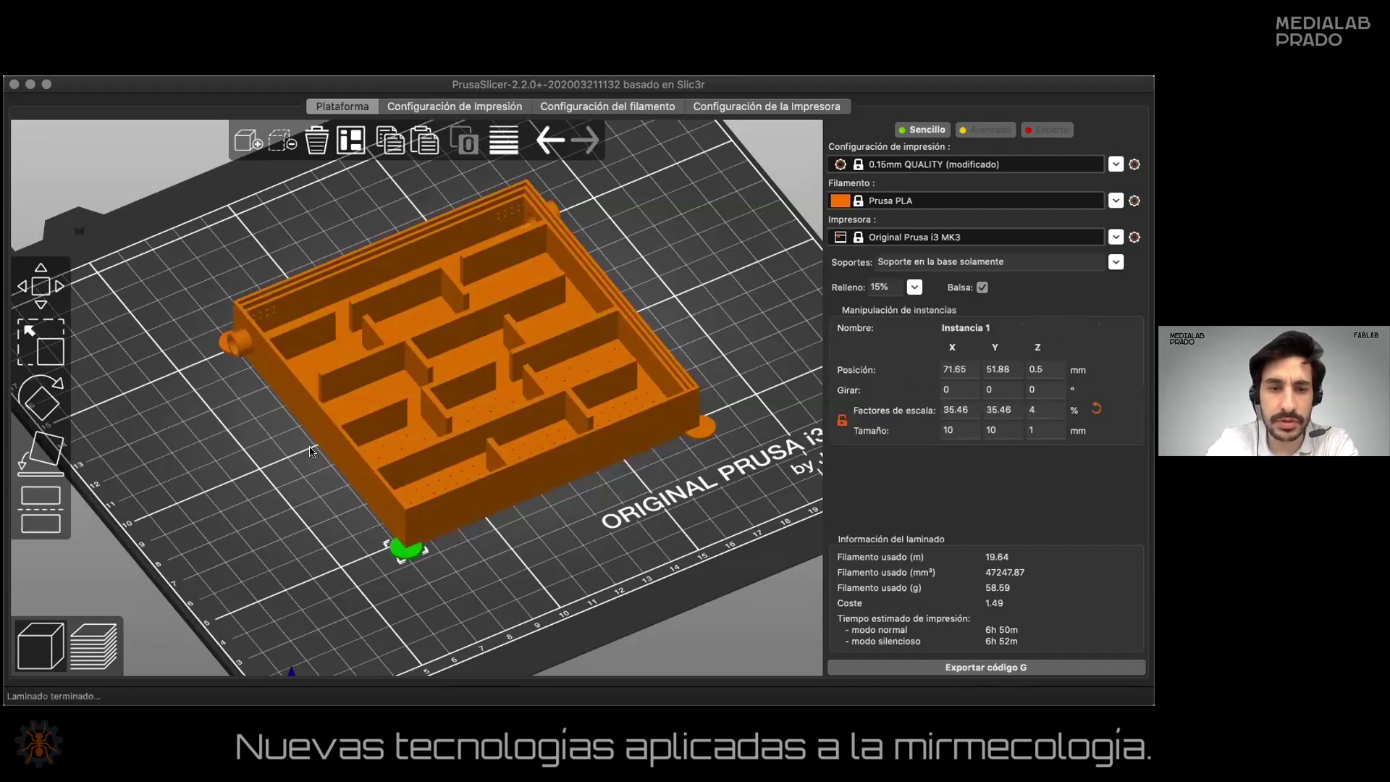
{"action": "left_click", "coordinate": [197, 458]}
{"action": "left_click", "coordinate": [398, 326]}
{"action": "left_click", "coordinate": [743, 406]}
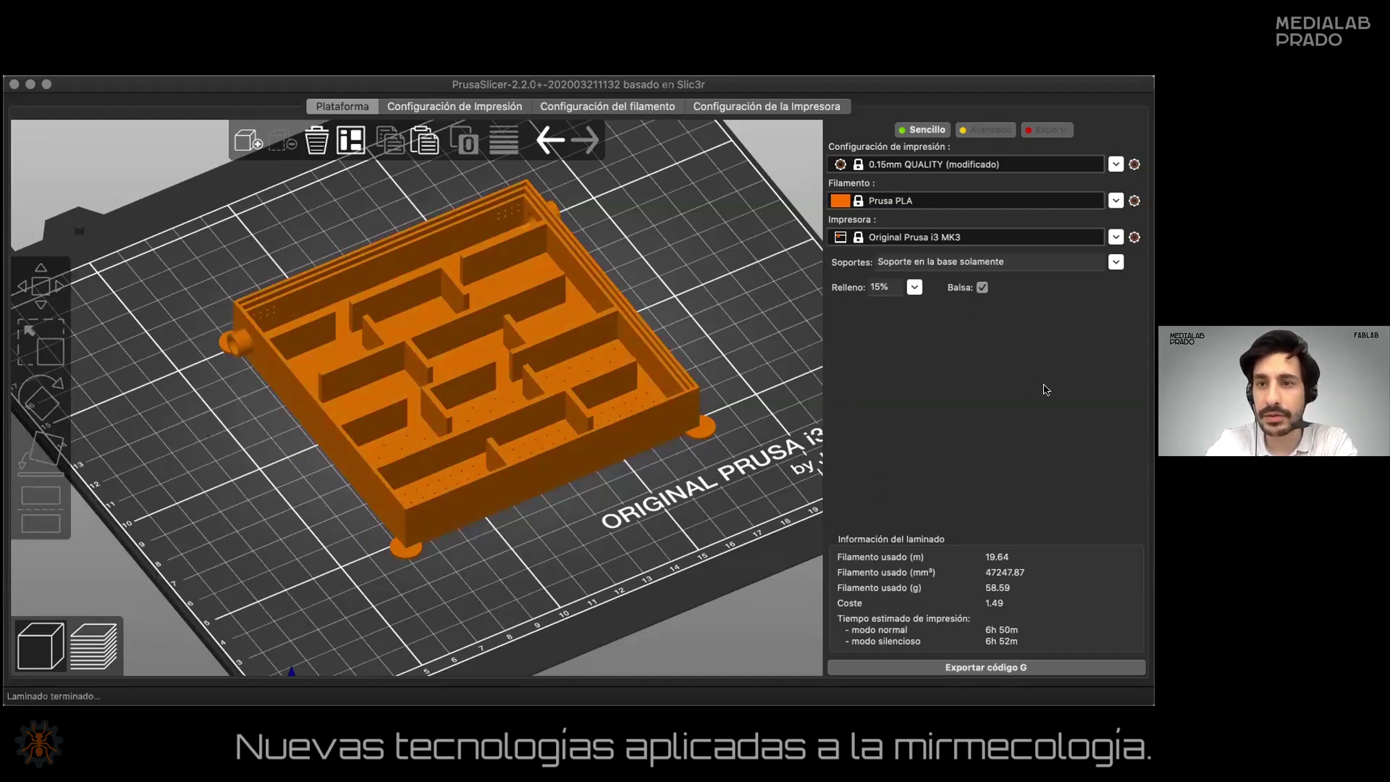
Switch to Advanced mode and highlight the Aspecto-Cilindro object that has two instances, viewing its discs on the whole bed.
{"action": "left_click", "coordinate": [990, 130]}
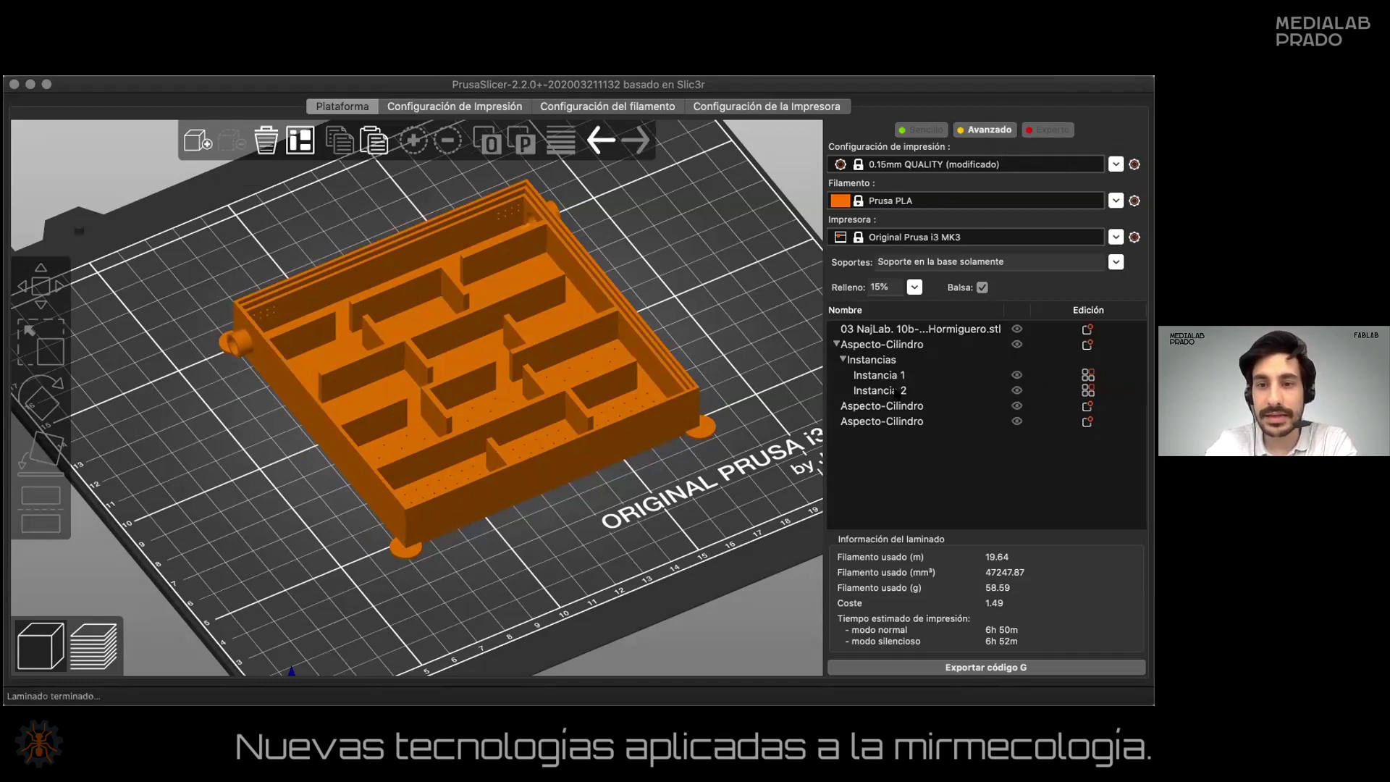
{"action": "left_click", "coordinate": [873, 346]}
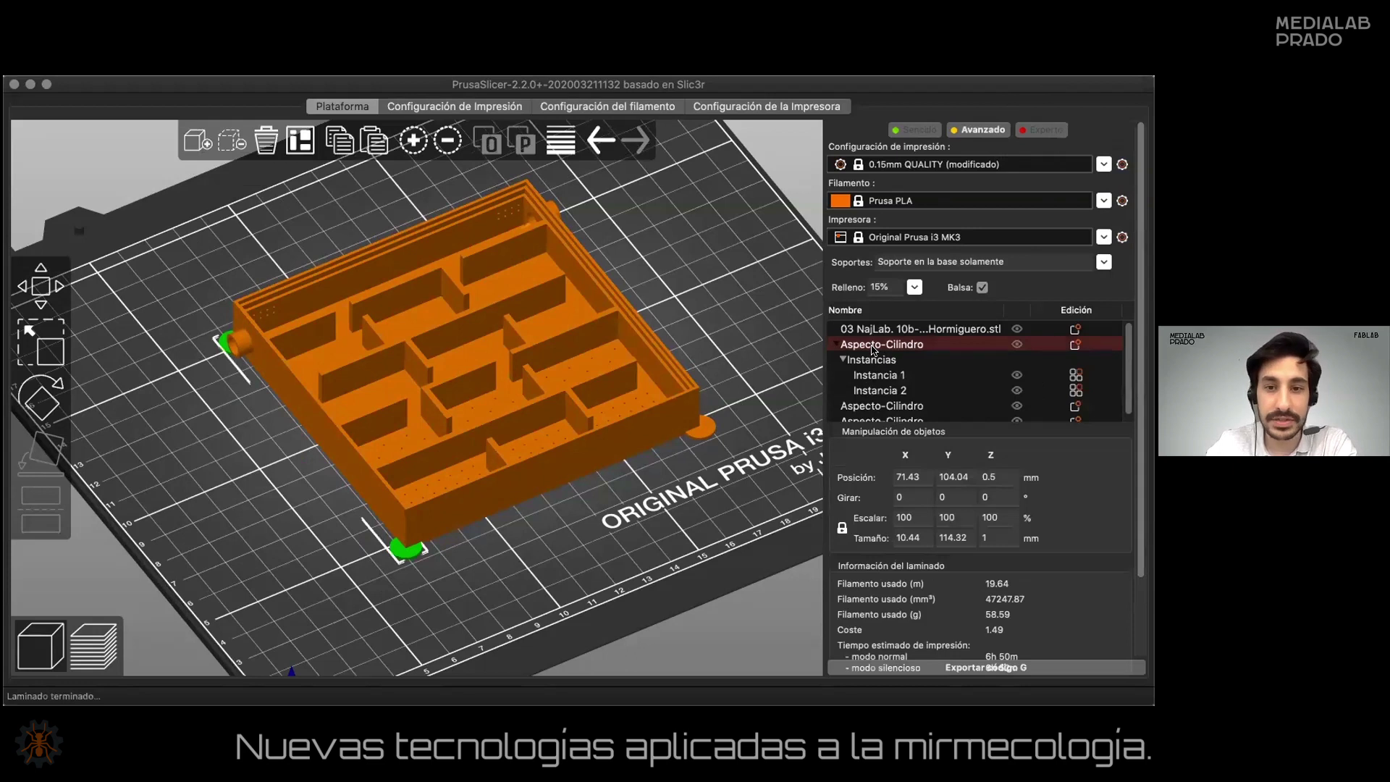
{"action": "left_click_drag", "start_coordinate": [739, 370], "coordinate": [927, 393]}
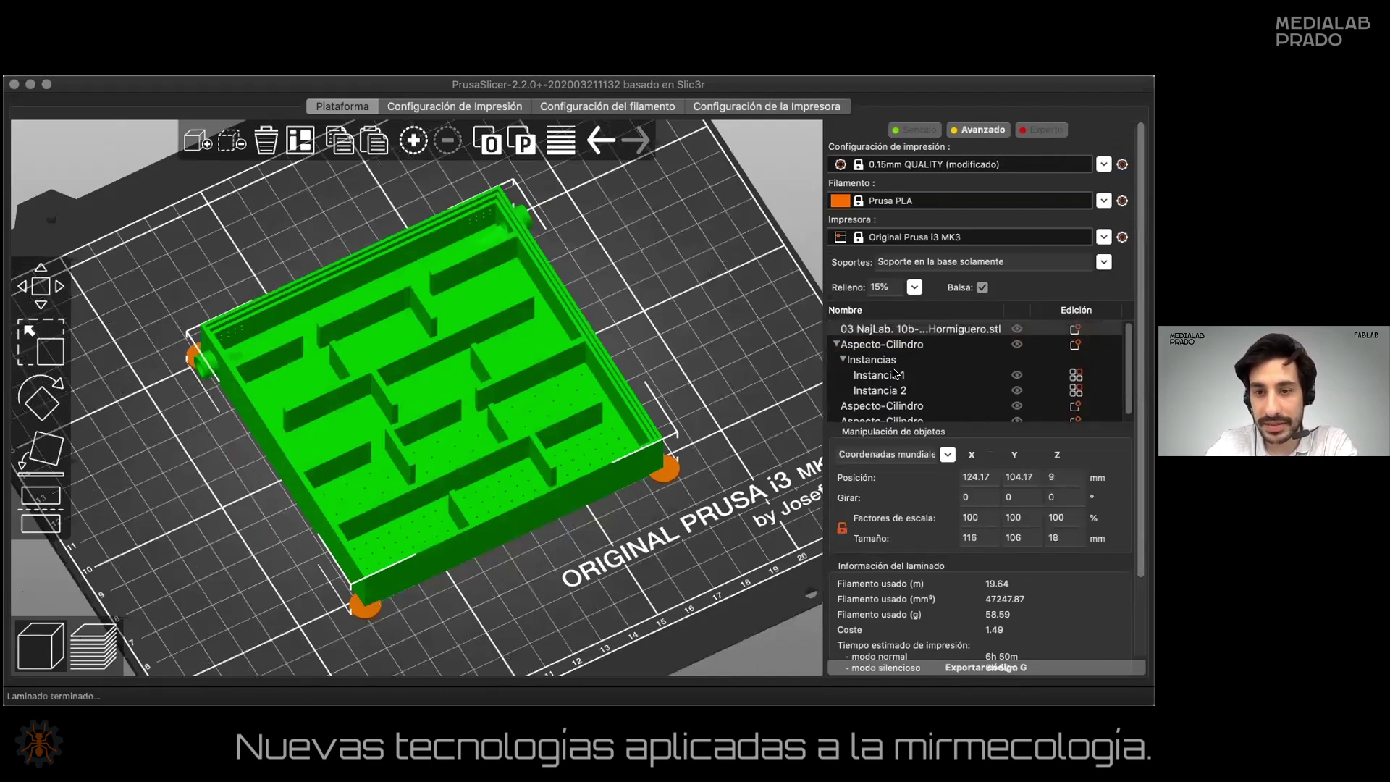
{"action": "left_click", "coordinate": [882, 345]}
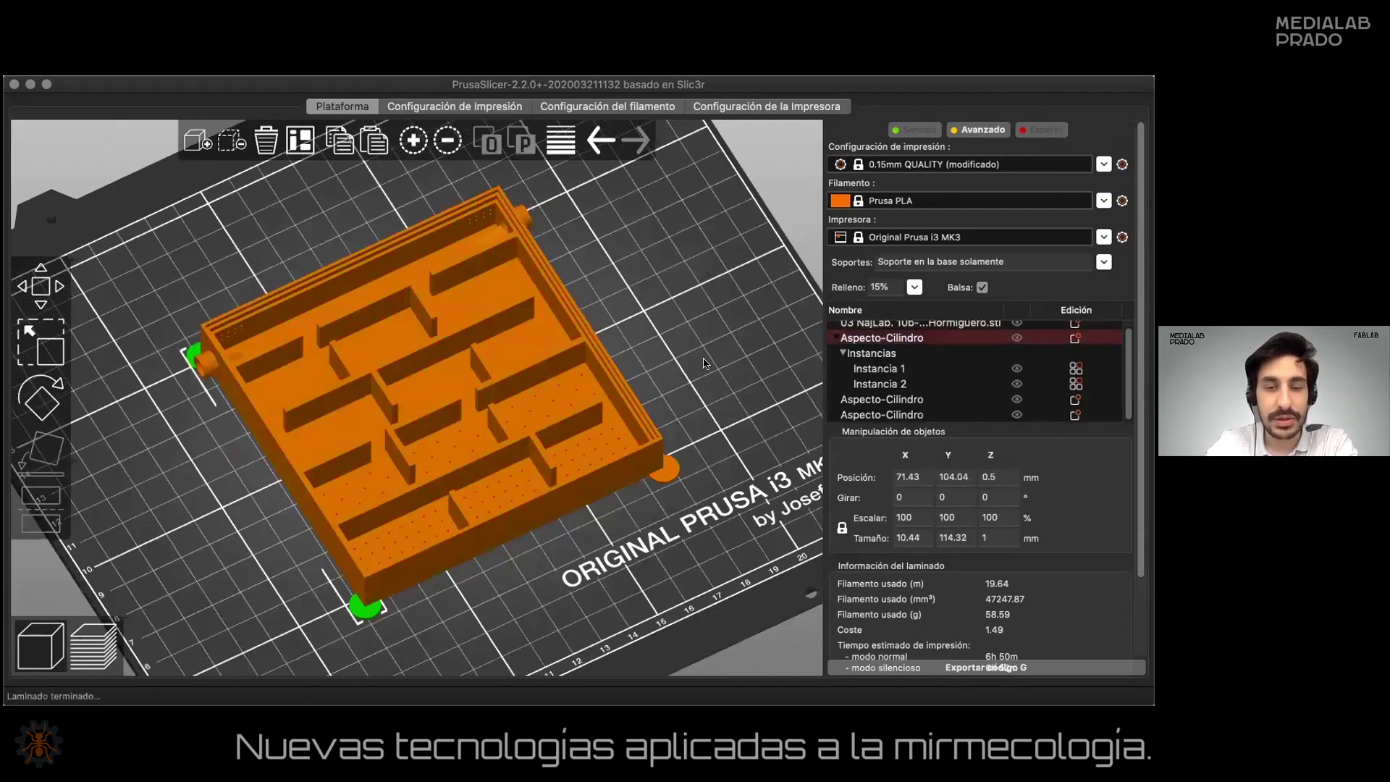
{"action": "left_click_drag", "start_coordinate": [724, 376], "coordinate": [726, 368]}
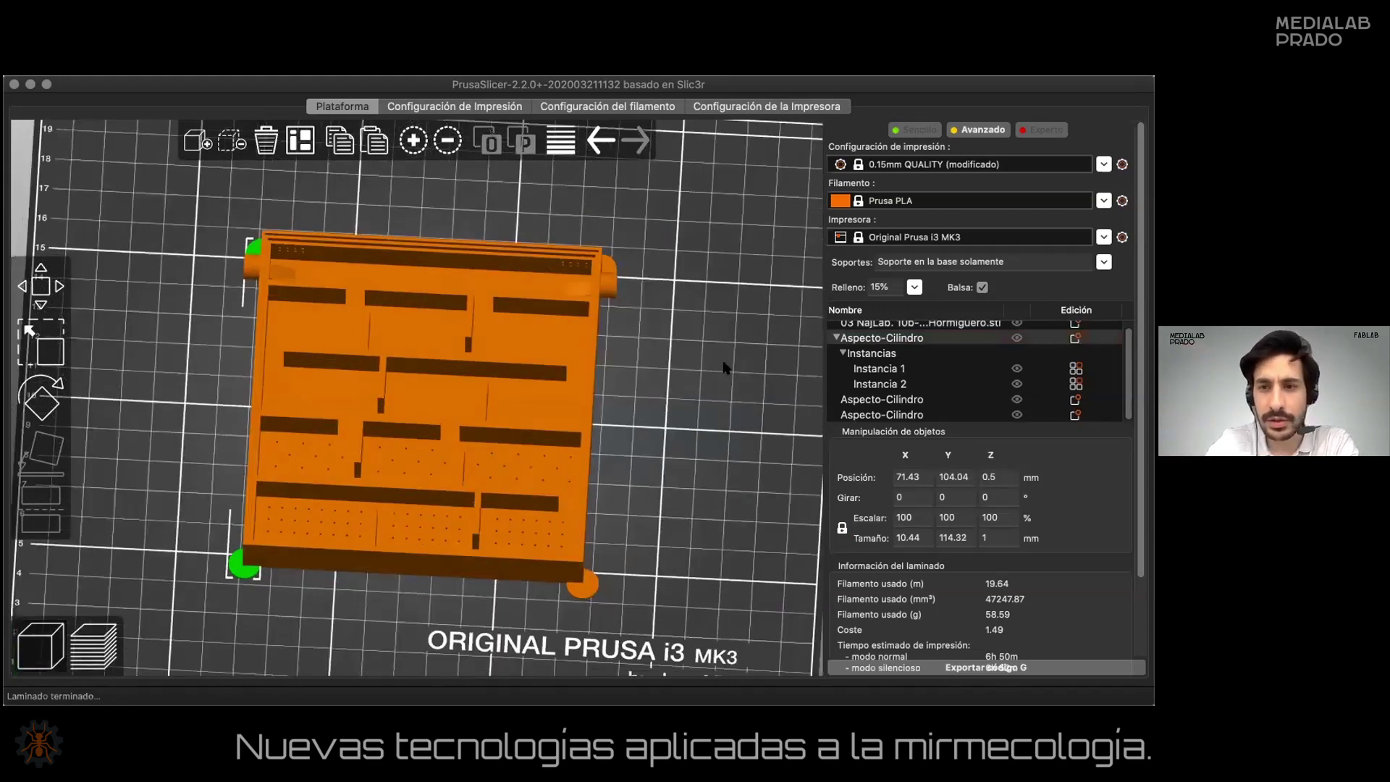
{"action": "scroll", "coordinate": [687, 427], "scroll_direction": "down", "scroll_amount": 2}
{"action": "scroll", "coordinate": [550, 542], "scroll_direction": "down", "scroll_amount": 3}
{"action": "left_click_drag", "start_coordinate": [568, 555], "coordinate": [998, 352]}
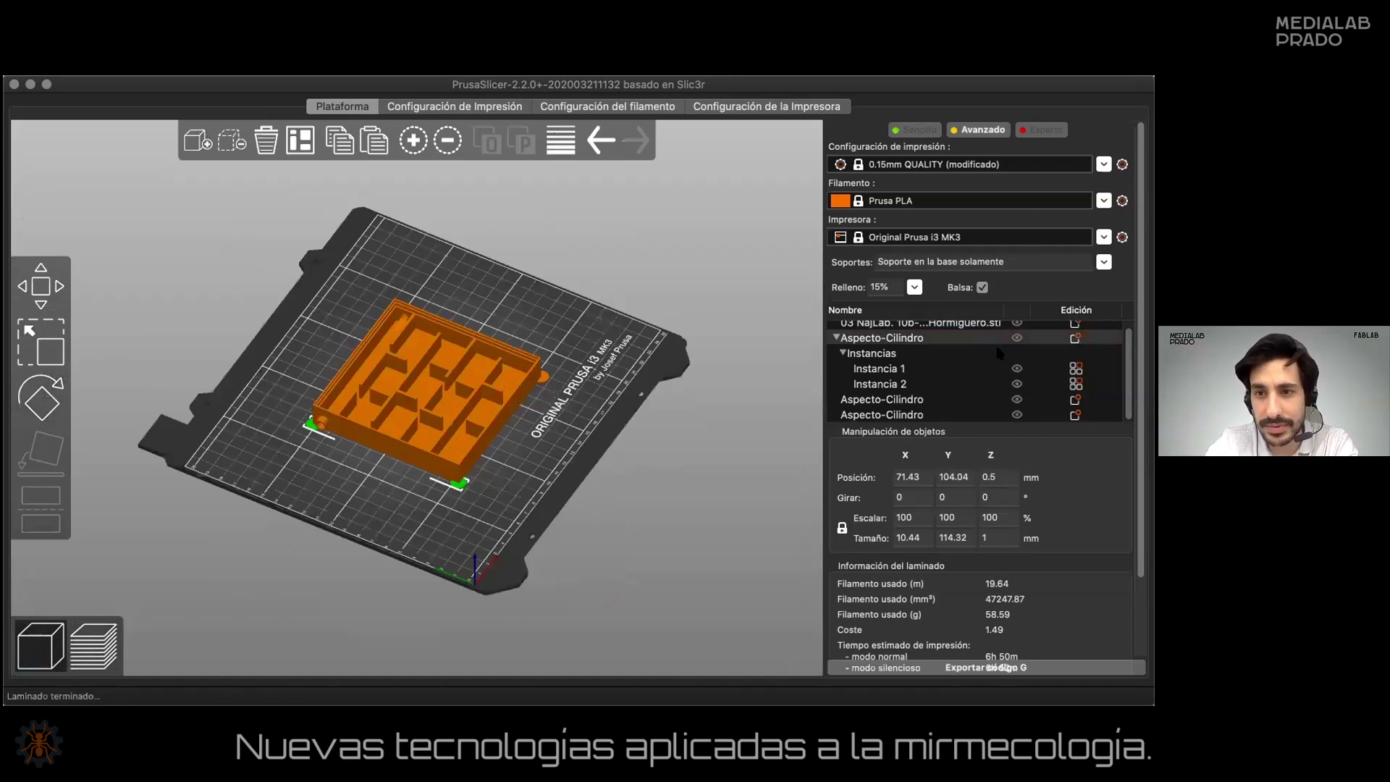
Collapse the cylinder's instances in the object list and select the two-instance cylinder and the nest in turn.
{"action": "left_click", "coordinate": [843, 353]}
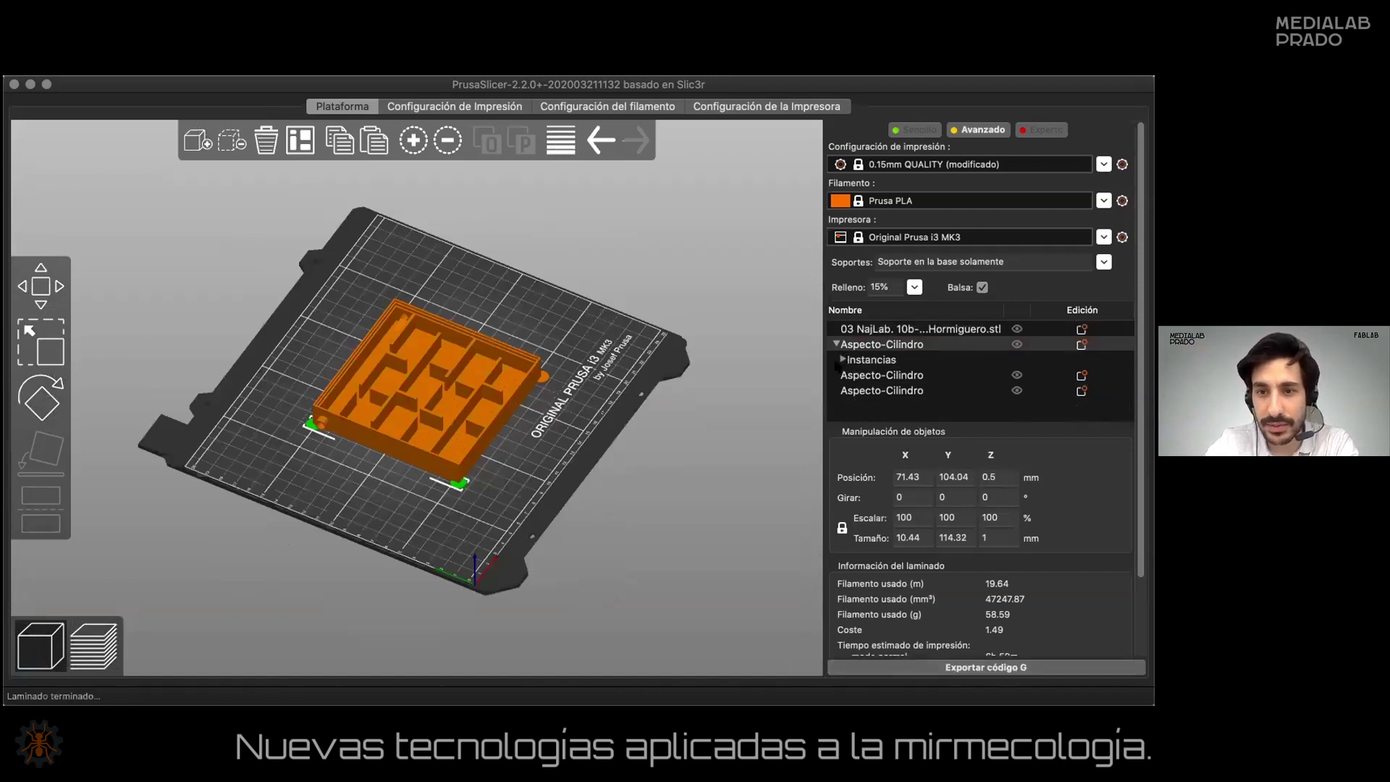
{"action": "left_click", "coordinate": [1019, 345]}
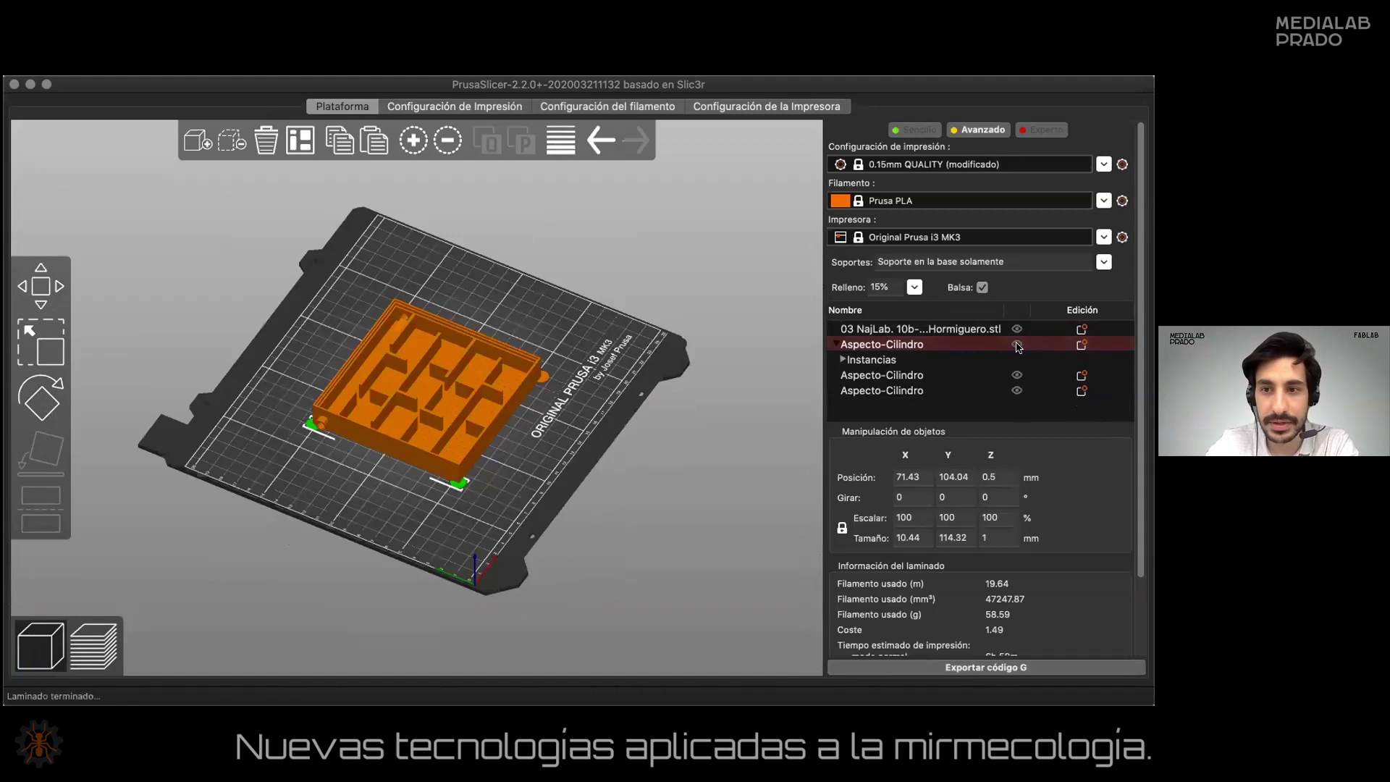
{"action": "left_click", "coordinate": [1016, 331]}
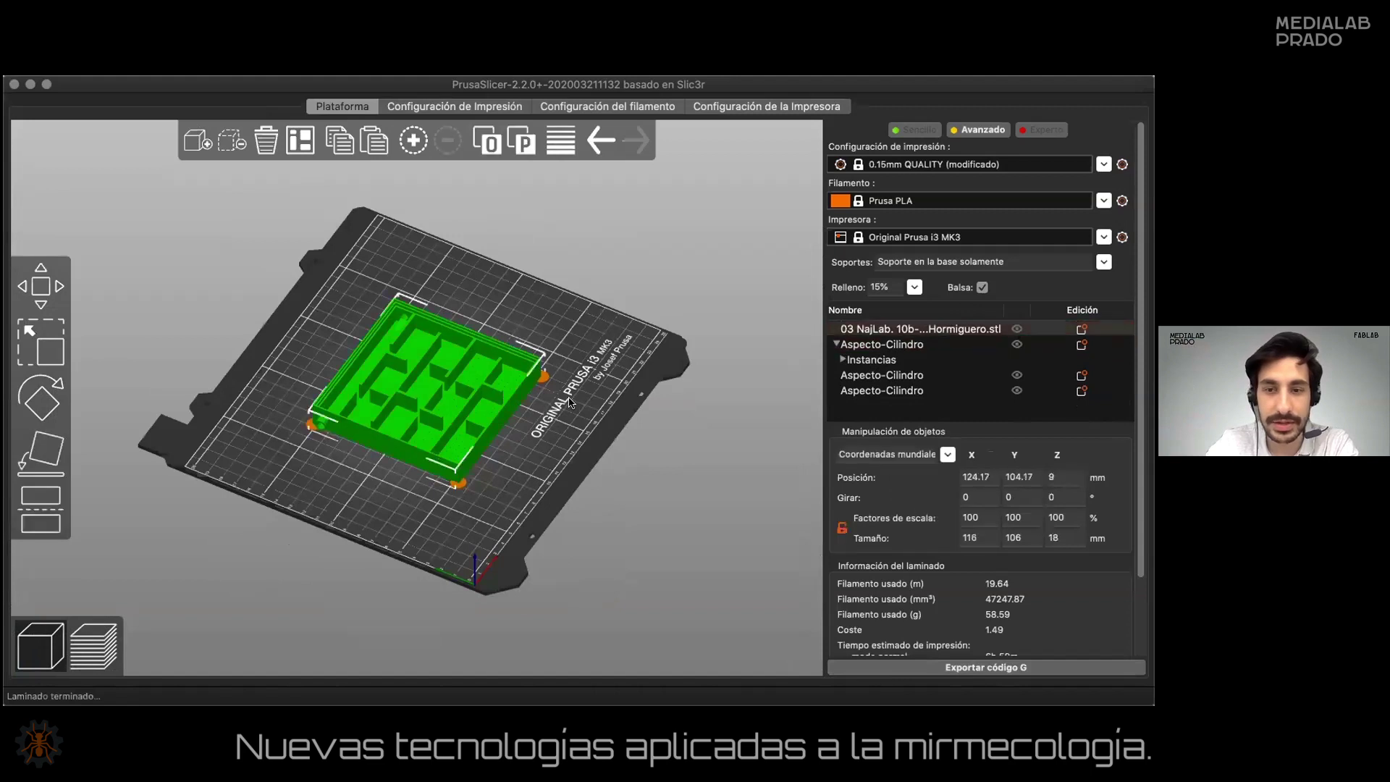
{"action": "left_click_drag", "start_coordinate": [632, 378], "coordinate": [879, 383]}
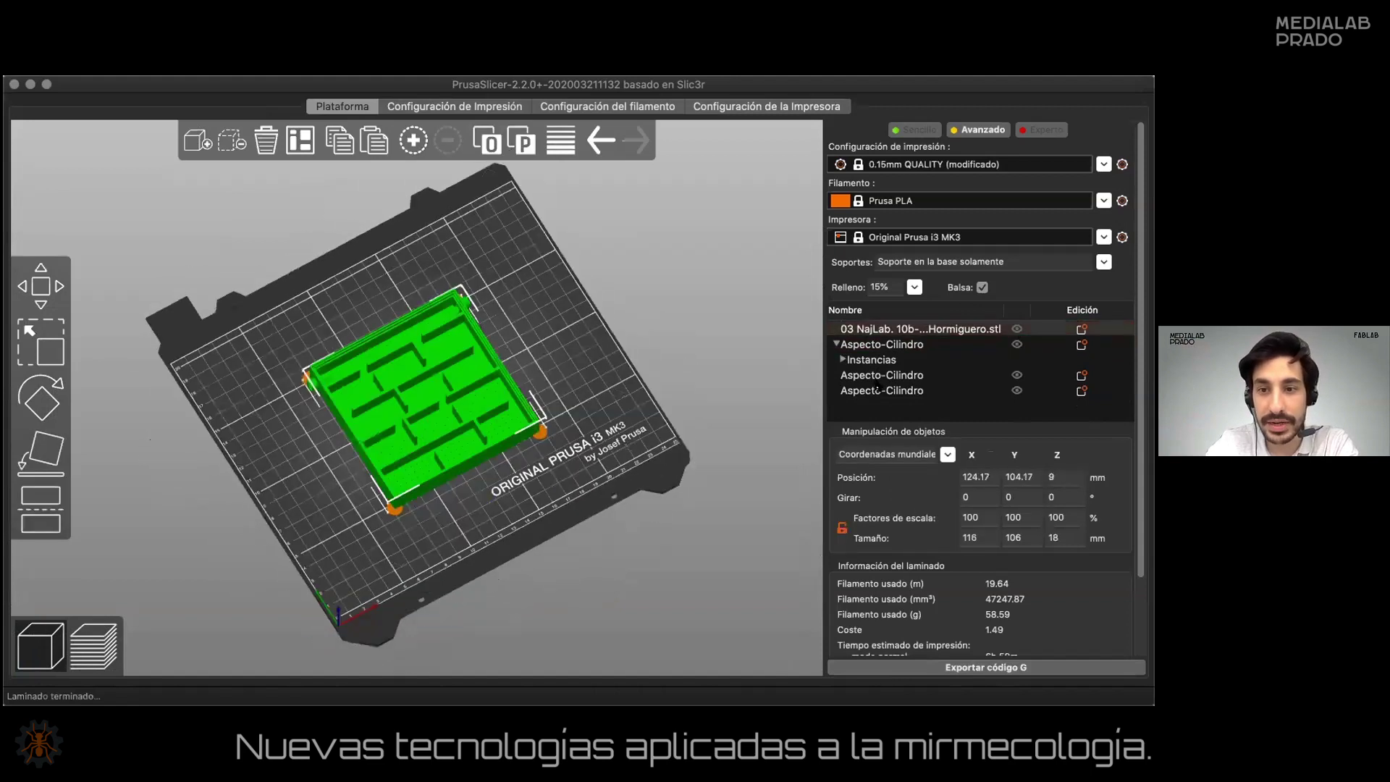
Set the X and Y size of the last listed Aspecto-Cilindro disc to 20 mm and deselect it.
{"action": "left_click", "coordinate": [880, 390]}
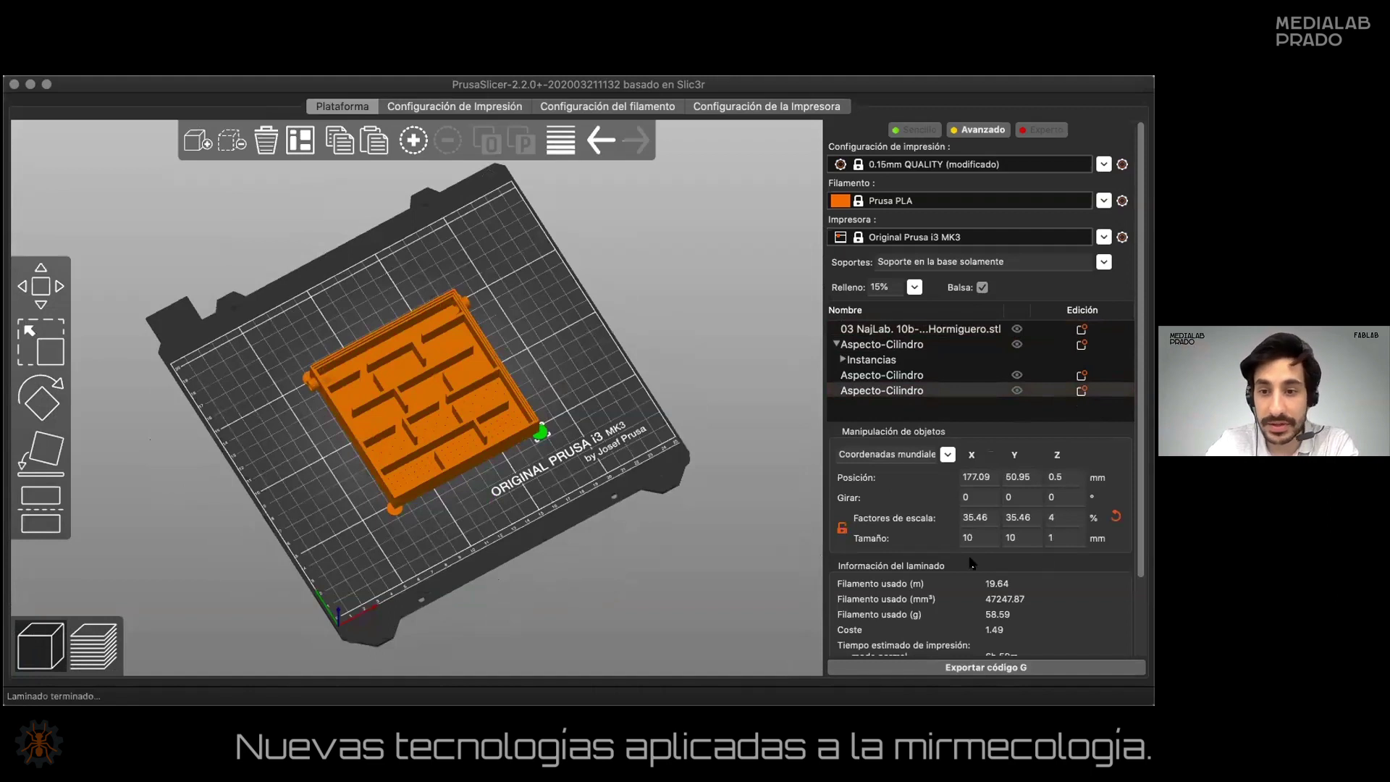
{"action": "left_click", "coordinate": [982, 538]}
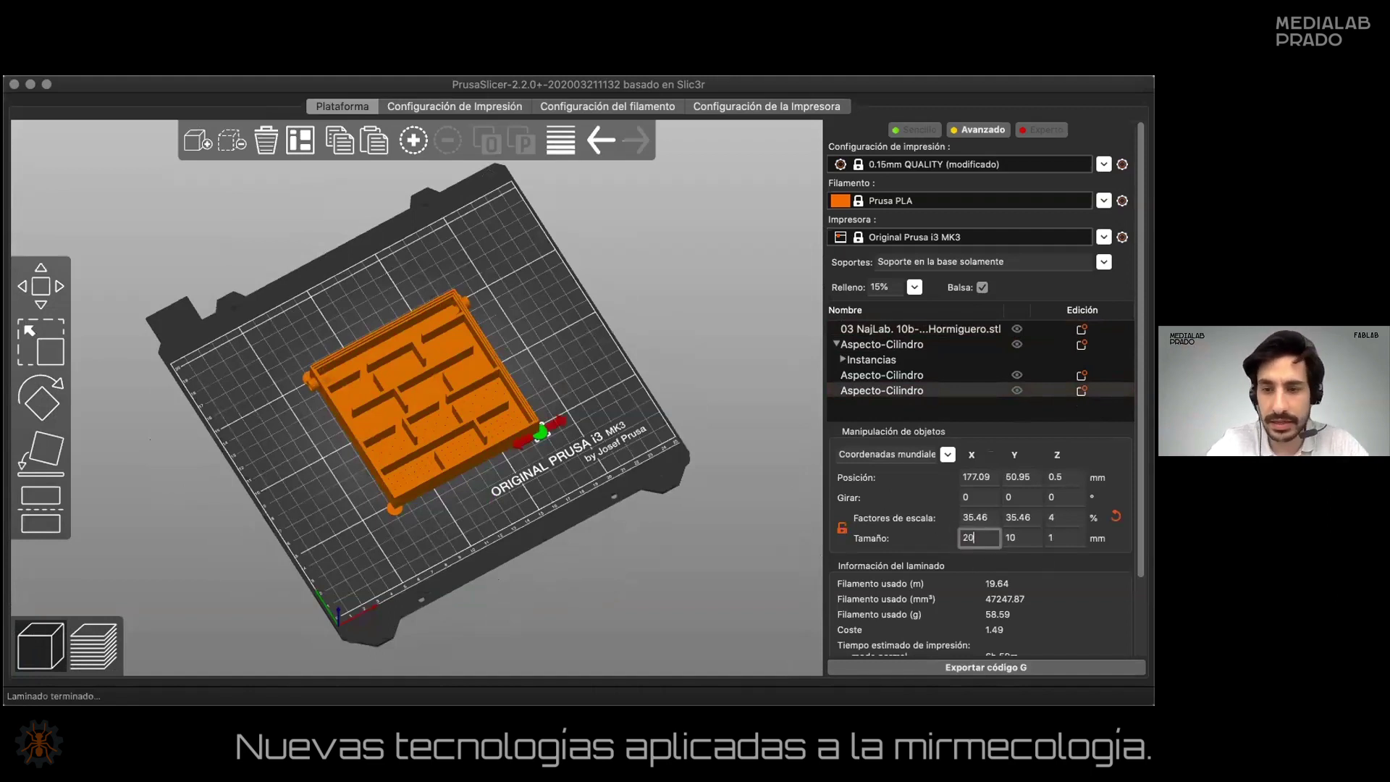
{"action": "type", "text": "20"}
{"action": "left_click", "coordinate": [1032, 536]}
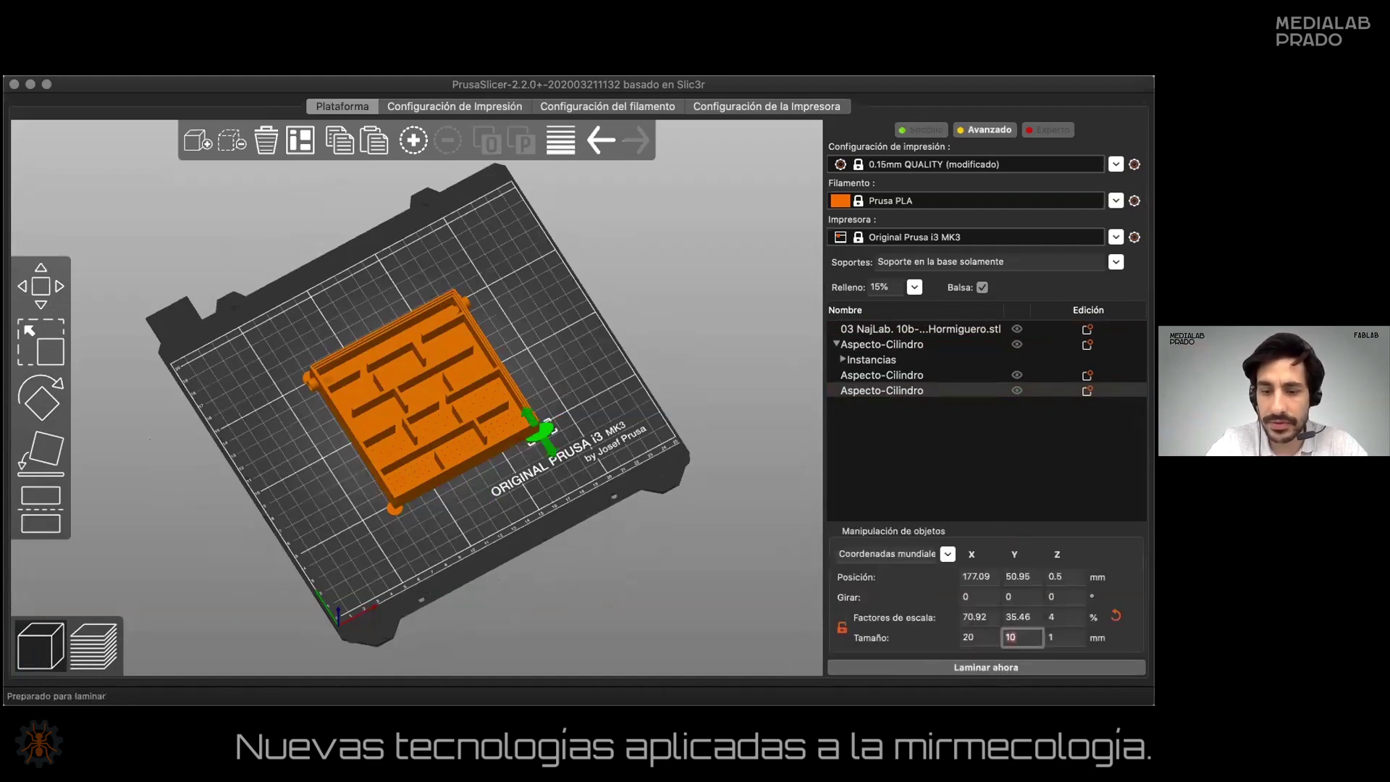
{"action": "left_click", "coordinate": [414, 509]}
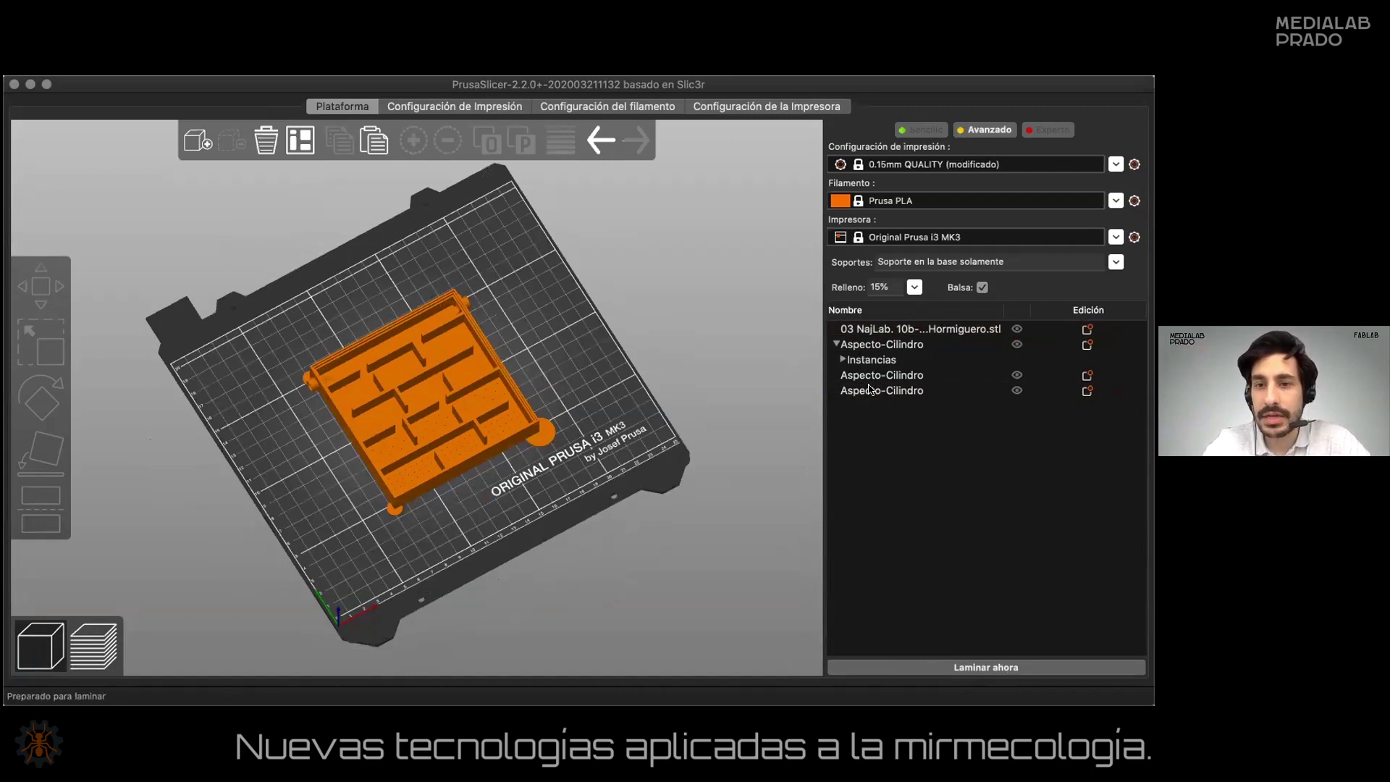
Select the nest and cylinder entries in turn, look through the nest's available object options, and dismiss them.
{"action": "left_click", "coordinate": [517, 433]}
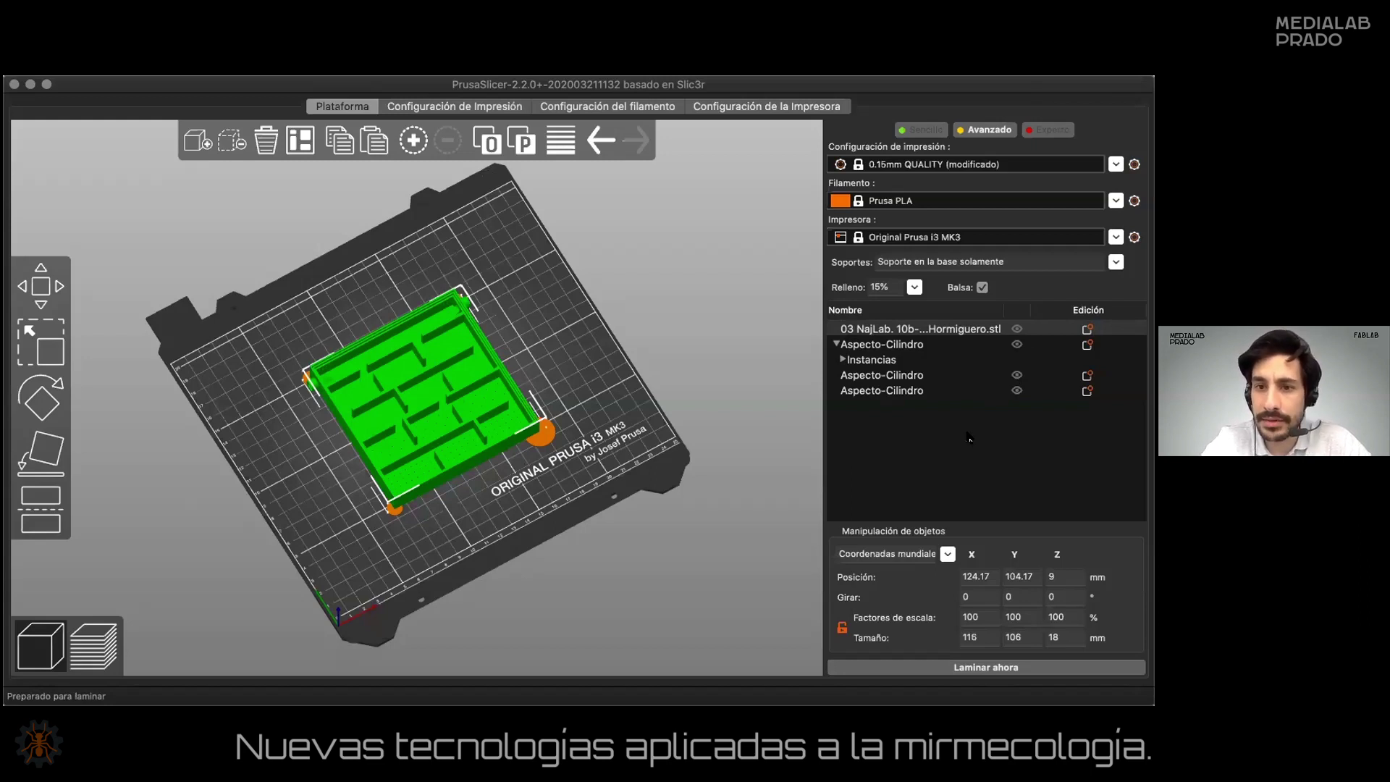
{"action": "left_click", "coordinate": [880, 345]}
{"action": "left_click", "coordinate": [873, 360]}
{"action": "left_click", "coordinate": [884, 391]}
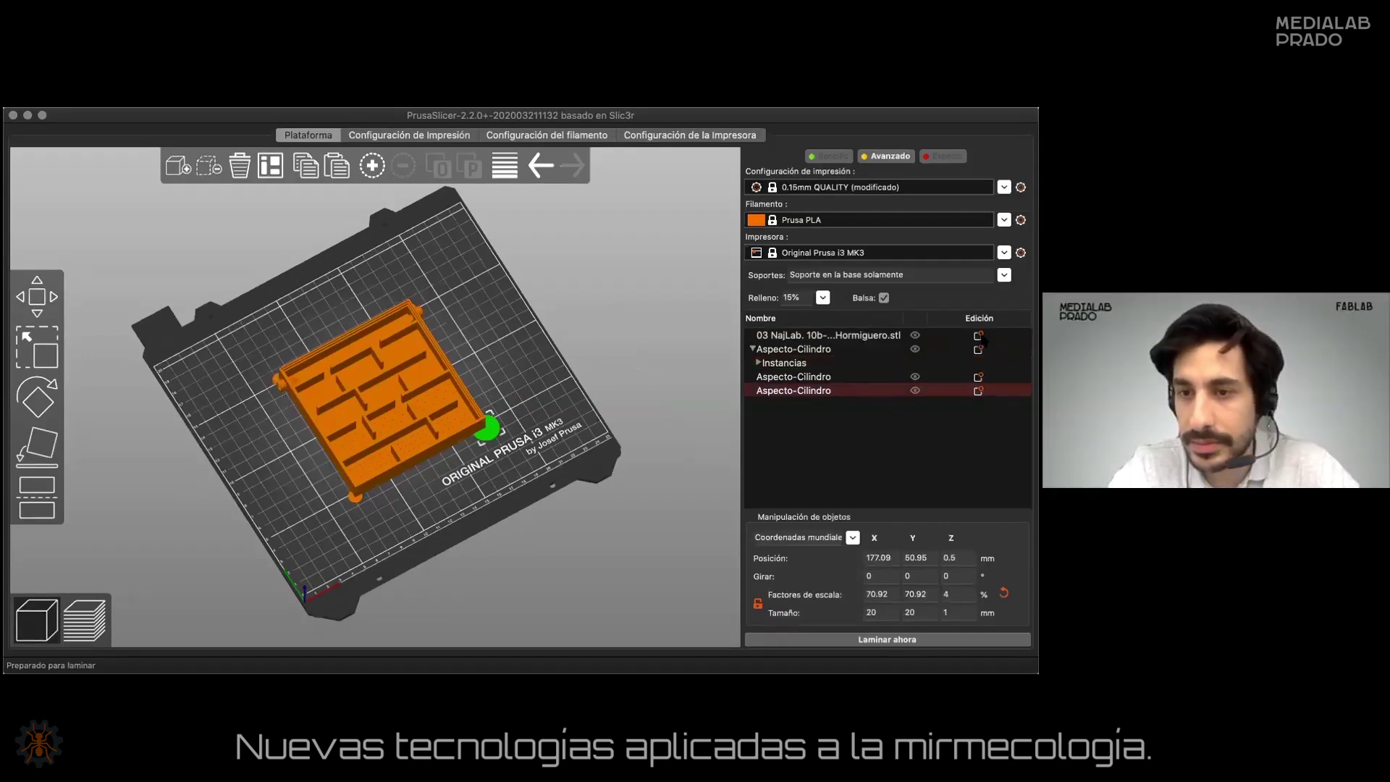
{"action": "left_click", "coordinate": [850, 337]}
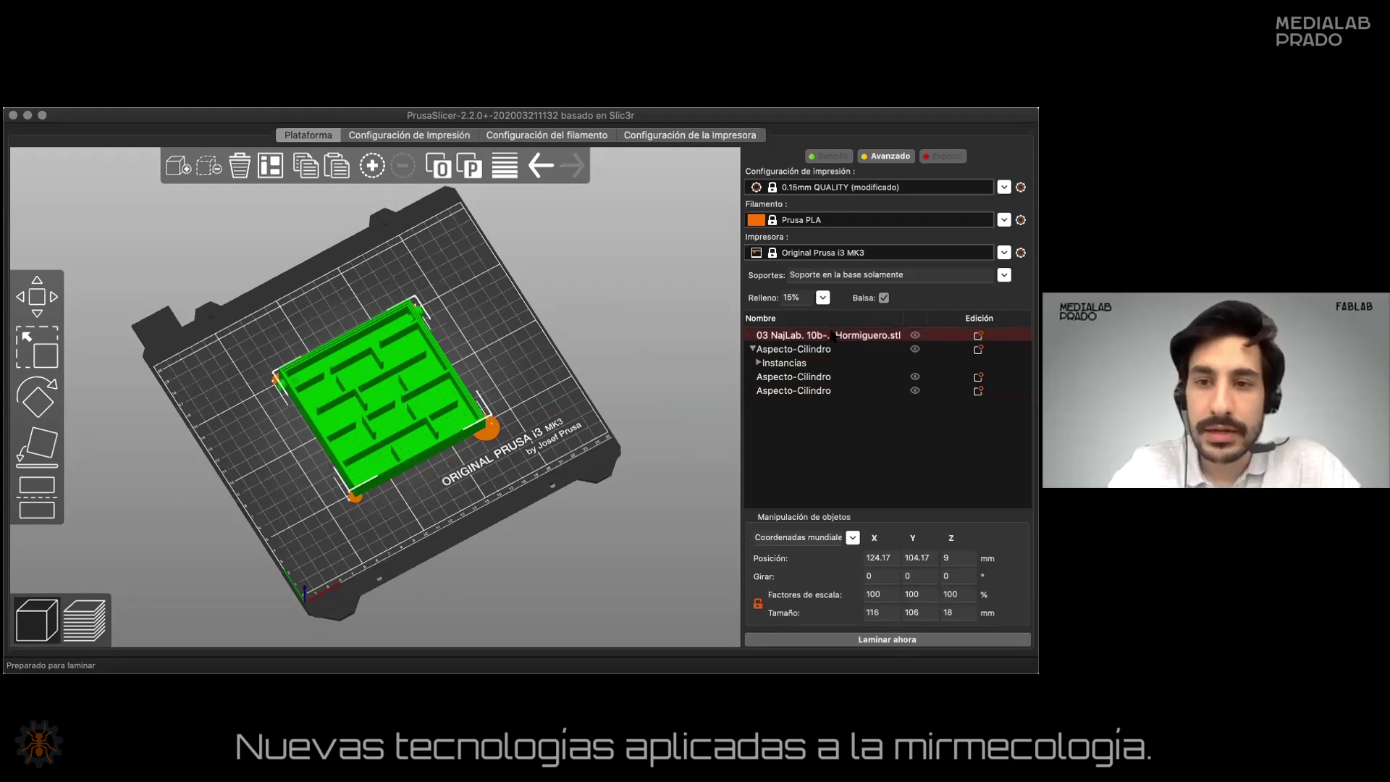
{"action": "right_click", "coordinate": [800, 338]}
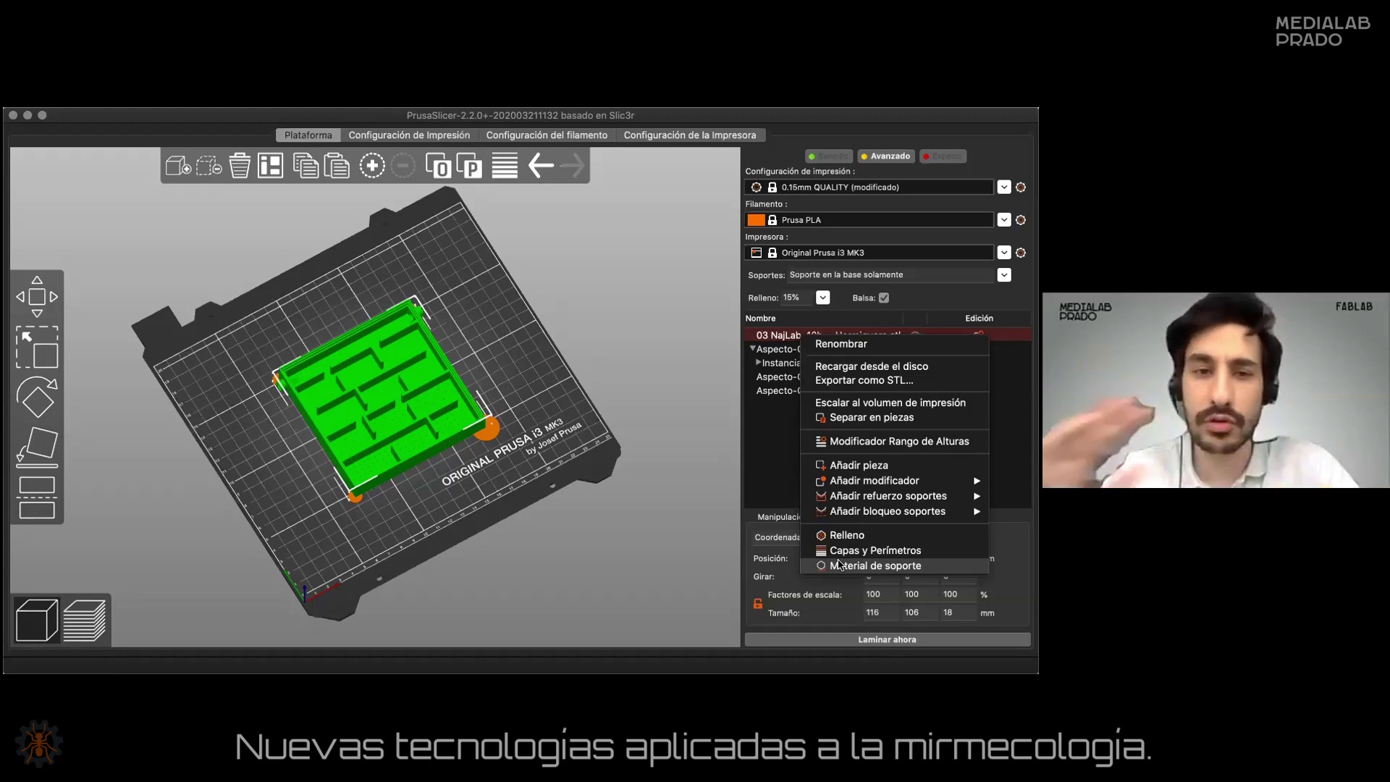
{"action": "left_click", "coordinate": [557, 449]}
Delete all the Aspecto-Cilindro corner discs, keeping only the nest on the bed.
{"action": "left_click_drag", "start_coordinate": [558, 449], "coordinate": [569, 404]}
{"action": "left_click", "coordinate": [494, 401]}
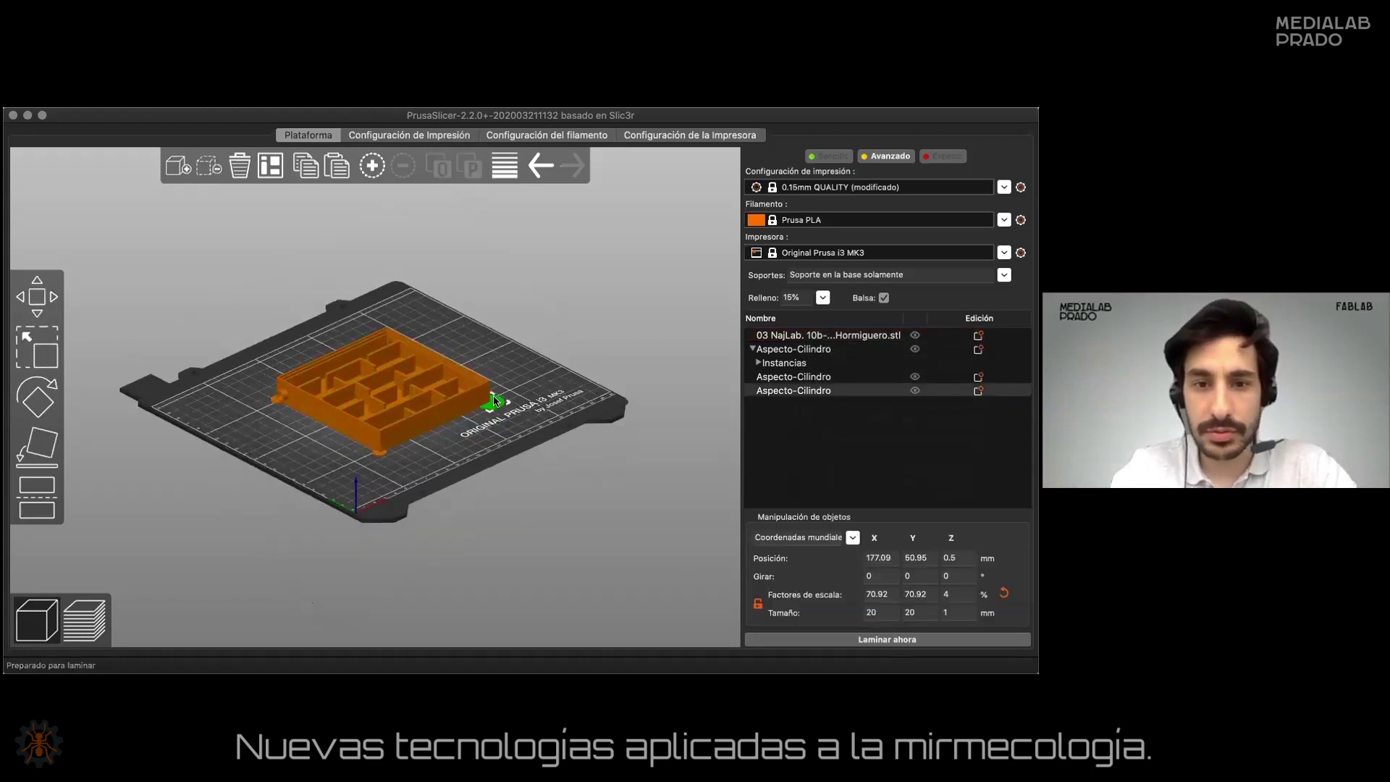
{"action": "key", "text": "Delete"}
{"action": "left_click", "coordinate": [794, 378]}
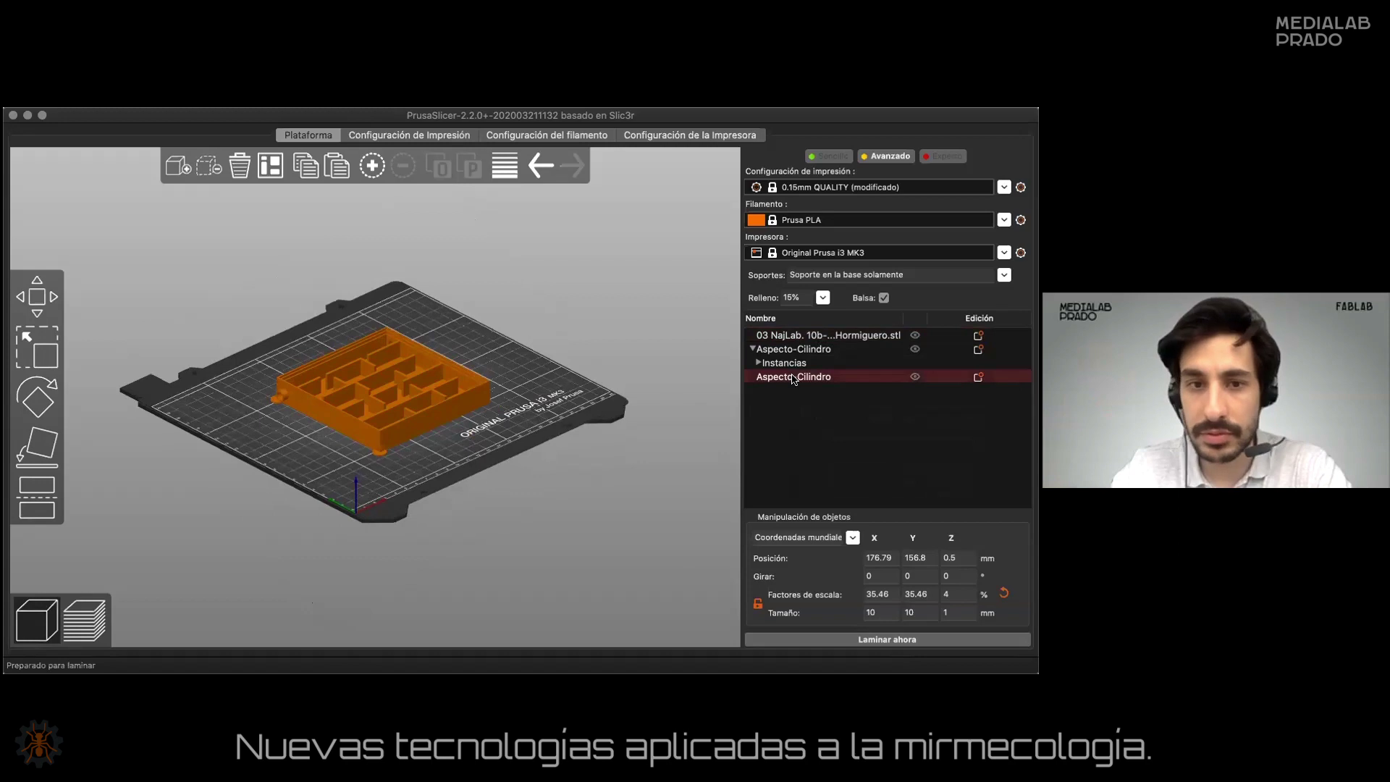
{"action": "key", "text": "Delete"}
{"action": "left_click", "coordinate": [795, 364]}
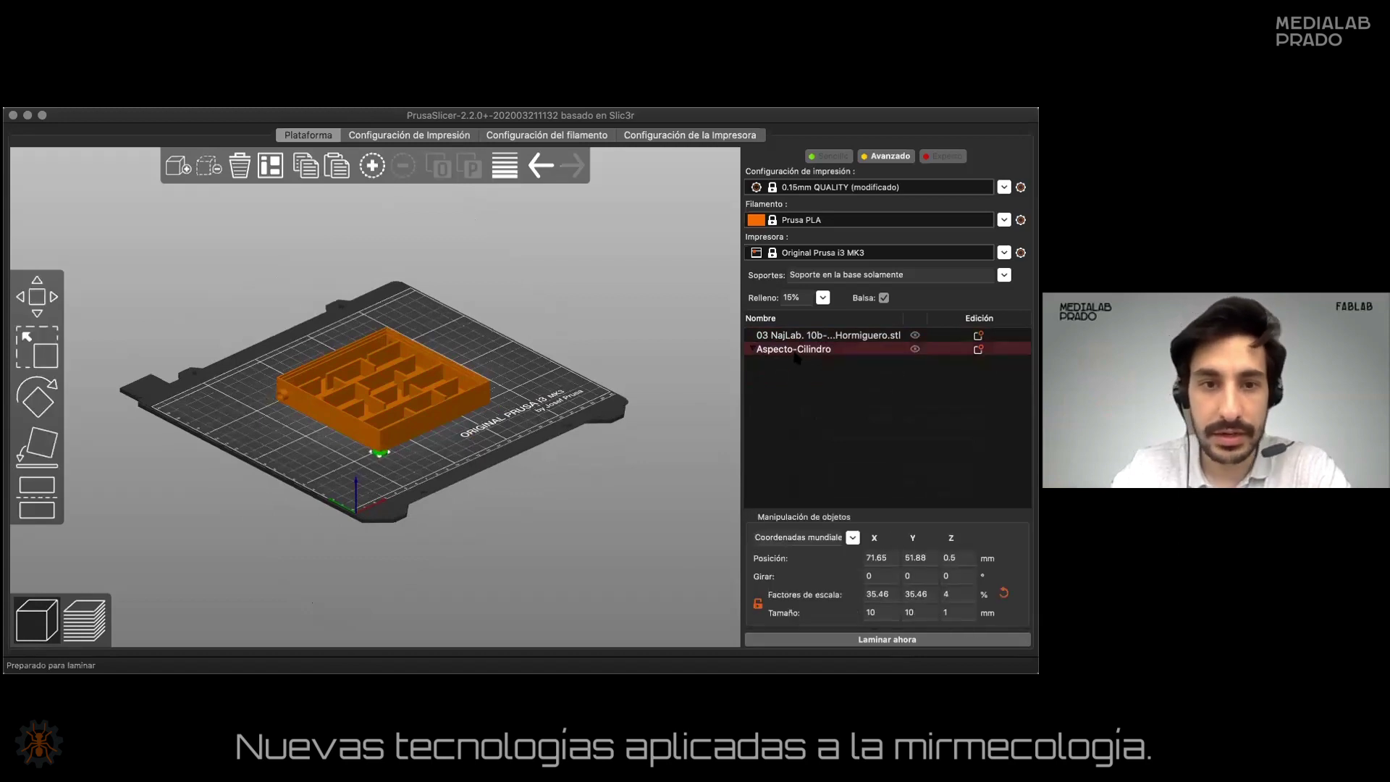
{"action": "key", "text": "Delete"}
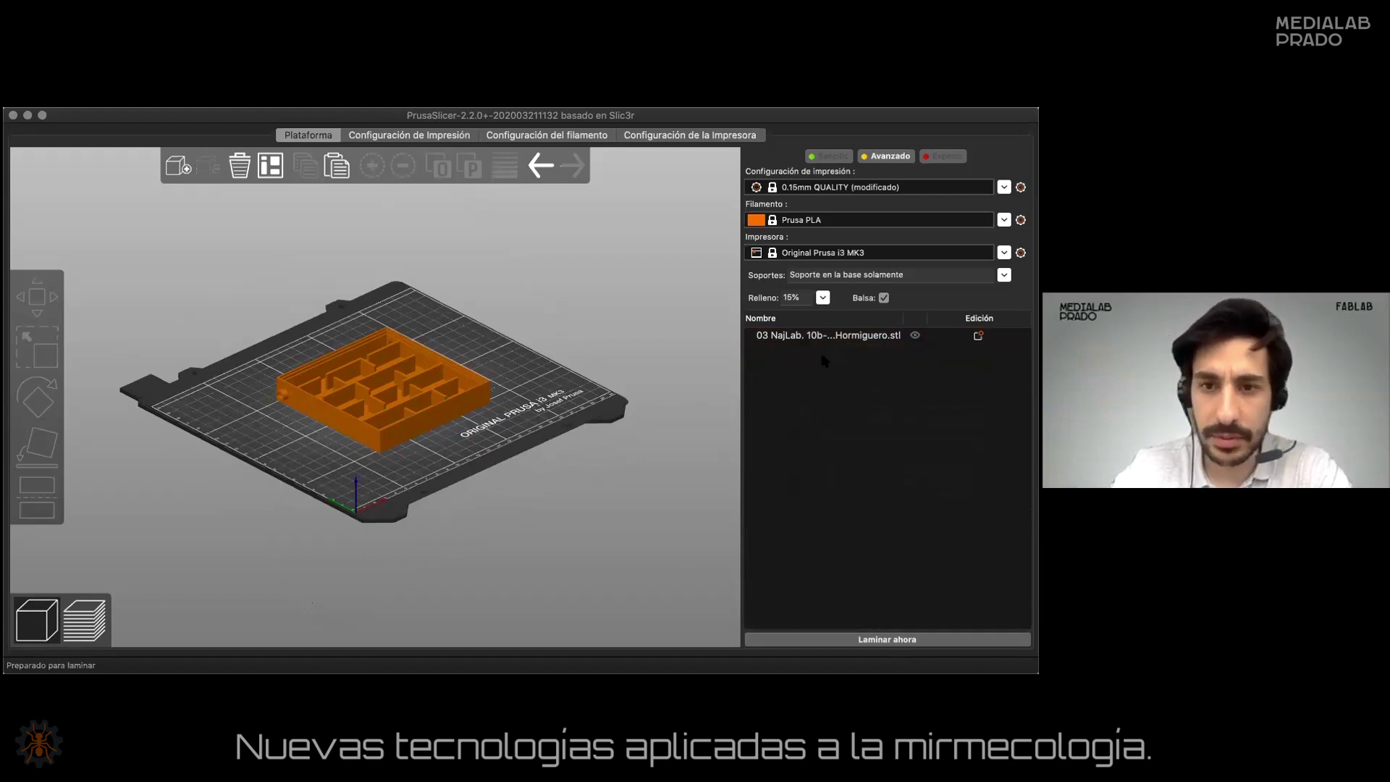
Add a second instance of the nest, arrange both copies automatically on the bed, and select Instancia 1.
{"action": "left_click", "coordinate": [829, 337]}
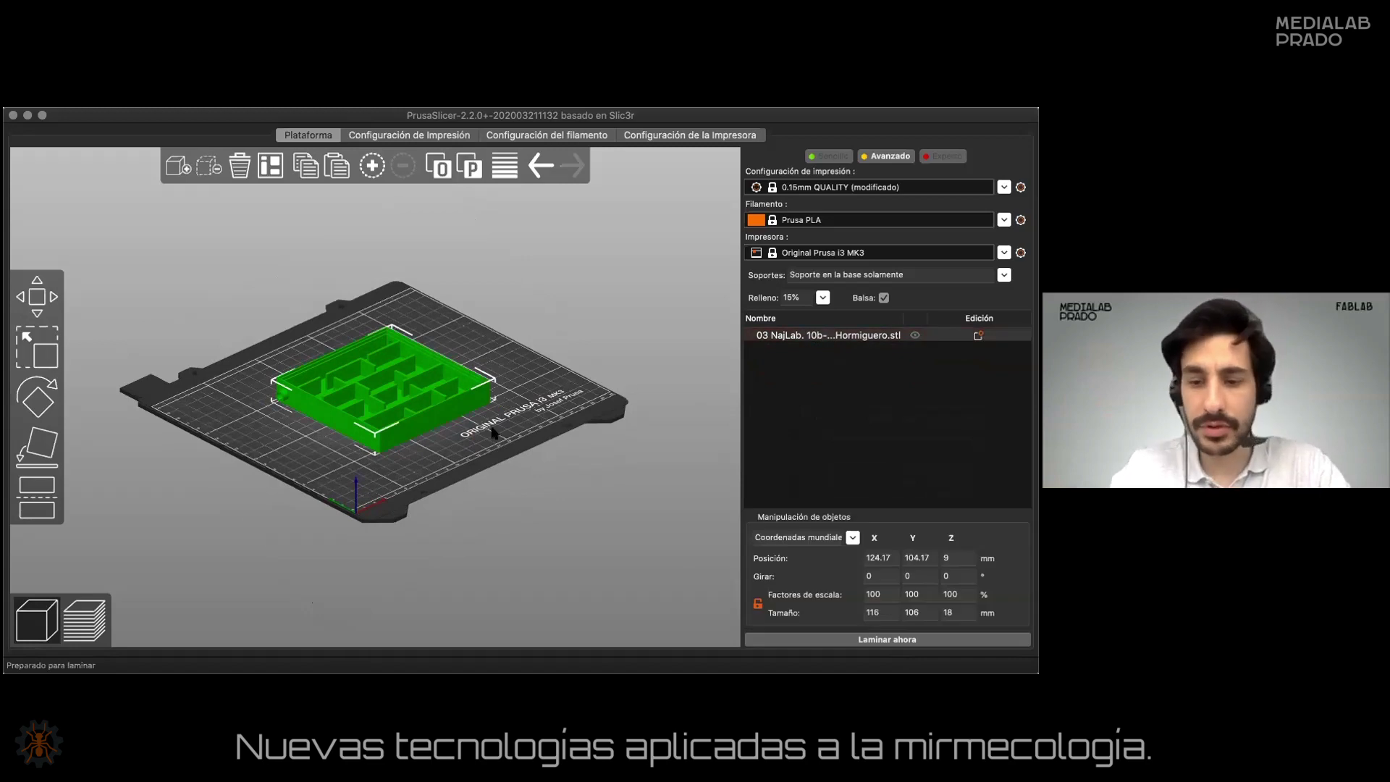
{"action": "key", "text": "plus"}
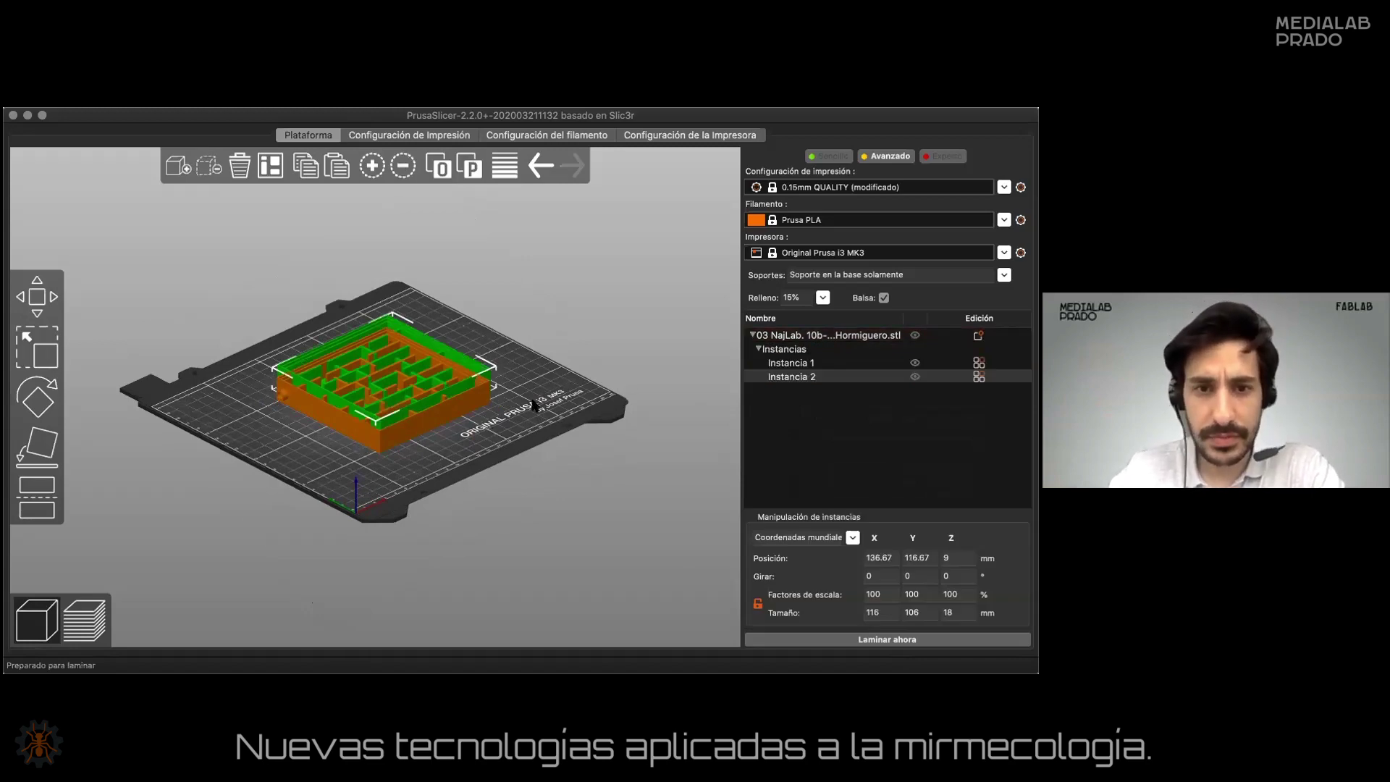
{"action": "left_click_drag", "start_coordinate": [535, 405], "coordinate": [475, 338]}
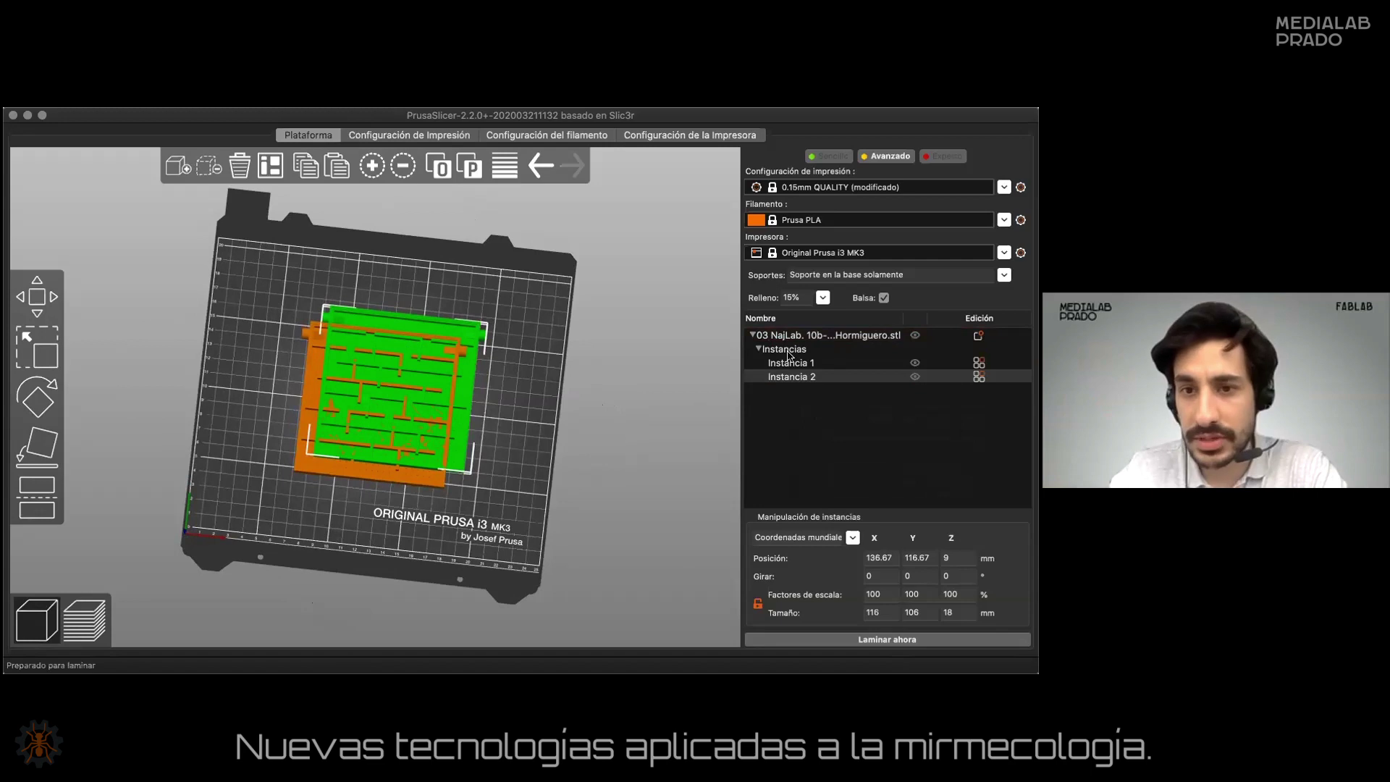
{"action": "left_click", "coordinate": [271, 165]}
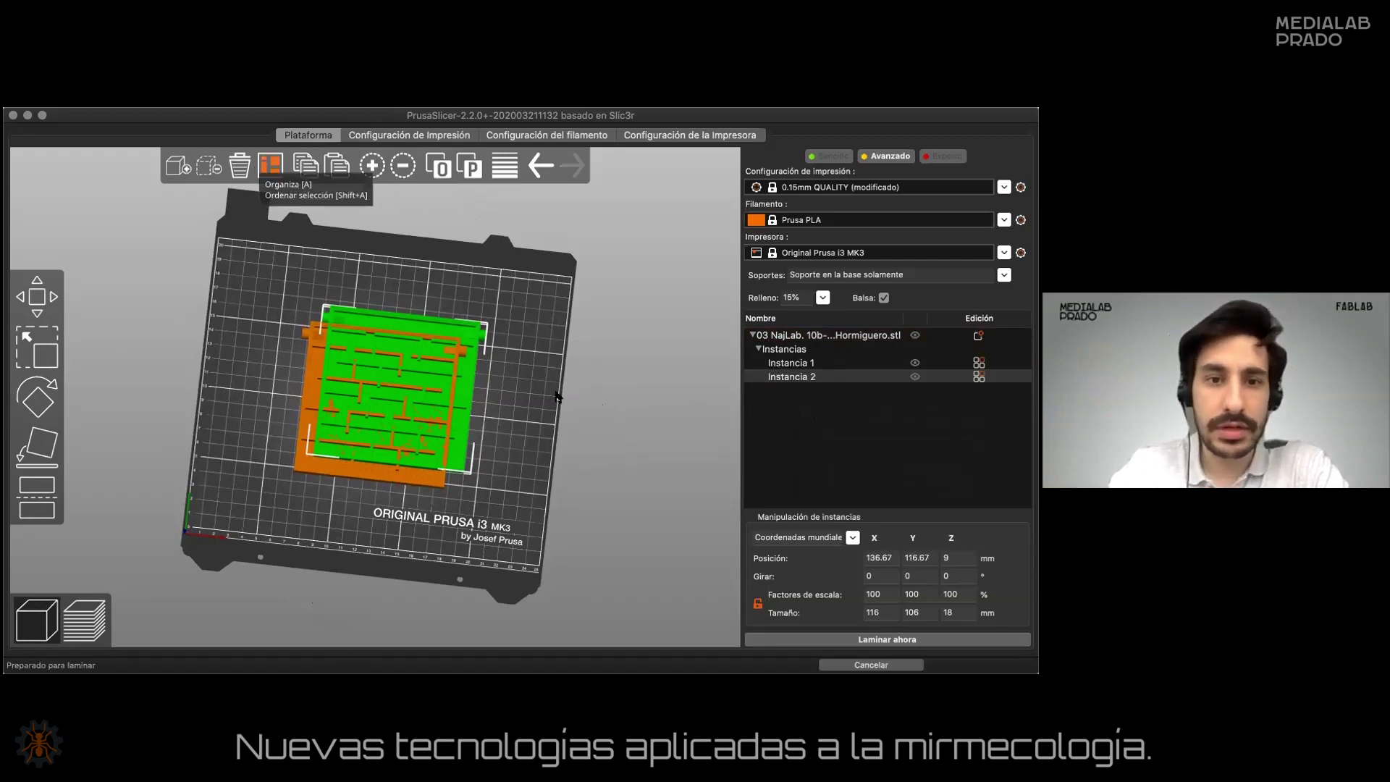
{"action": "left_click", "coordinate": [805, 365]}
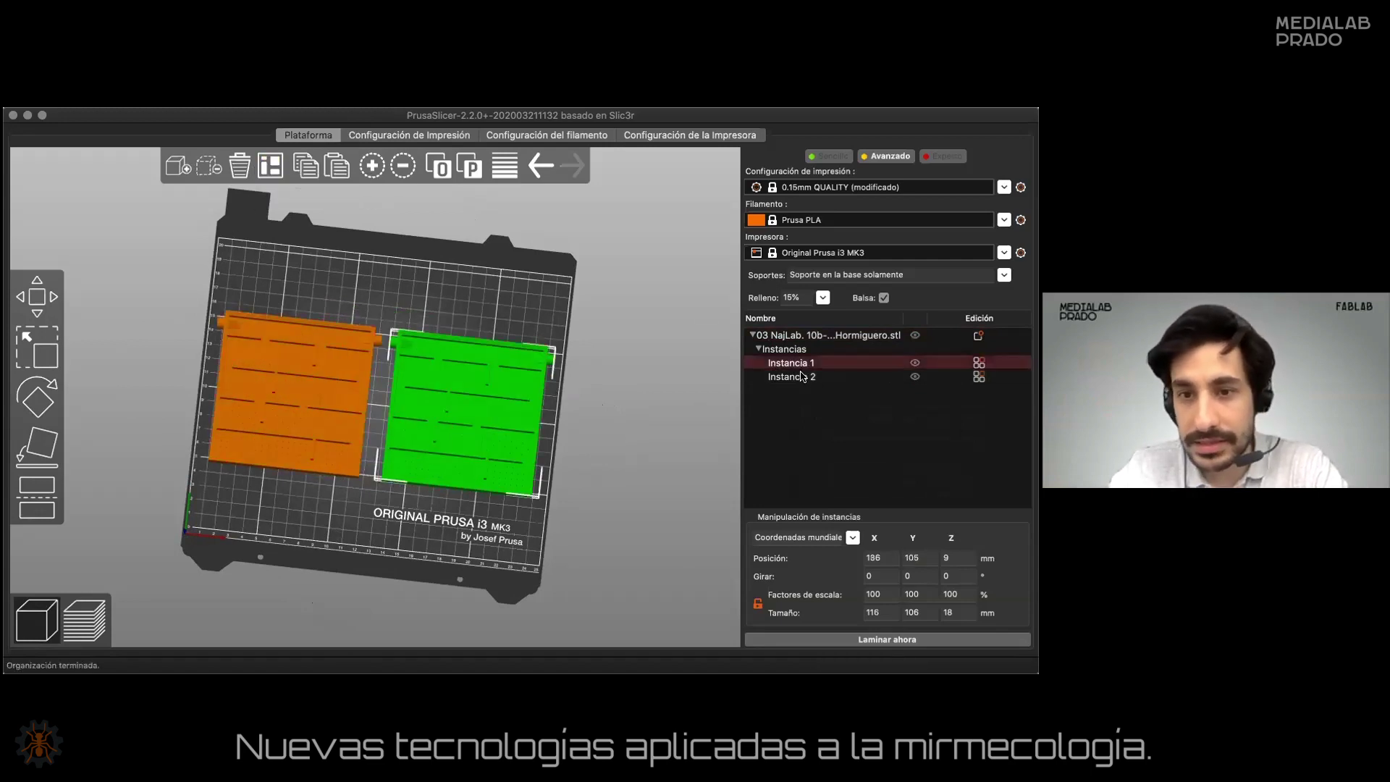
Select Instancia 2 and Instancia 1 alternately to identify which nest copy on the bed each entry represents.
{"action": "left_click", "coordinate": [801, 376]}
{"action": "left_click", "coordinate": [804, 365]}
{"action": "left_click", "coordinate": [804, 377]}
{"action": "left_click", "coordinate": [806, 364]}
{"action": "left_click", "coordinate": [806, 376]}
{"action": "left_click", "coordinate": [810, 364]}
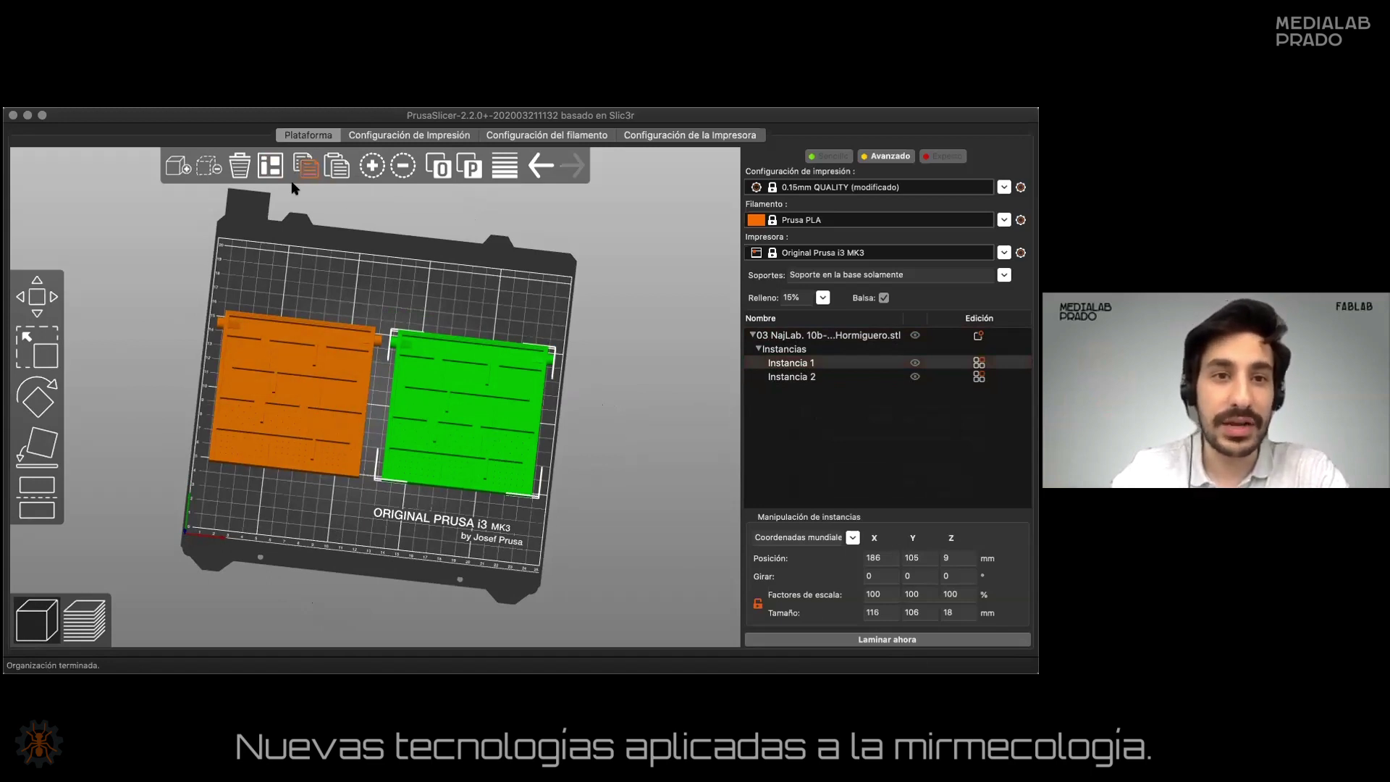
Move the two nest instances so they overlap near the middle of the bed, and rearrange them automatically.
{"action": "left_click_drag", "start_coordinate": [328, 382], "coordinate": [414, 391]}
{"action": "left_click", "coordinate": [476, 419]}
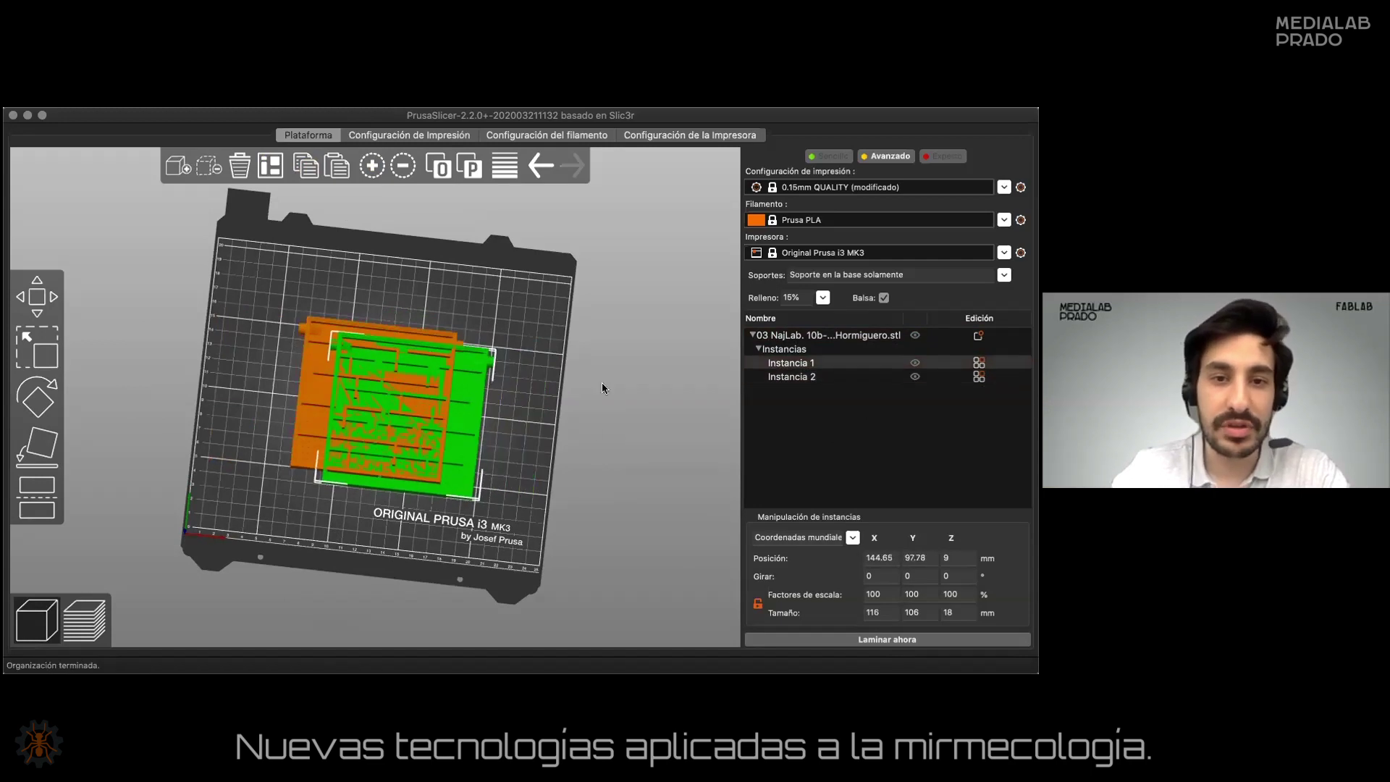
{"action": "left_click_drag", "start_coordinate": [550, 505], "coordinate": [522, 496]}
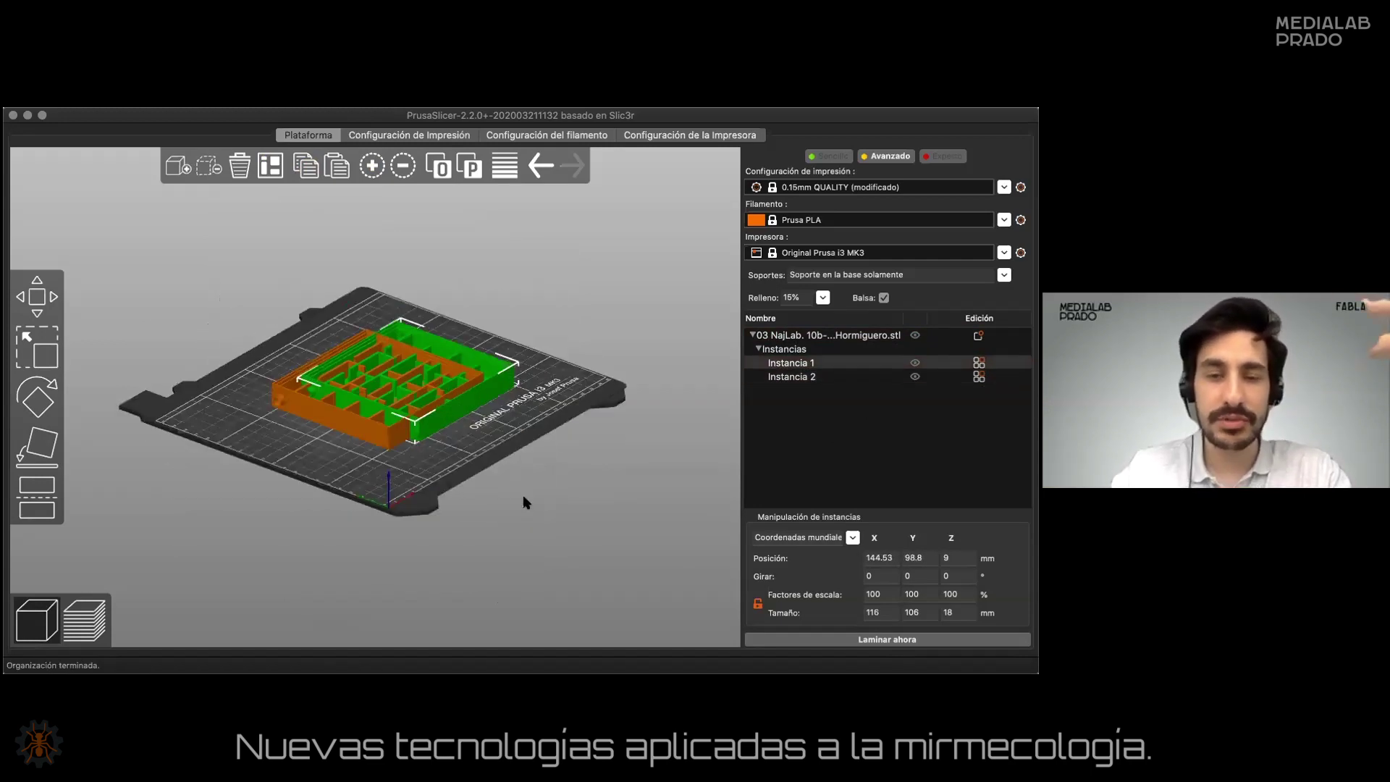
{"action": "left_click", "coordinate": [270, 166]}
{"action": "left_click_drag", "start_coordinate": [553, 456], "coordinate": [583, 414]}
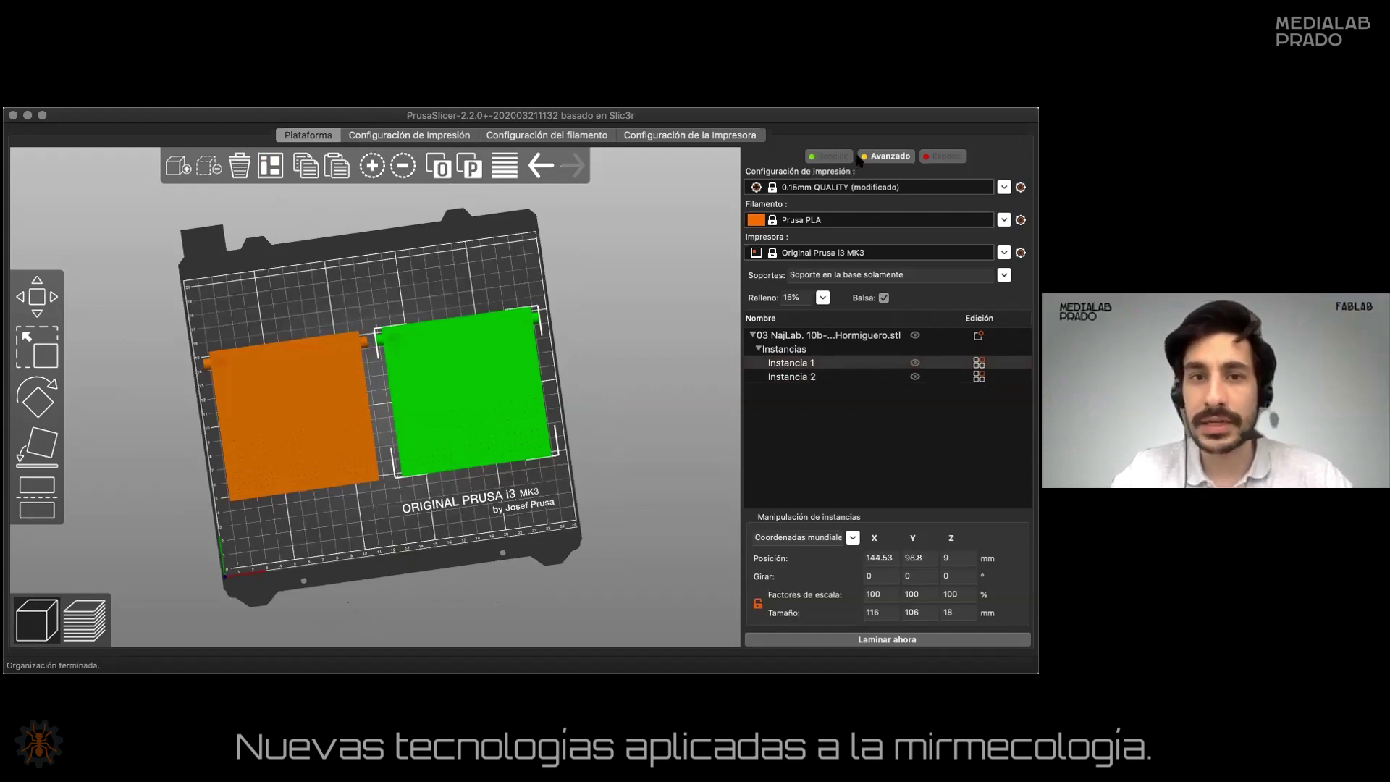
Review the layer, perimeter and infill print settings, and return to the bed to inspect both nest instances.
{"action": "left_click", "coordinate": [382, 137]}
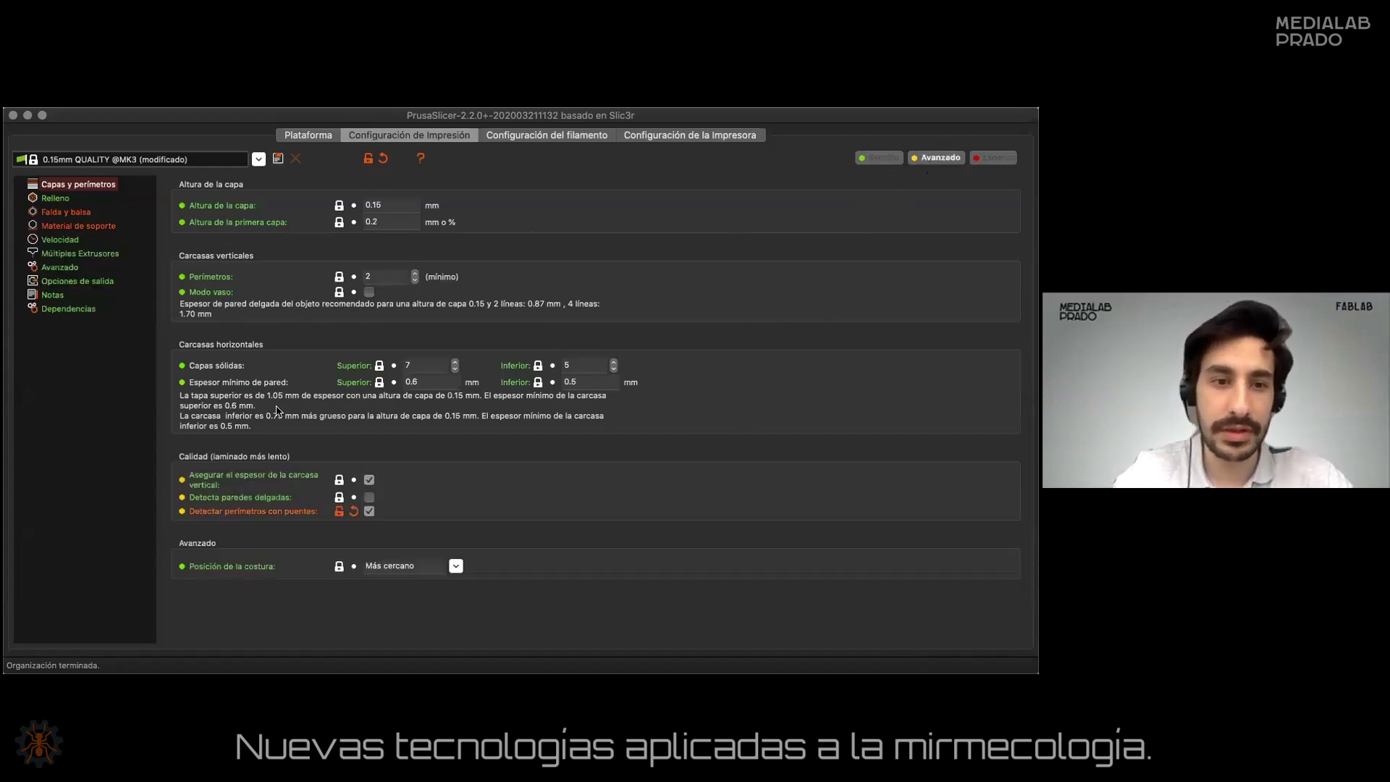
{"action": "left_click", "coordinate": [55, 197]}
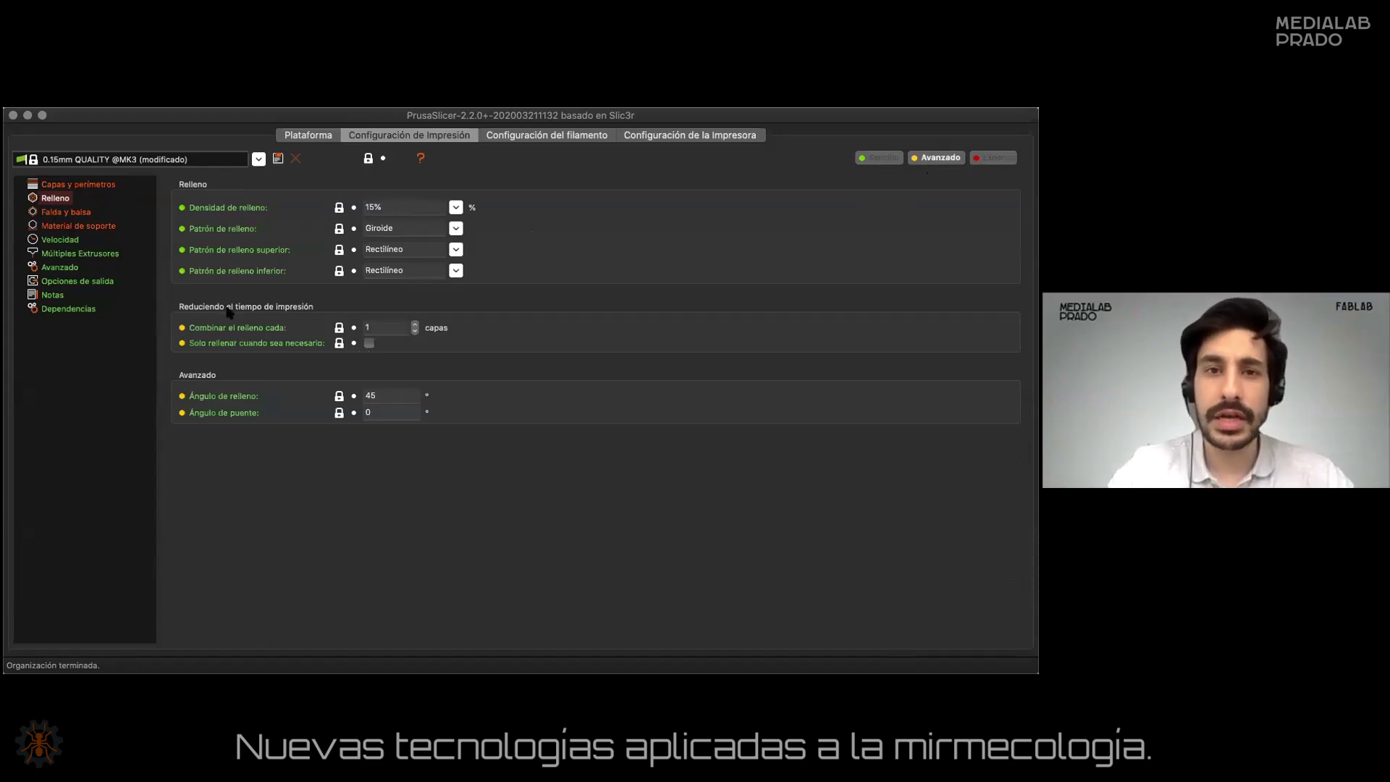
{"action": "left_click", "coordinate": [297, 138]}
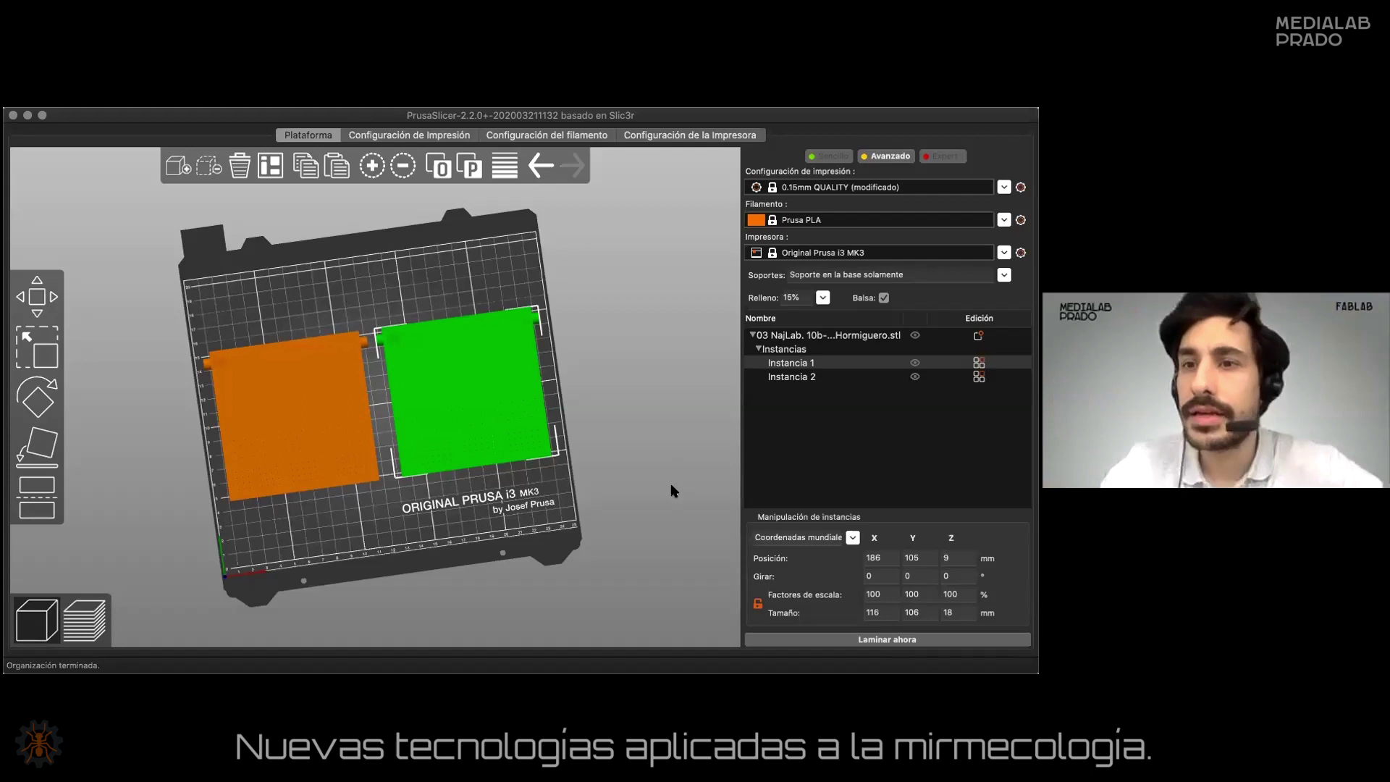
{"action": "left_click_drag", "start_coordinate": [562, 529], "coordinate": [575, 507]}
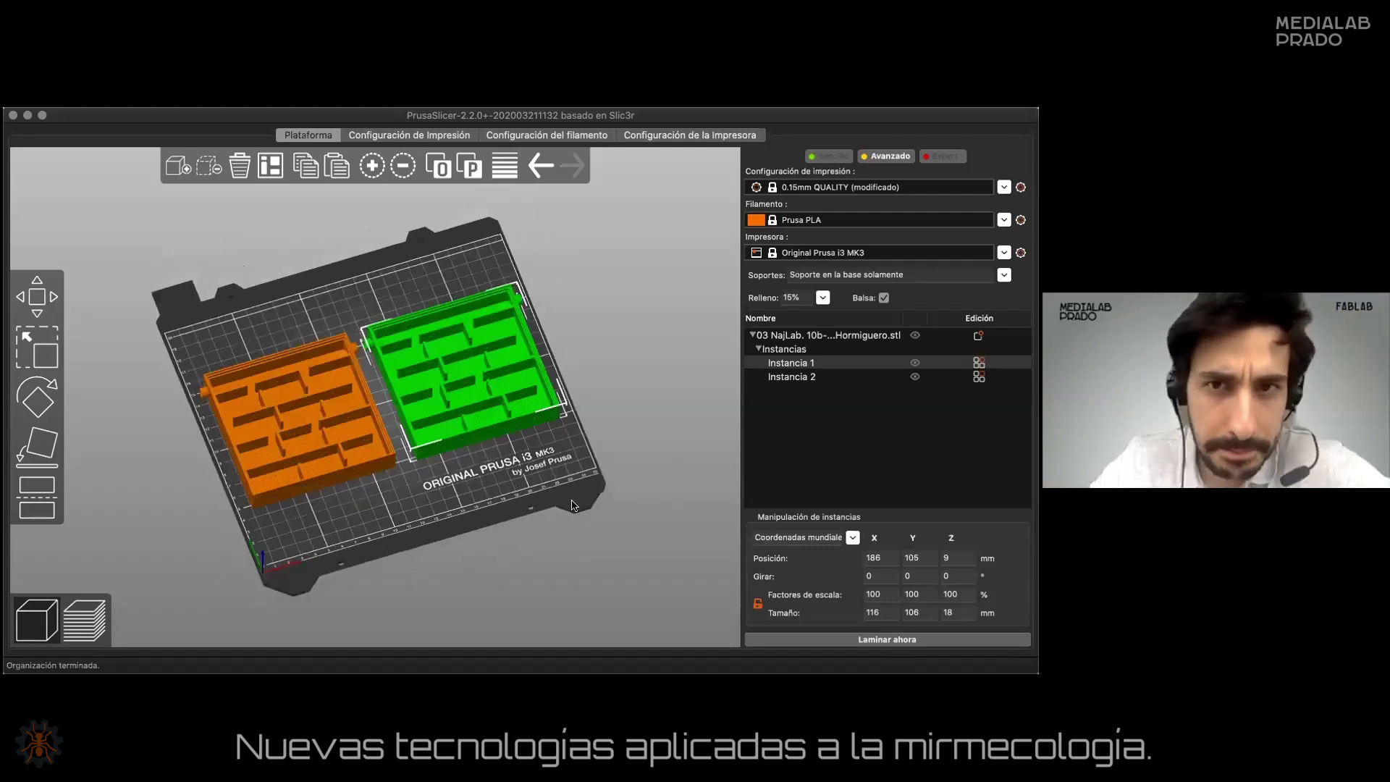